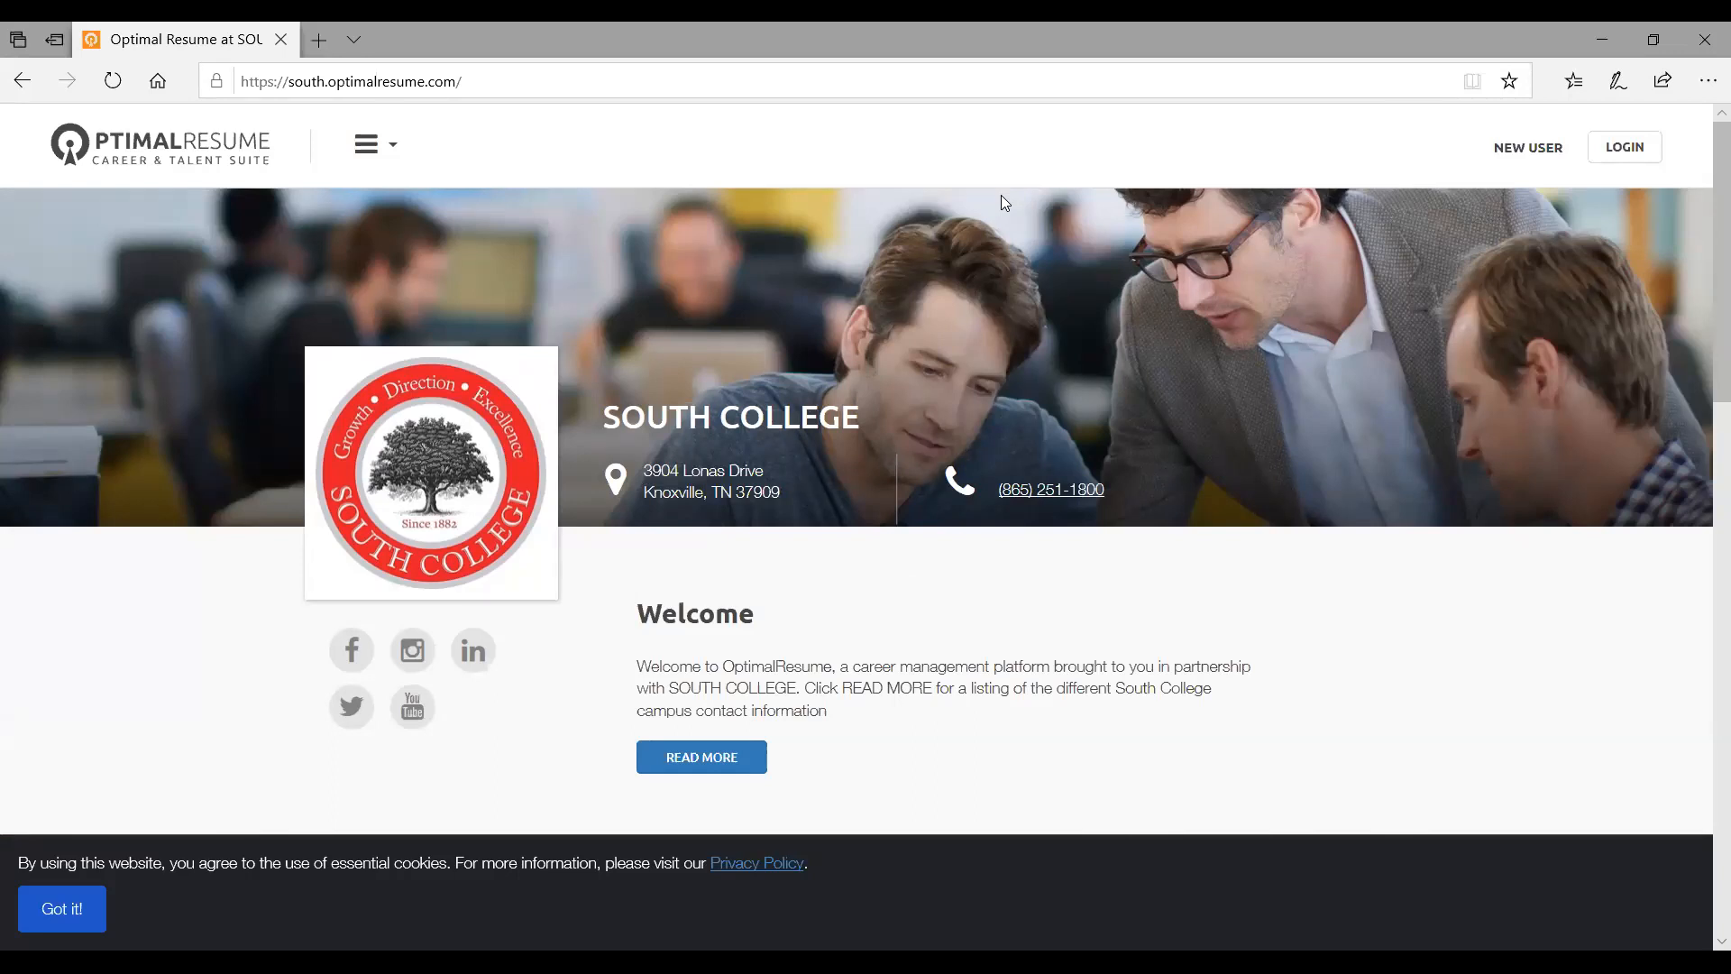
# Go to GET STARTED under INSIDE and scroll the Validation page to the student email field
pyautogui.scroll(-1, 985, 501)
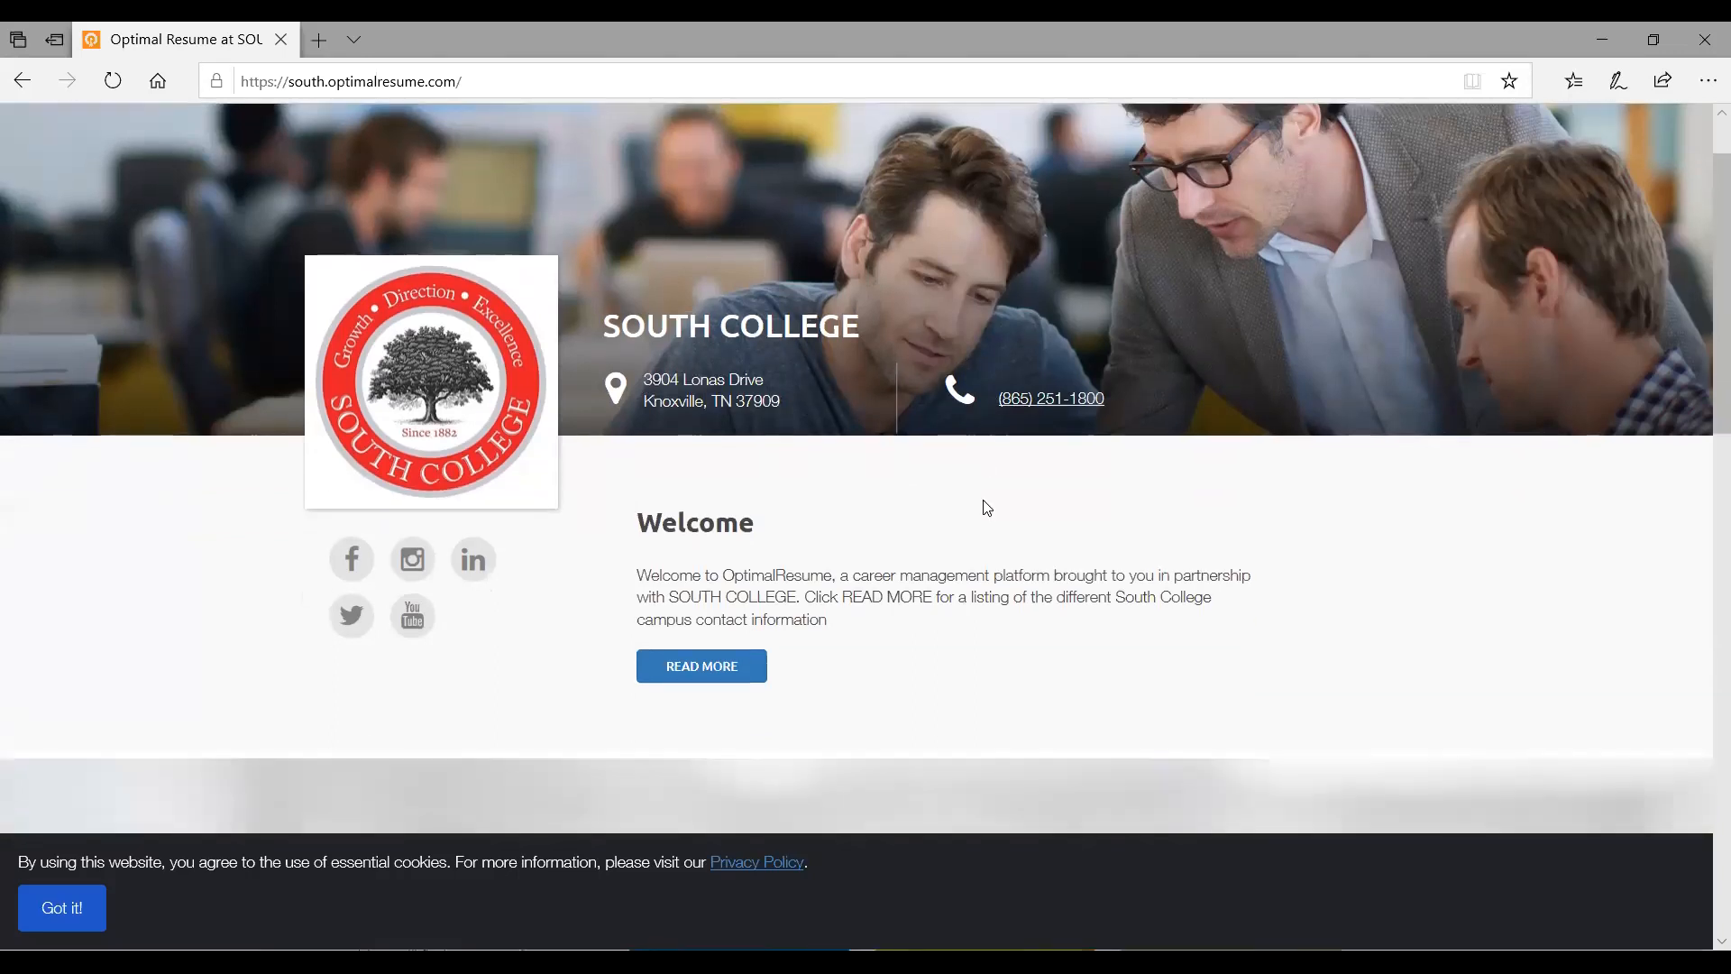
pyautogui.scroll(1, 985, 501)
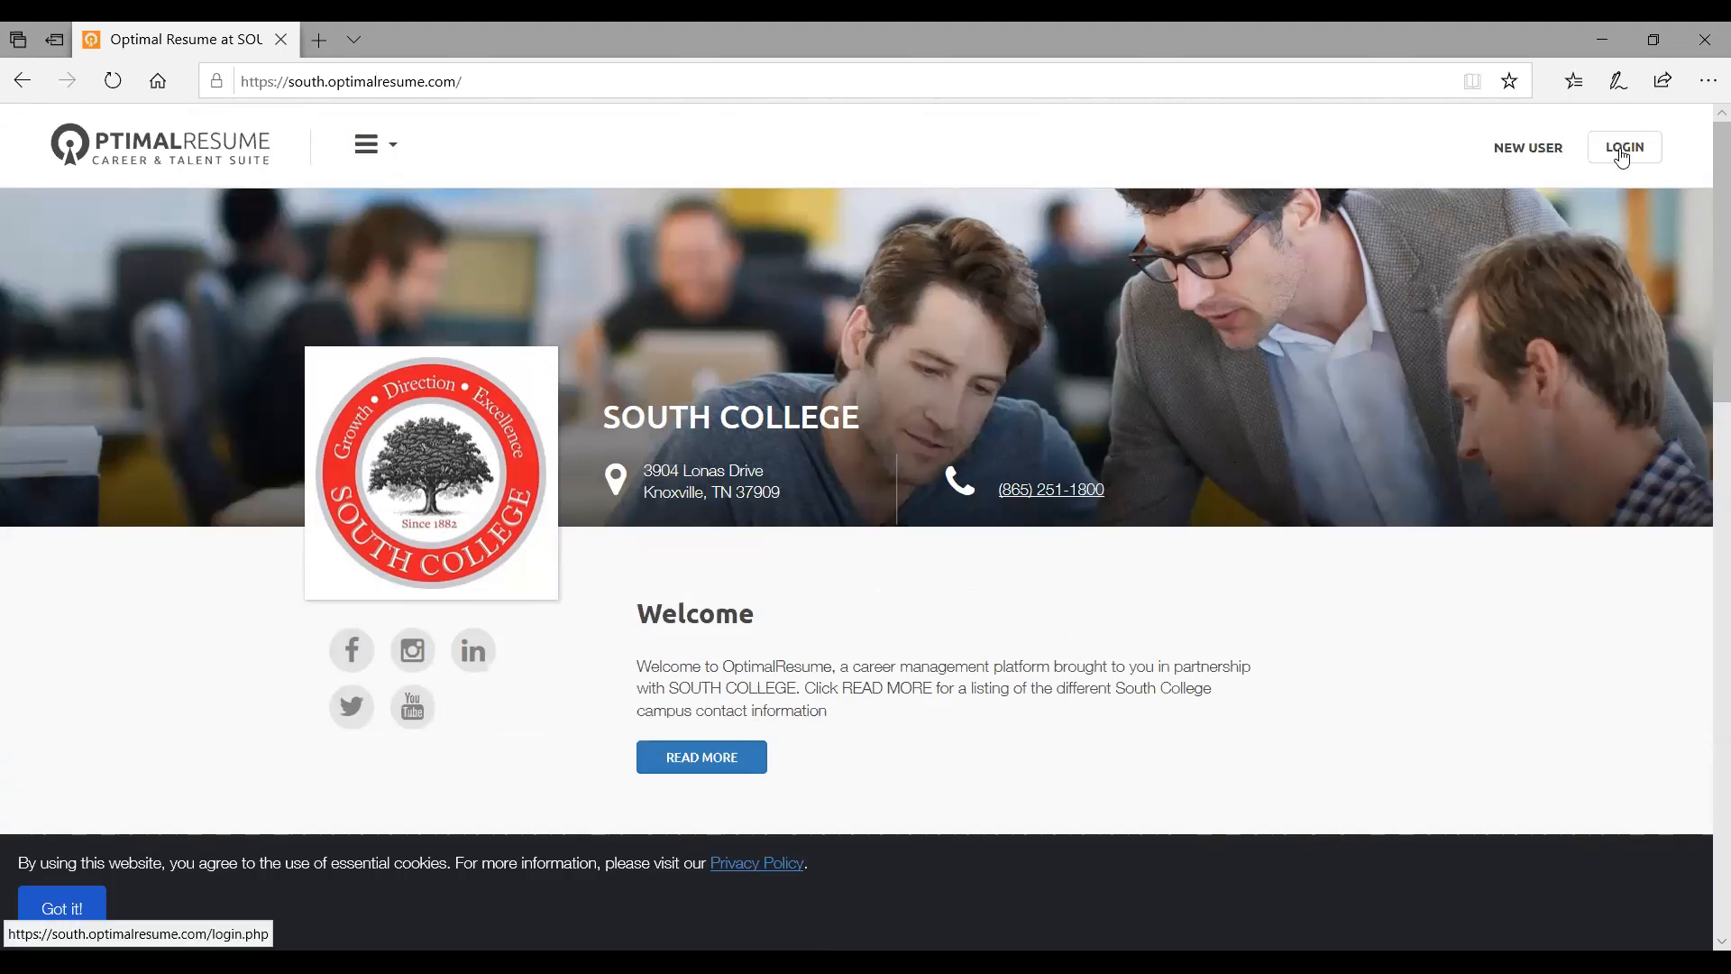
pyautogui.scroll(-5, 1064, 485)
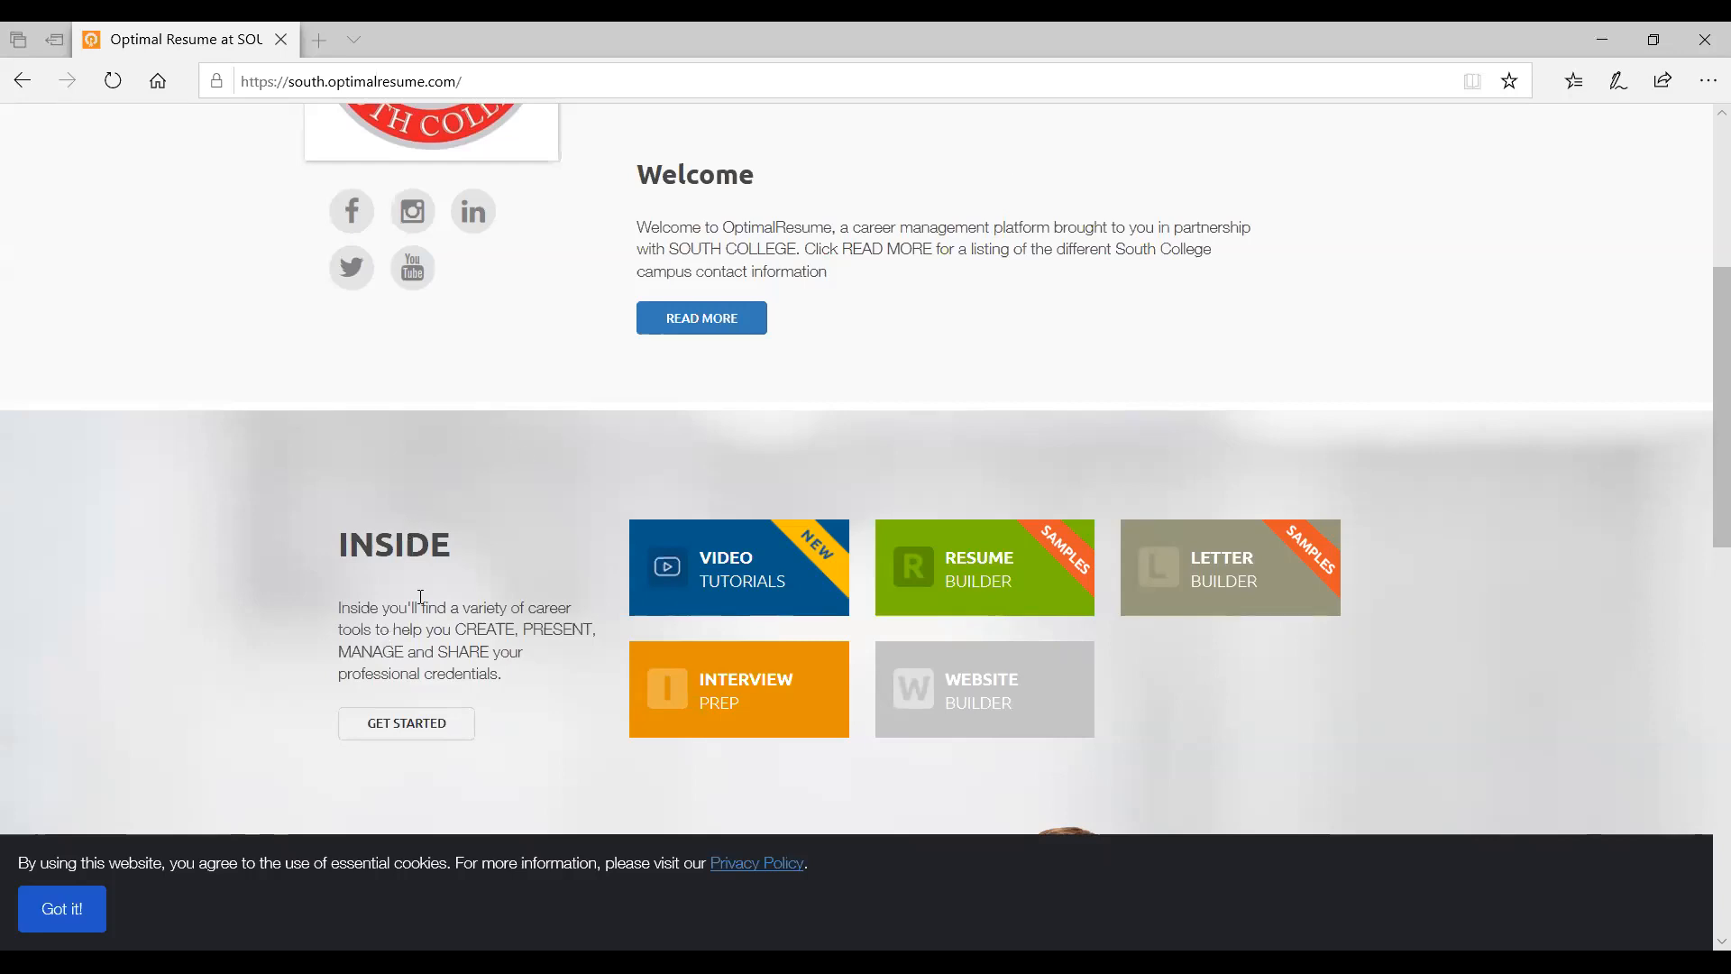
pyautogui.scroll(-3, 421, 597)
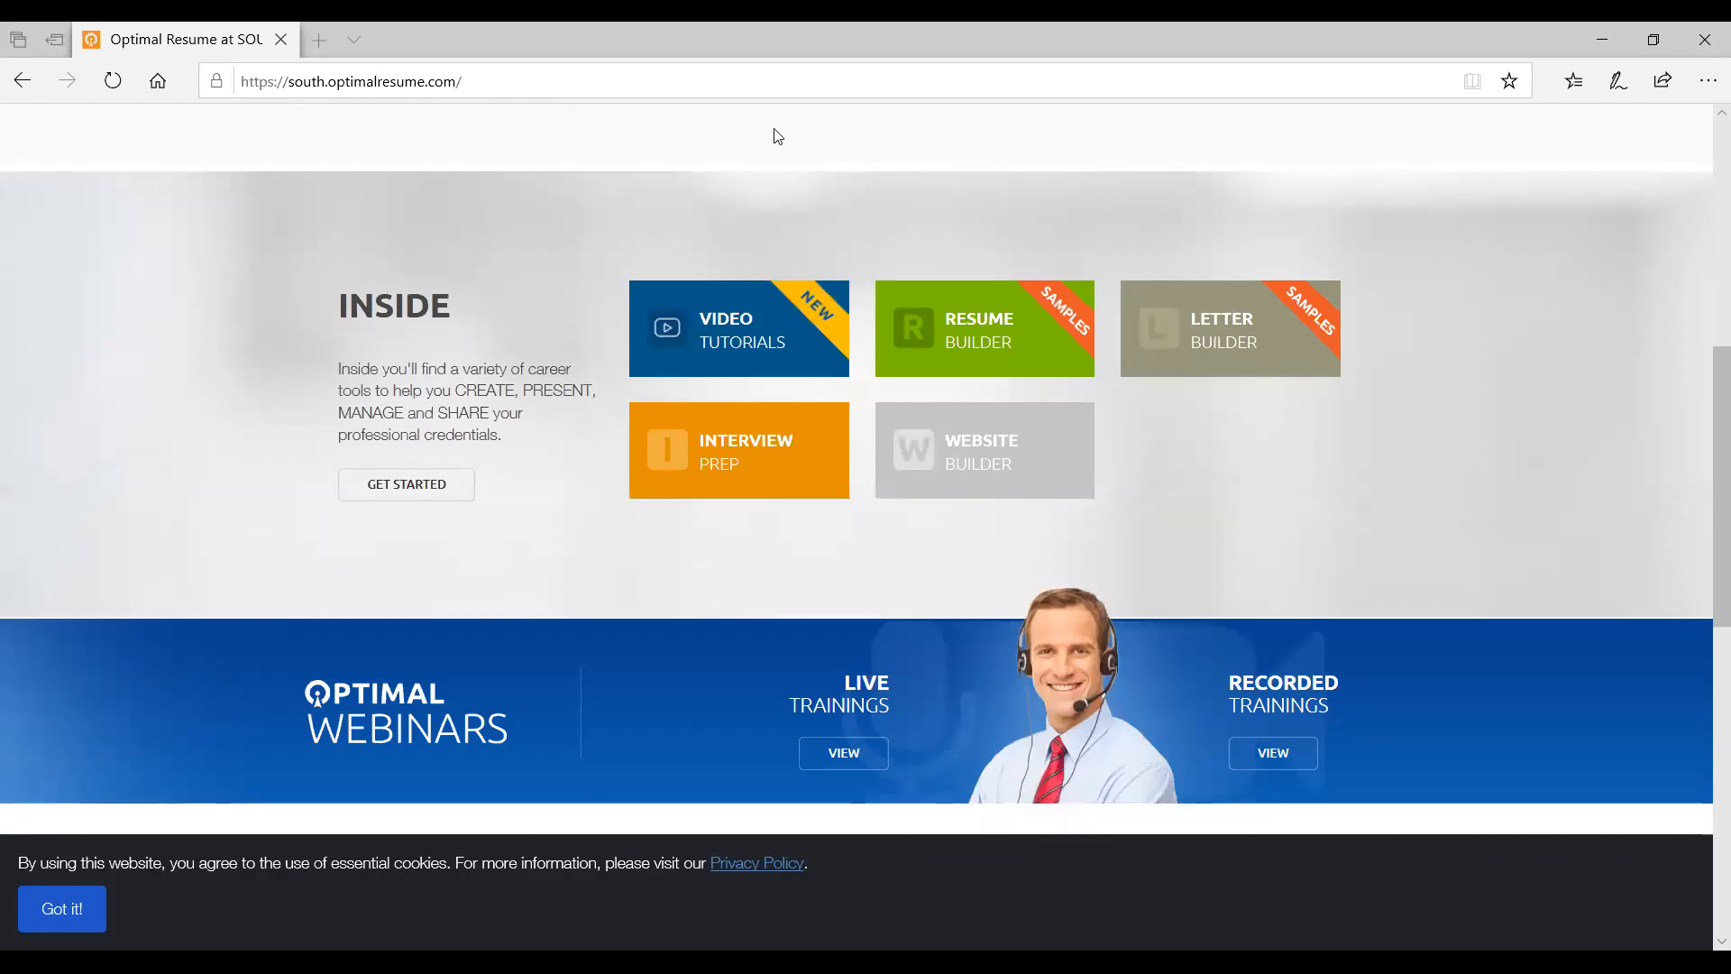
pyautogui.click(414, 488)
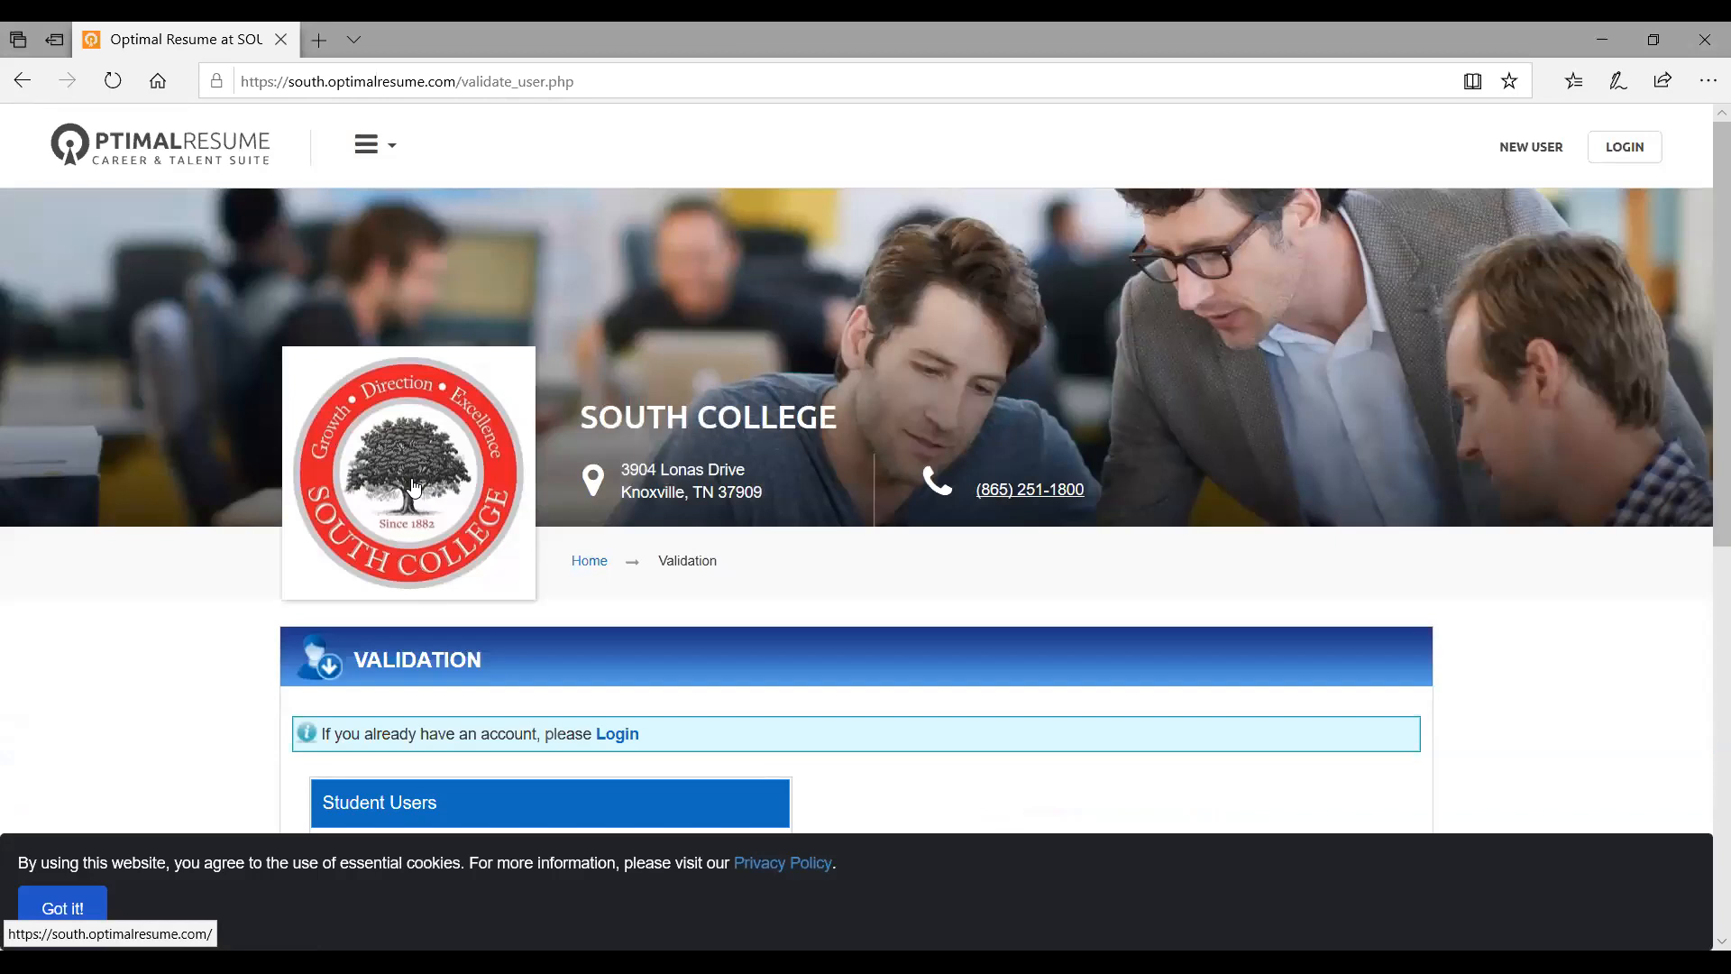
pyautogui.scroll(-3, 274, 485)
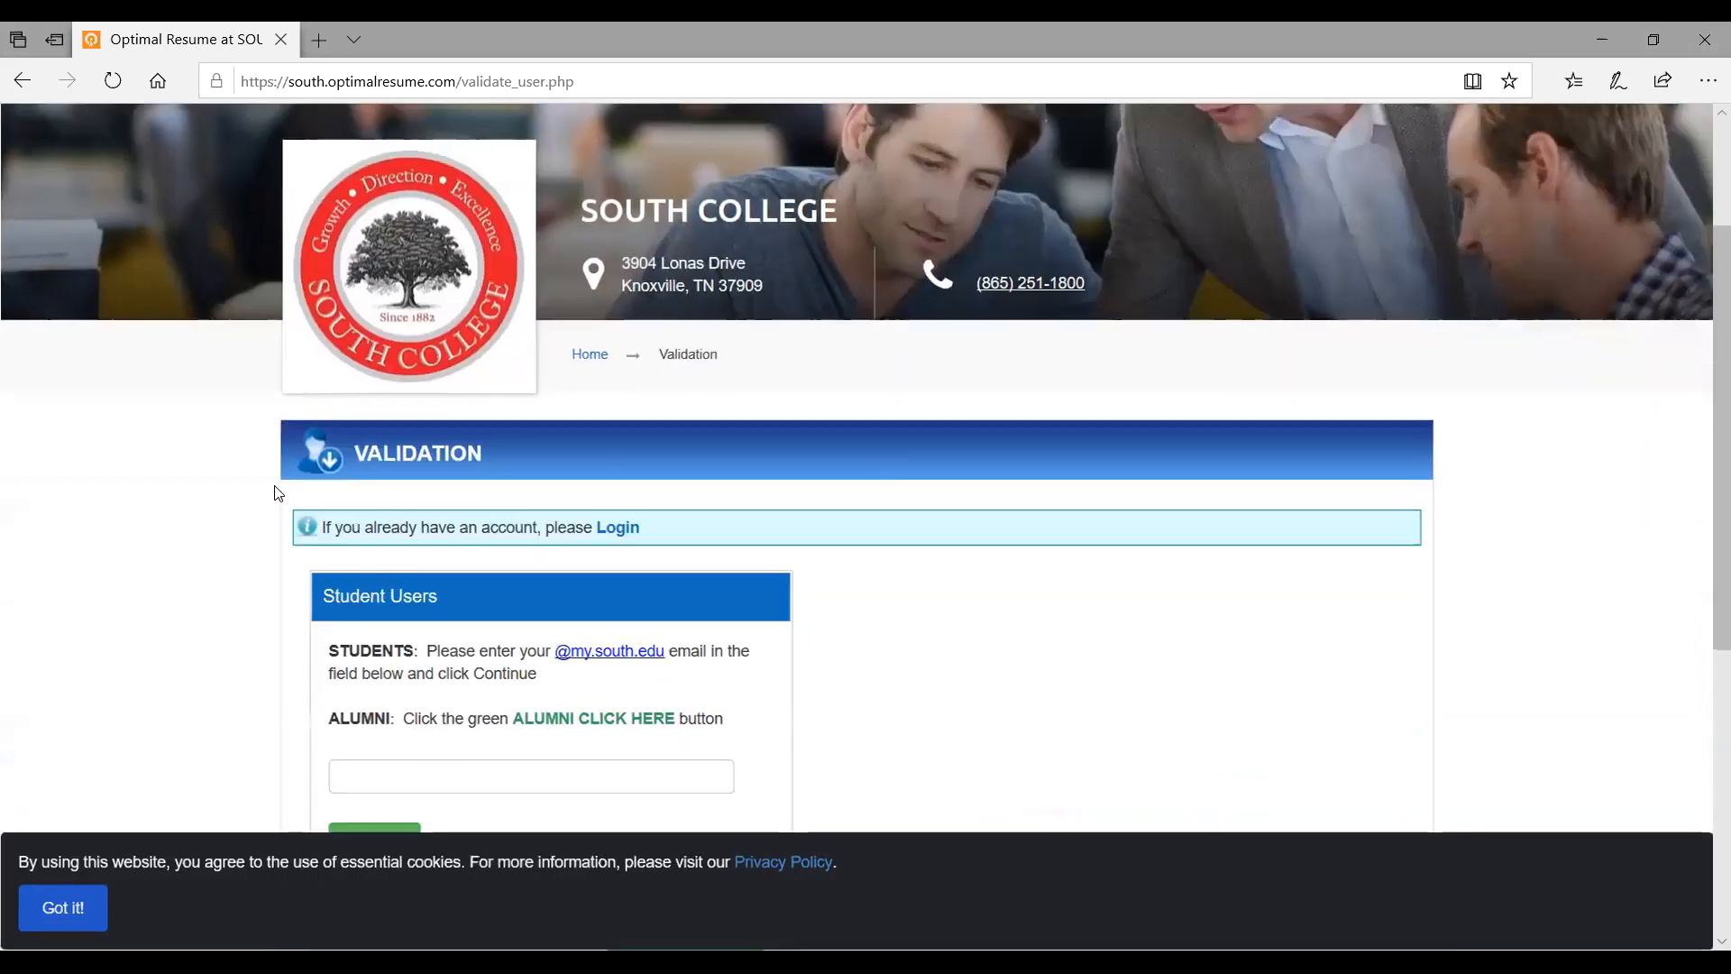
pyautogui.scroll(-1, 278, 493)
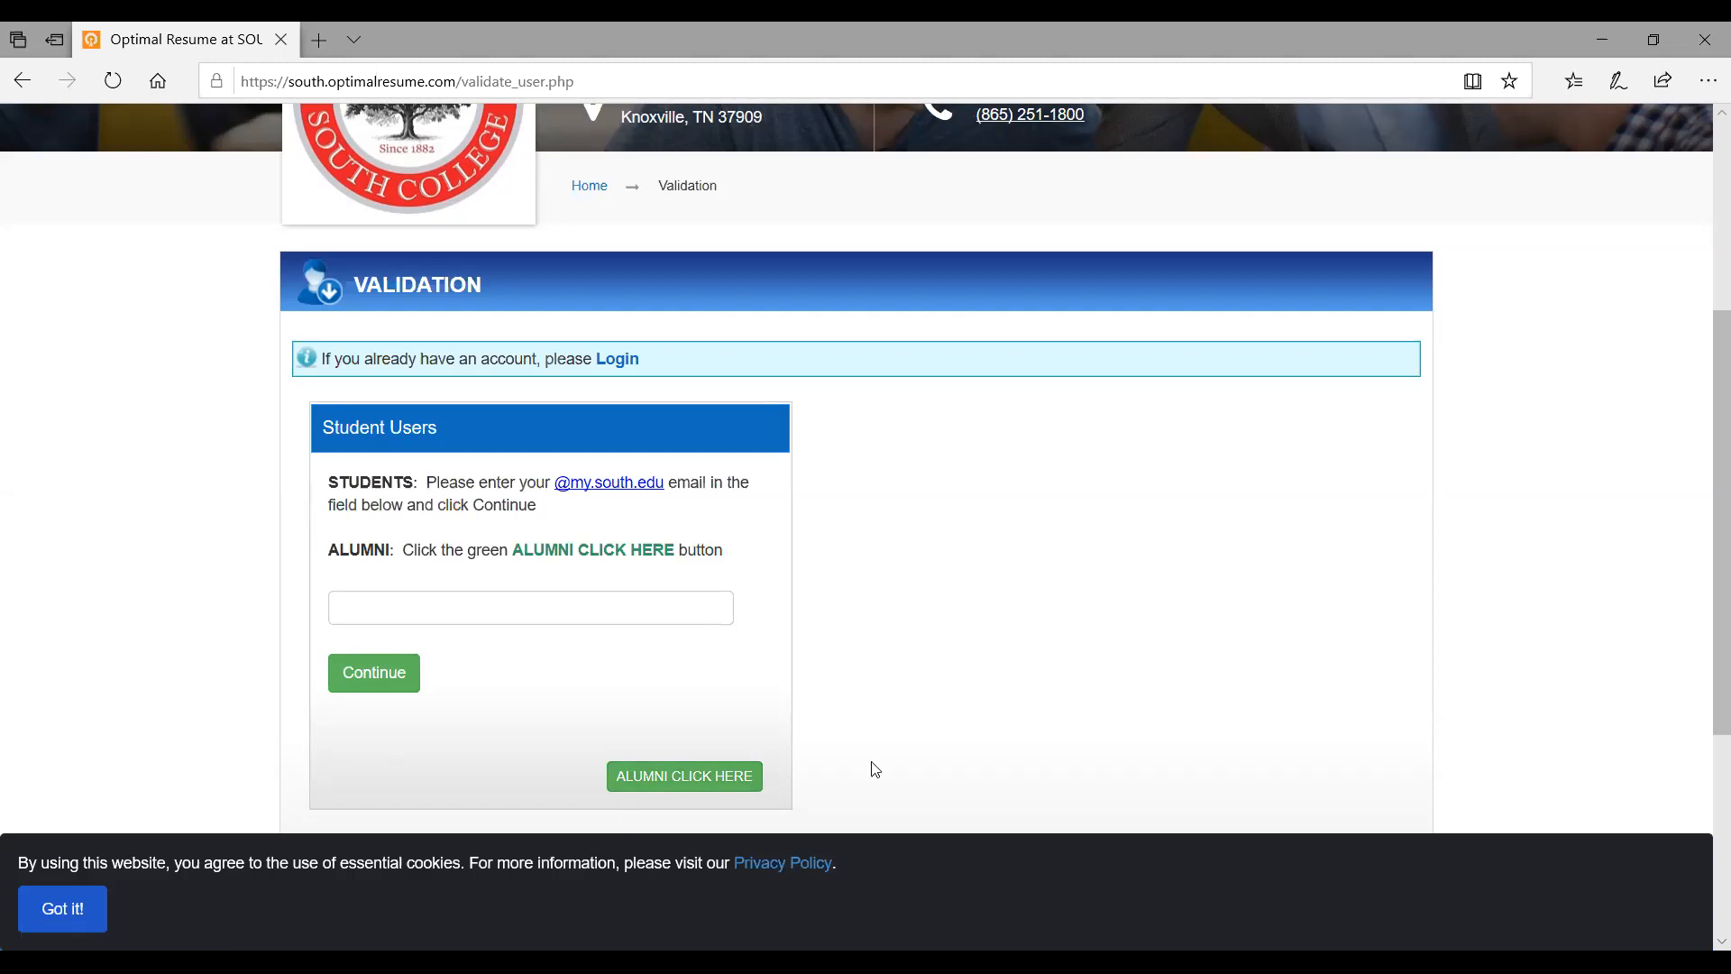
pyautogui.scroll(2, 893, 560)
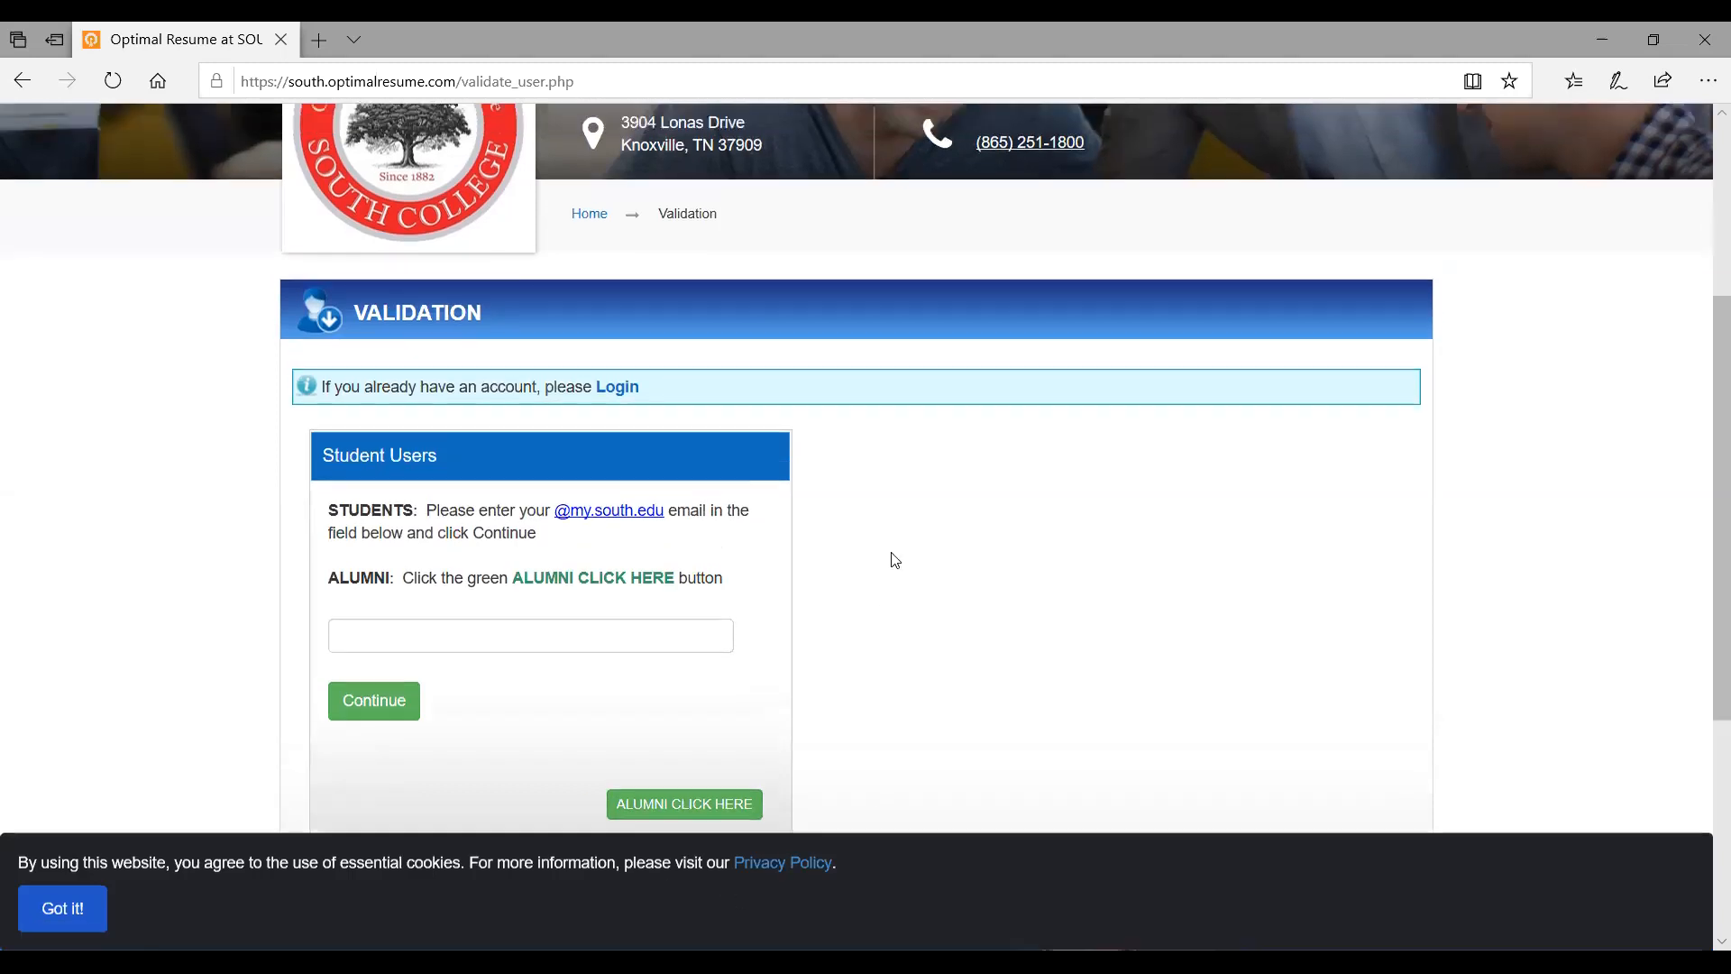
# Log in with the student's school email and password, declining Edge's offer to save the password
pyautogui.click(625, 419)
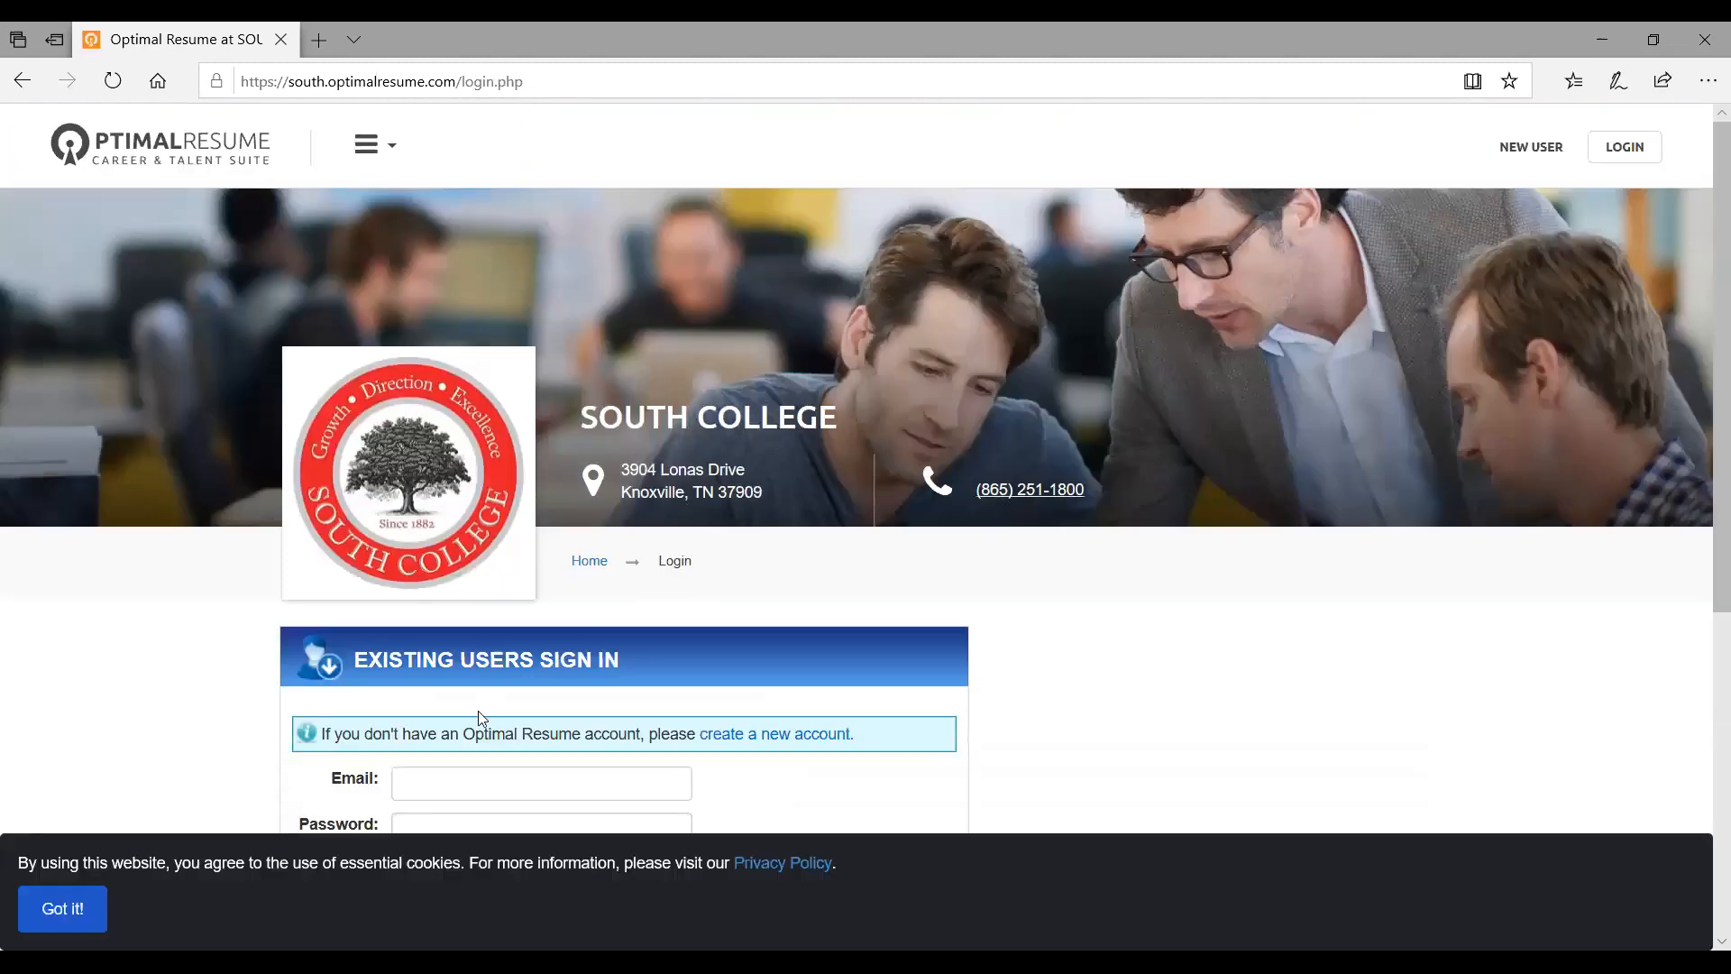
pyautogui.click(448, 782)
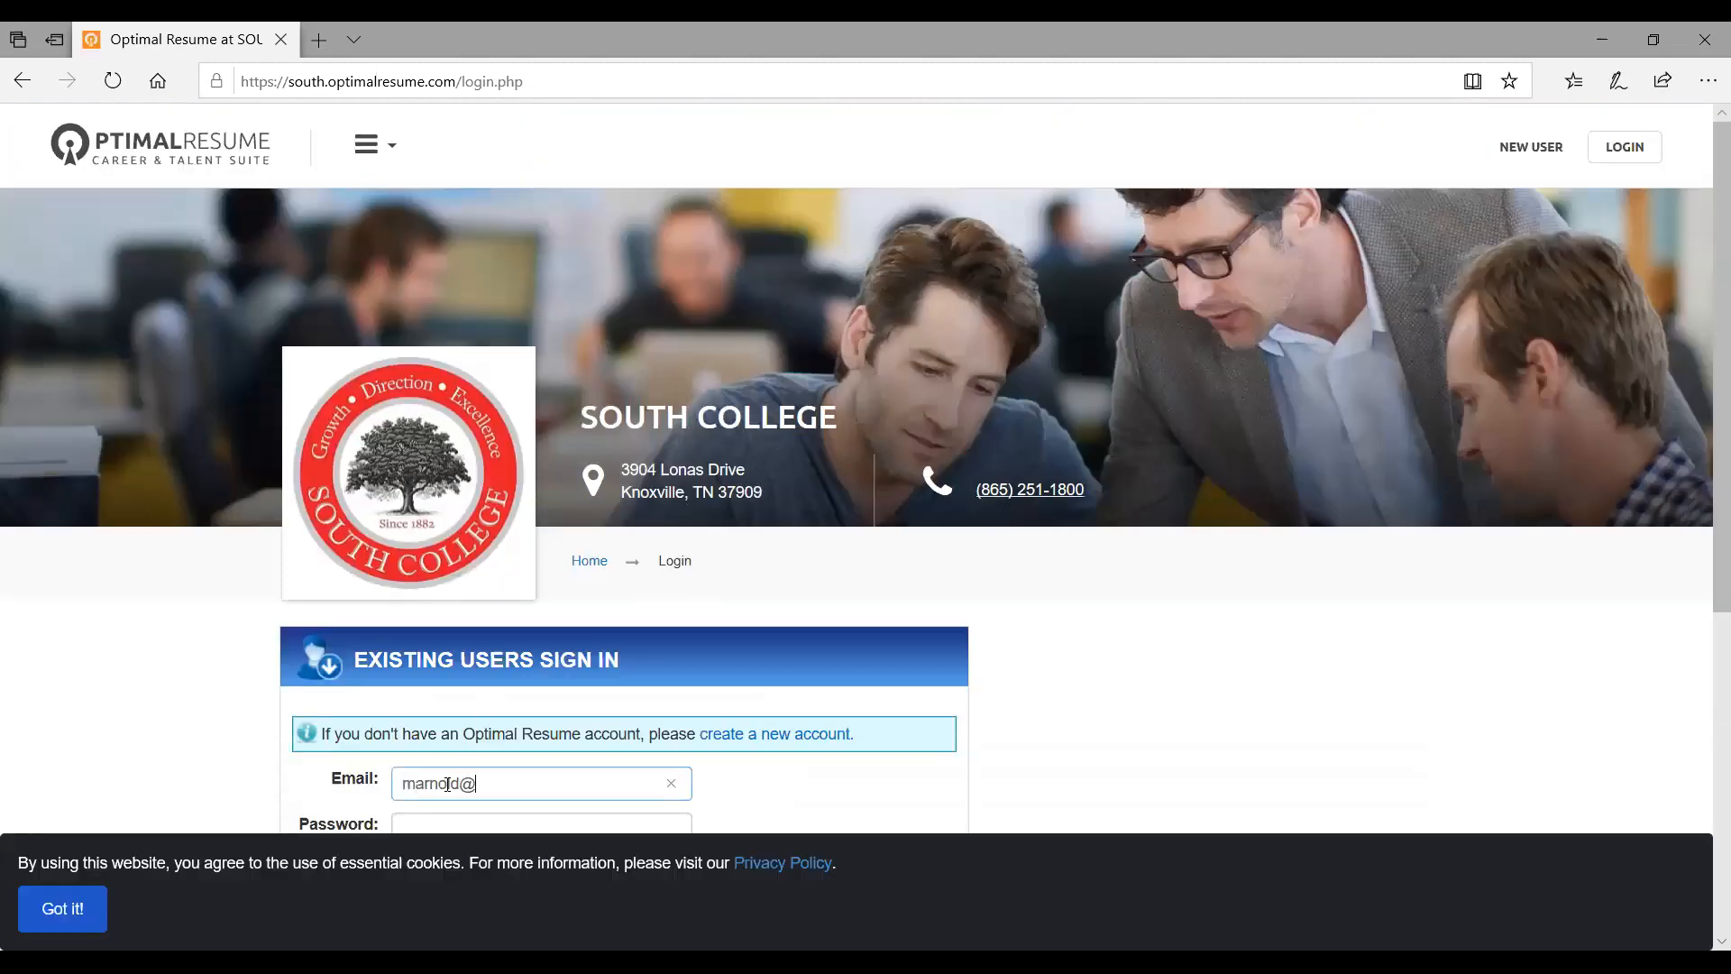
pyautogui.press('Tab')
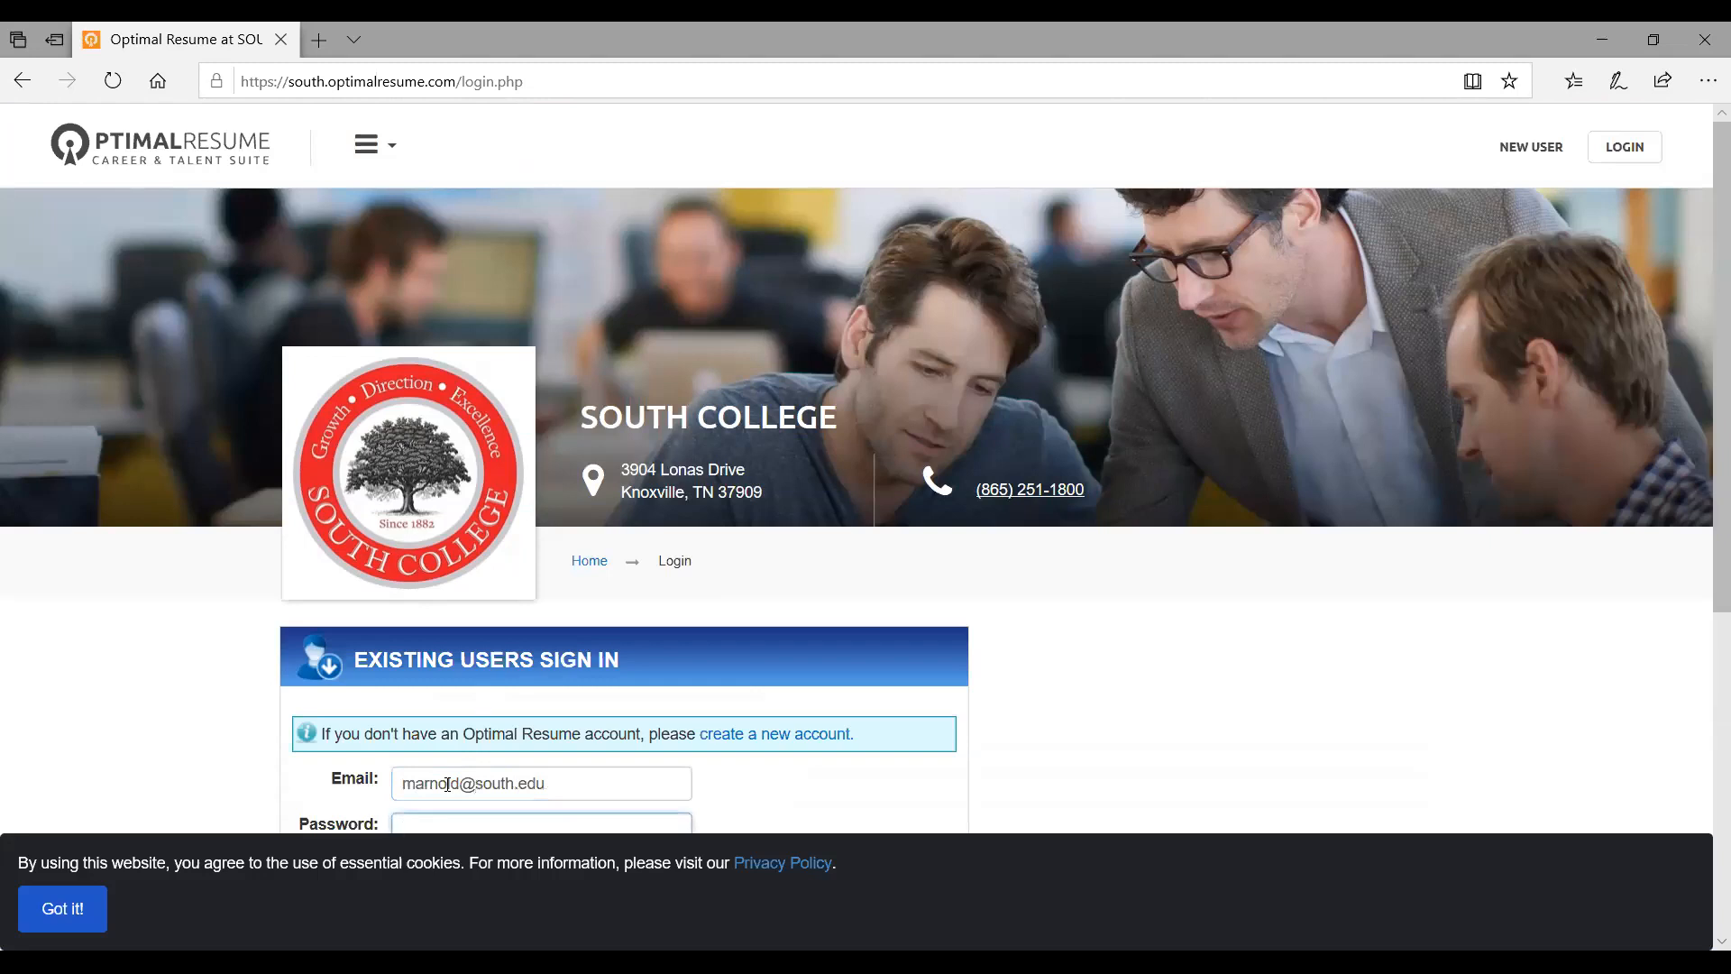
pyautogui.scroll(-2, 449, 784)
pyautogui.write('•••••')
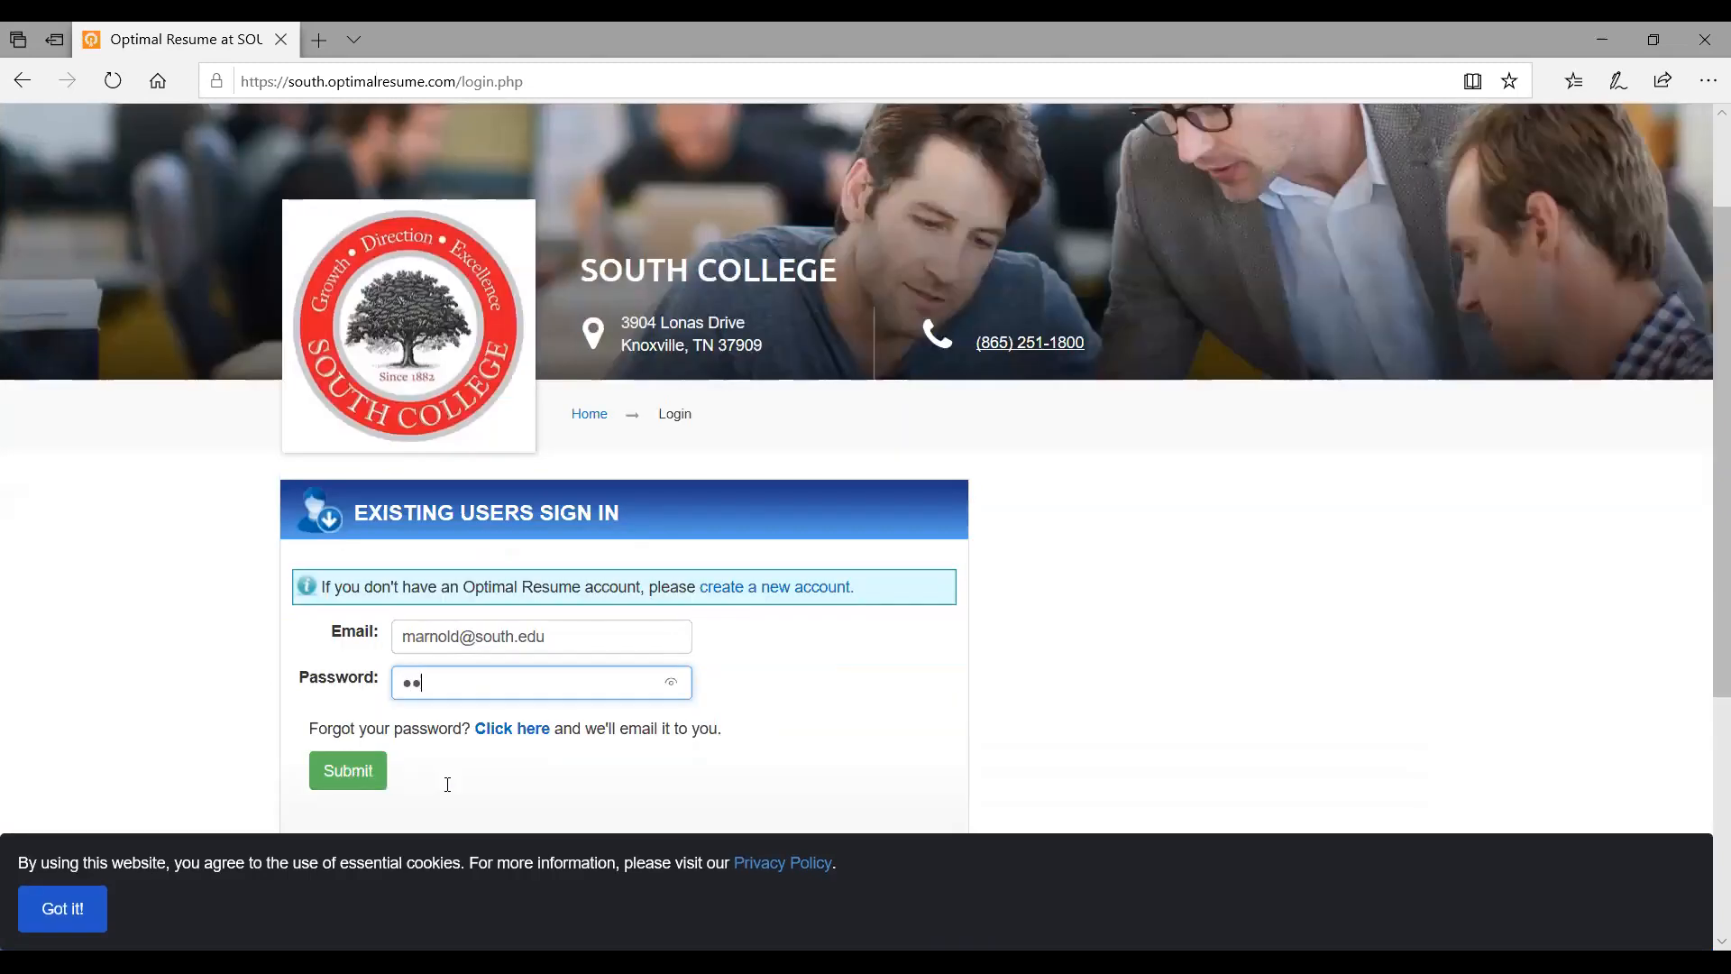
pyautogui.write('••••••')
pyautogui.press('Return')
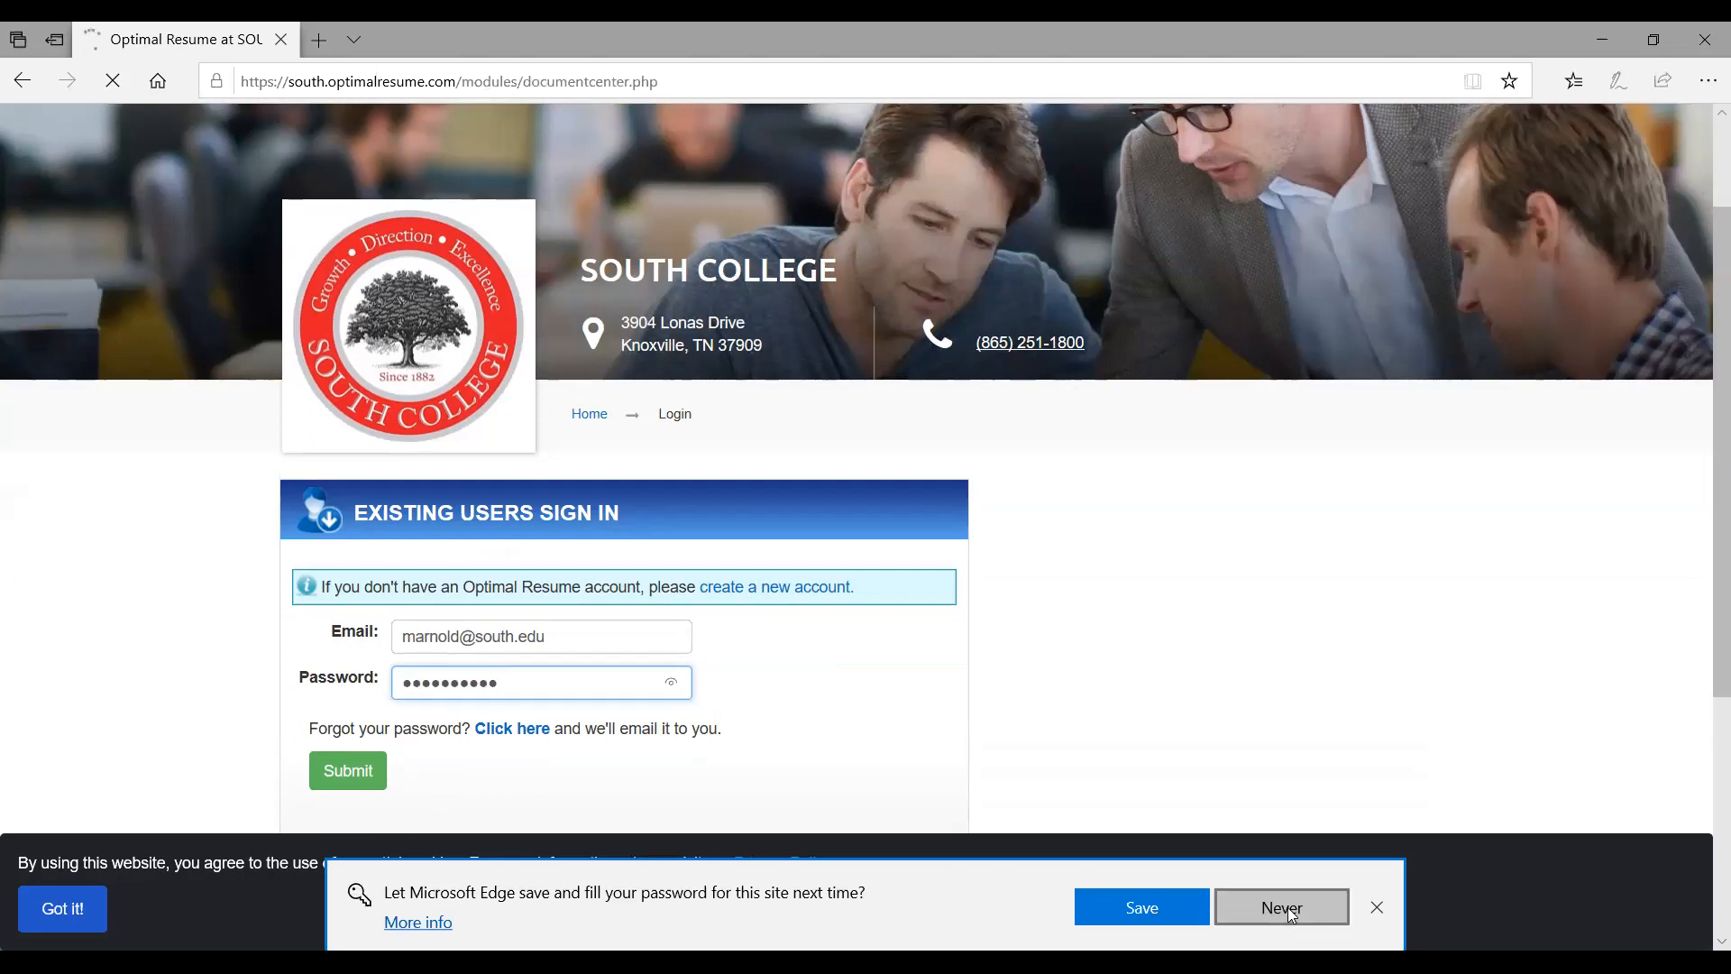
pyautogui.click(1281, 906)
pyautogui.scroll(-4, 853, 530)
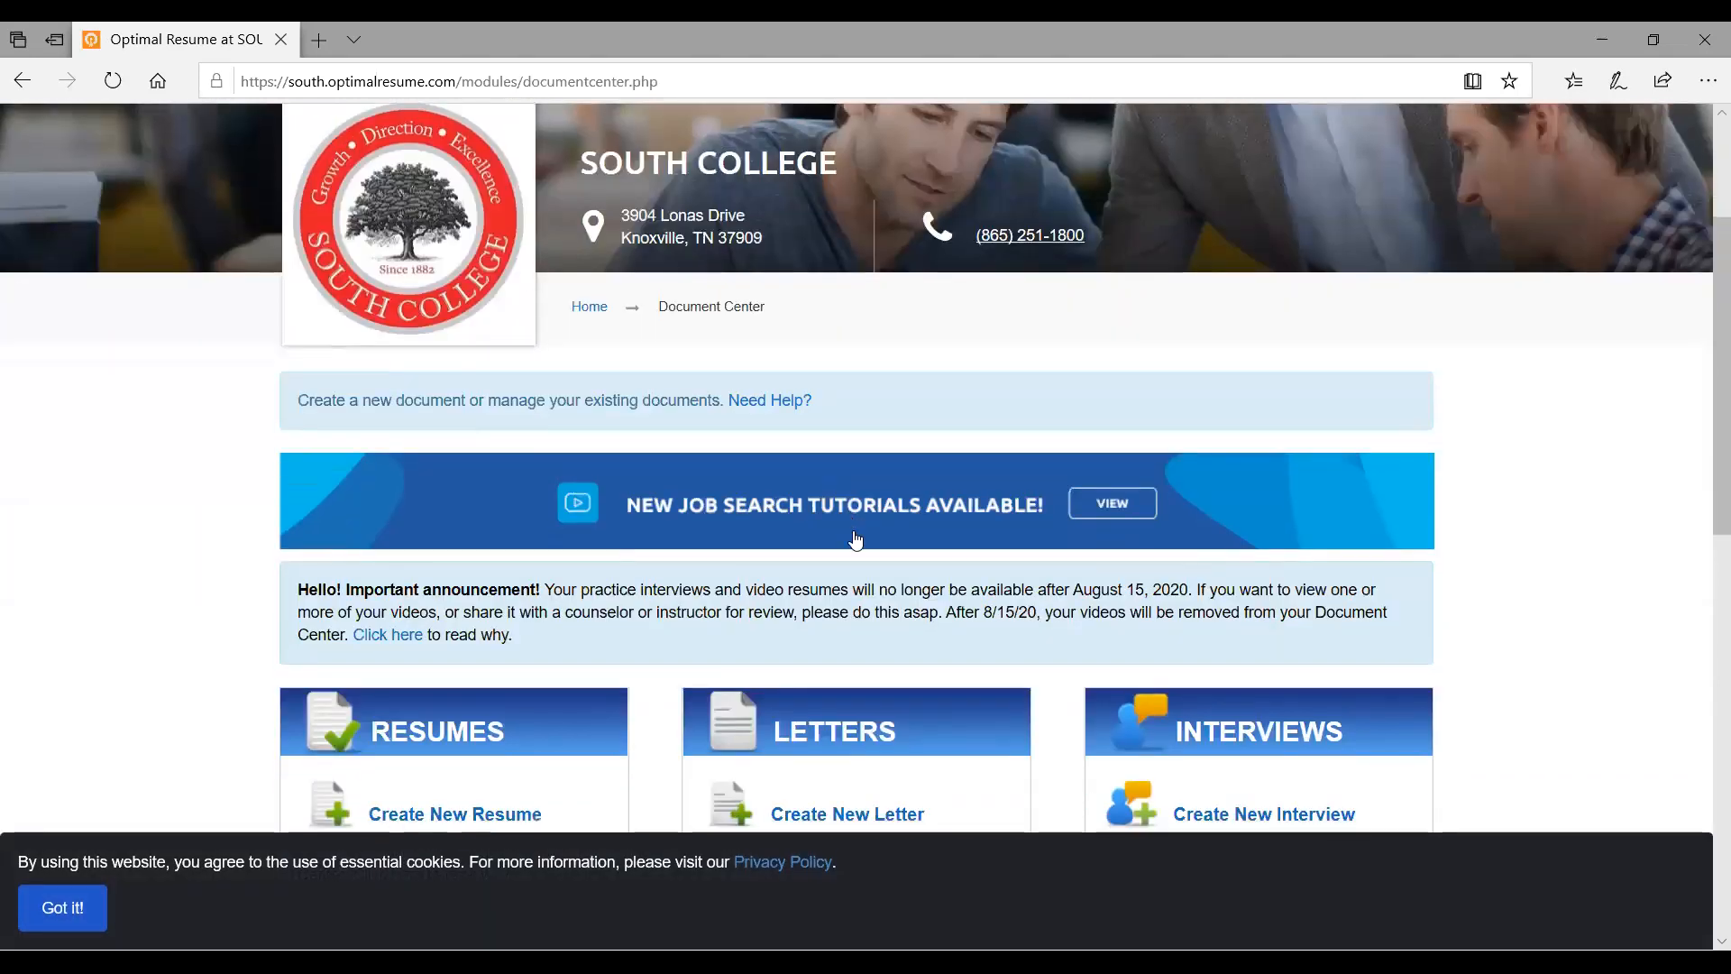
pyautogui.scroll(-2, 857, 539)
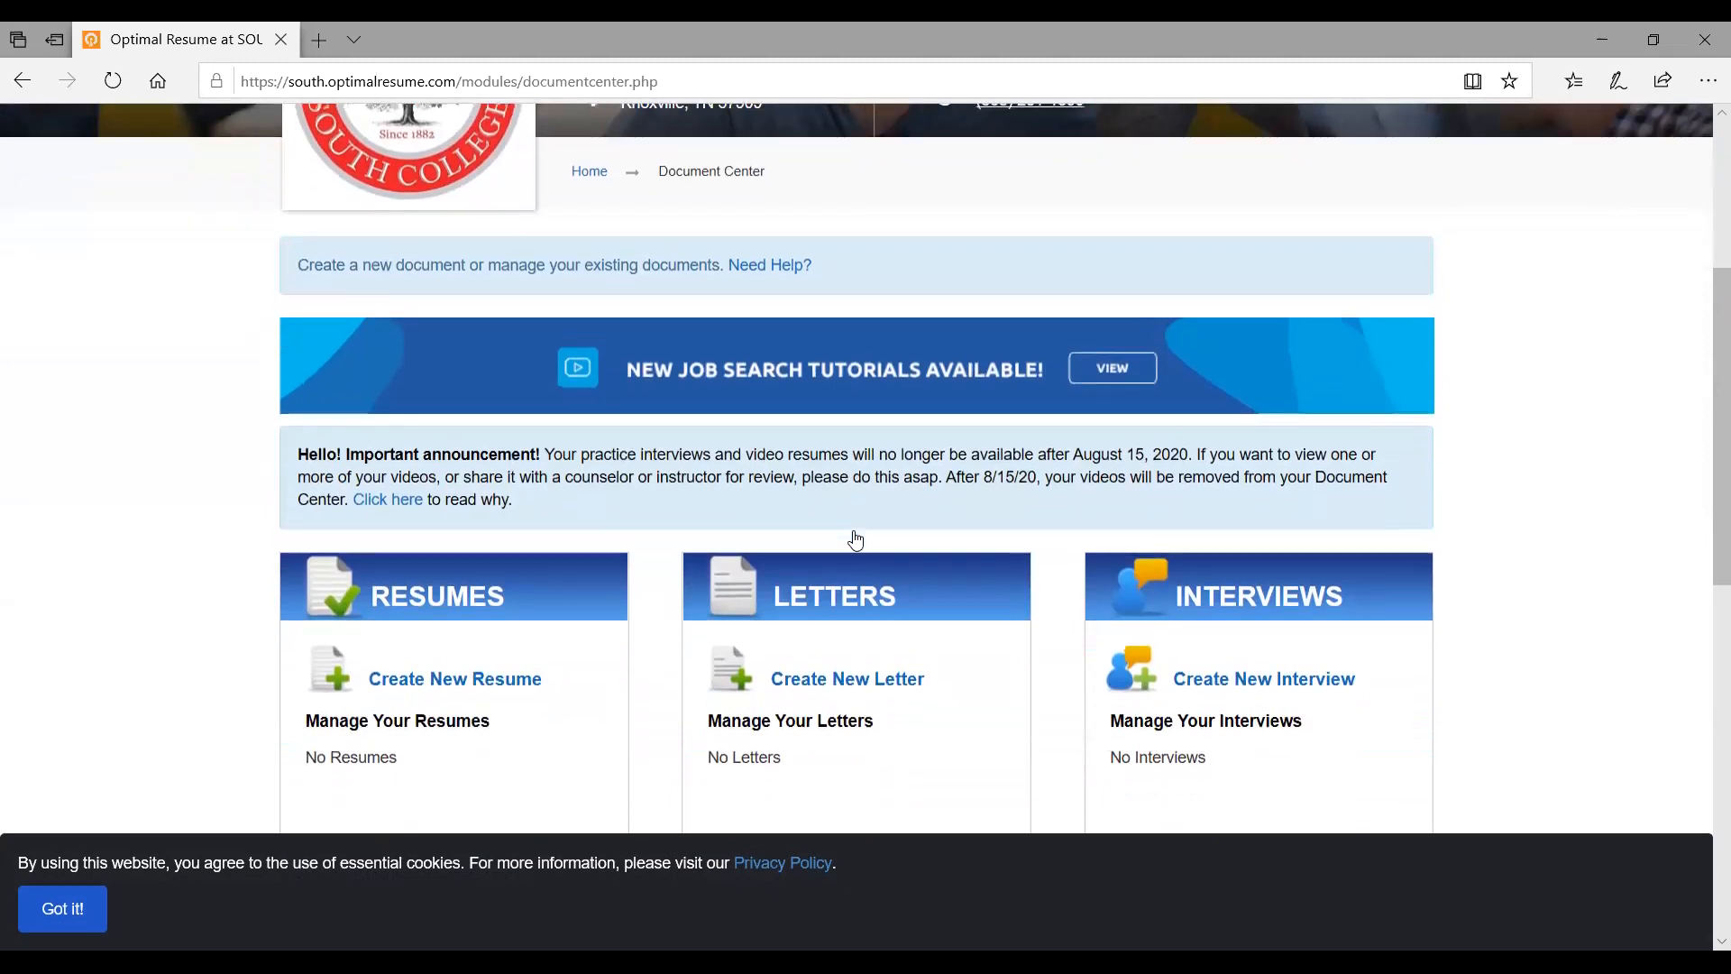
pyautogui.scroll(4, 855, 541)
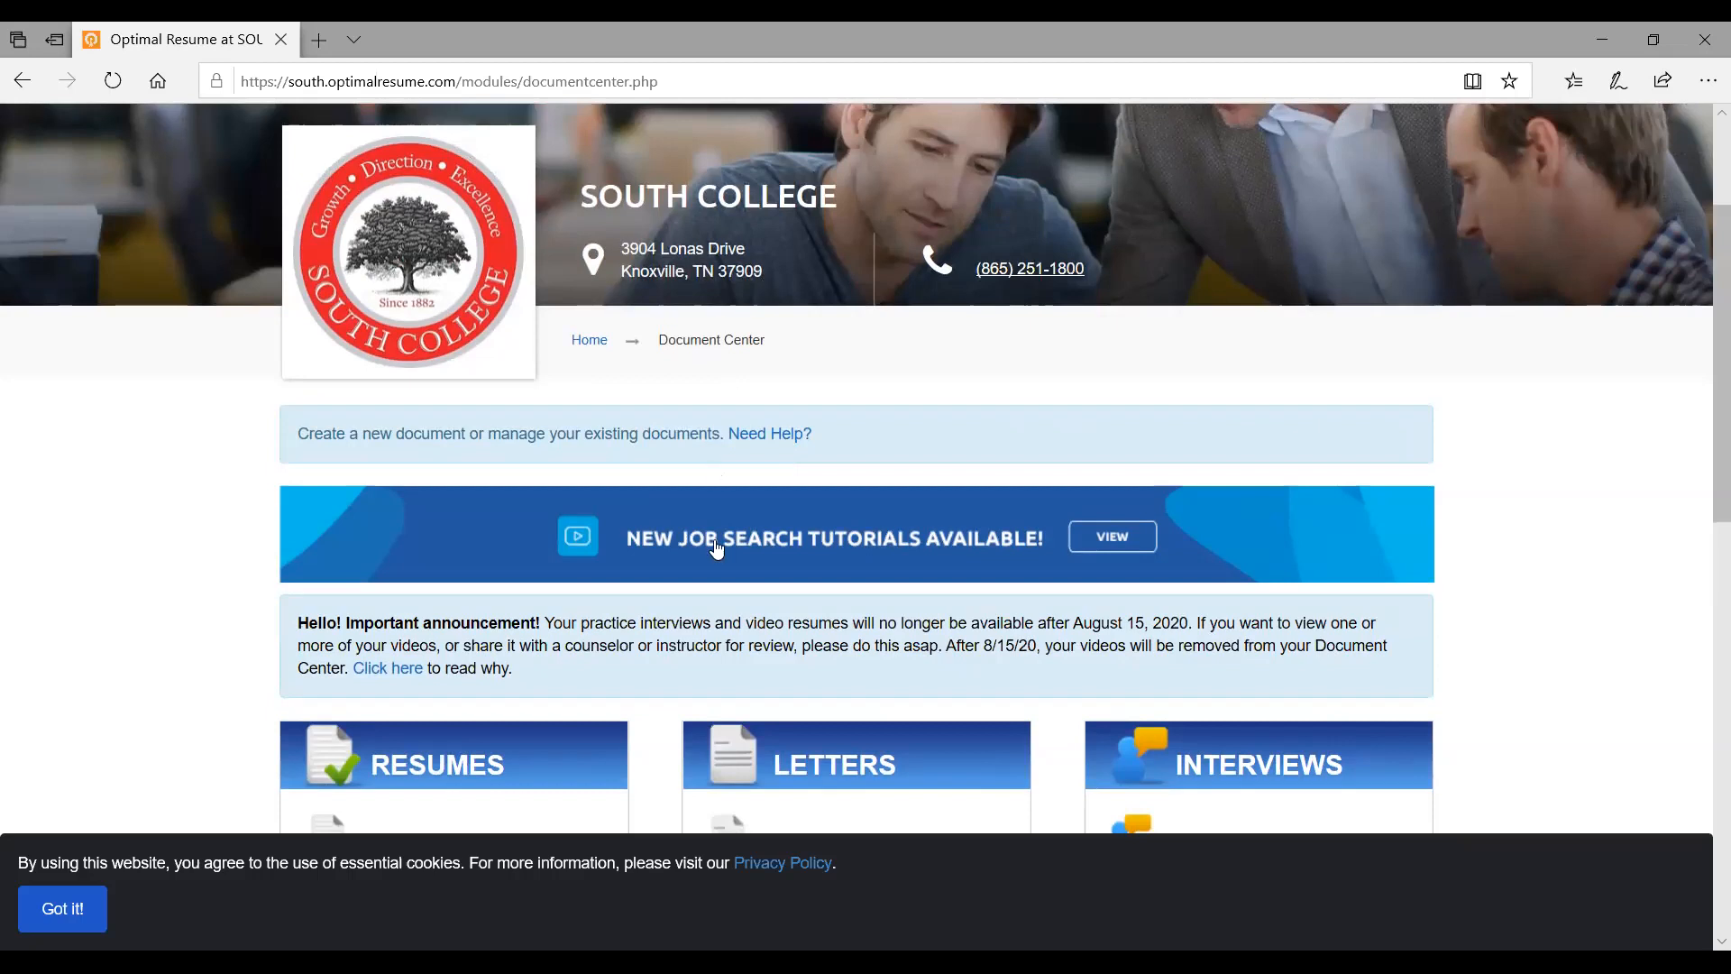
pyautogui.scroll(-3, 701, 559)
pyautogui.scroll(2, 702, 559)
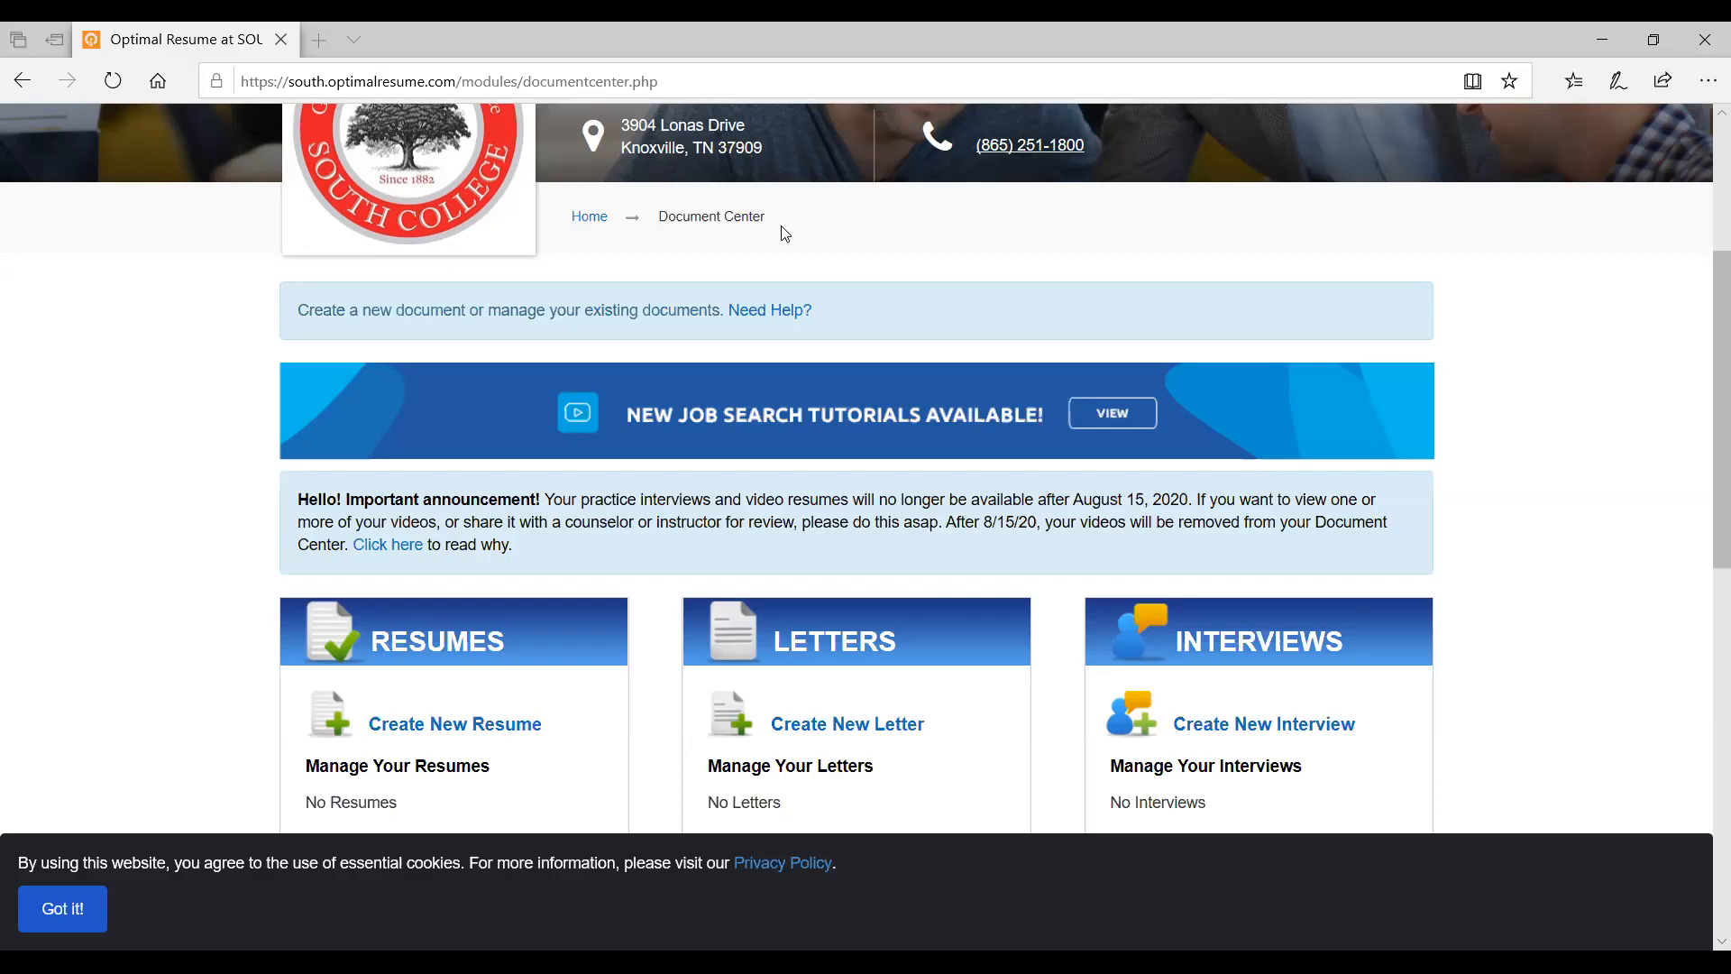
pyautogui.click(783, 228)
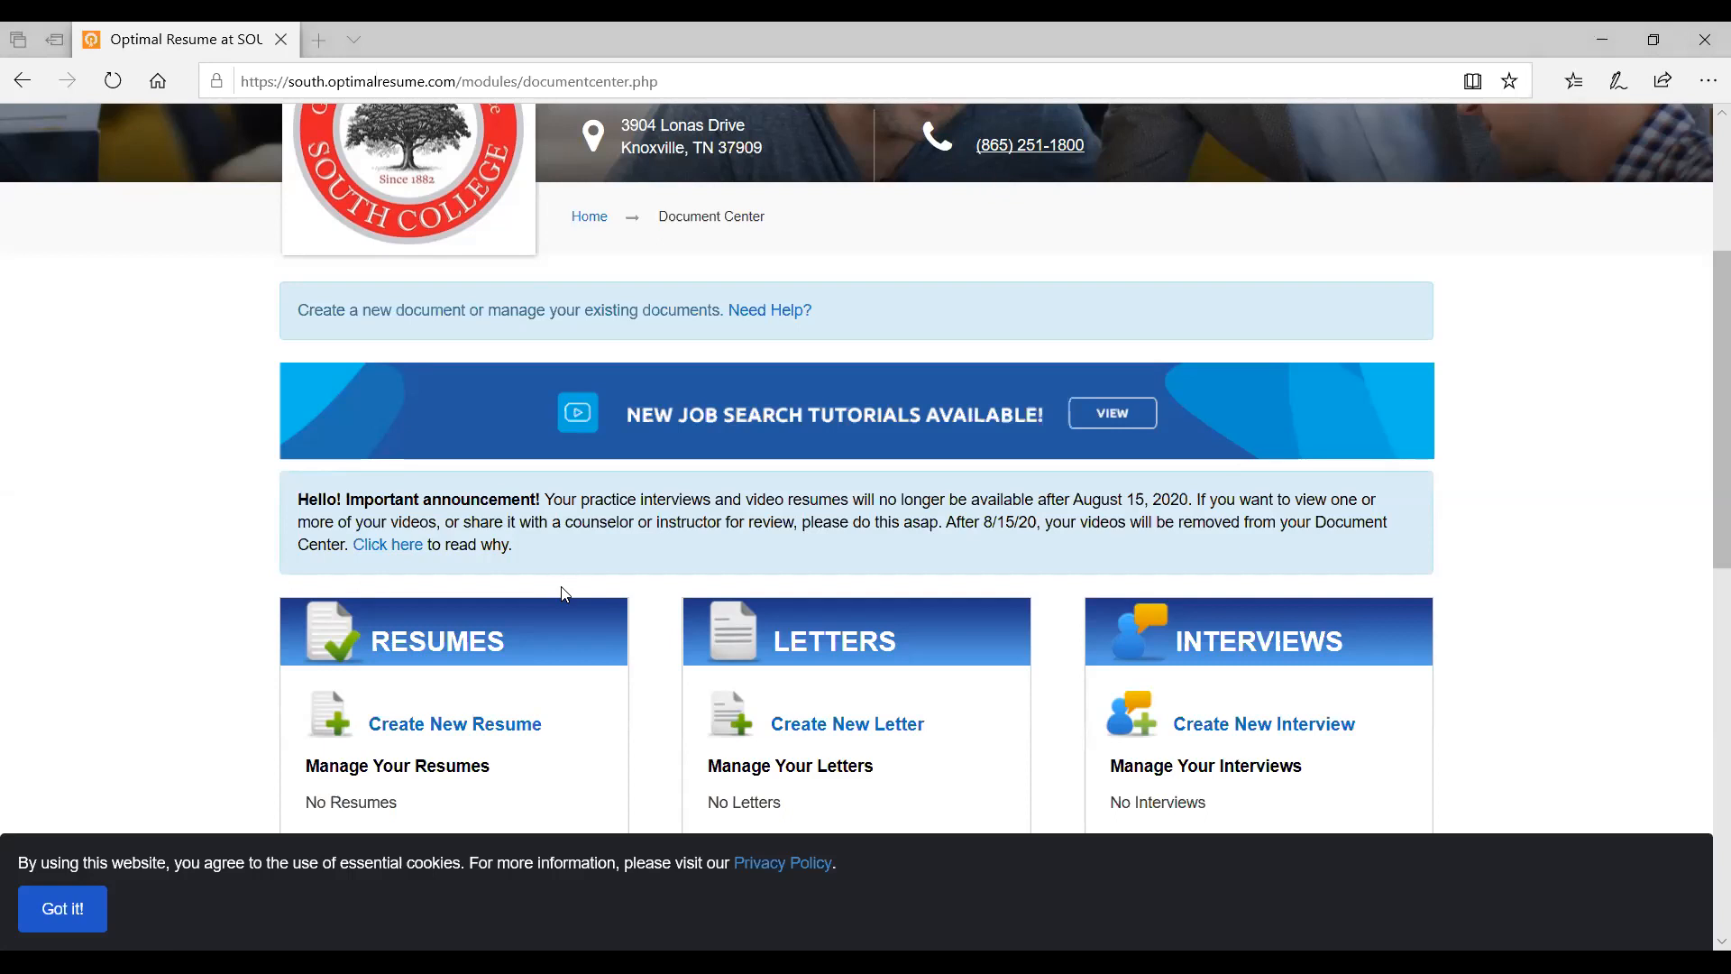
pyautogui.scroll(-1, 597, 313)
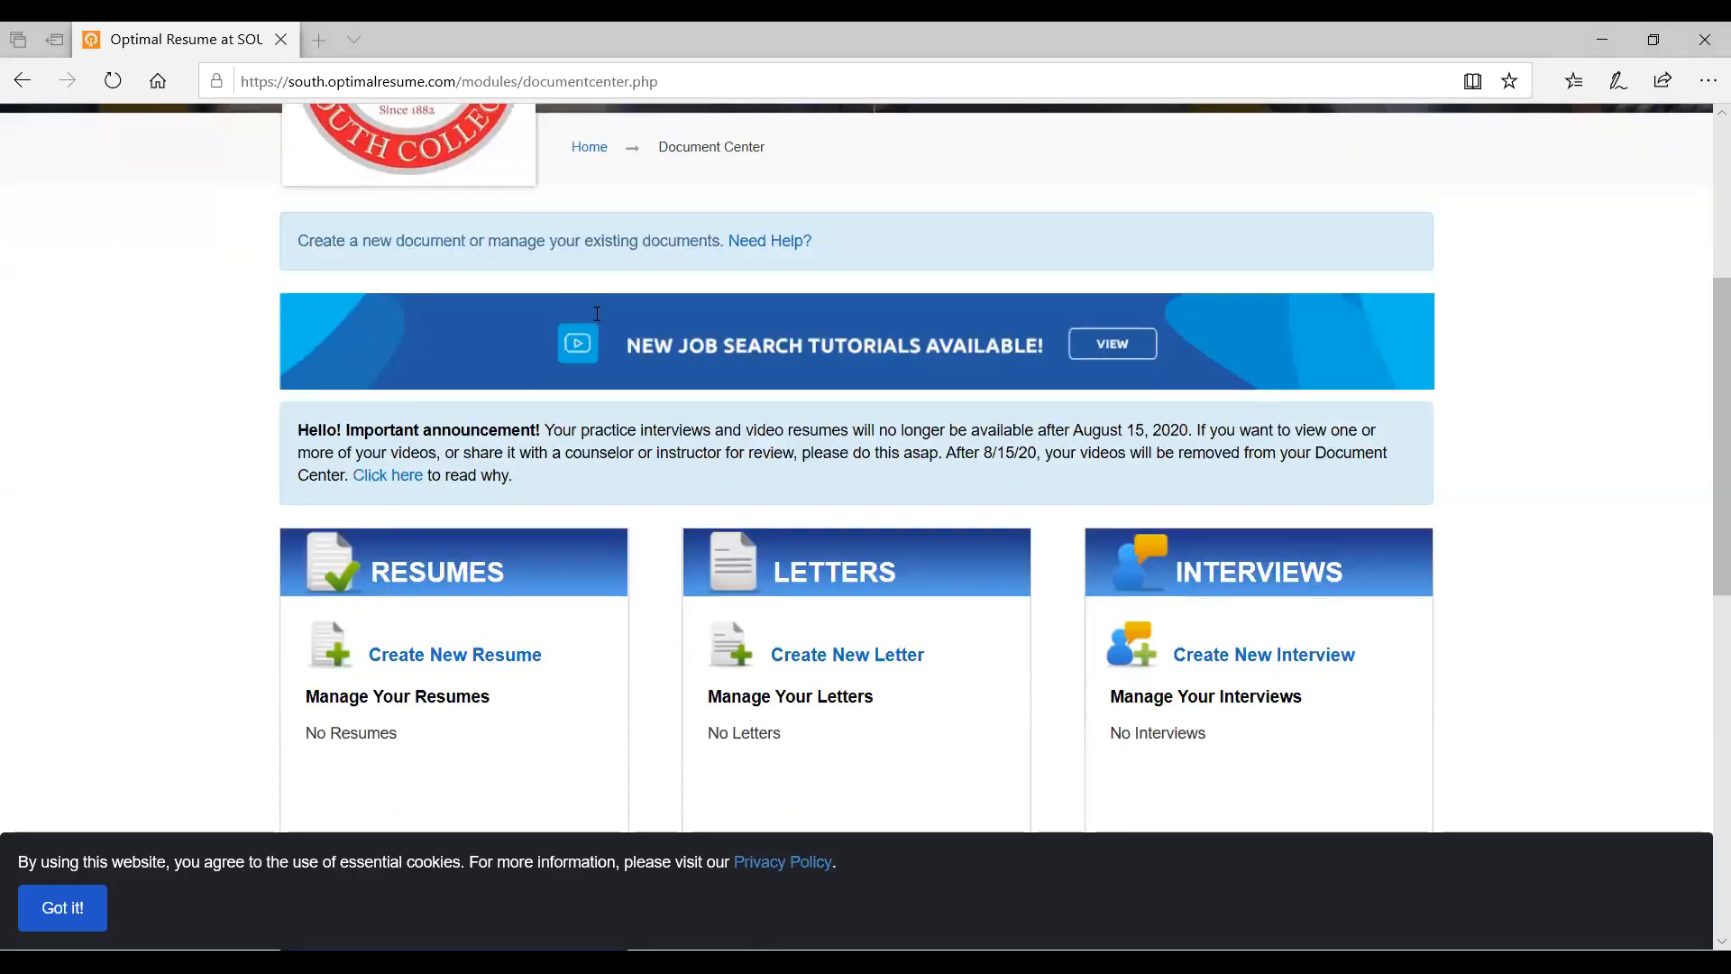
pyautogui.scroll(-3, 597, 313)
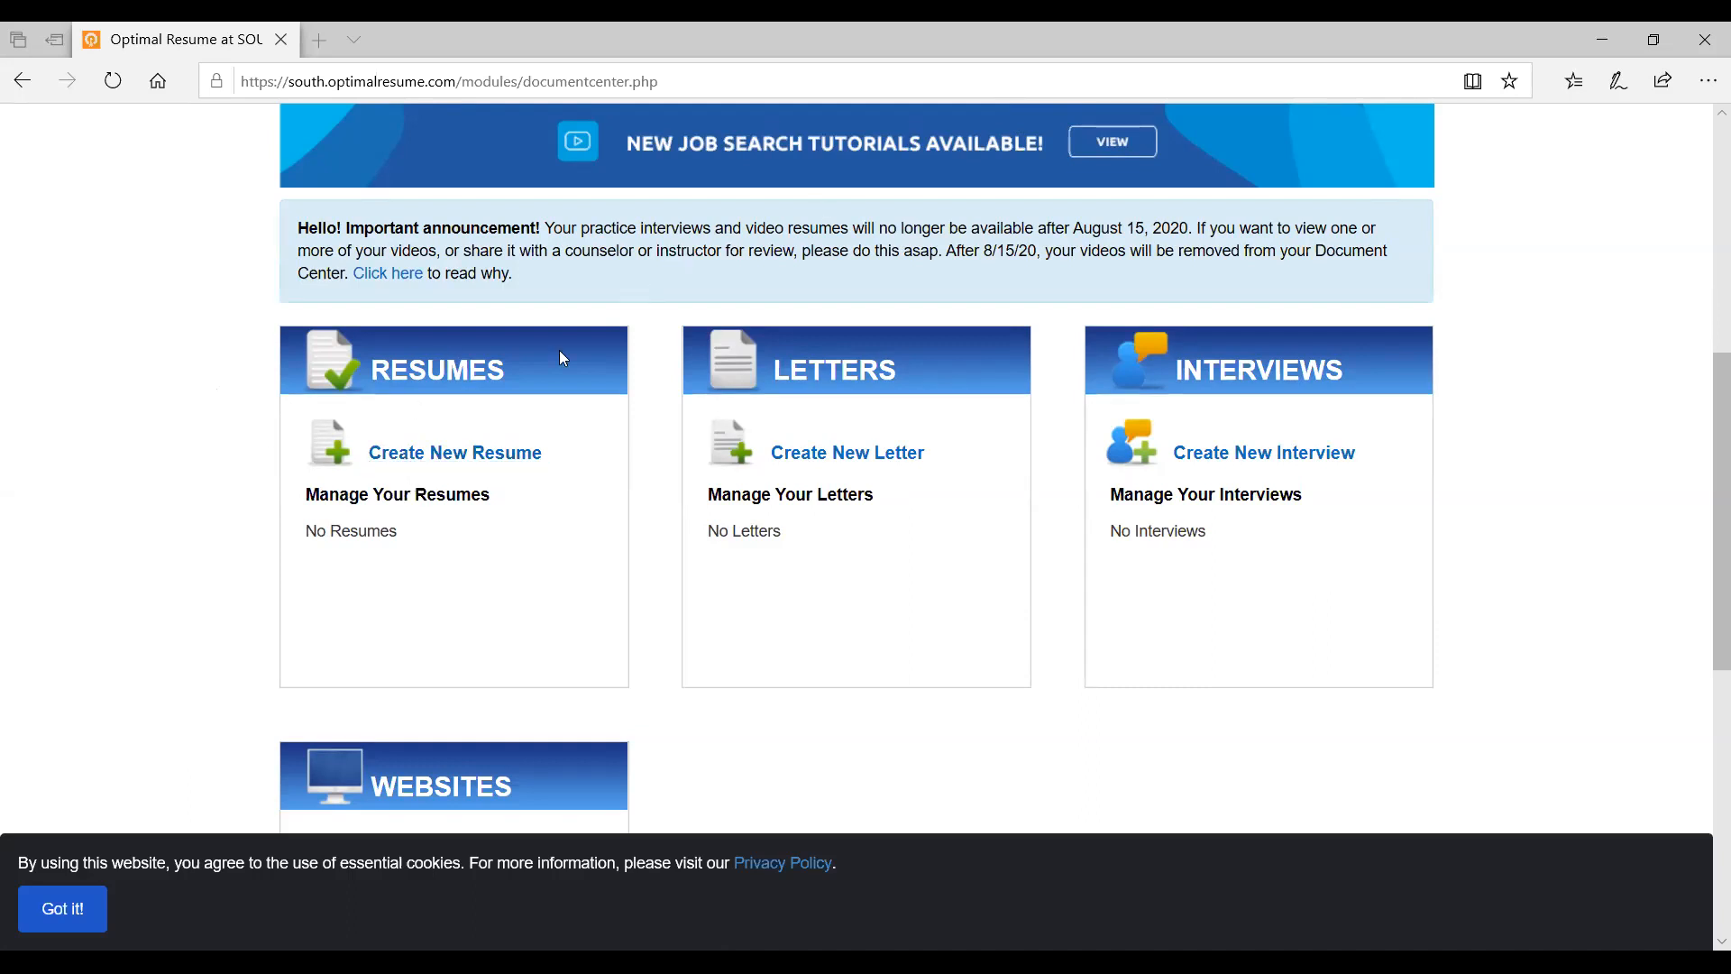
# Create a new resume named after the student as a 'Test Resume' and start it
pyautogui.click(421, 459)
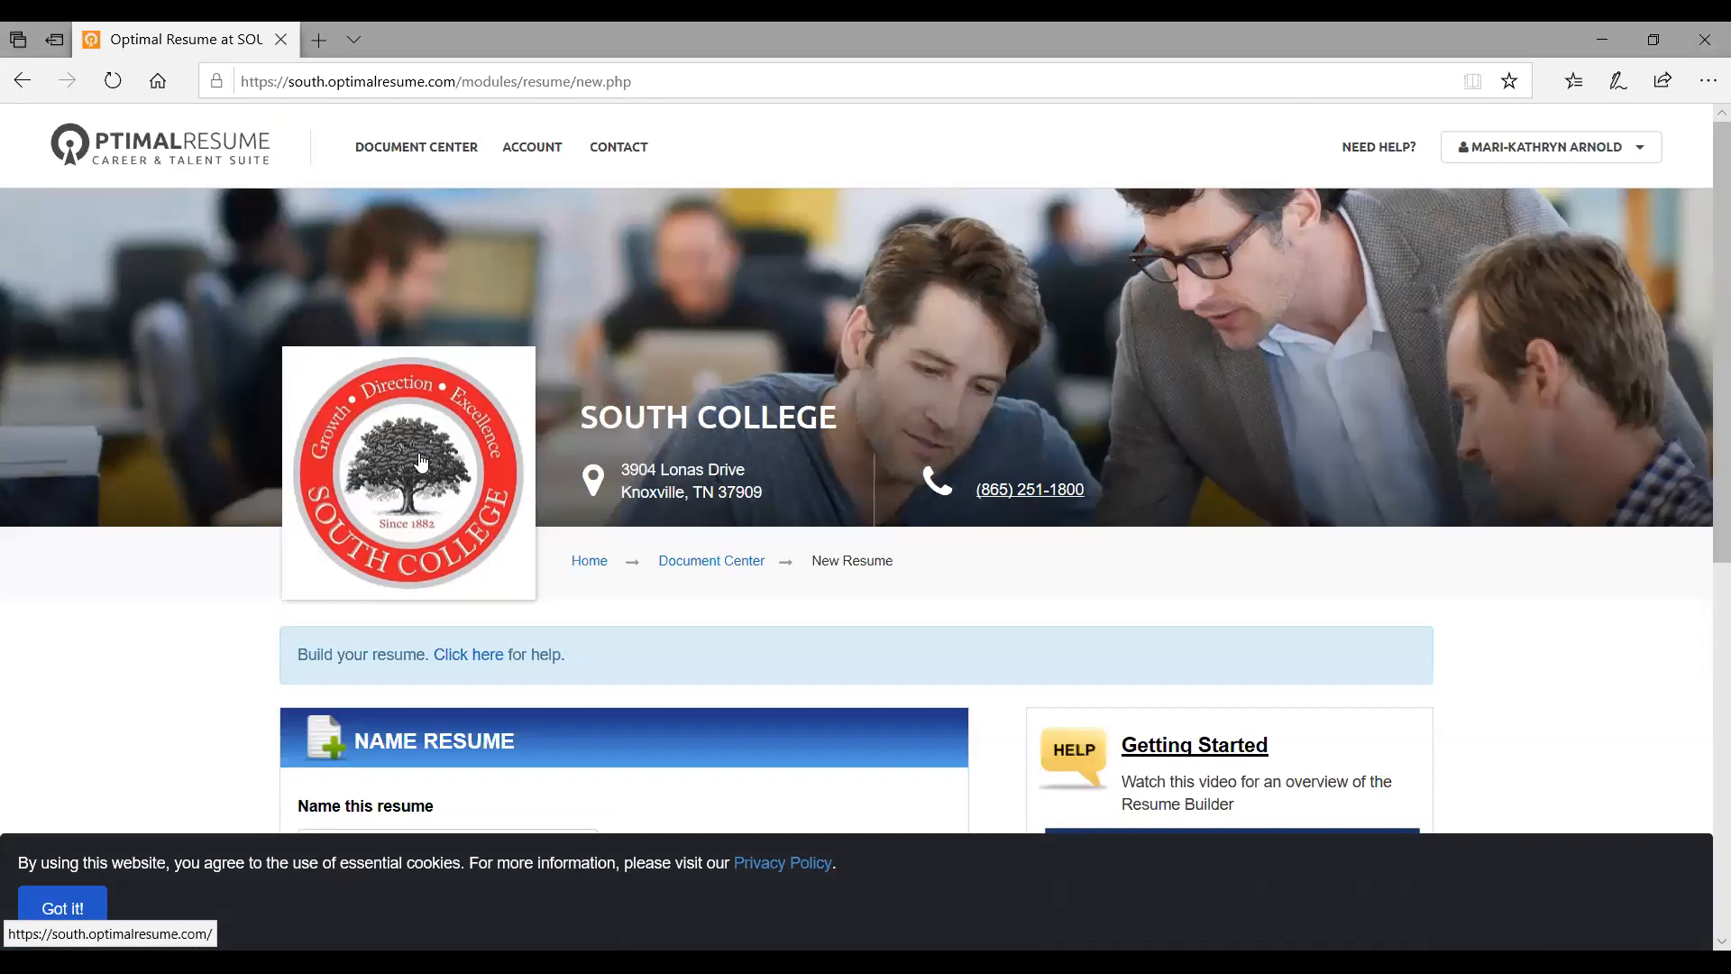
pyautogui.scroll(-5, 421, 461)
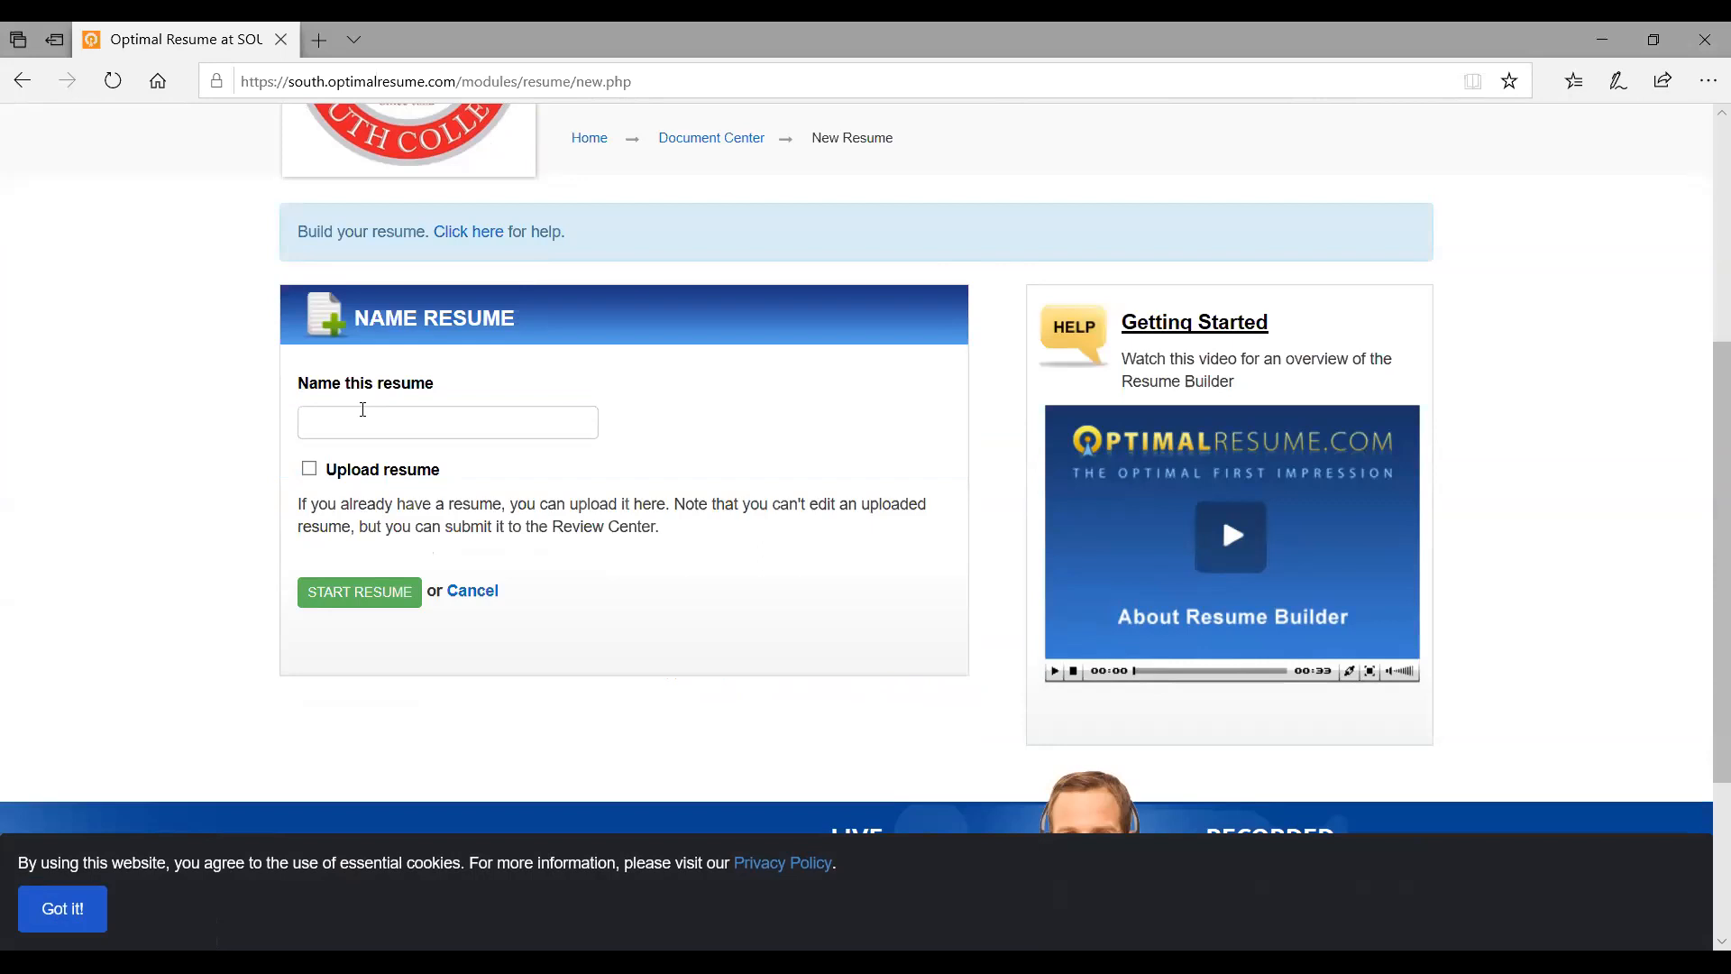
pyautogui.click(356, 424)
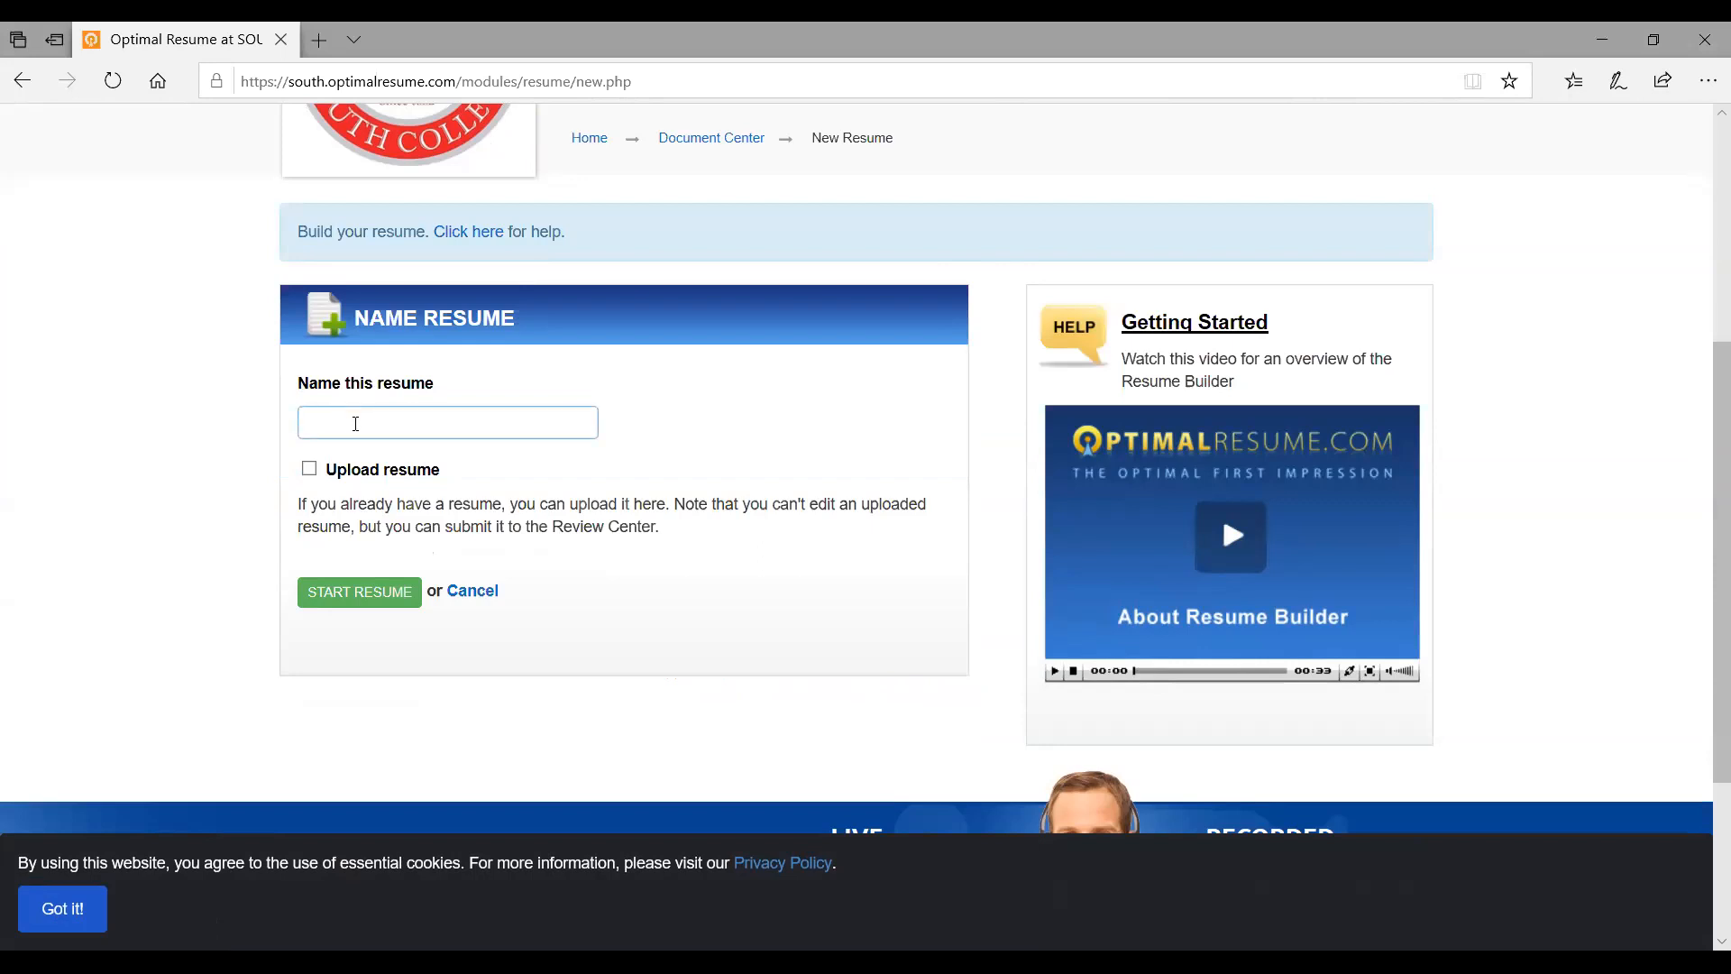
pyautogui.write('Mari-Kathryn Test Resume')
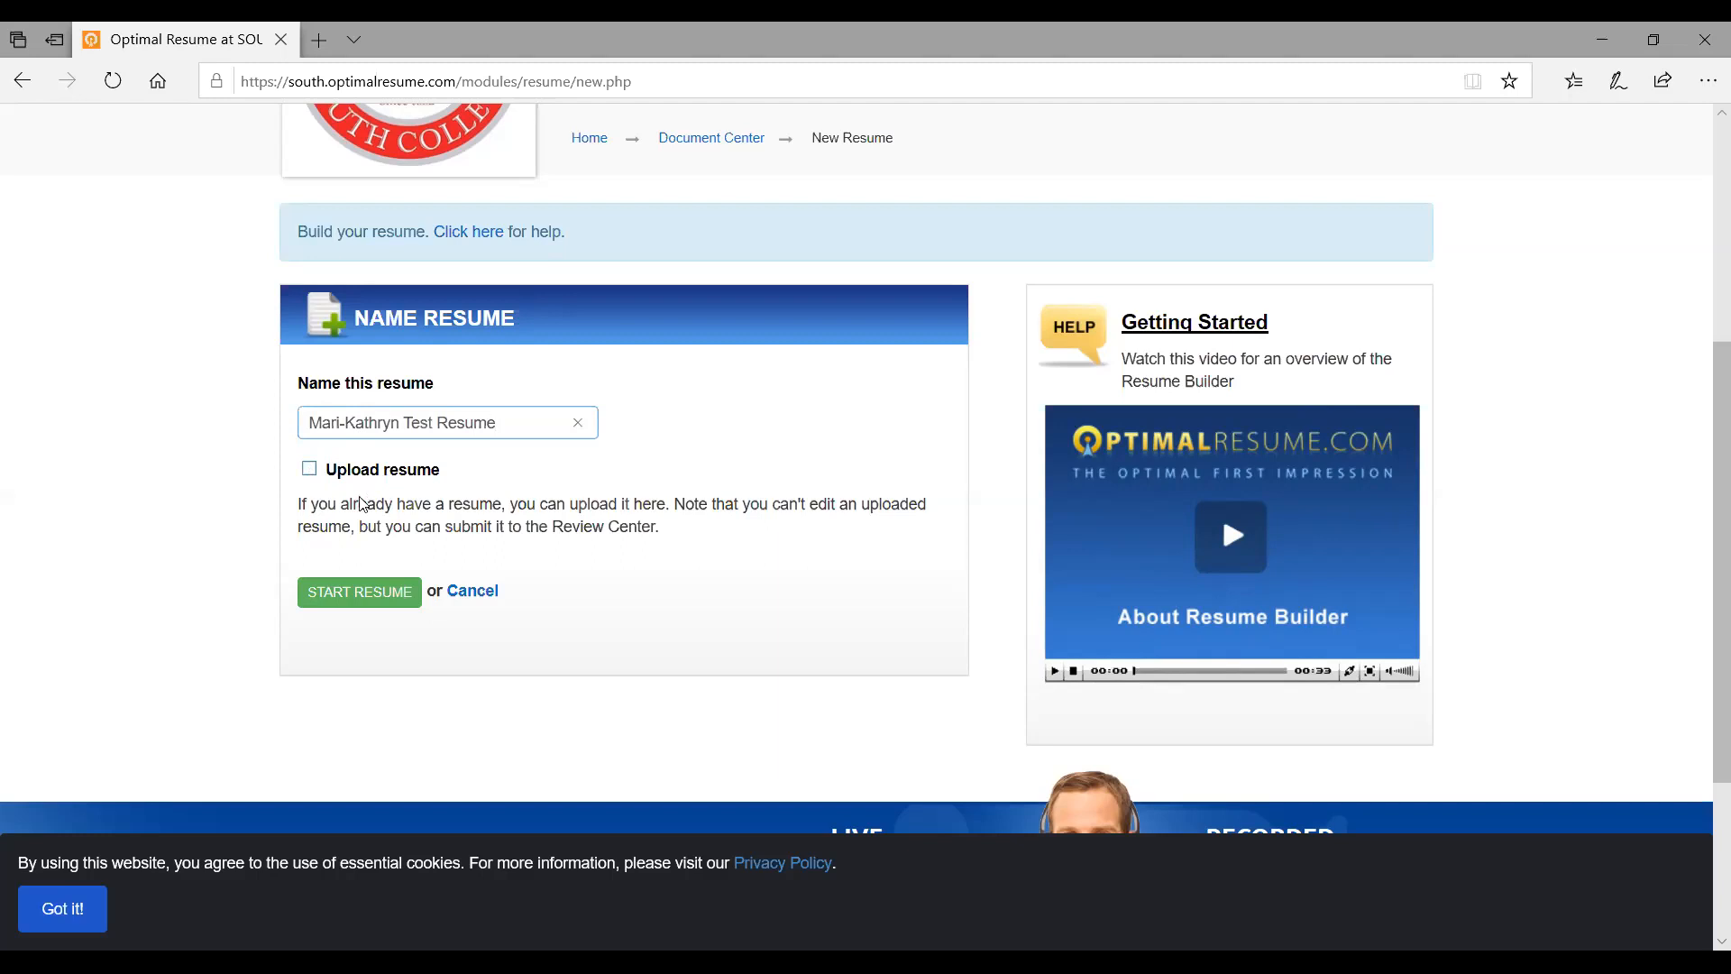
pyautogui.click(356, 591)
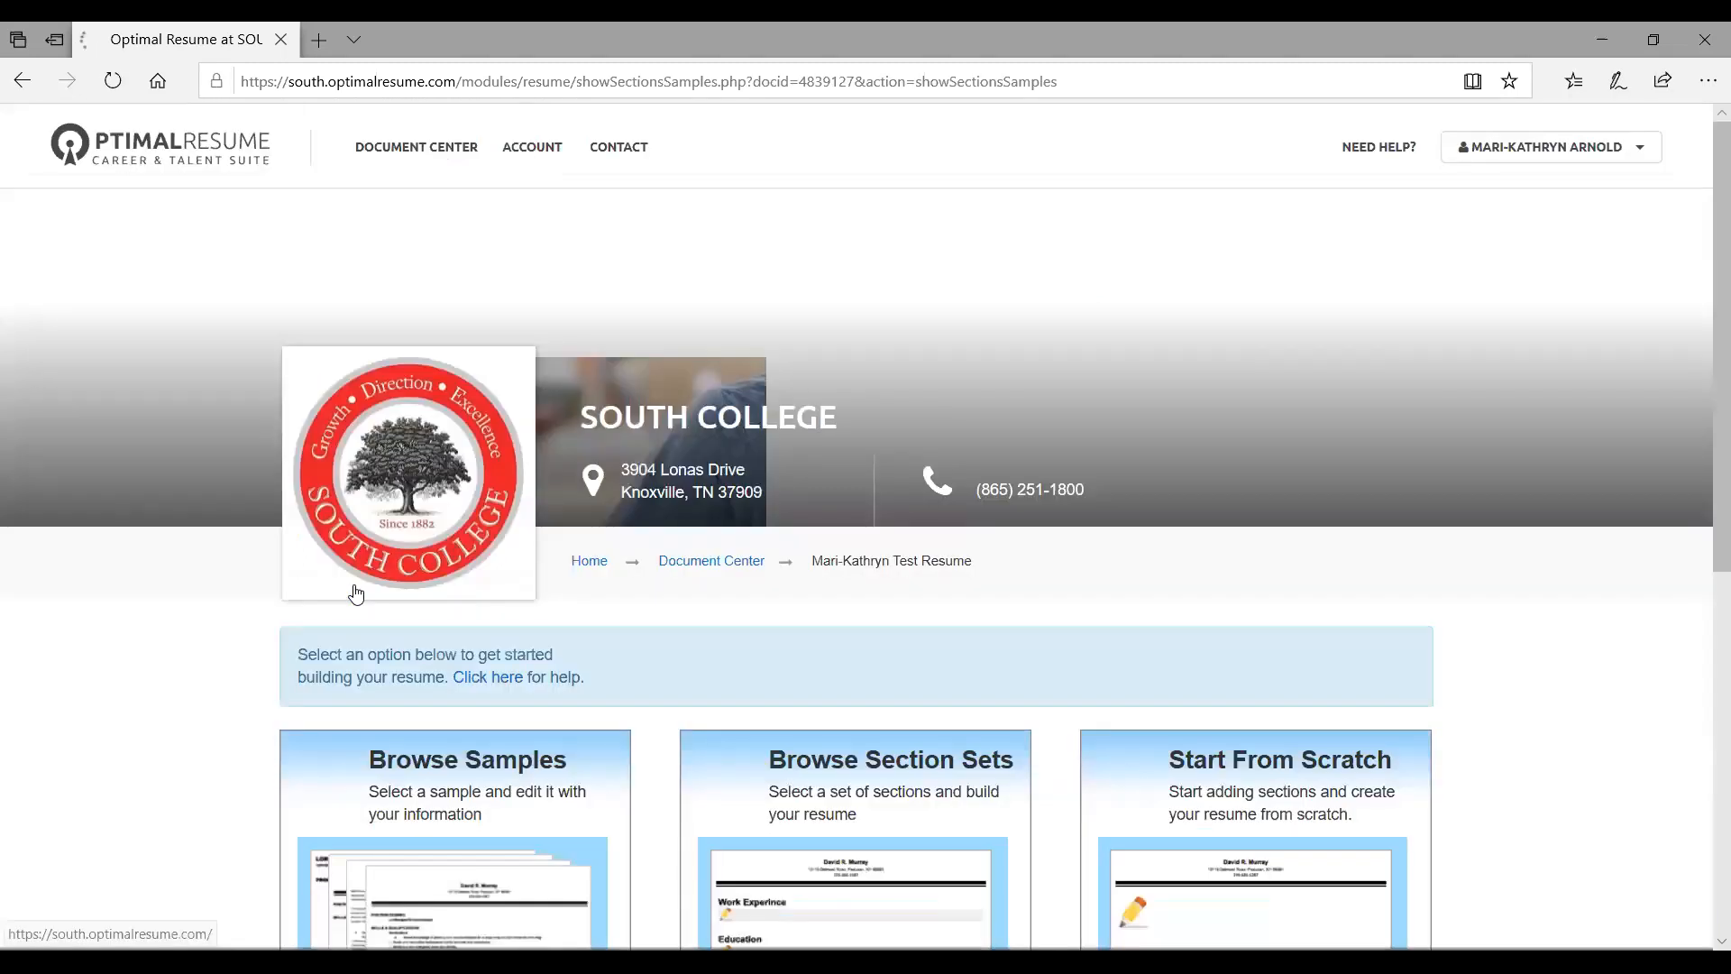
pyautogui.scroll(-4, 662, 529)
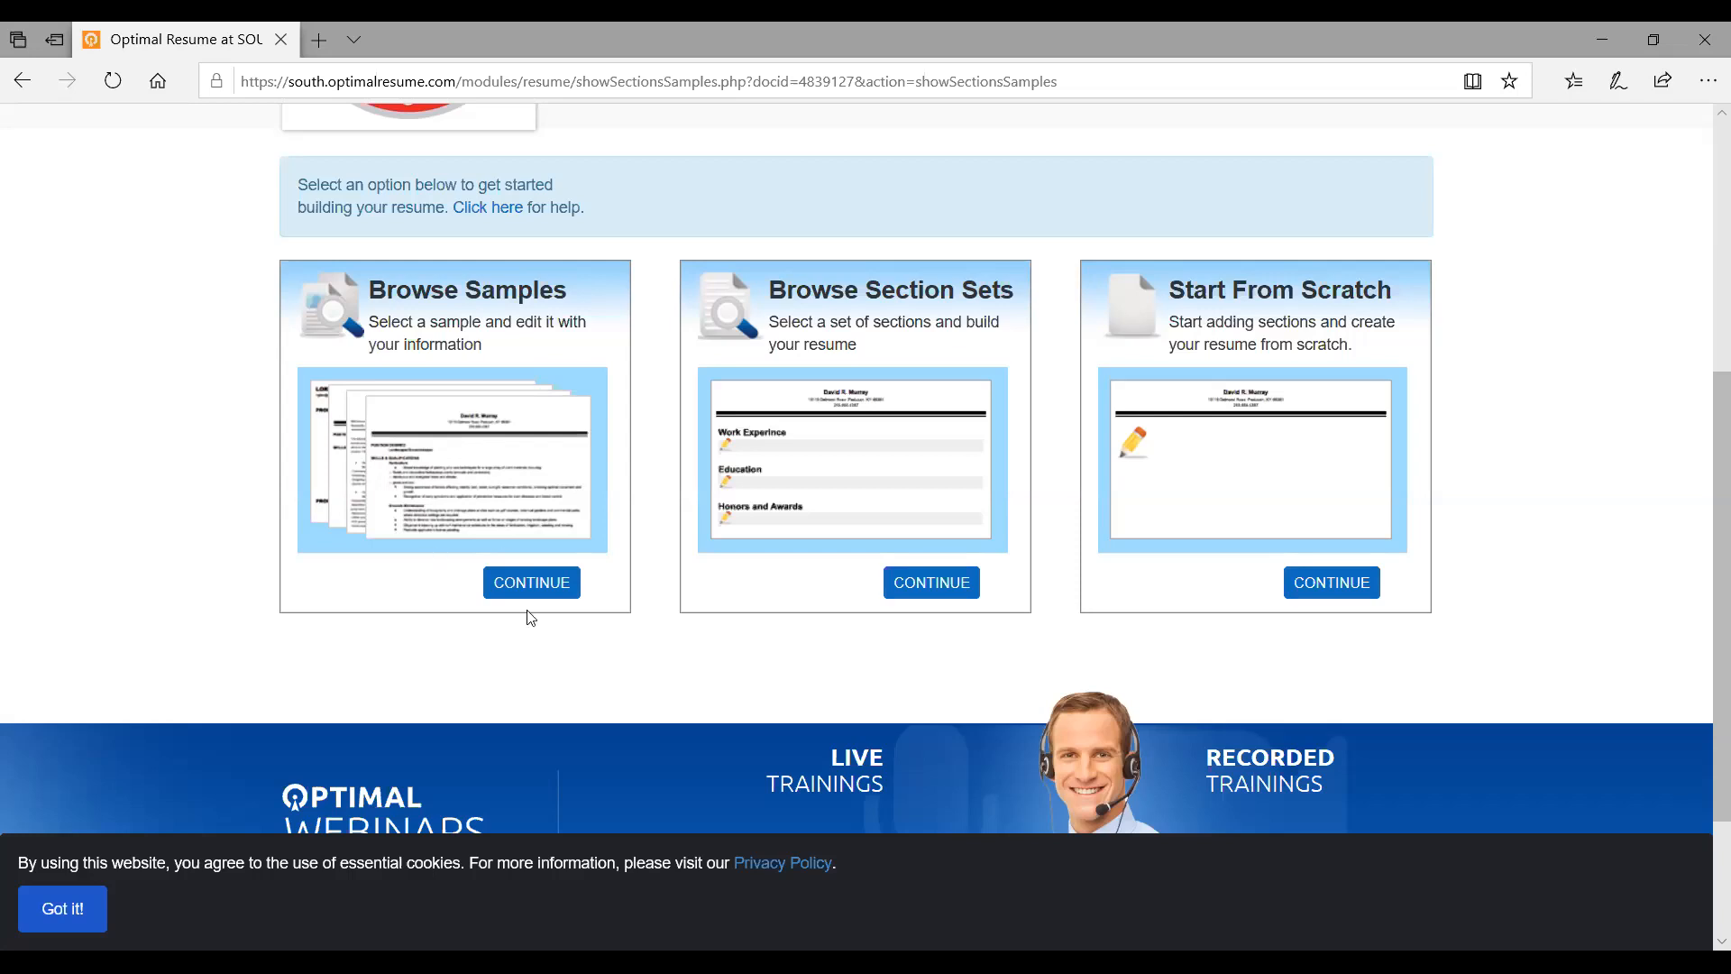
pyautogui.click(531, 584)
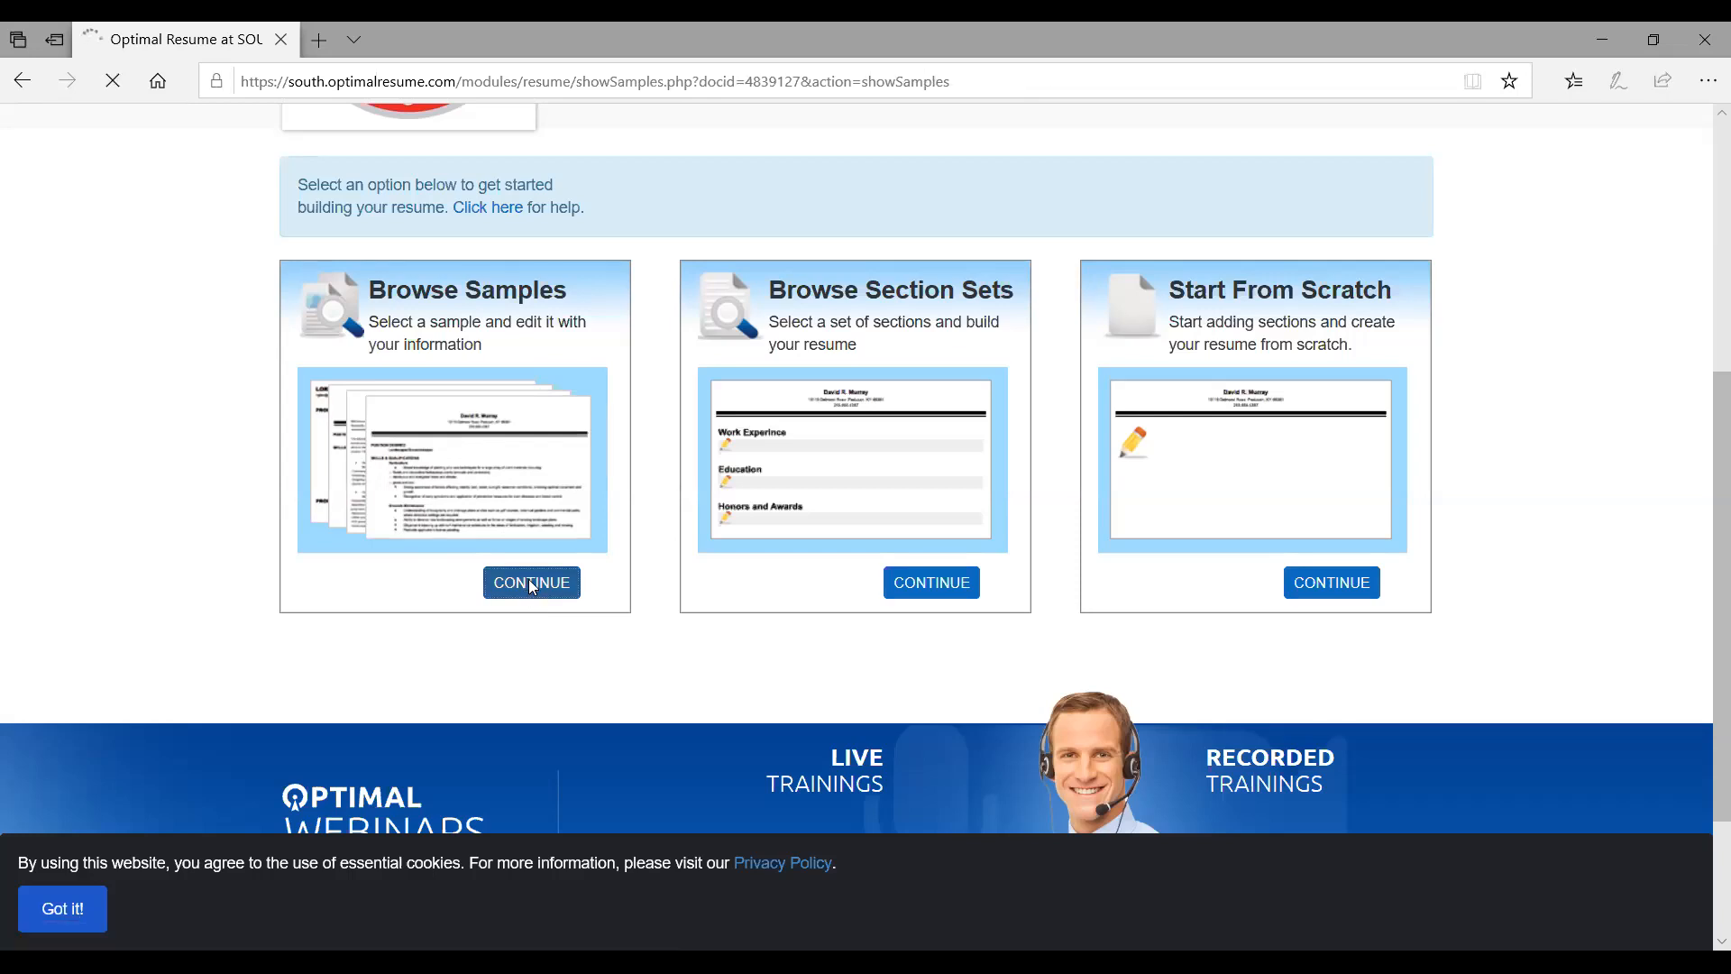
# Scroll the Browse Samples Categories list down toward the Healthcare entries
pyautogui.scroll(-6, 542, 520)
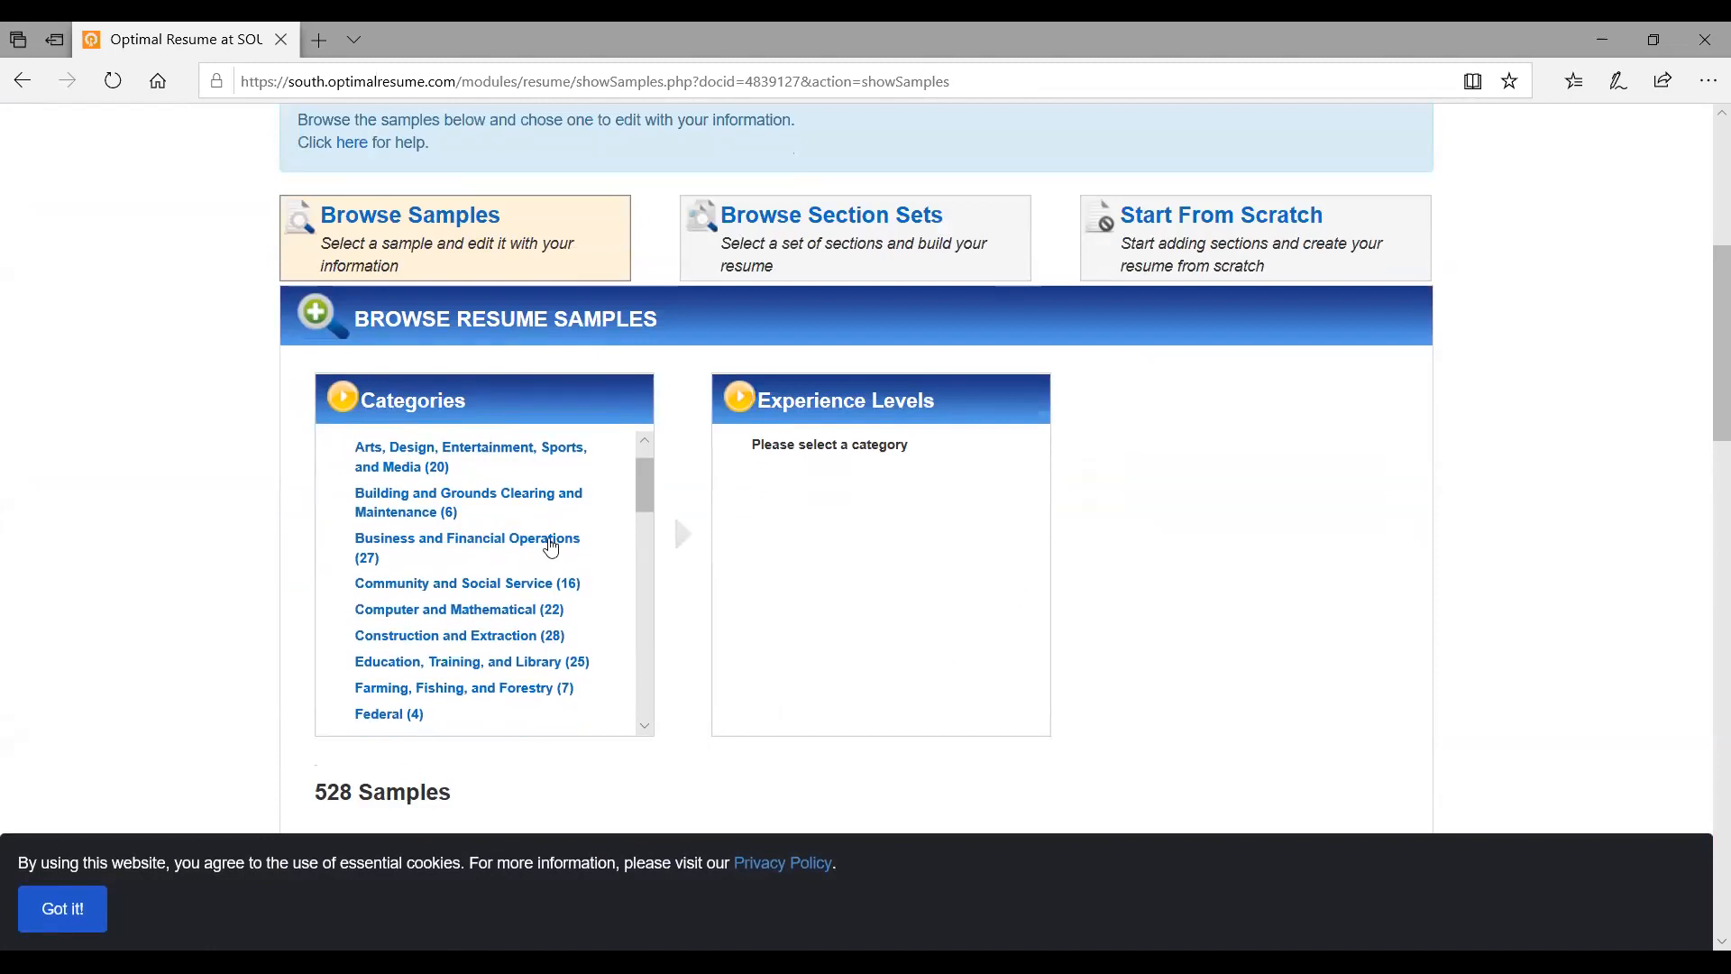
pyautogui.scroll(-2, 1275, 553)
pyautogui.scroll(1, 1275, 553)
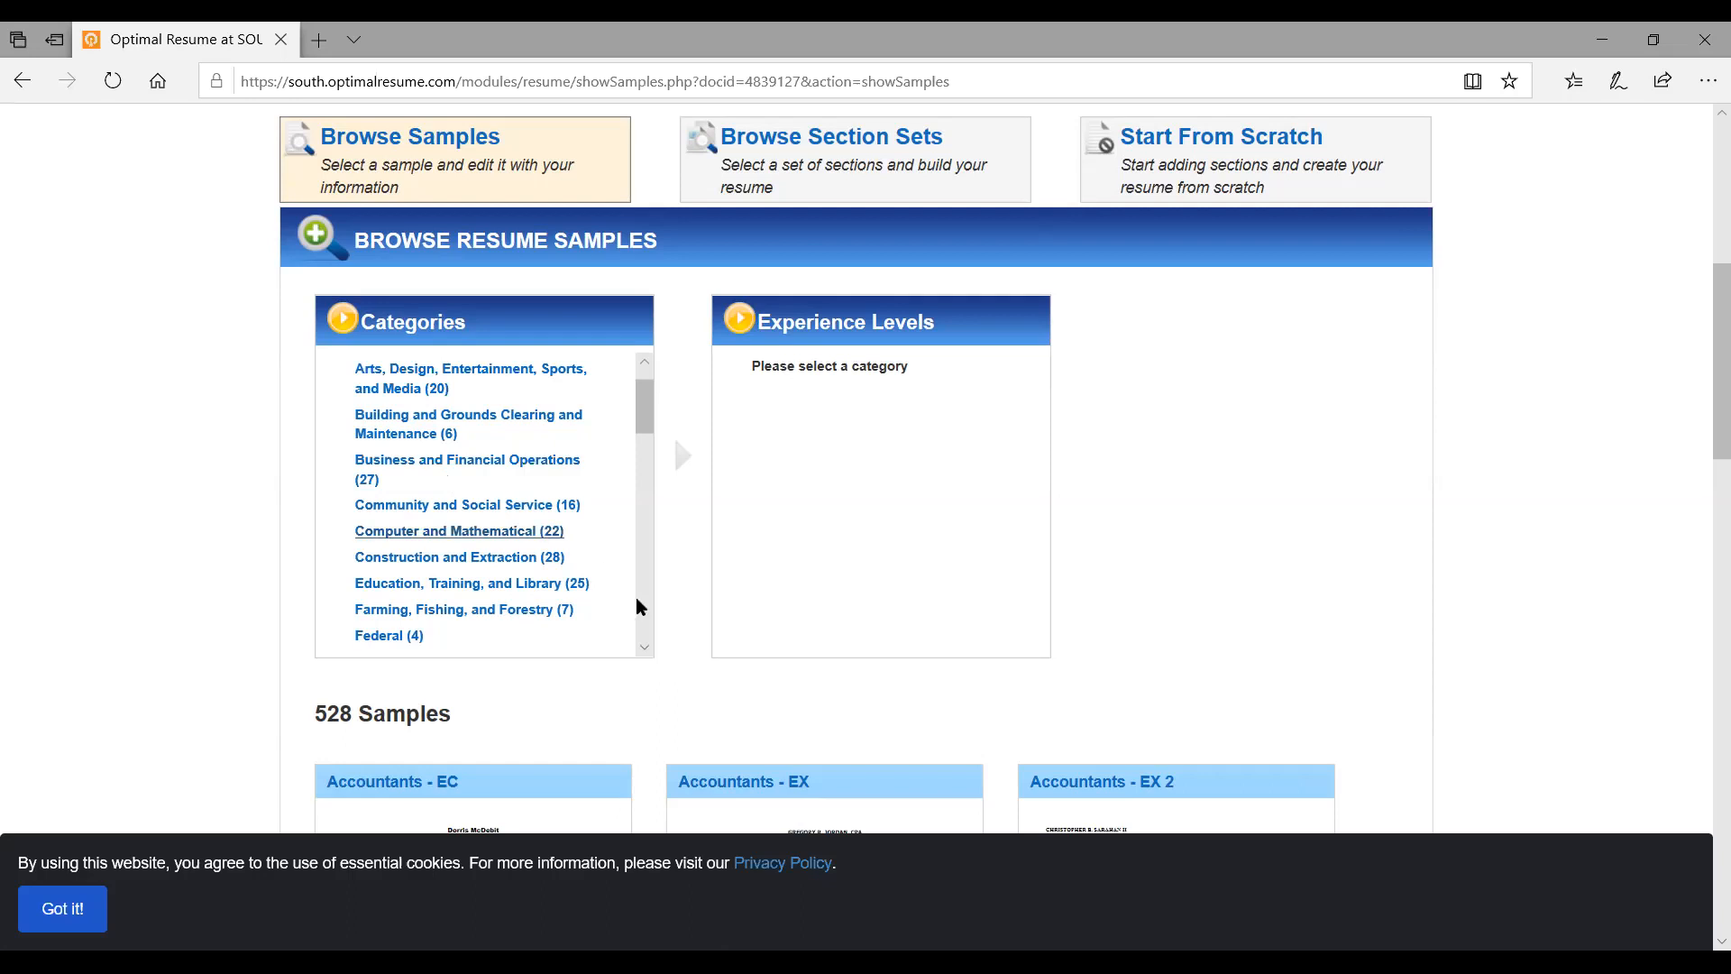
pyautogui.click(644, 647)
pyautogui.click(646, 648)
pyautogui.click(646, 648)
pyautogui.click(646, 647)
pyautogui.click(646, 647)
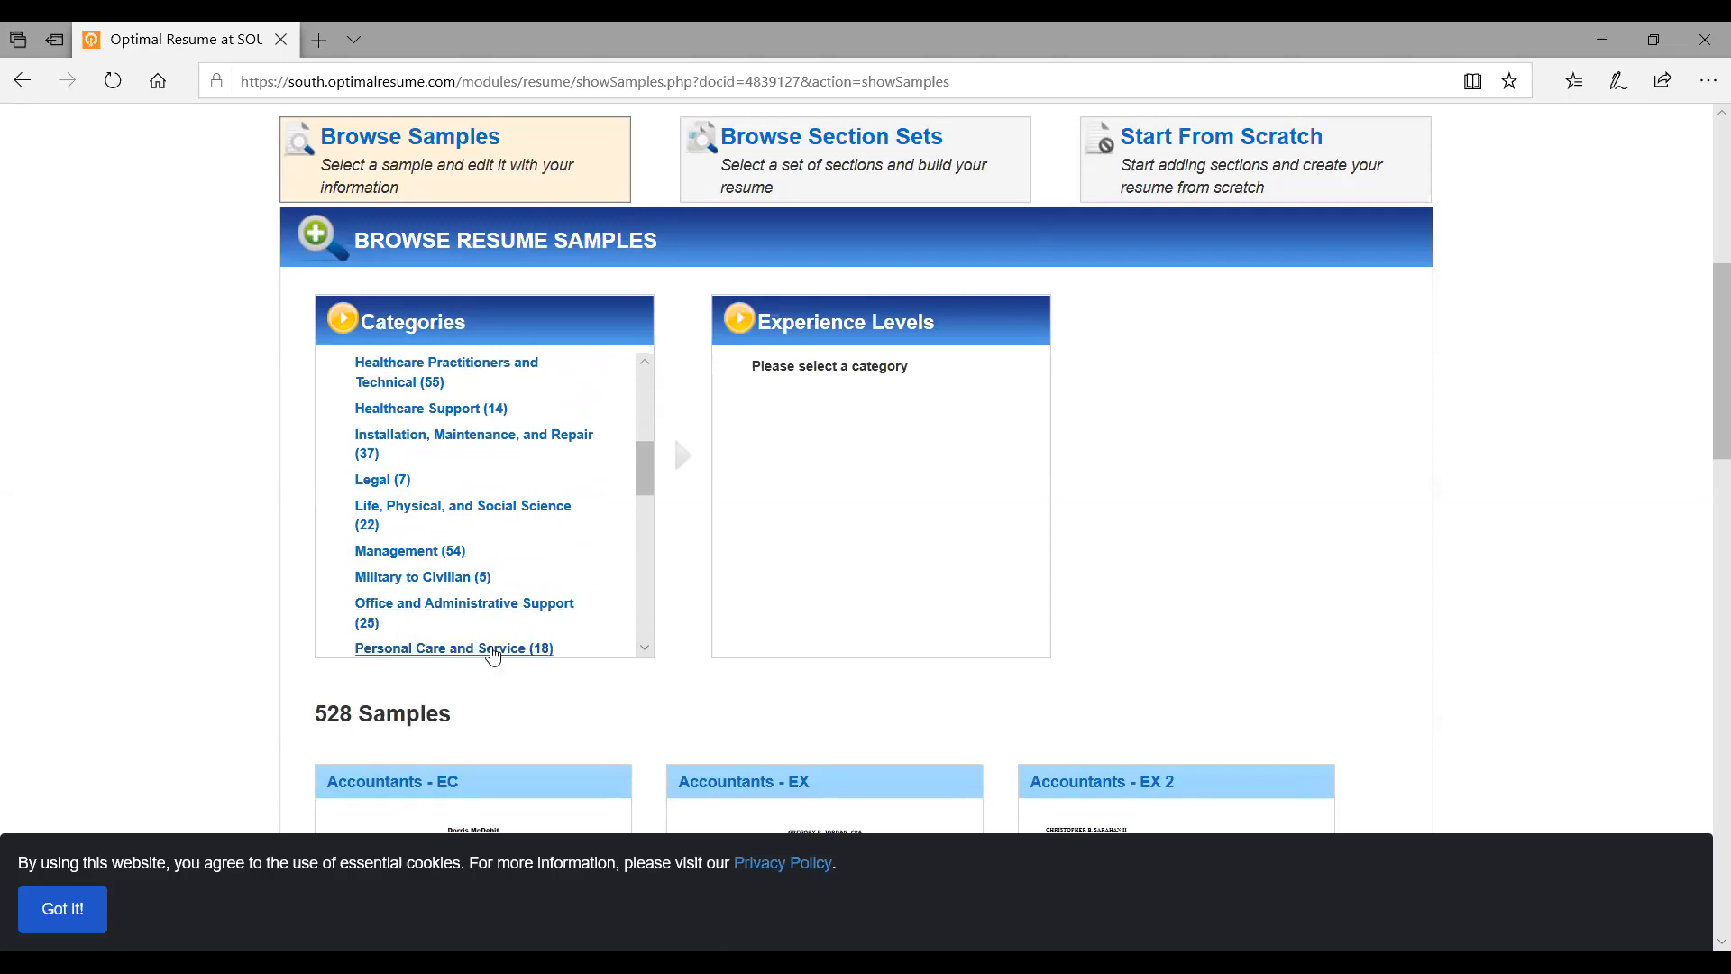
pyautogui.click(646, 647)
pyautogui.click(646, 650)
pyautogui.click(645, 649)
pyautogui.click(646, 649)
pyautogui.click(646, 649)
pyautogui.click(646, 650)
pyautogui.click(646, 649)
pyautogui.click(646, 650)
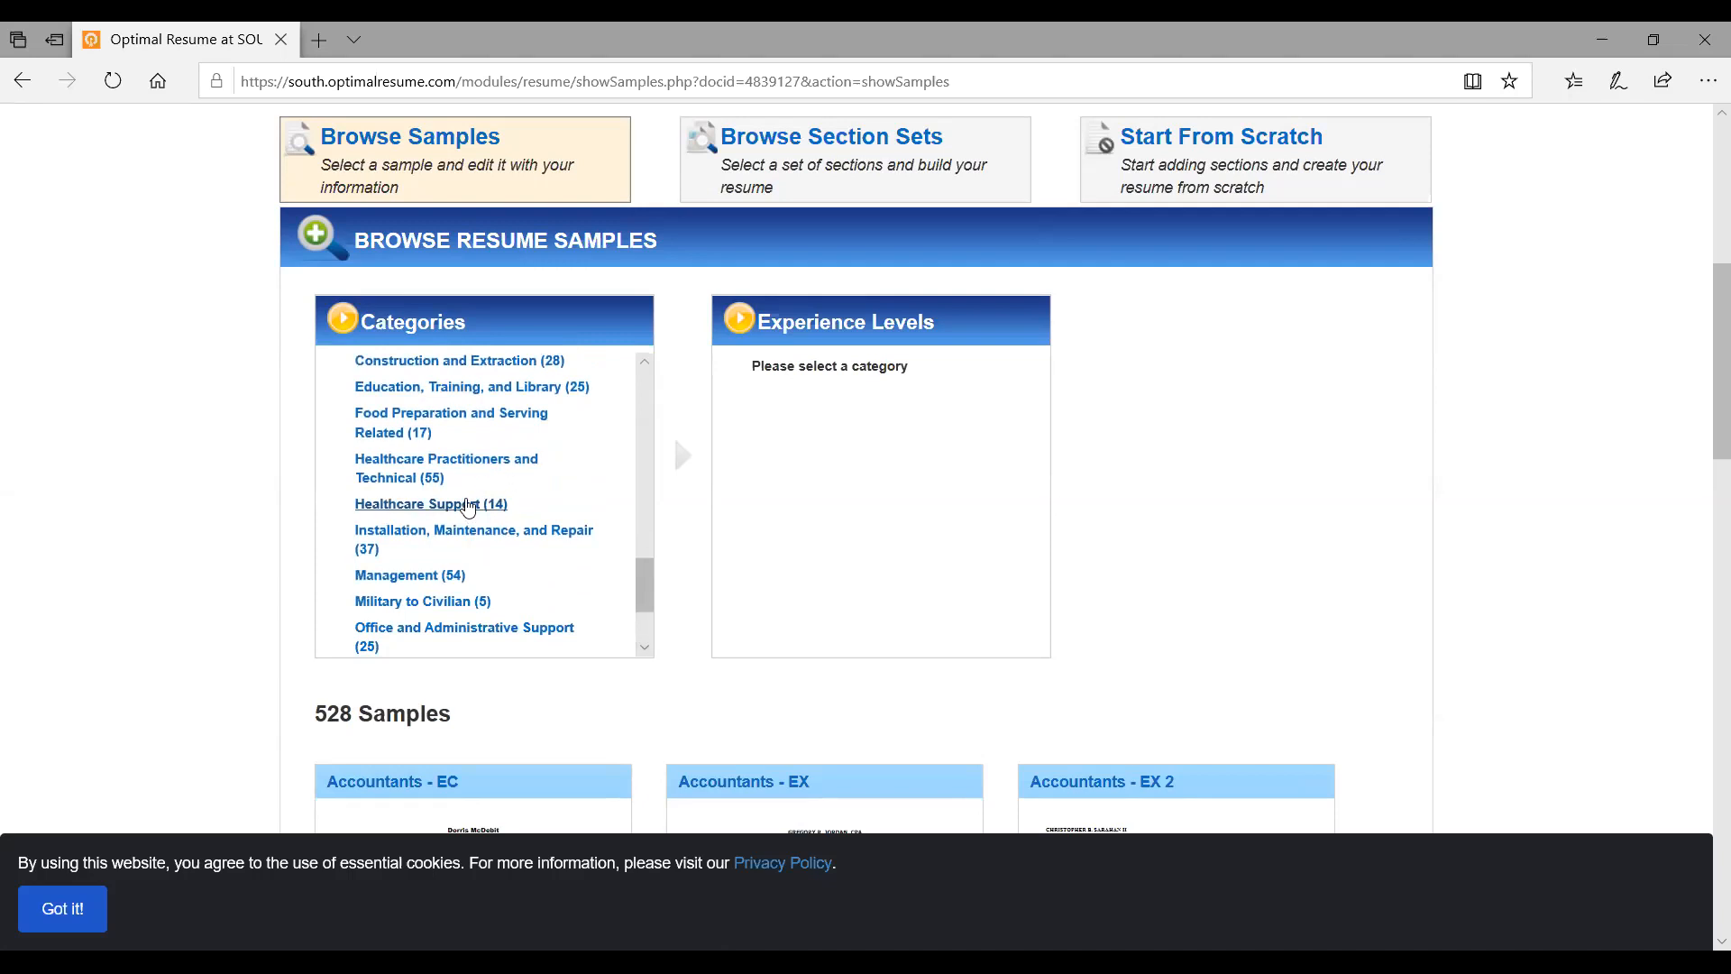
# Filter samples to Healthcare Support (14), look through them, then limit to Entry-level experience
pyautogui.click(467, 504)
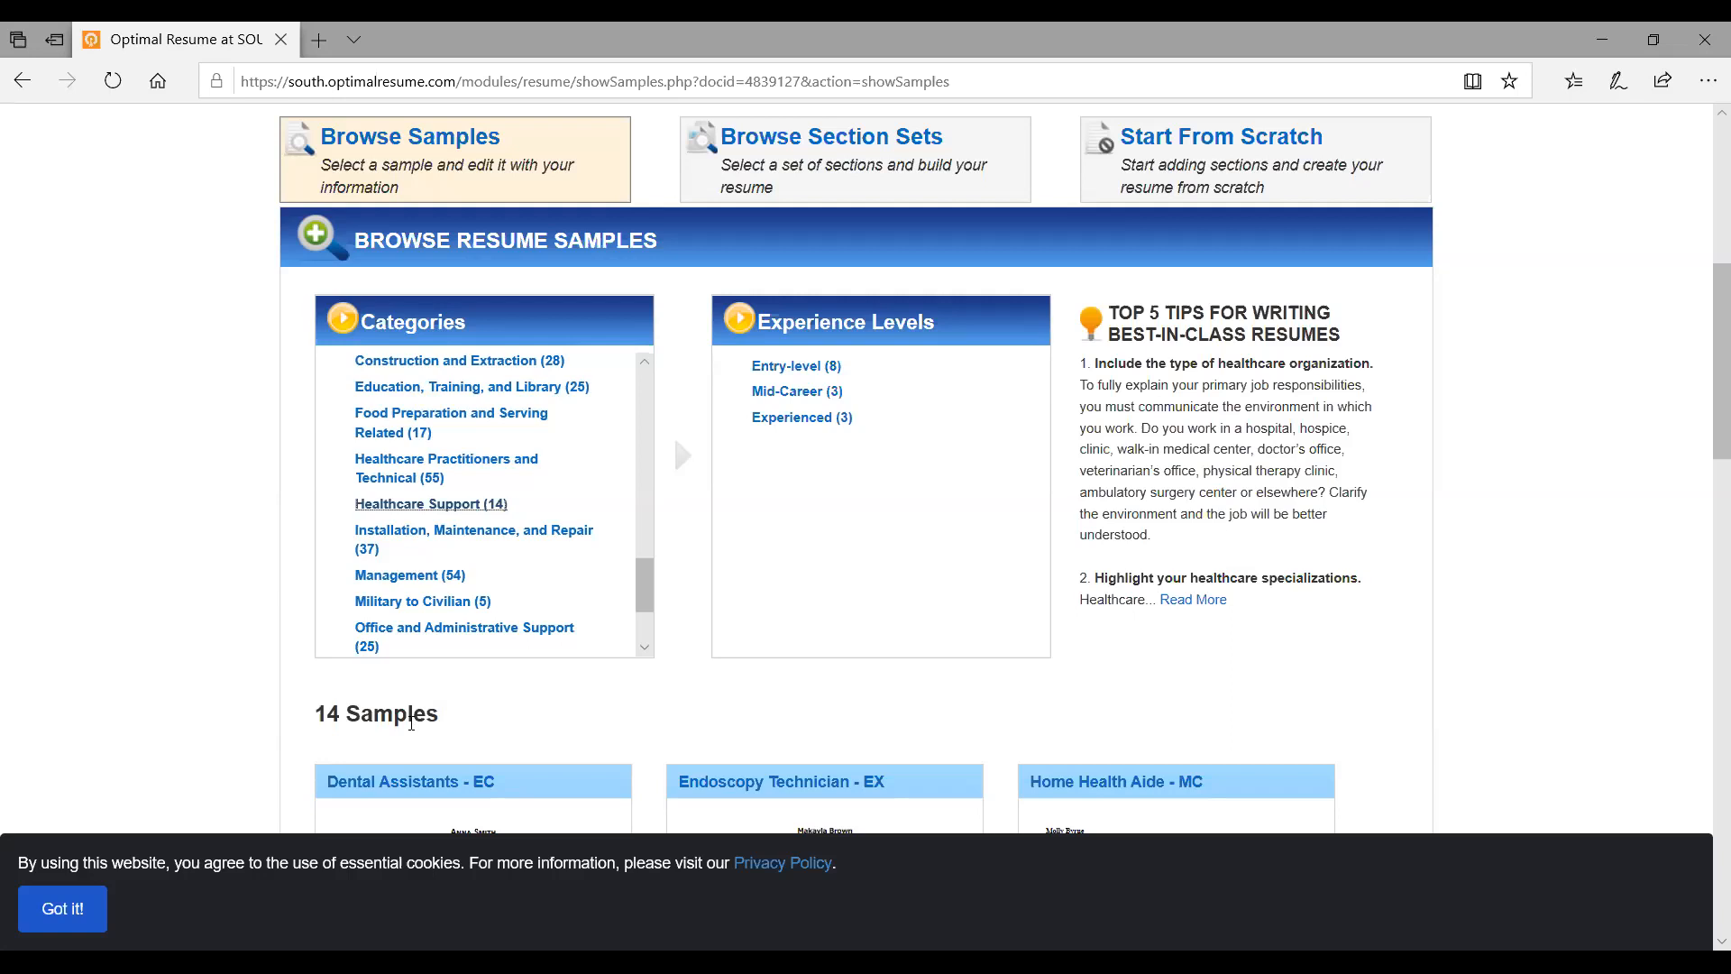
pyautogui.scroll(-5, 411, 723)
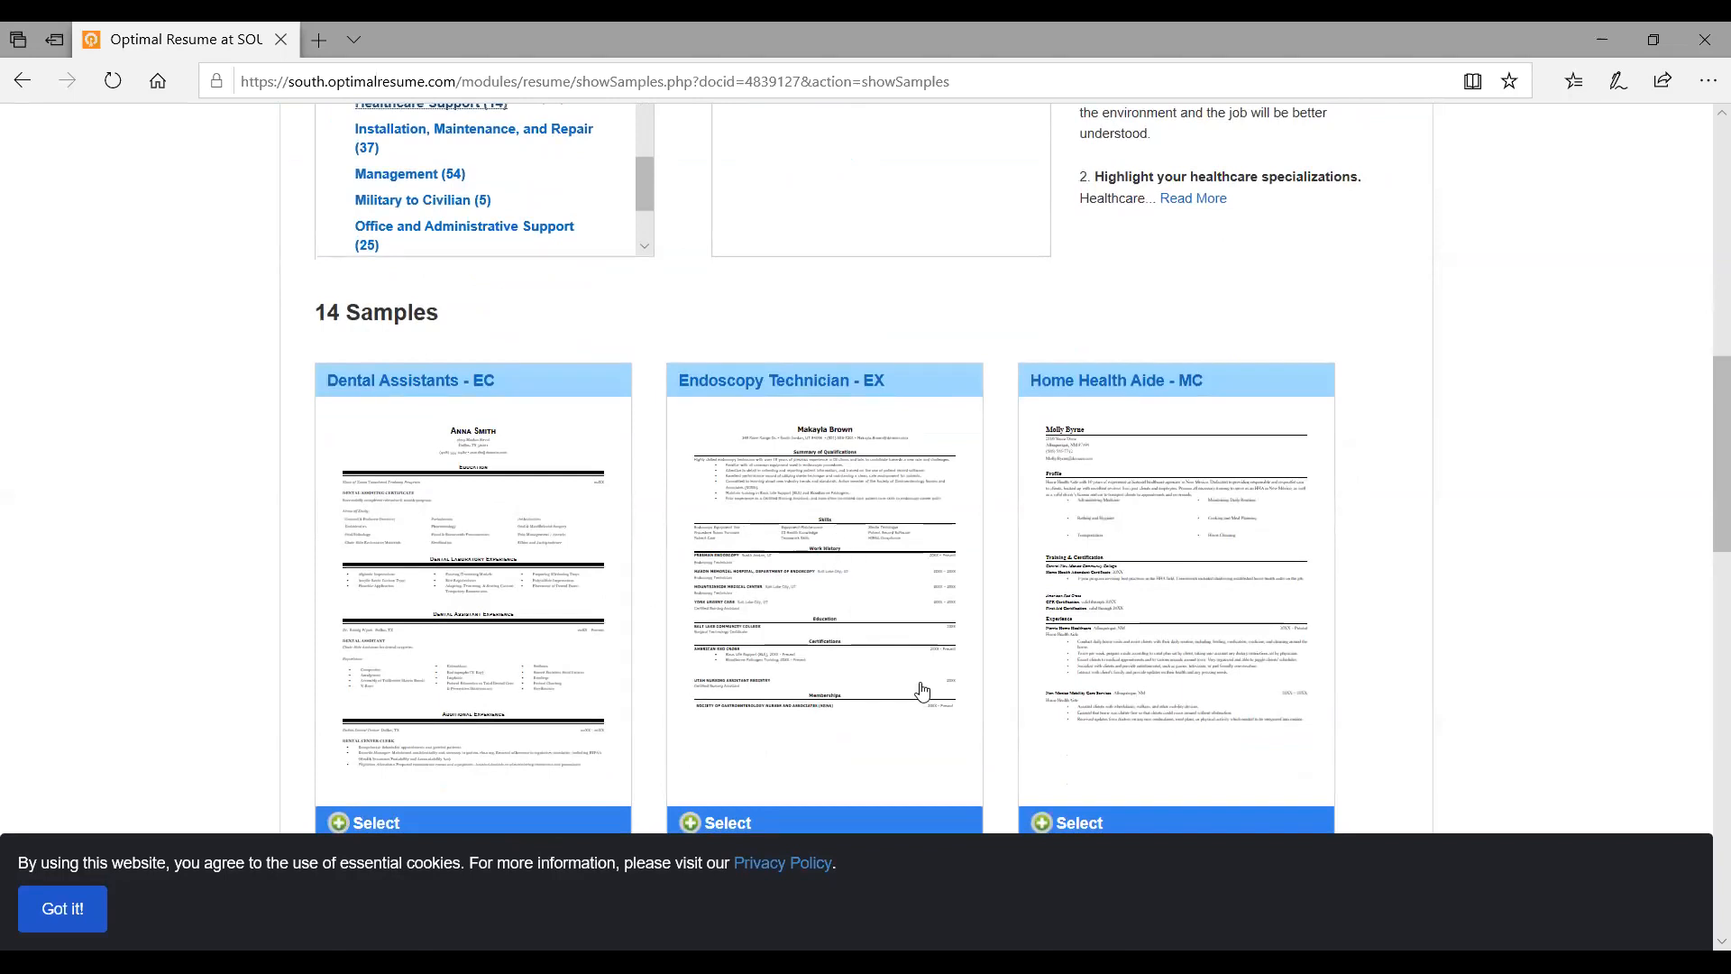
pyautogui.scroll(-3, 927, 690)
pyautogui.scroll(8, 929, 685)
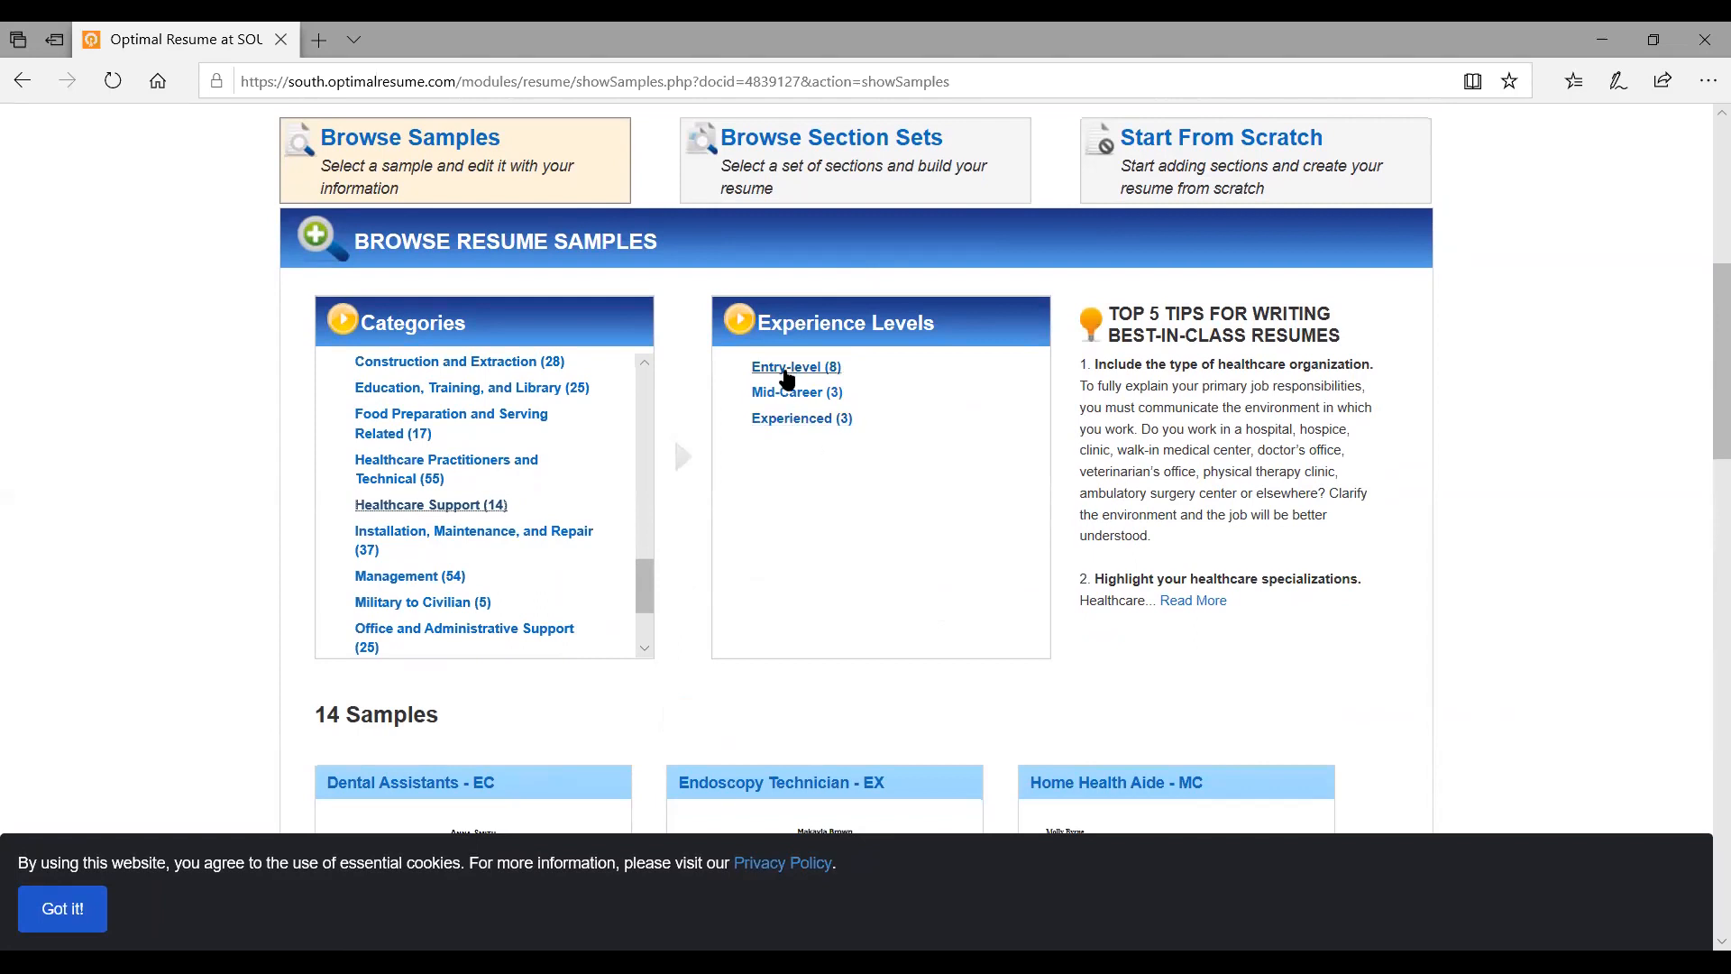
pyautogui.click(787, 372)
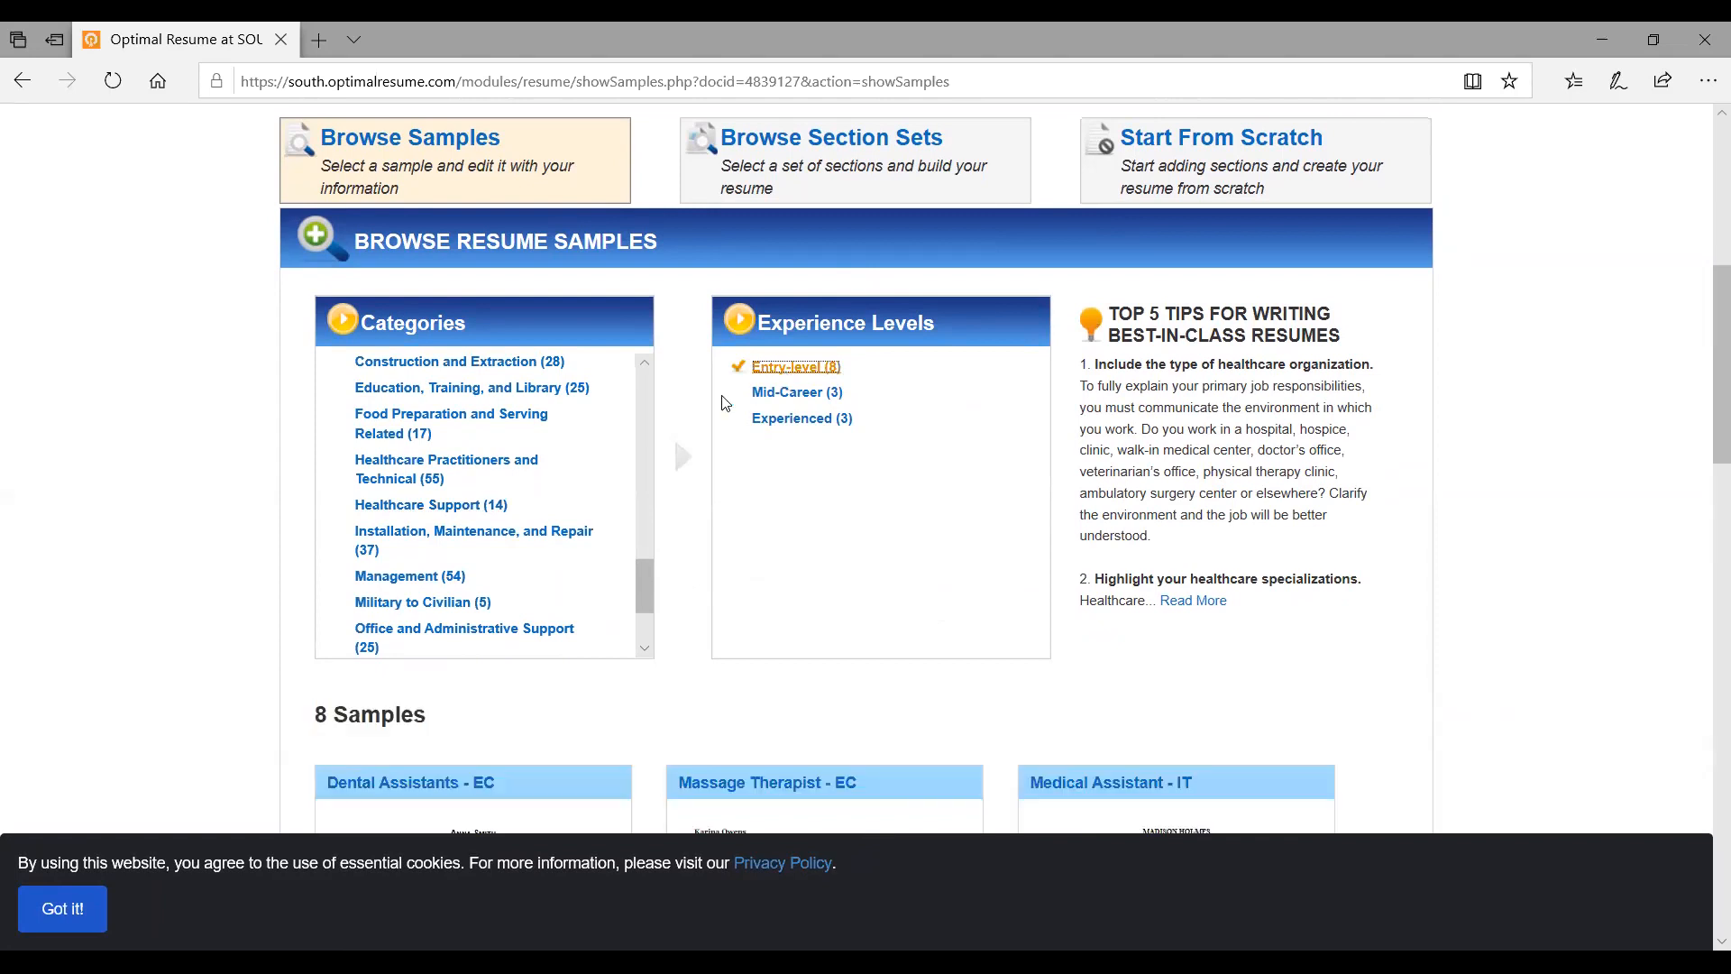
# Scroll through the 8 entry-level samples, including Medical Assistant - IT, Occupational Therapy Aide and Phlebotomist
pyautogui.scroll(-4, 676, 541)
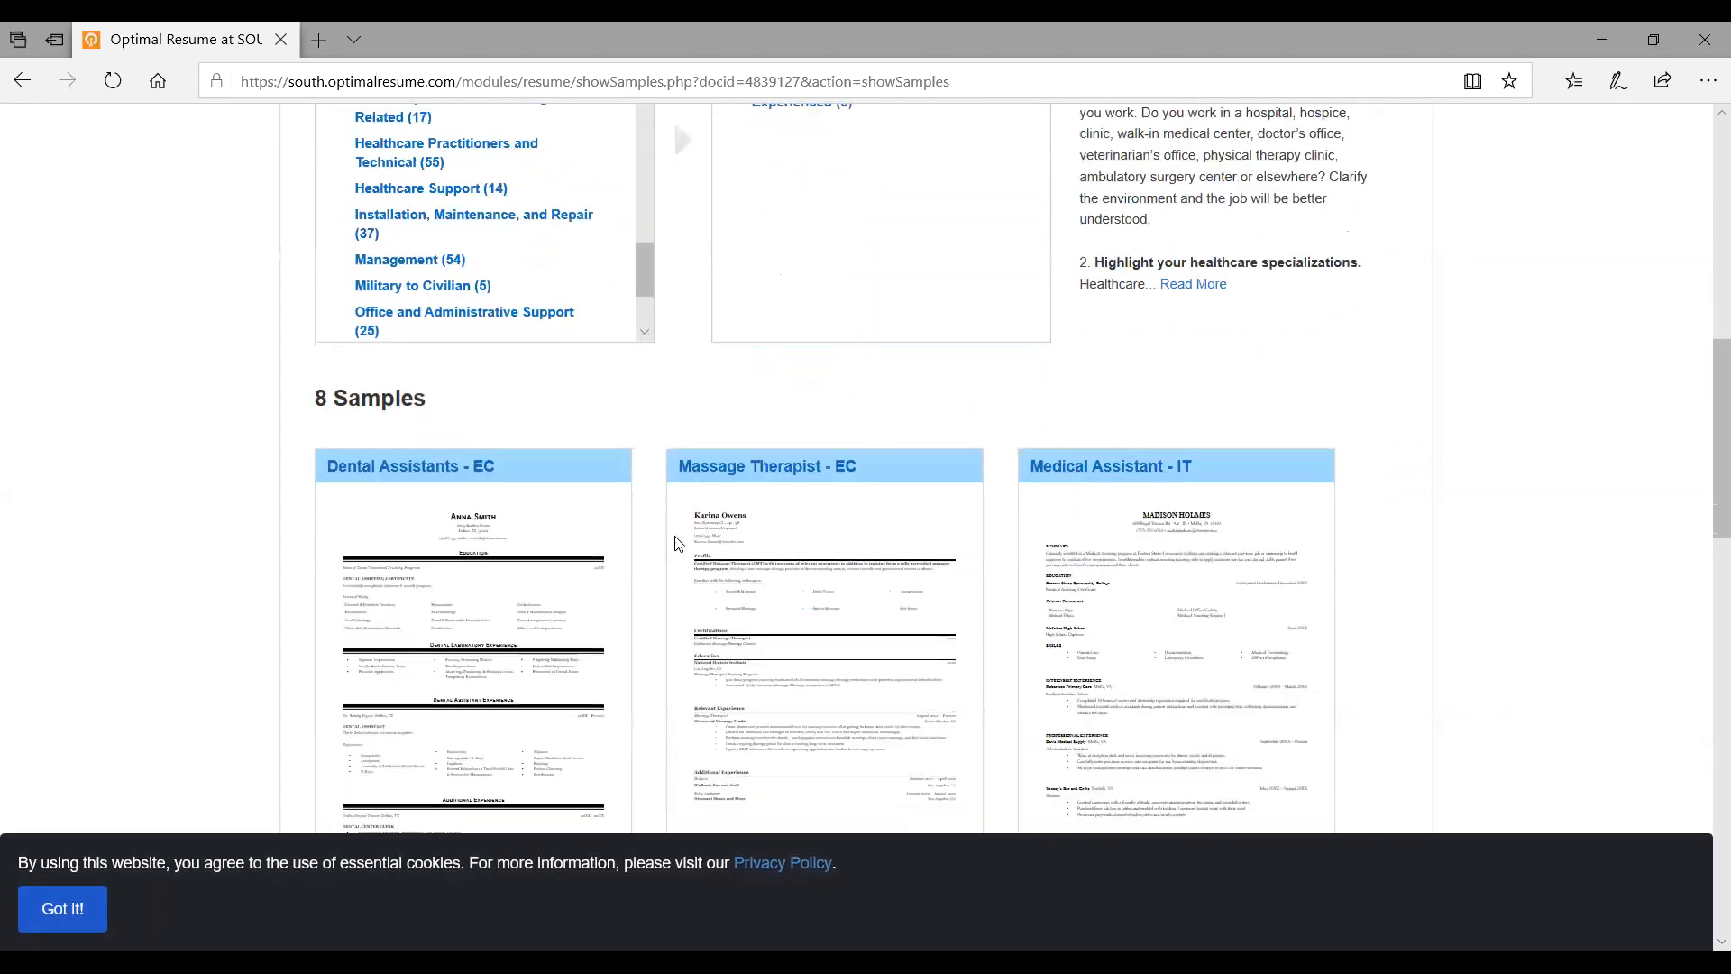
pyautogui.scroll(-3, 679, 543)
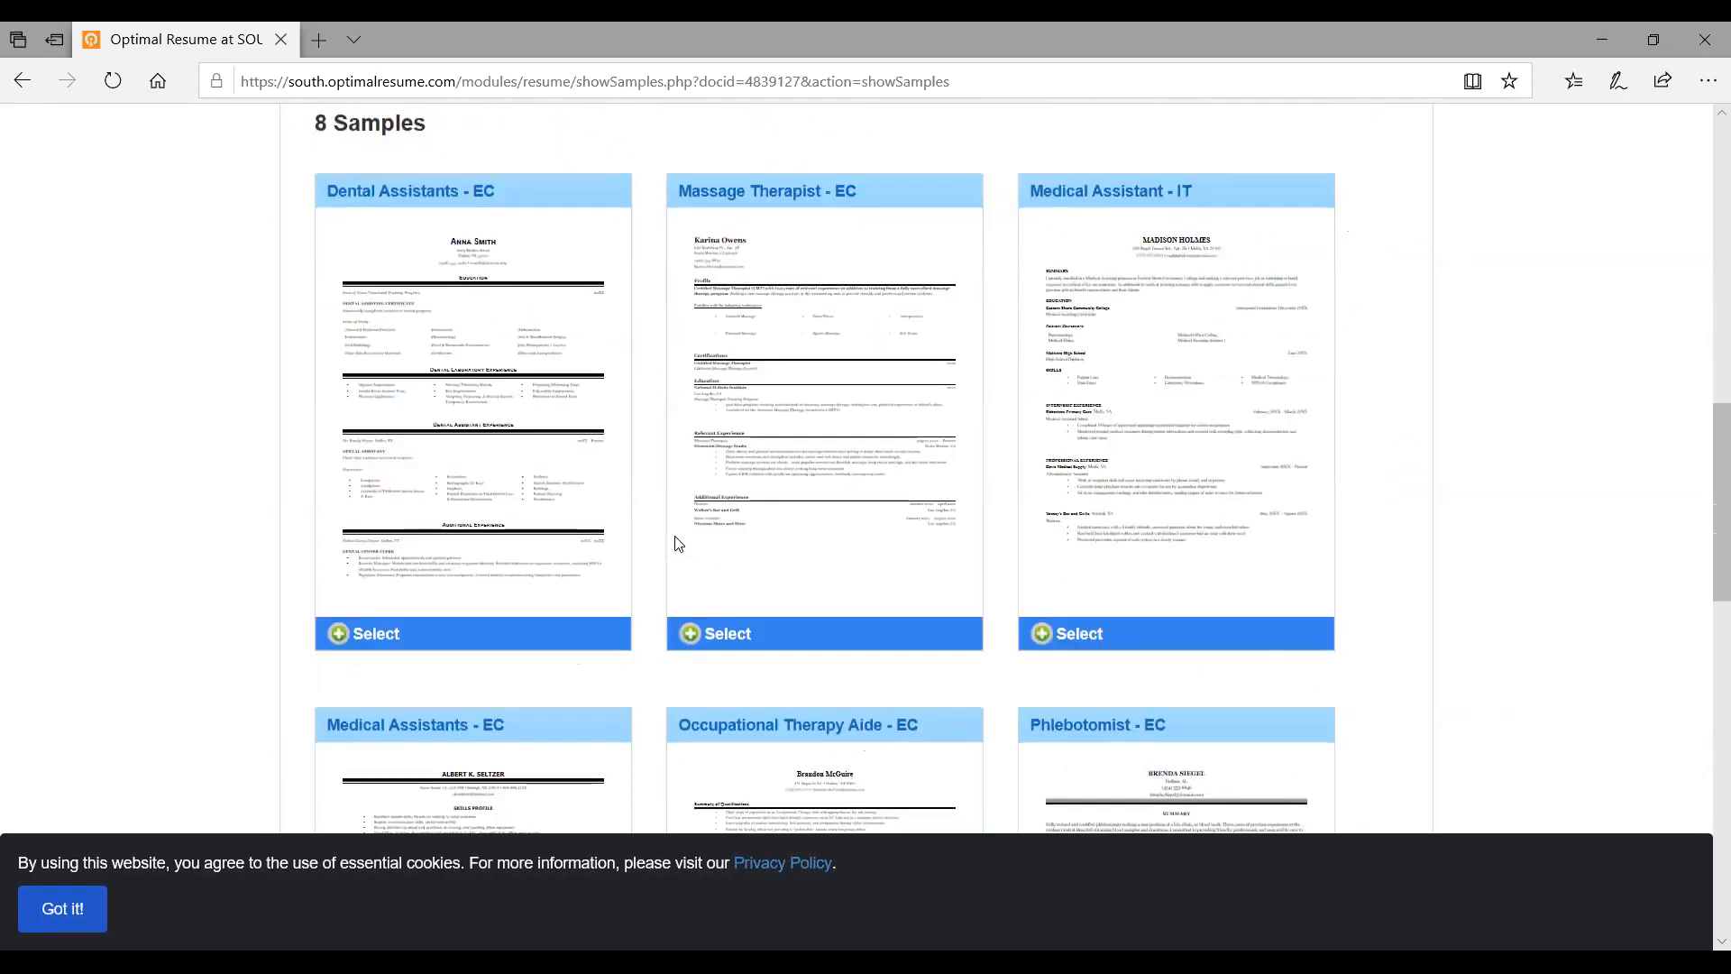
pyautogui.scroll(-1, 678, 543)
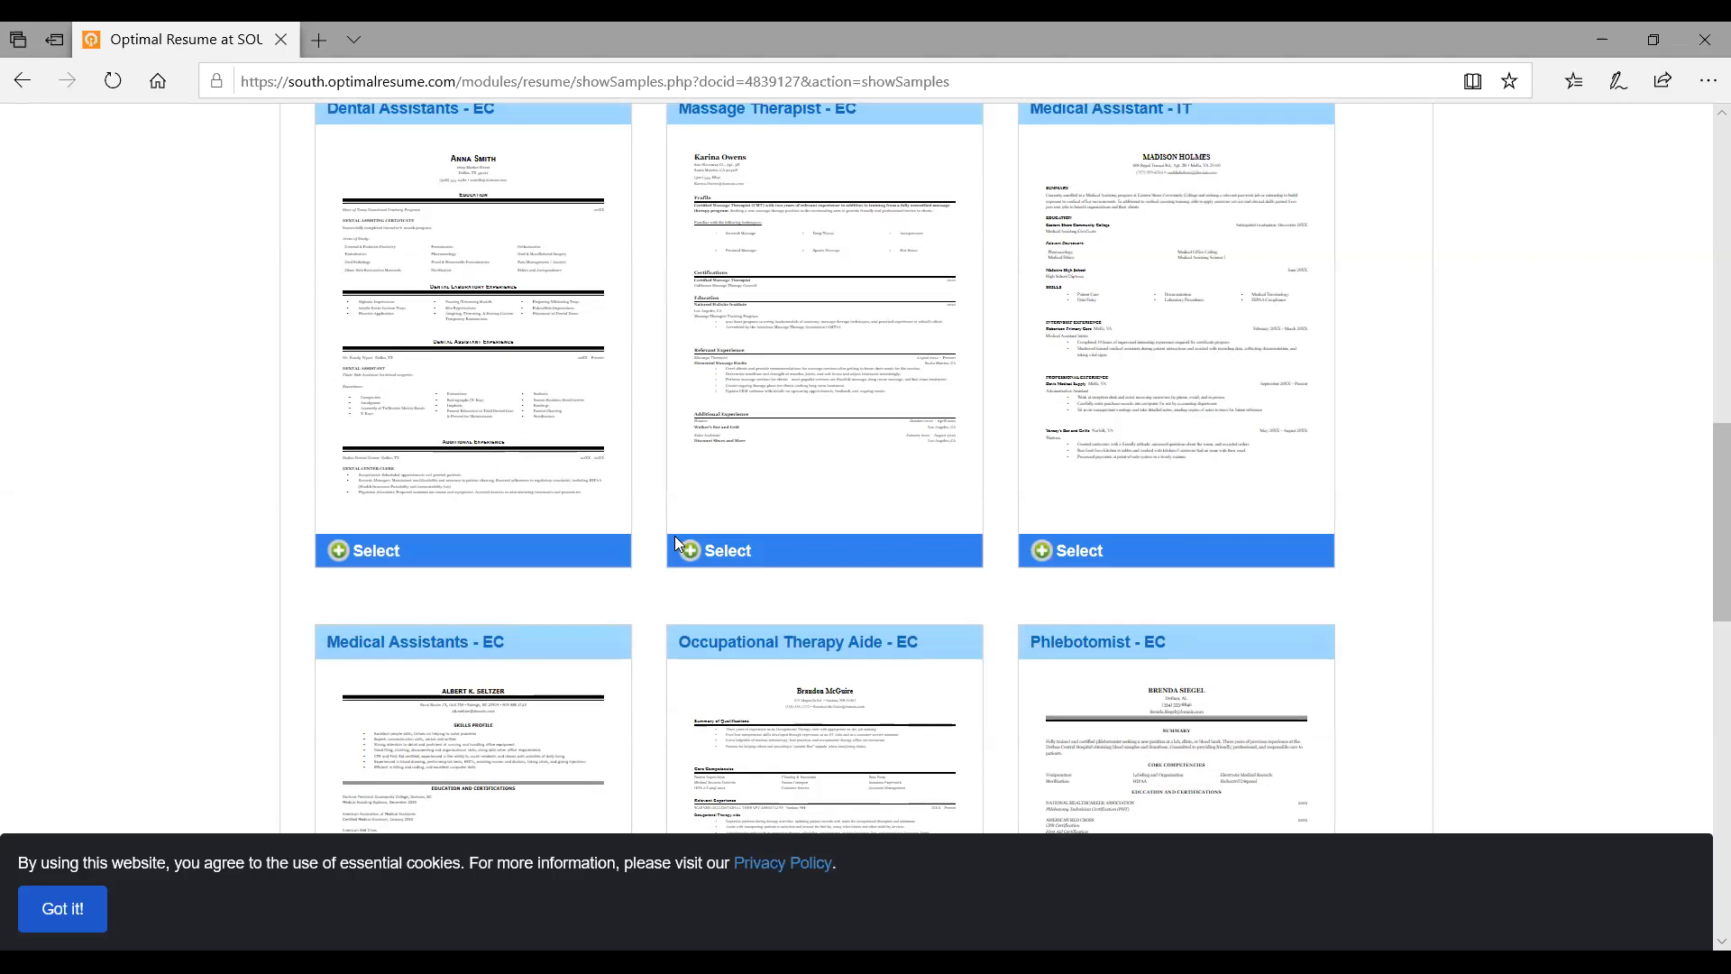
pyautogui.scroll(2, 676, 538)
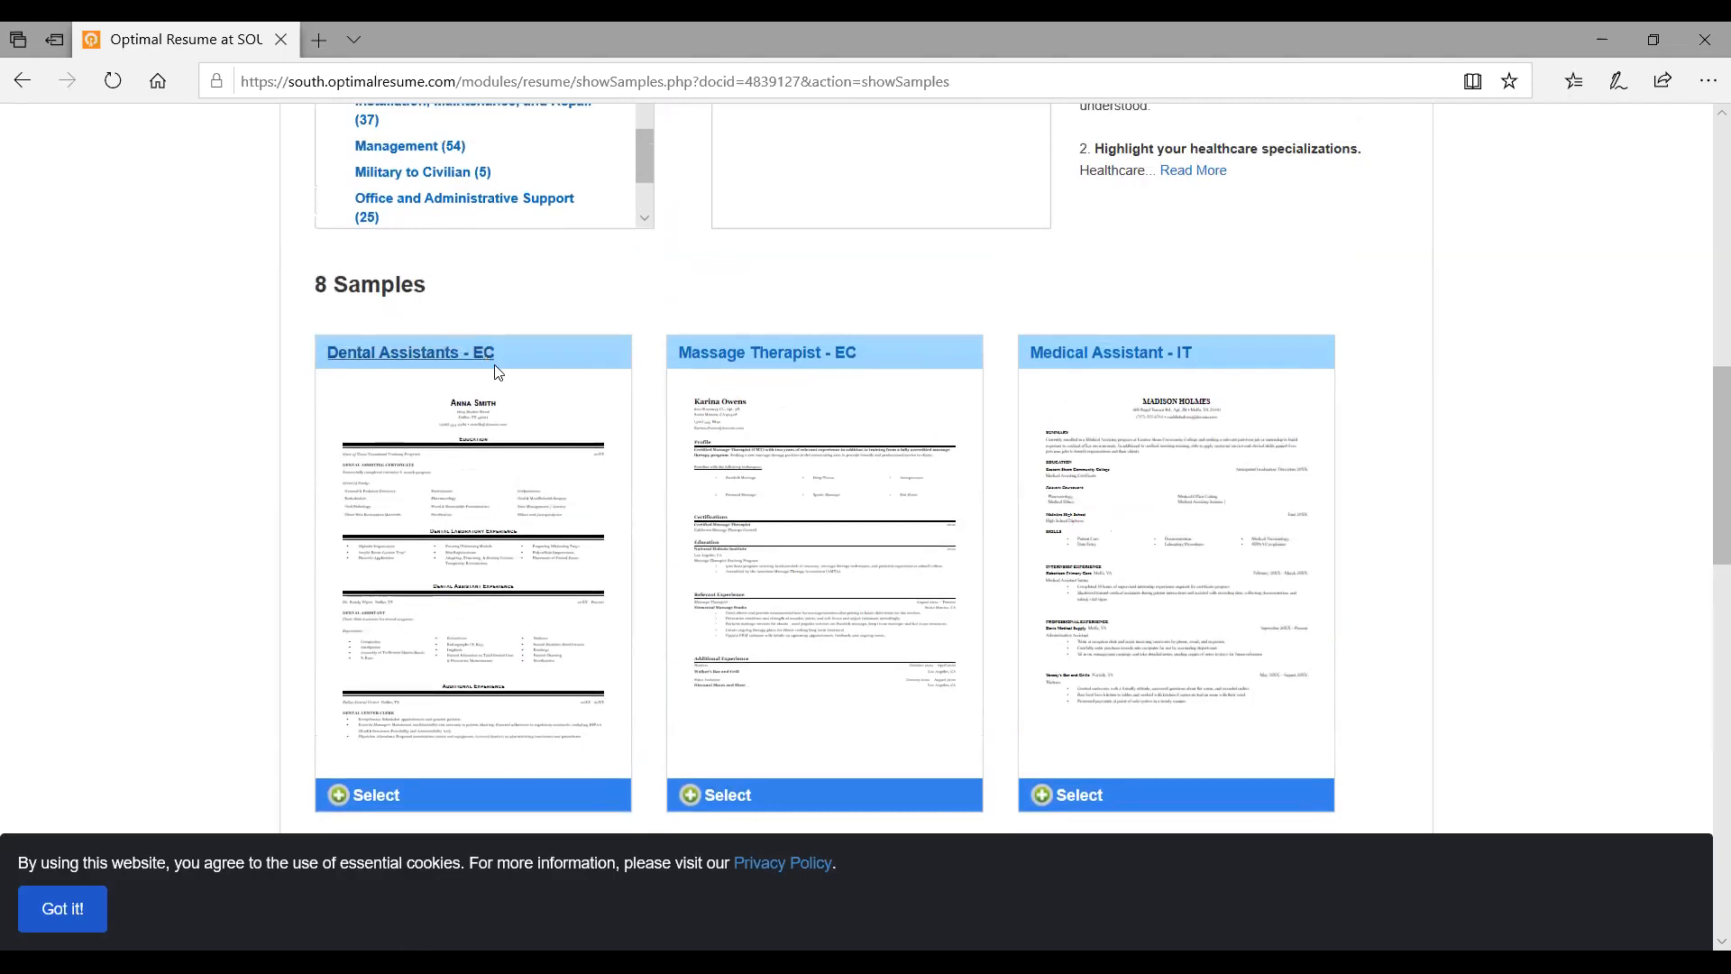
pyautogui.scroll(2, 498, 371)
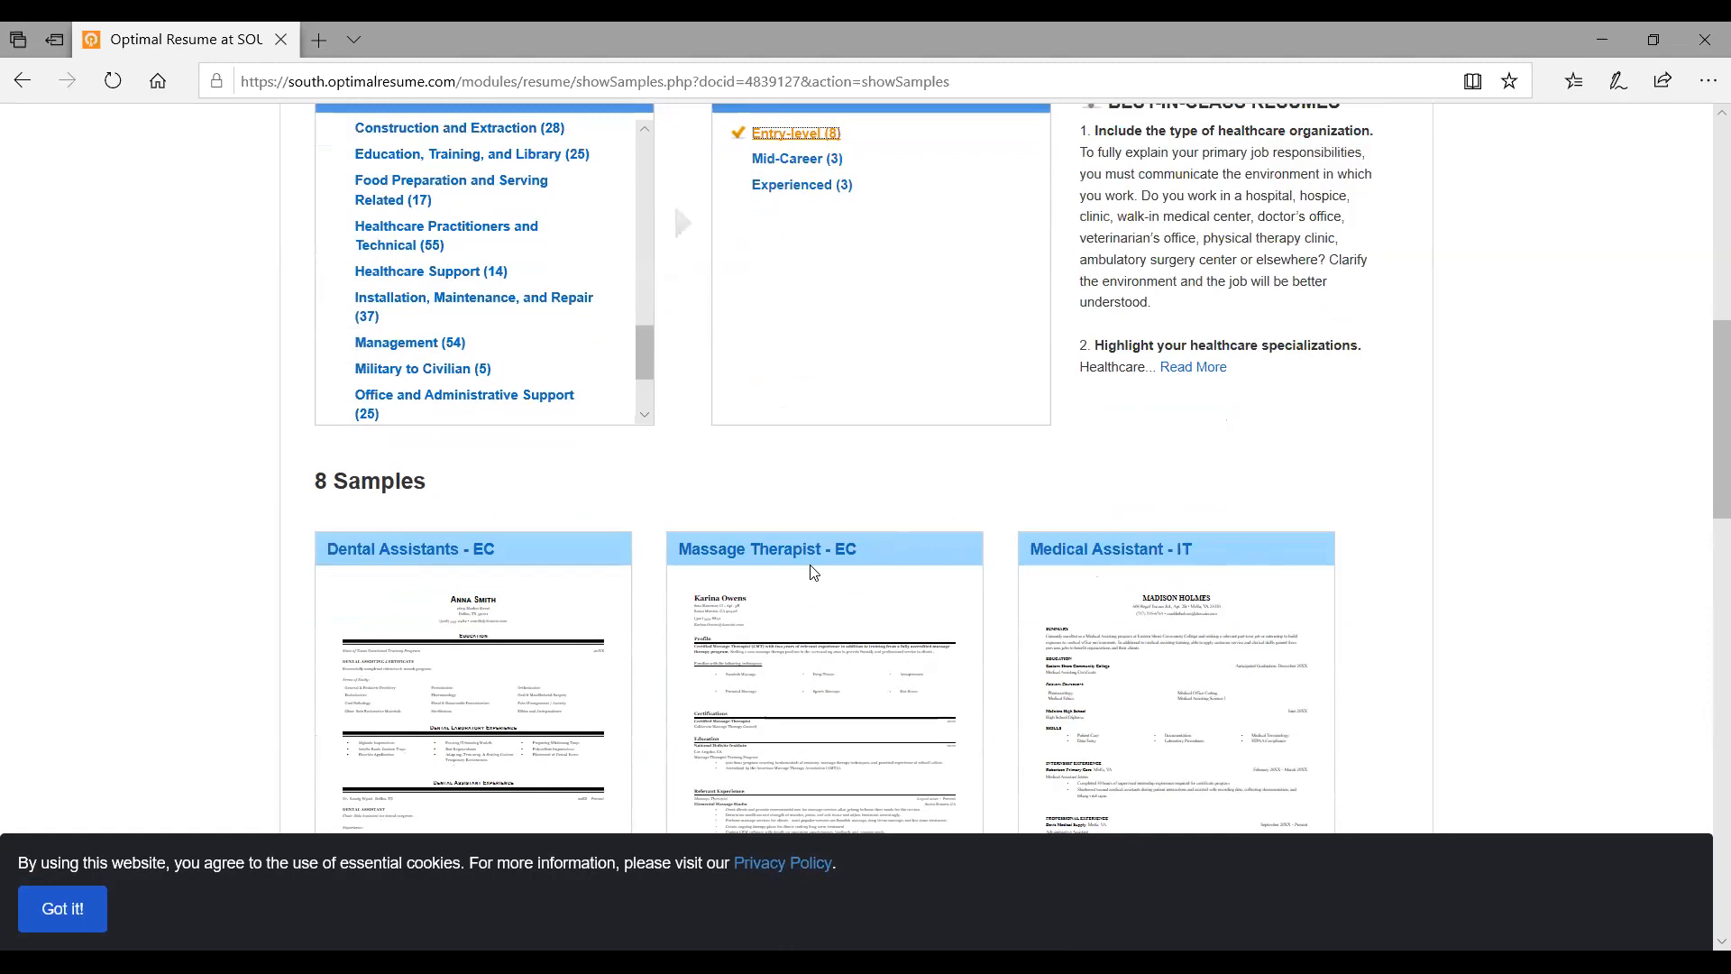
pyautogui.scroll(-1, 812, 571)
pyautogui.scroll(1, 812, 570)
pyautogui.scroll(-5, 811, 568)
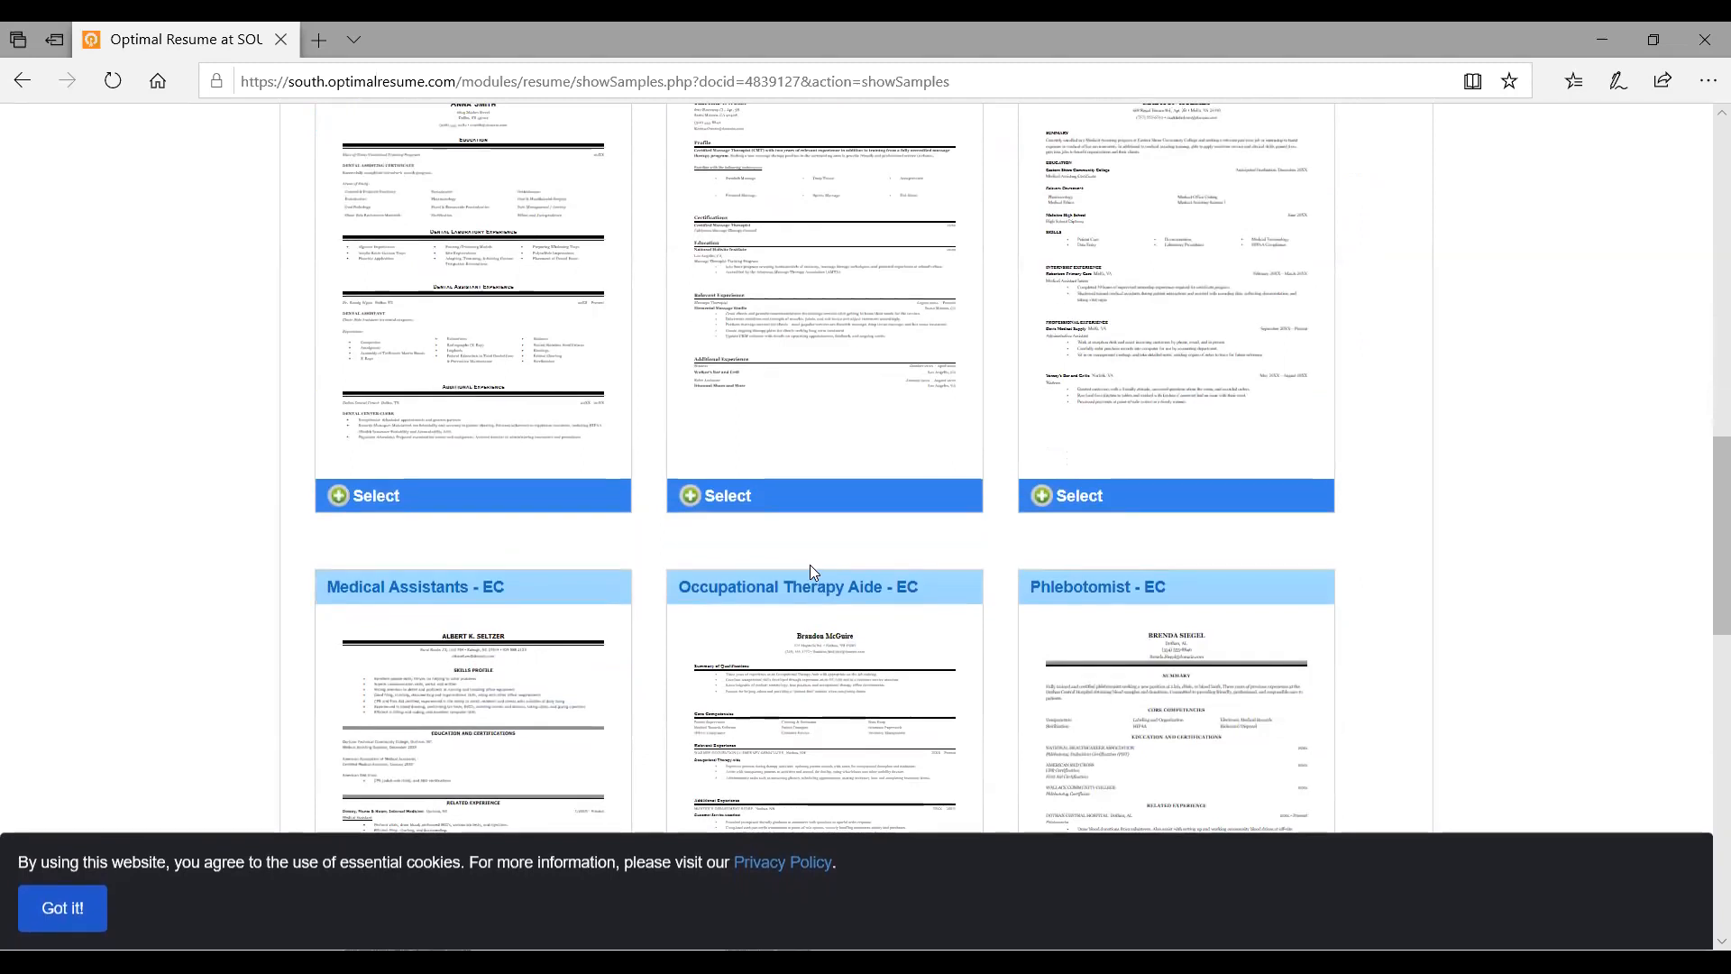
pyautogui.scroll(-1, 811, 566)
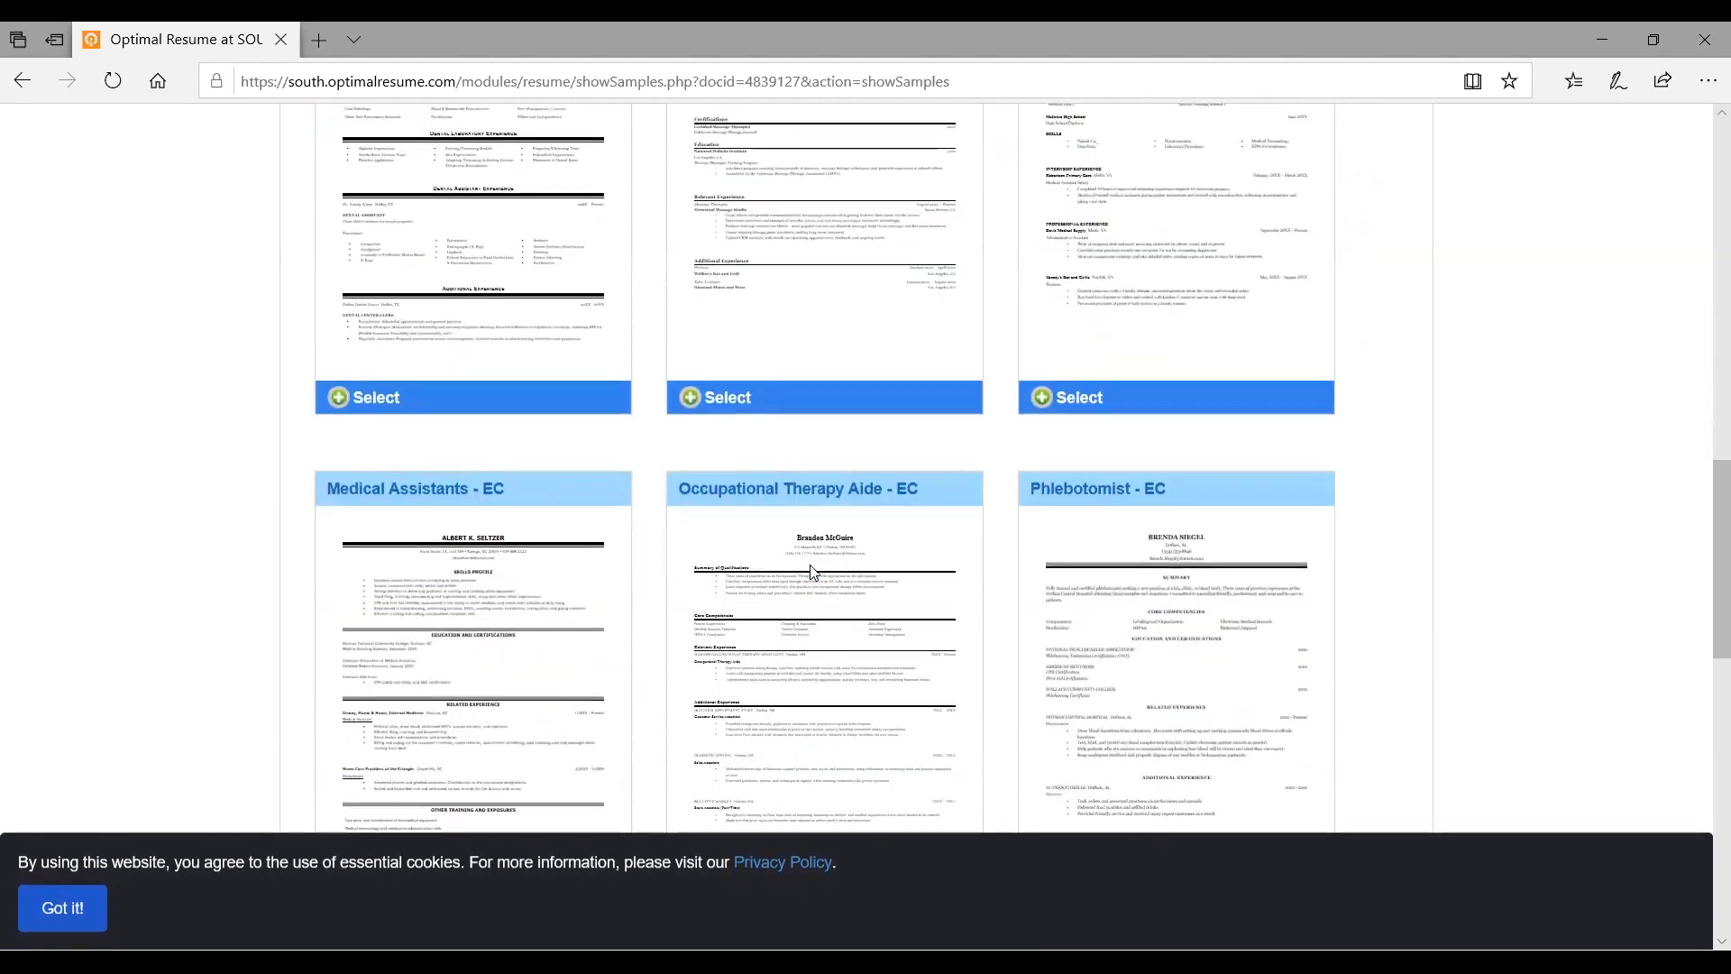
pyautogui.scroll(3, 811, 571)
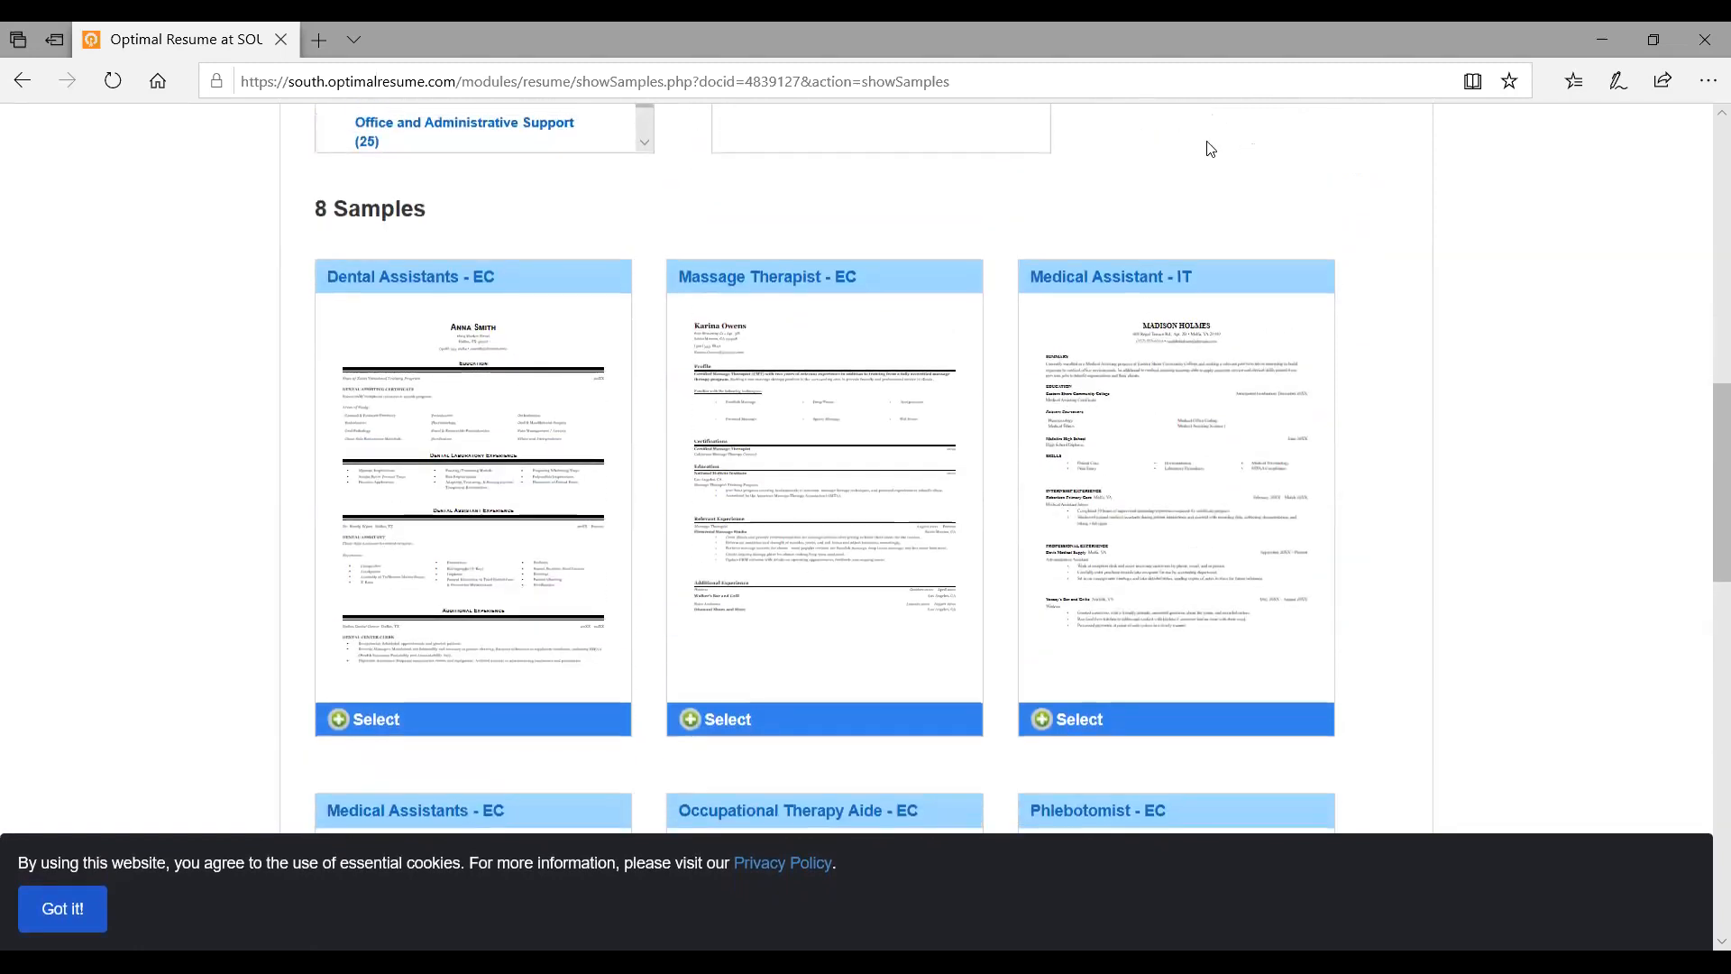
pyautogui.scroll(-1, 1106, 284)
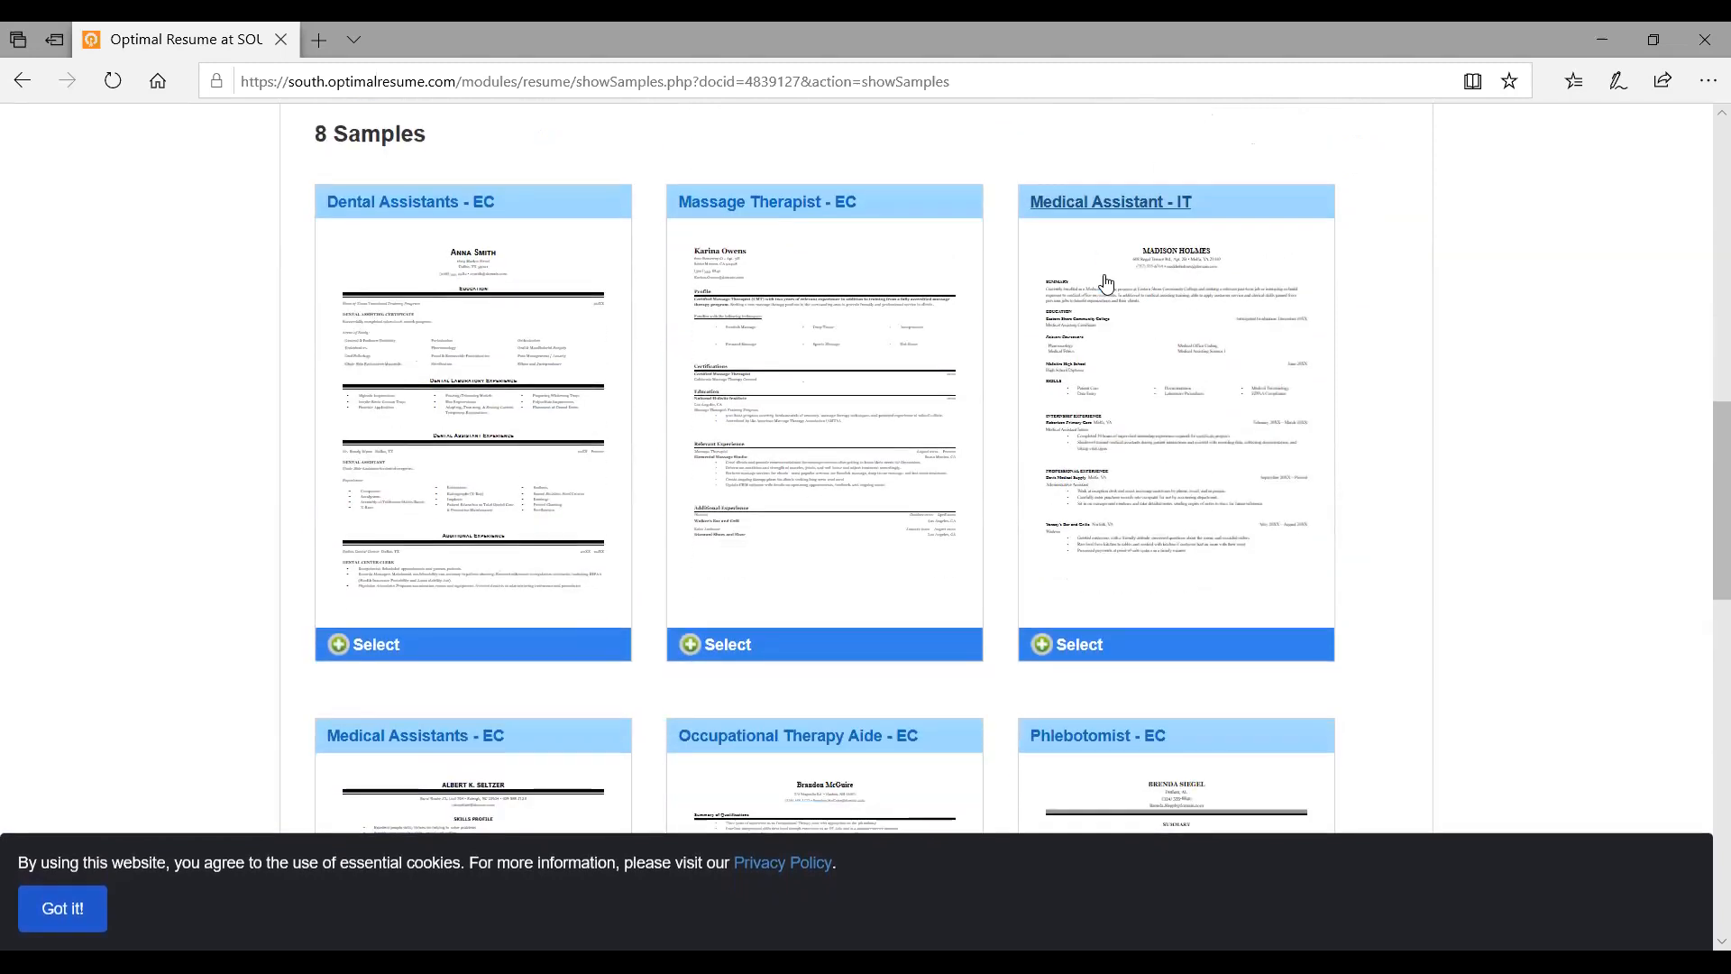
pyautogui.scroll(-1, 1107, 284)
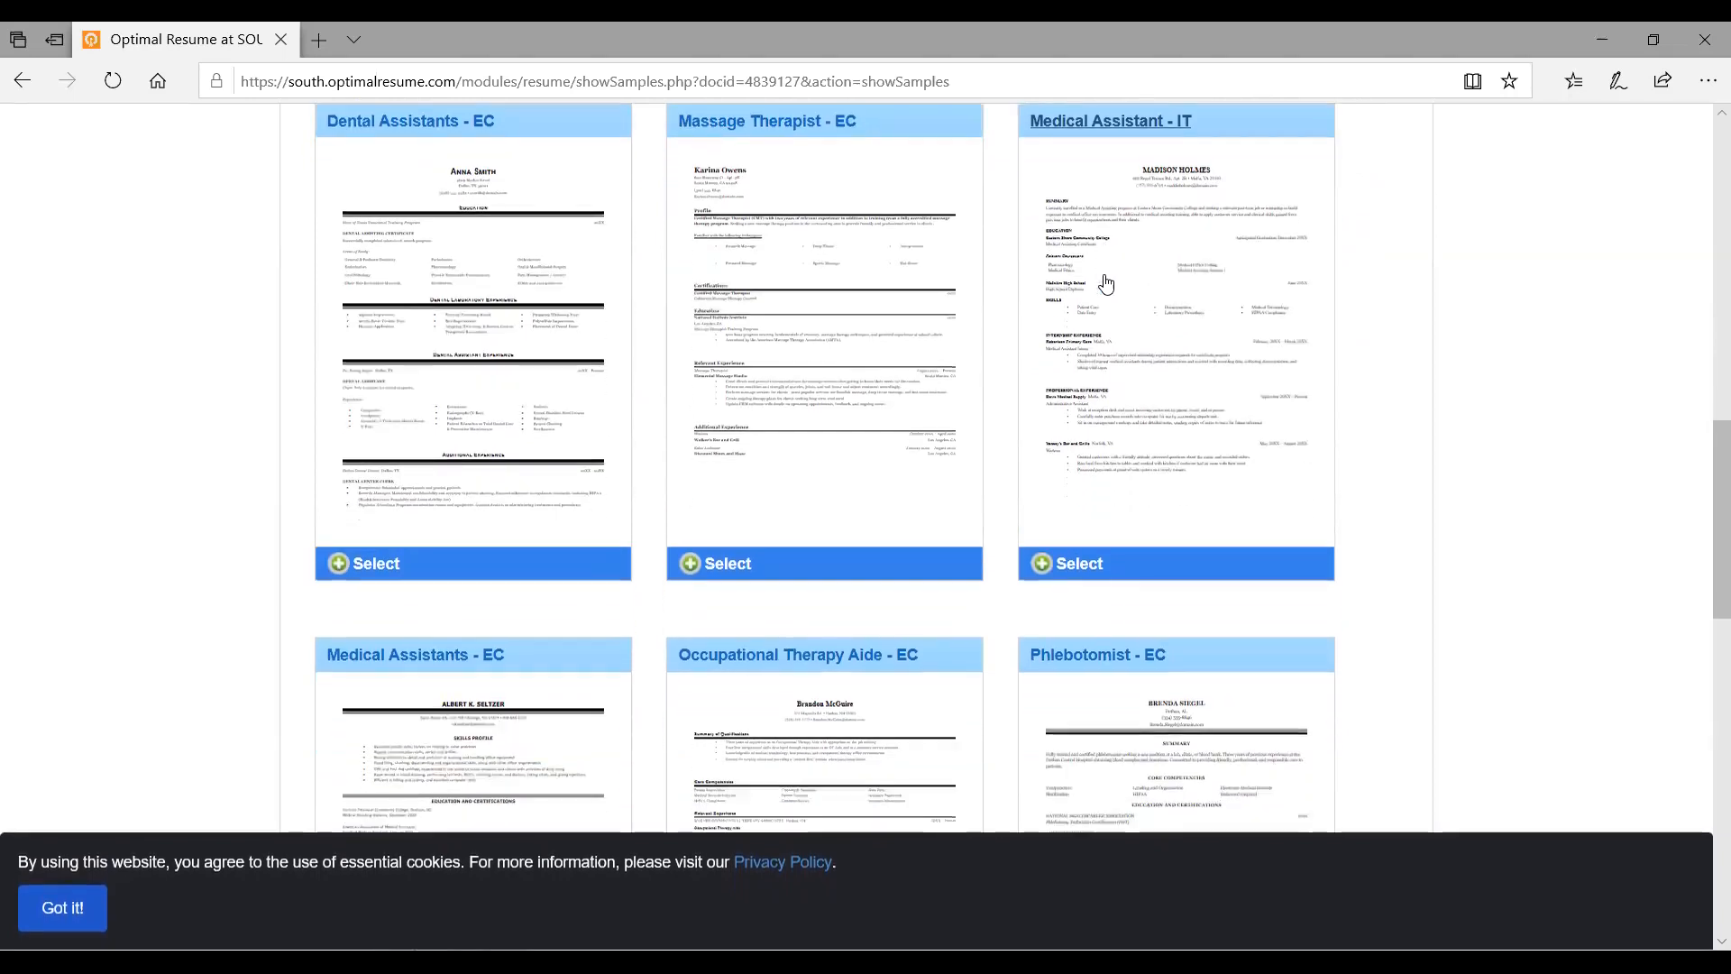
pyautogui.scroll(-3, 1106, 284)
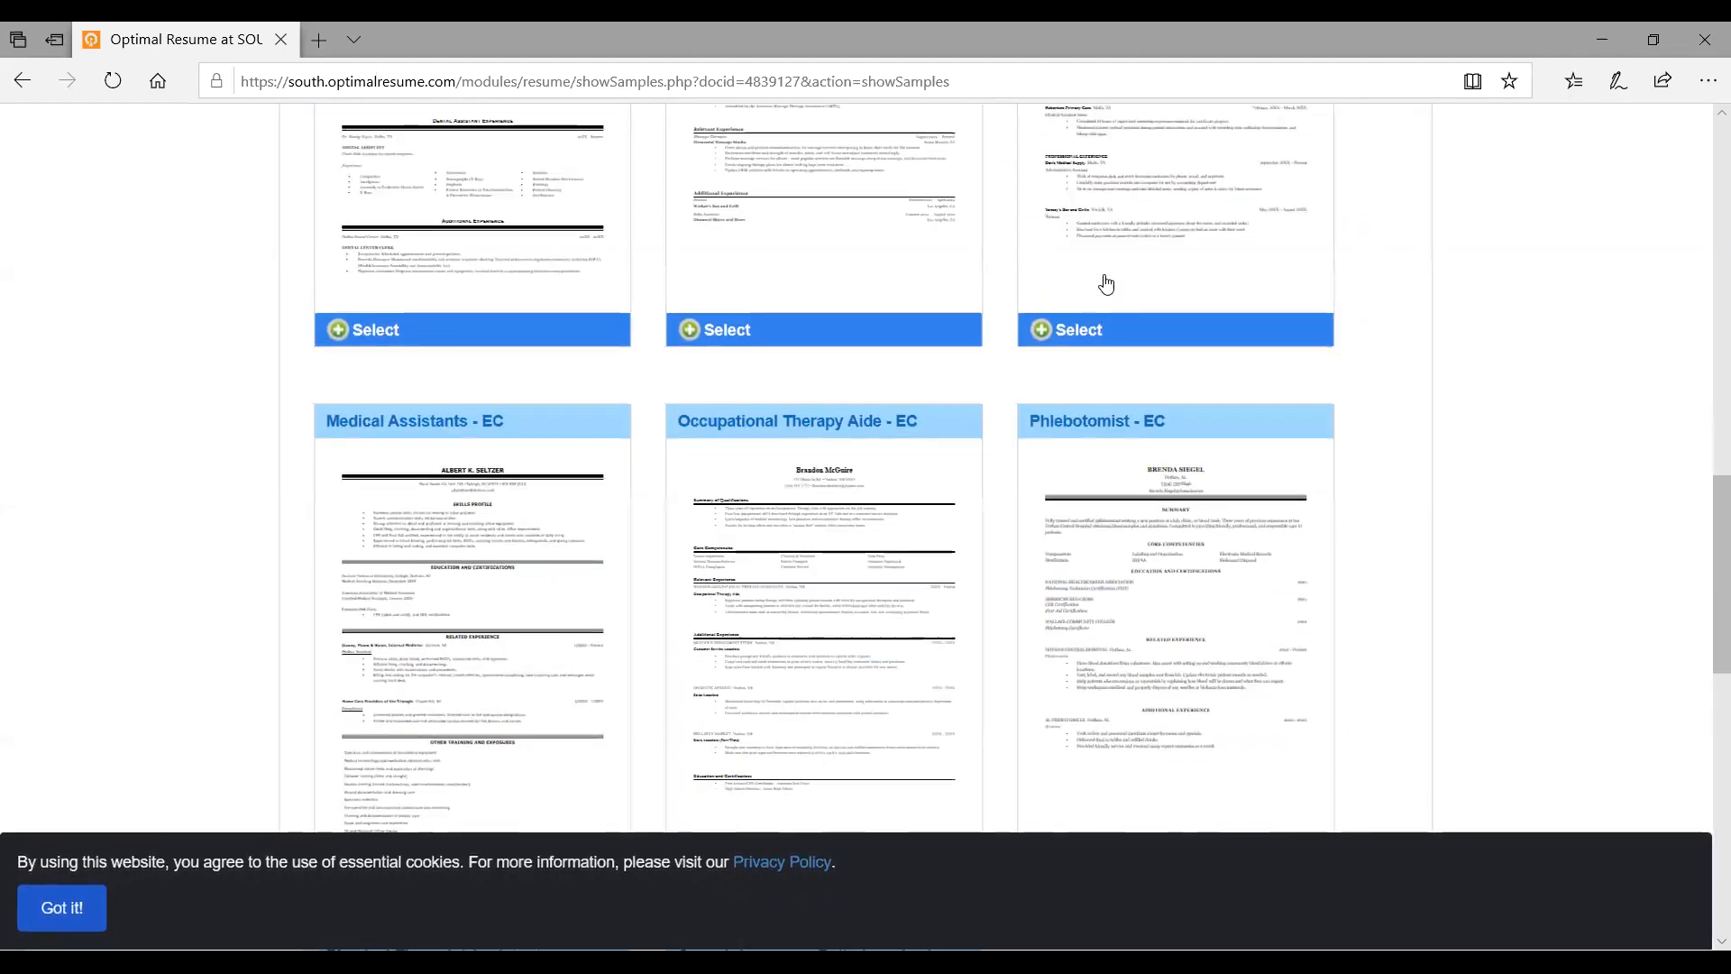
pyautogui.scroll(-1, 589, 477)
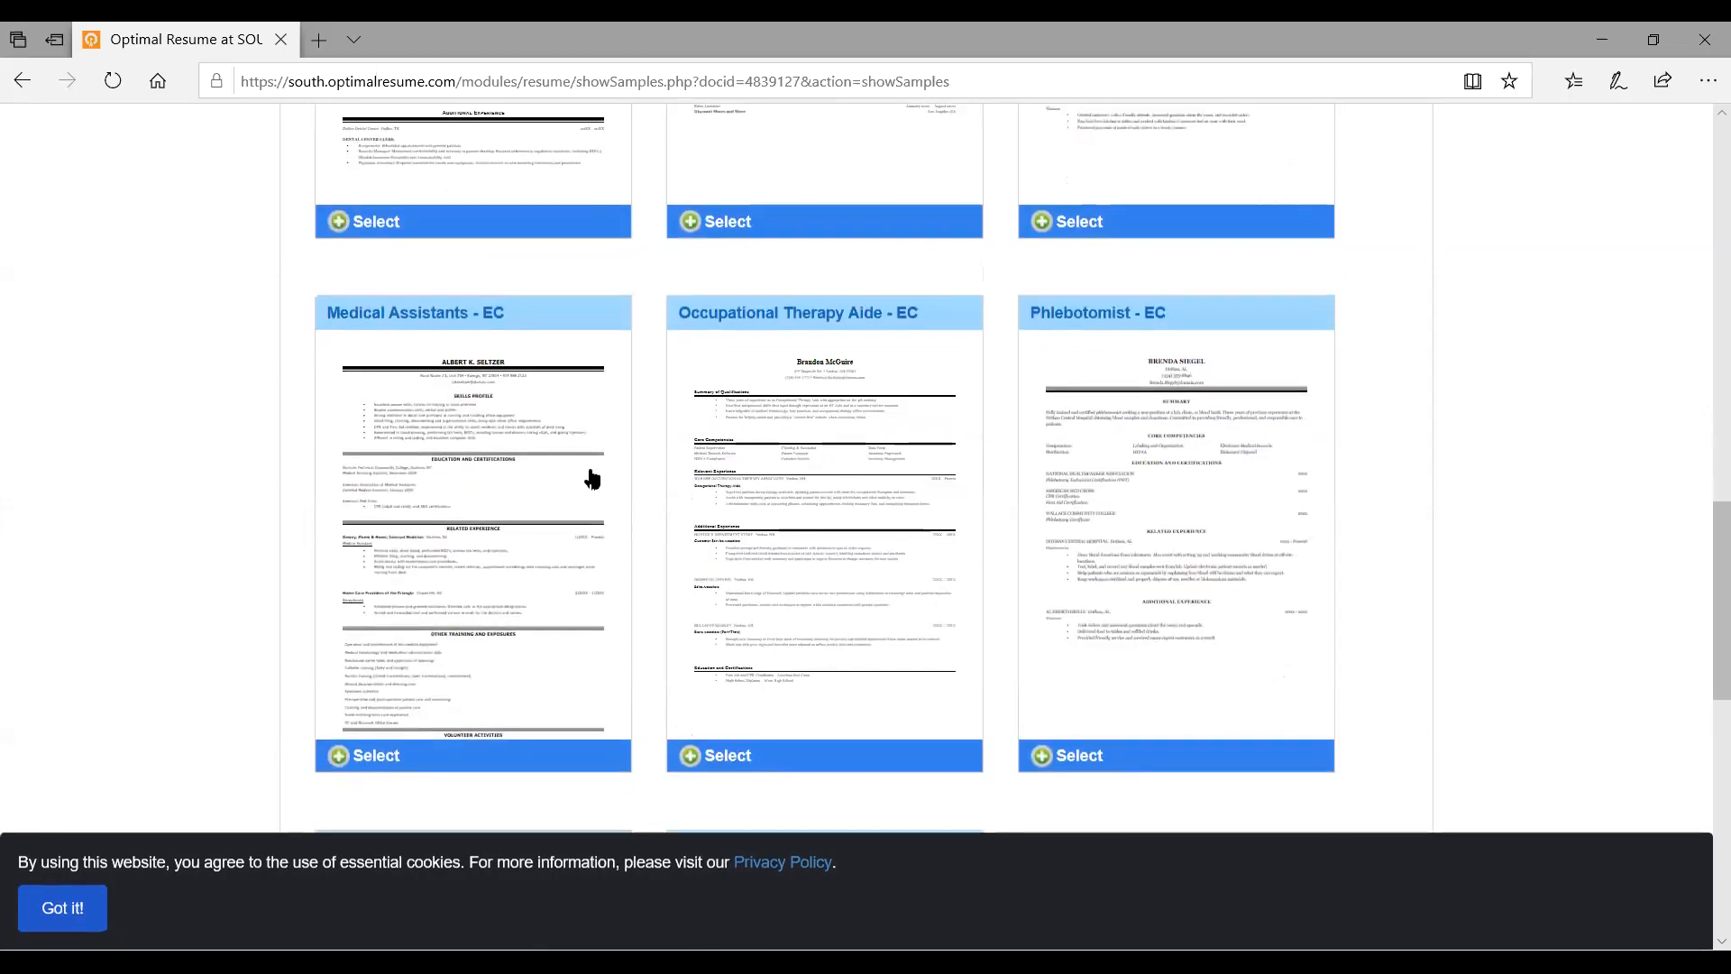
pyautogui.click(463, 318)
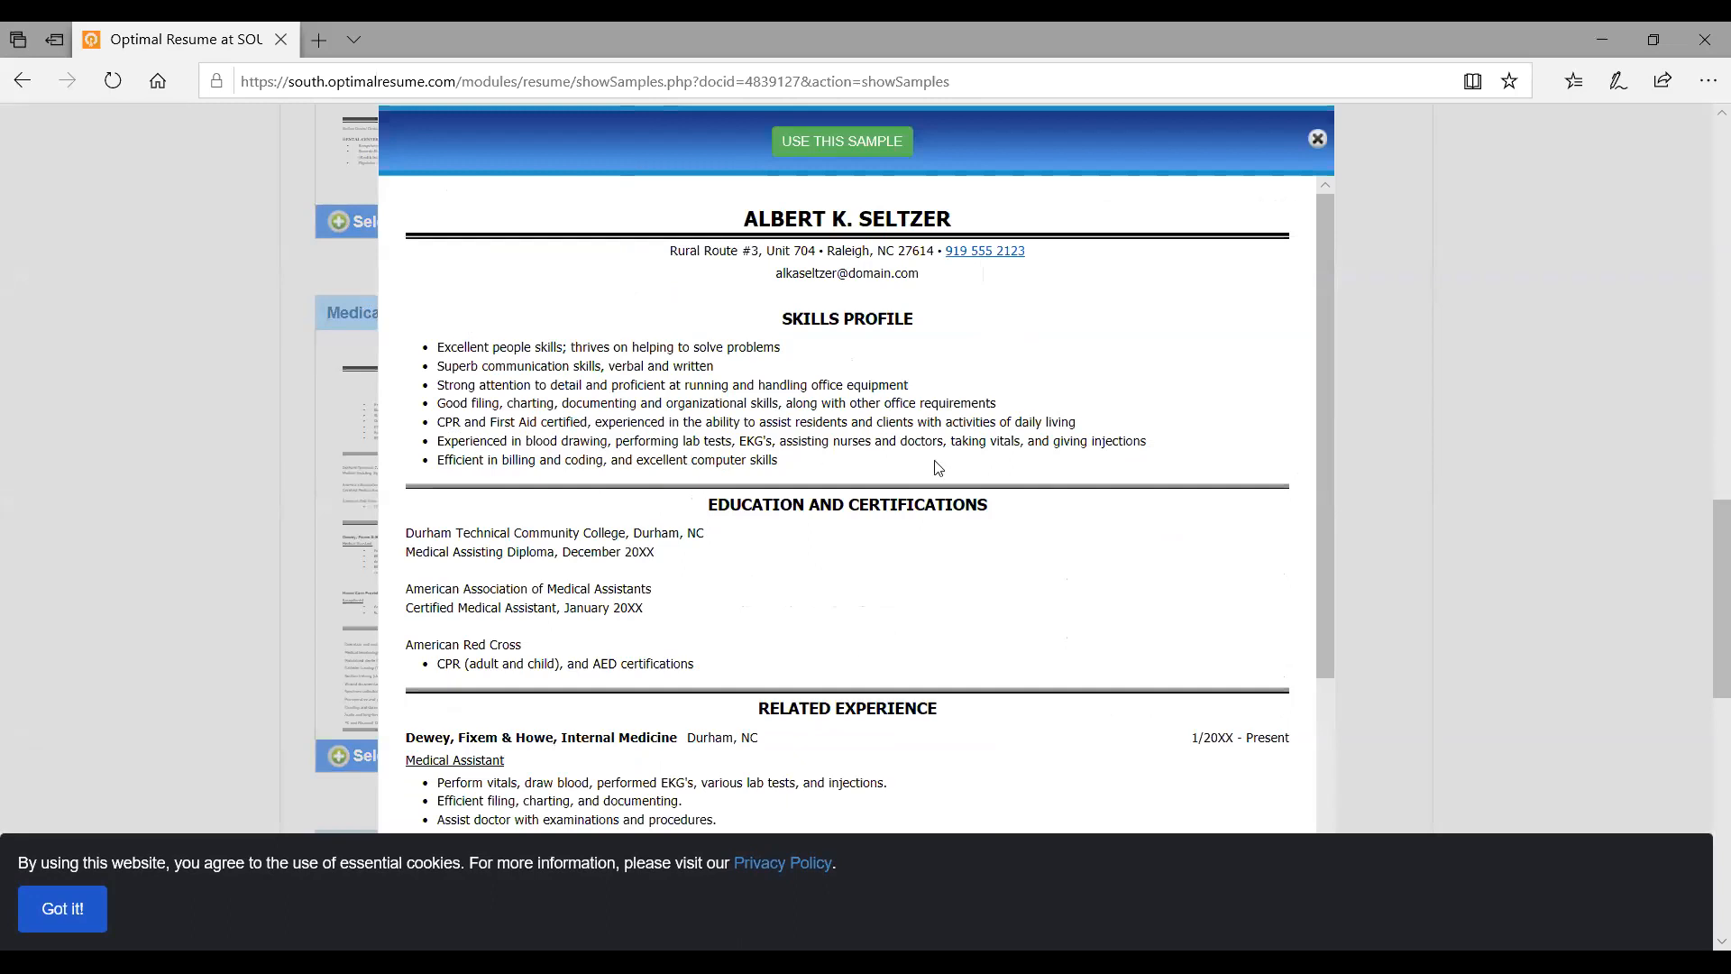
pyautogui.scroll(-2, 962, 468)
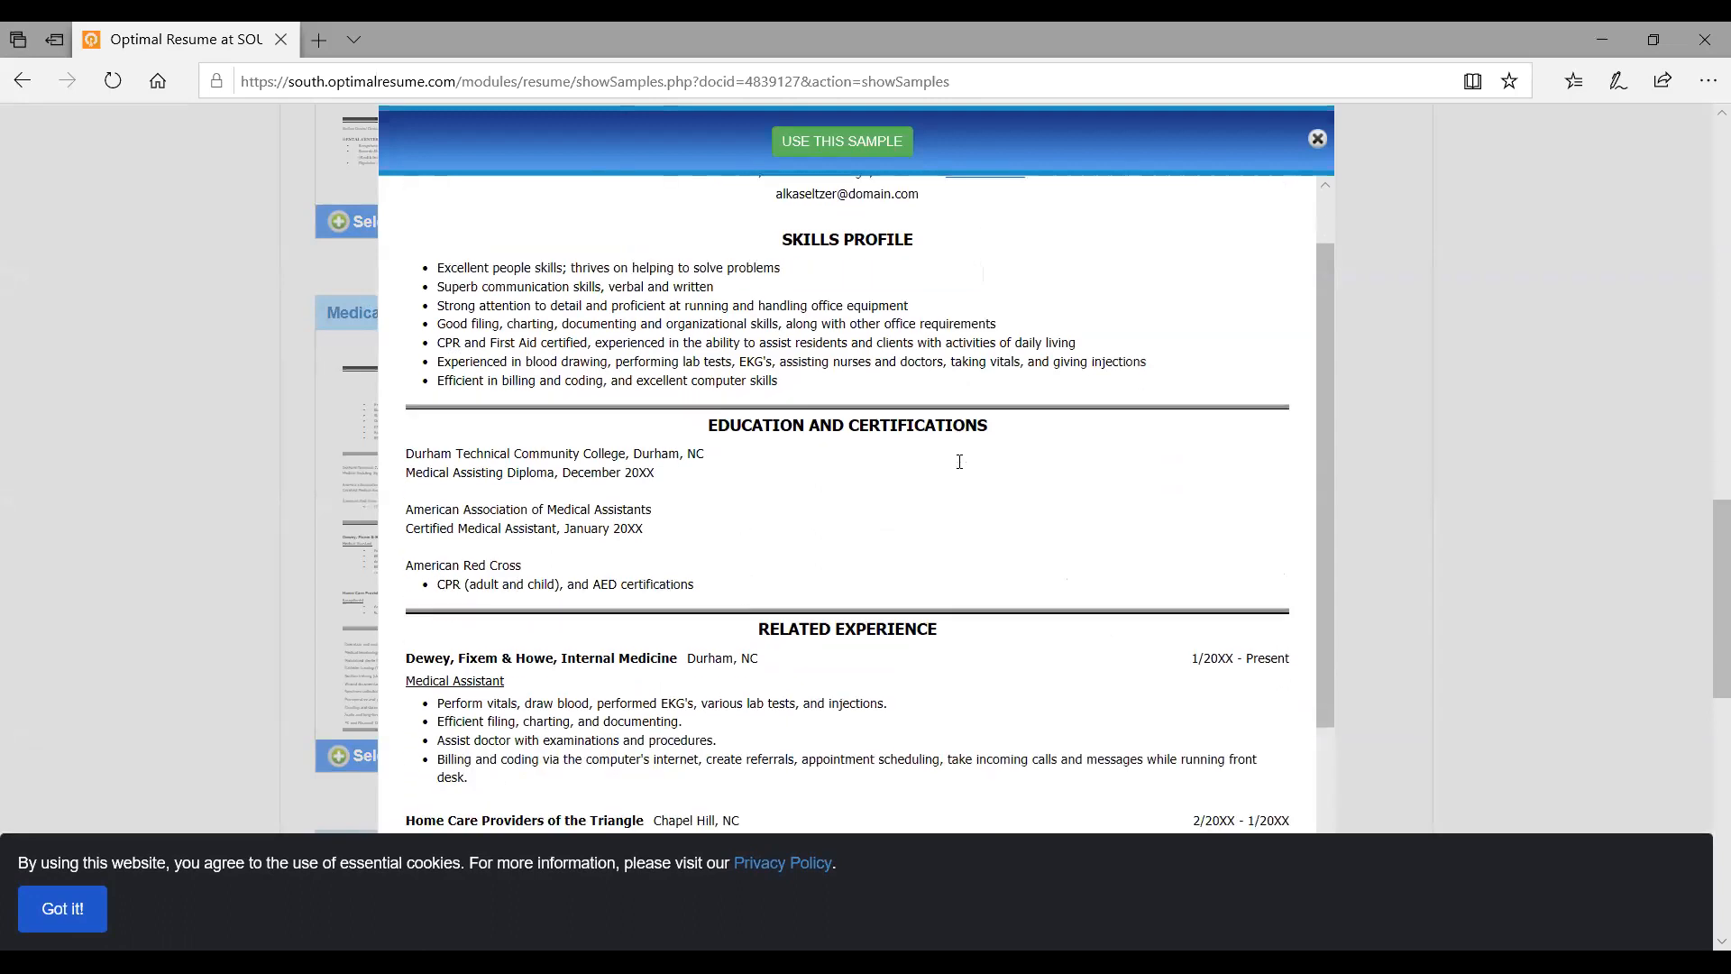
pyautogui.scroll(-3, 961, 462)
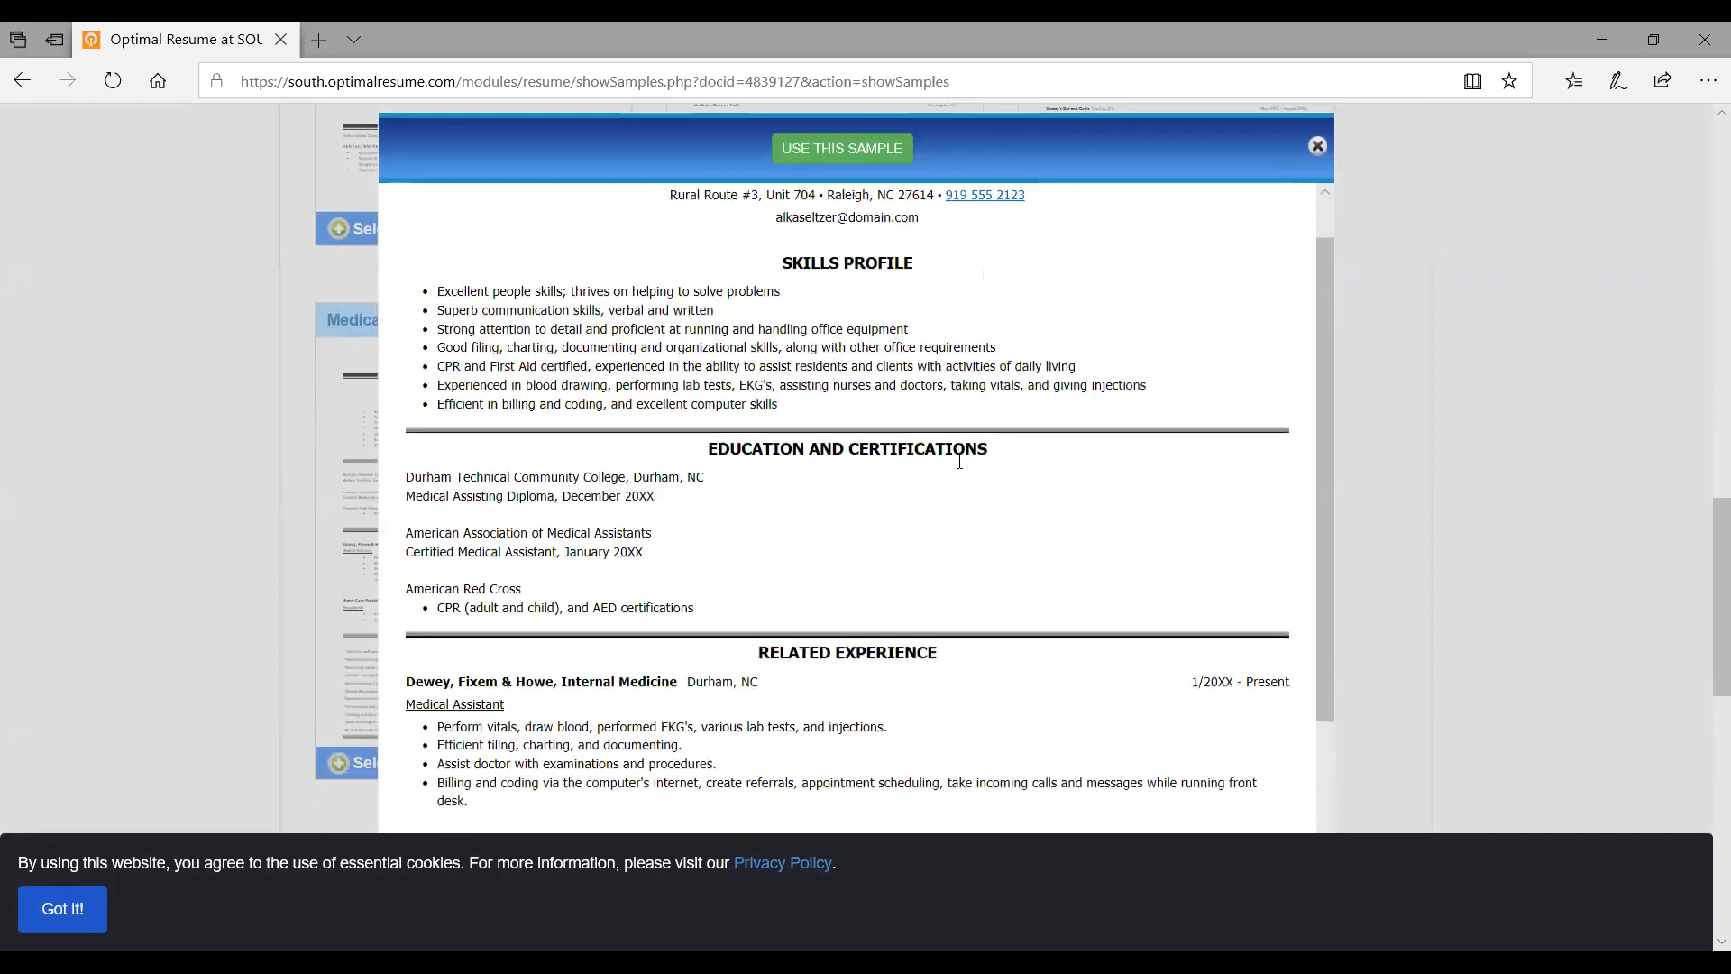
pyautogui.scroll(-2, 960, 462)
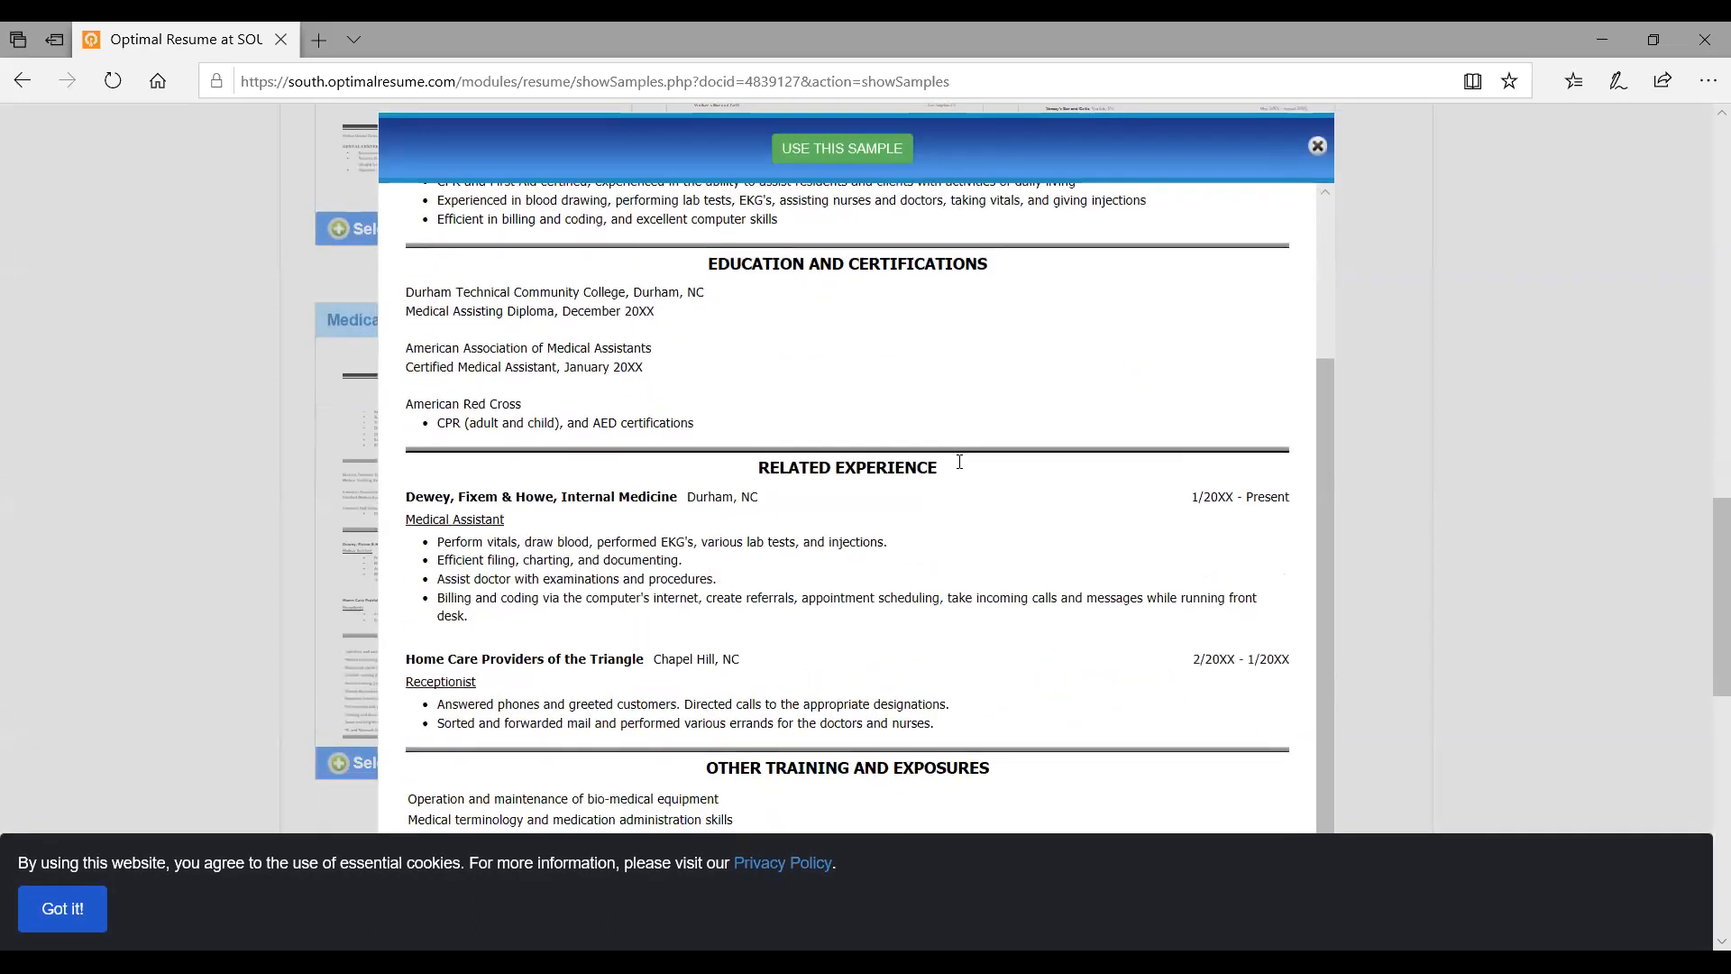
pyautogui.scroll(-2, 960, 462)
pyautogui.scroll(-2, 960, 462)
pyautogui.scroll(5, 960, 461)
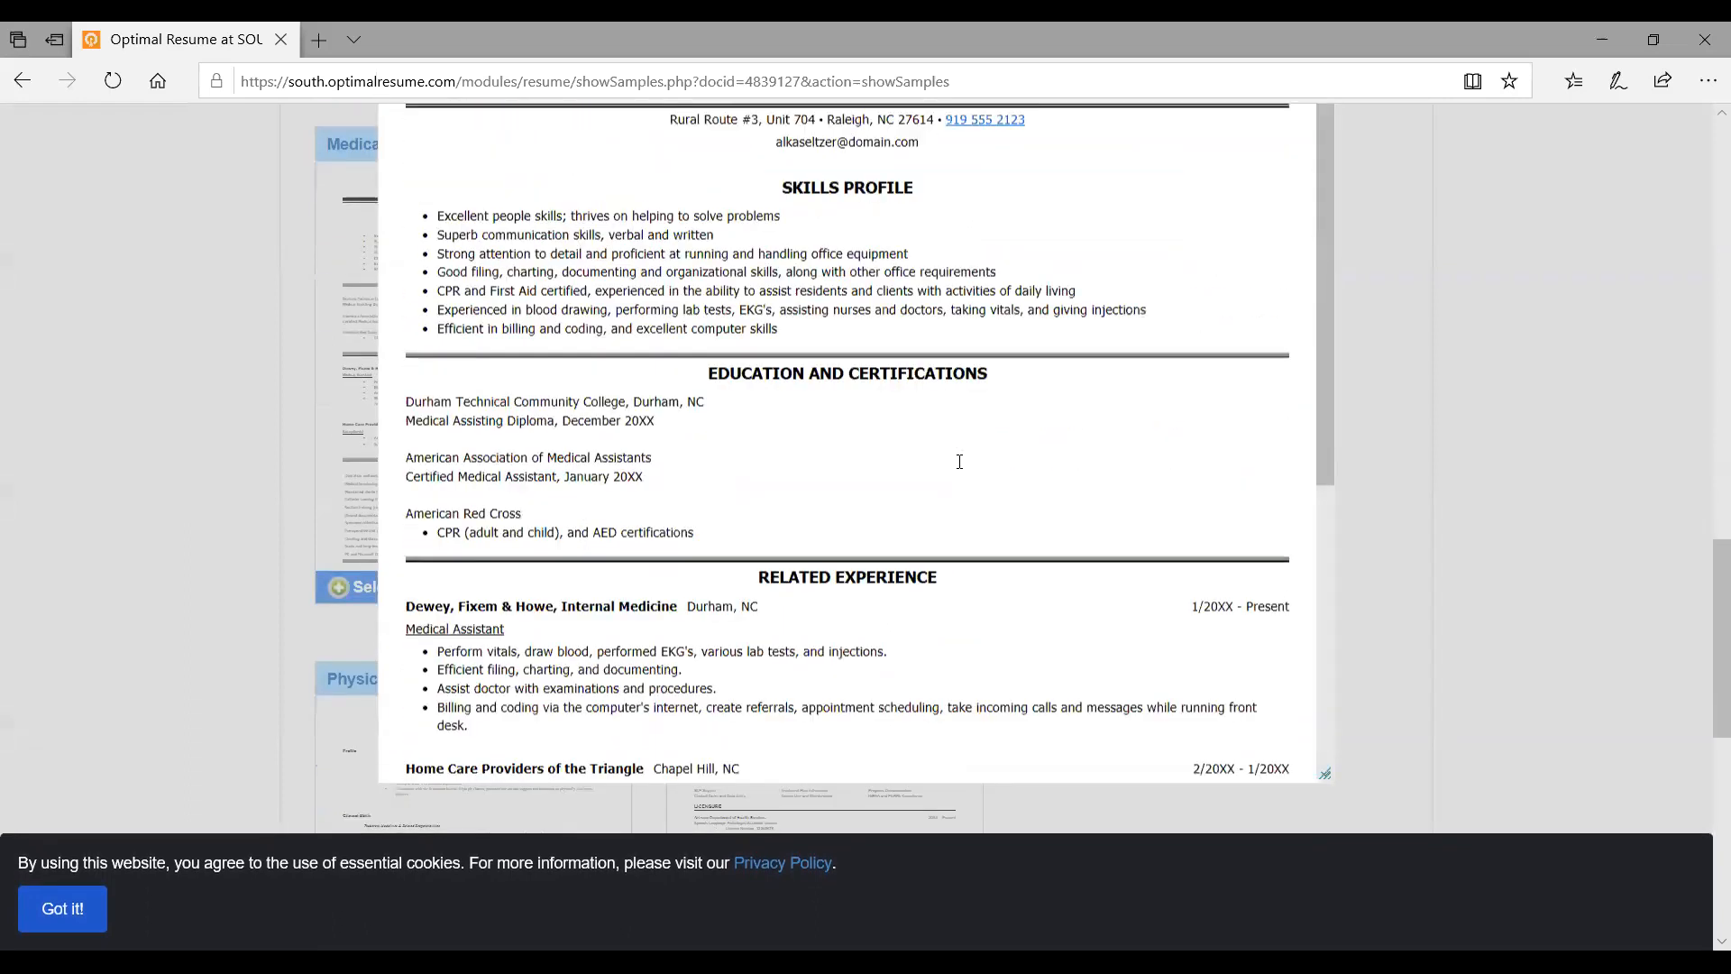
pyautogui.scroll(4, 1484, 518)
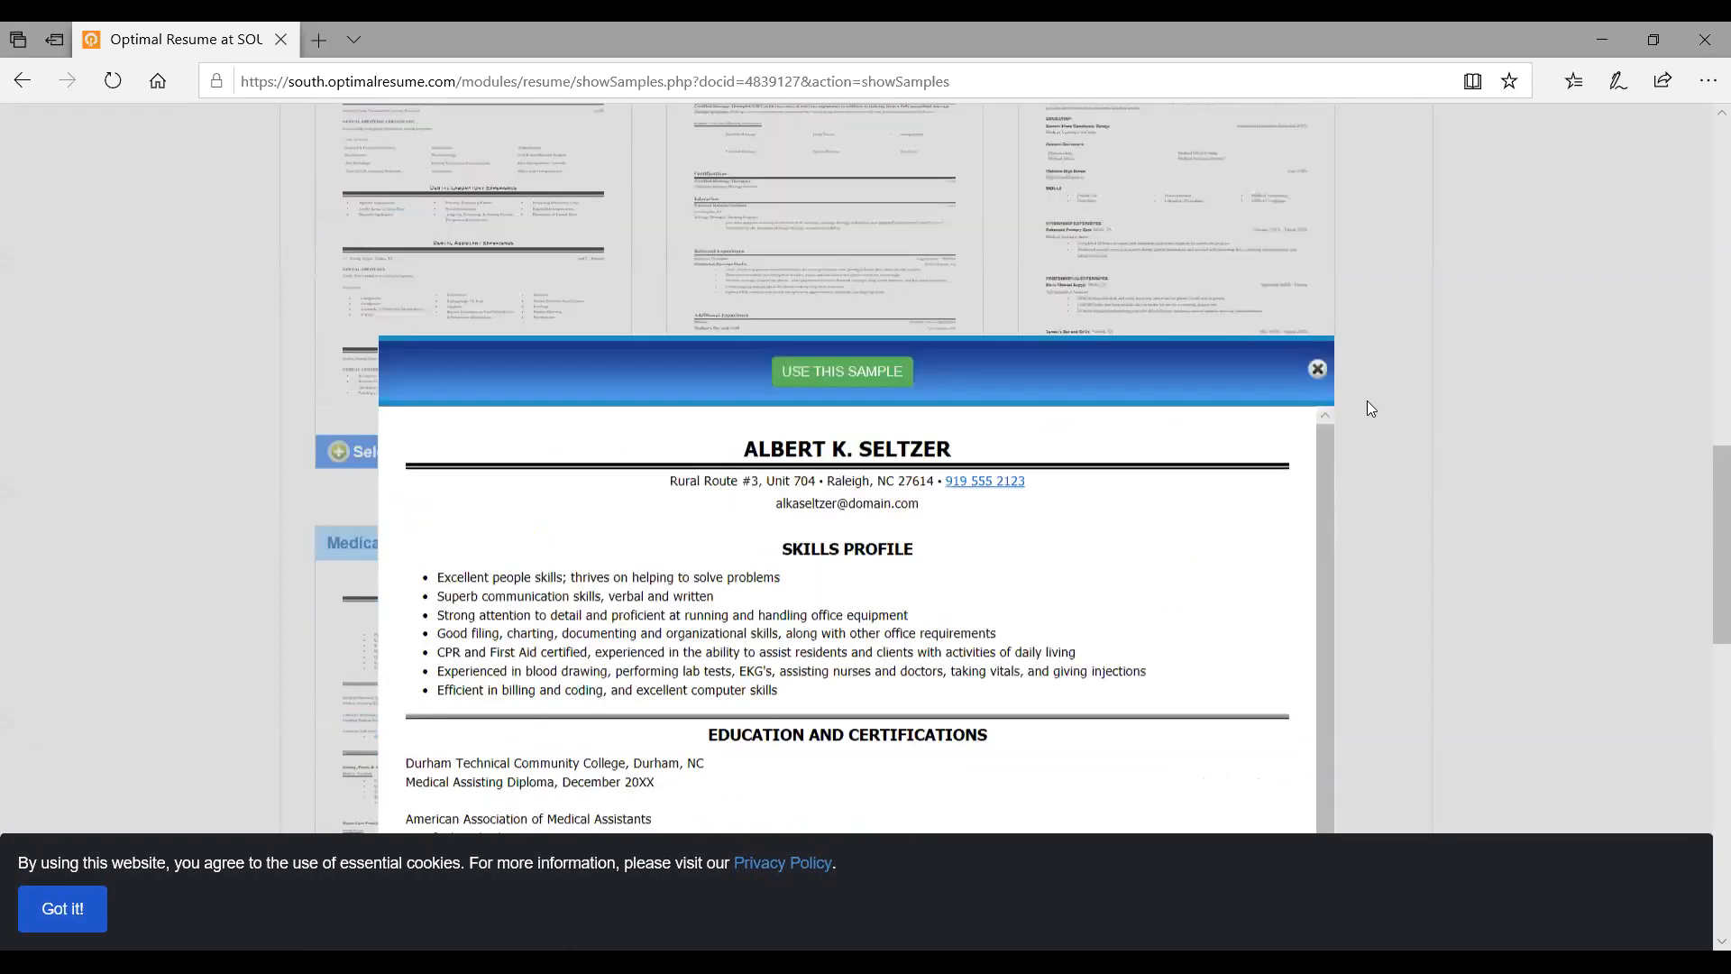
pyautogui.click(1318, 436)
pyautogui.scroll(3, 1210, 309)
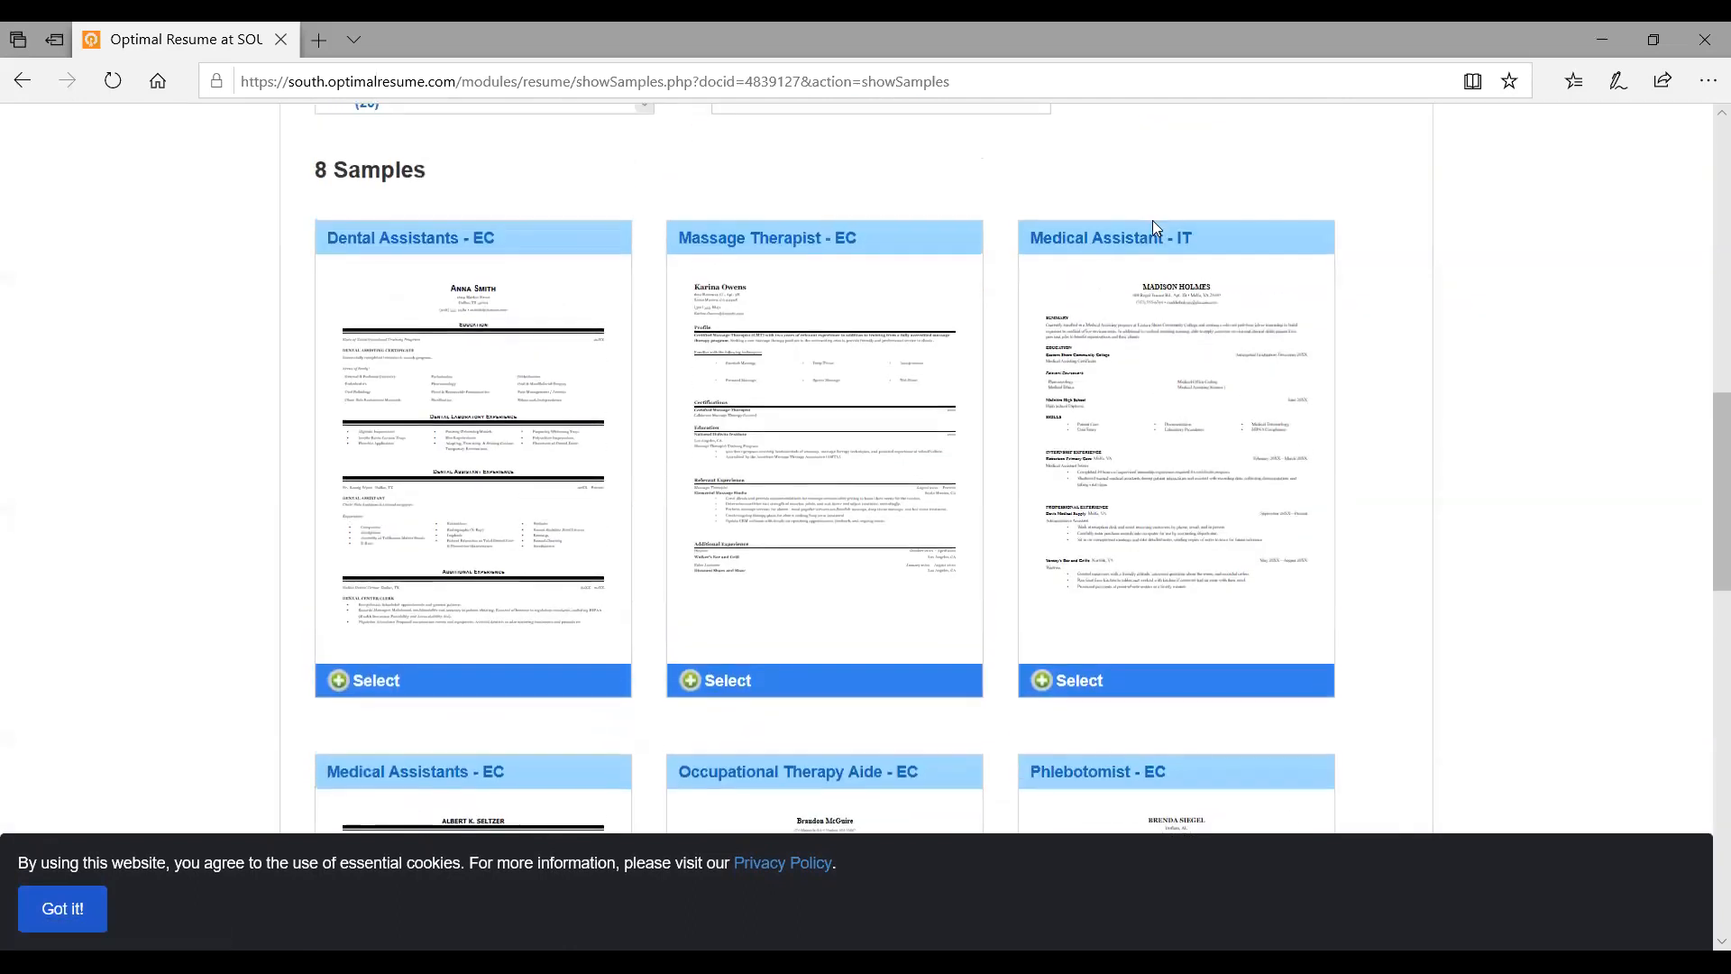
# Preview the Medical Assistant - IT sample, read through it, and close the preview
pyautogui.click(1150, 236)
pyautogui.scroll(-1, 991, 316)
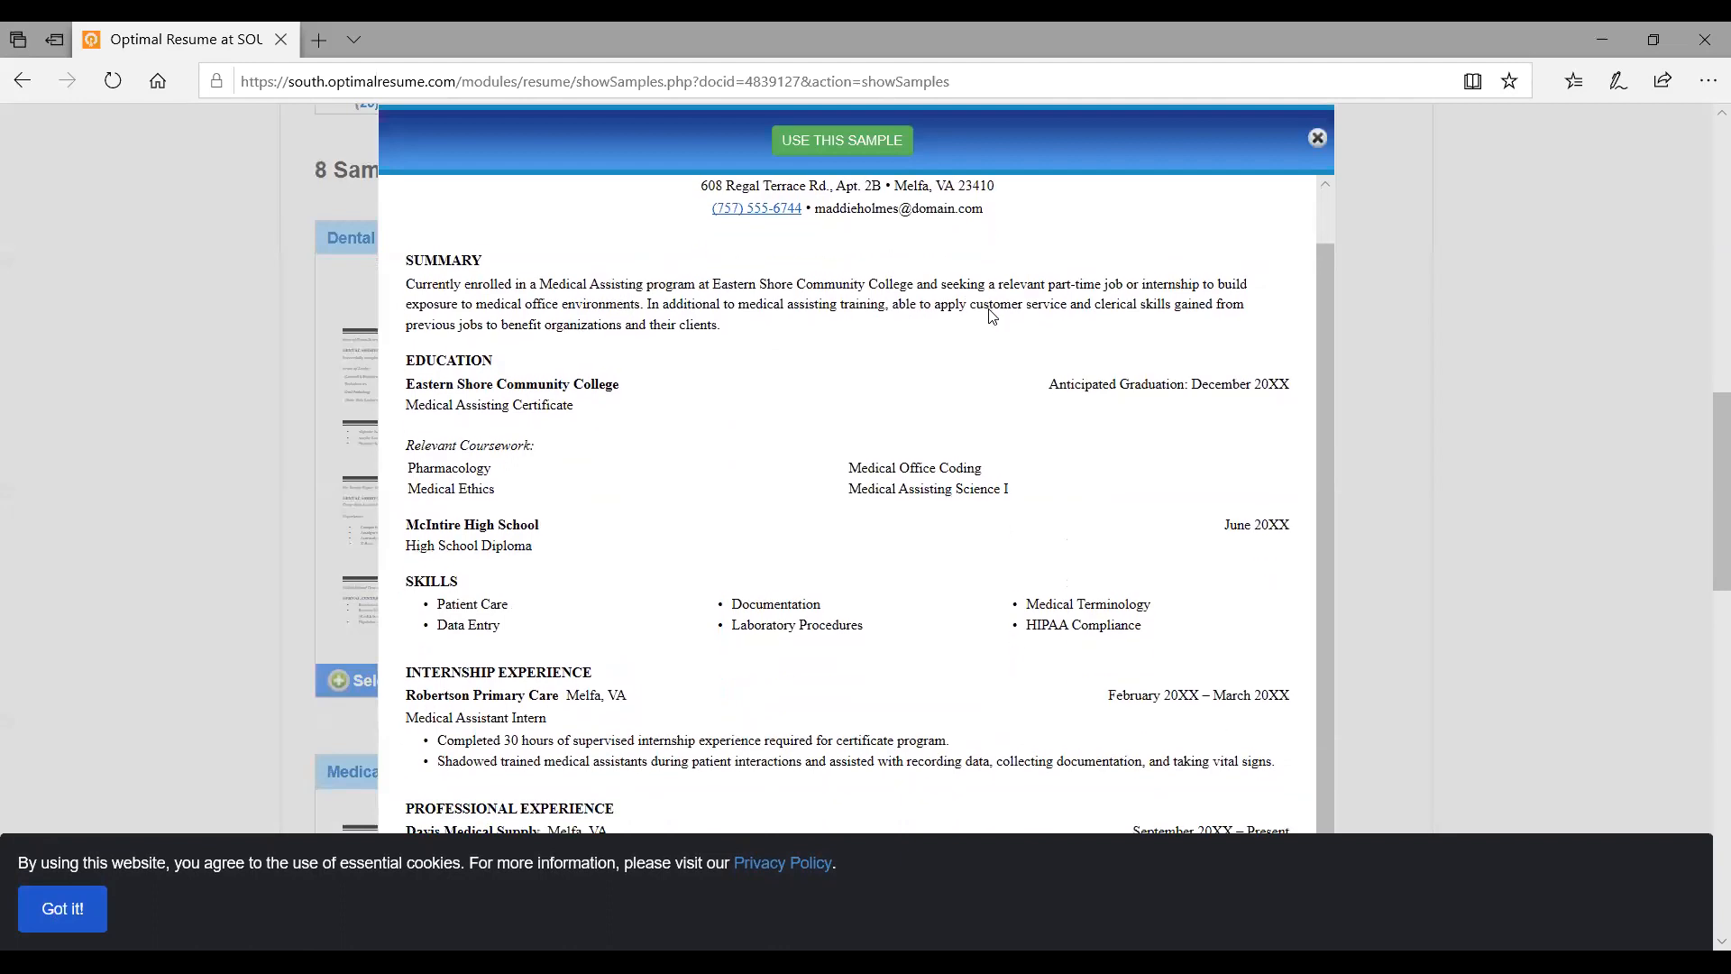
pyautogui.scroll(-1, 992, 316)
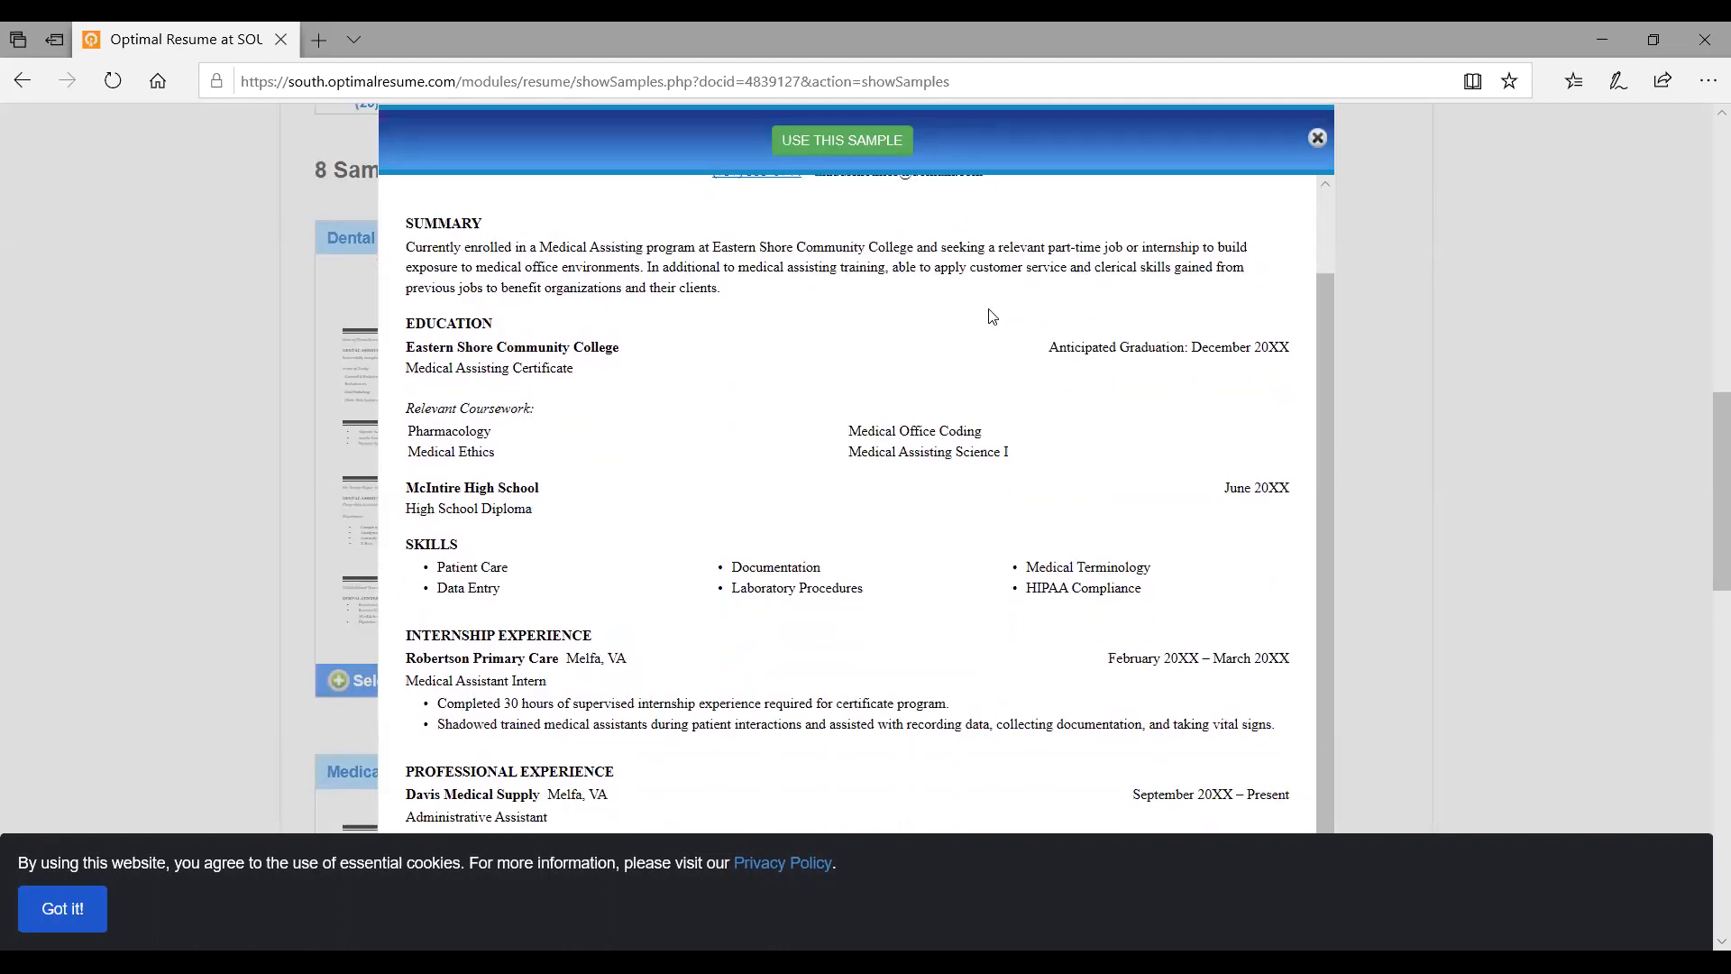
pyautogui.scroll(-1, 992, 315)
pyautogui.scroll(-2, 992, 316)
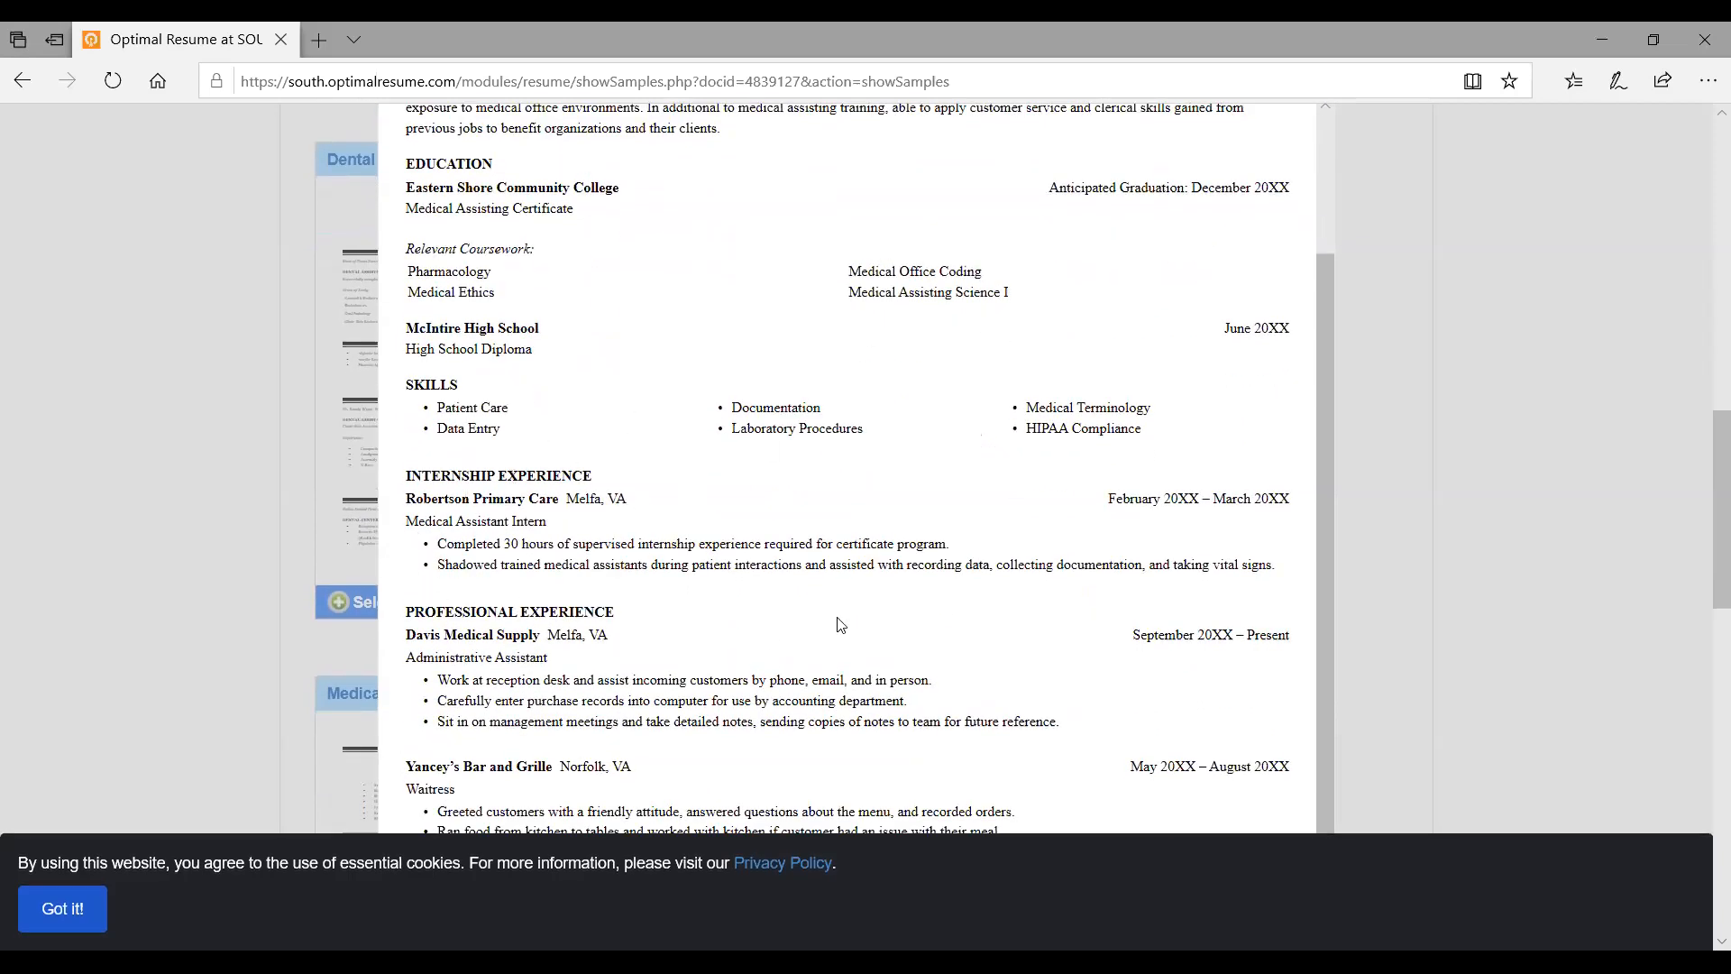
pyautogui.scroll(-1, 839, 622)
pyautogui.scroll(1, 839, 622)
pyautogui.scroll(1, 753, 608)
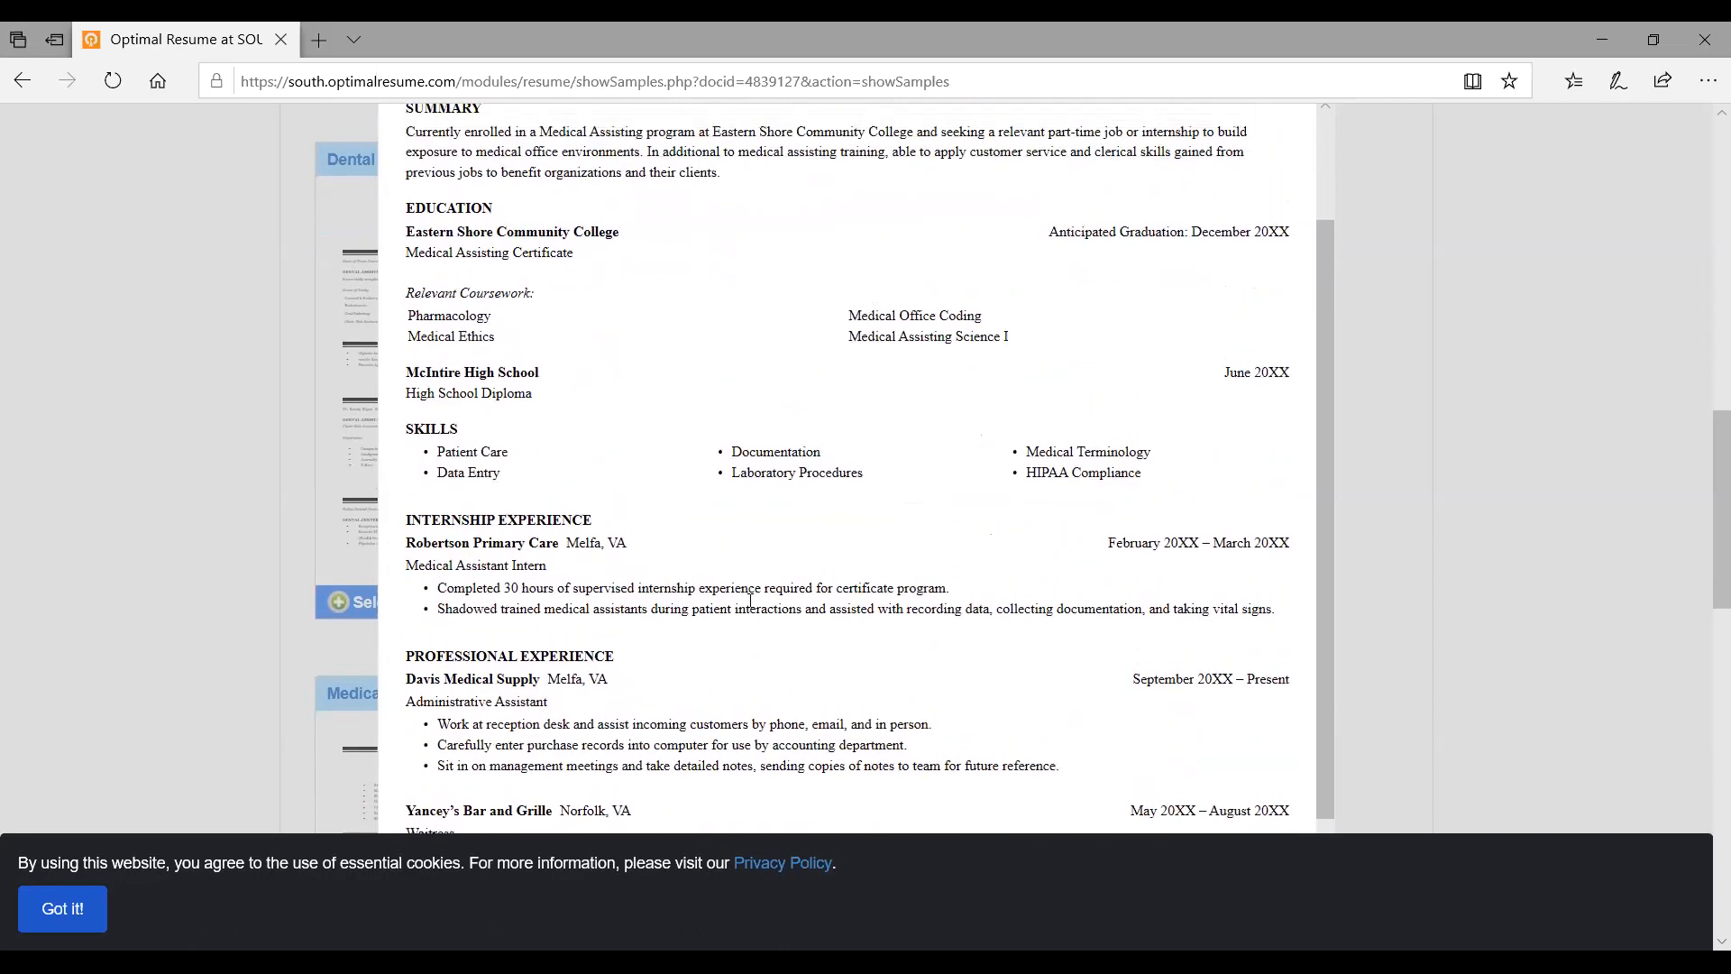
pyautogui.scroll(-3, 750, 599)
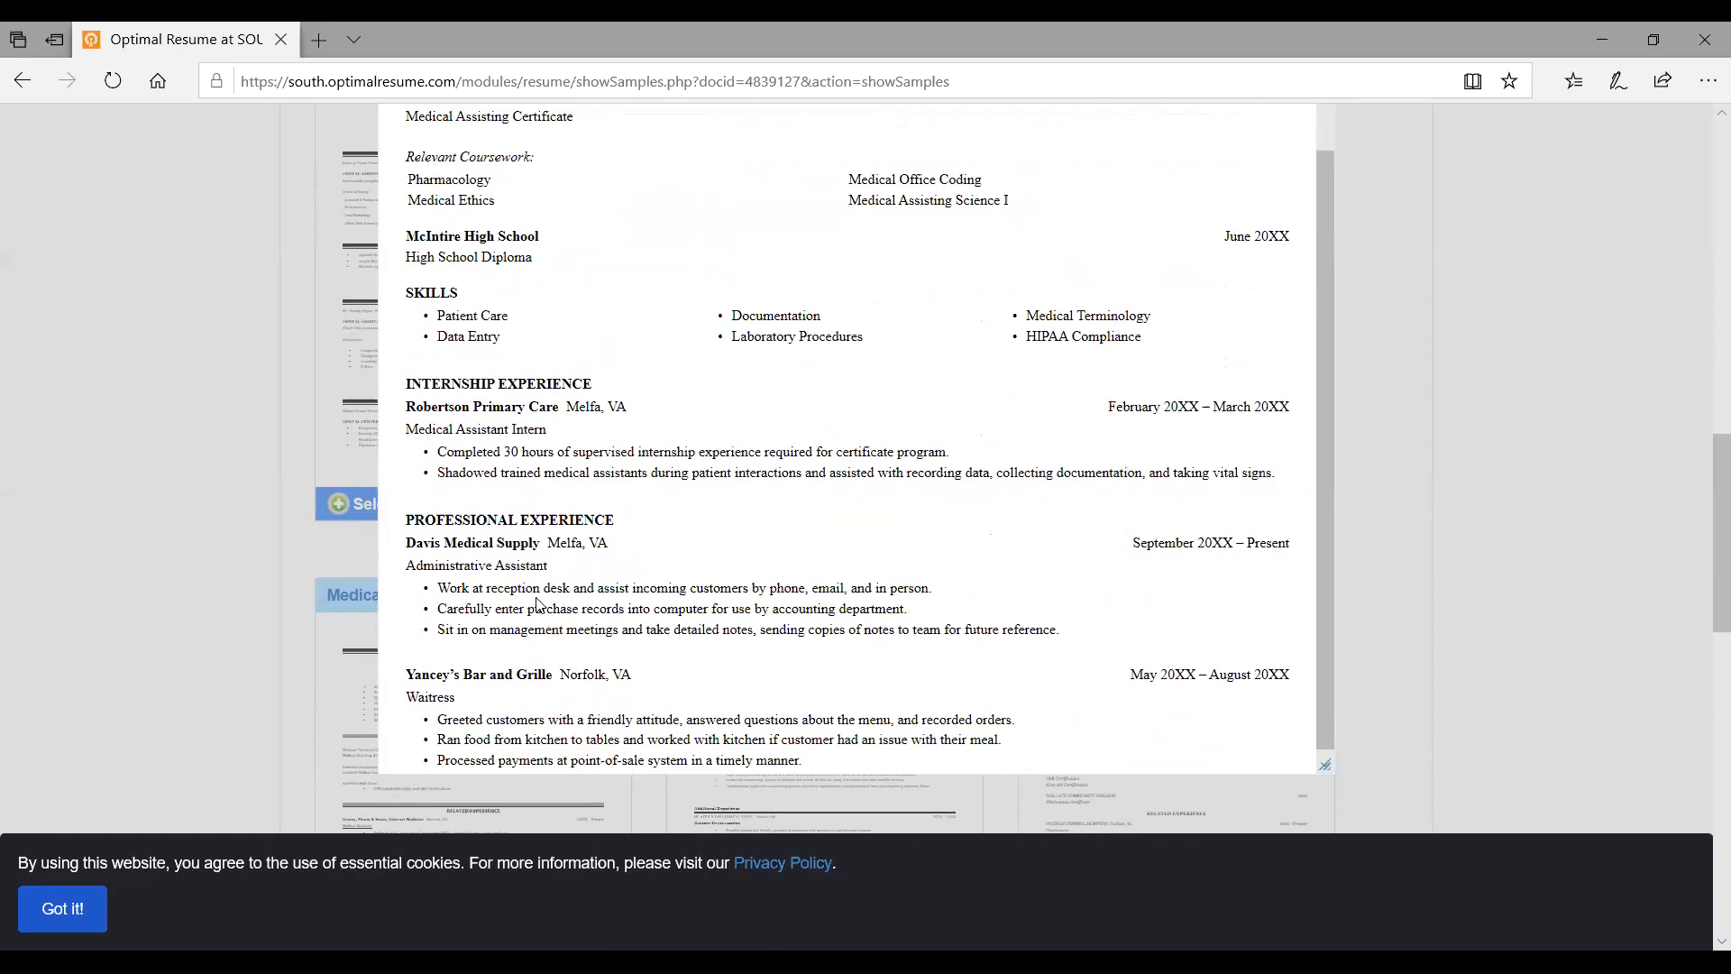
pyautogui.scroll(10, 538, 605)
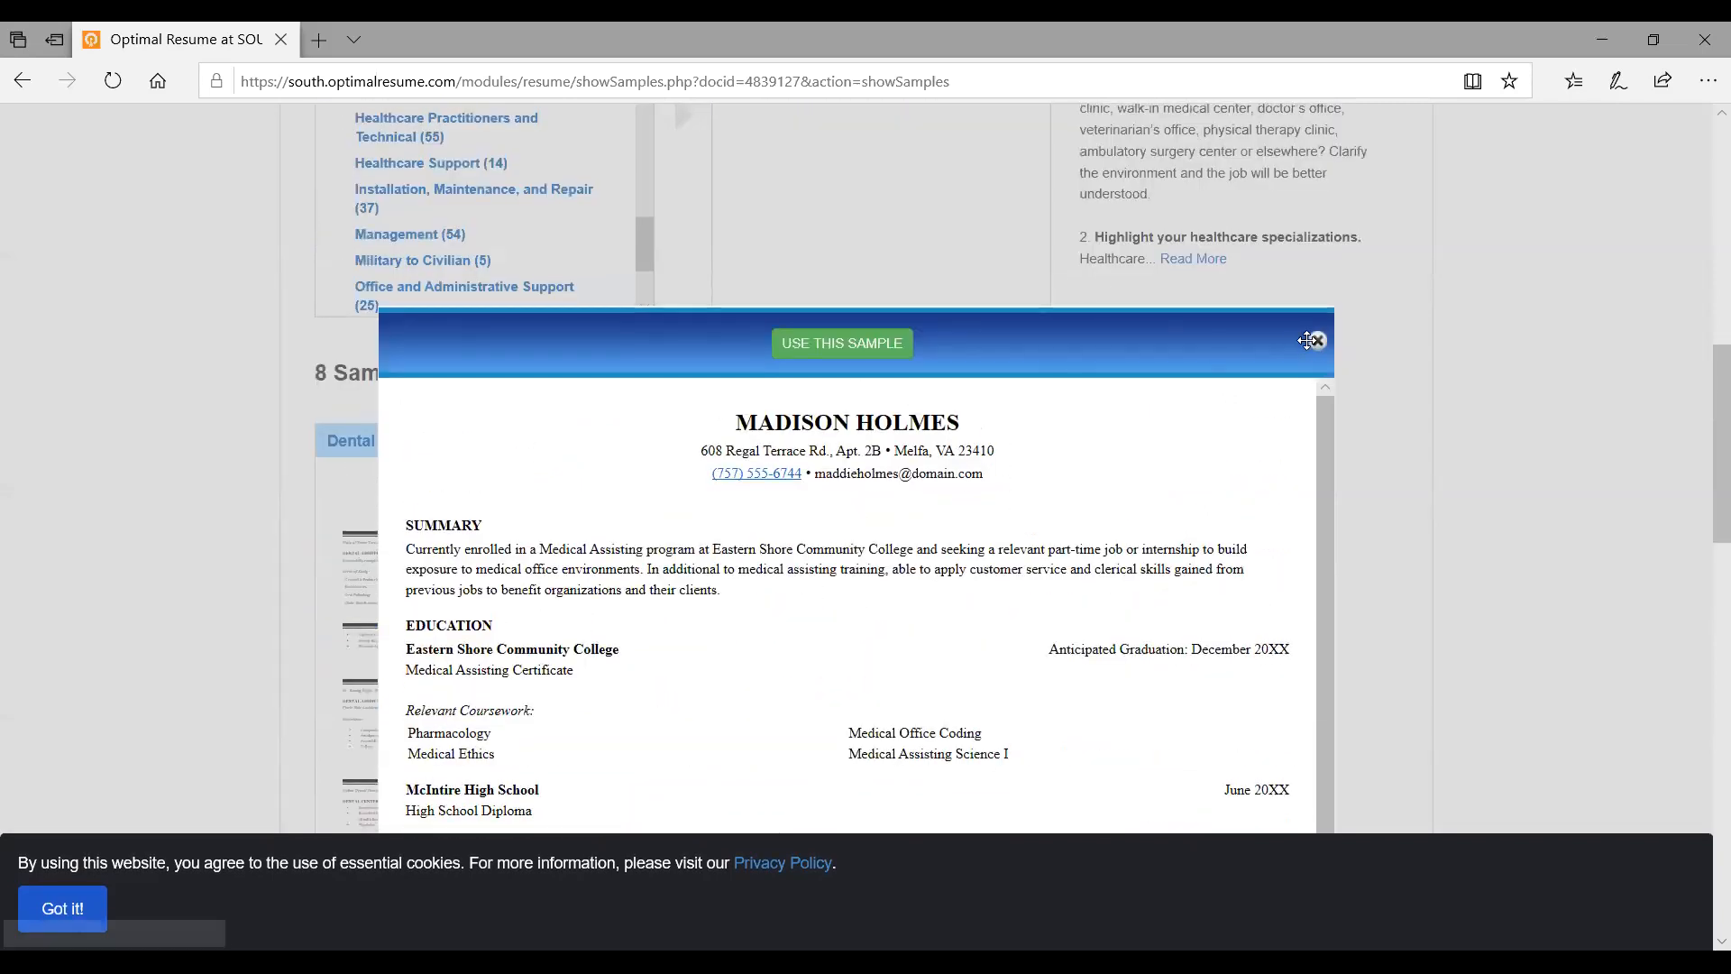
pyautogui.click(1317, 343)
# Open the Medical Assistants - EC sample and use it for the resume
pyautogui.scroll(-5, 401, 568)
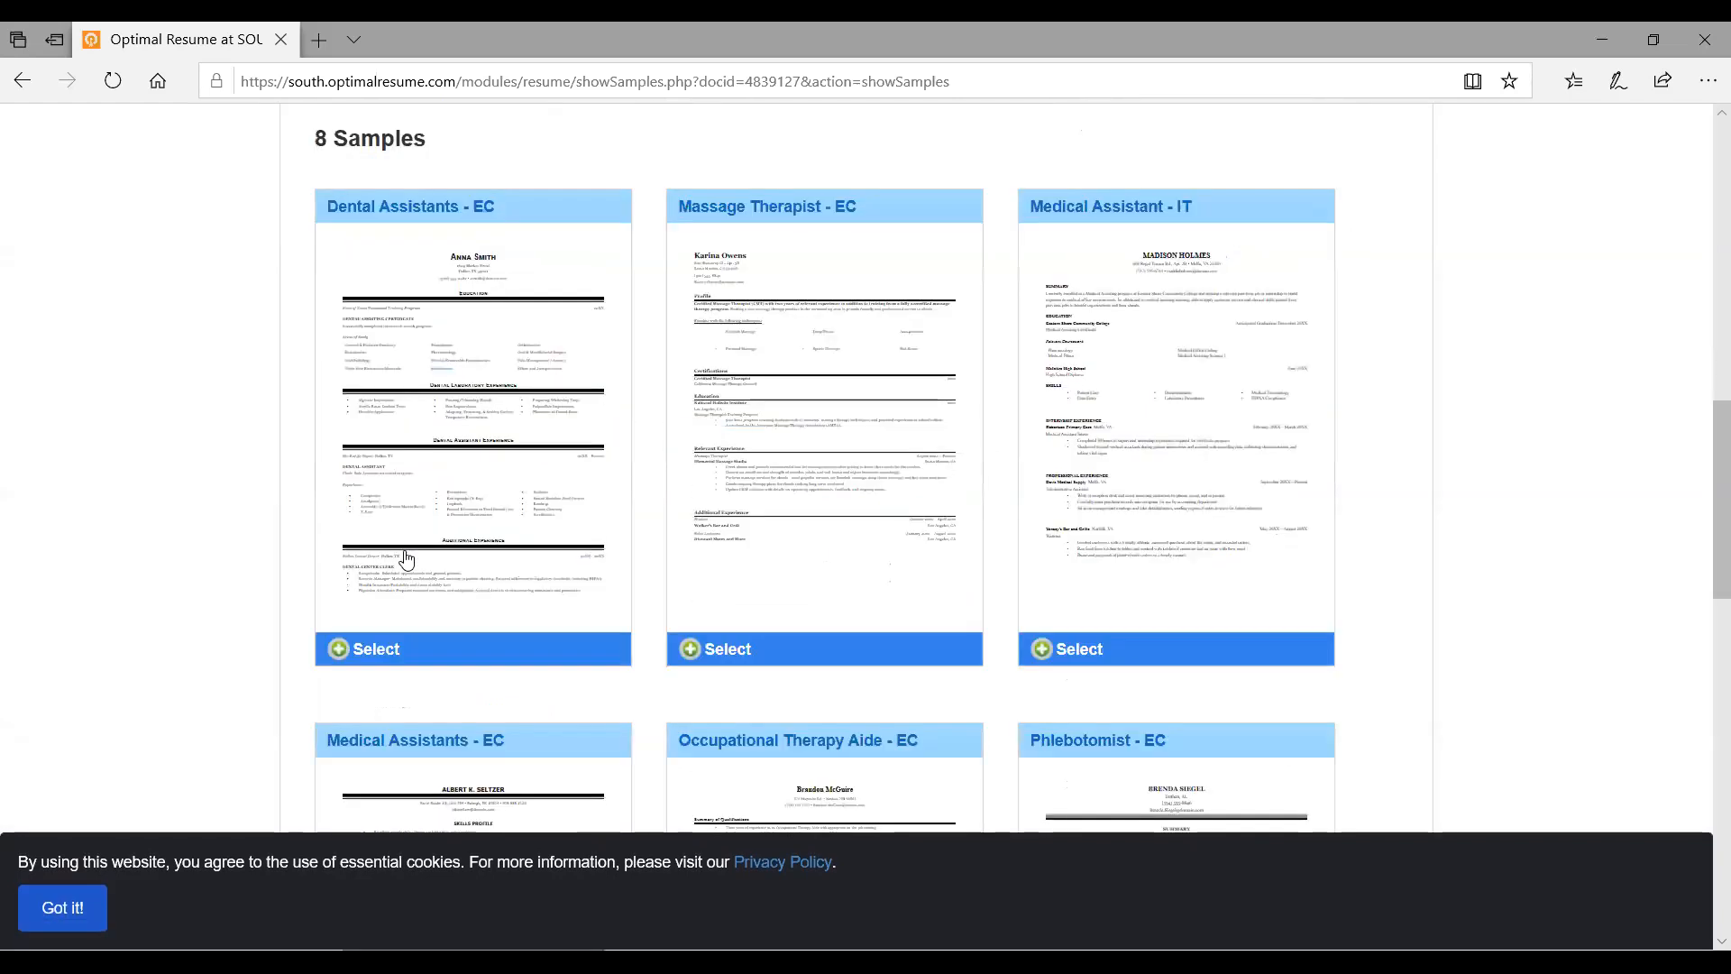
pyautogui.click(394, 581)
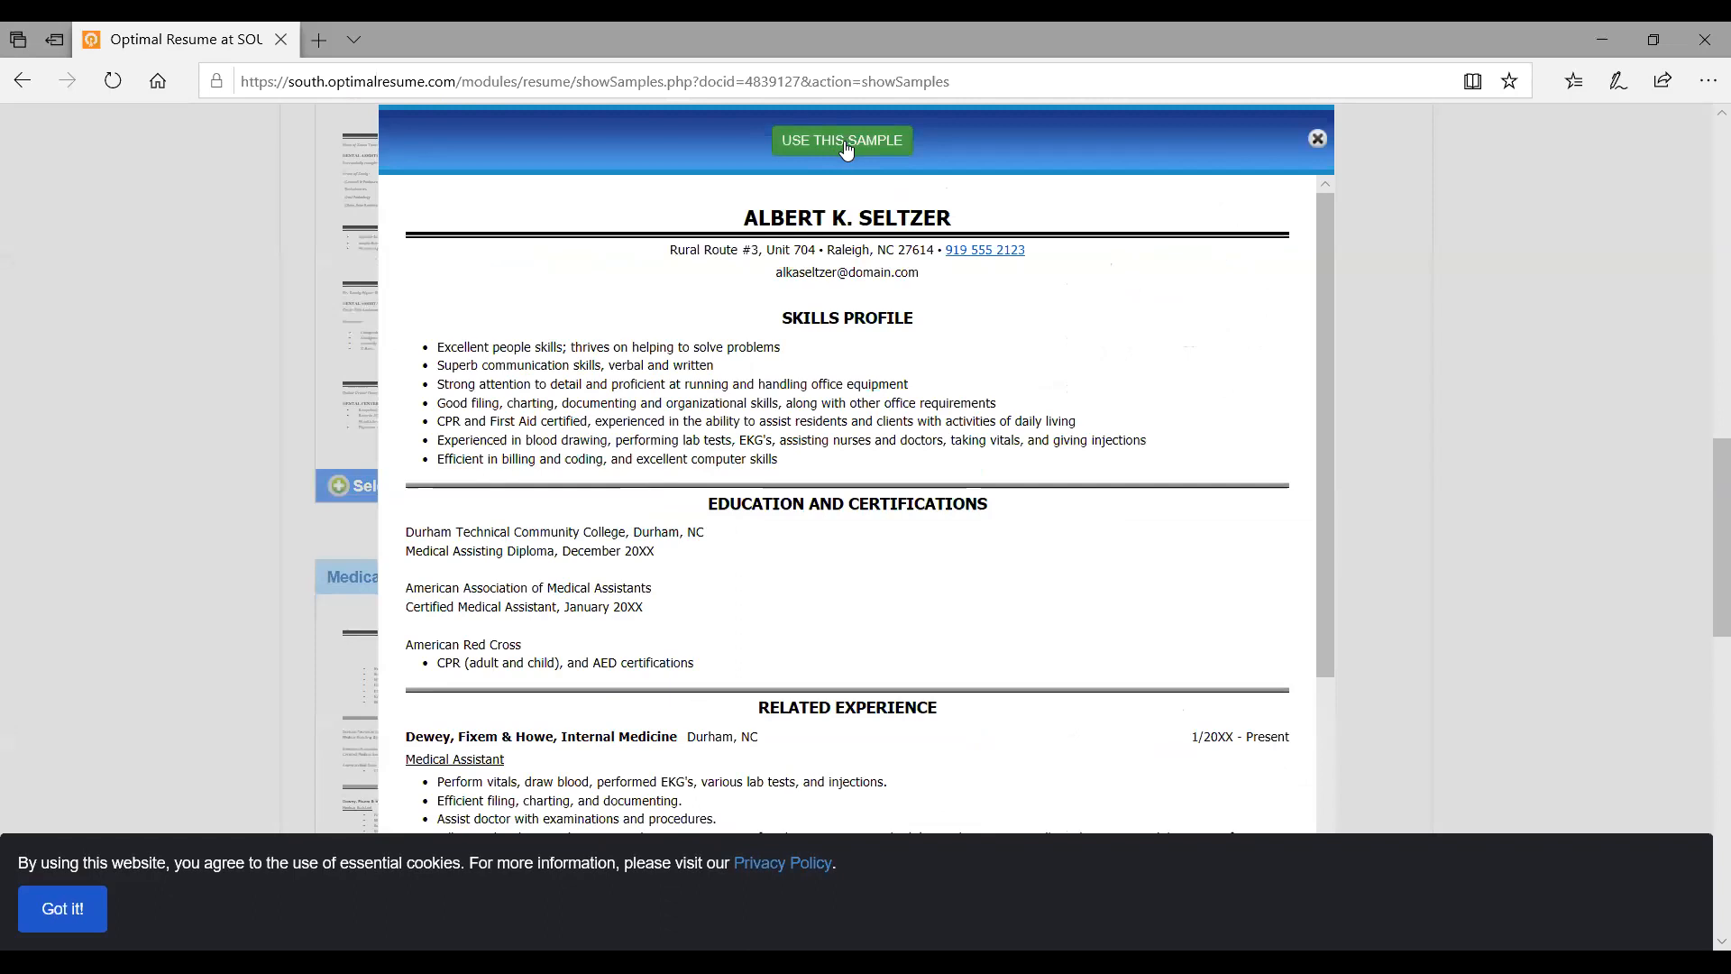
pyautogui.click(843, 141)
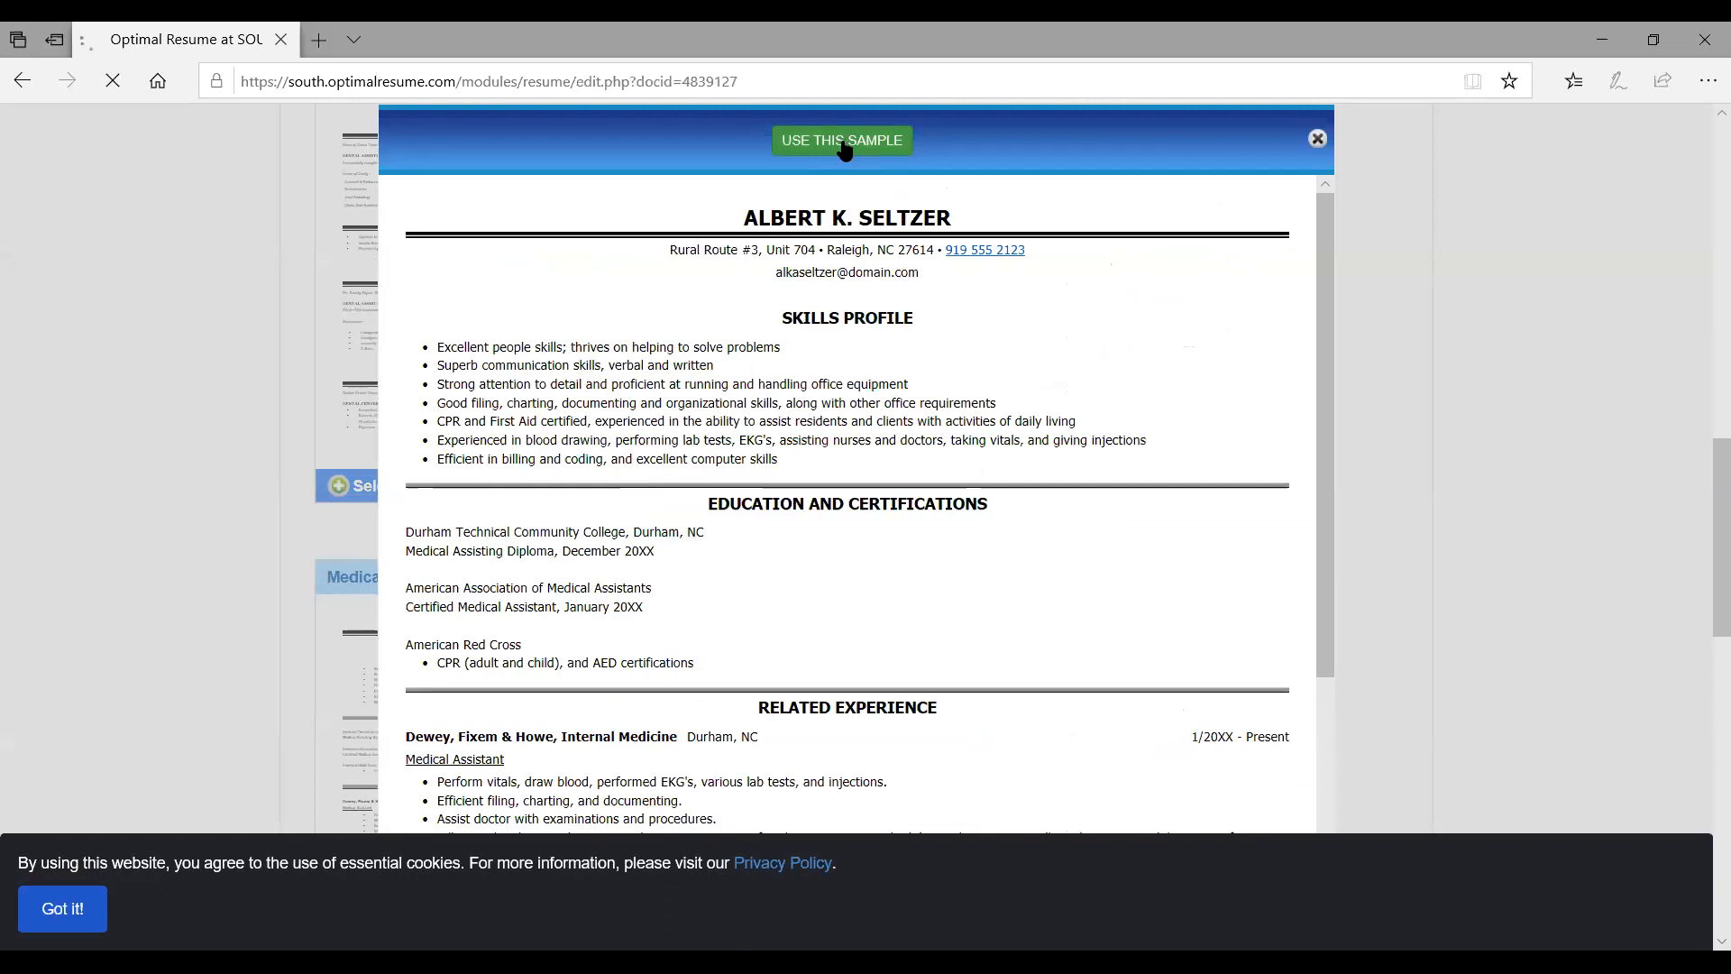
# Review the loaded resume's sections from Skills Profile through Volunteer Activities
pyautogui.scroll(-5, 839, 239)
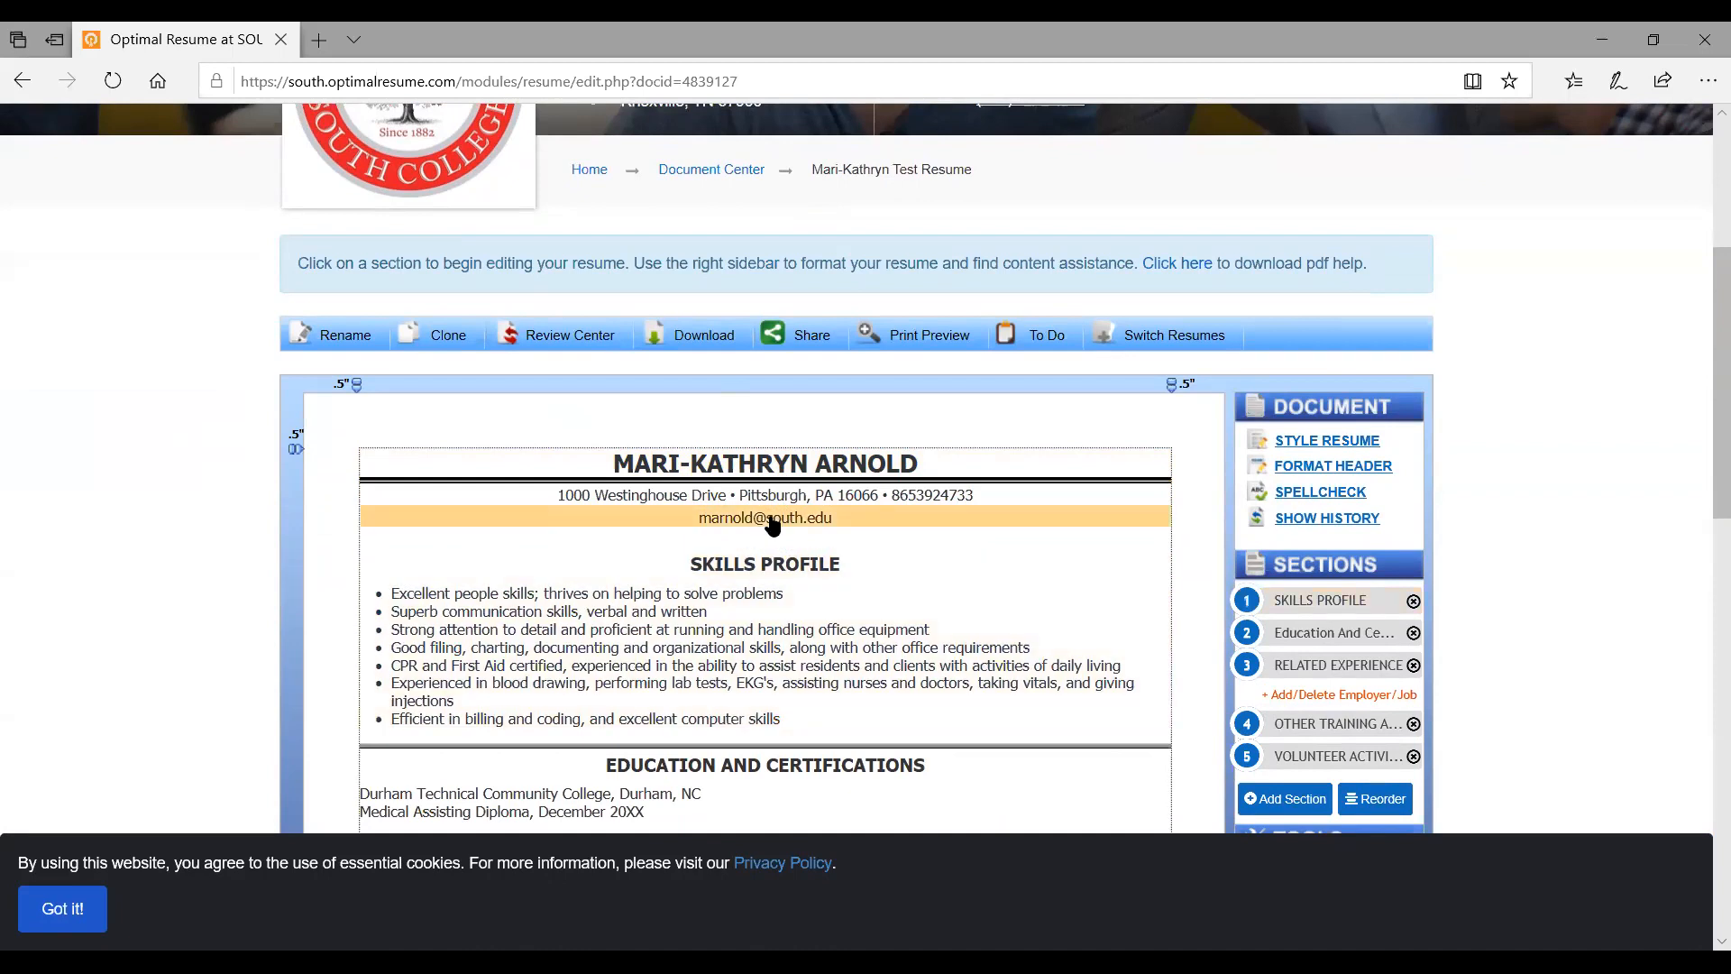
pyautogui.scroll(-1, 773, 526)
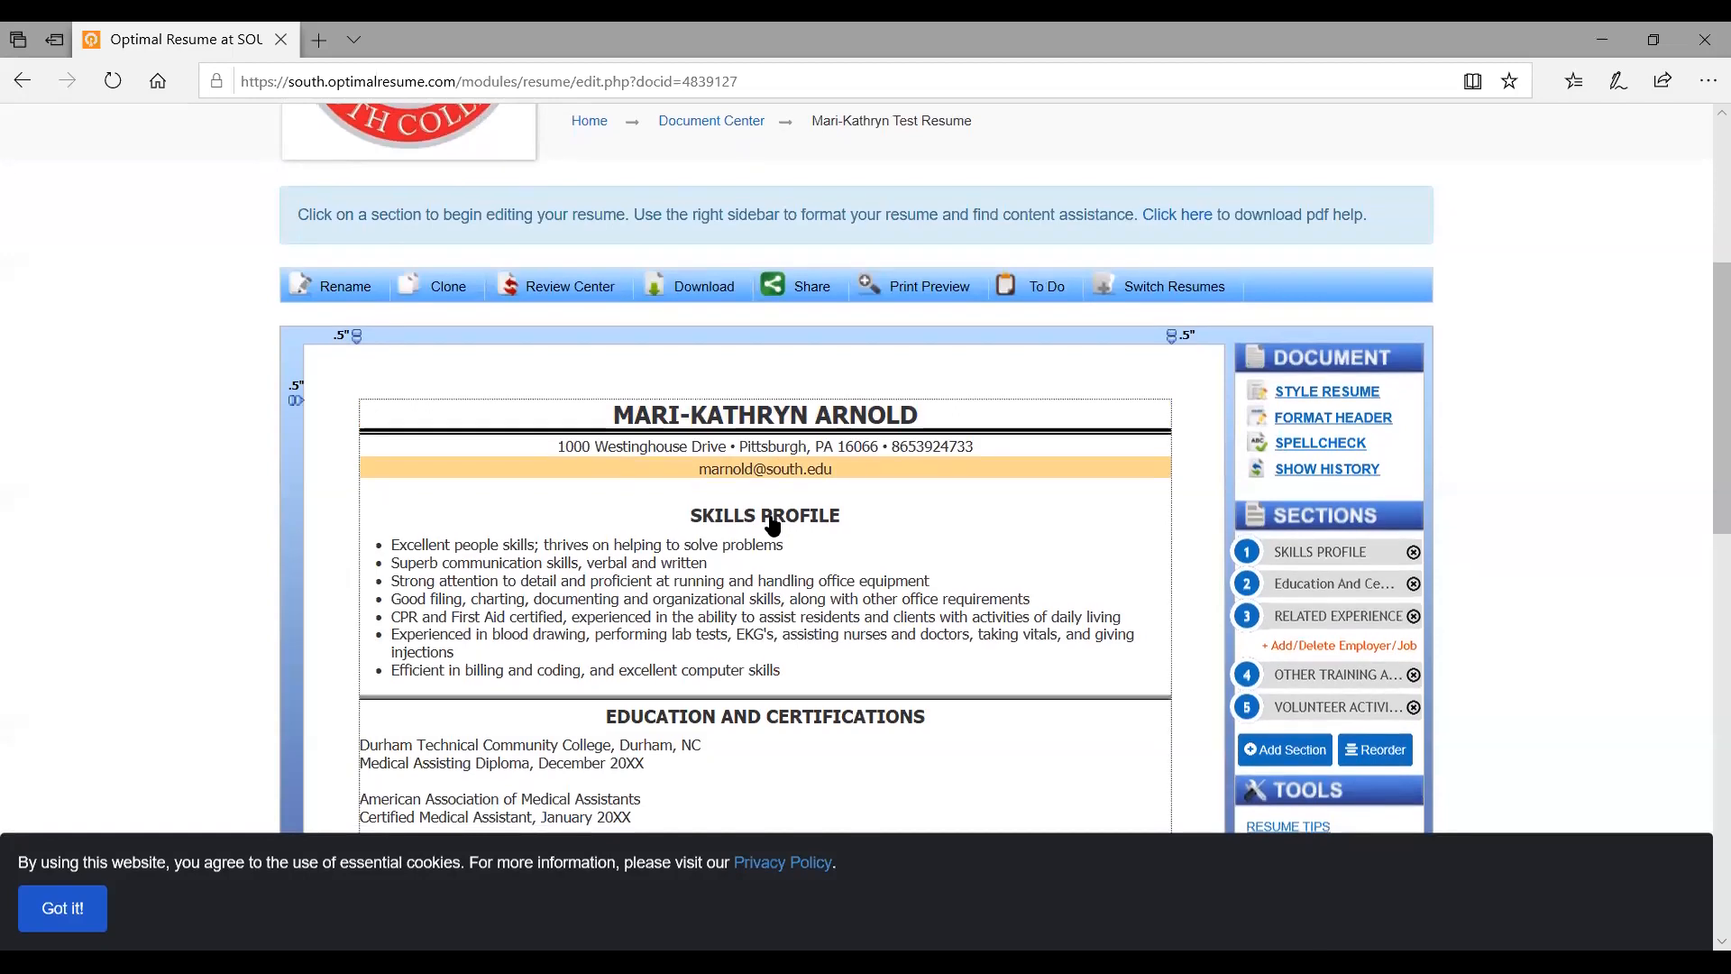
pyautogui.scroll(-2, 773, 525)
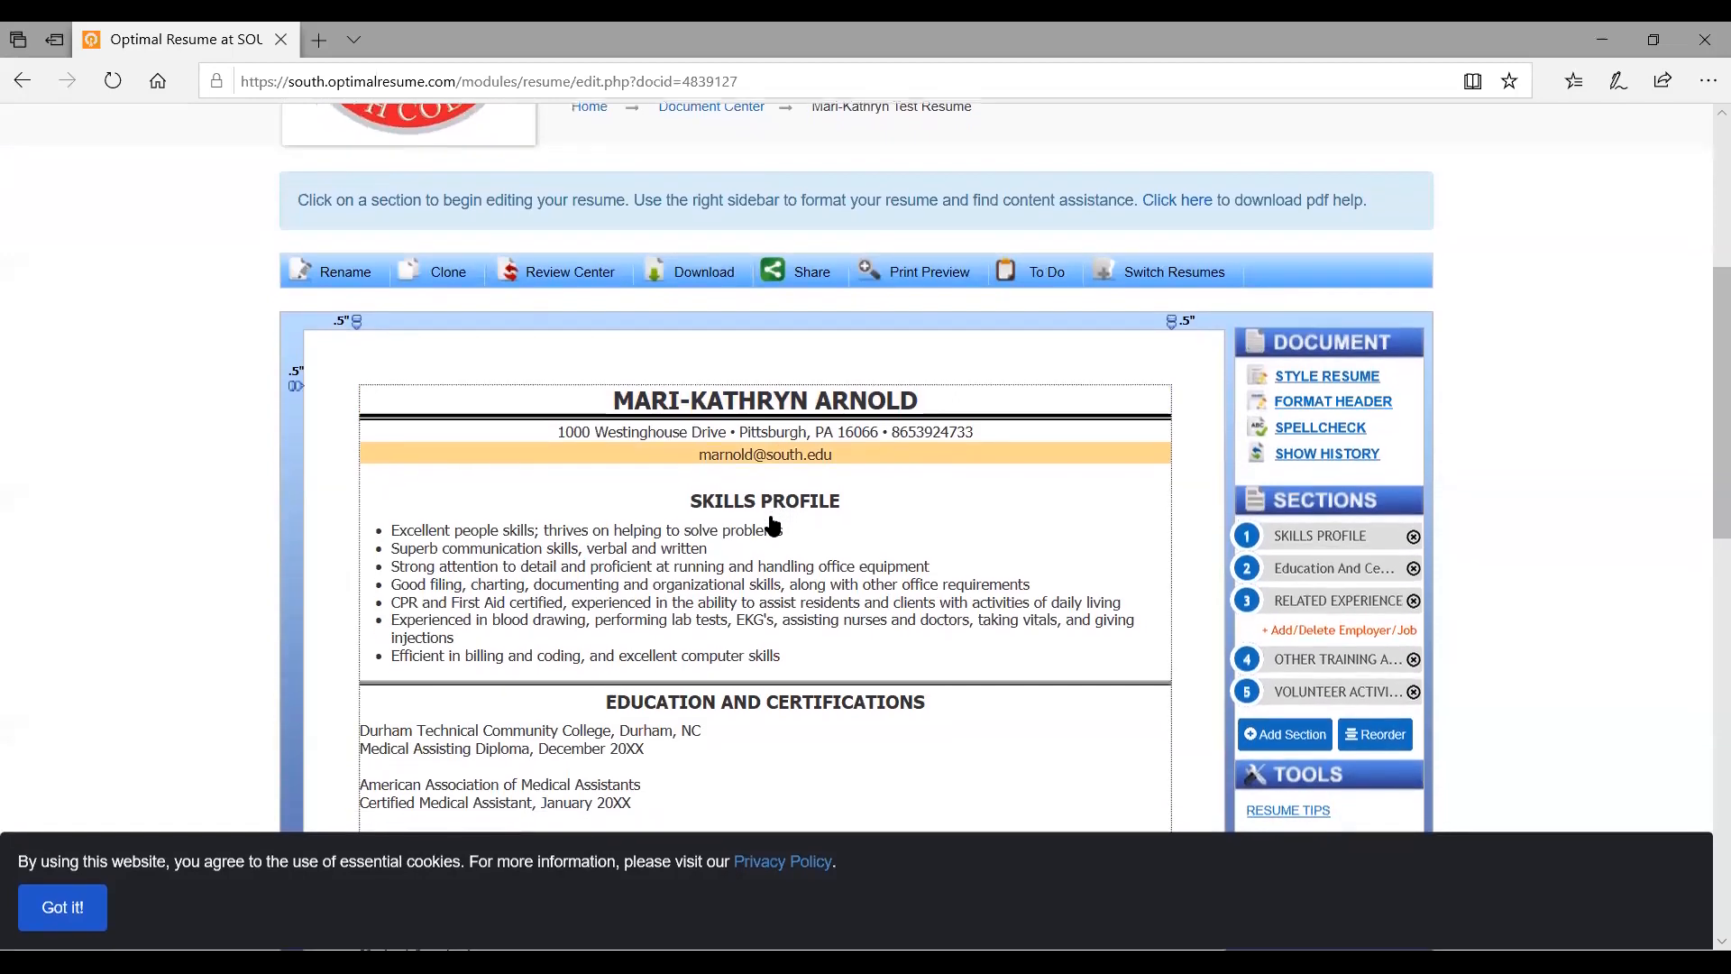
pyautogui.scroll(-1, 773, 526)
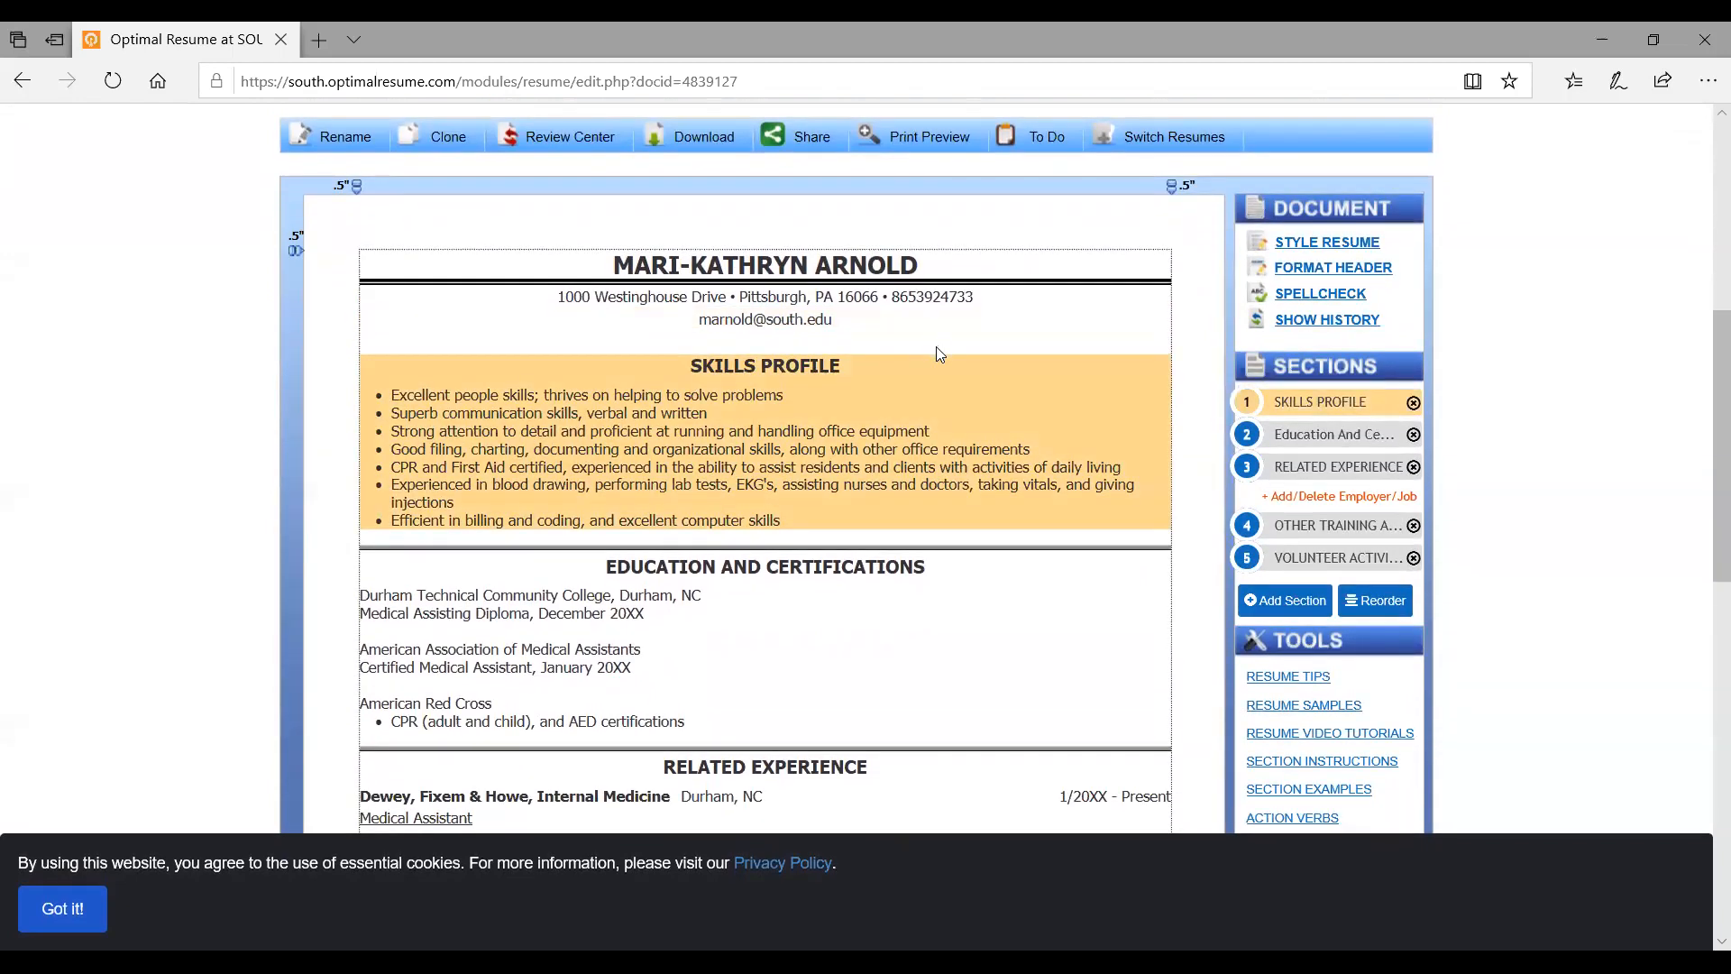
pyautogui.scroll(-3, 855, 492)
pyautogui.scroll(-4, 858, 491)
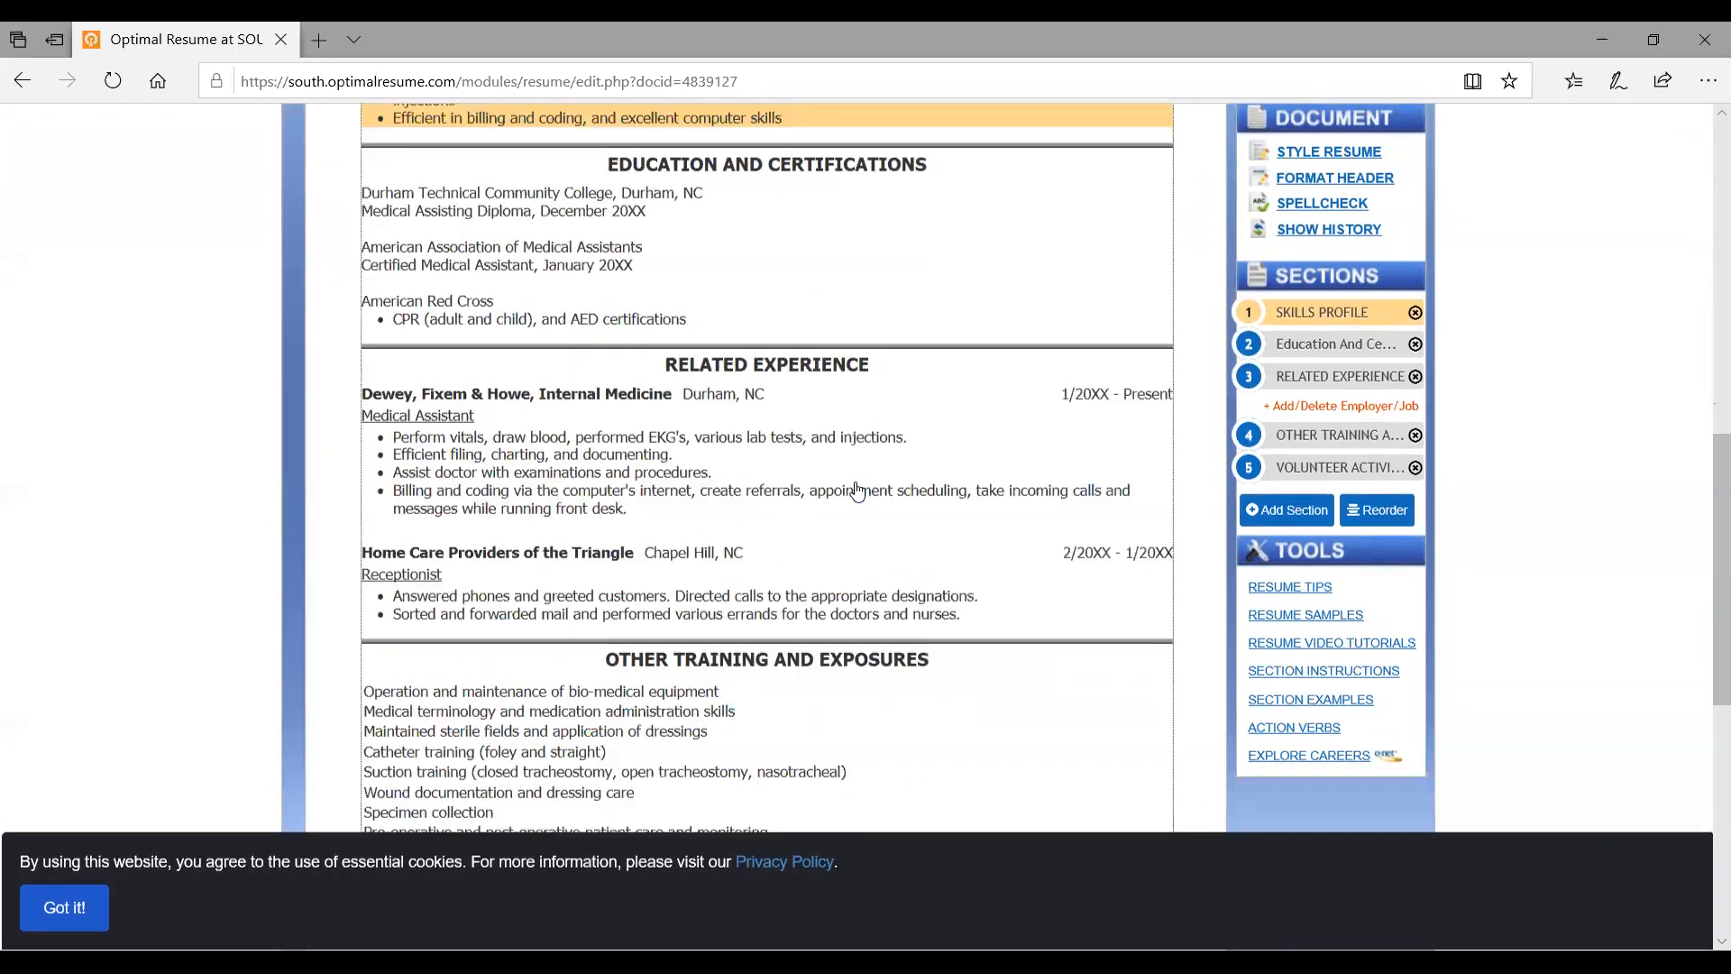
pyautogui.scroll(-1, 858, 492)
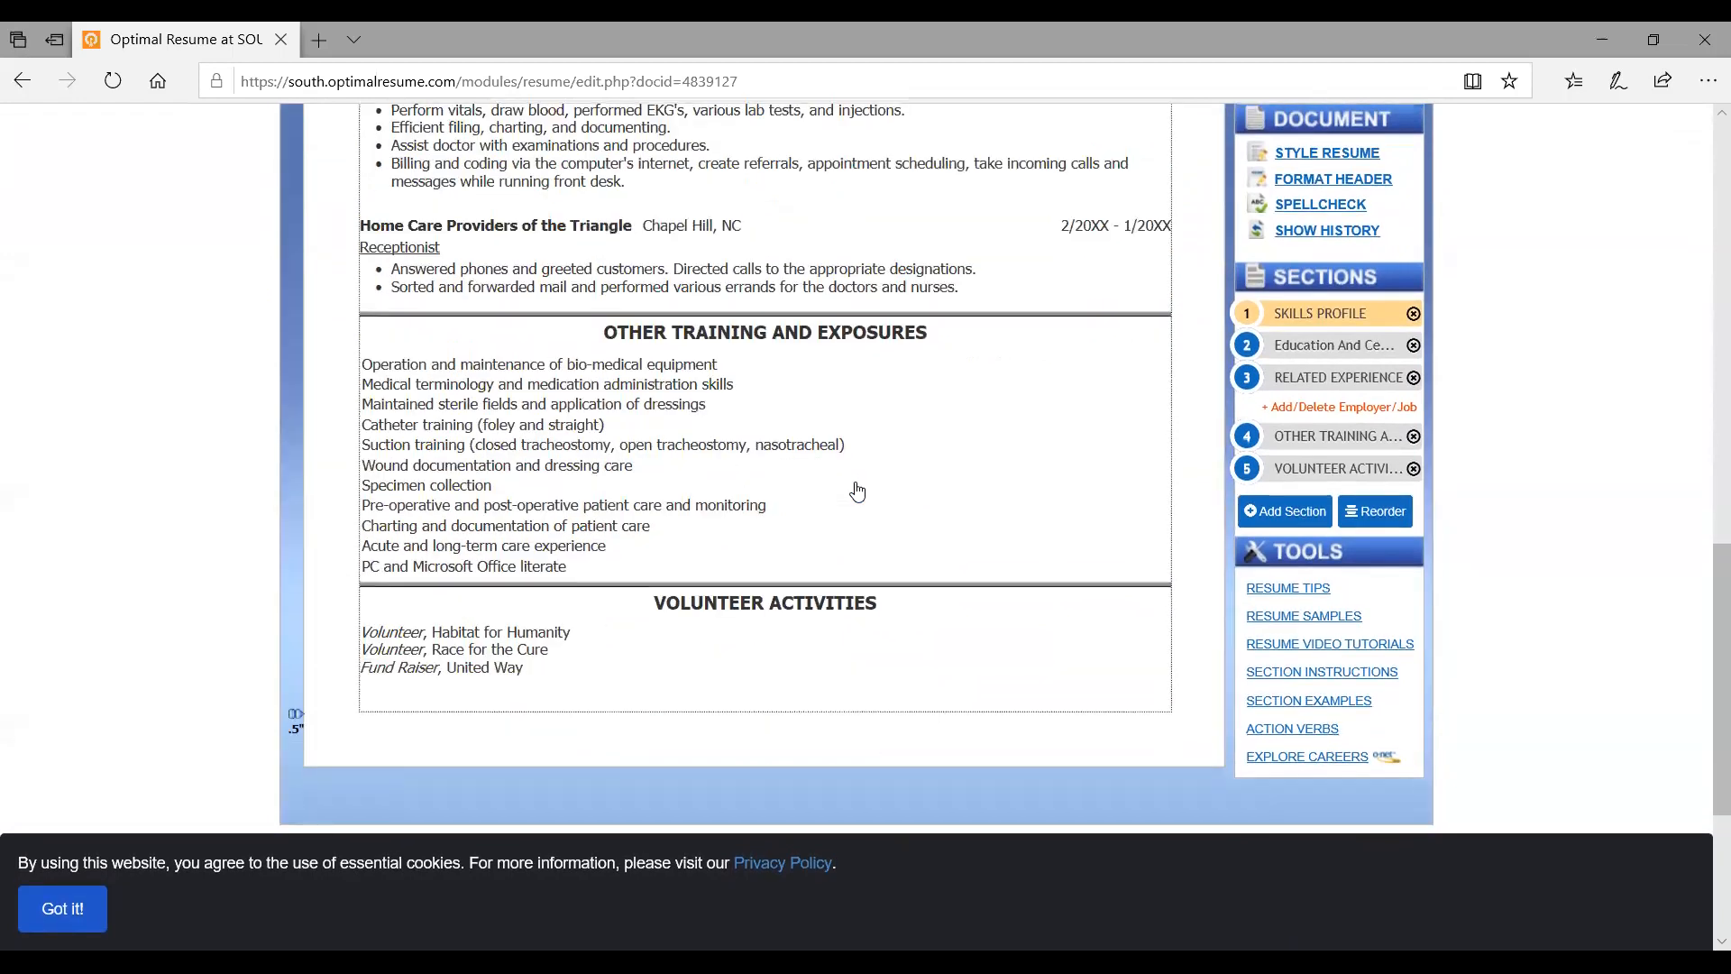
pyautogui.scroll(10, 857, 491)
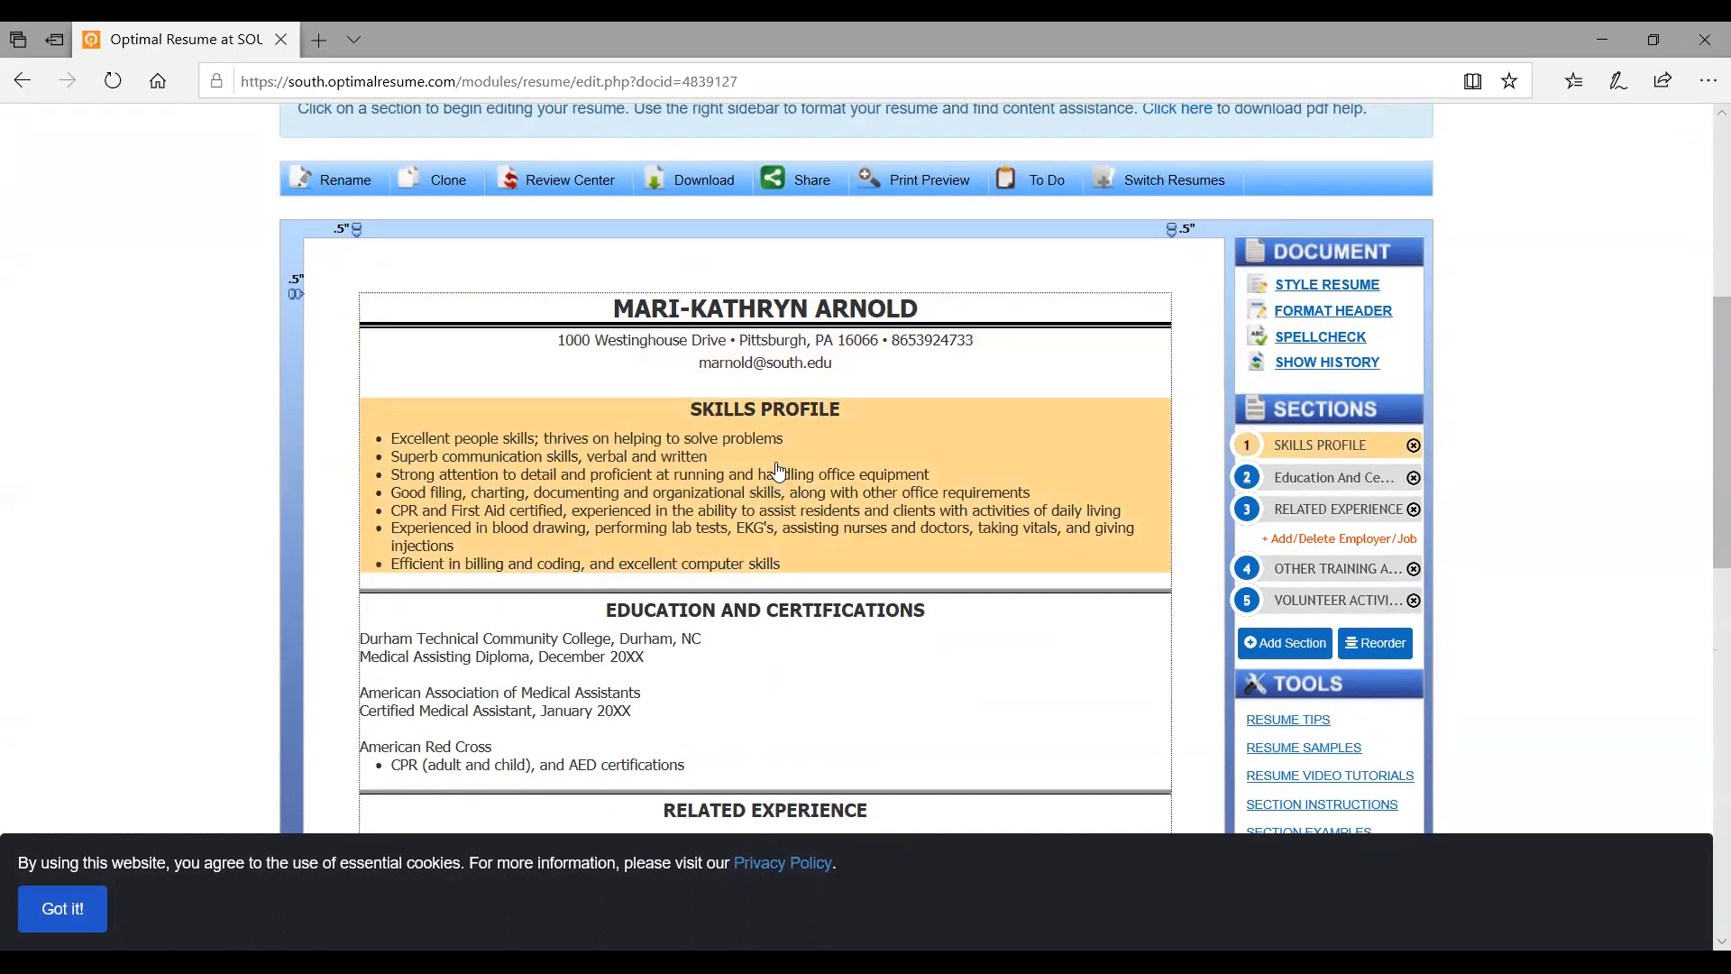
pyautogui.scroll(-1, 778, 470)
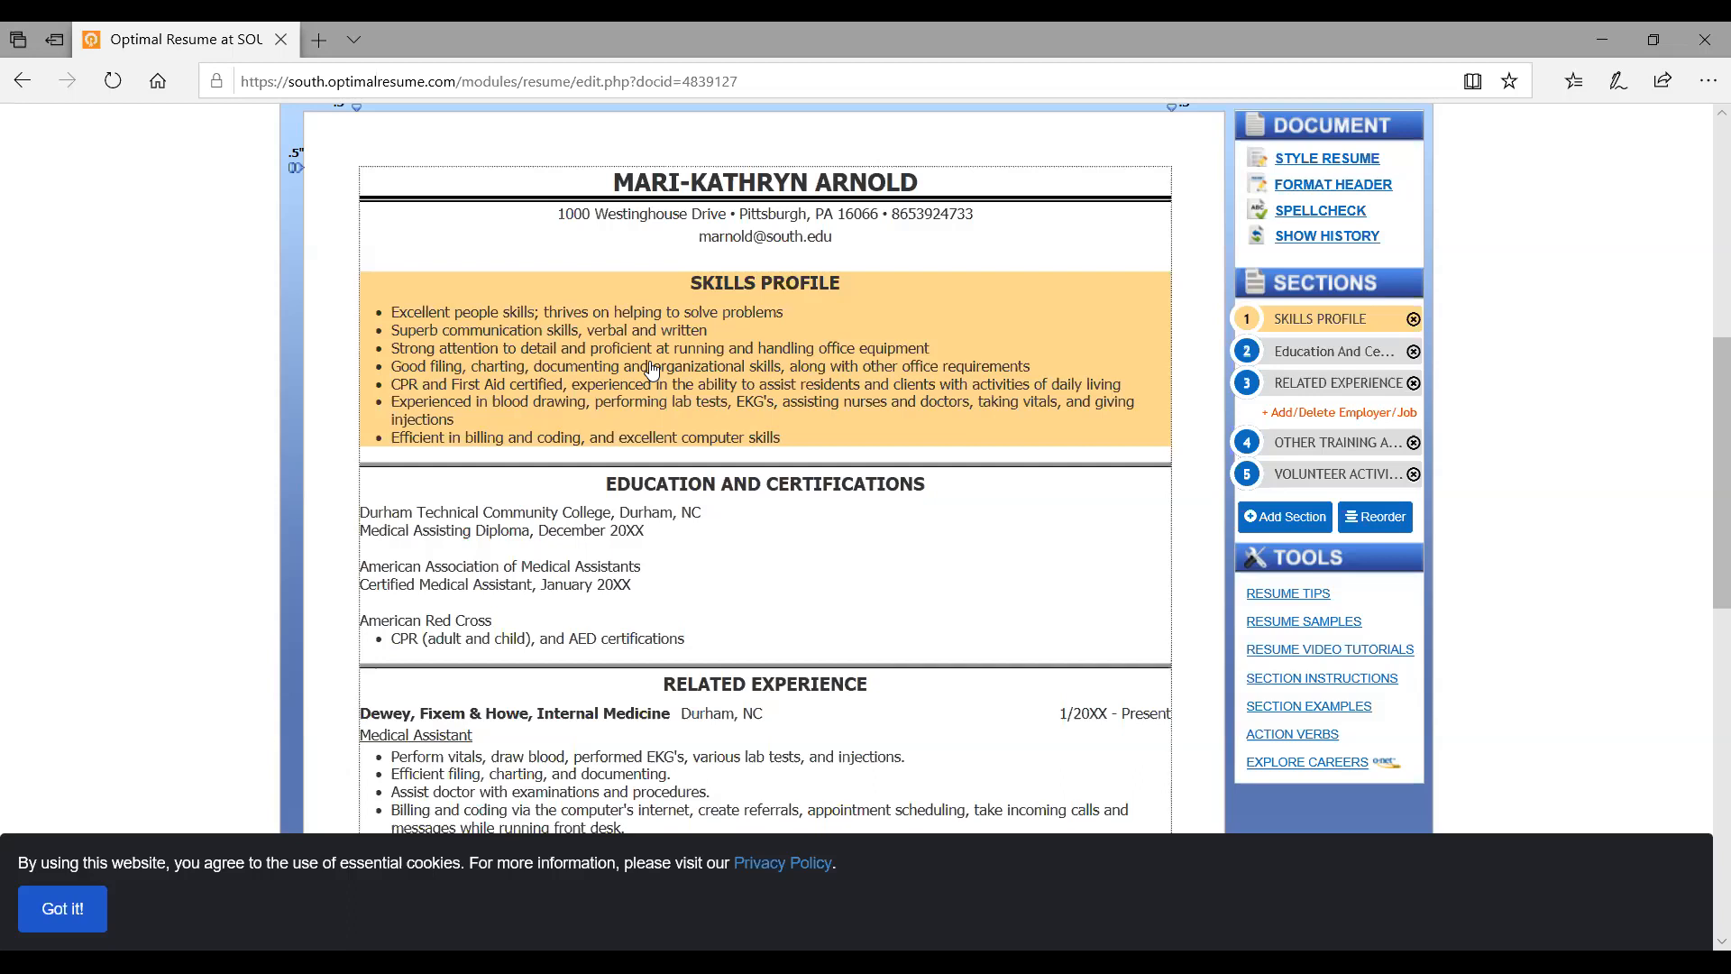
# Shorten the Education And Certifications section name to 'Education' and dismiss the name suggestions
pyautogui.click(616, 523)
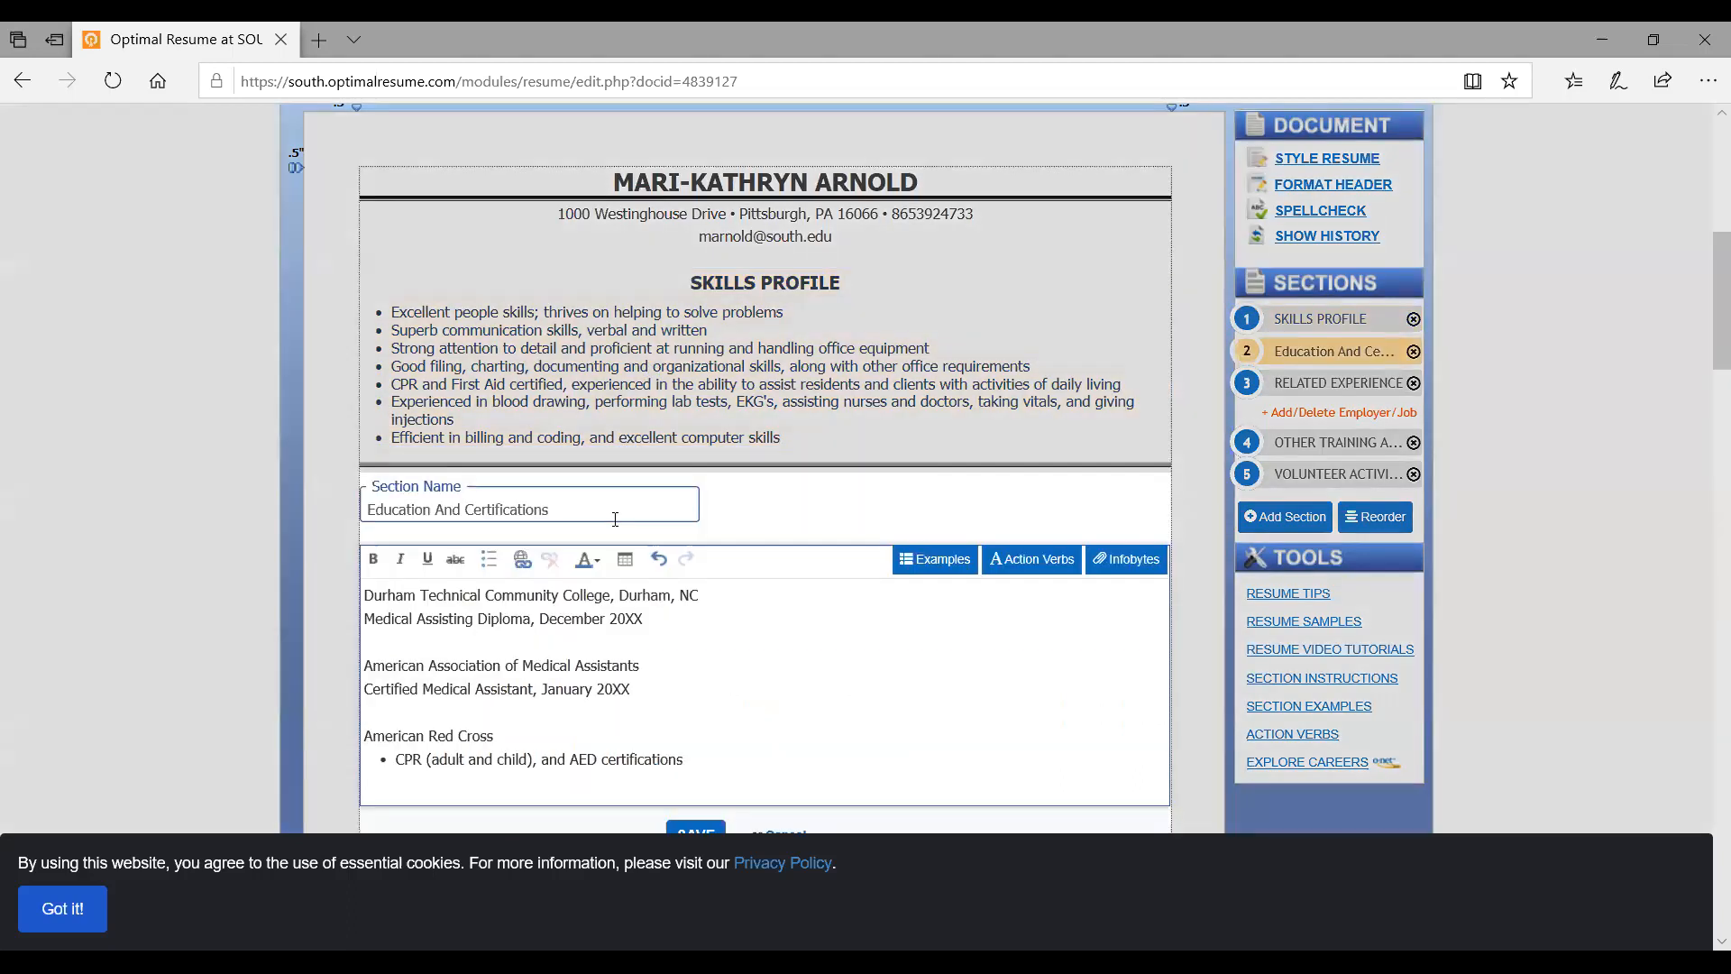
pyautogui.scroll(-2, 617, 531)
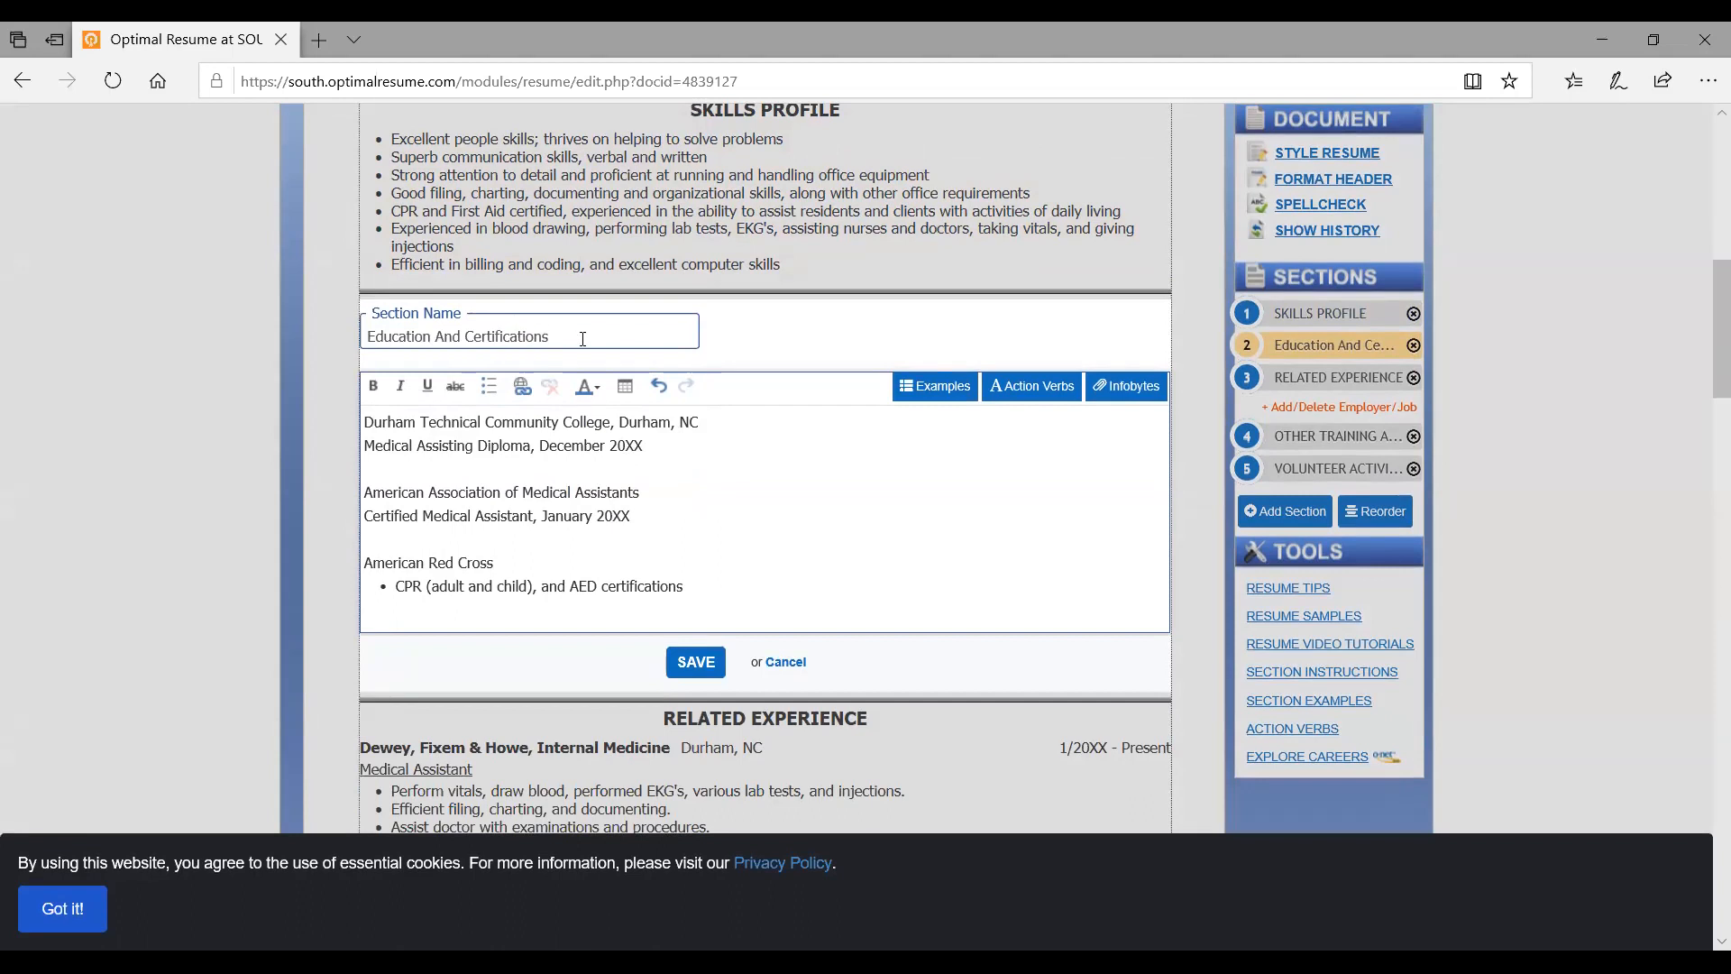
pyautogui.press('BackSpace')
pyautogui.press('BackSpace')
pyautogui.press('BackSpace')
pyautogui.press('BackSpace')
pyautogui.press('BackSpace')
pyautogui.press('BackSpace')
pyautogui.press('BackSpace')
pyautogui.press('BackSpace')
pyautogui.press('BackSpace')
pyautogui.press('BackSpace')
pyautogui.press('BackSpace')
pyautogui.press('BackSpace')
pyautogui.press('BackSpace')
pyautogui.press('BackSpace')
pyautogui.press('BackSpace')
pyautogui.press('BackSpace')
pyautogui.press('BackSpace')
pyautogui.press('BackSpace')
pyautogui.press('BackSpace')
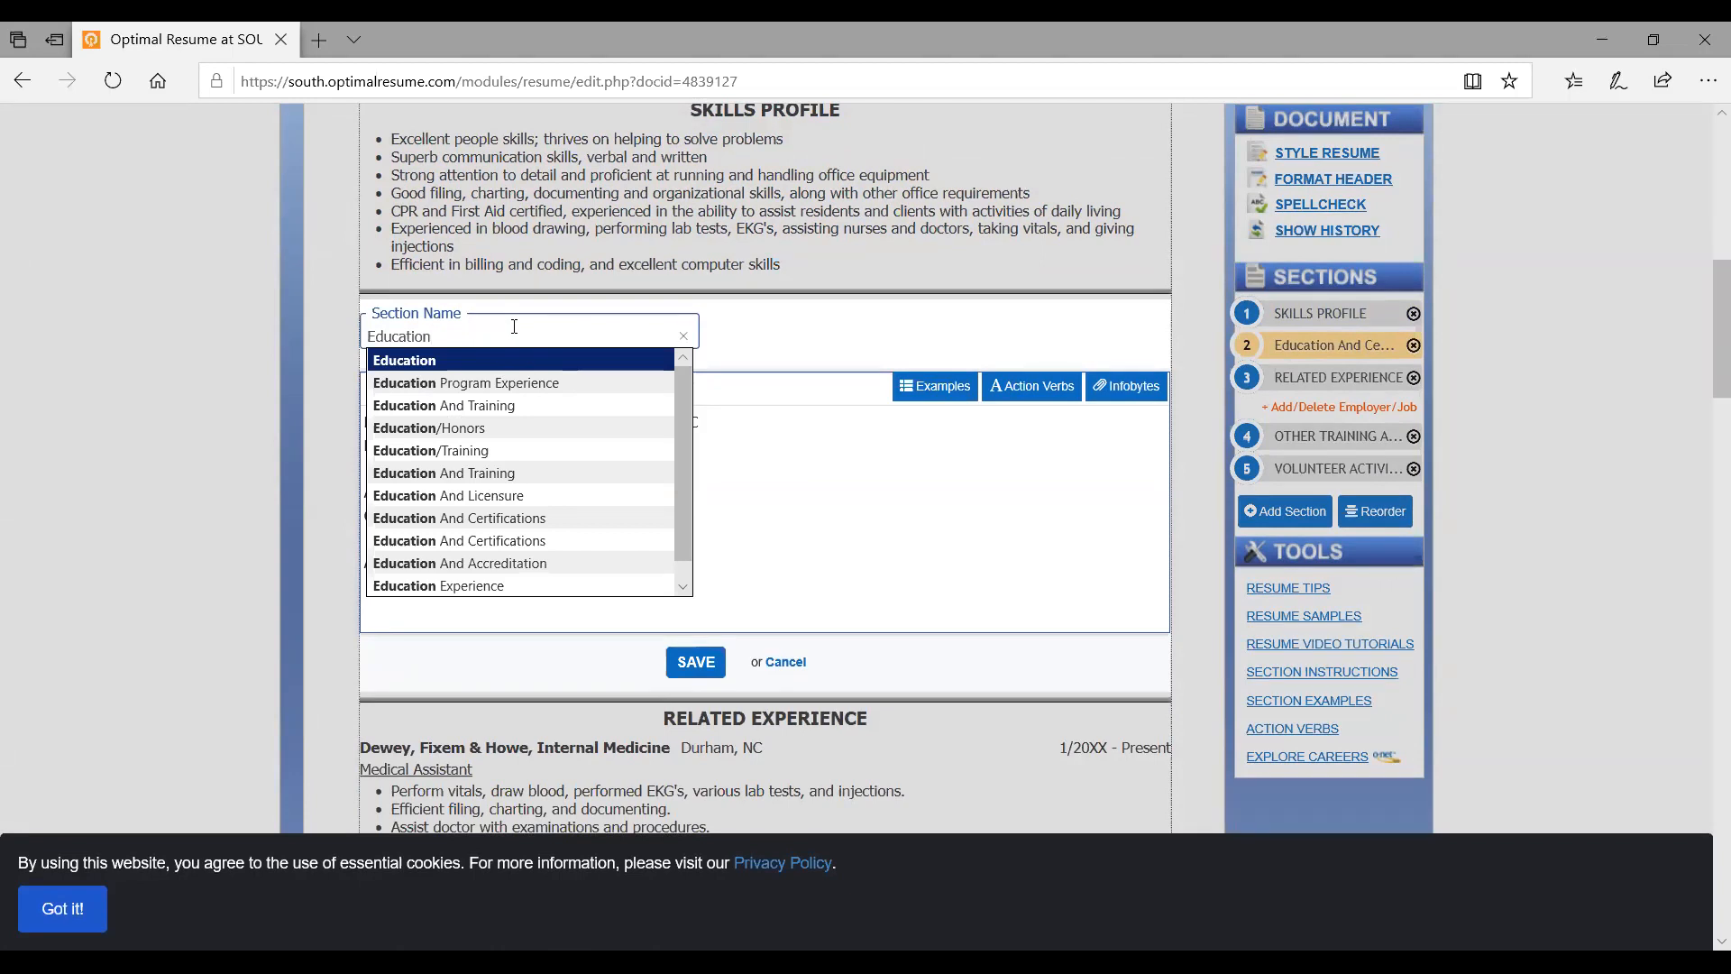
pyautogui.click(885, 483)
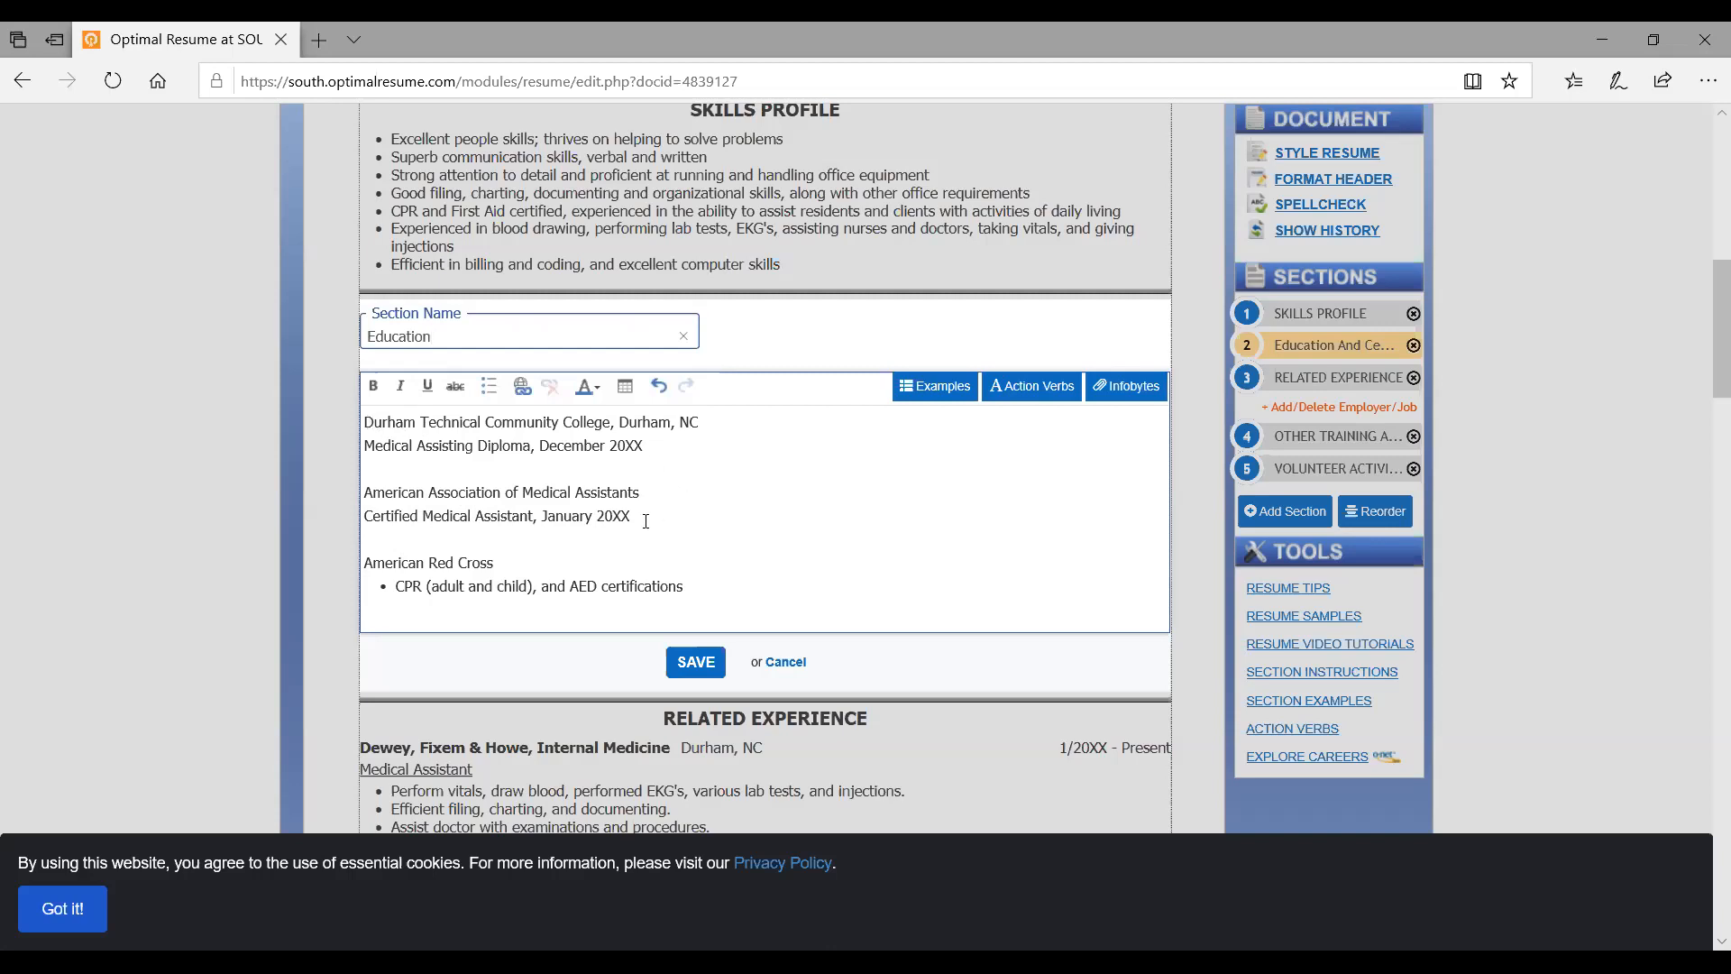
# Delete the certification lines and change the school to South College in Knoxville, TN
pyautogui.moveTo(735, 586); pyautogui.dragTo(345, 471)
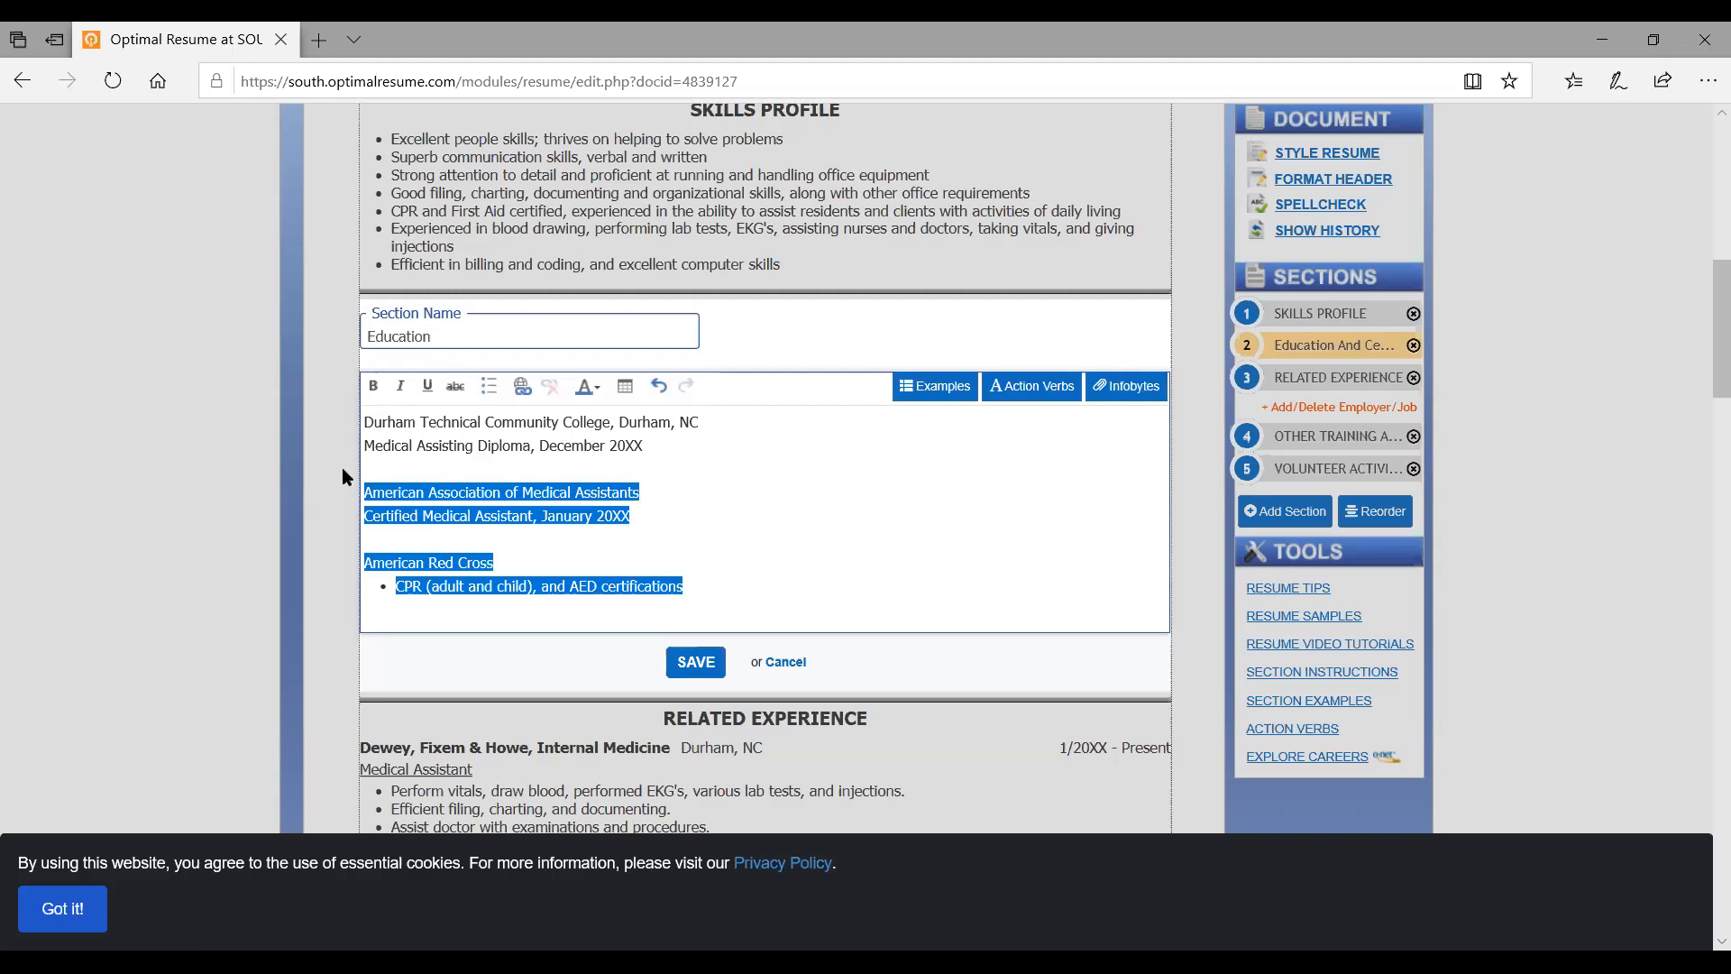
pyautogui.press('BackSpace')
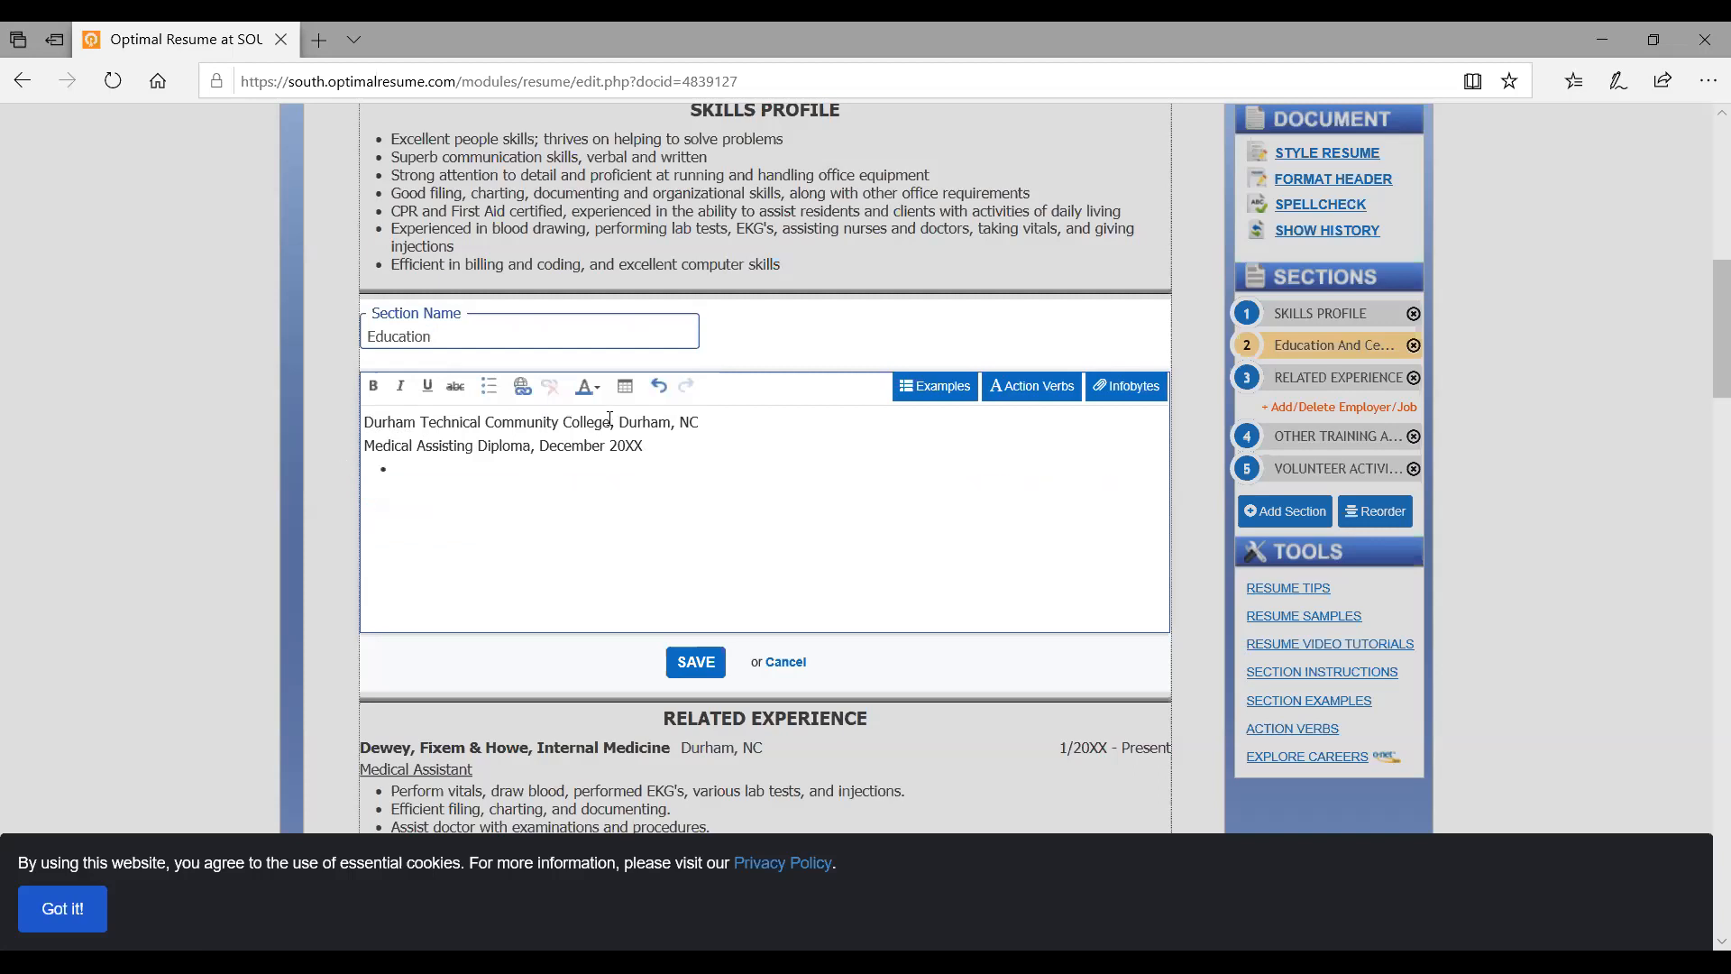
pyautogui.moveTo(619, 418); pyautogui.dragTo(278, 414)
pyautogui.write('South College')
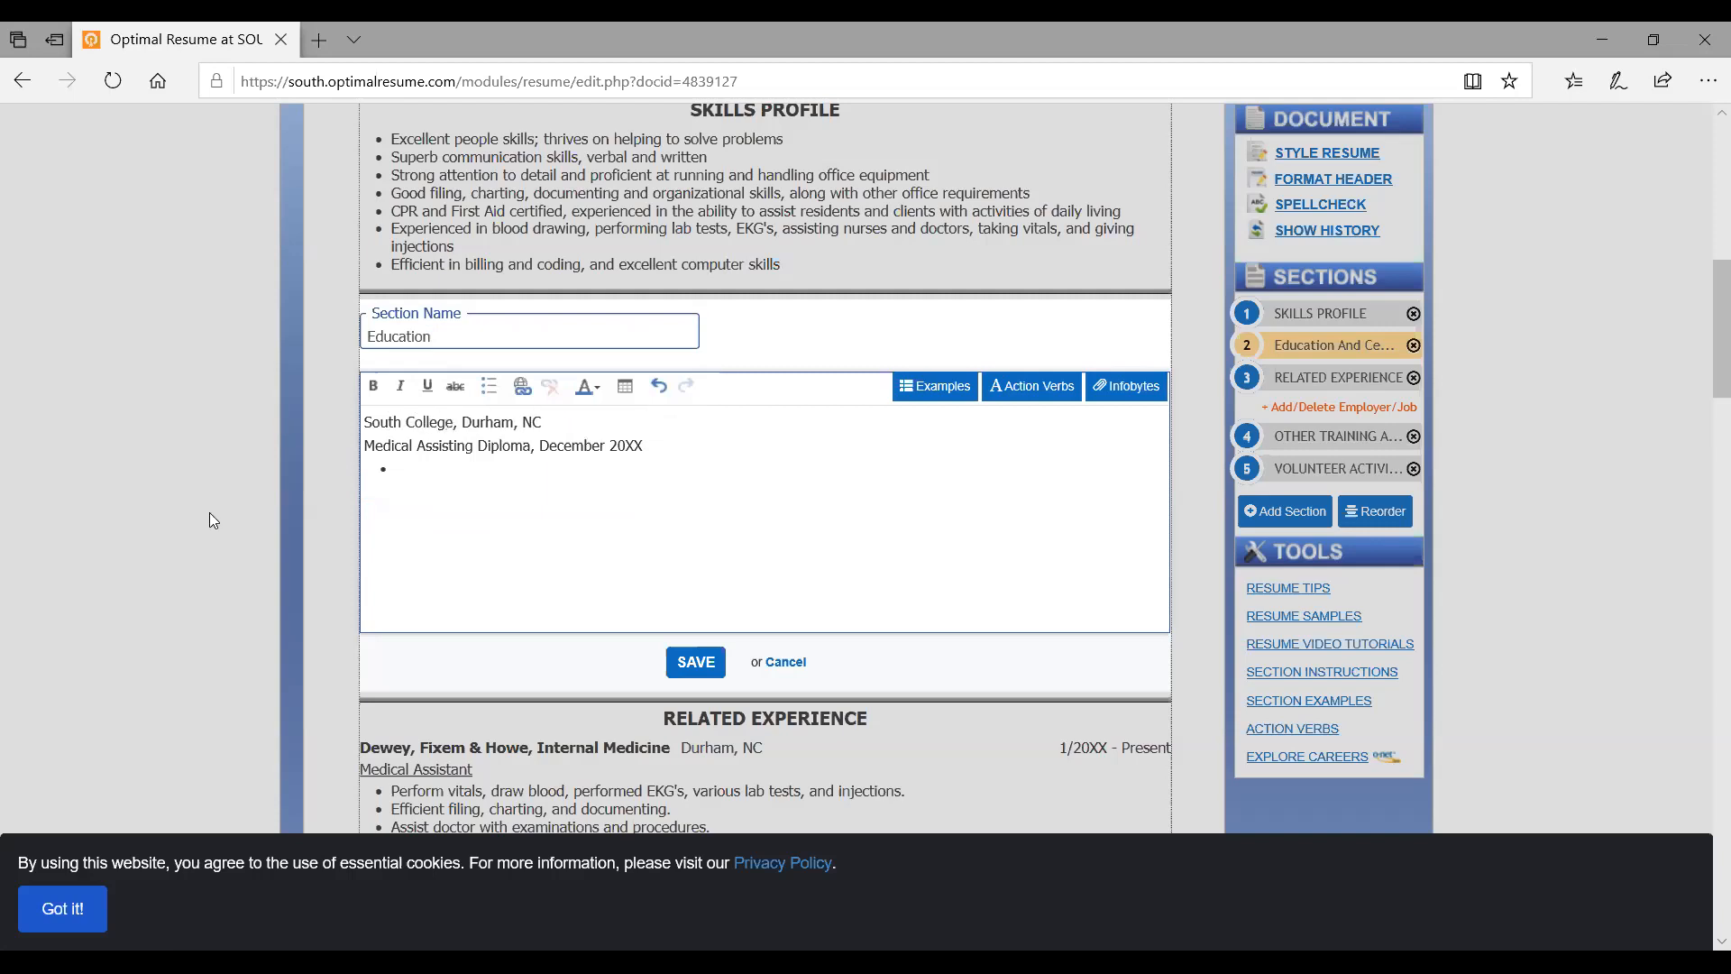
pyautogui.moveTo(547, 422); pyautogui.dragTo(465, 424)
pyautogui.write('Knoxville, TN')
# Replace the diploma with 'Associate of Science in Health Science (Pre-Nursing)' and save the section
pyautogui.moveTo(681, 451); pyautogui.dragTo(311, 454)
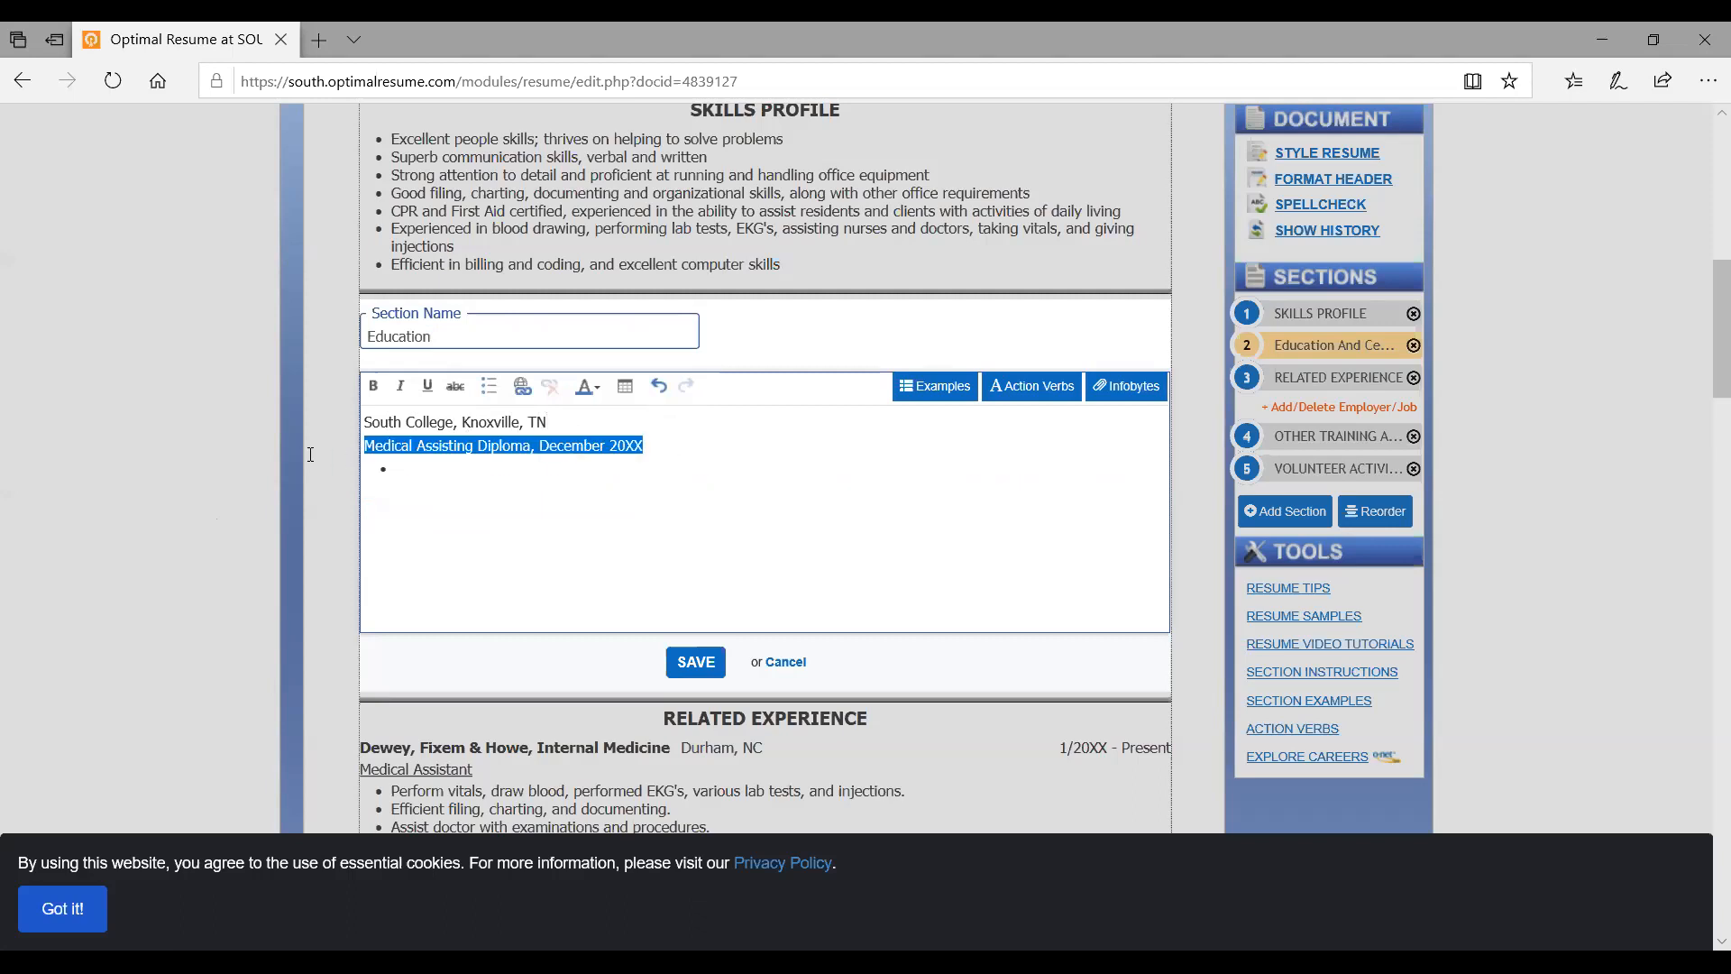
pyautogui.press('BackSpace')
pyautogui.write('Associate of Science in Health Science (Pre-Nursing)')
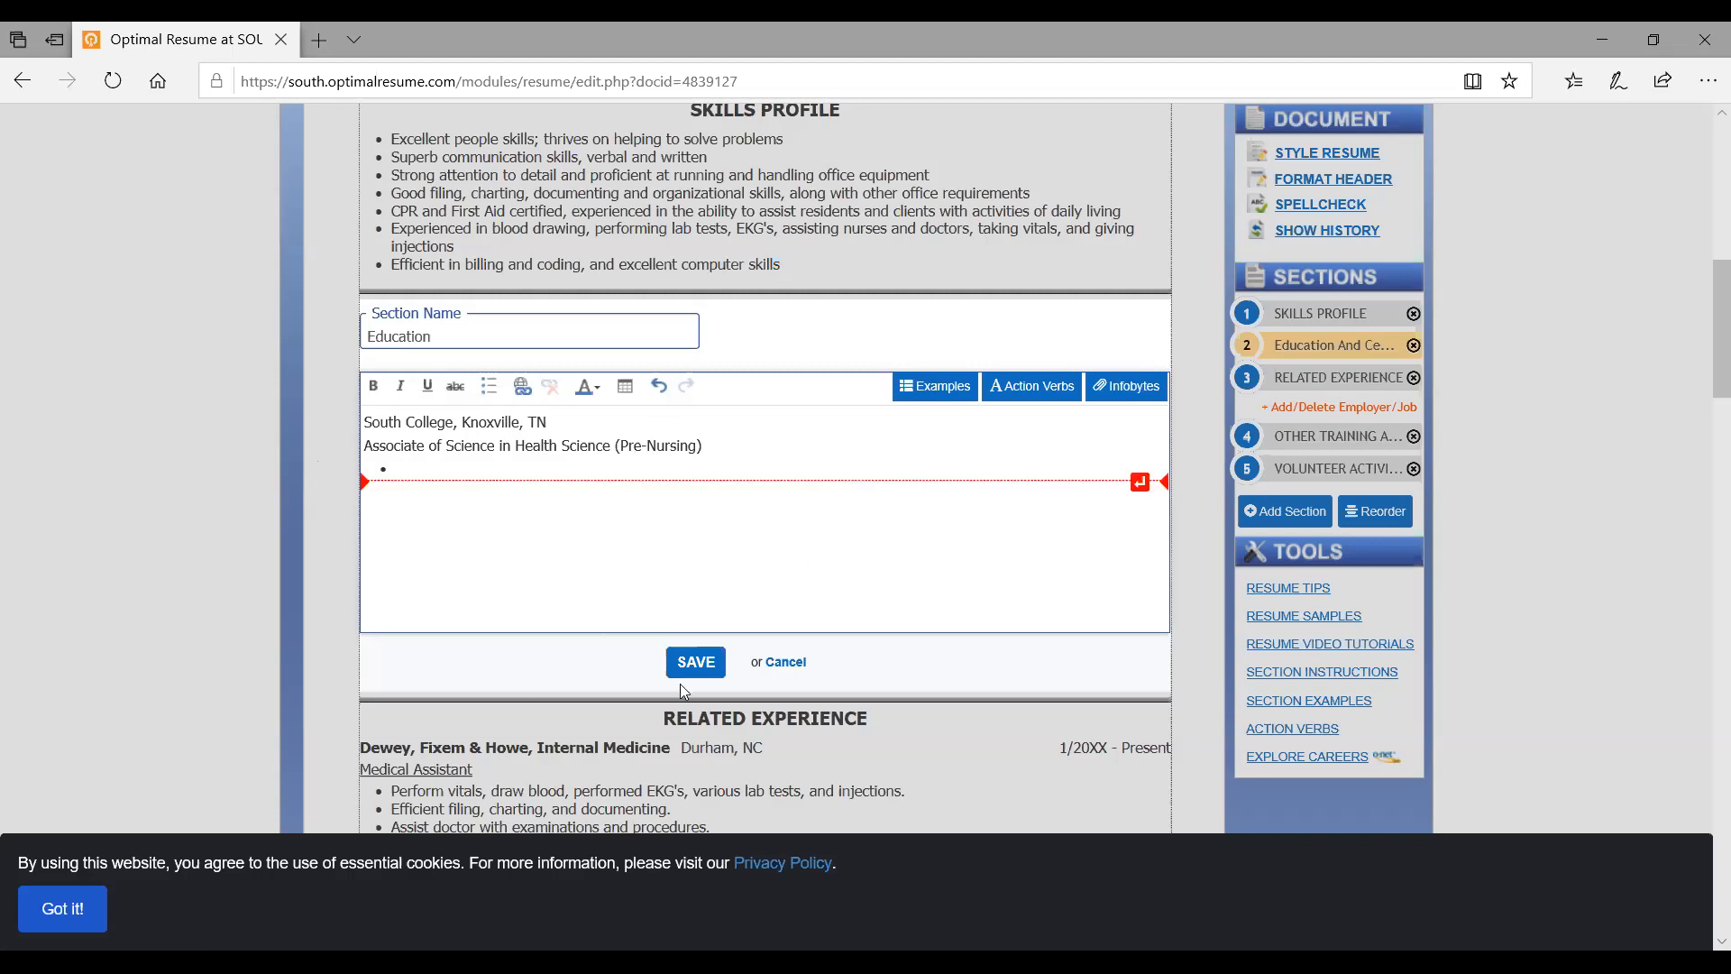
pyautogui.click(699, 664)
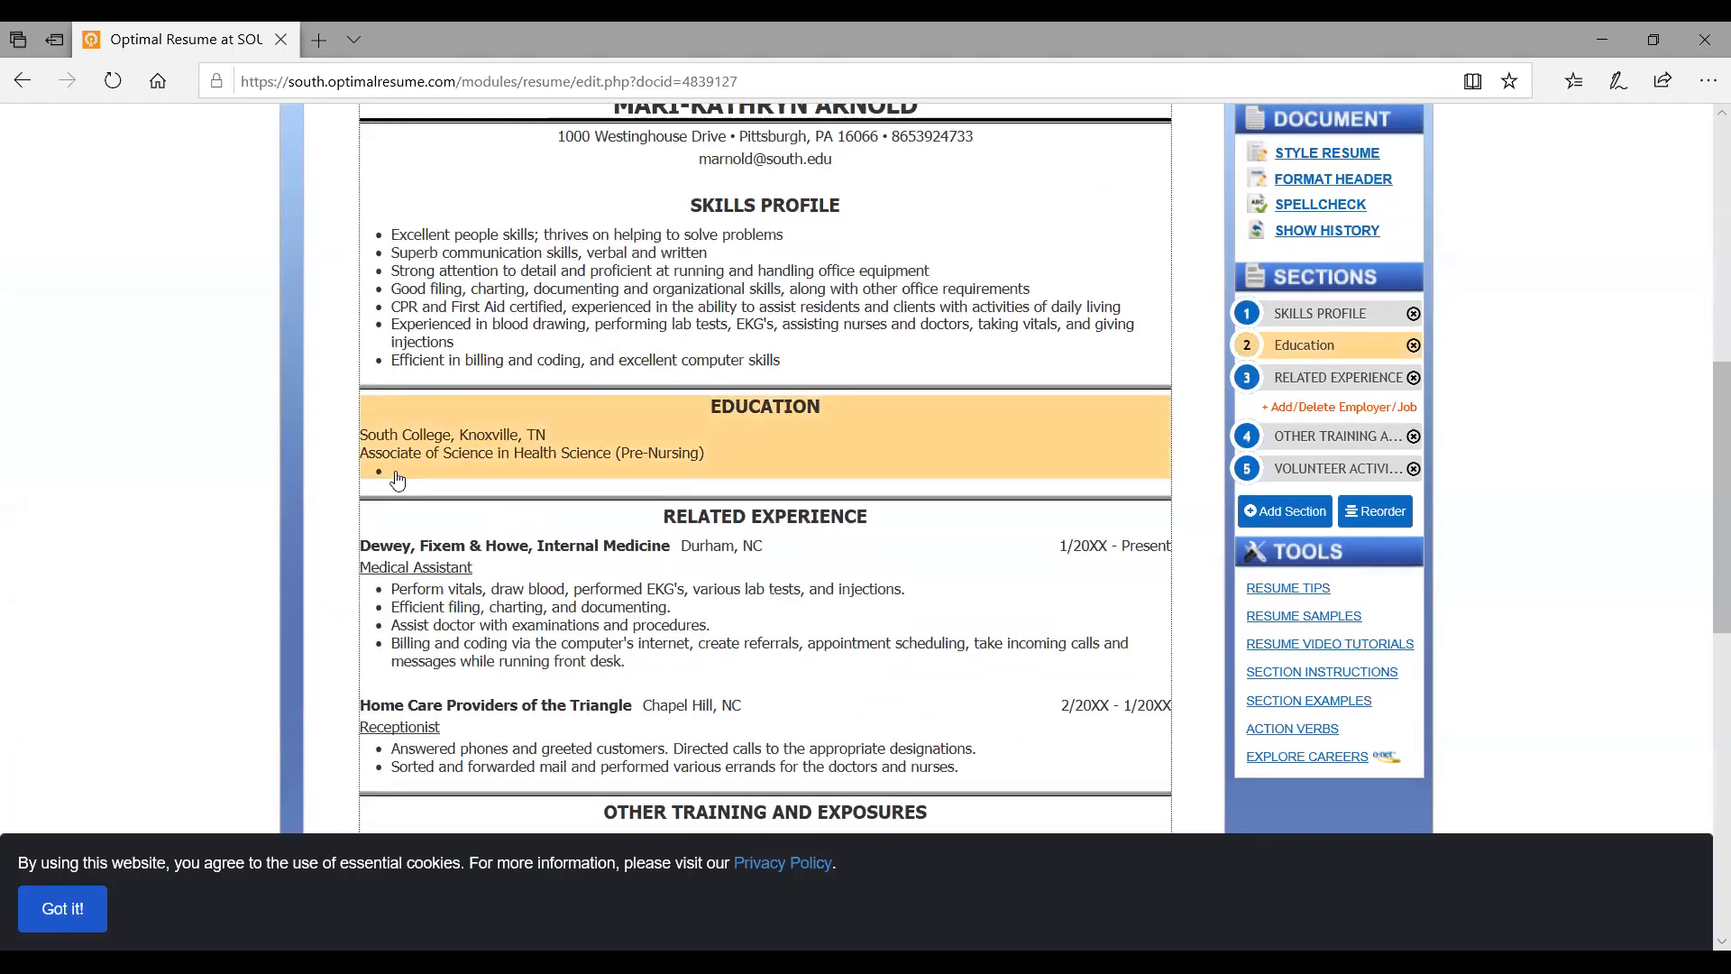
# Delete the empty bullet from the Education section and save it
pyautogui.click(398, 481)
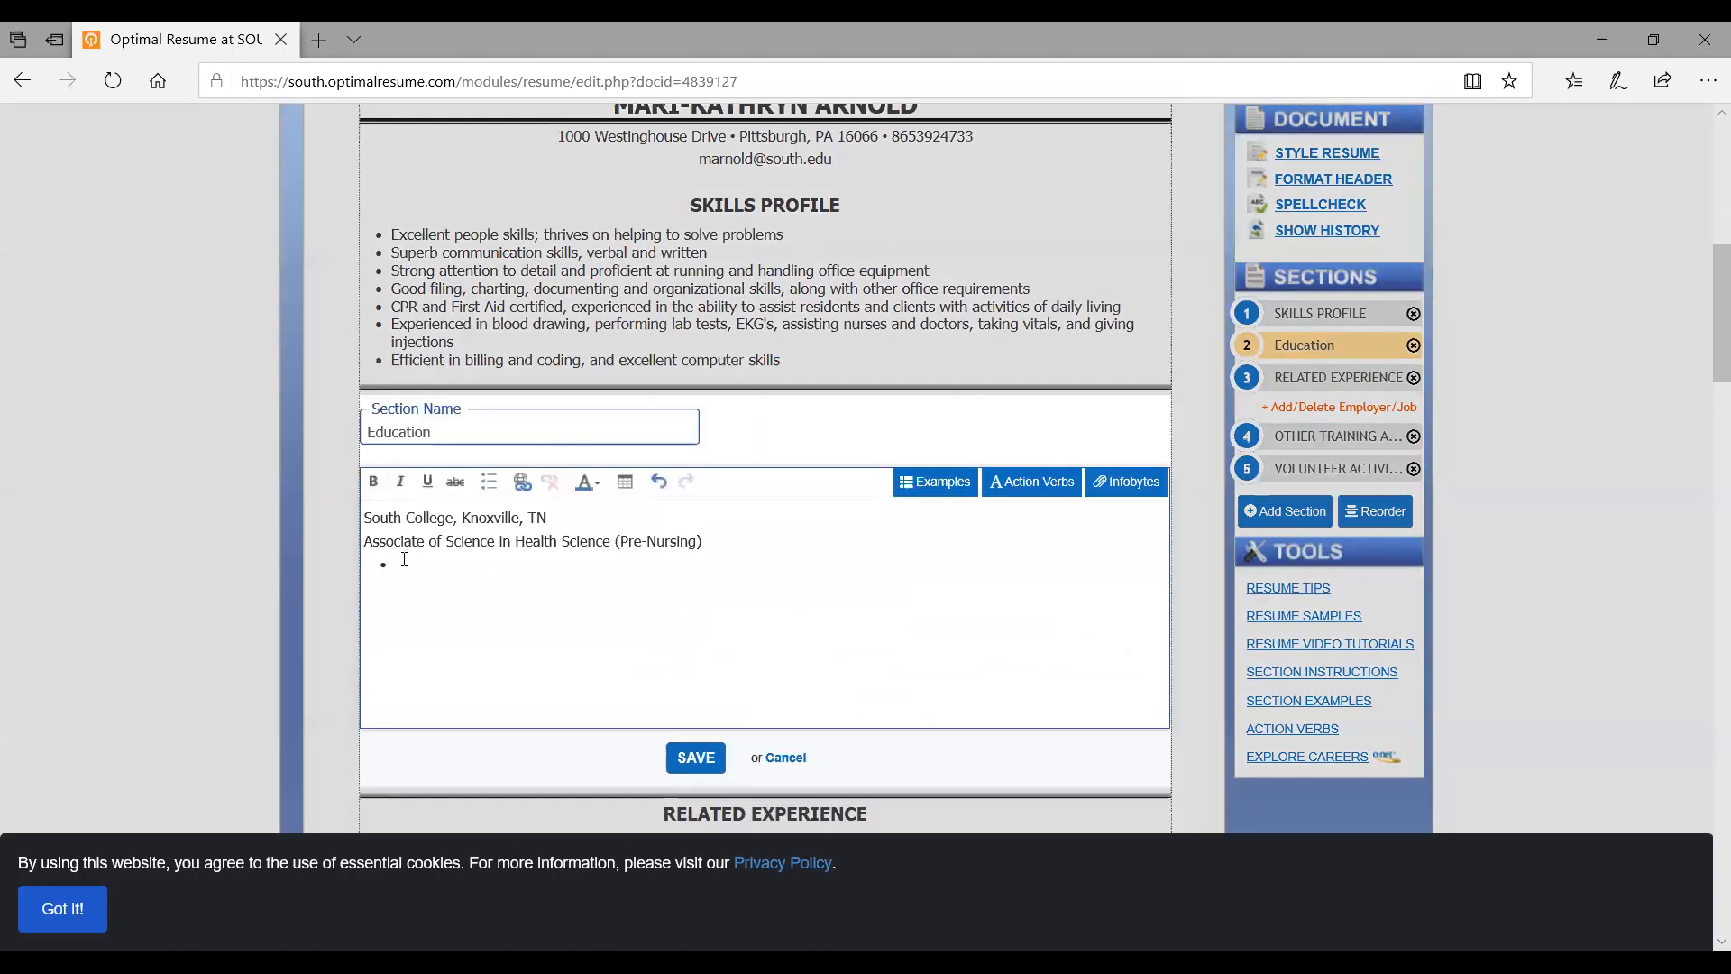
pyautogui.press('BackSpace')
pyautogui.click(690, 759)
pyautogui.scroll(-10, 690, 756)
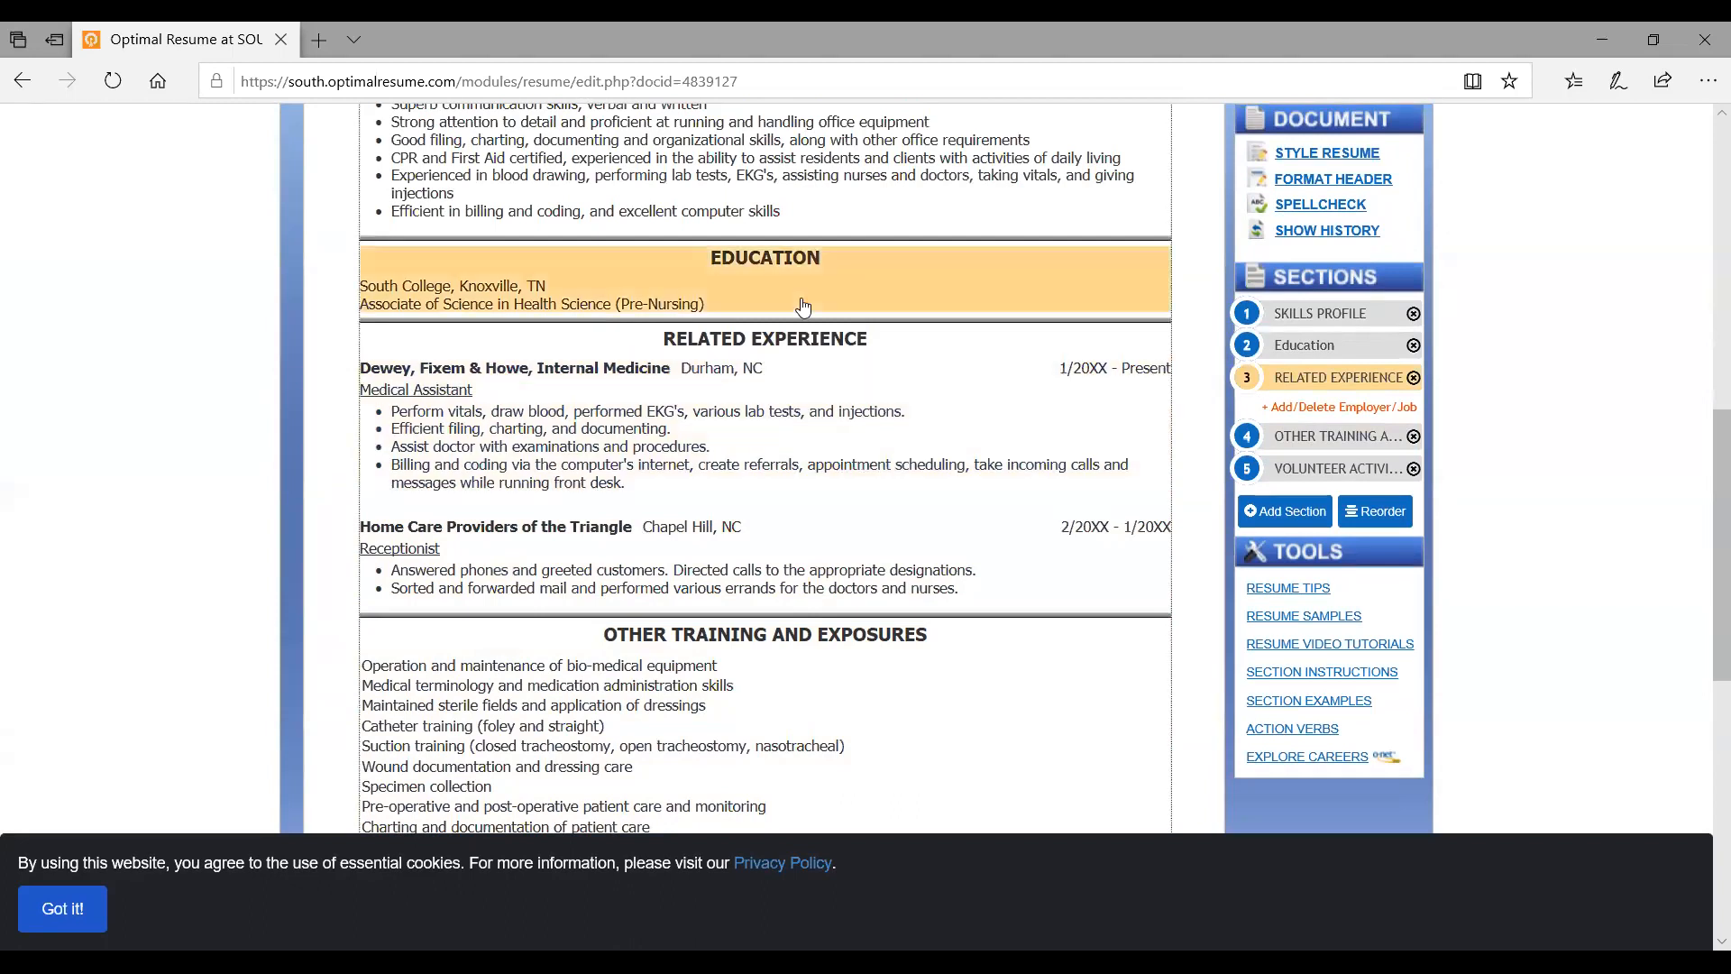
# Open the Dewey, Fixem & Howe job entry and save it unchanged
pyautogui.click(769, 376)
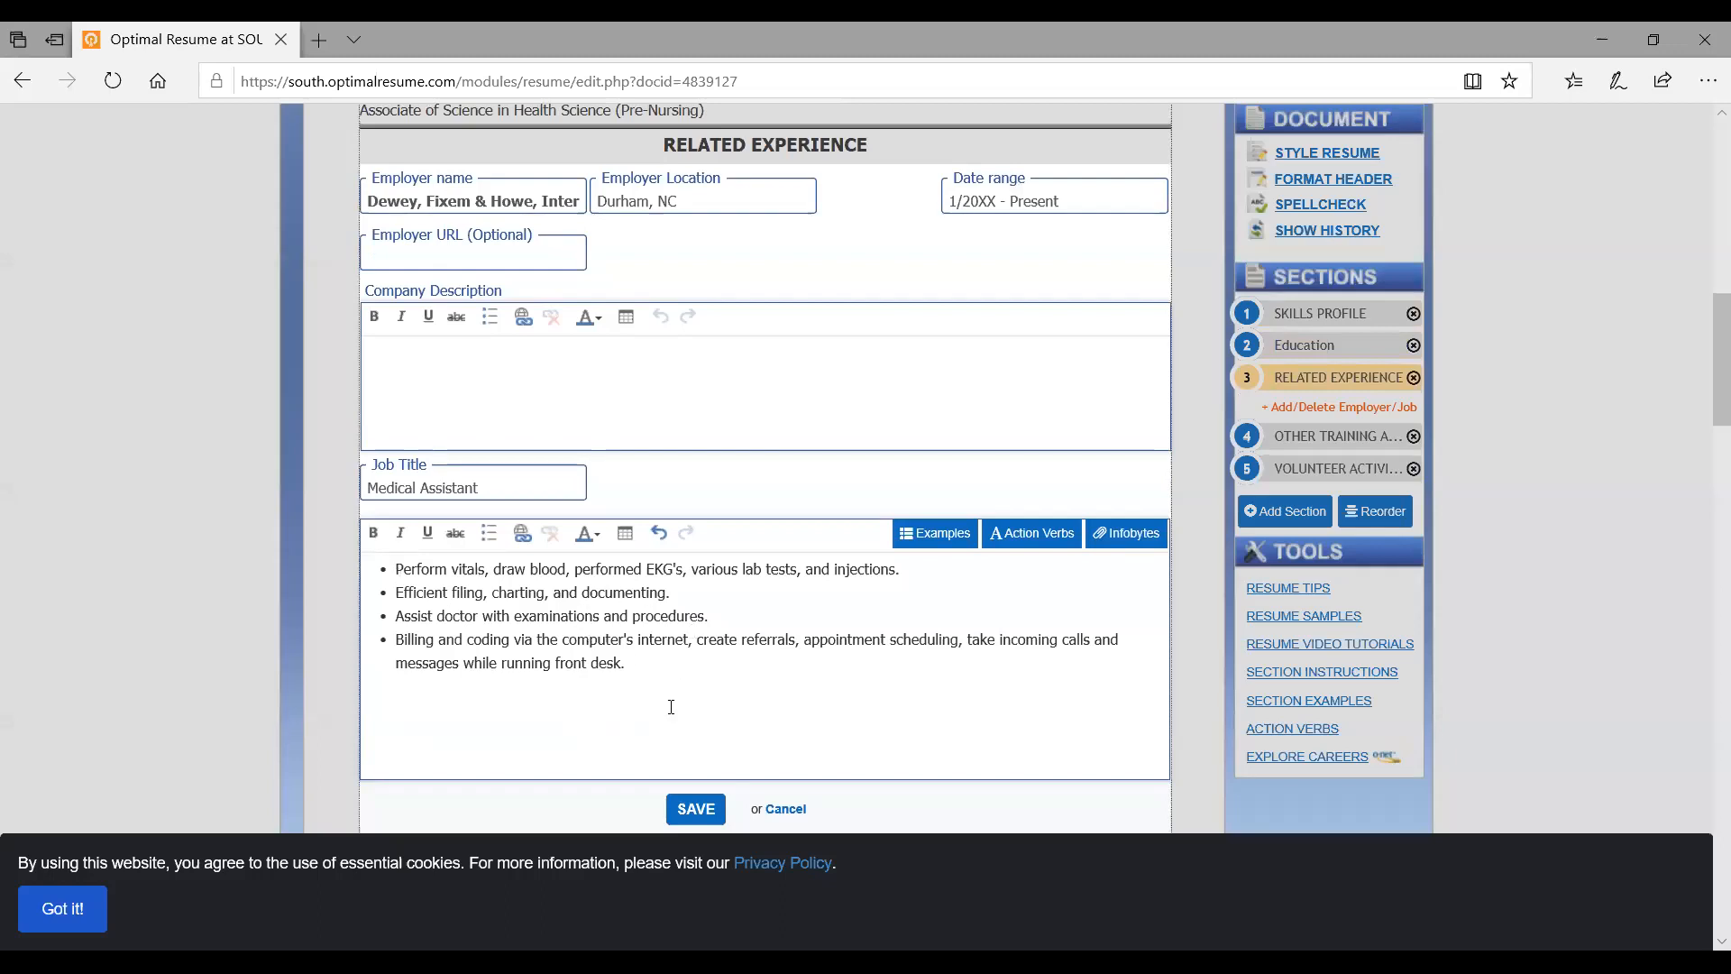
pyautogui.scroll(-3, 670, 706)
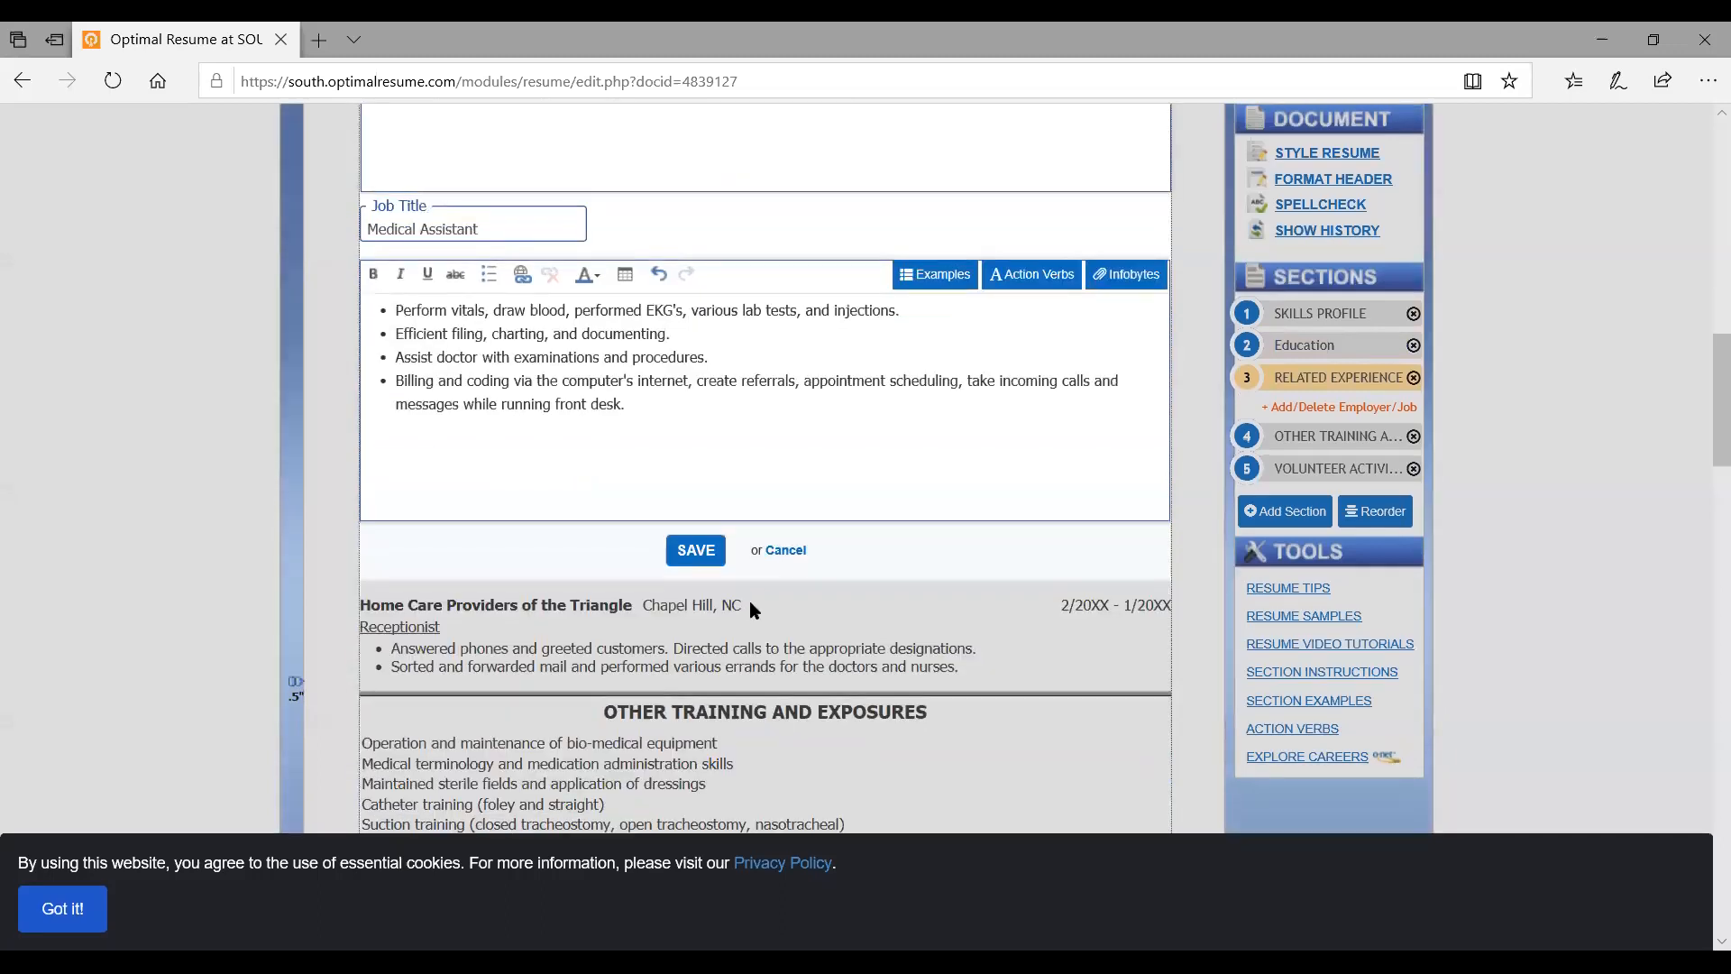
pyautogui.click(695, 551)
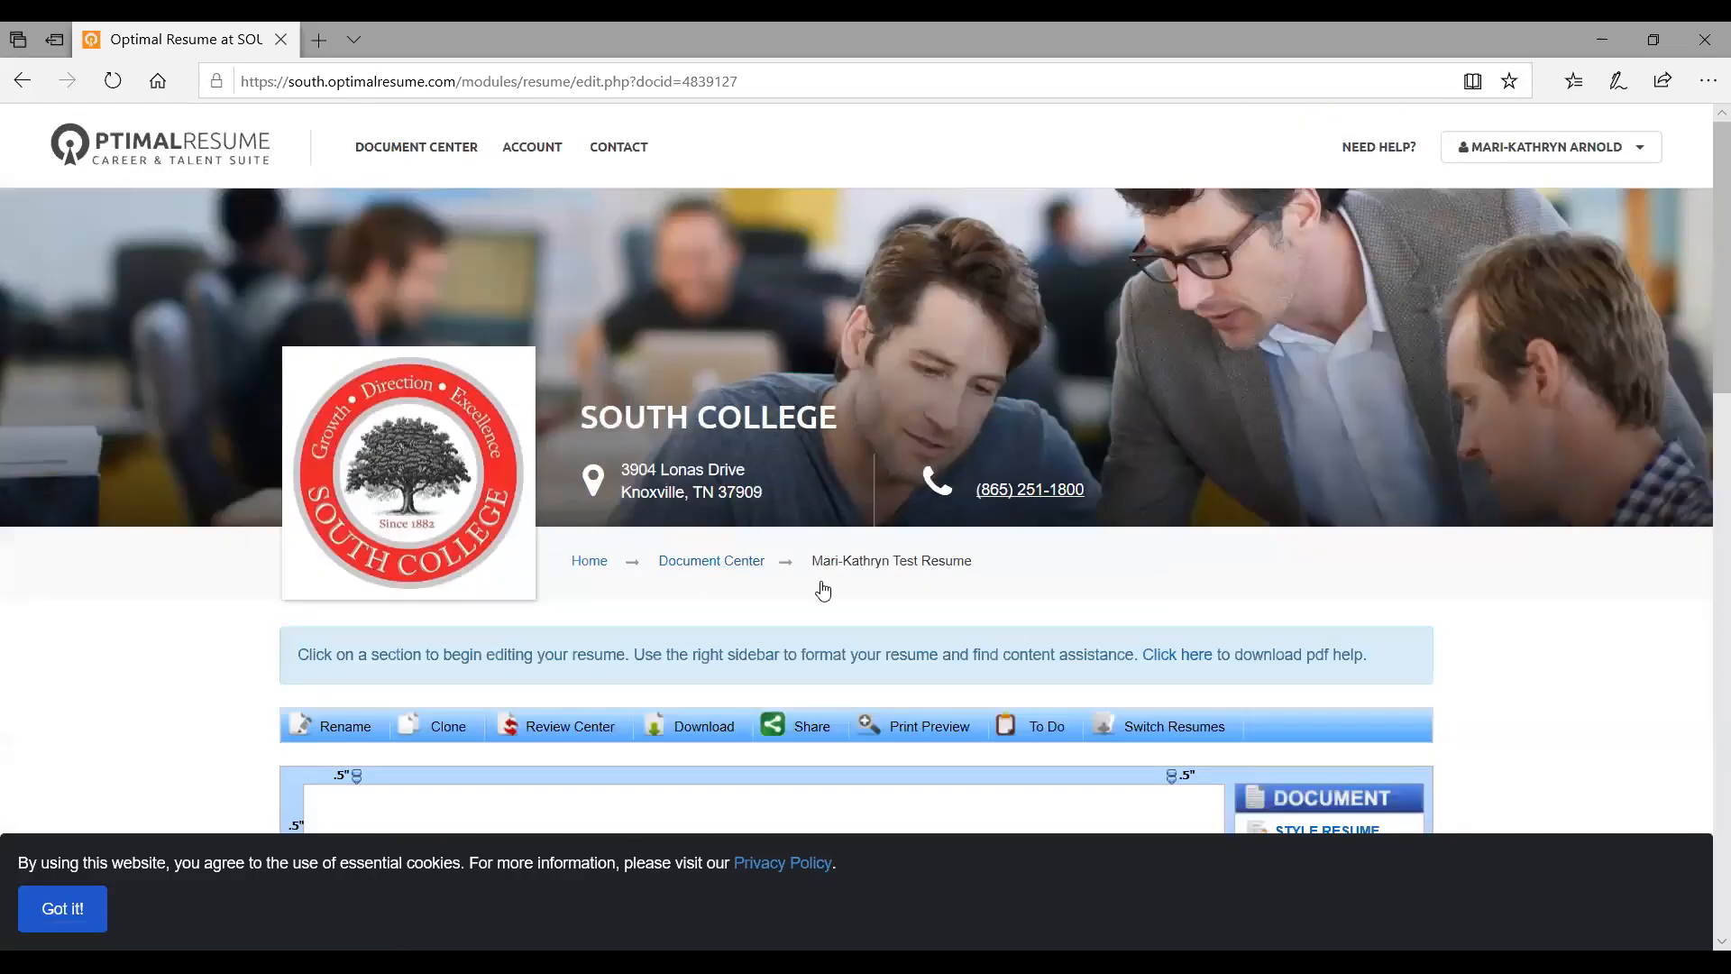
pyautogui.scroll(-3, 822, 589)
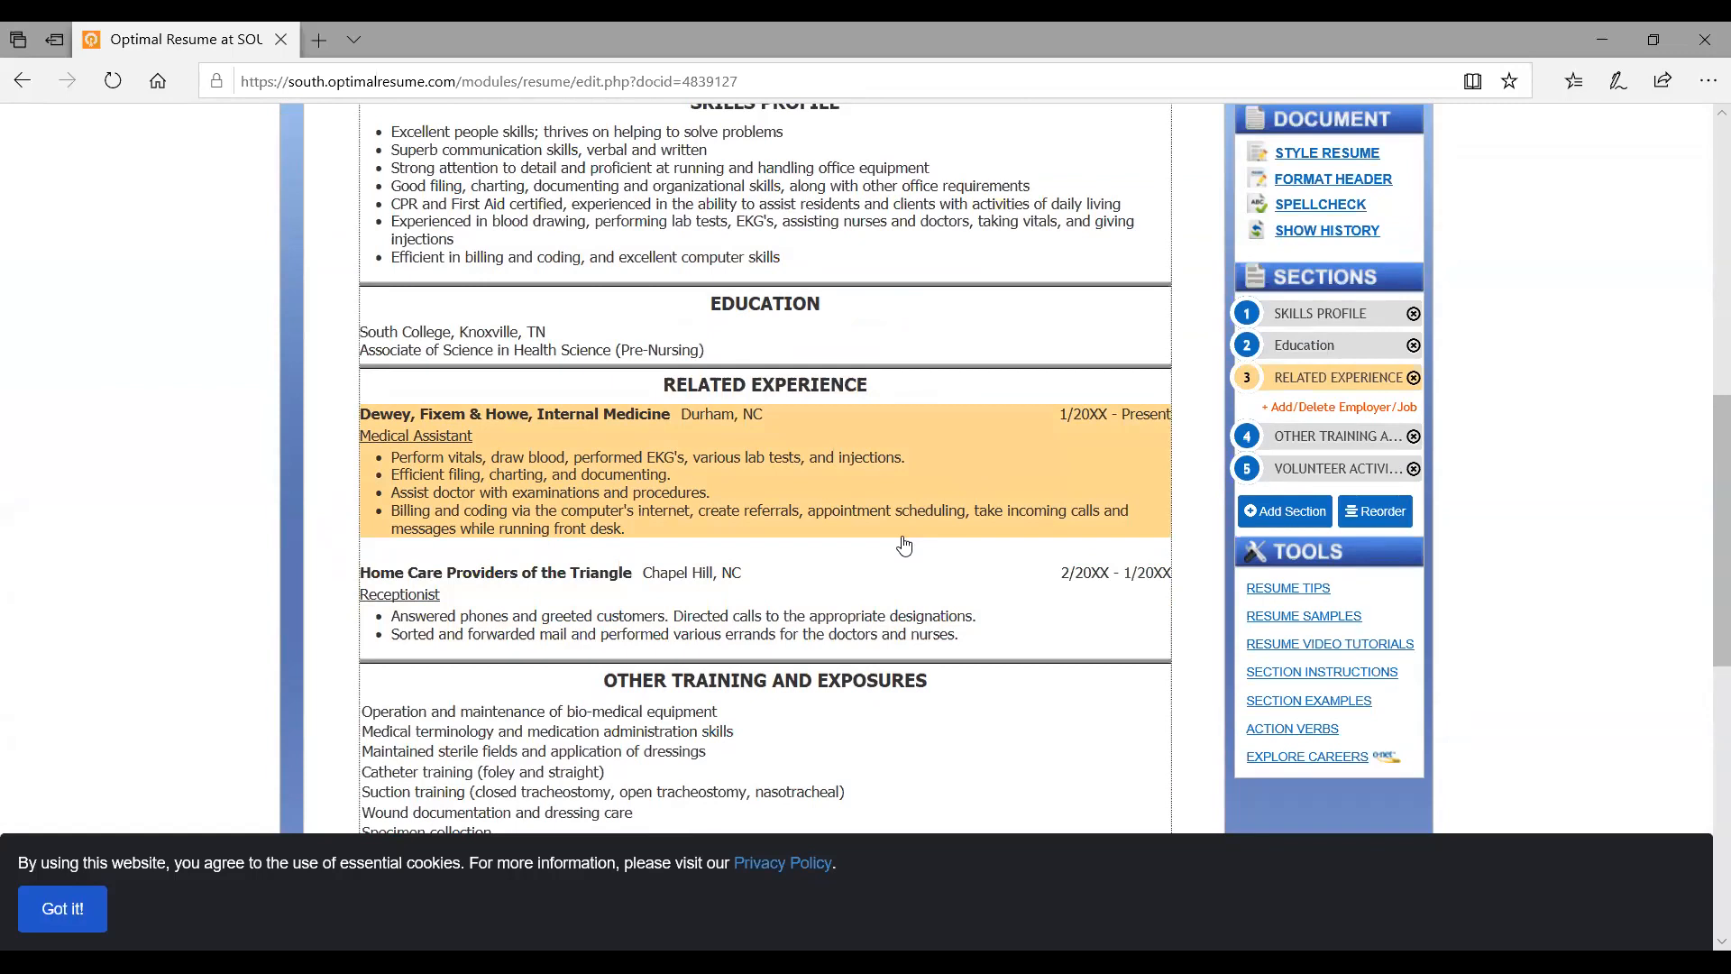
pyautogui.scroll(-2, 904, 544)
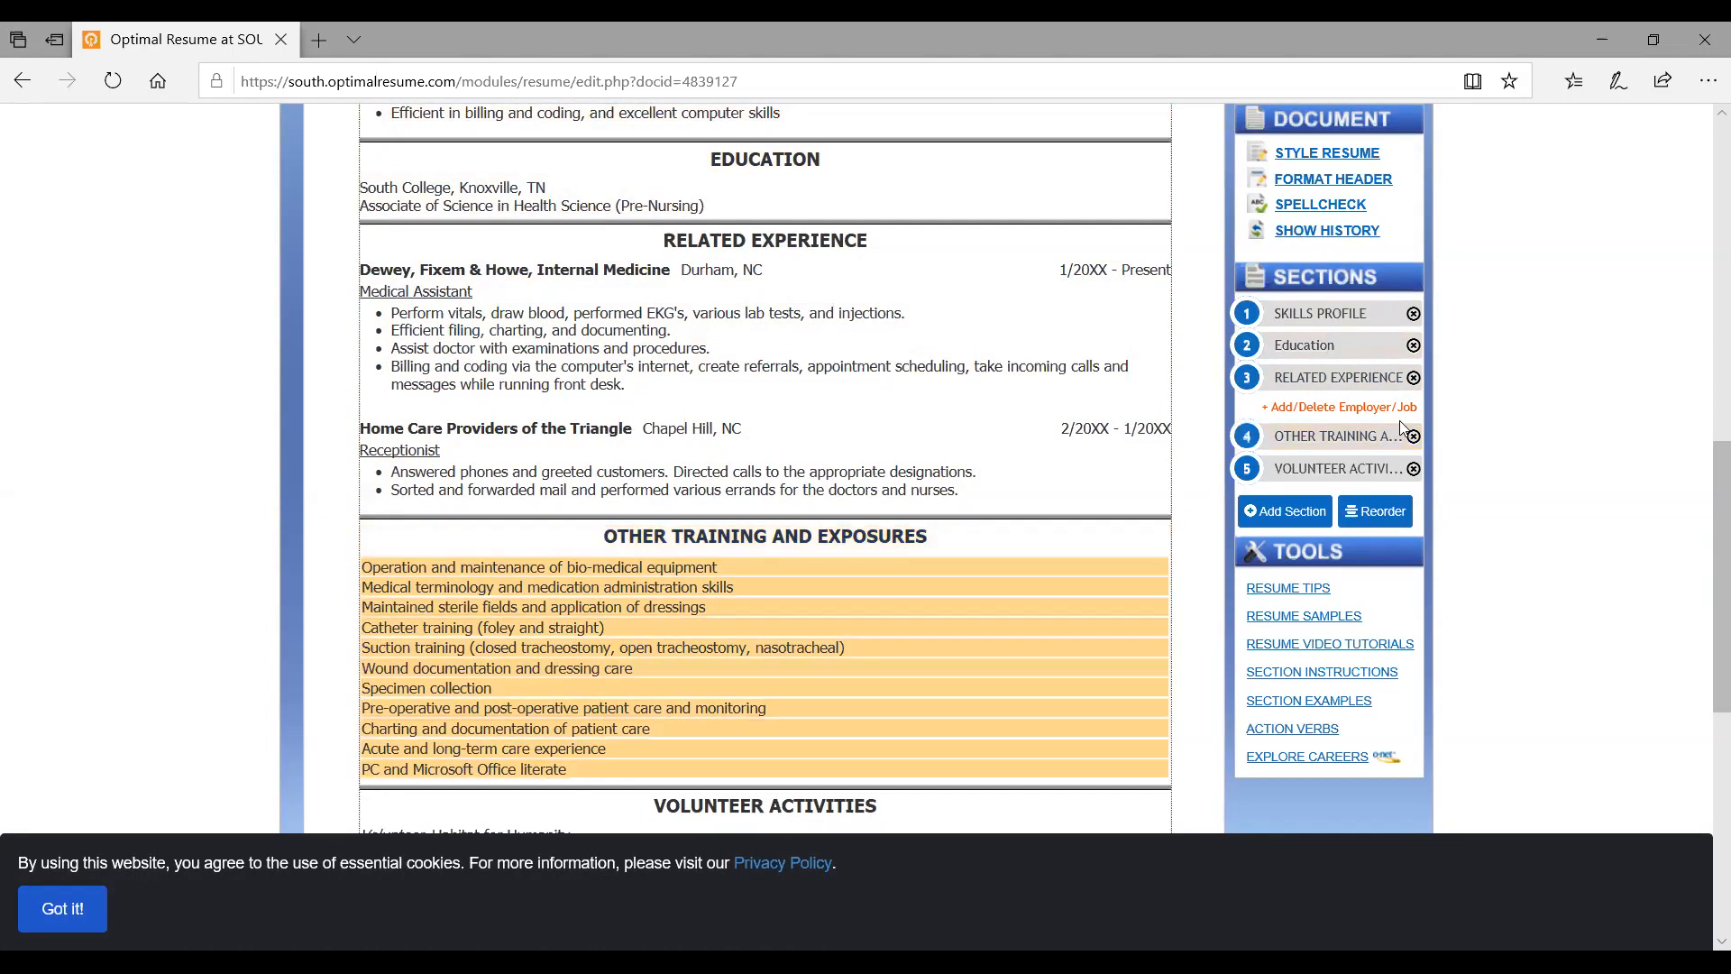
pyautogui.scroll(1, 1399, 420)
pyautogui.scroll(-1, 1399, 420)
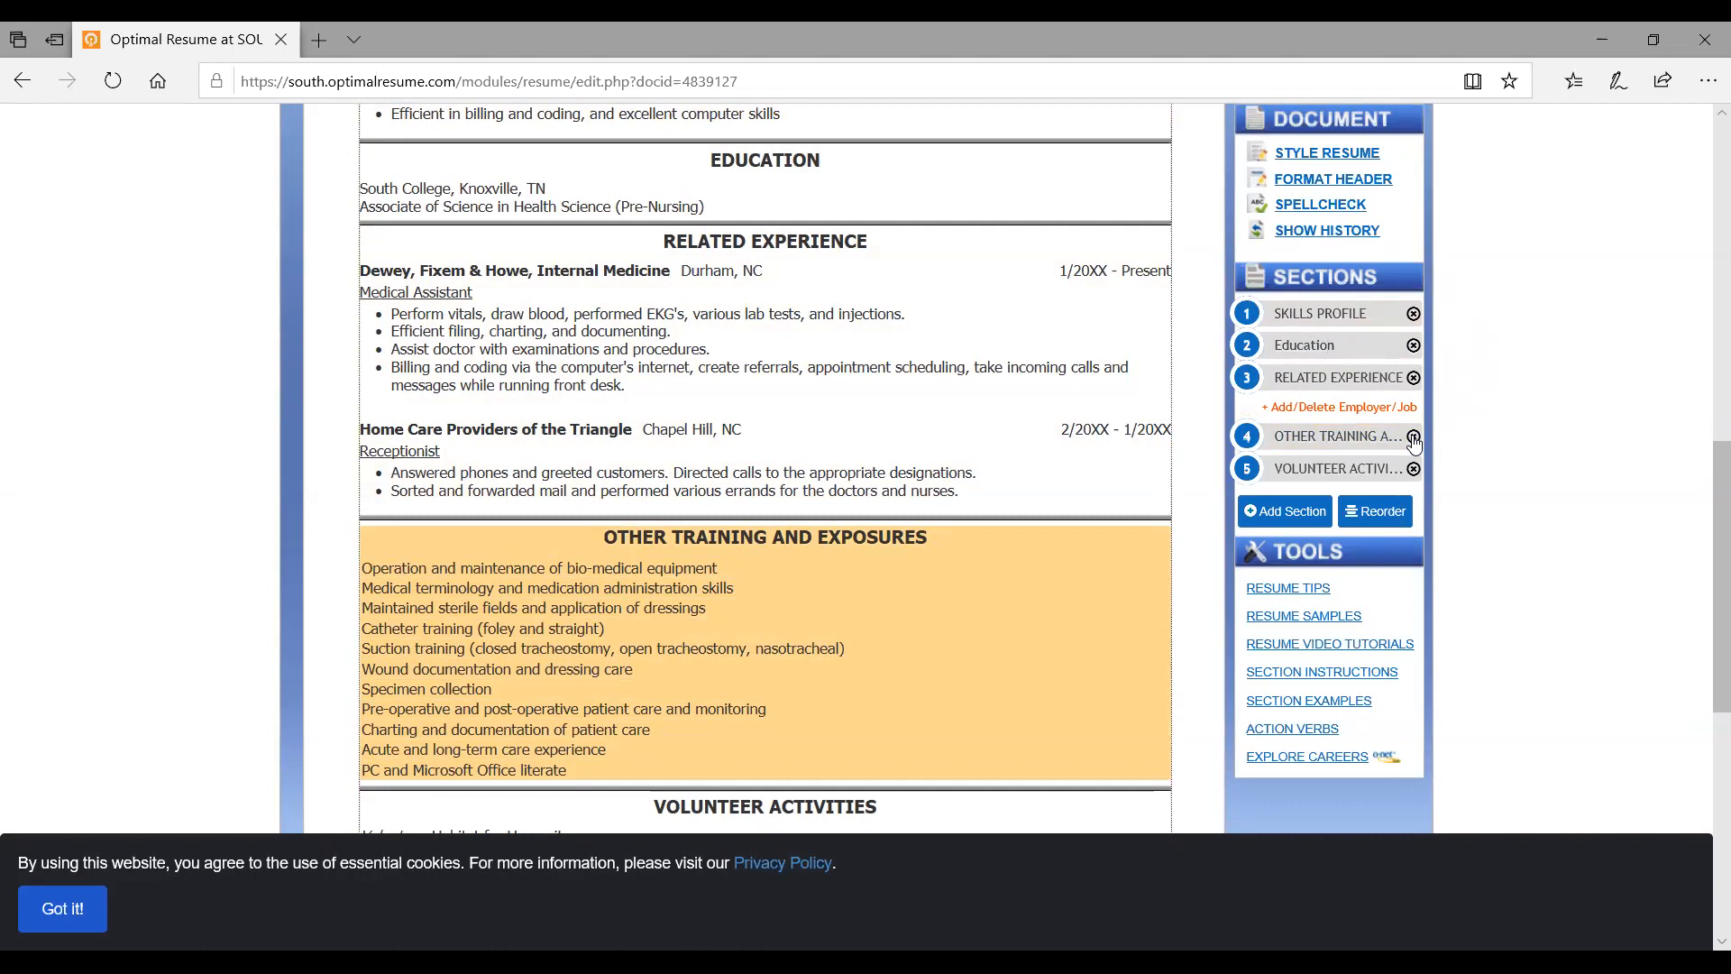
# Delete the Other Training and Exposures section and confirm the deletion
pyautogui.click(1414, 437)
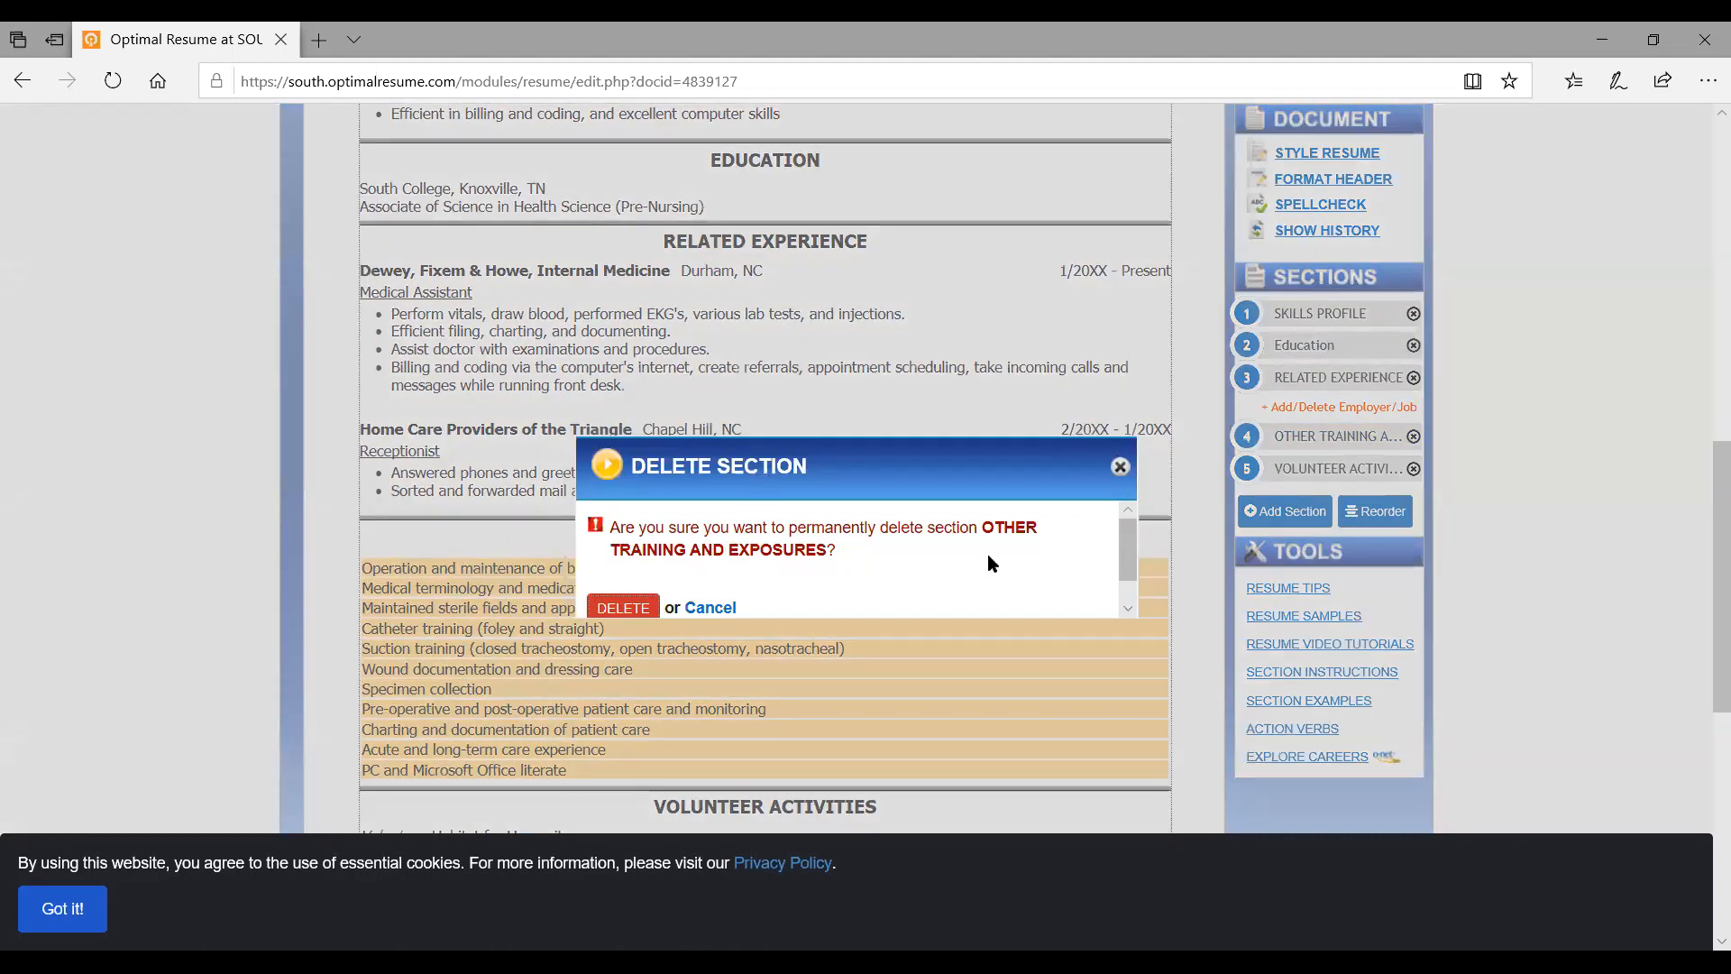
pyautogui.click(635, 605)
pyautogui.scroll(-7, 635, 602)
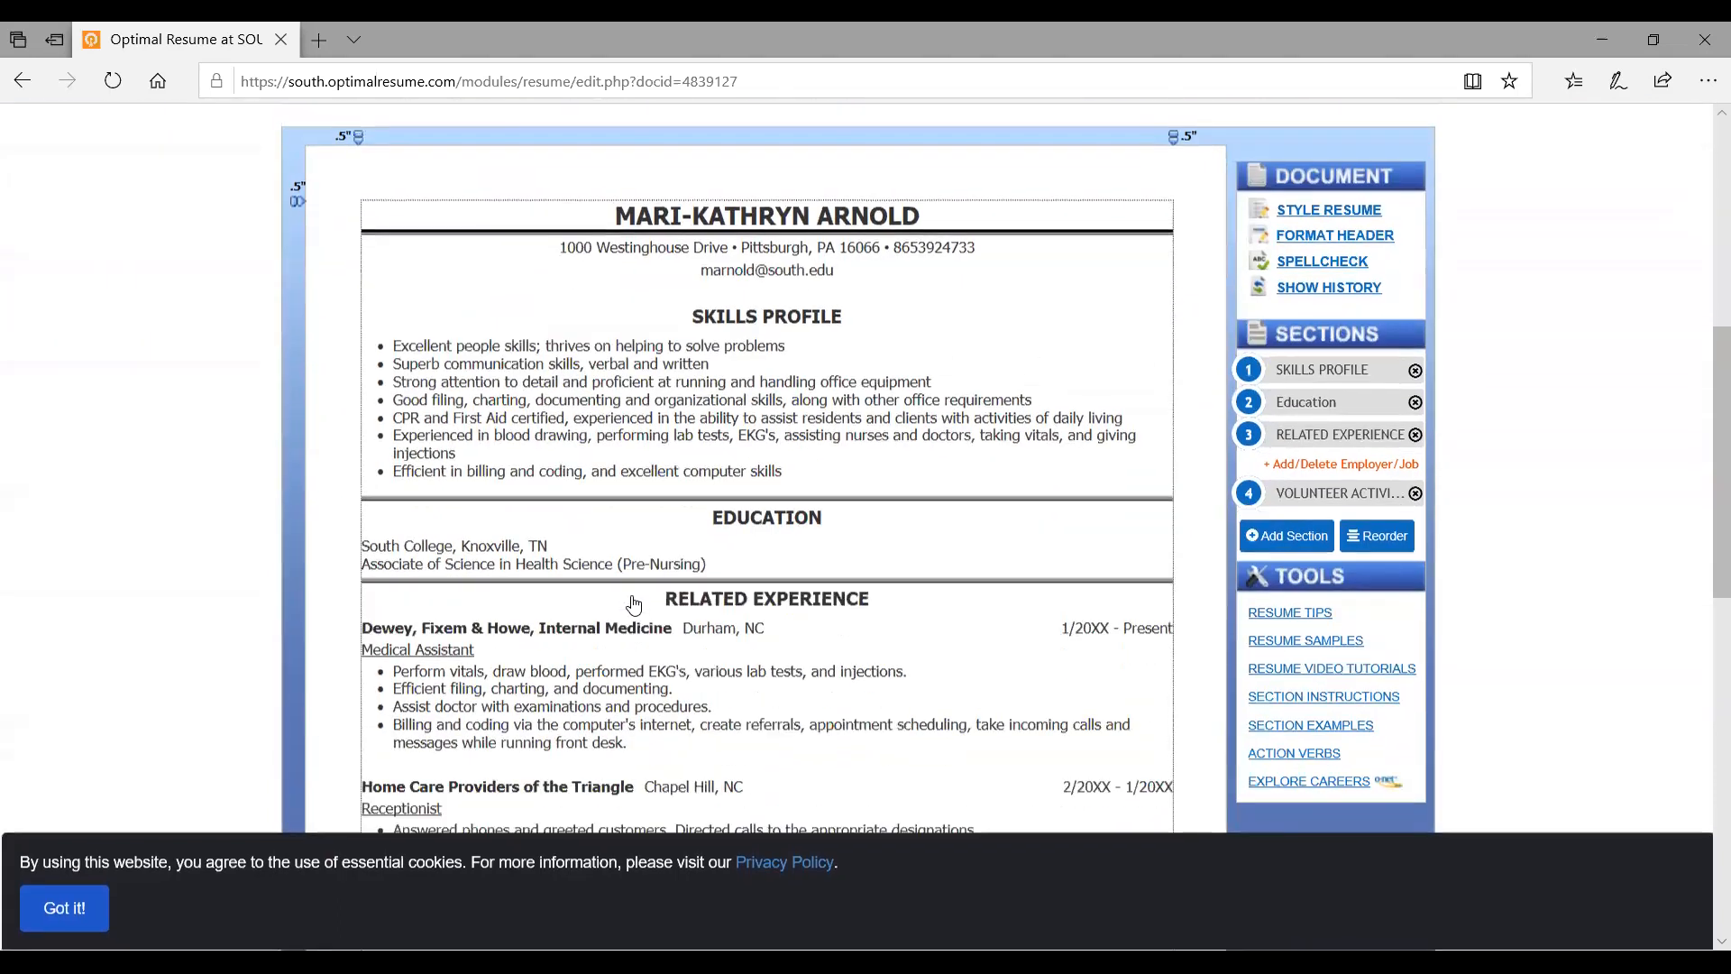
pyautogui.scroll(1, 635, 604)
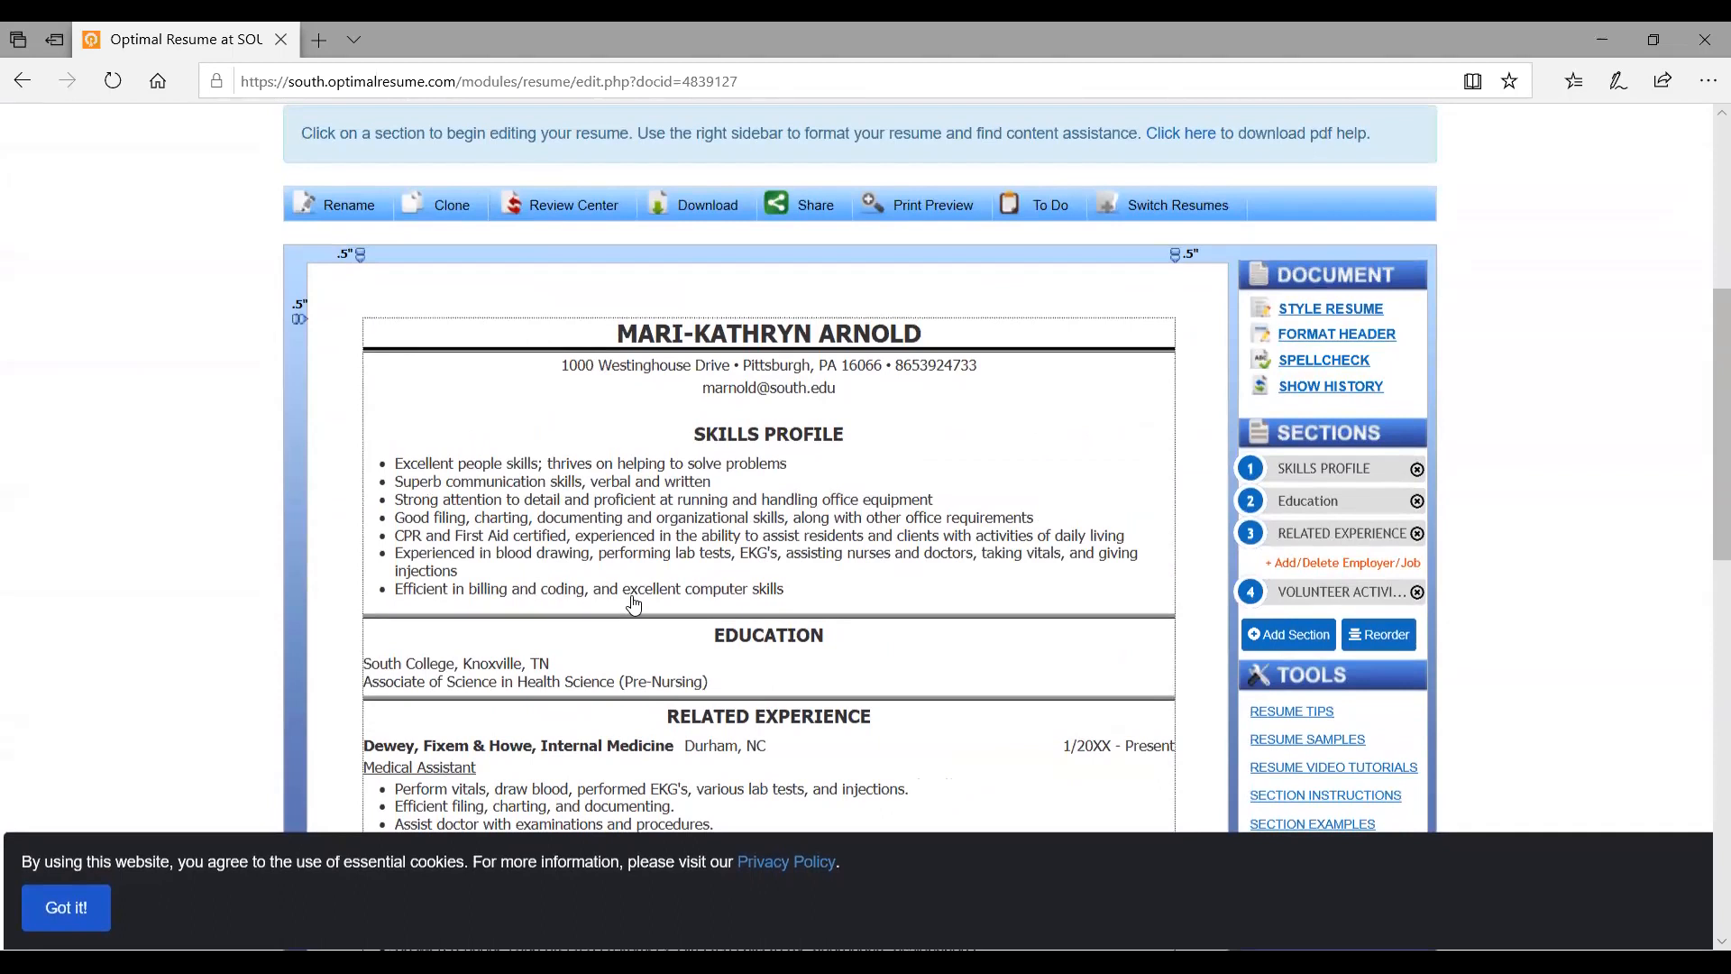
pyautogui.scroll(1, 635, 604)
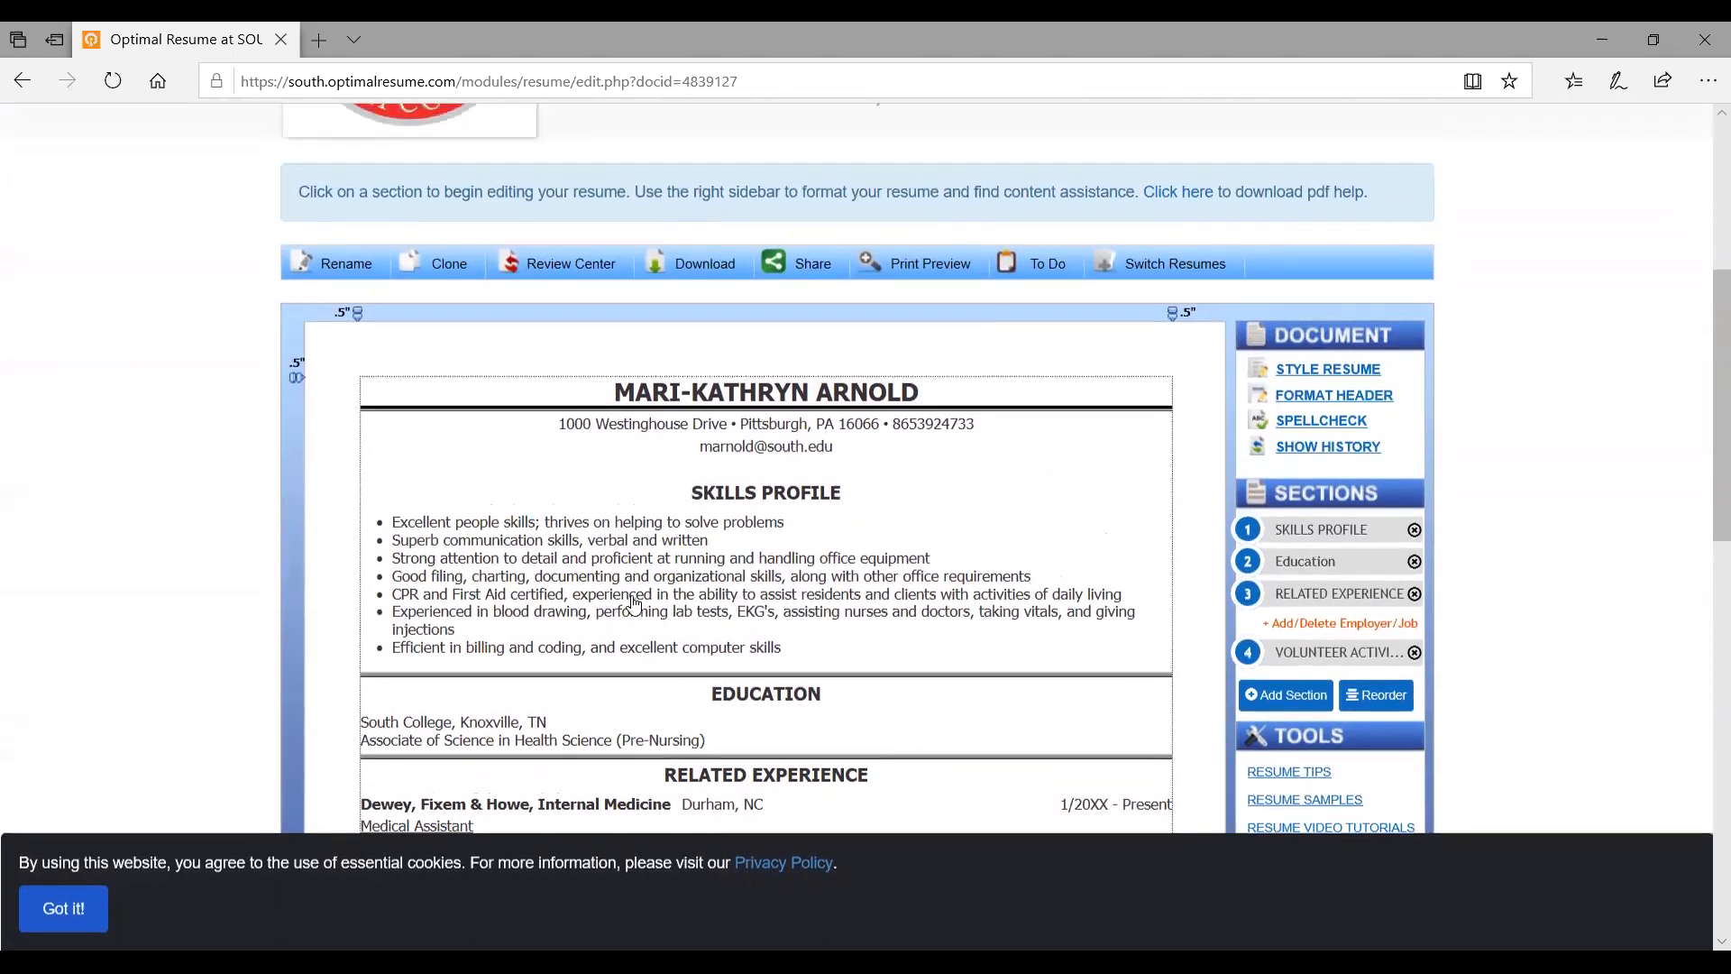
pyautogui.scroll(1, 634, 604)
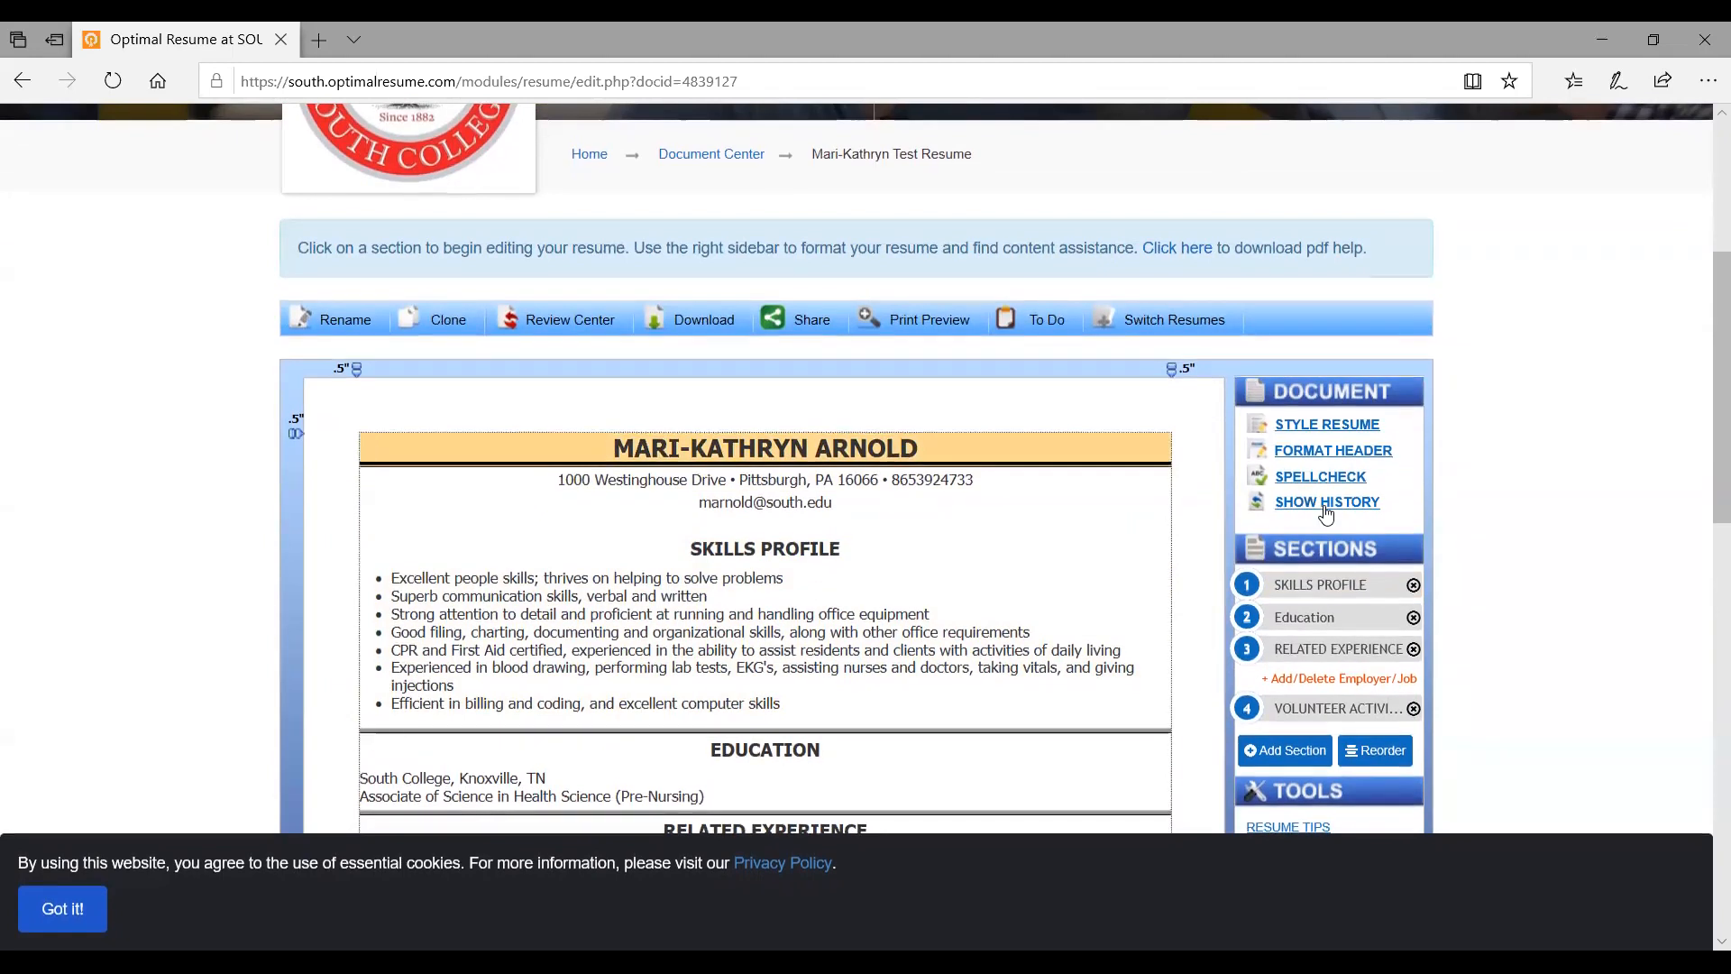
# Restore the 01:22 PM version from Document History, bringing back Other Training and Exposures
pyautogui.click(1324, 511)
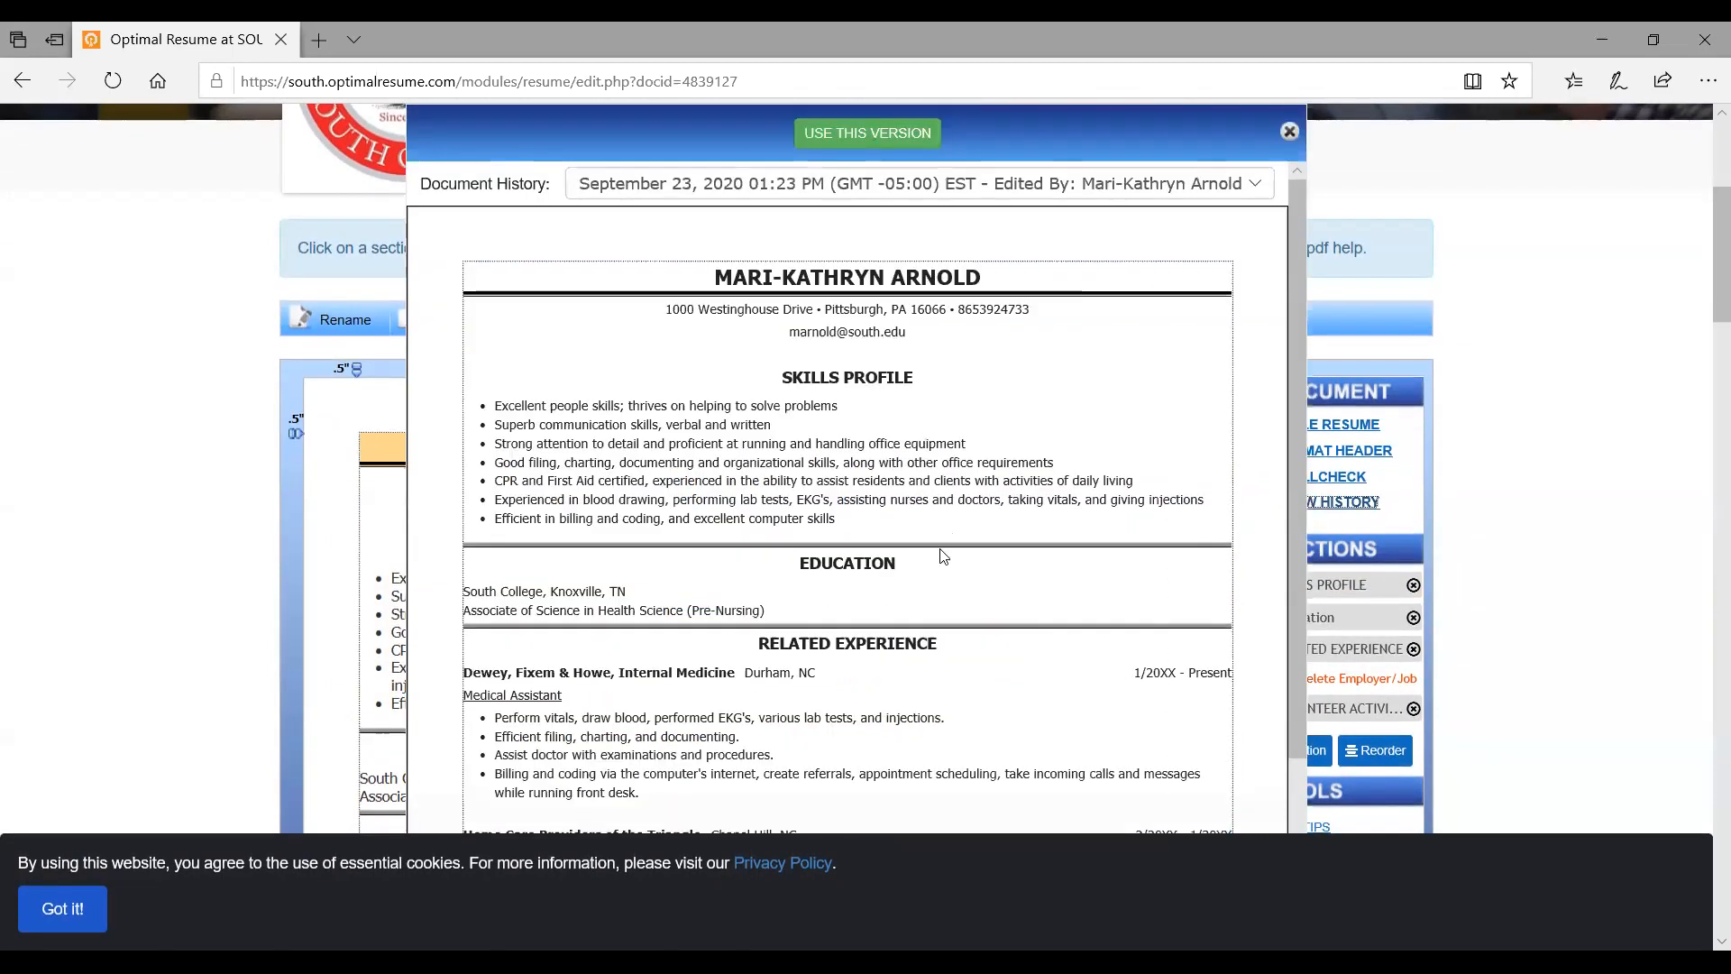
pyautogui.scroll(-5, 943, 554)
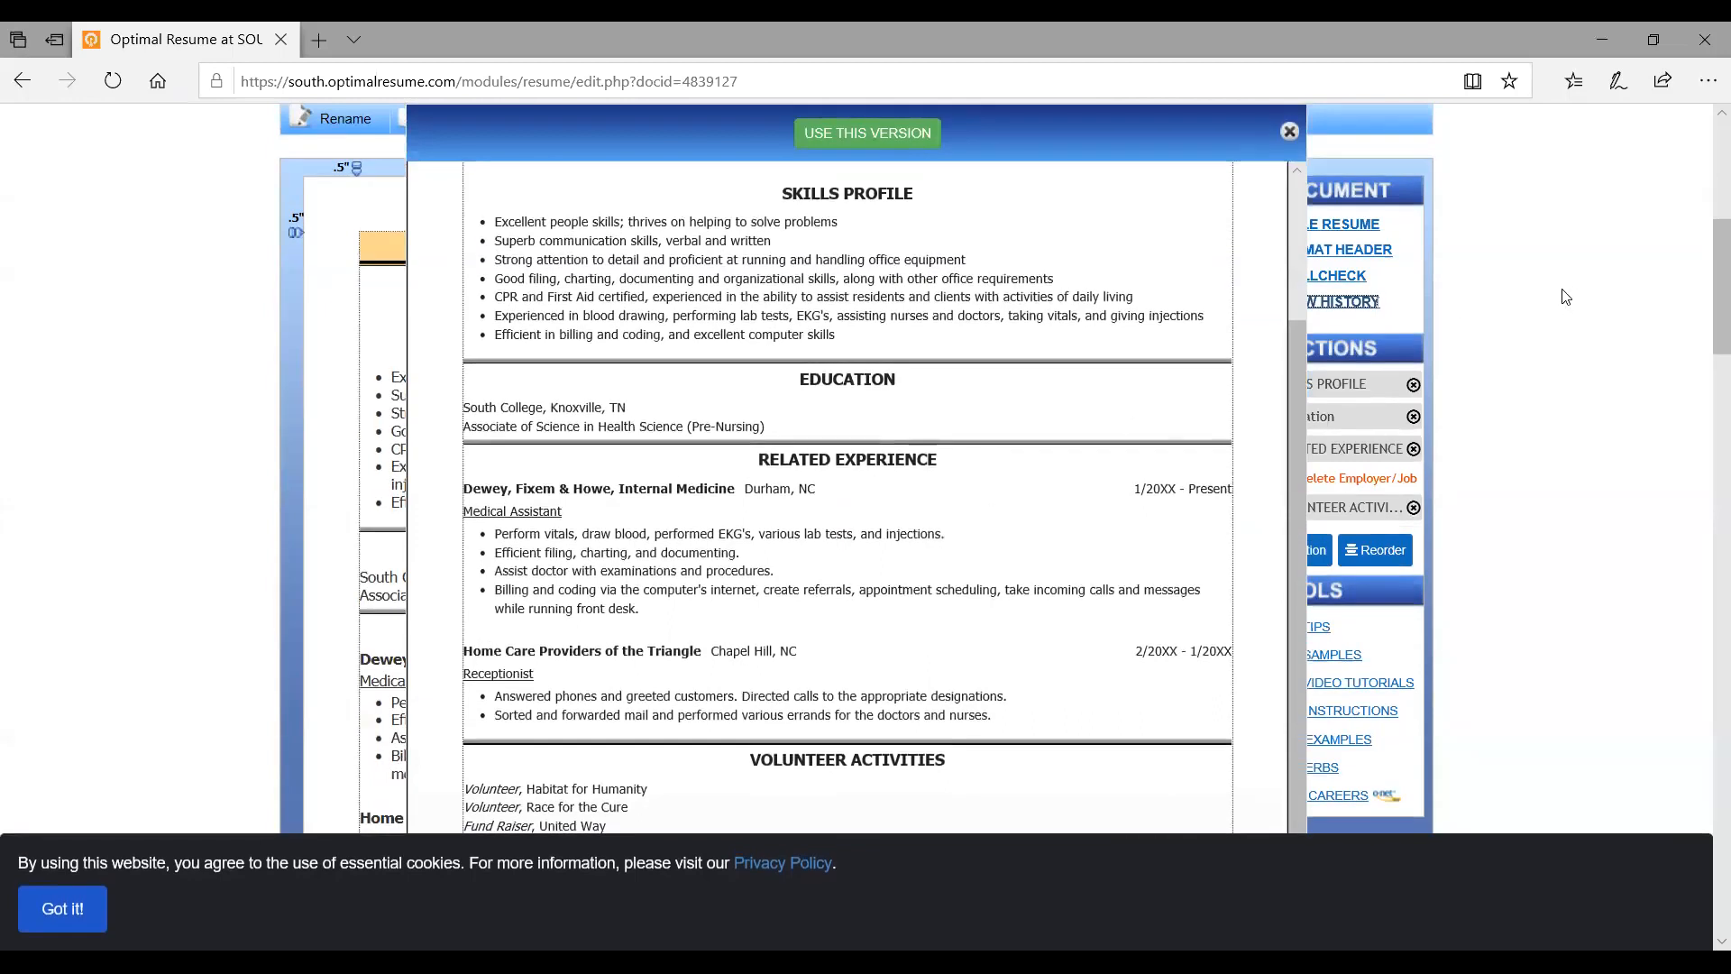
pyautogui.scroll(-5, 1703, 307)
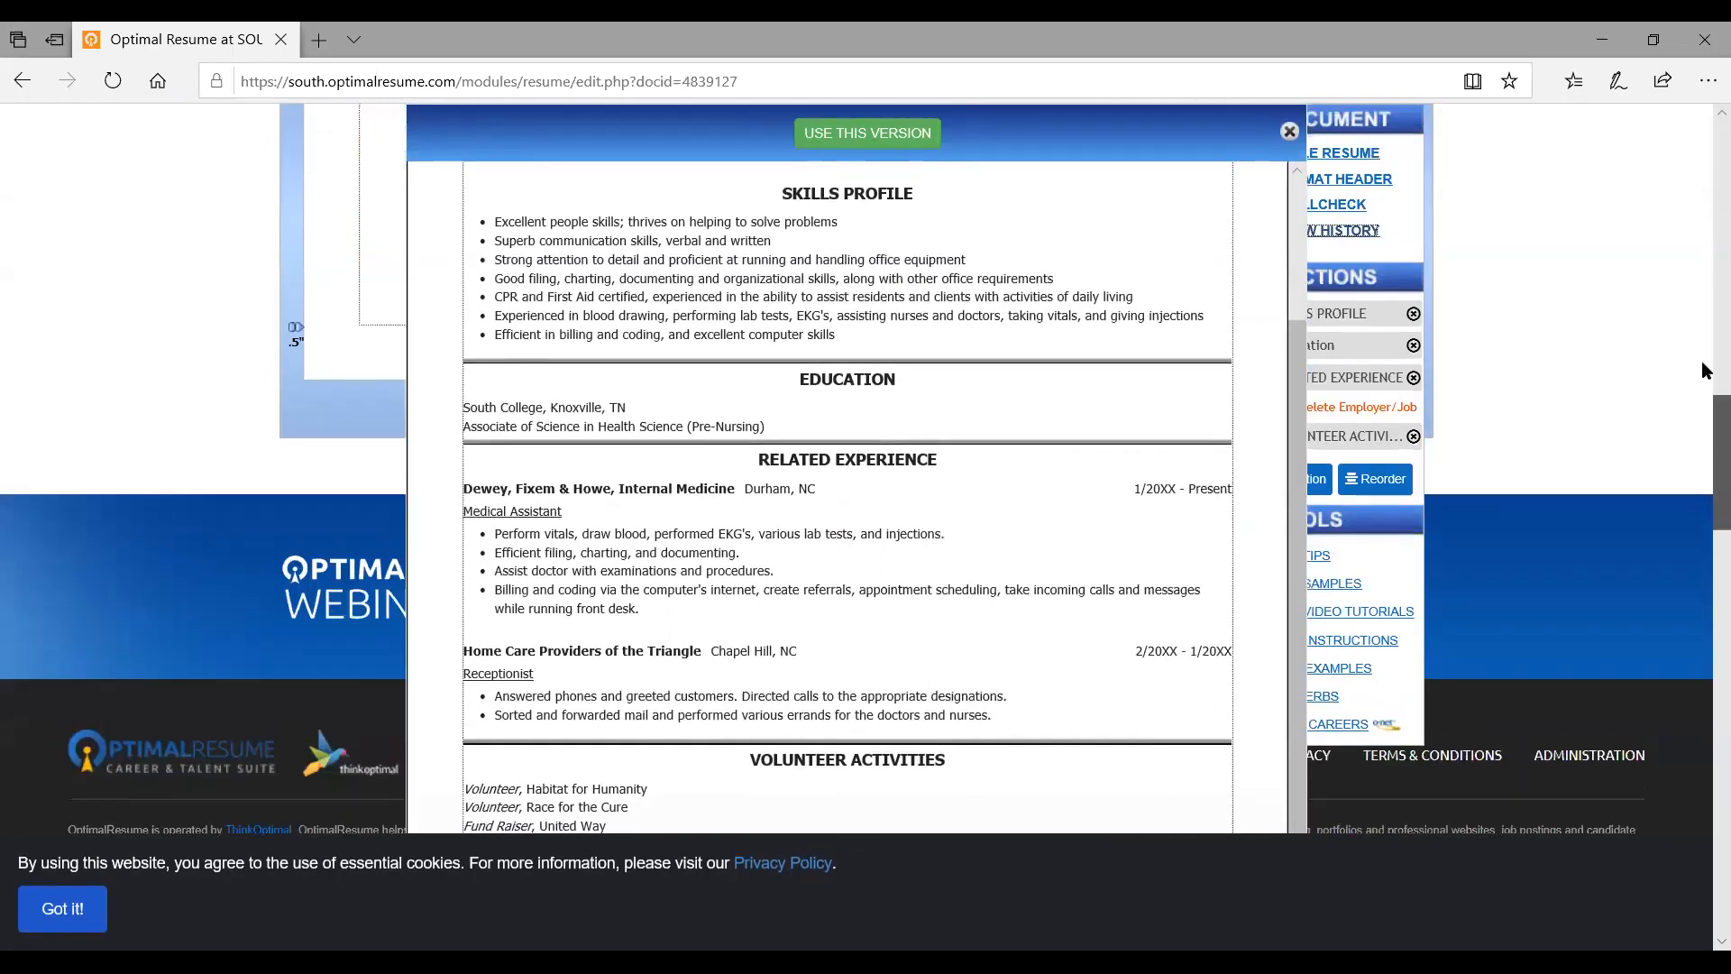
pyautogui.scroll(5, 1704, 370)
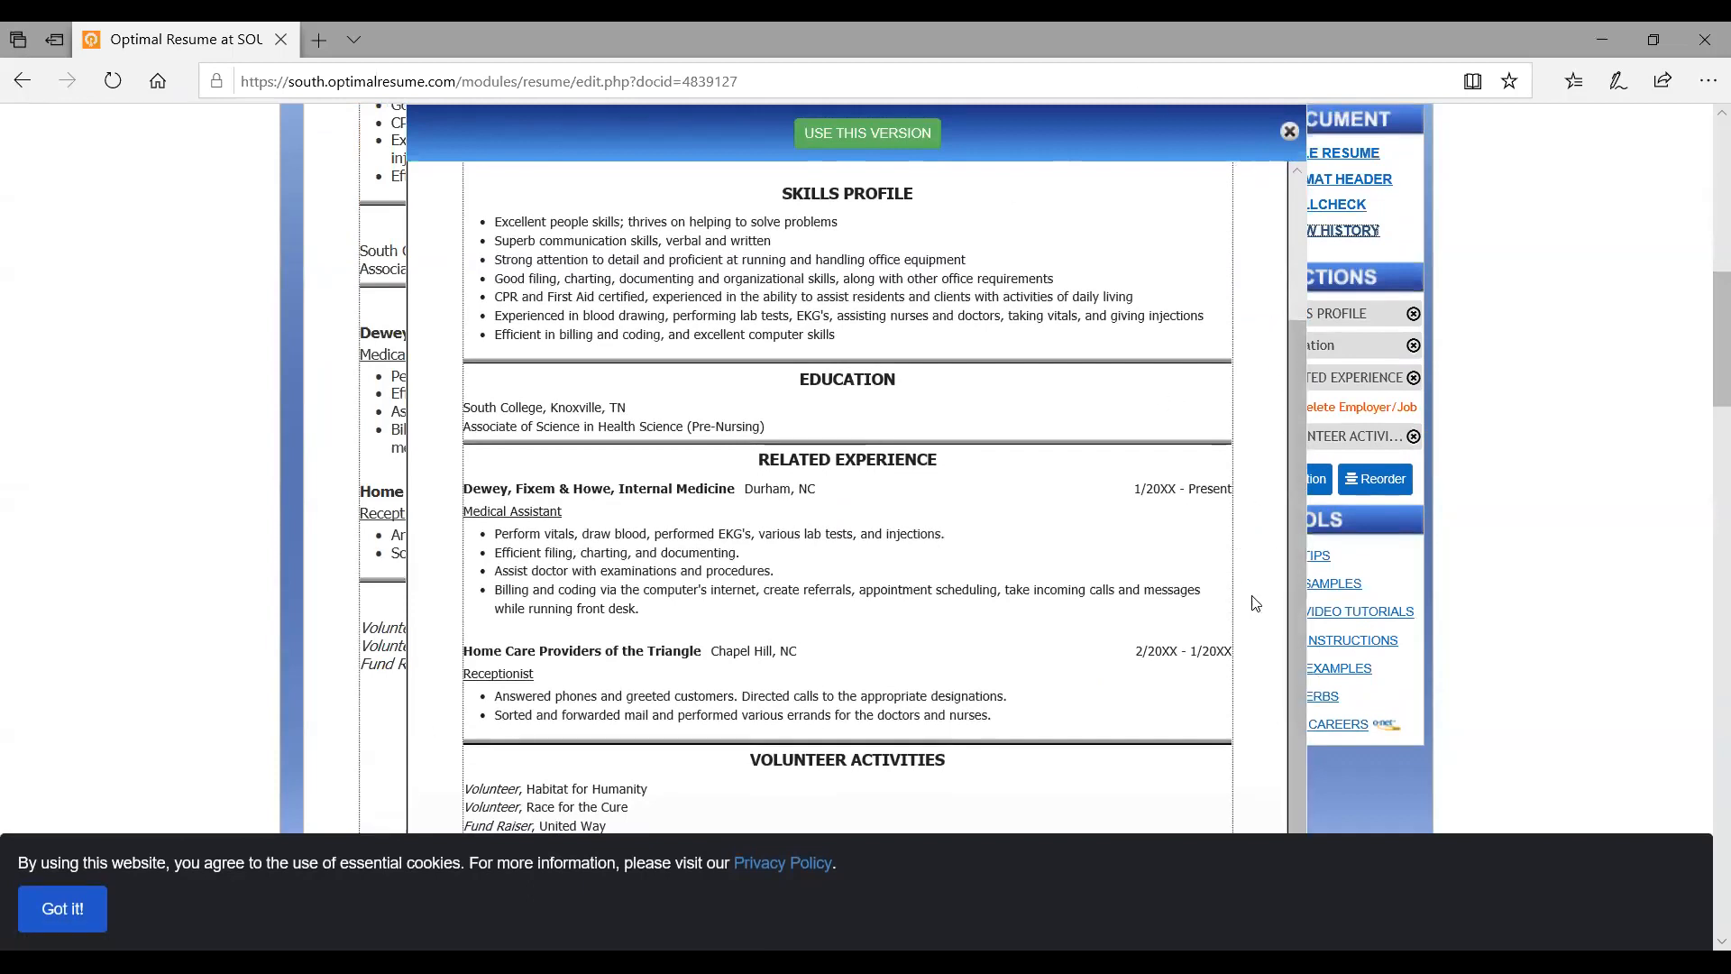
pyautogui.moveTo(1288, 626); pyautogui.dragTo(1286, 469)
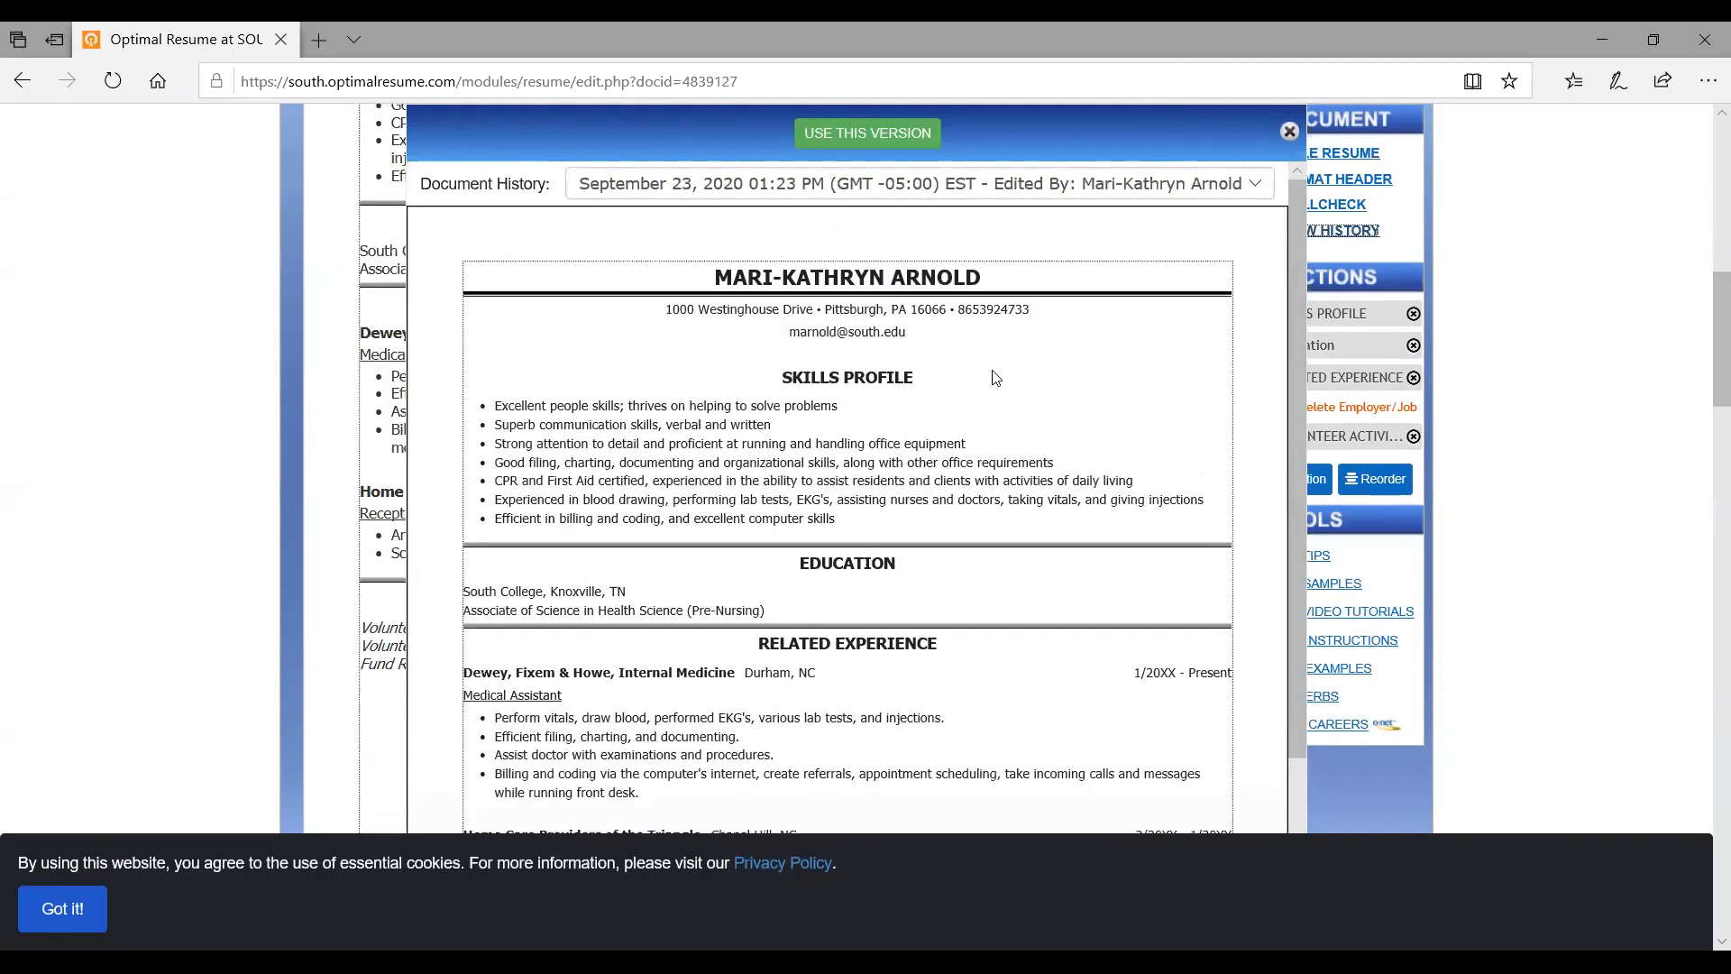
pyautogui.click(1253, 185)
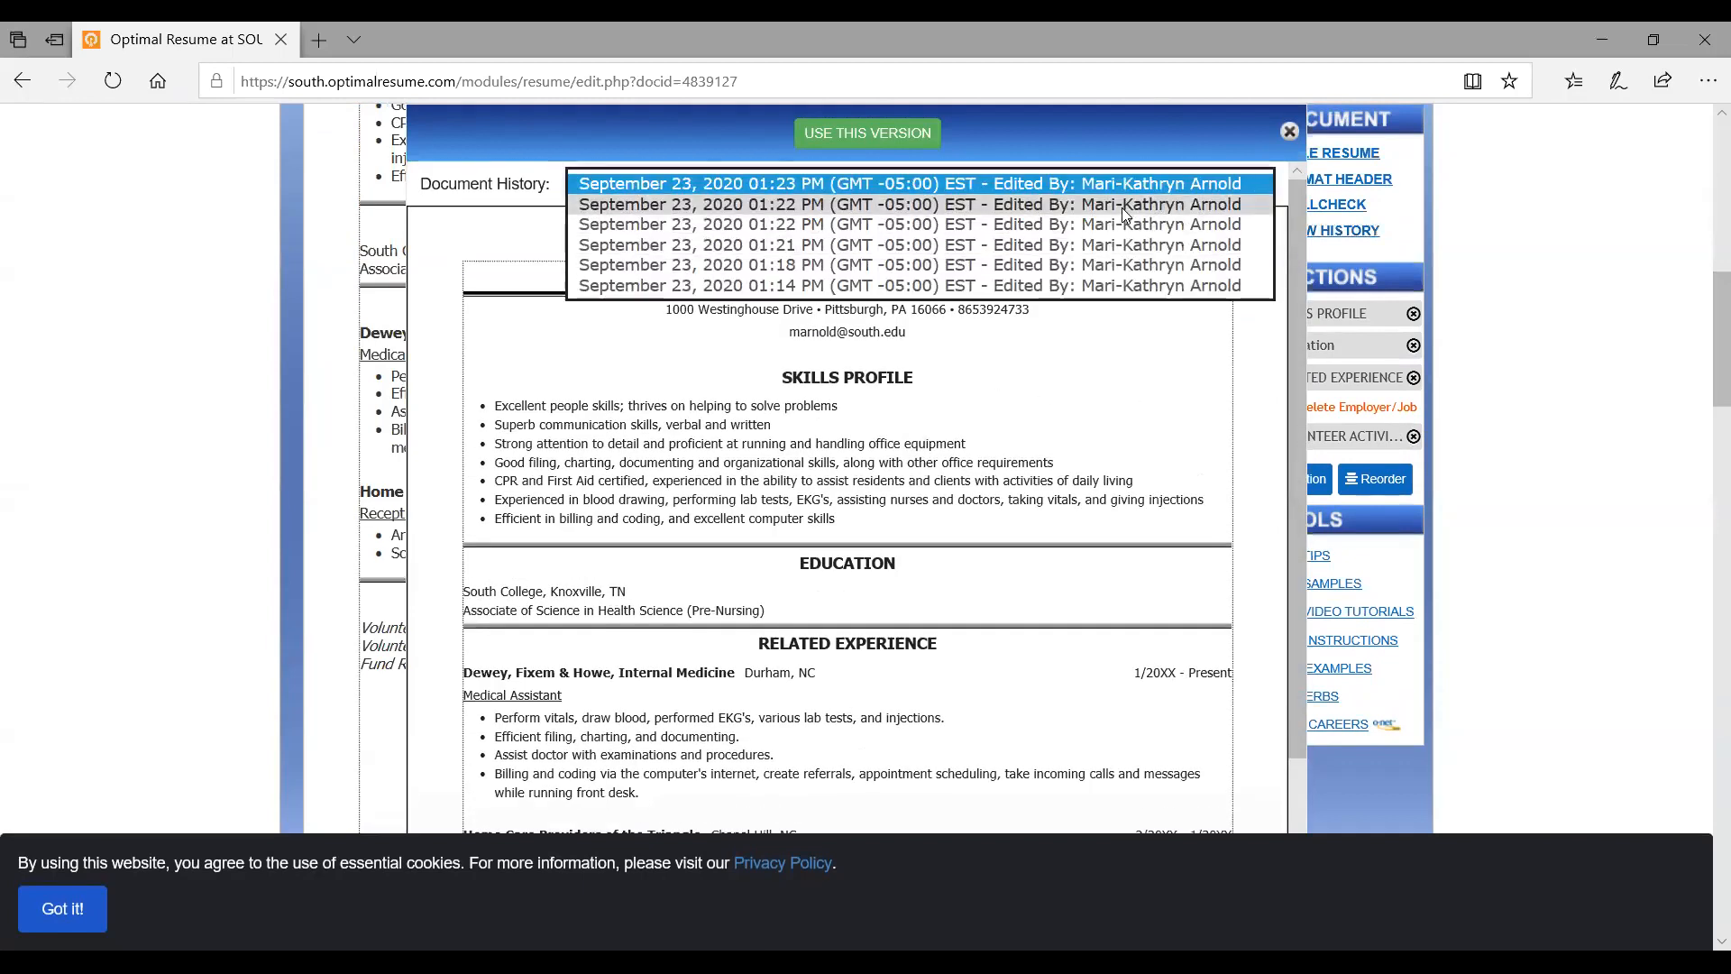
pyautogui.click(1122, 205)
pyautogui.scroll(-4, 986, 505)
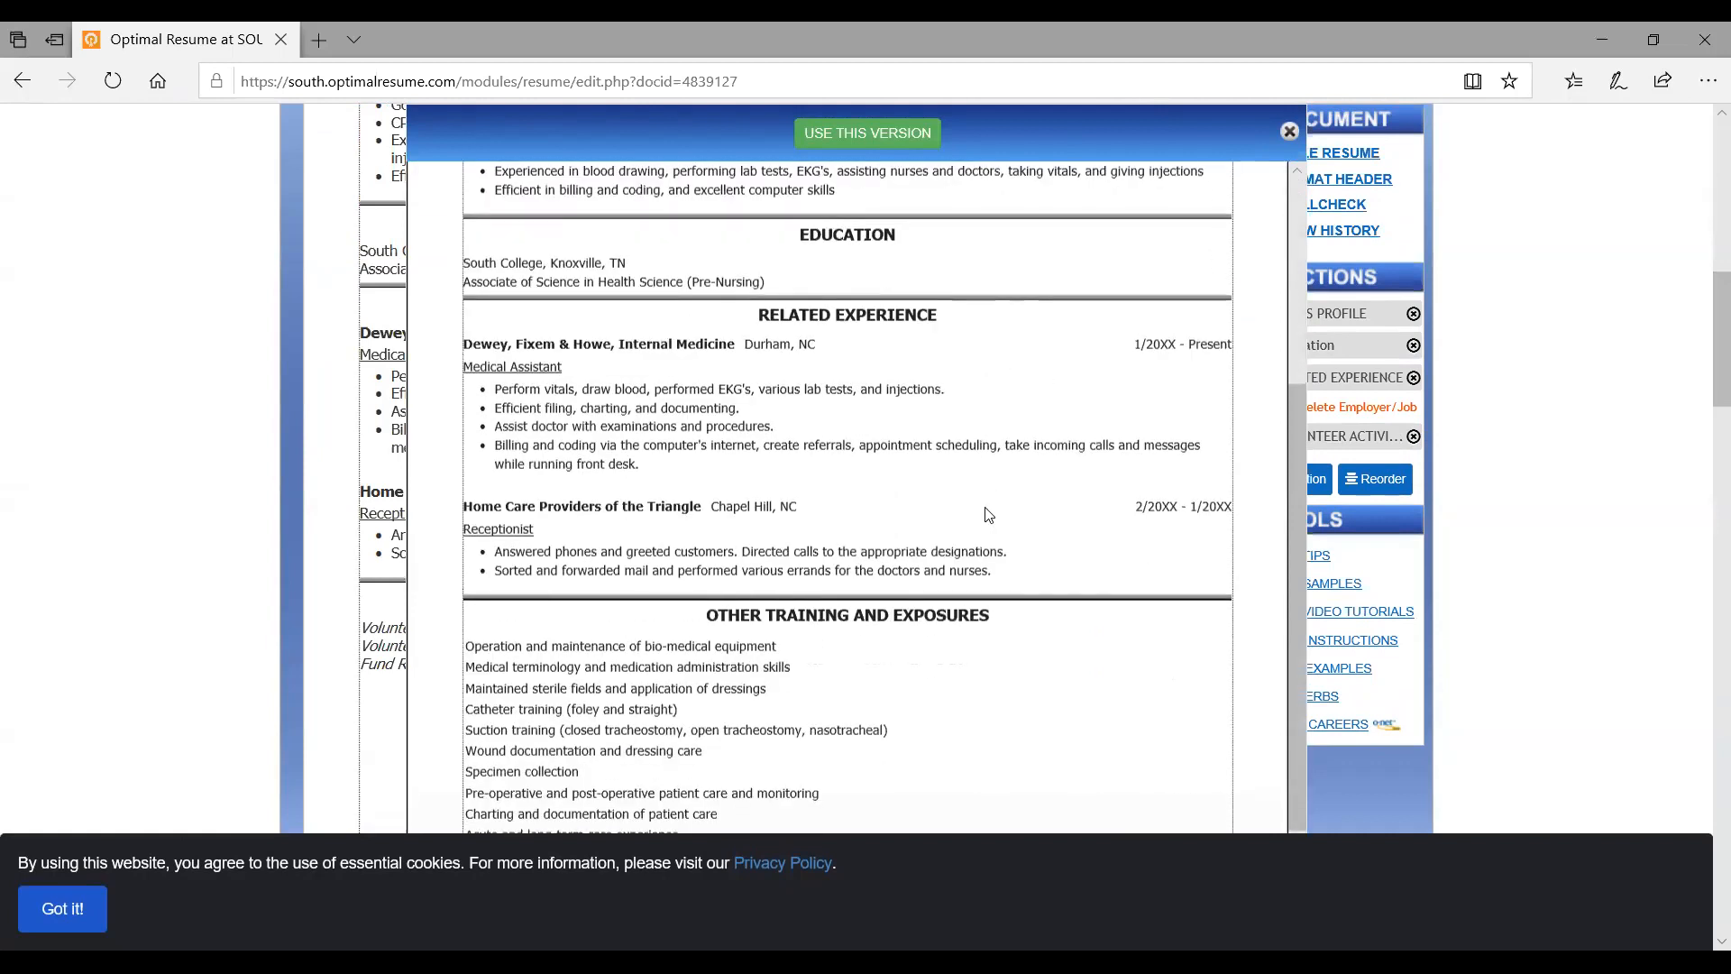
pyautogui.scroll(-2, 988, 514)
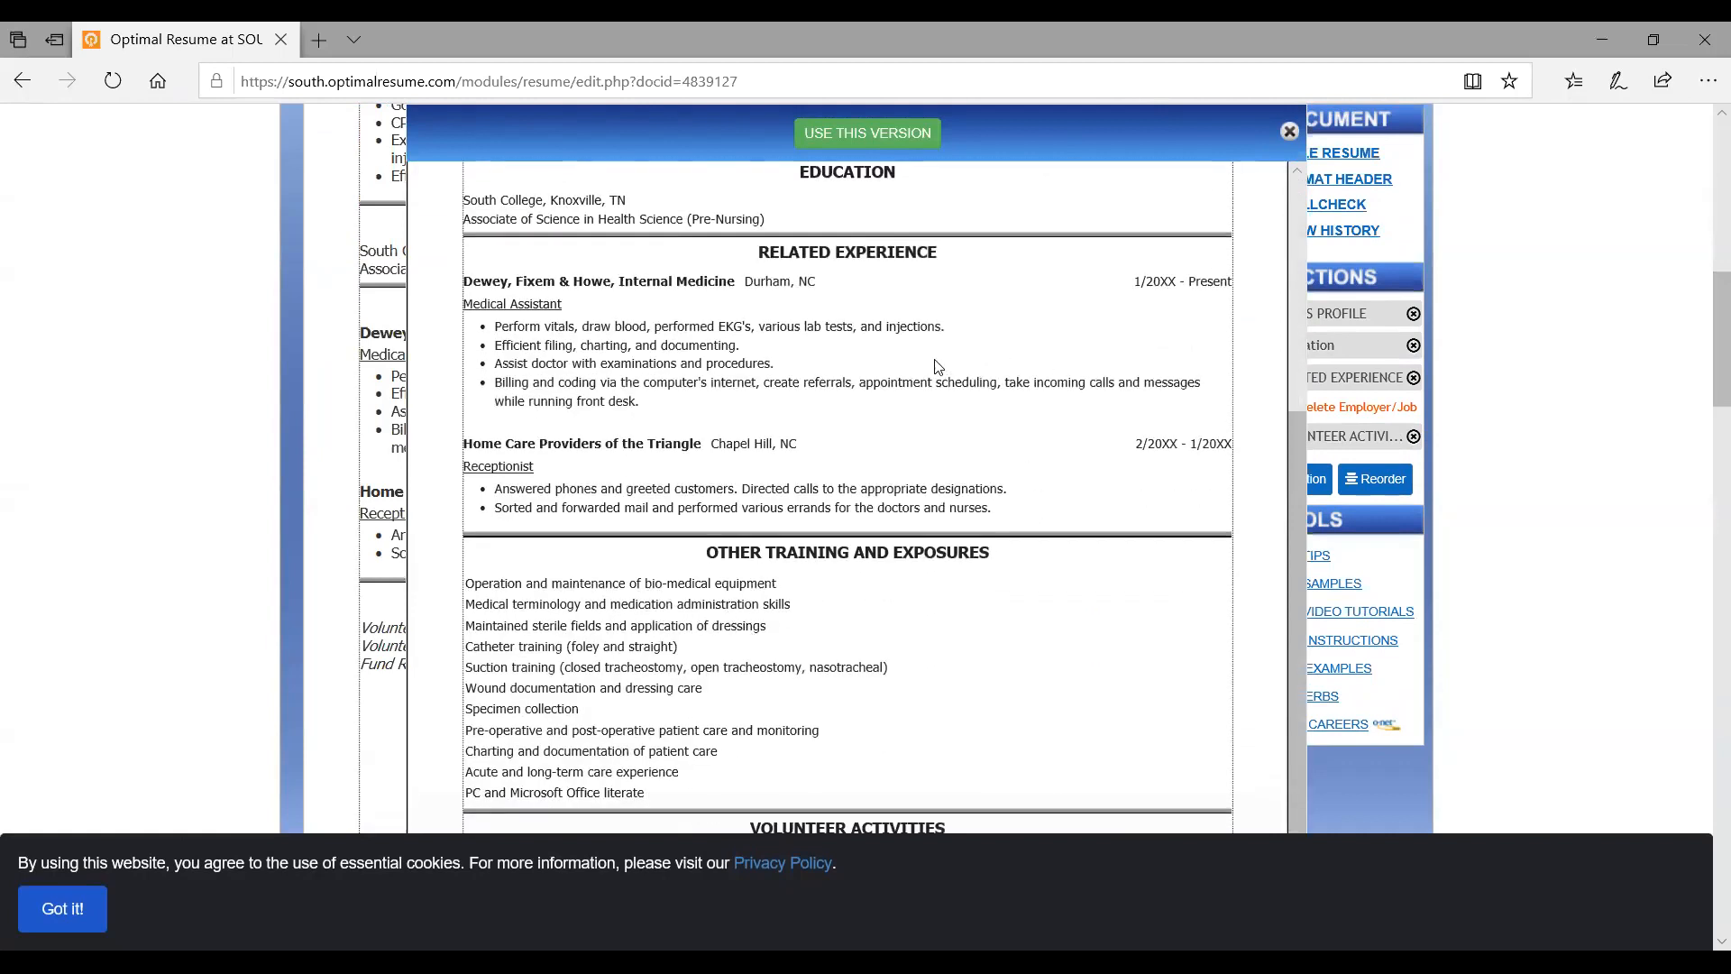
pyautogui.click(896, 135)
pyautogui.scroll(-15, 971, 475)
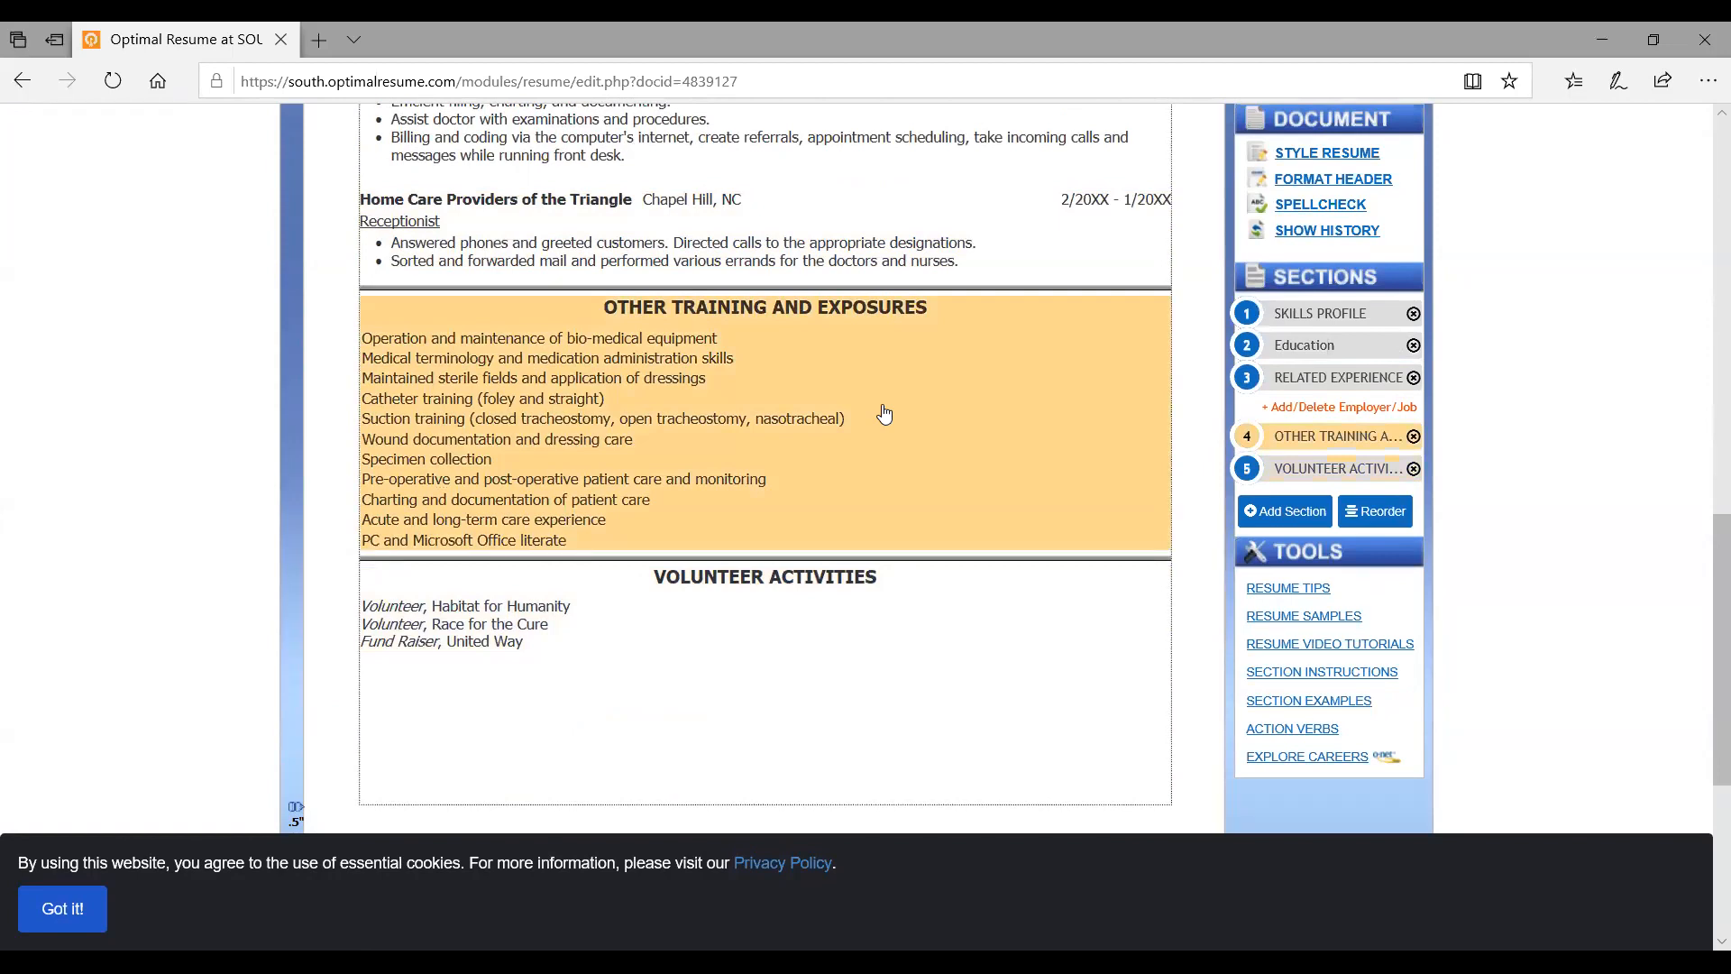
pyautogui.scroll(3, 885, 413)
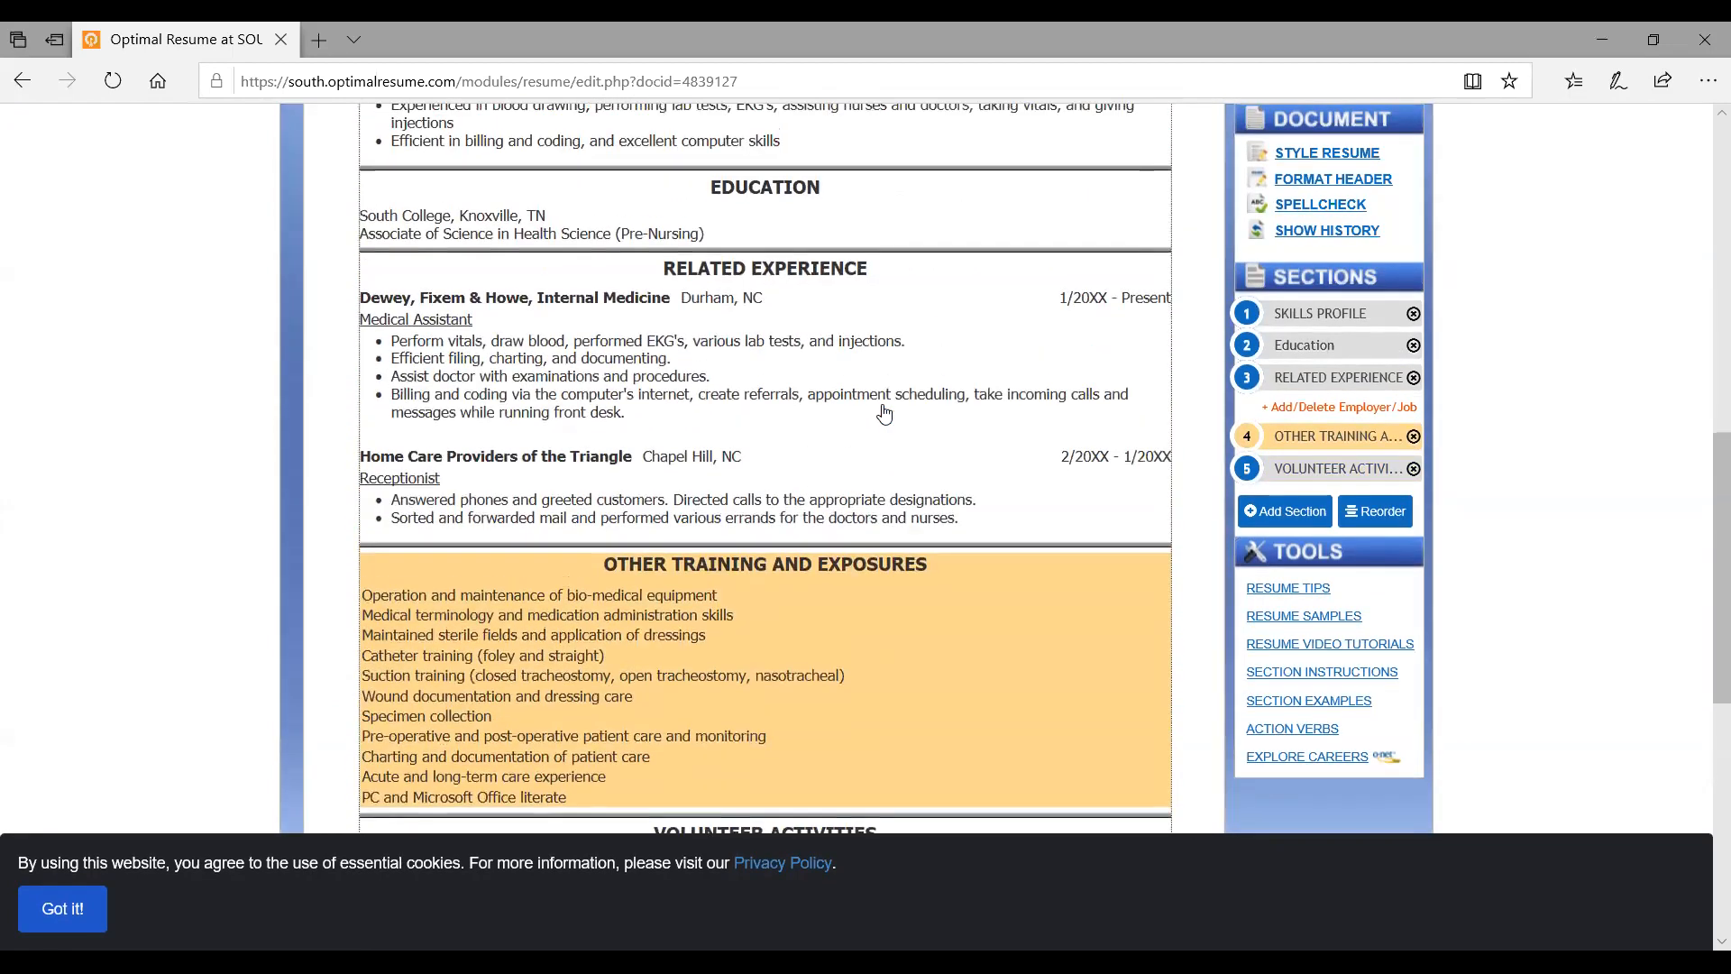
pyautogui.scroll(2, 885, 413)
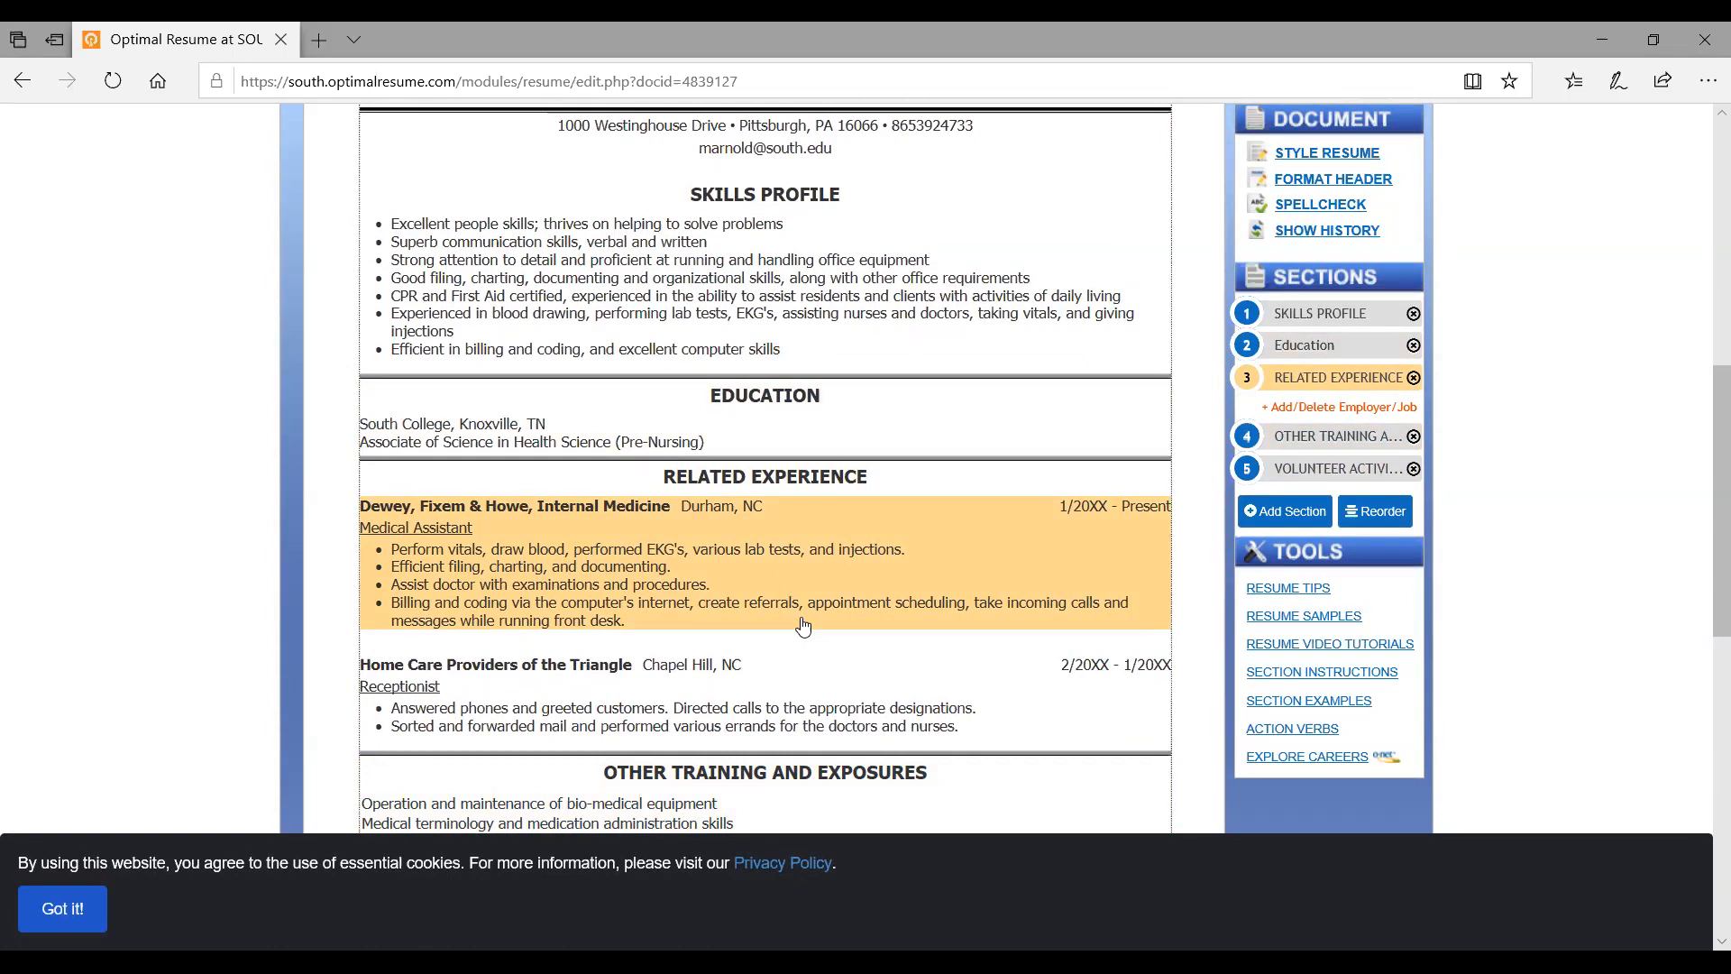
pyautogui.scroll(-5, 804, 627)
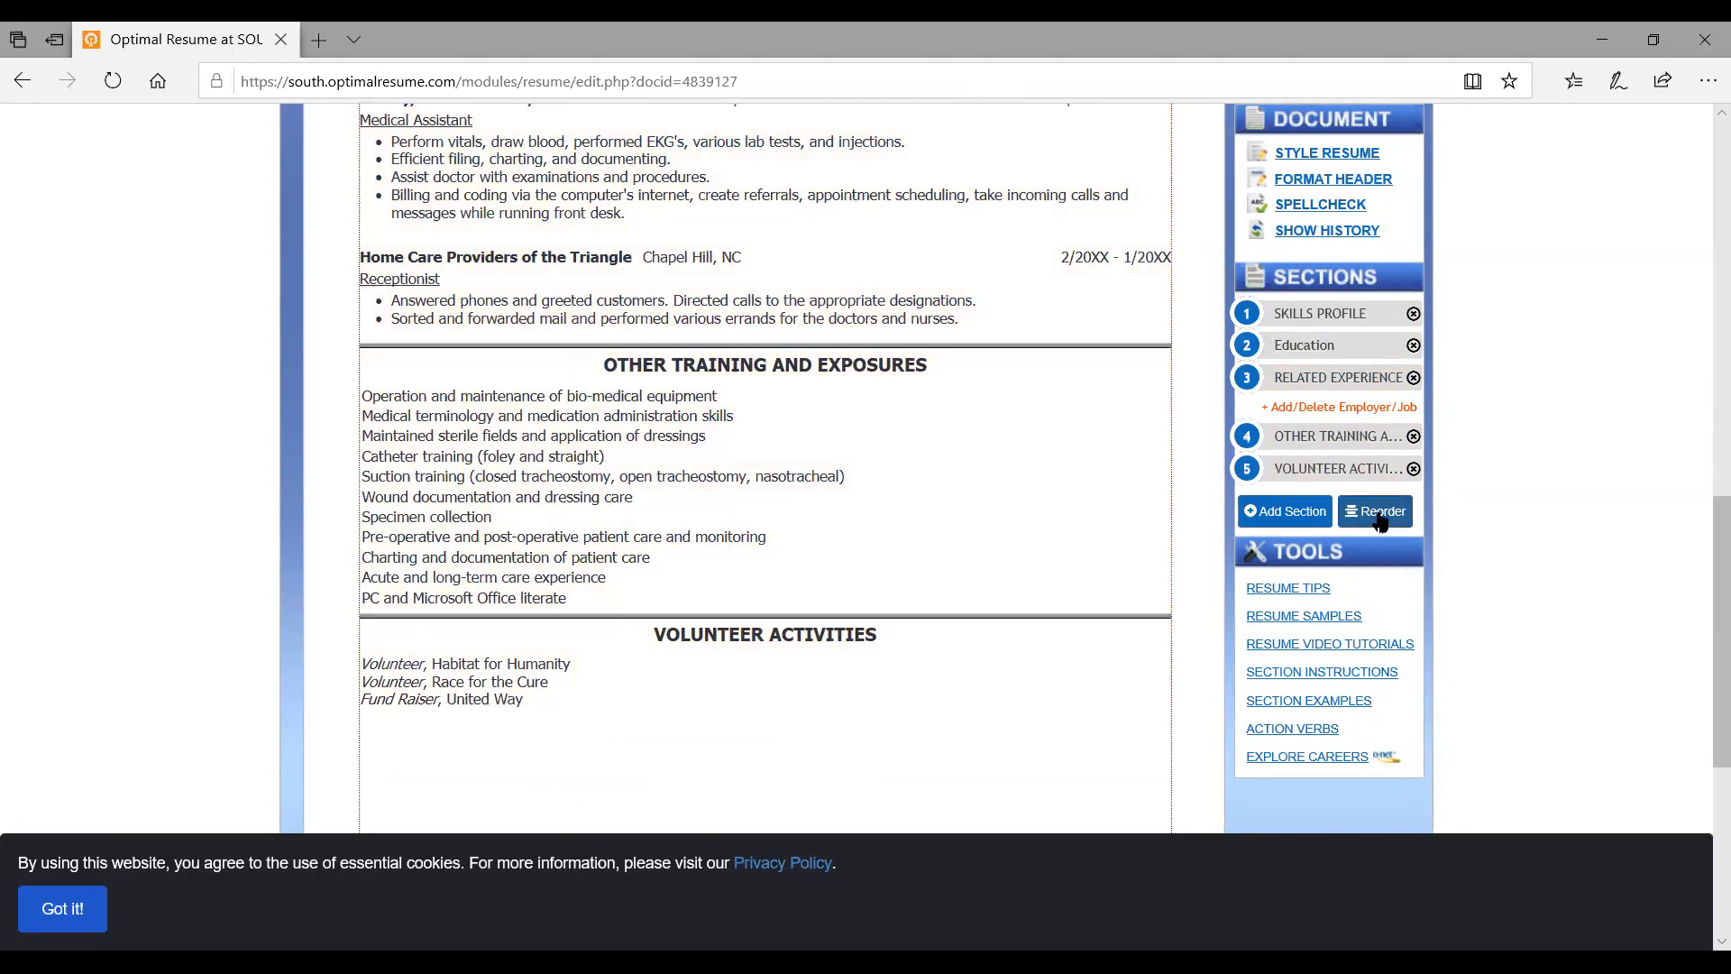
# Drag Volunteer Activities above Other Training and Exposures in Reorder Sections and apply
pyautogui.click(1379, 512)
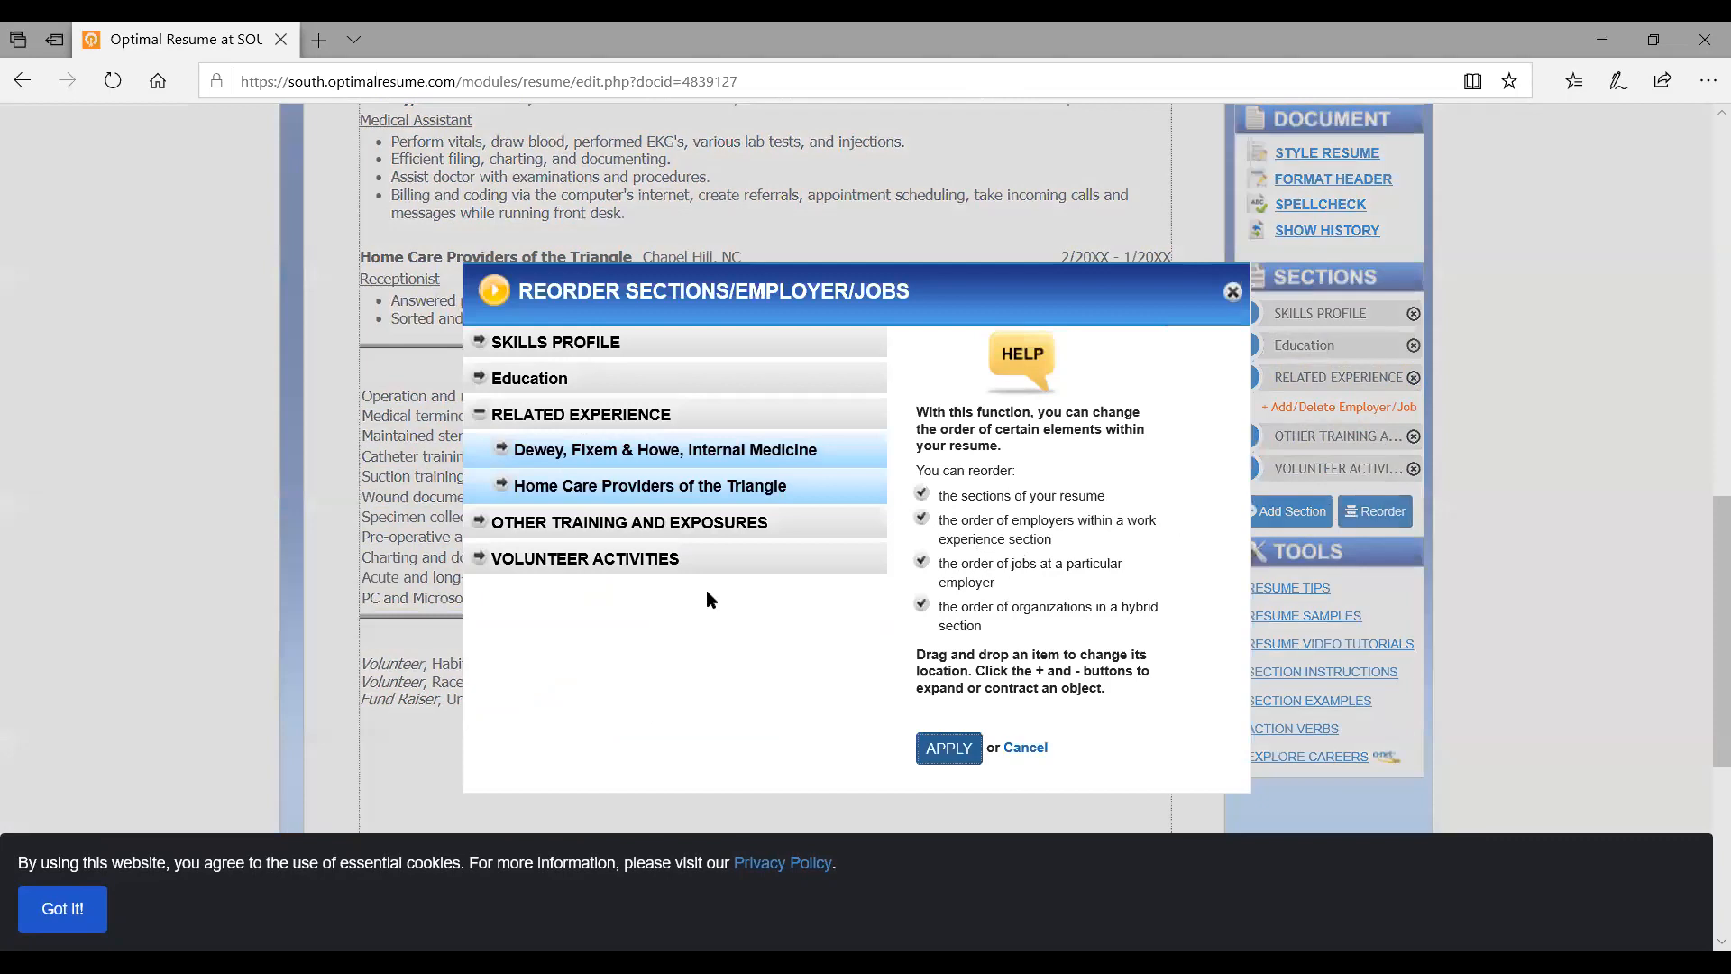
pyautogui.moveTo(479, 558); pyautogui.dragTo(481, 525)
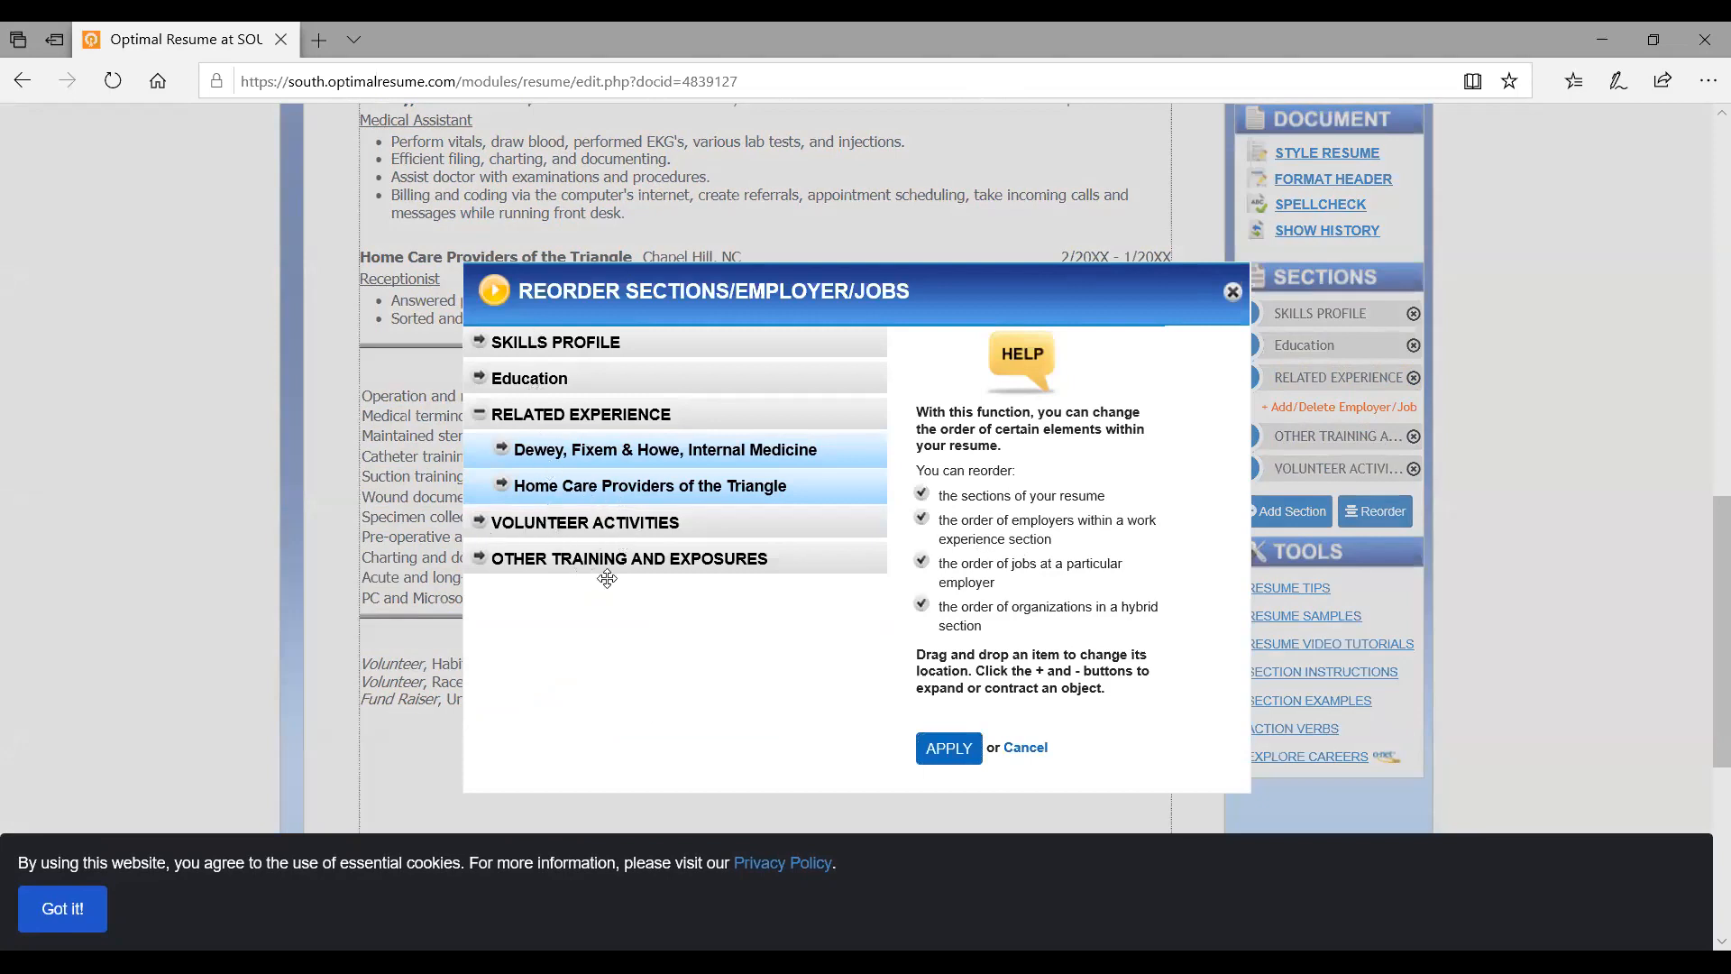
pyautogui.click(952, 748)
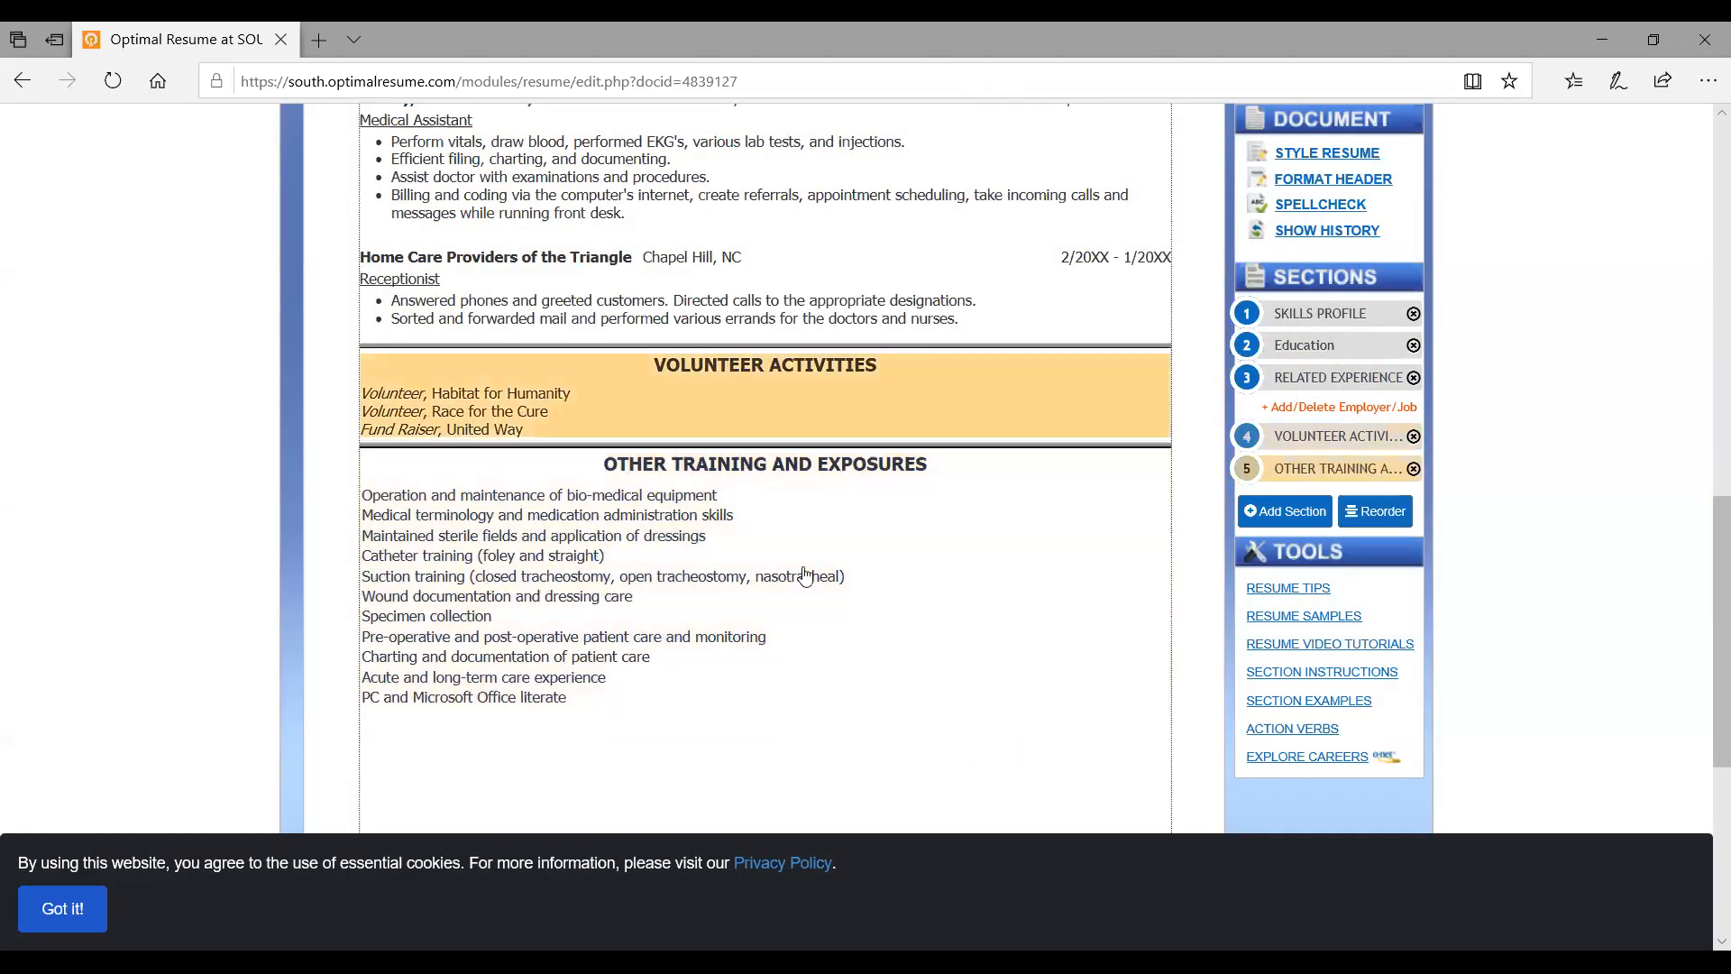
pyautogui.scroll(5, 863, 674)
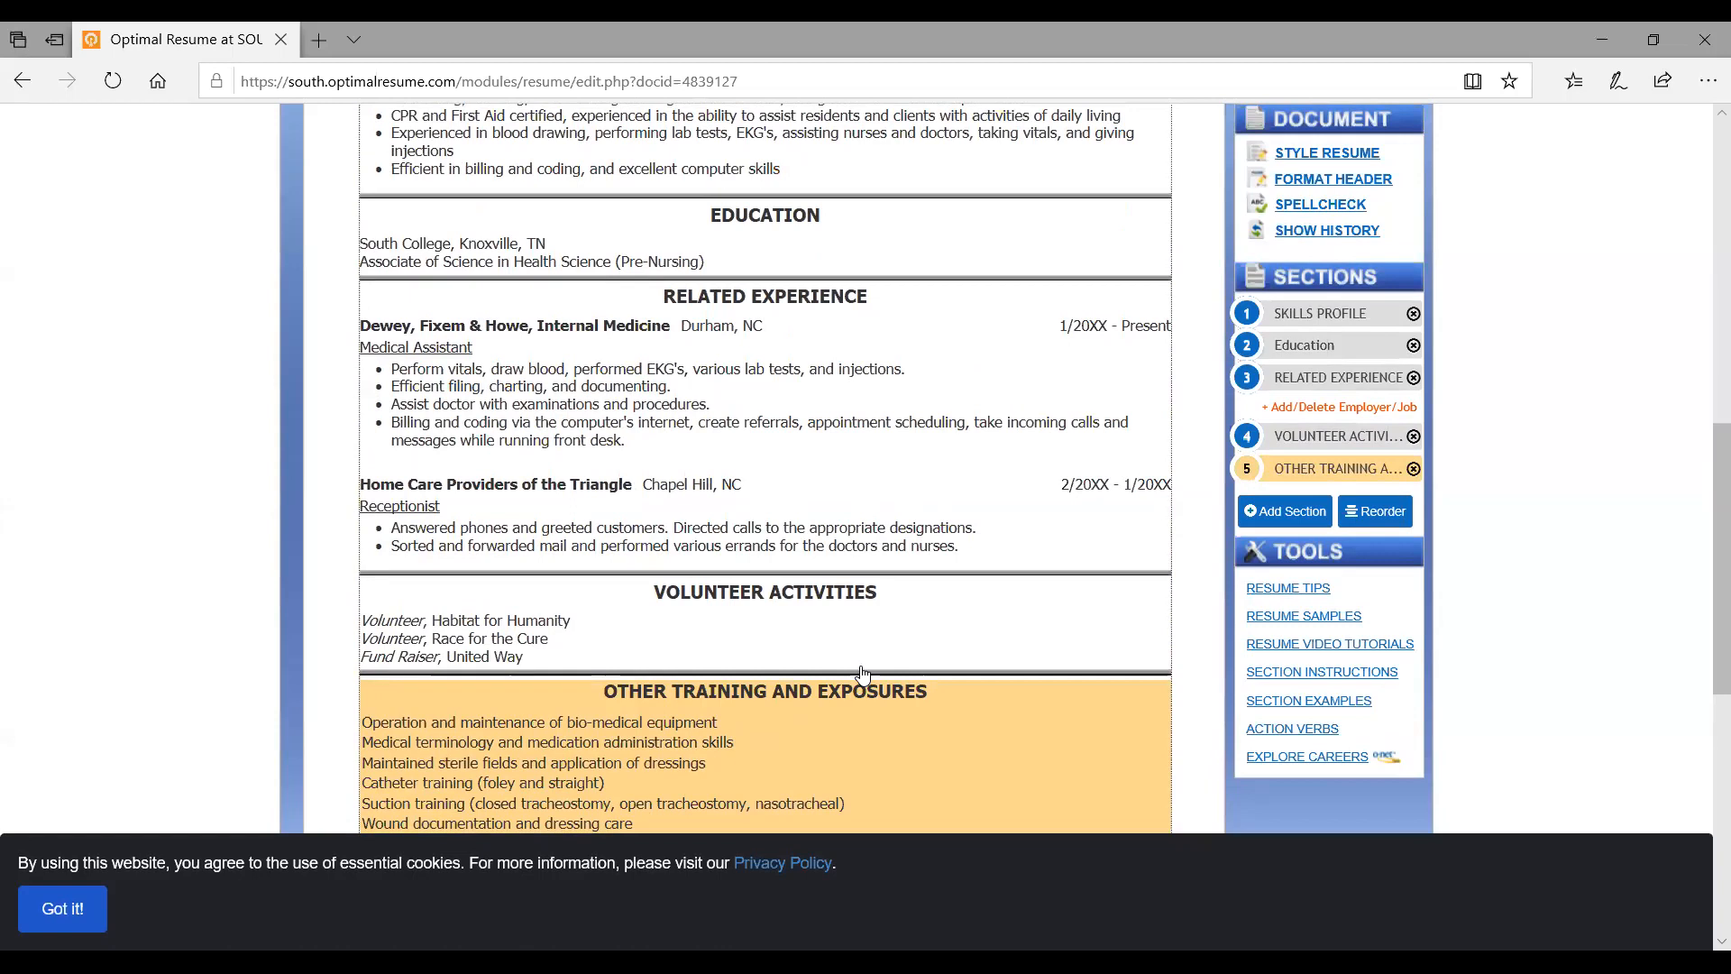
# Delete the Dewey, Fixem & Howe employer and open a blank new-employer form
pyautogui.click(1291, 410)
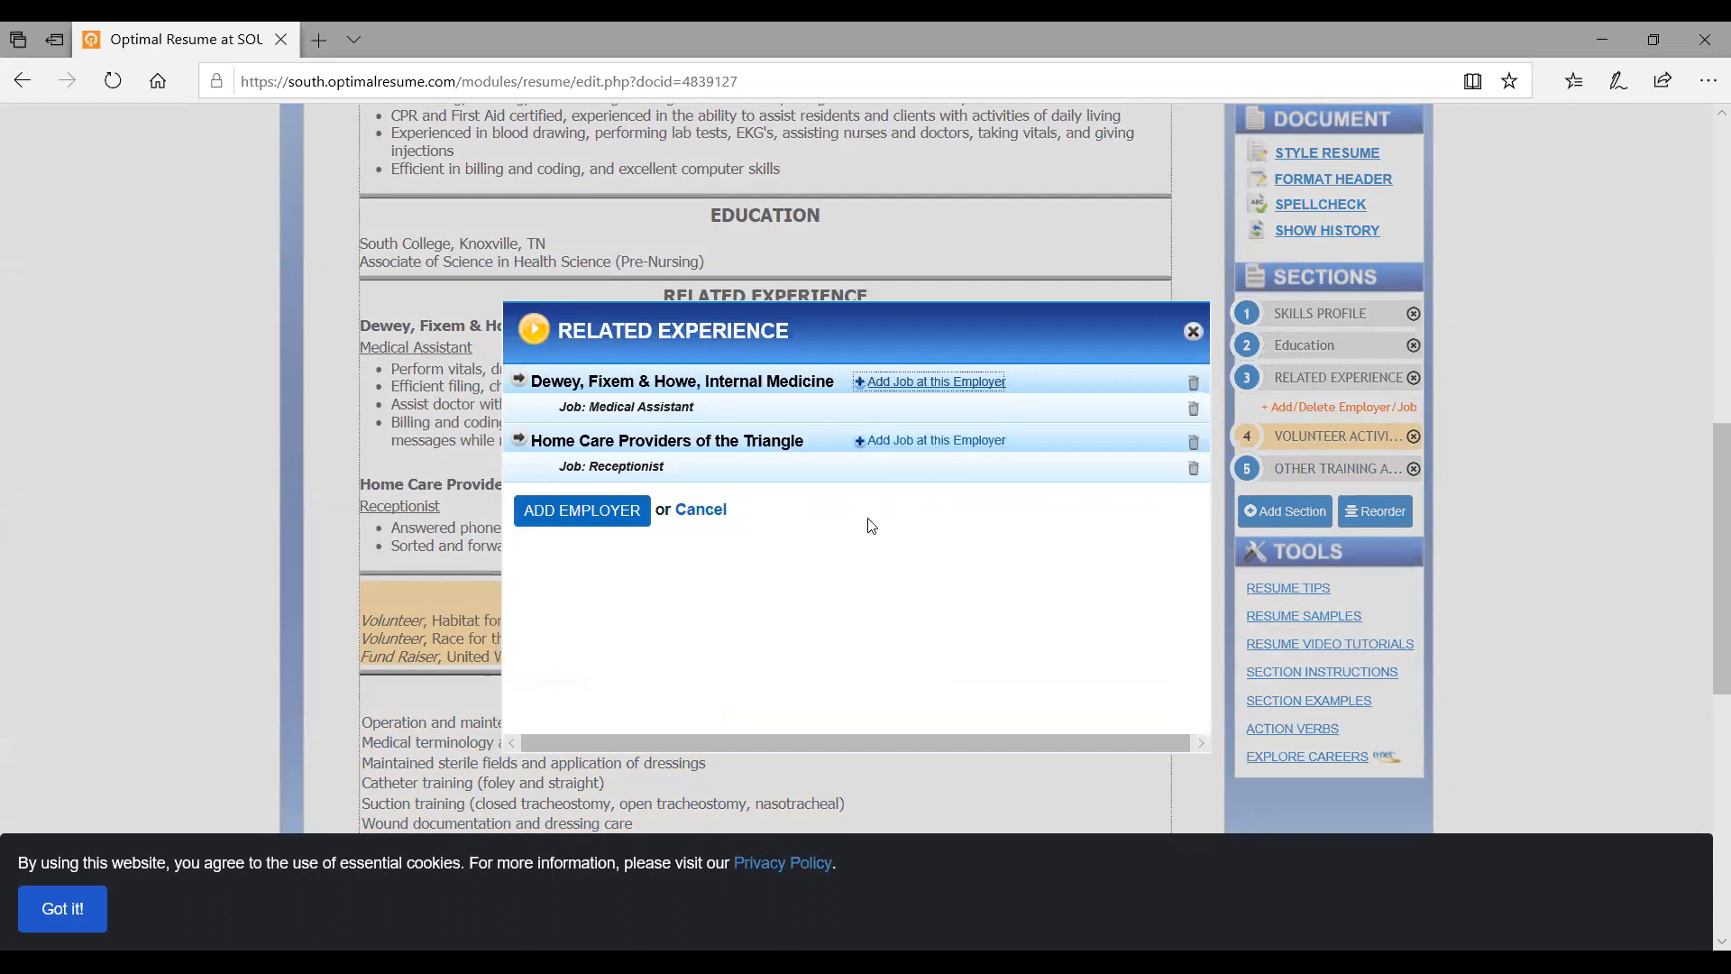
pyautogui.click(1193, 388)
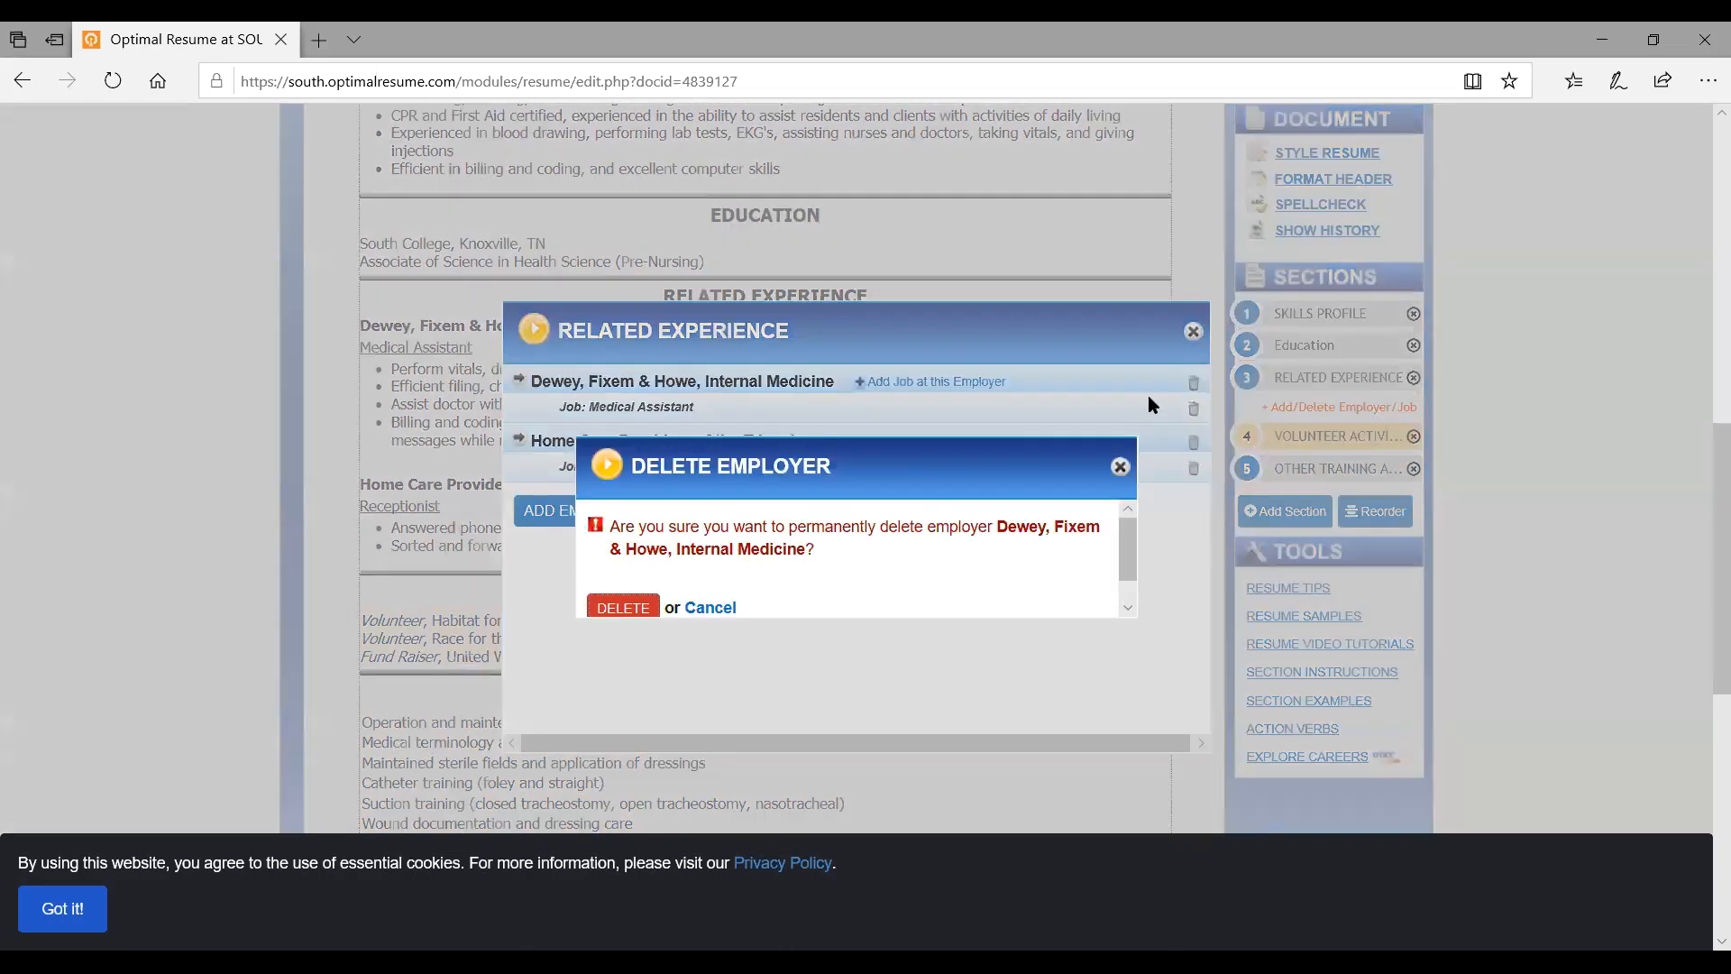
pyautogui.click(622, 606)
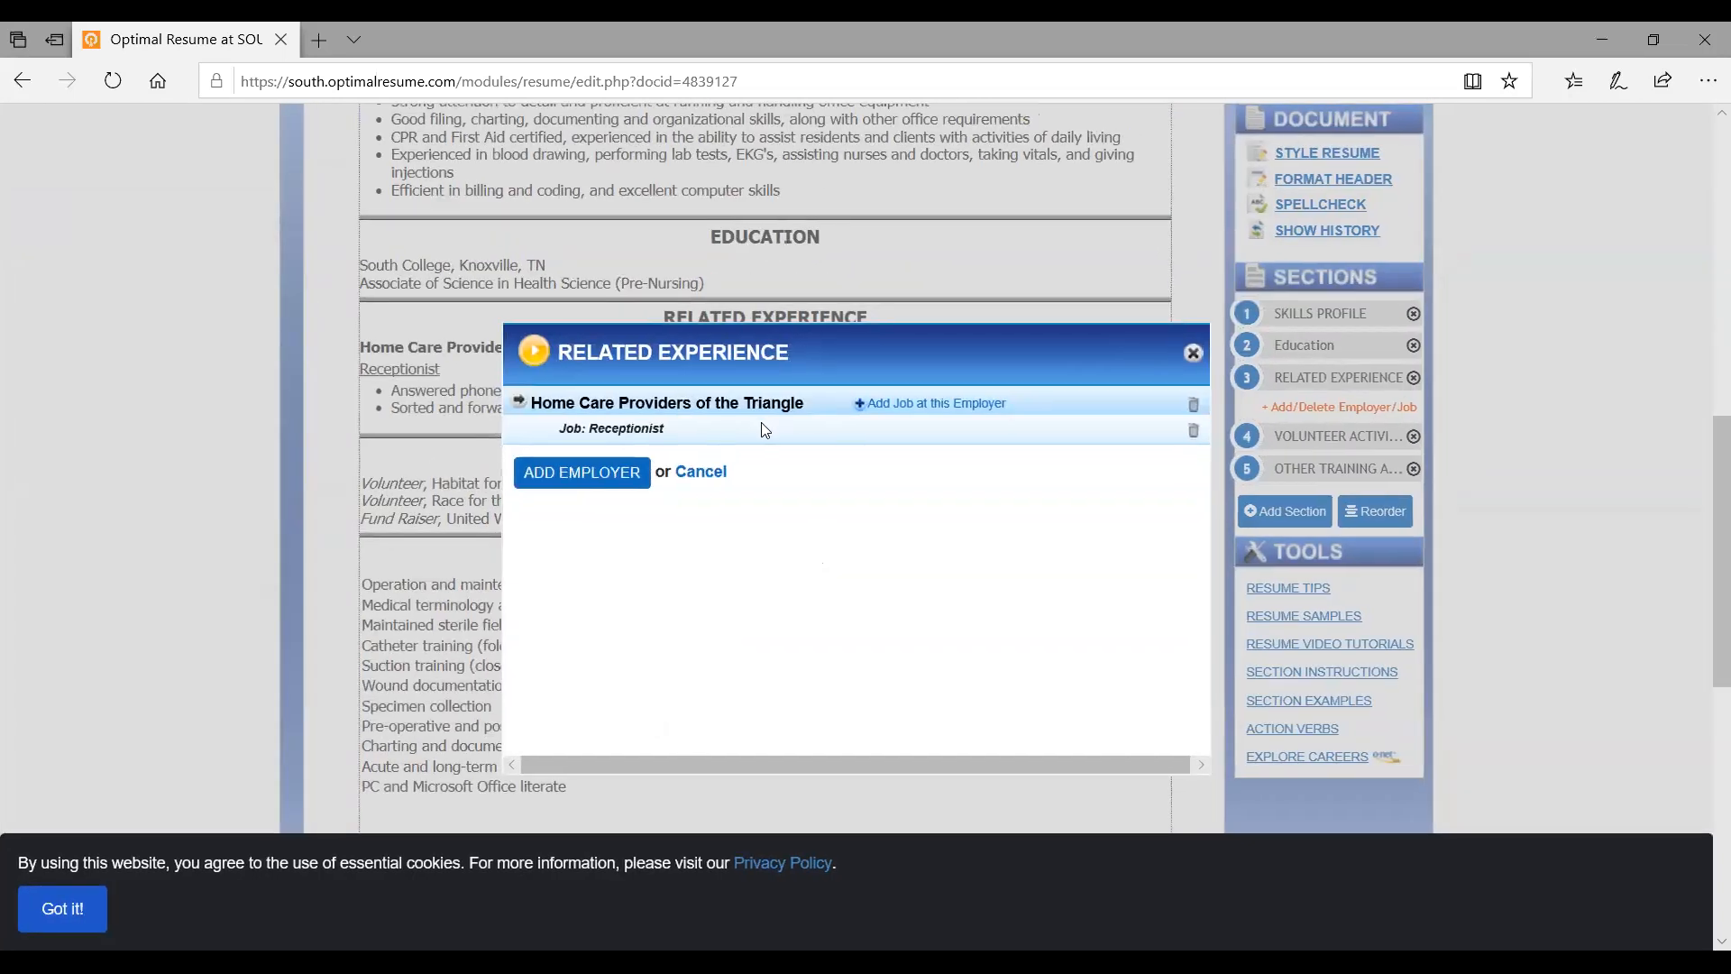
pyautogui.click(606, 479)
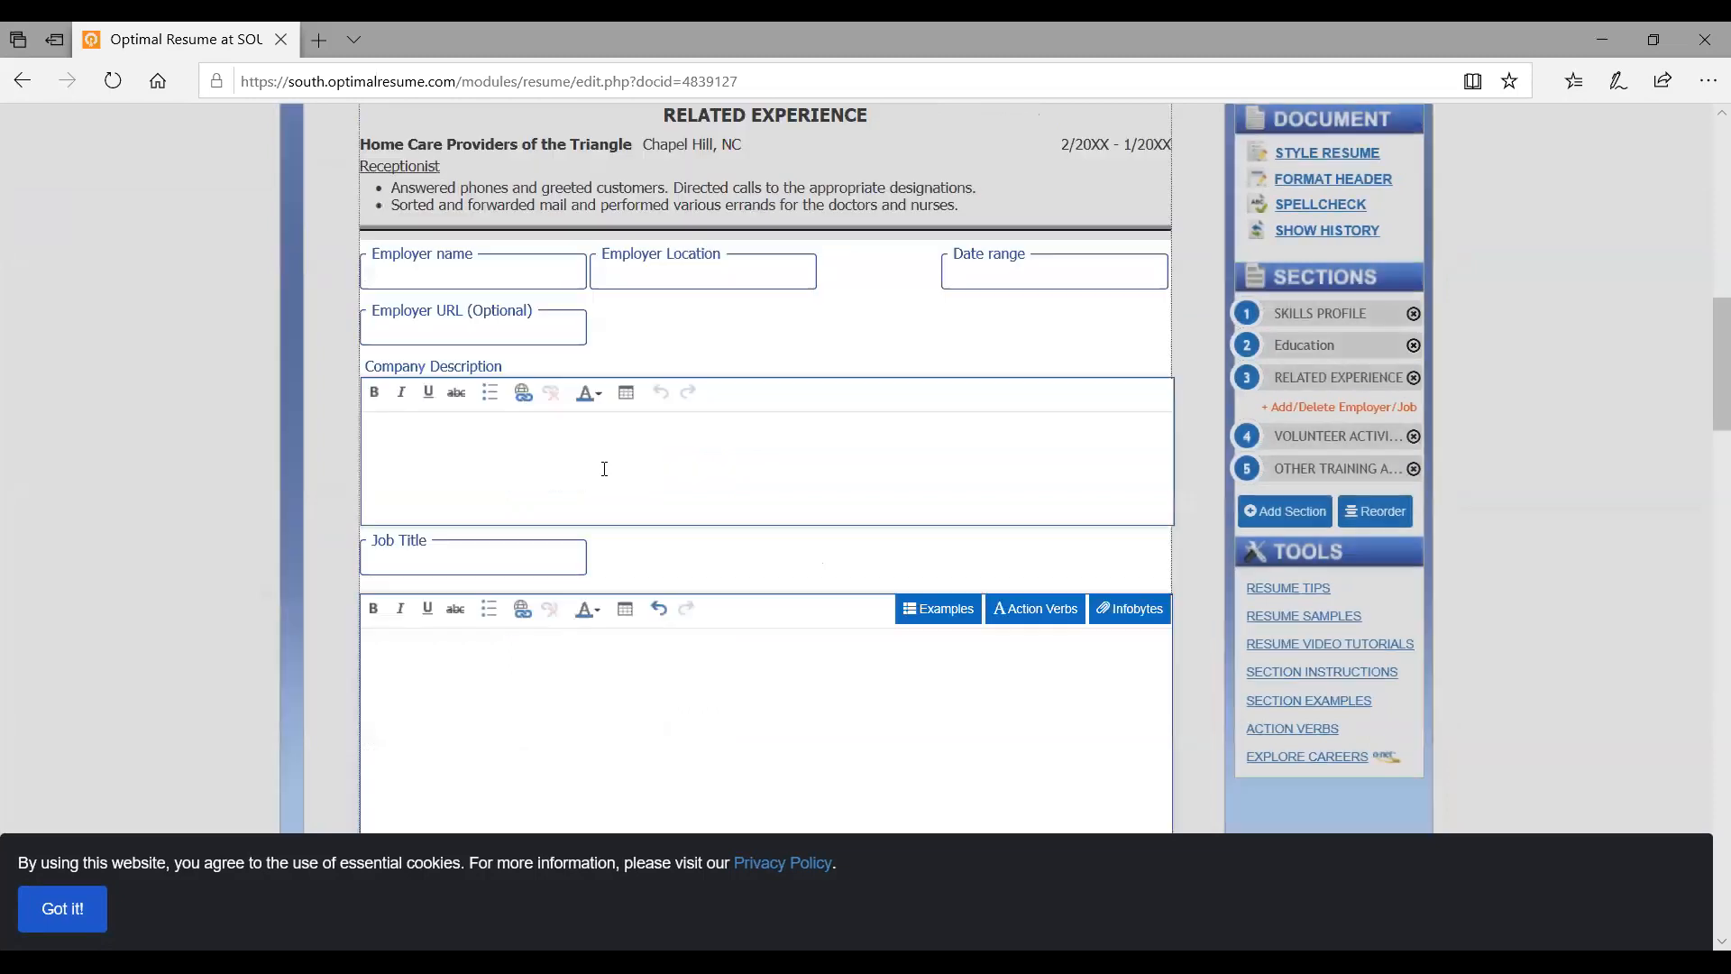
# Enter employer Hospital 123, location Knoxville, TN, and dates 9/2020 - Present
pyautogui.click(463, 270)
pyautogui.write('Hospital 123')
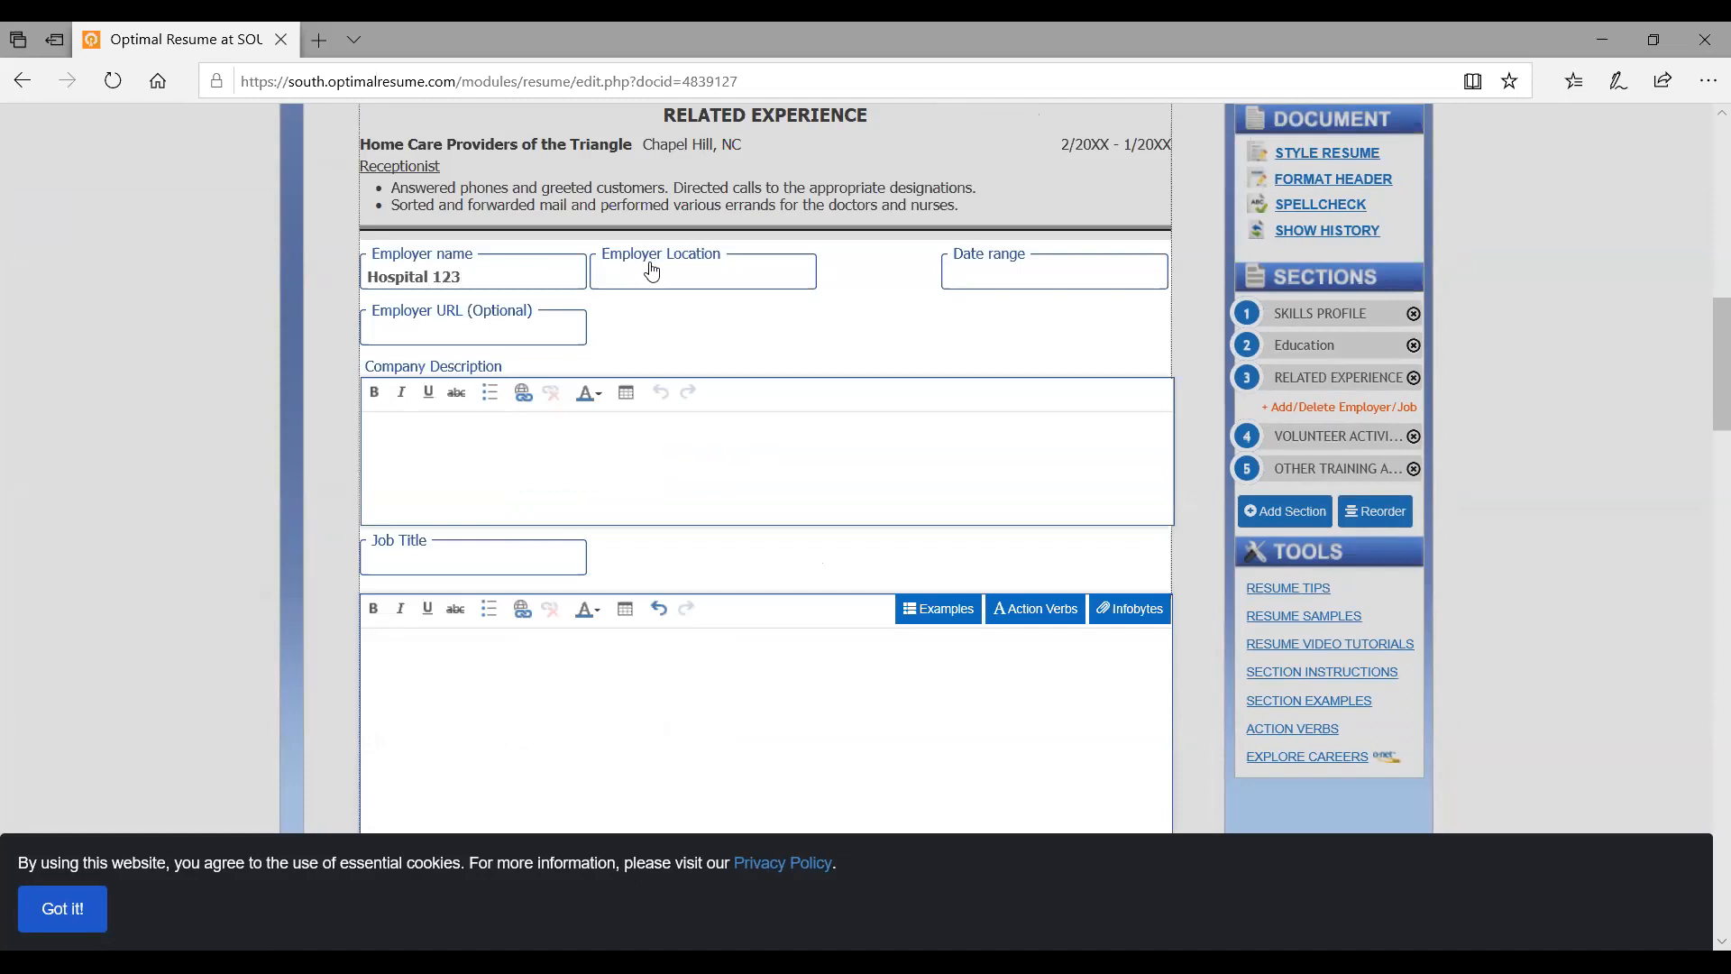
pyautogui.click(649, 270)
pyautogui.write('Knoxville, ')
pyautogui.write('TN')
pyautogui.write('9/2020')
pyautogui.write(' - P')
pyautogui.write('resent')
# Set the job title to Licensed Practical Nurse
pyautogui.scroll(-2, 530, 455)
pyautogui.click(469, 413)
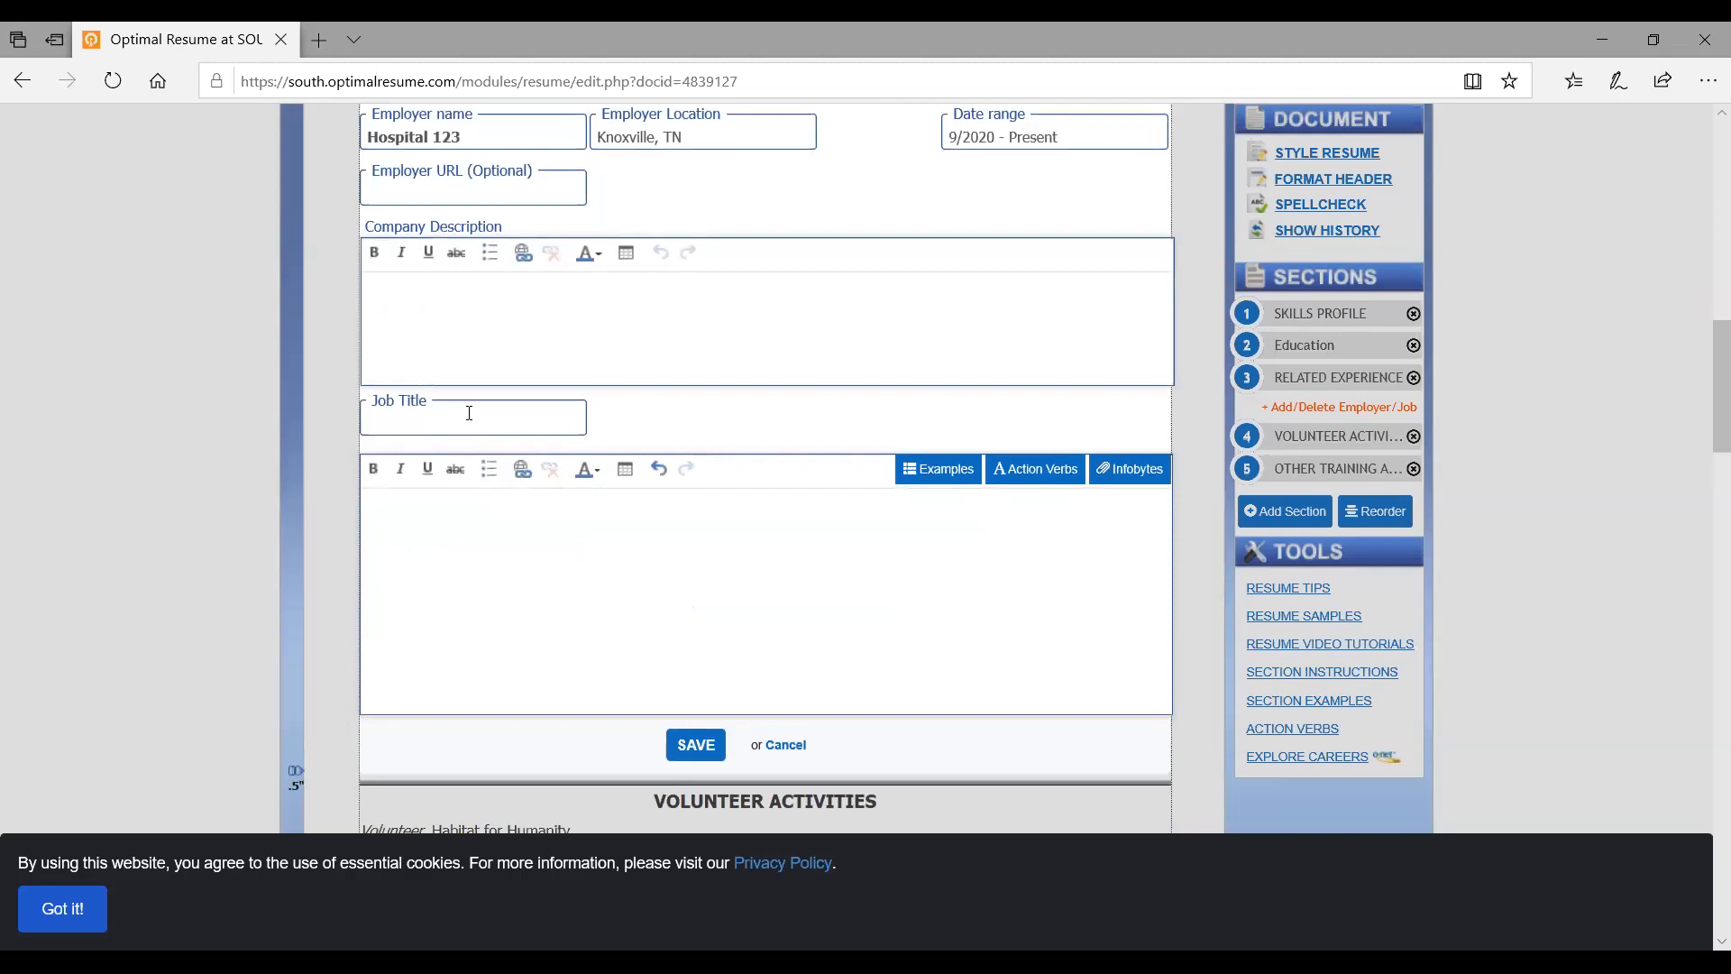
pyautogui.write('LO')
pyautogui.press('BackSpace')
pyautogui.write('PN')
pyautogui.press('BackSpace')
pyautogui.press('BackSpace')
pyautogui.write('icensed Practical Nurse')
# Add duty bullets 'Provide patient care' and 'Assist nursing staff', then save the entry
pyautogui.click(490, 469)
pyautogui.write('Provide patient care')
pyautogui.press('Return')
pyautogui.write('Assist nursing staff')
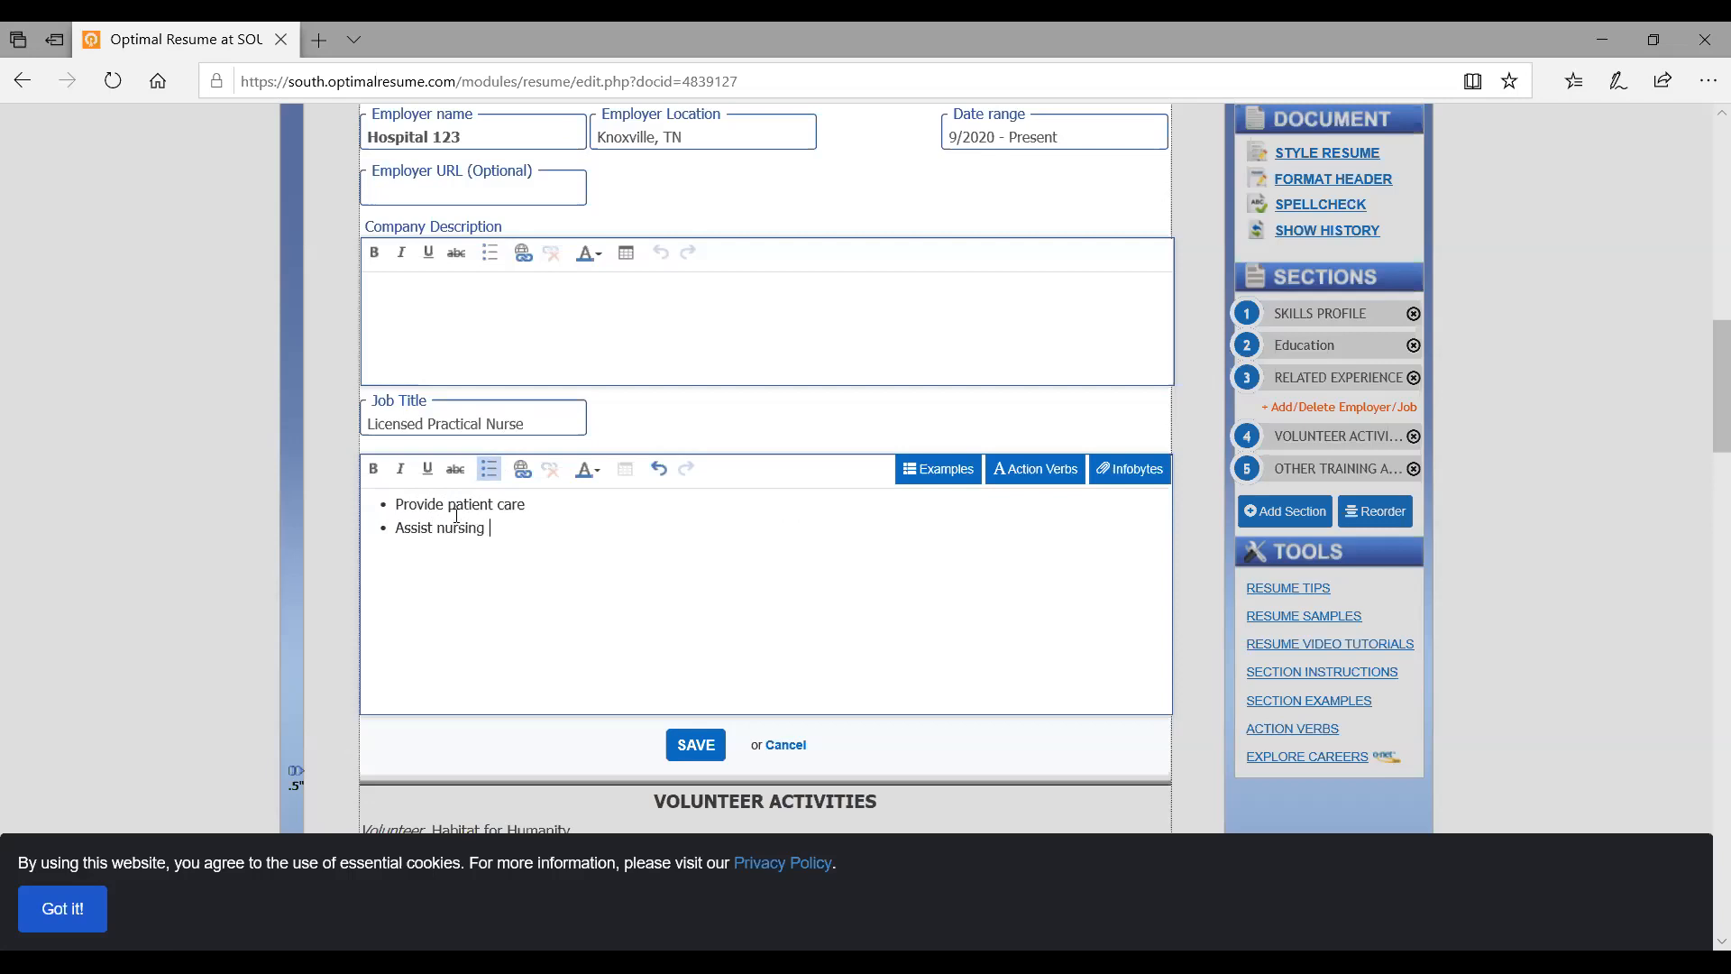
pyautogui.click(683, 756)
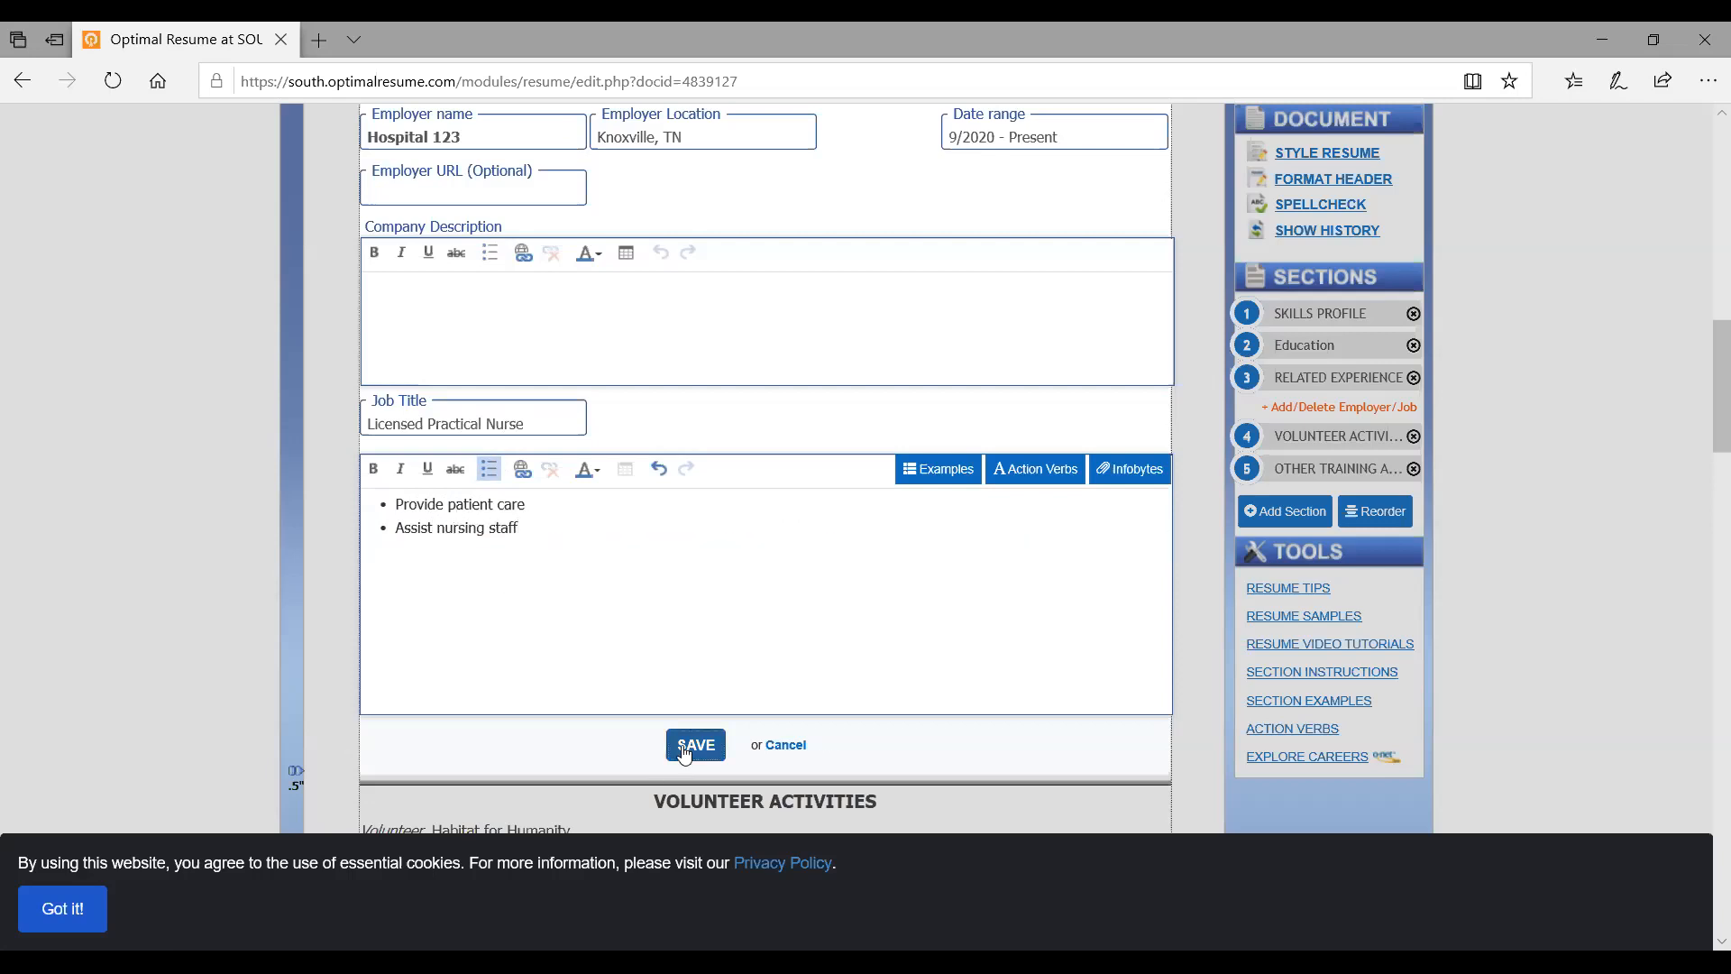
# In the Reorder view, drag Hospital 123 above Home Care Providers of the Triangle
pyautogui.scroll(-6, 684, 756)
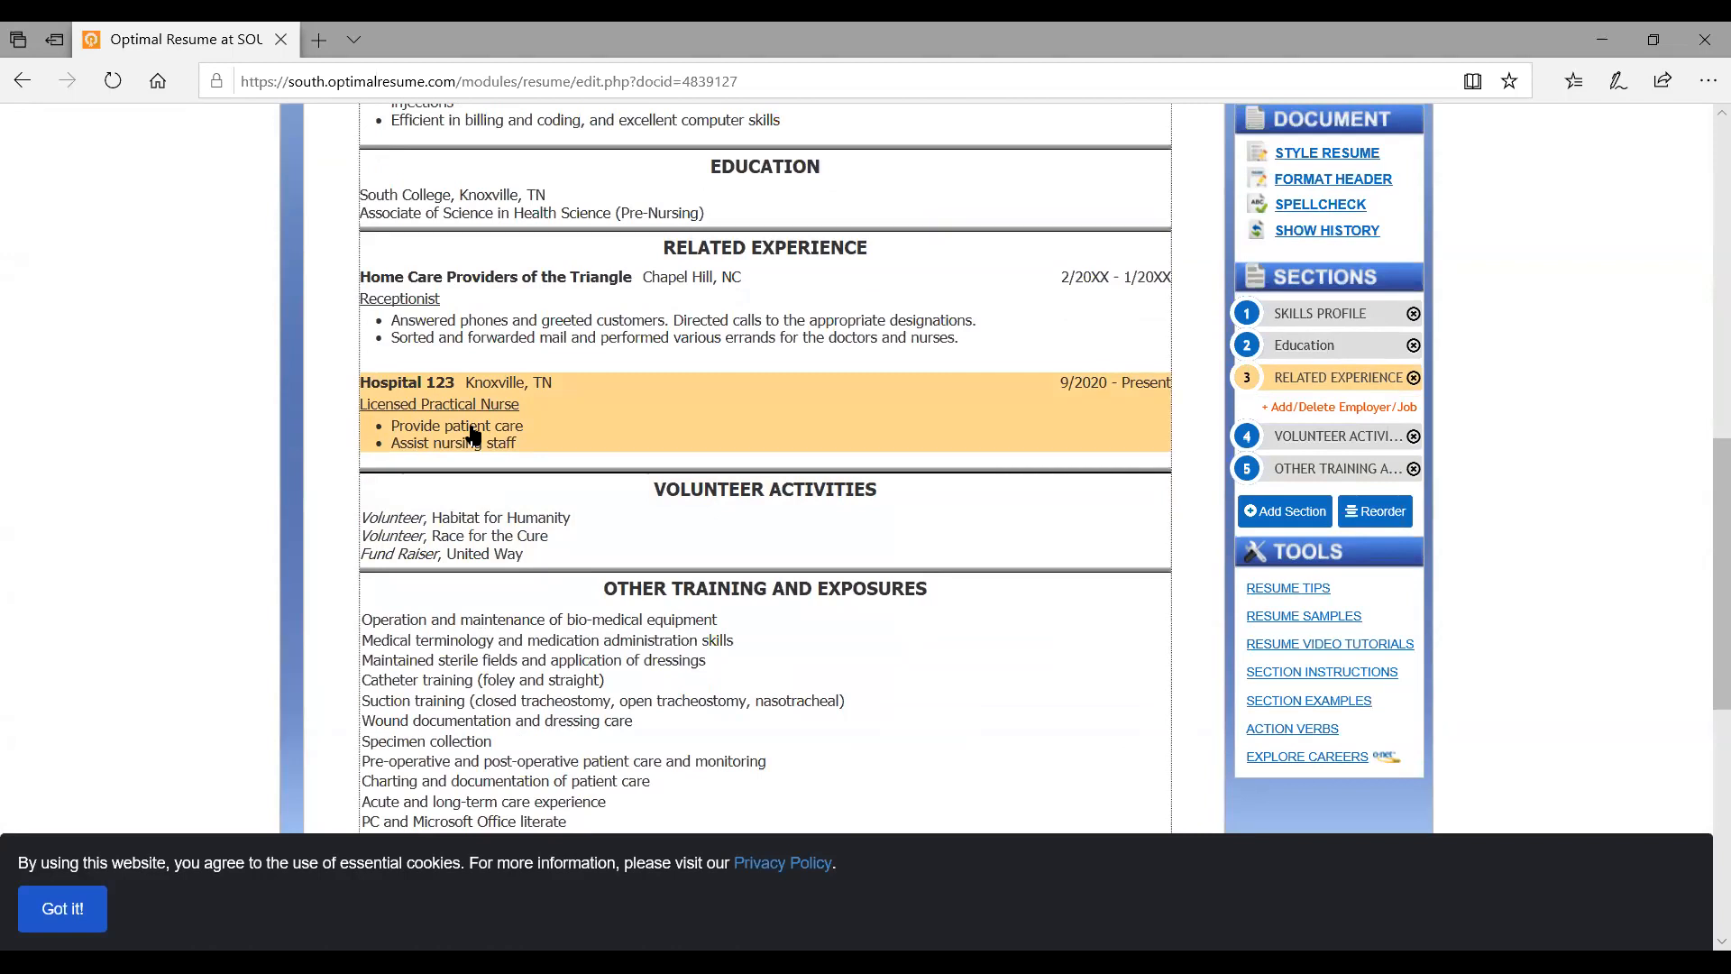
pyautogui.click(1355, 411)
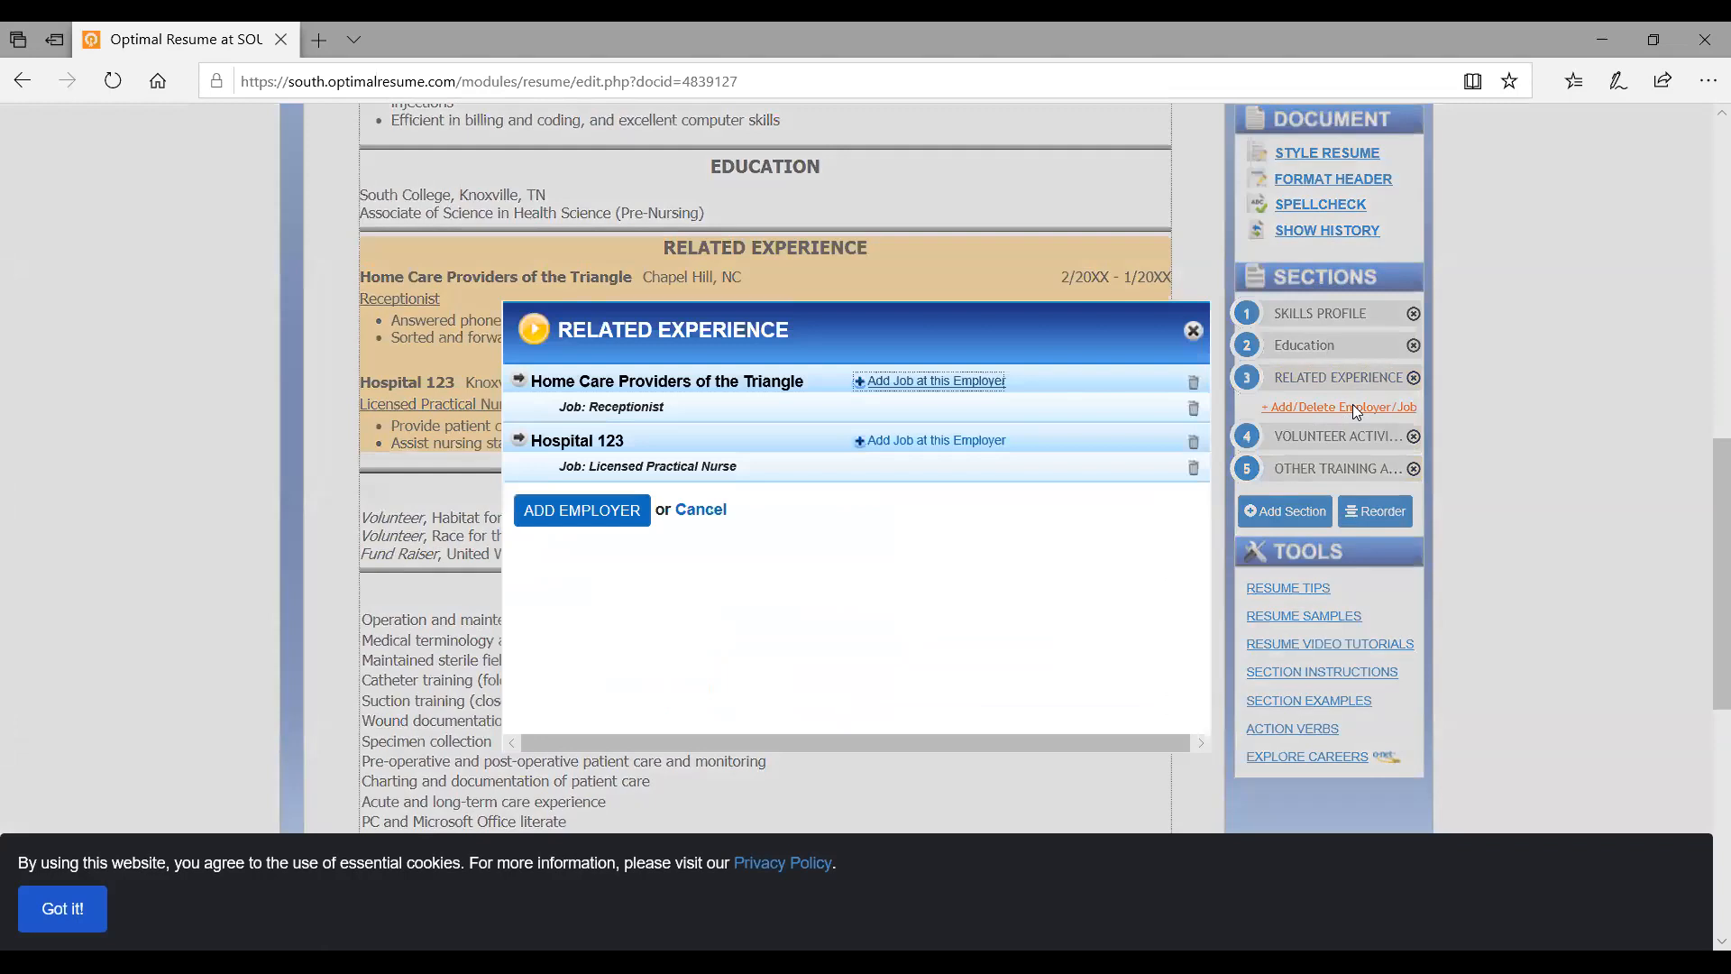
pyautogui.click(1193, 331)
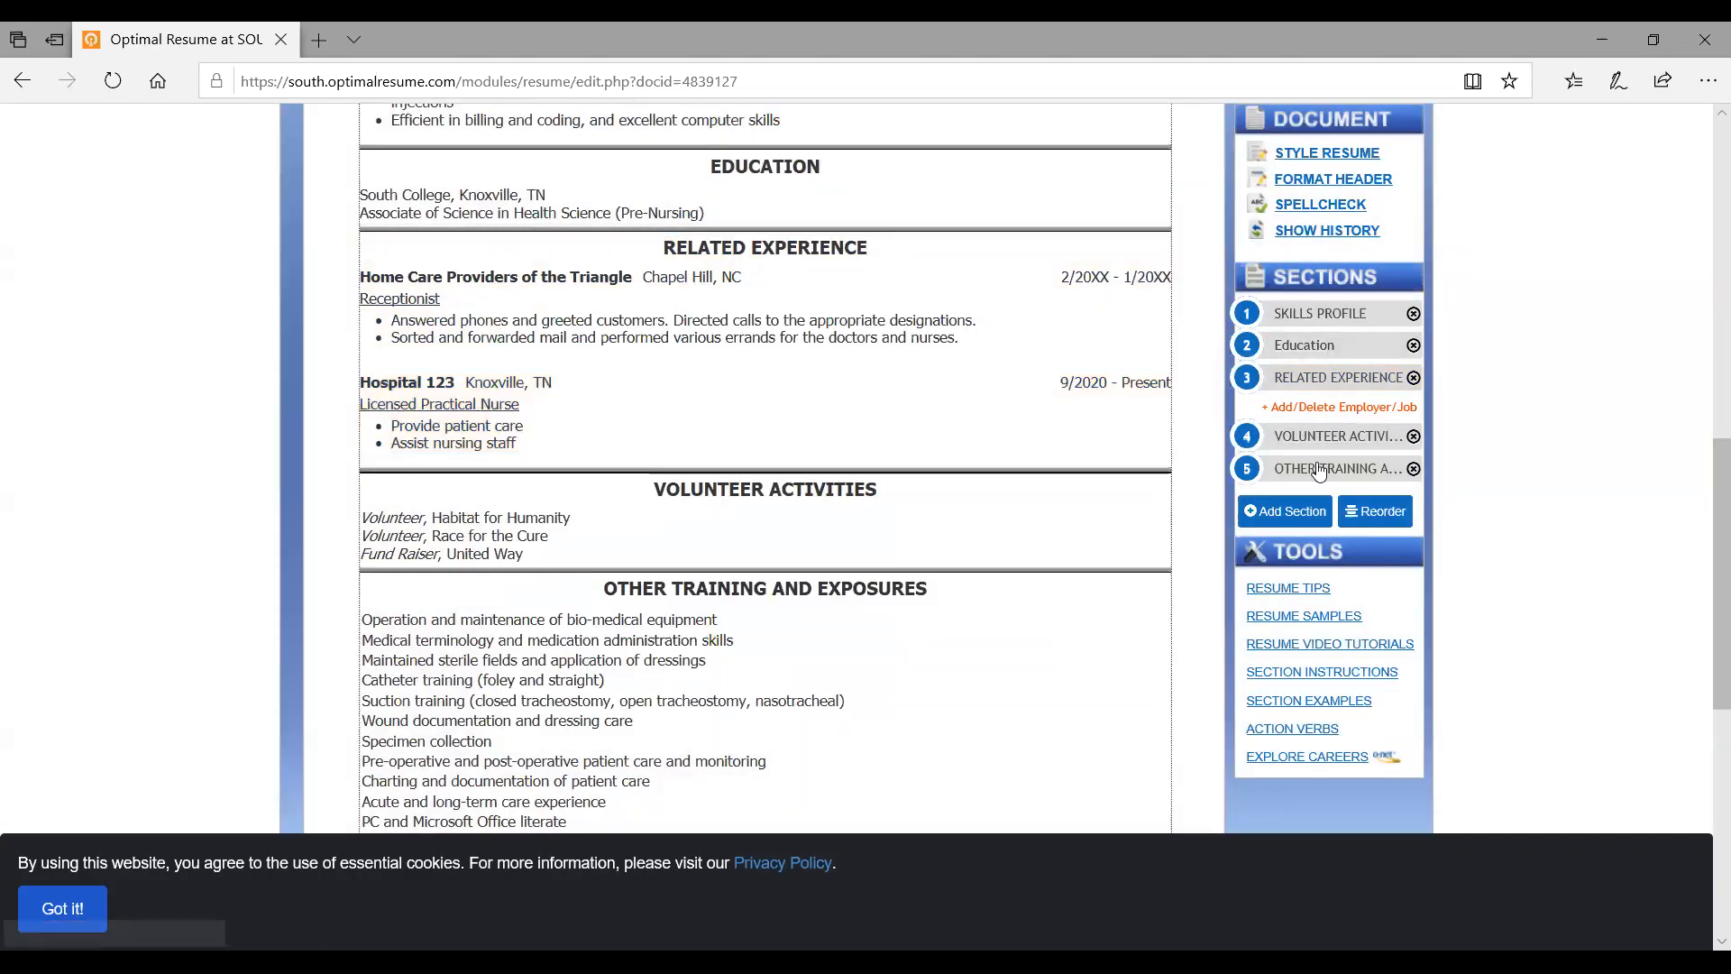
pyautogui.click(1379, 519)
pyautogui.moveTo(560, 485)
pyautogui.mouseDown()
pyautogui.moveTo(560, 431)
pyautogui.moveTo(560, 456)
pyautogui.mouseUp()
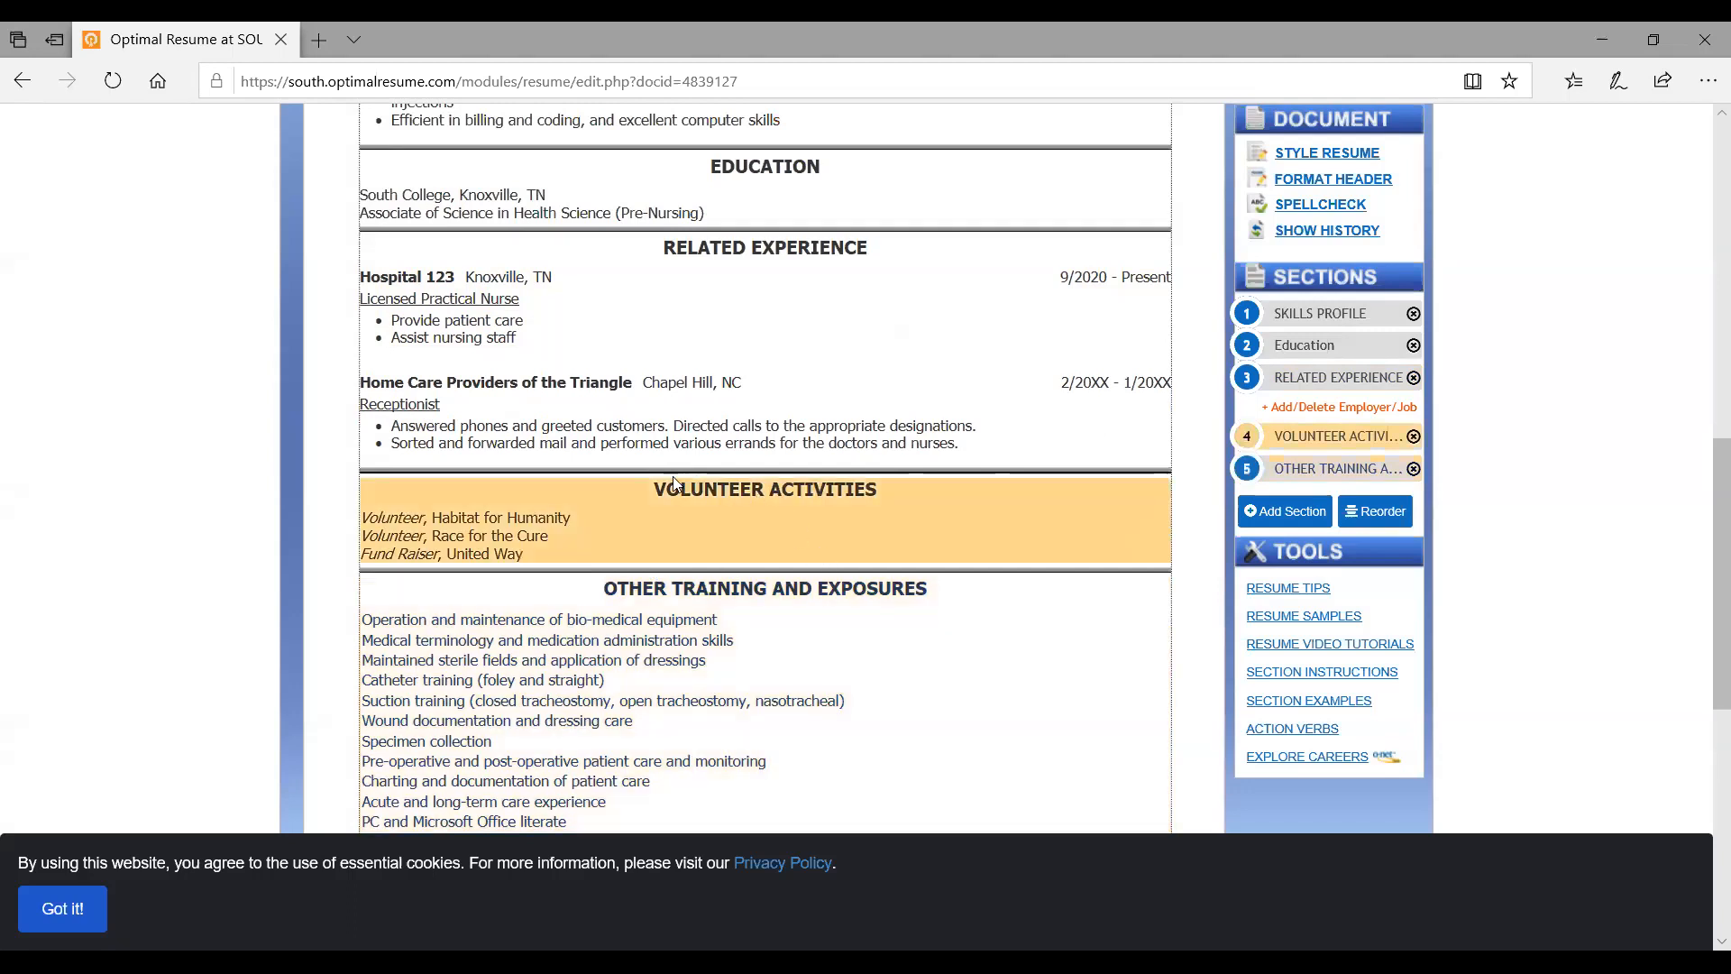
# Open Resume Video Tutorials from the sidebar's Tools, showing the Managing Sections video
pyautogui.scroll(1, 676, 484)
pyautogui.scroll(1, 676, 484)
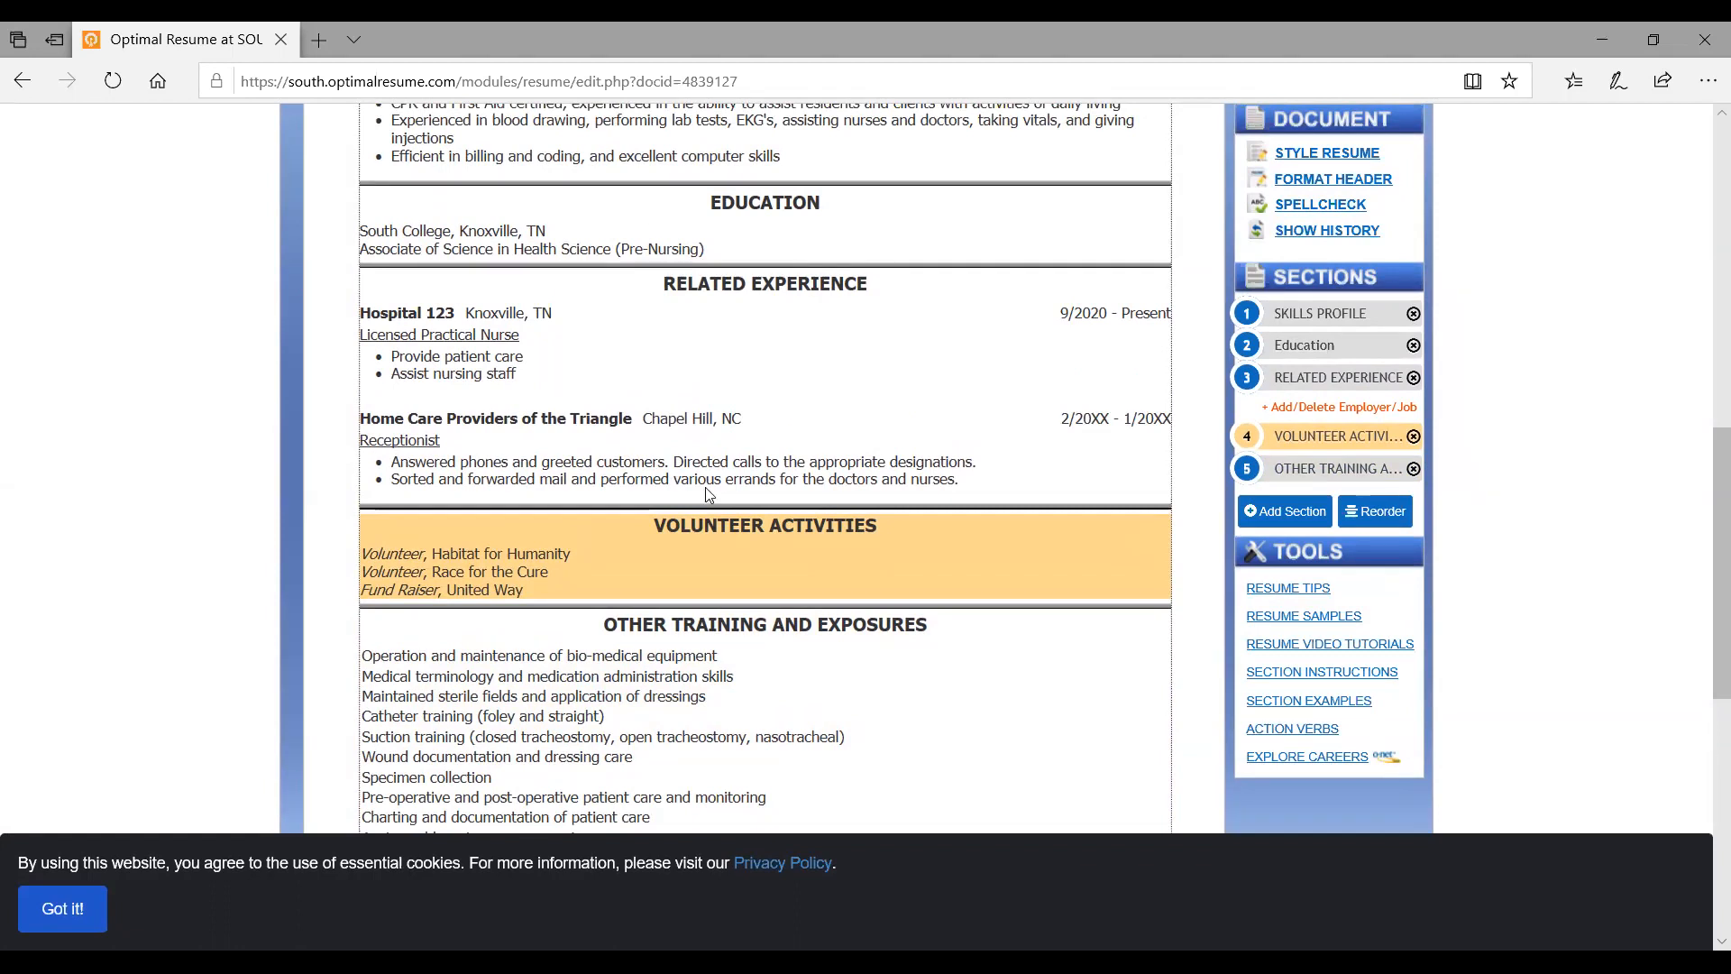
pyautogui.click(1325, 646)
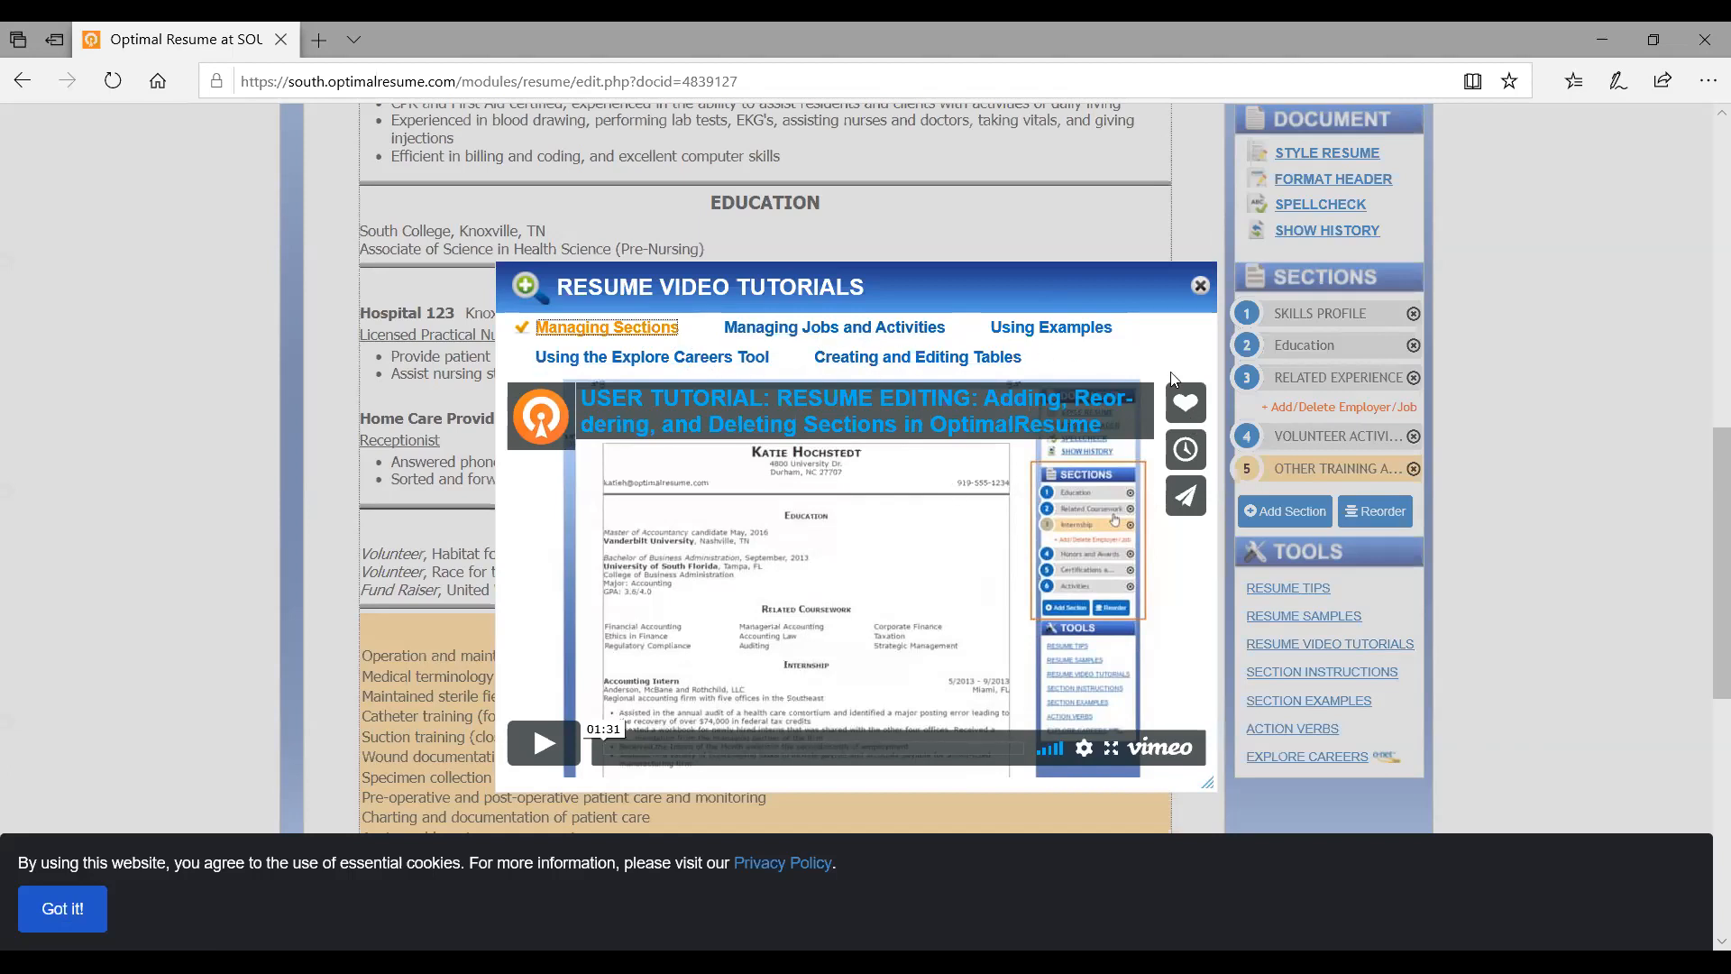
# Close the tutorials and browse the Strategic Words list of action verbs
pyautogui.click(1202, 289)
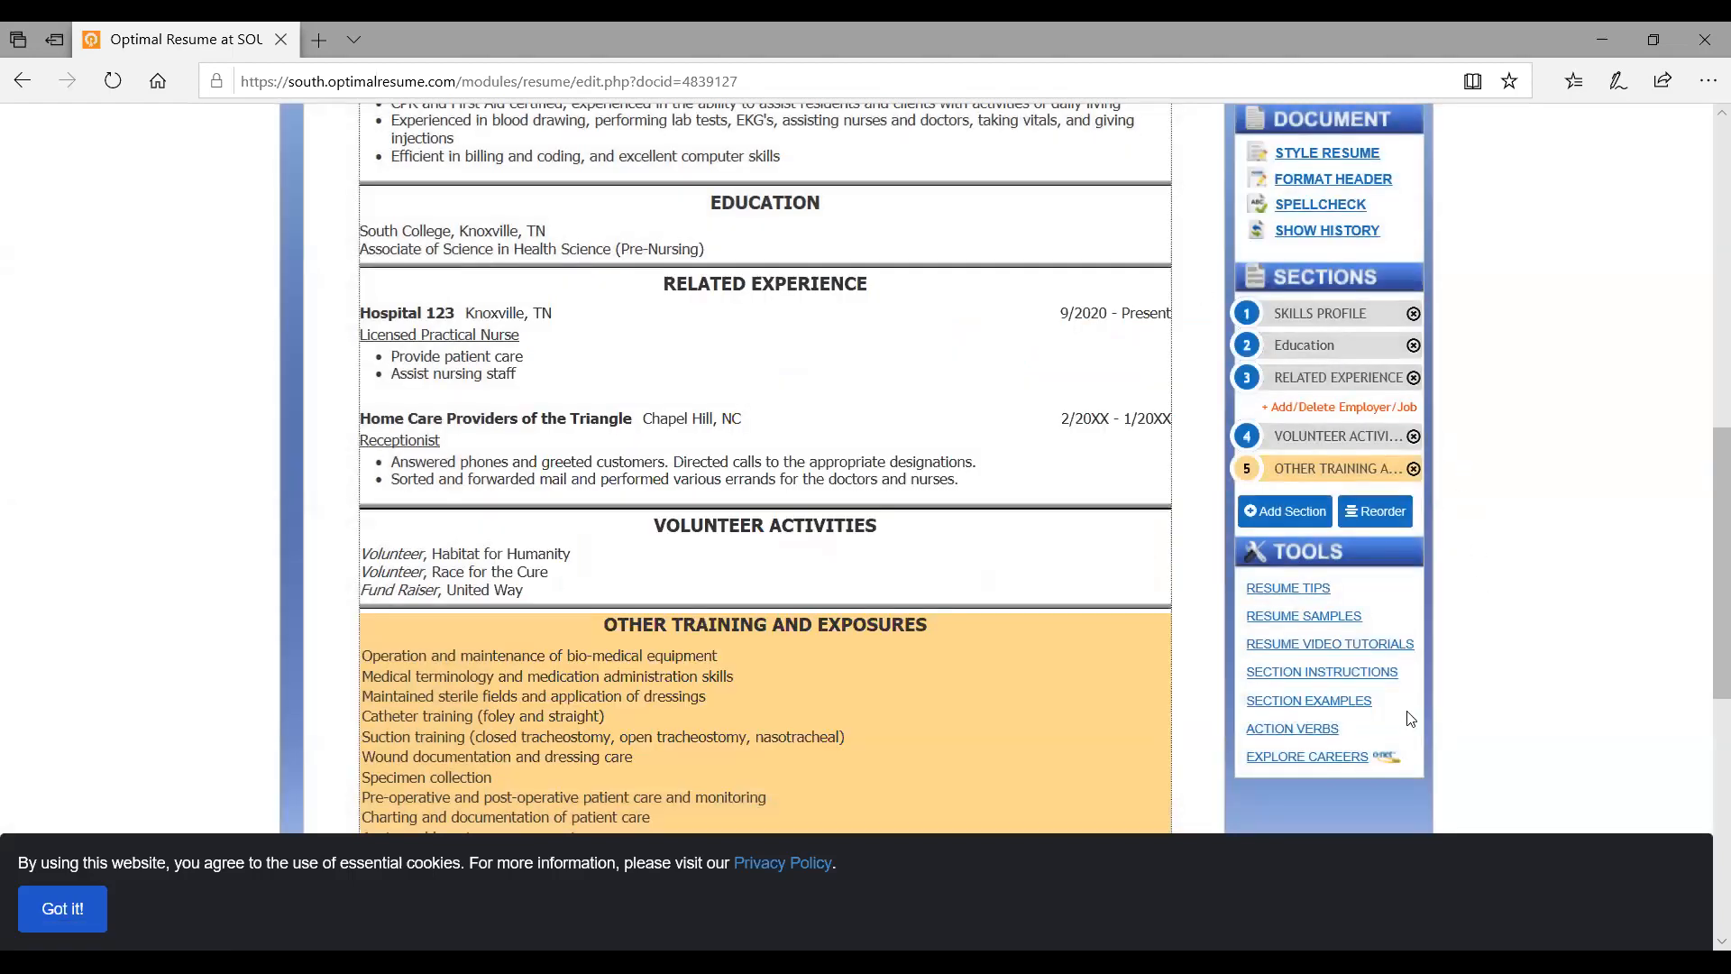
pyautogui.click(1305, 732)
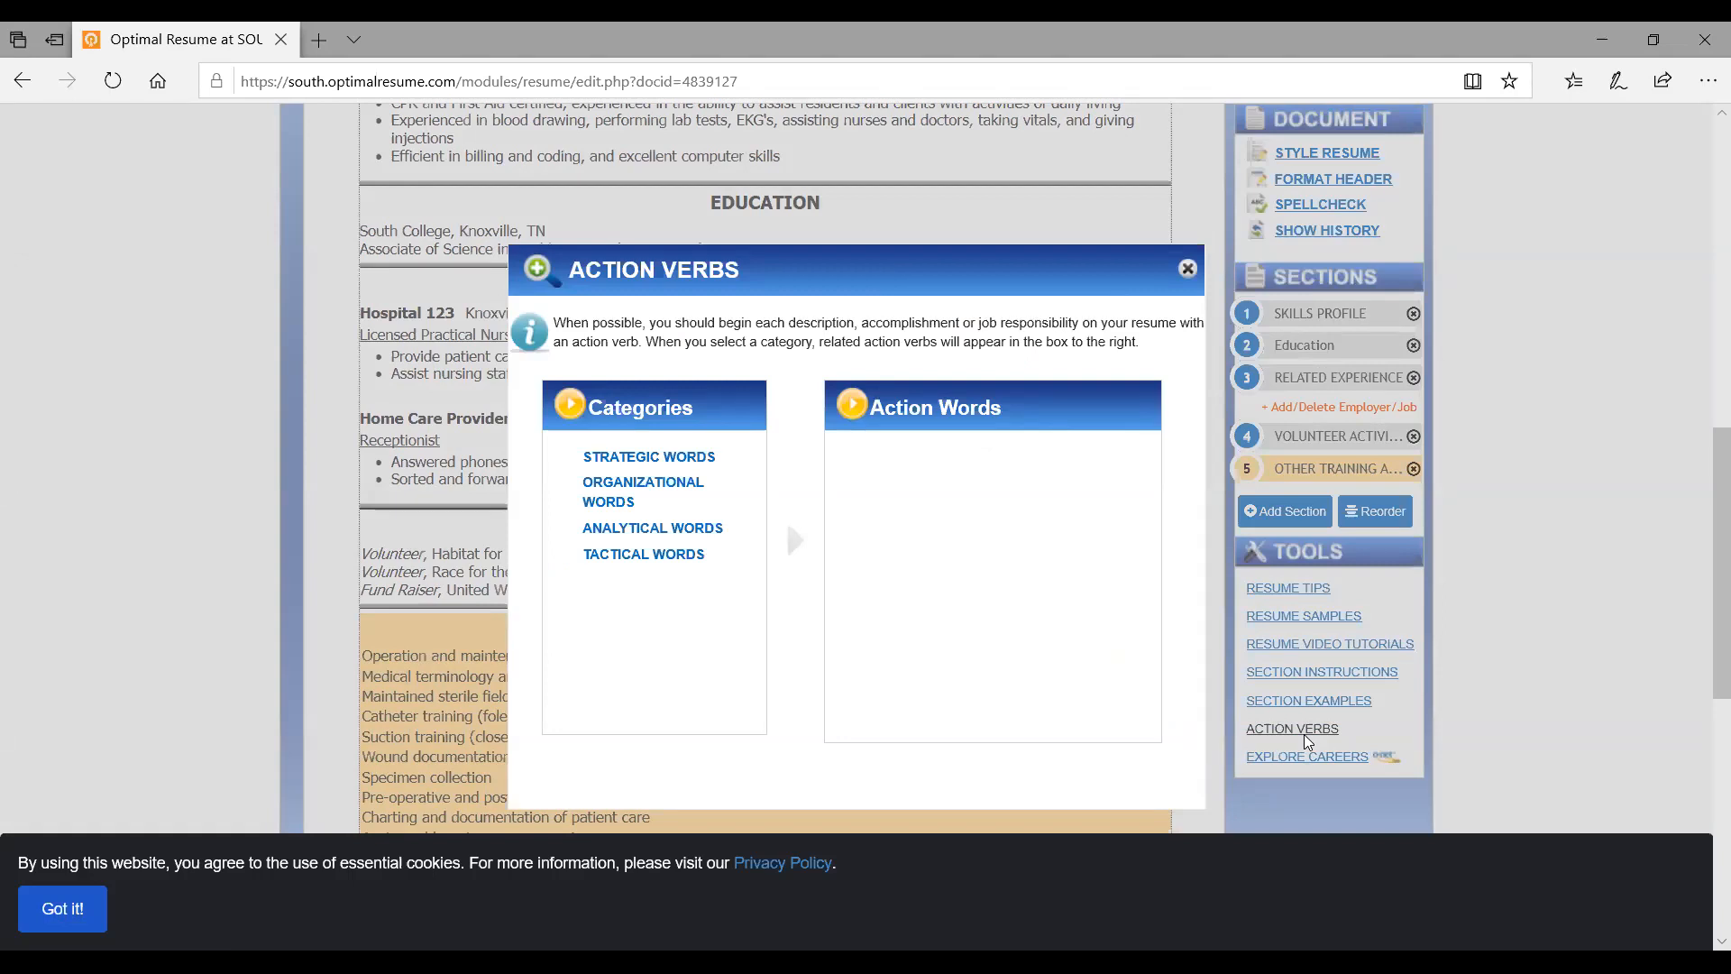
pyautogui.click(664, 461)
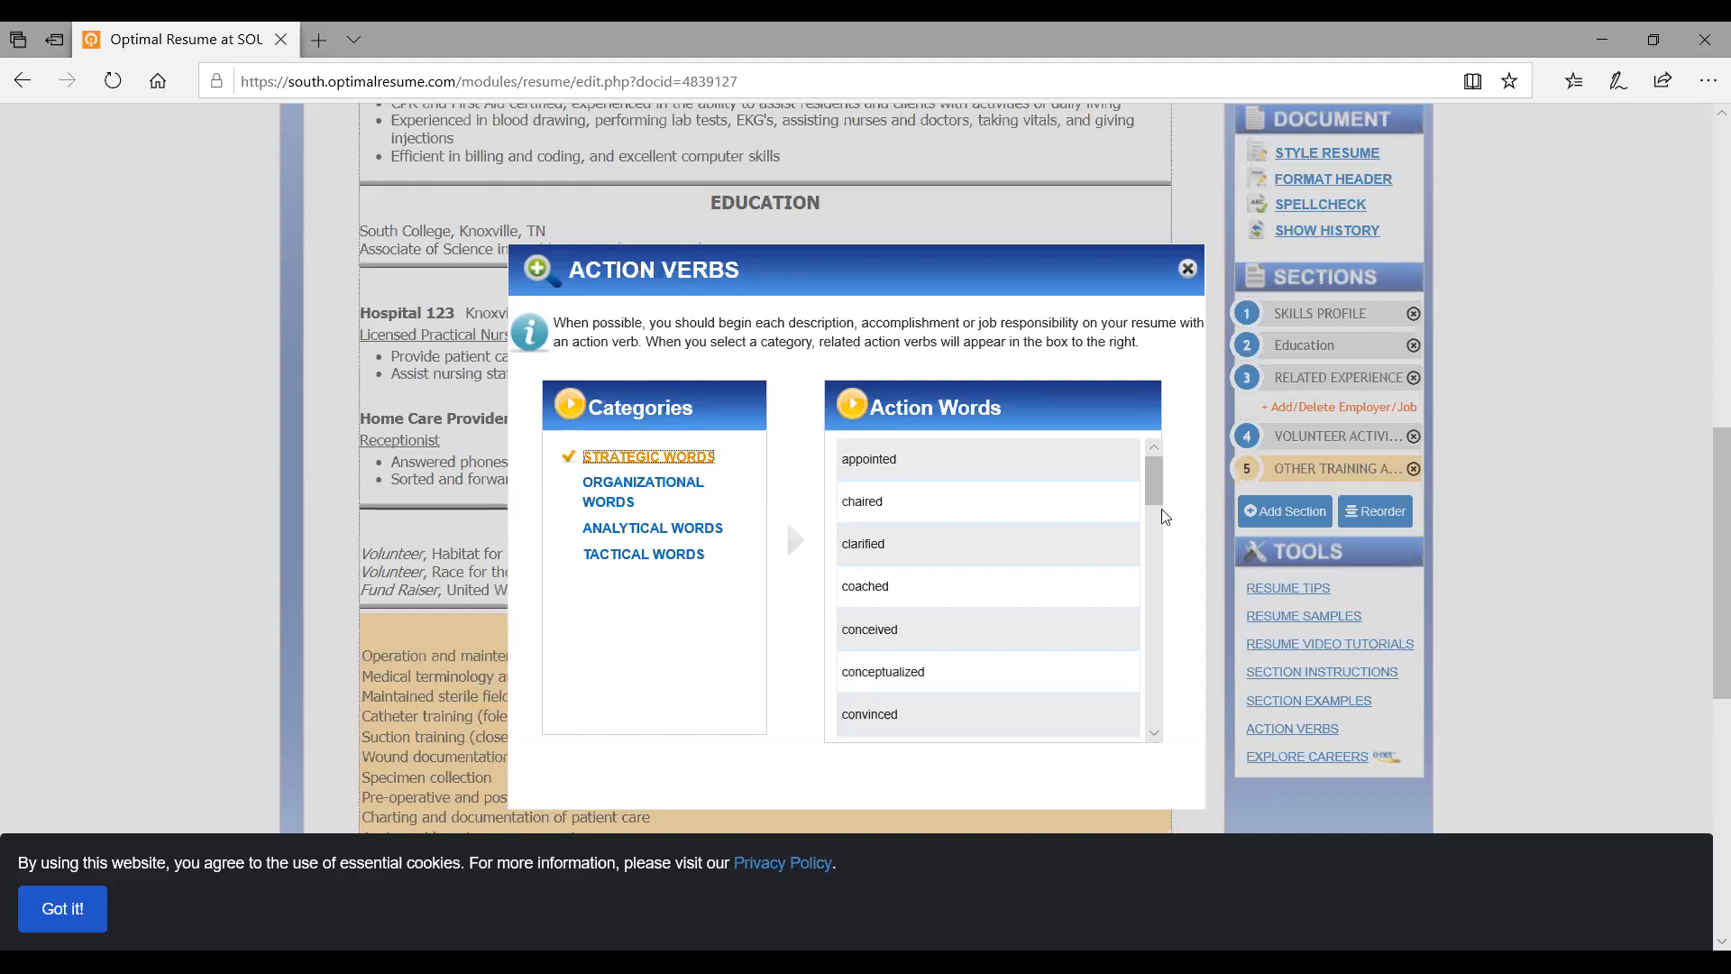
pyautogui.scroll(-2, 1158, 561)
pyautogui.moveTo(1158, 561); pyautogui.dragTo(1150, 430)
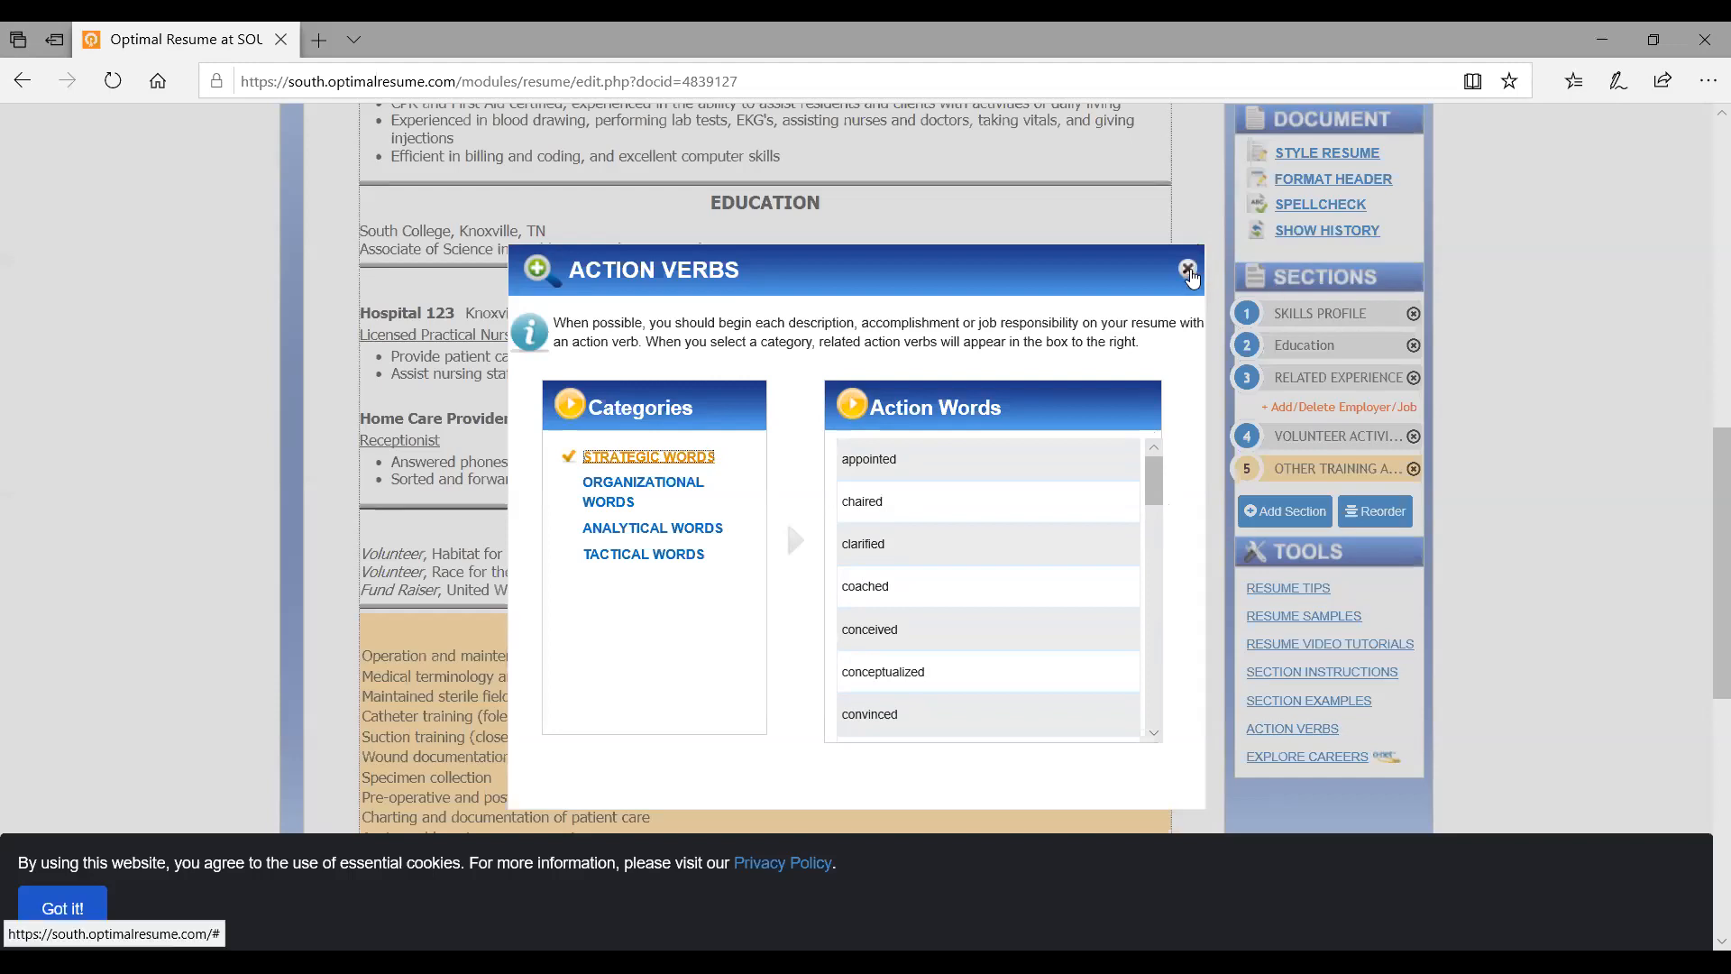
# Close the Action Verbs list and return to the resume editor
pyautogui.click(1188, 268)
pyautogui.scroll(2, 1182, 254)
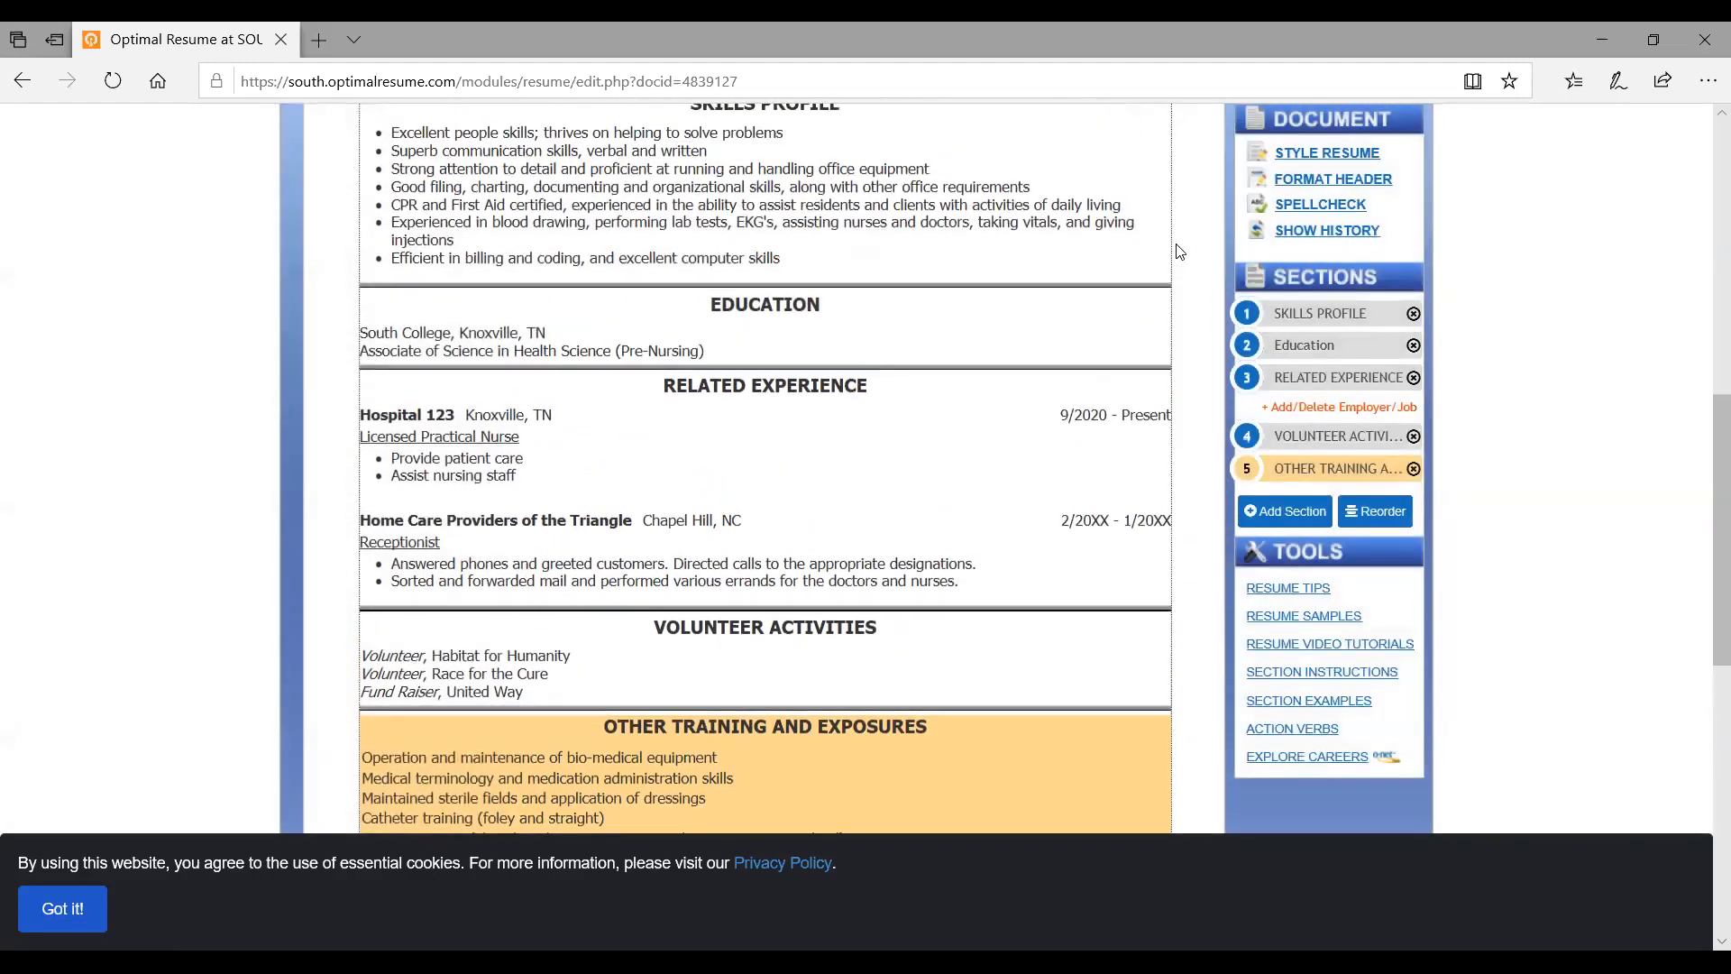
pyautogui.scroll(8, 1182, 253)
pyautogui.scroll(-5, 1182, 253)
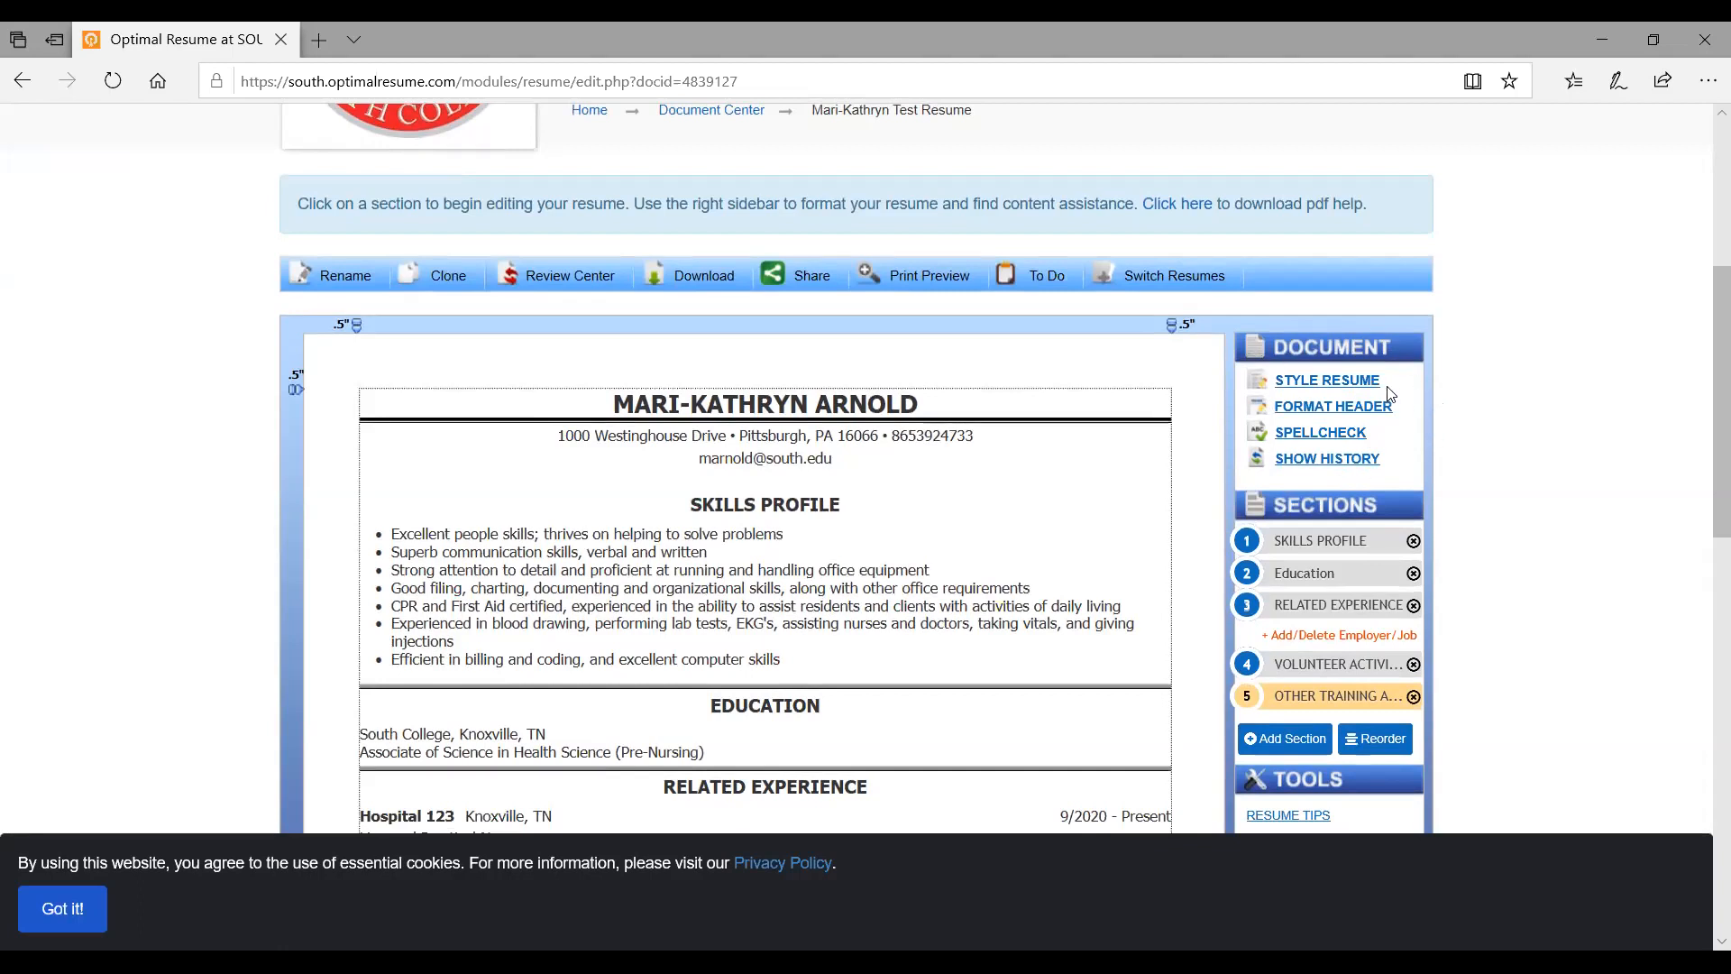
# Choose the Carver pre-style in the Styling Palette and apply it to the resume
pyautogui.click(1304, 383)
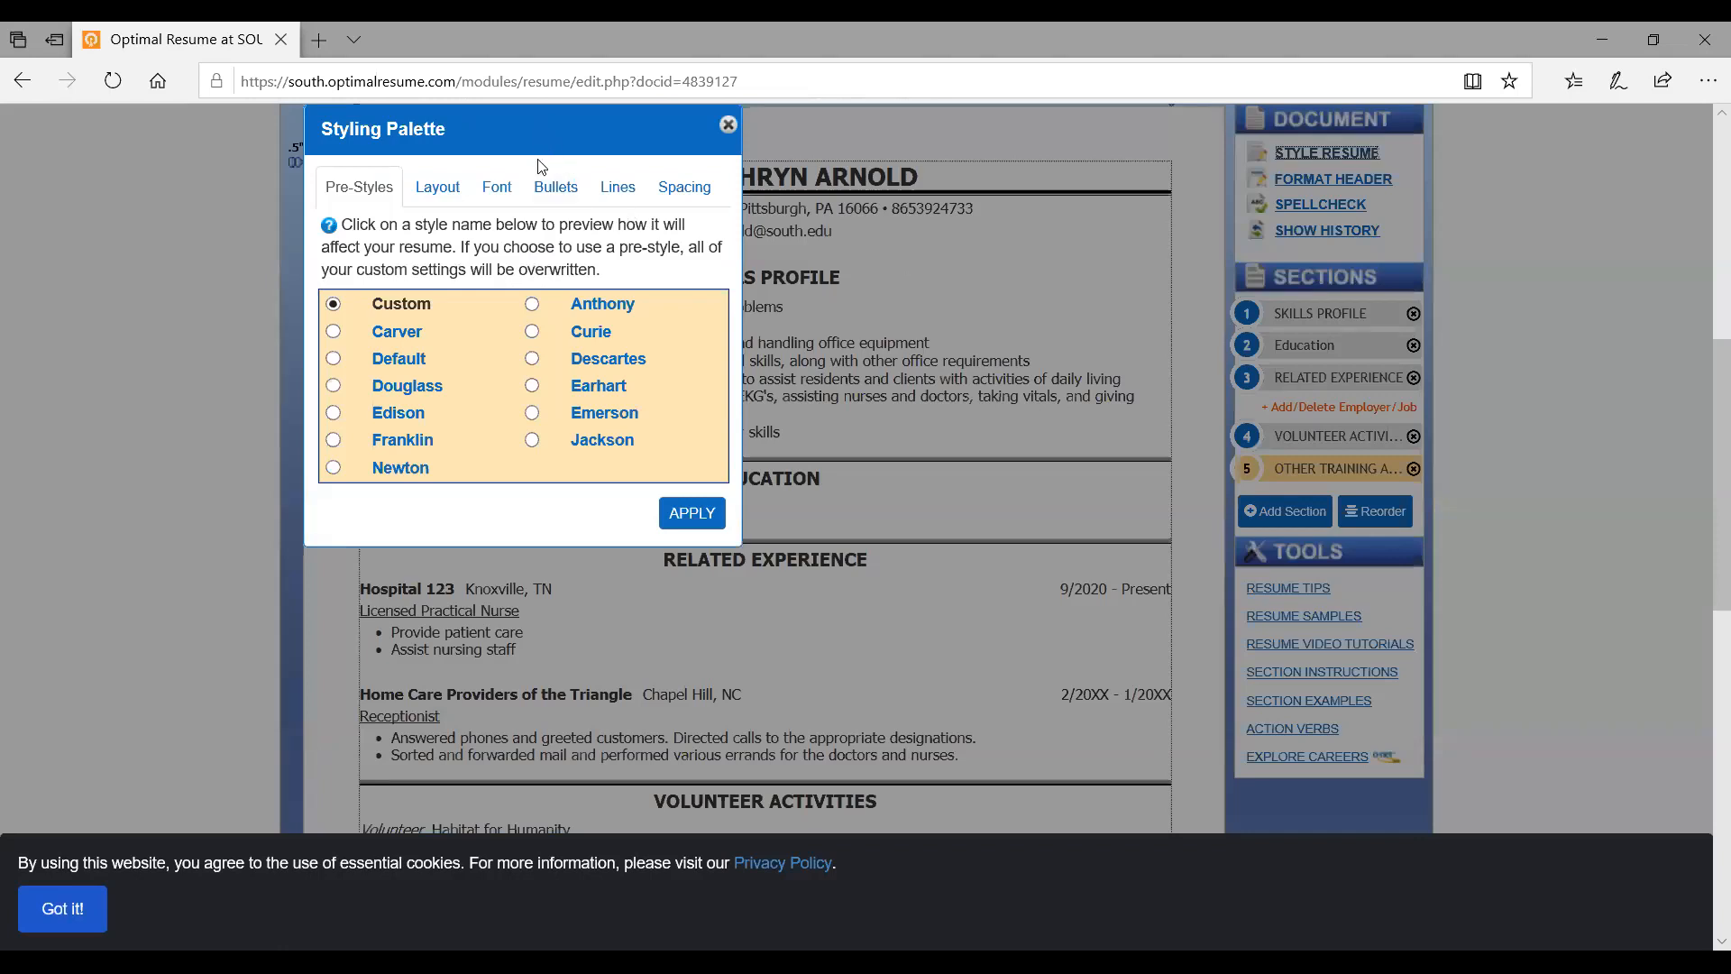
pyautogui.moveTo(539, 138); pyautogui.dragTo(1106, 282)
pyautogui.click(902, 476)
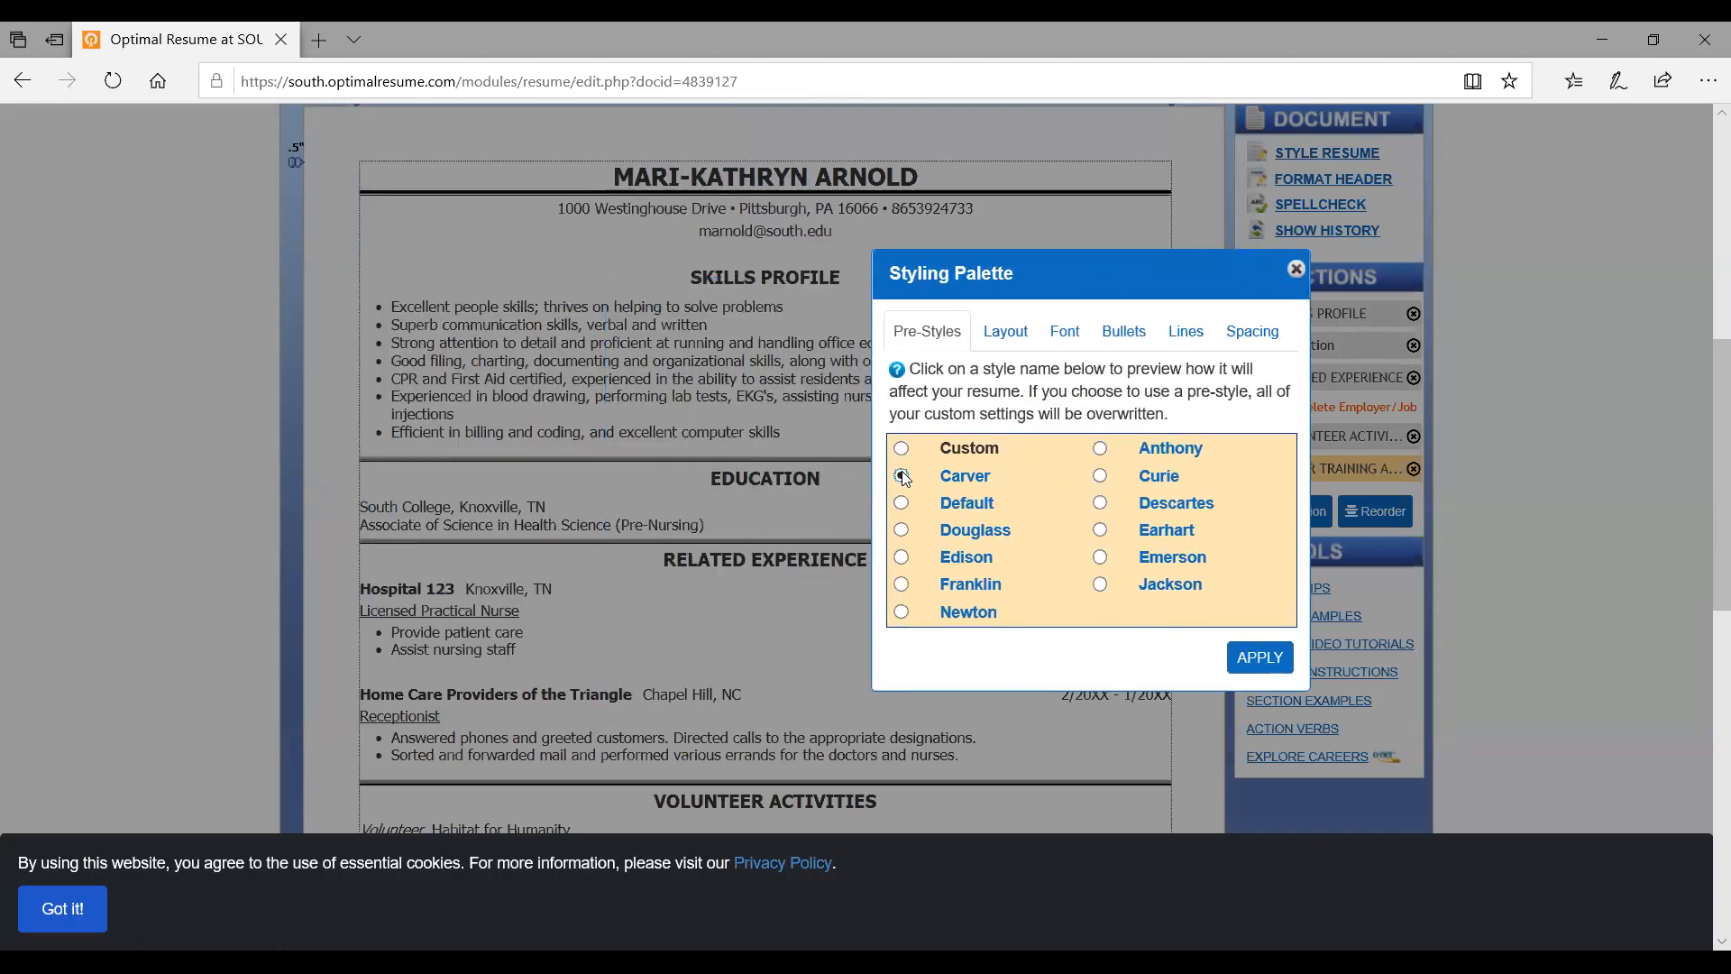
pyautogui.click(1251, 657)
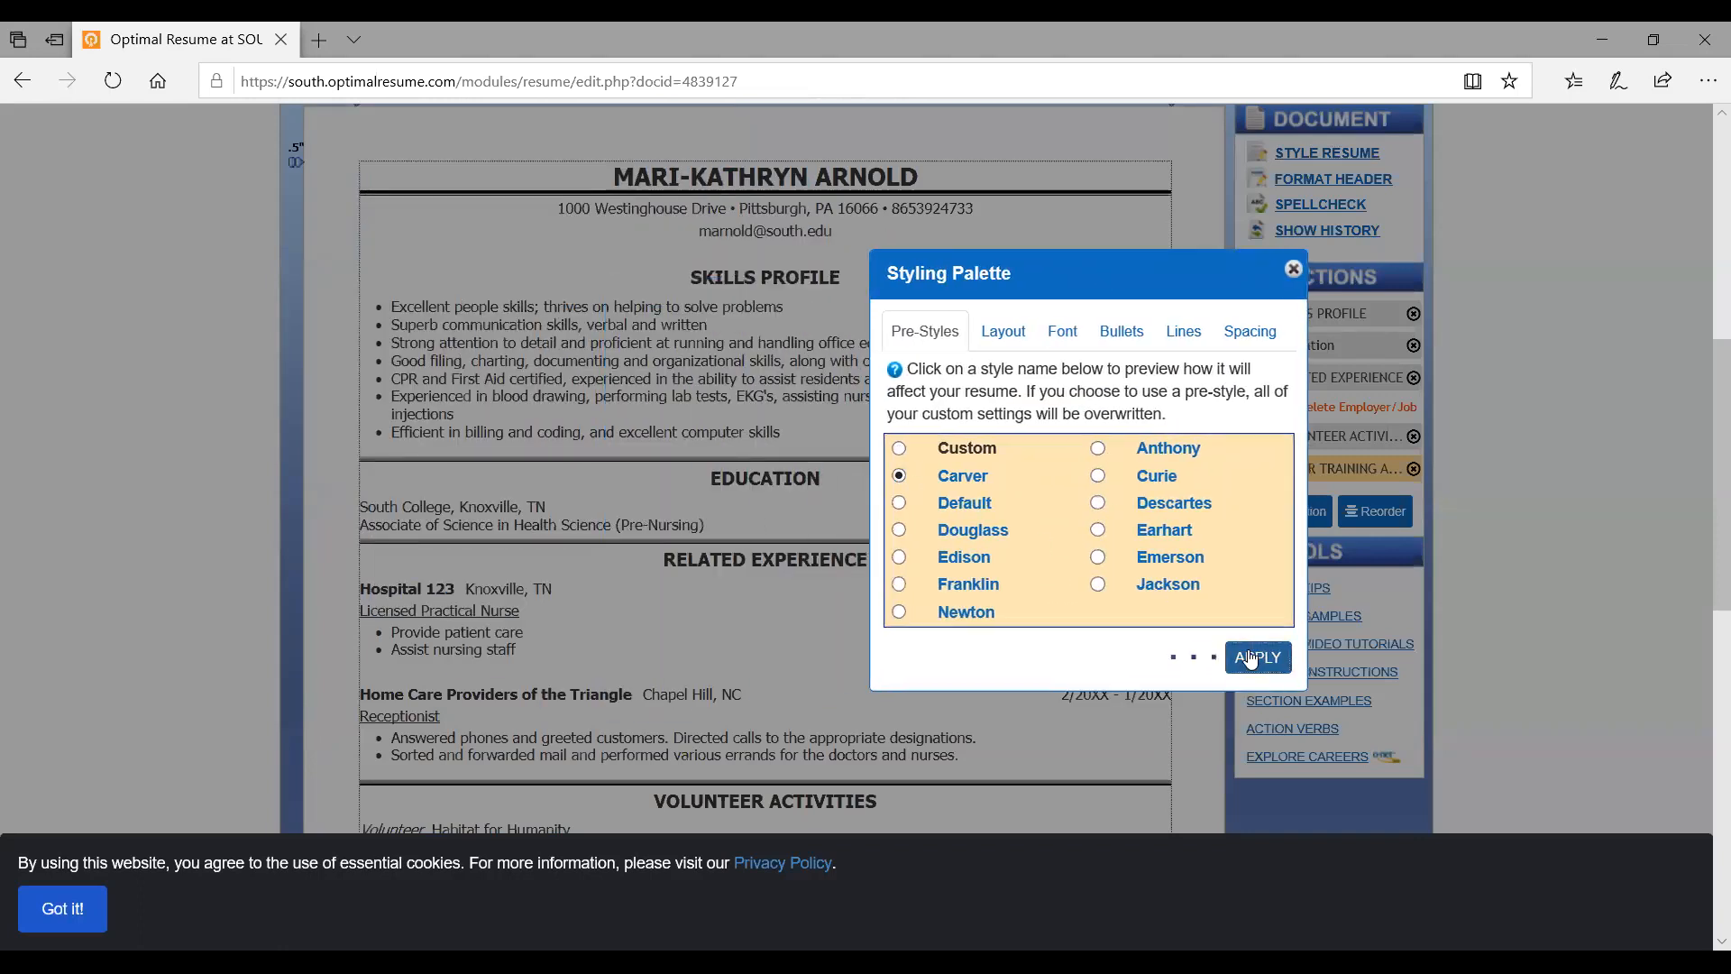
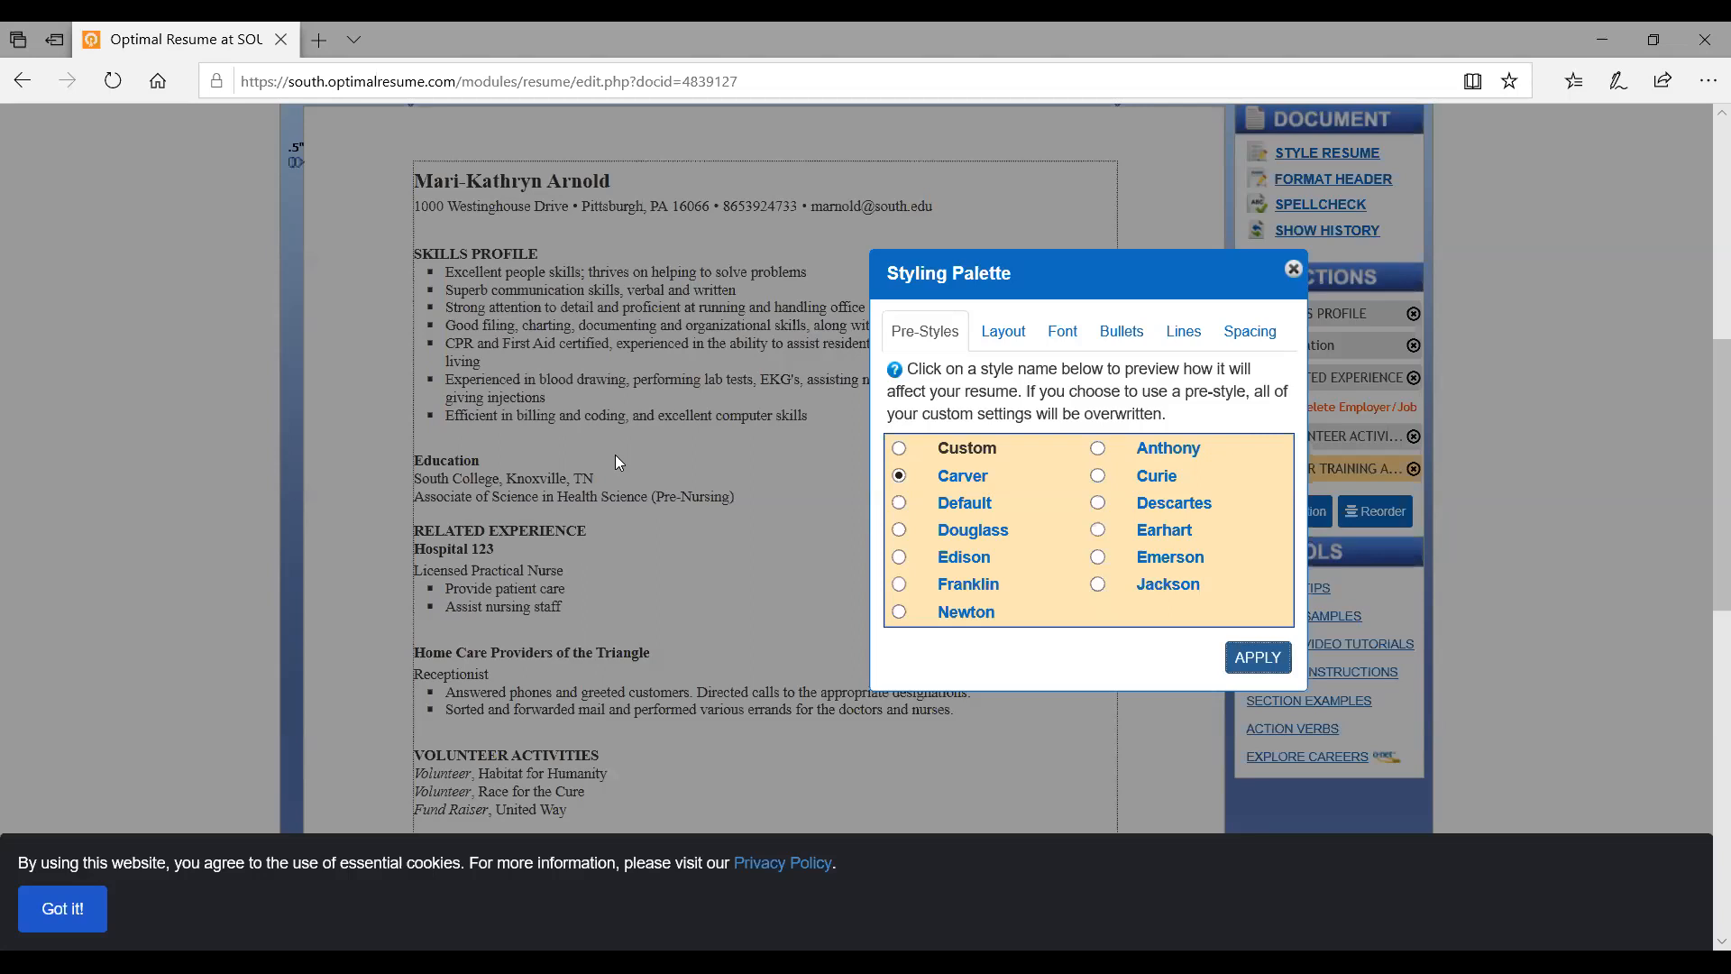
# Switch the resume from Carver to the Default pre-style and scroll through the restyled resume
pyautogui.click(899, 499)
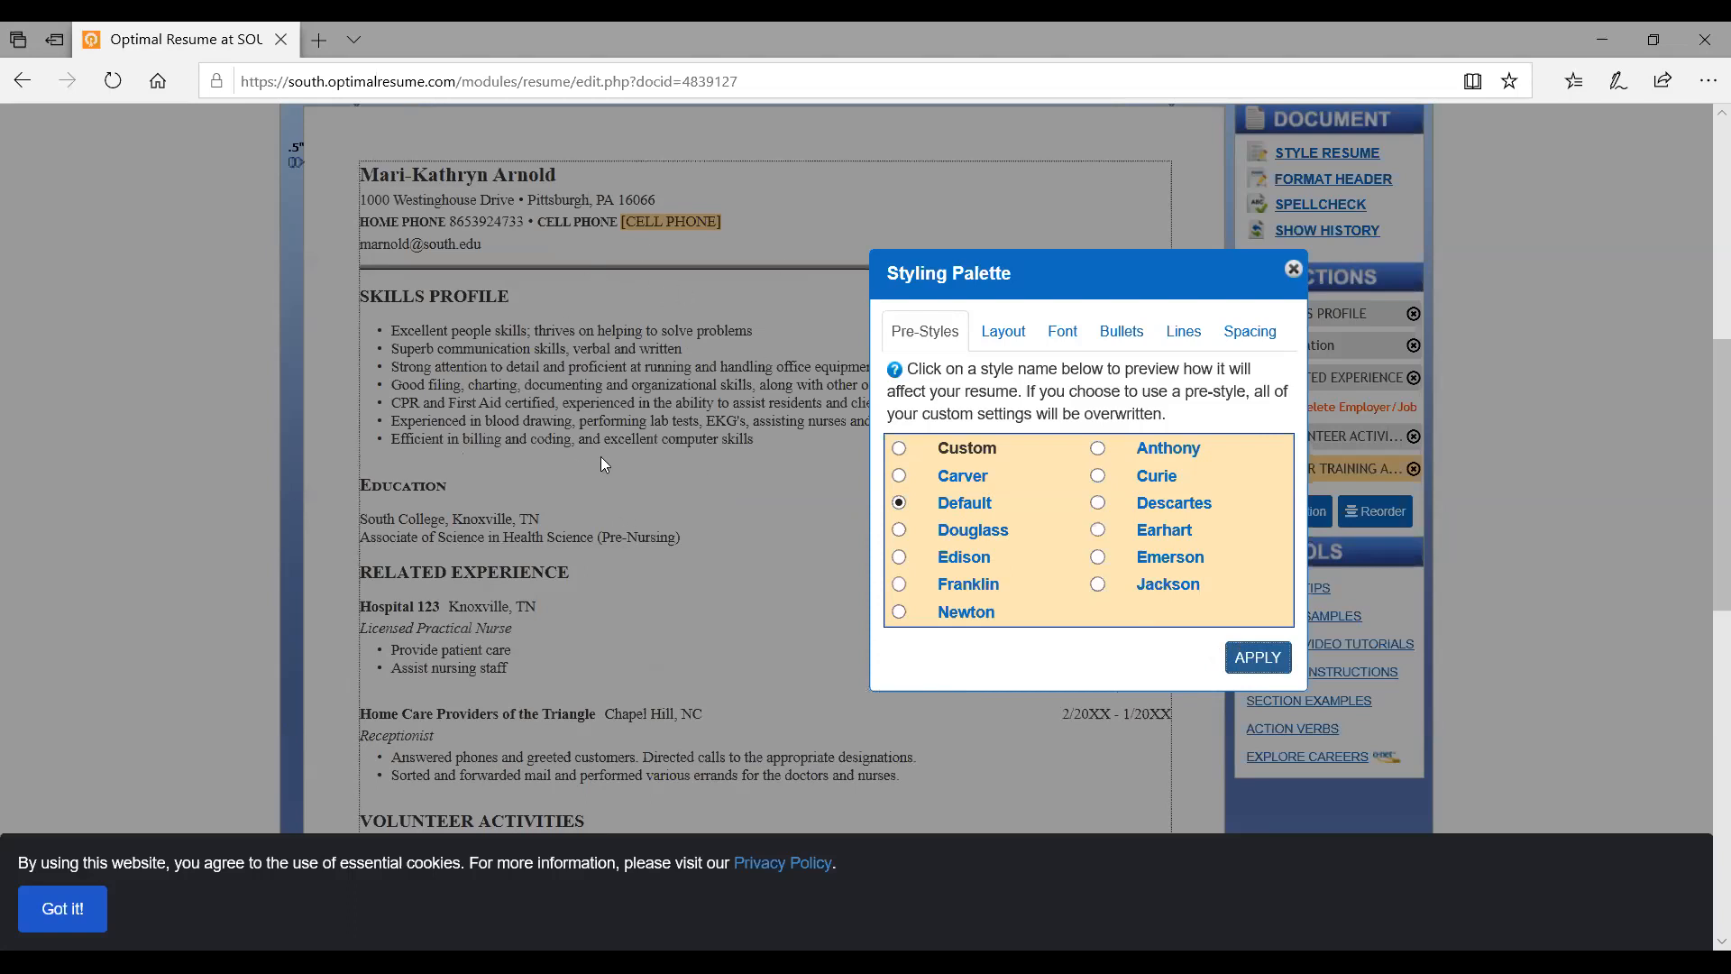
pyautogui.scroll(-5, 603, 464)
pyautogui.scroll(7, 603, 465)
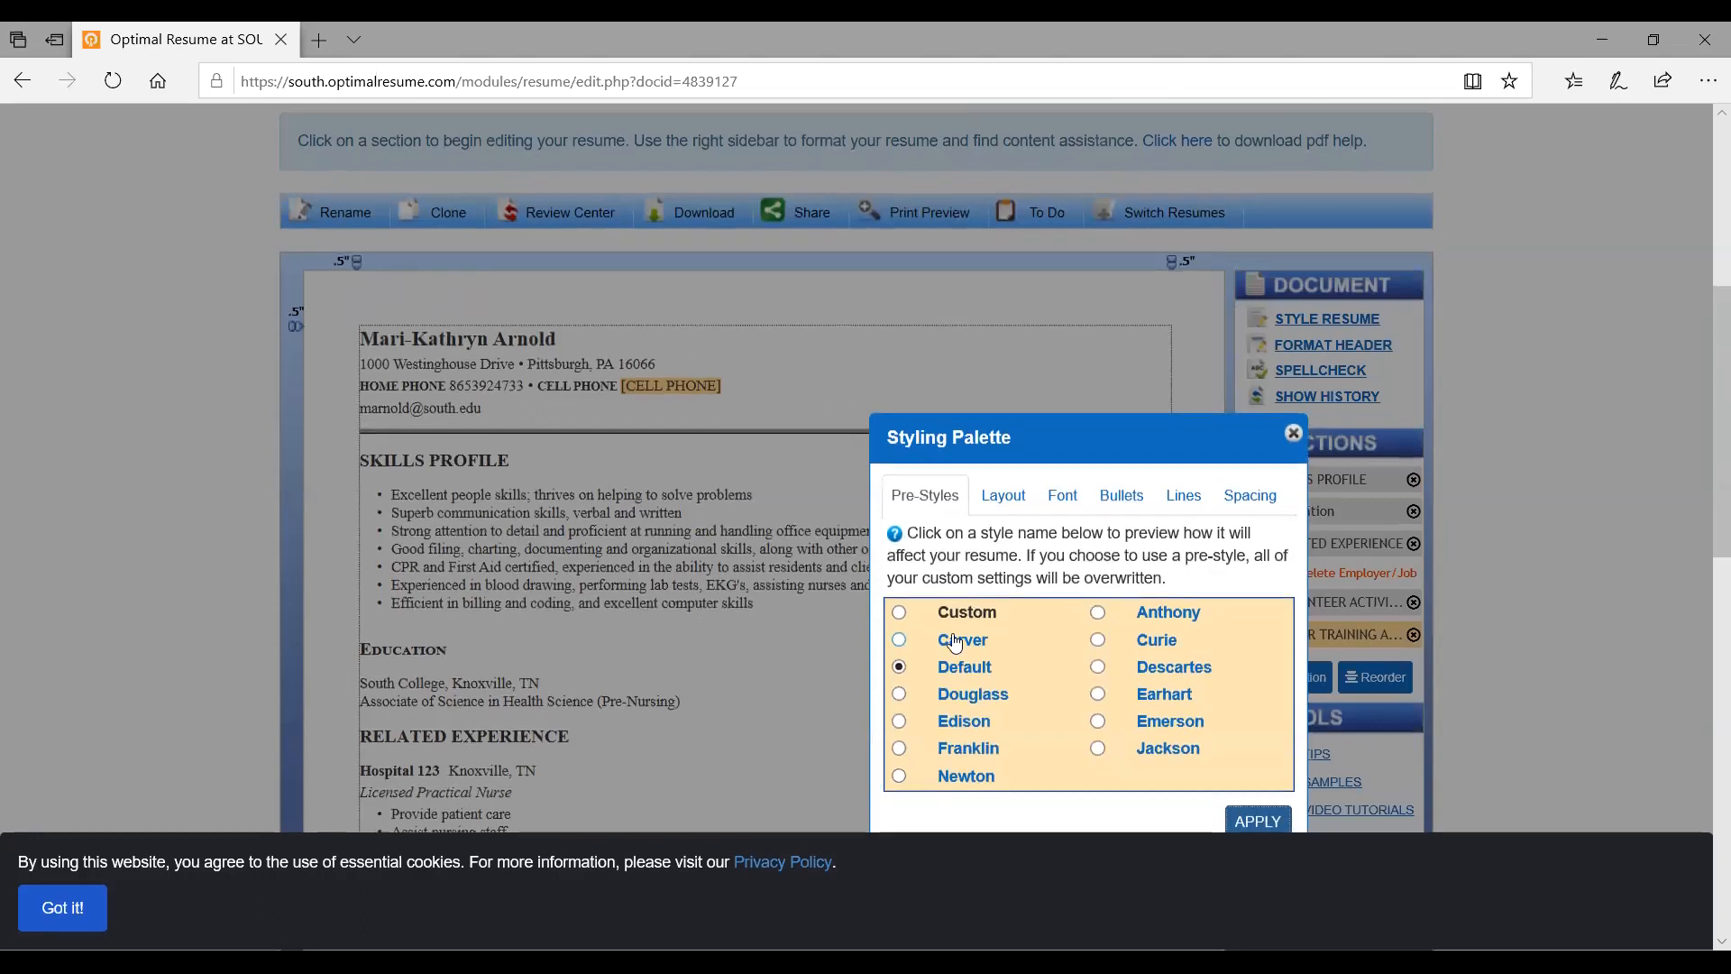
pyautogui.scroll(-2, 956, 642)
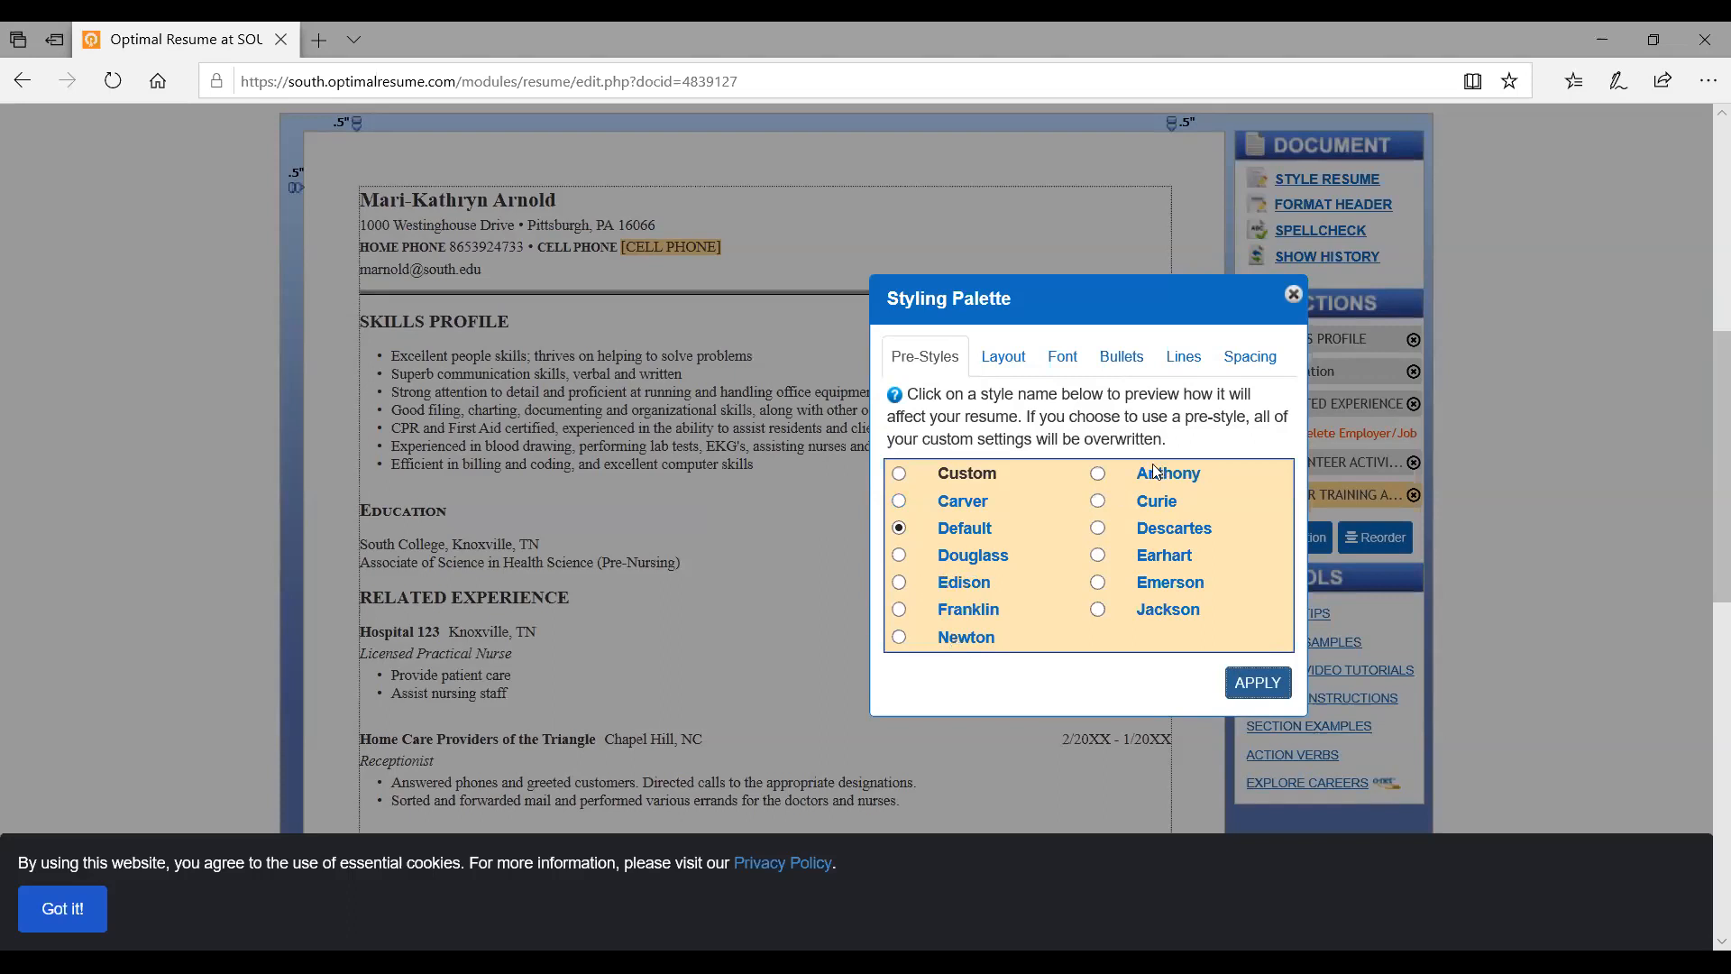
# Open the Styling Palette's Layout settings and expand the Type list to Experience Section Layout
pyautogui.click(1018, 361)
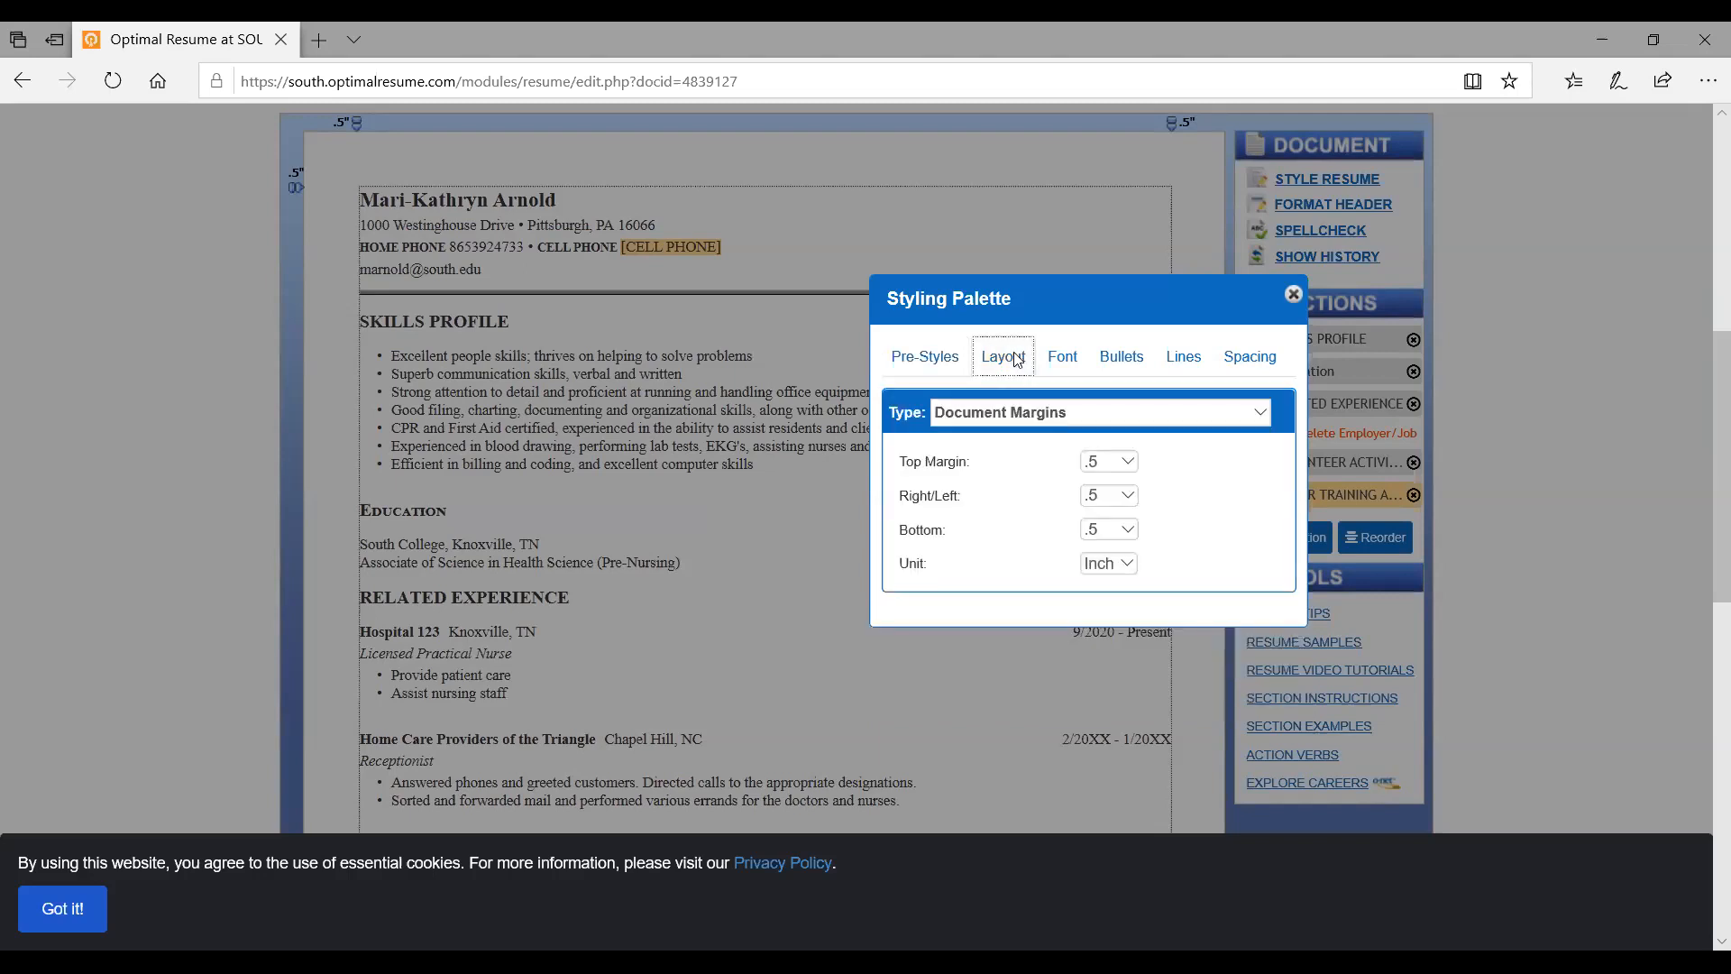
pyautogui.click(1149, 416)
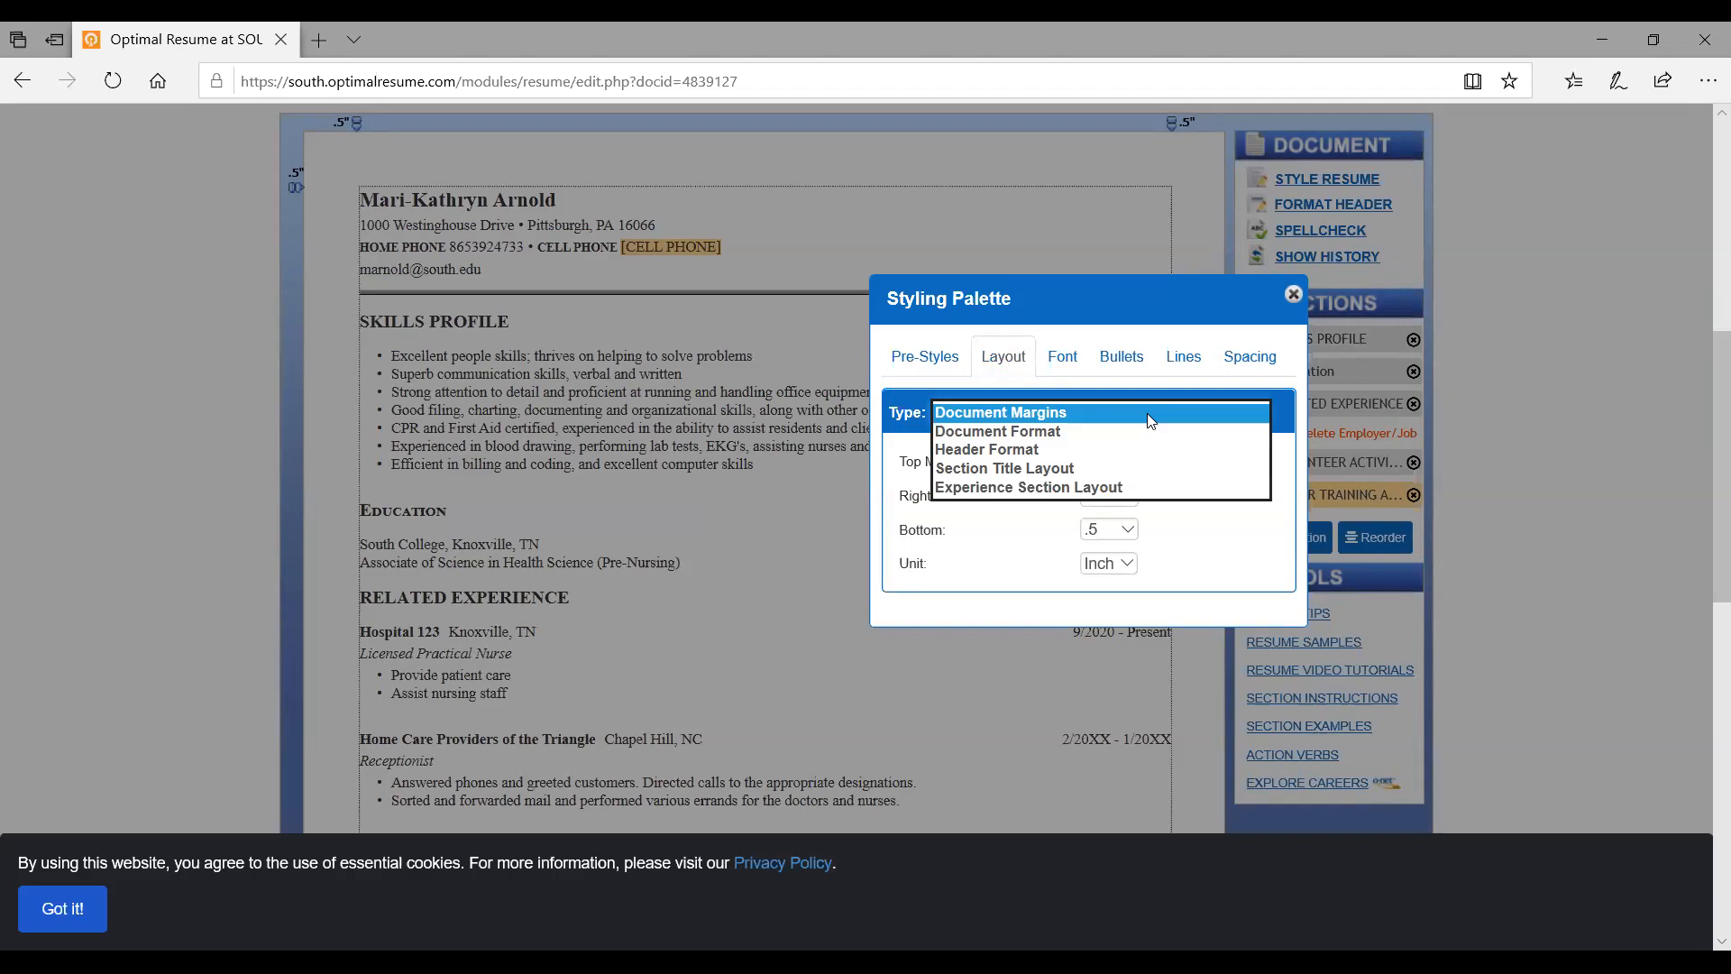
pyautogui.click(1074, 434)
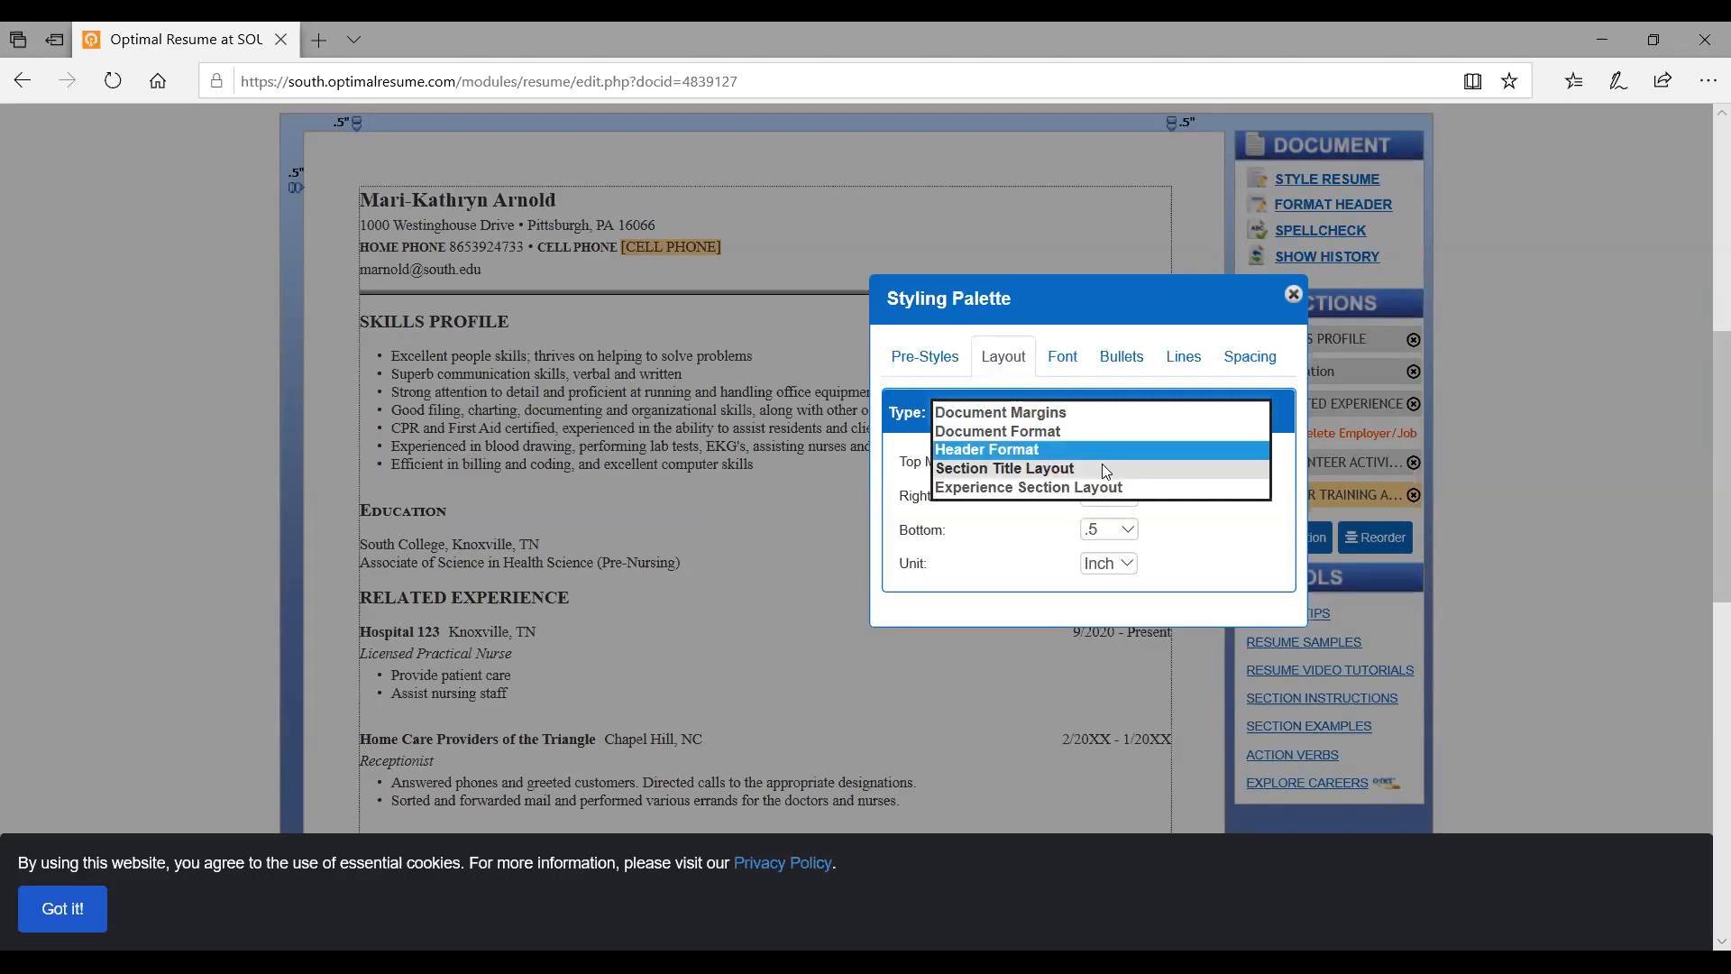
pyautogui.click(1060, 491)
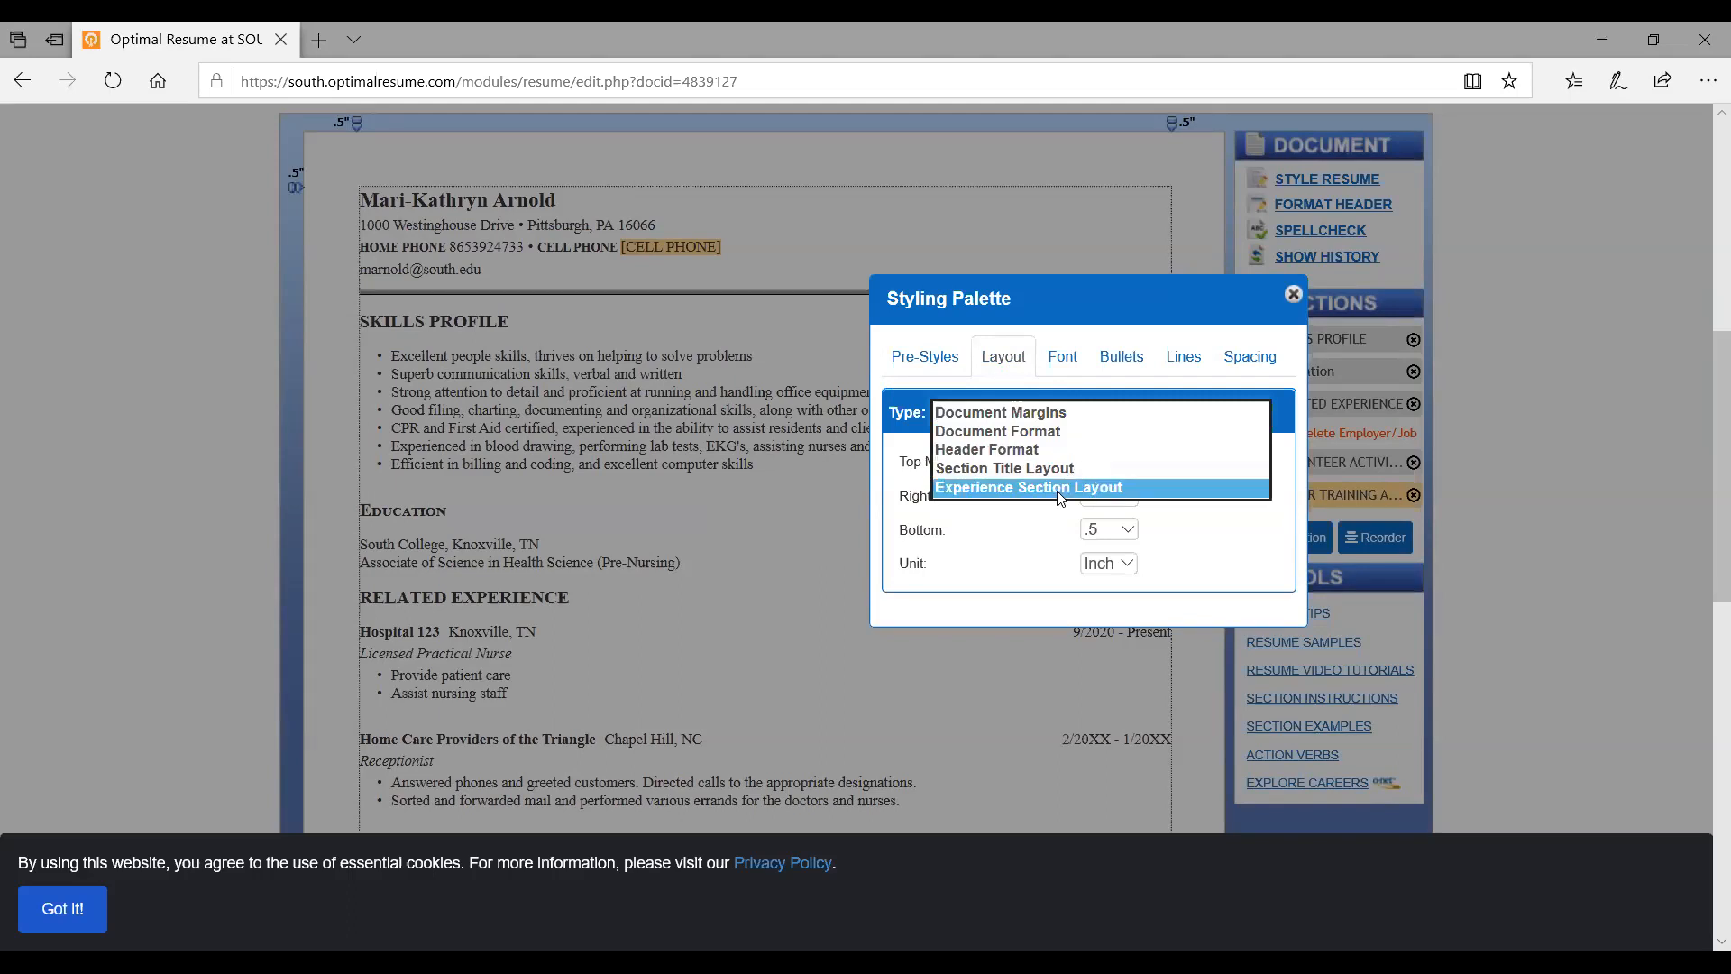
# Pick Experience Section Layout and scroll to see Layout 1 through Layout 7
pyautogui.click(1062, 490)
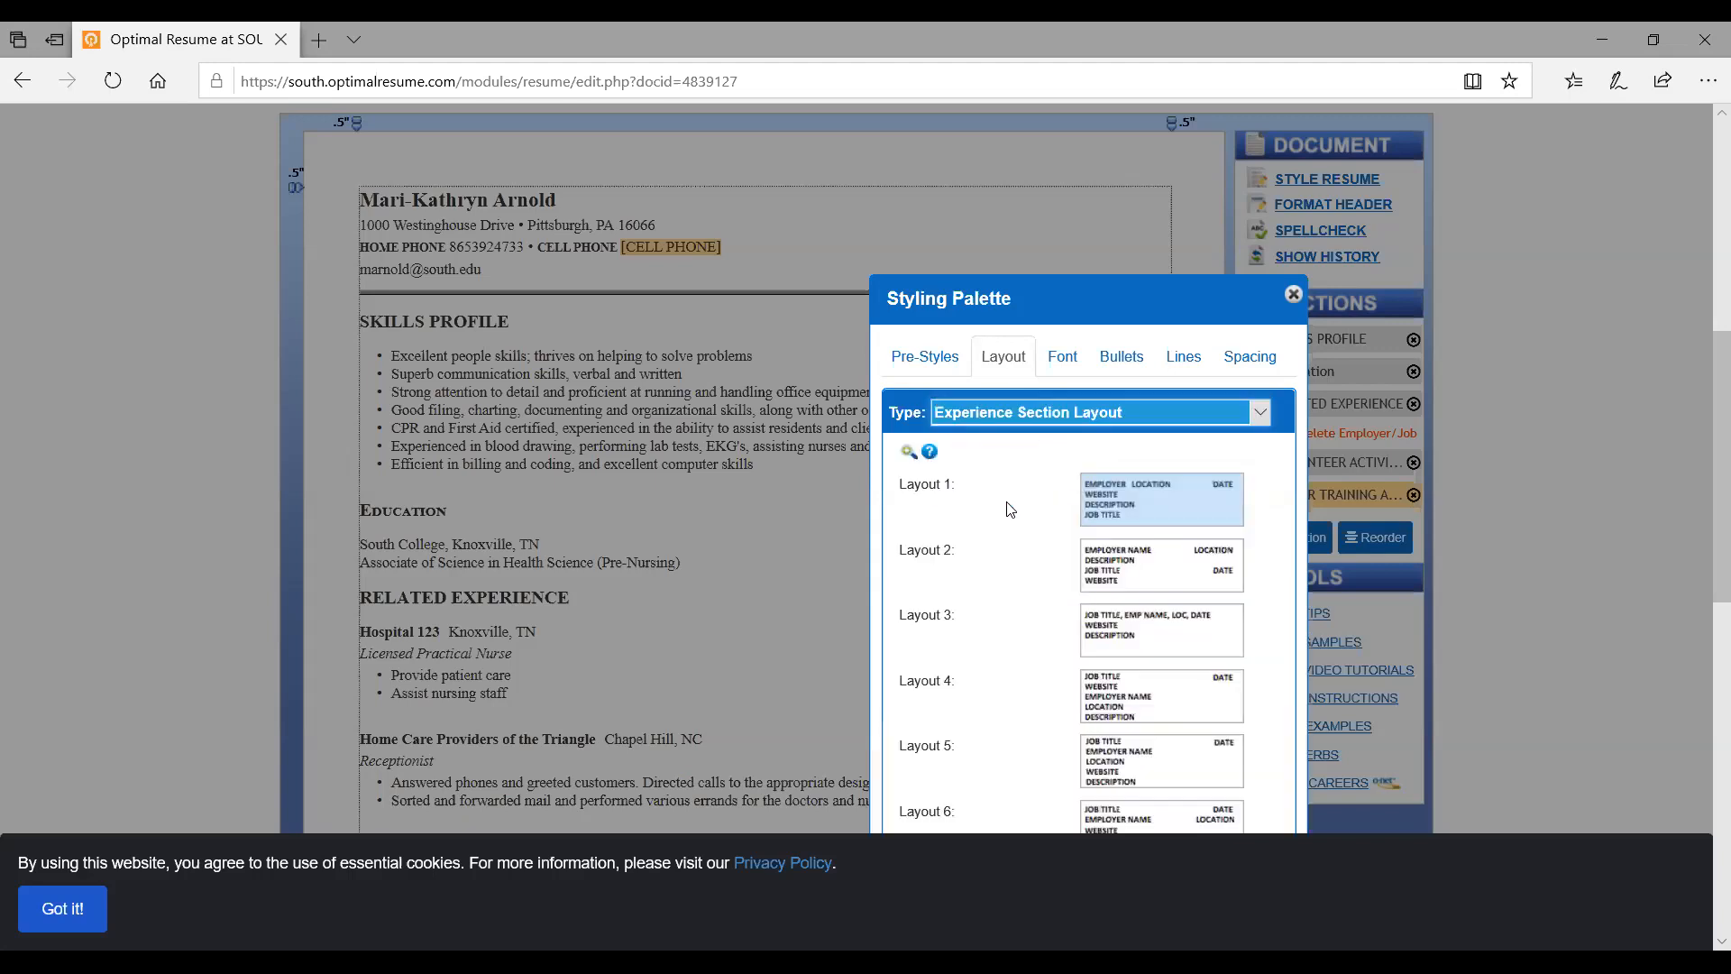
pyautogui.scroll(-3, 1034, 632)
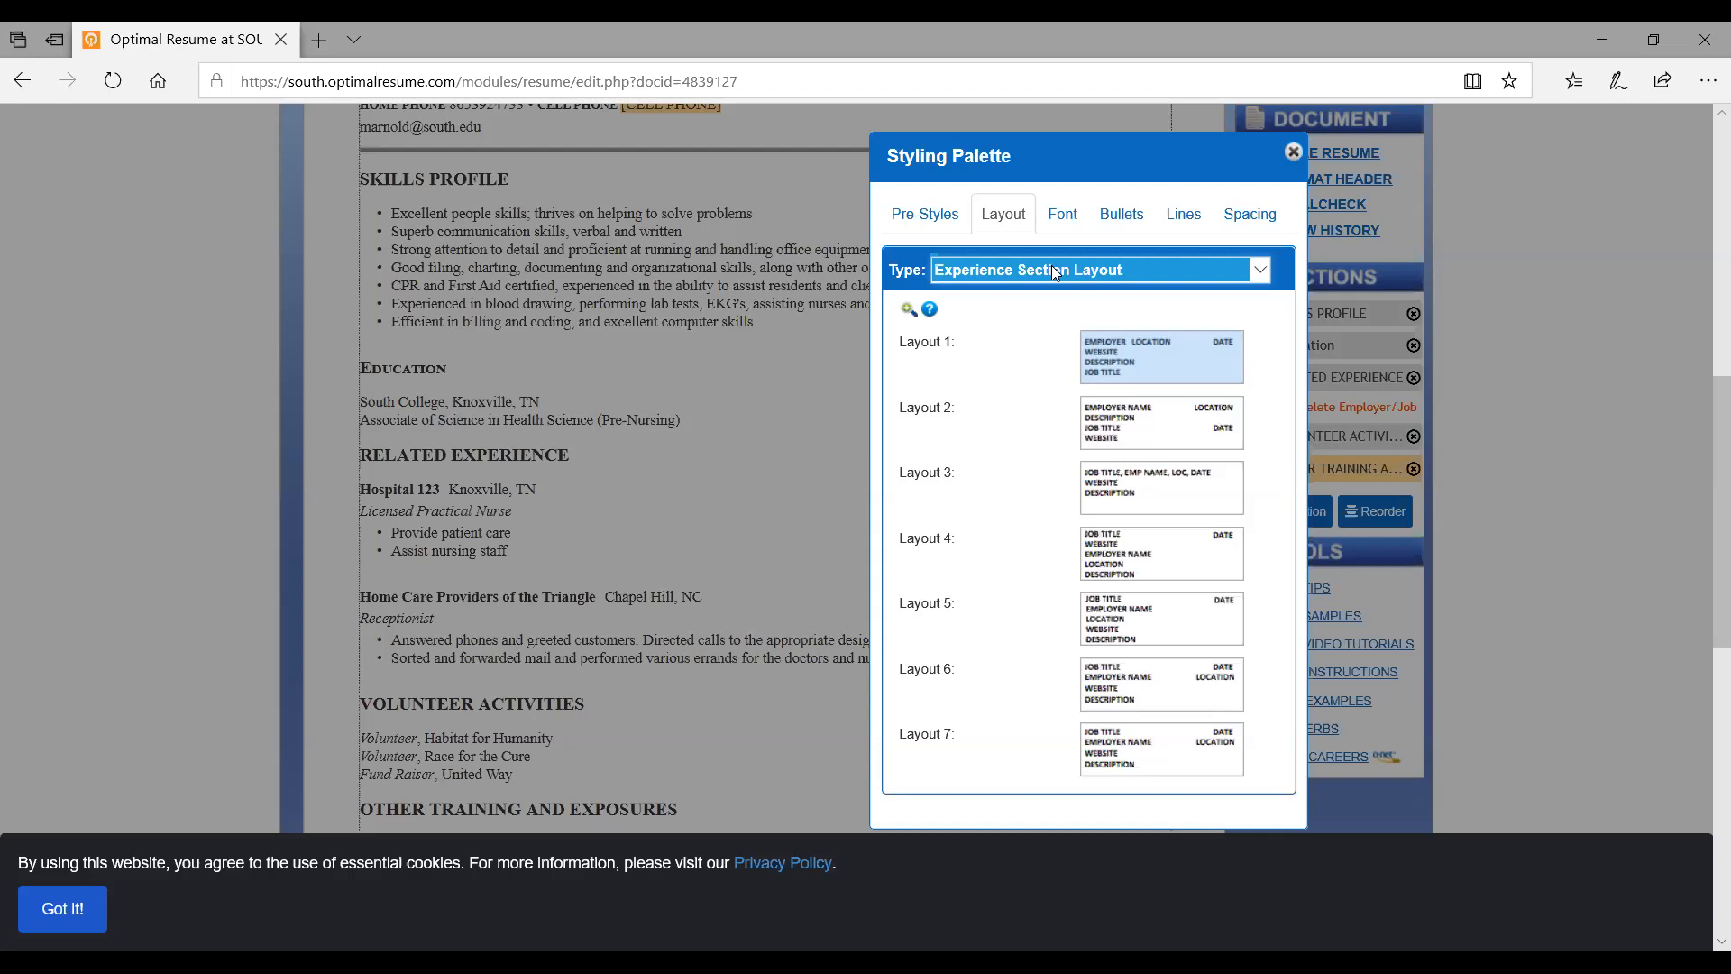
# Keep Times New Roman as the primary font, then show the bullet style and indent options
pyautogui.click(1064, 218)
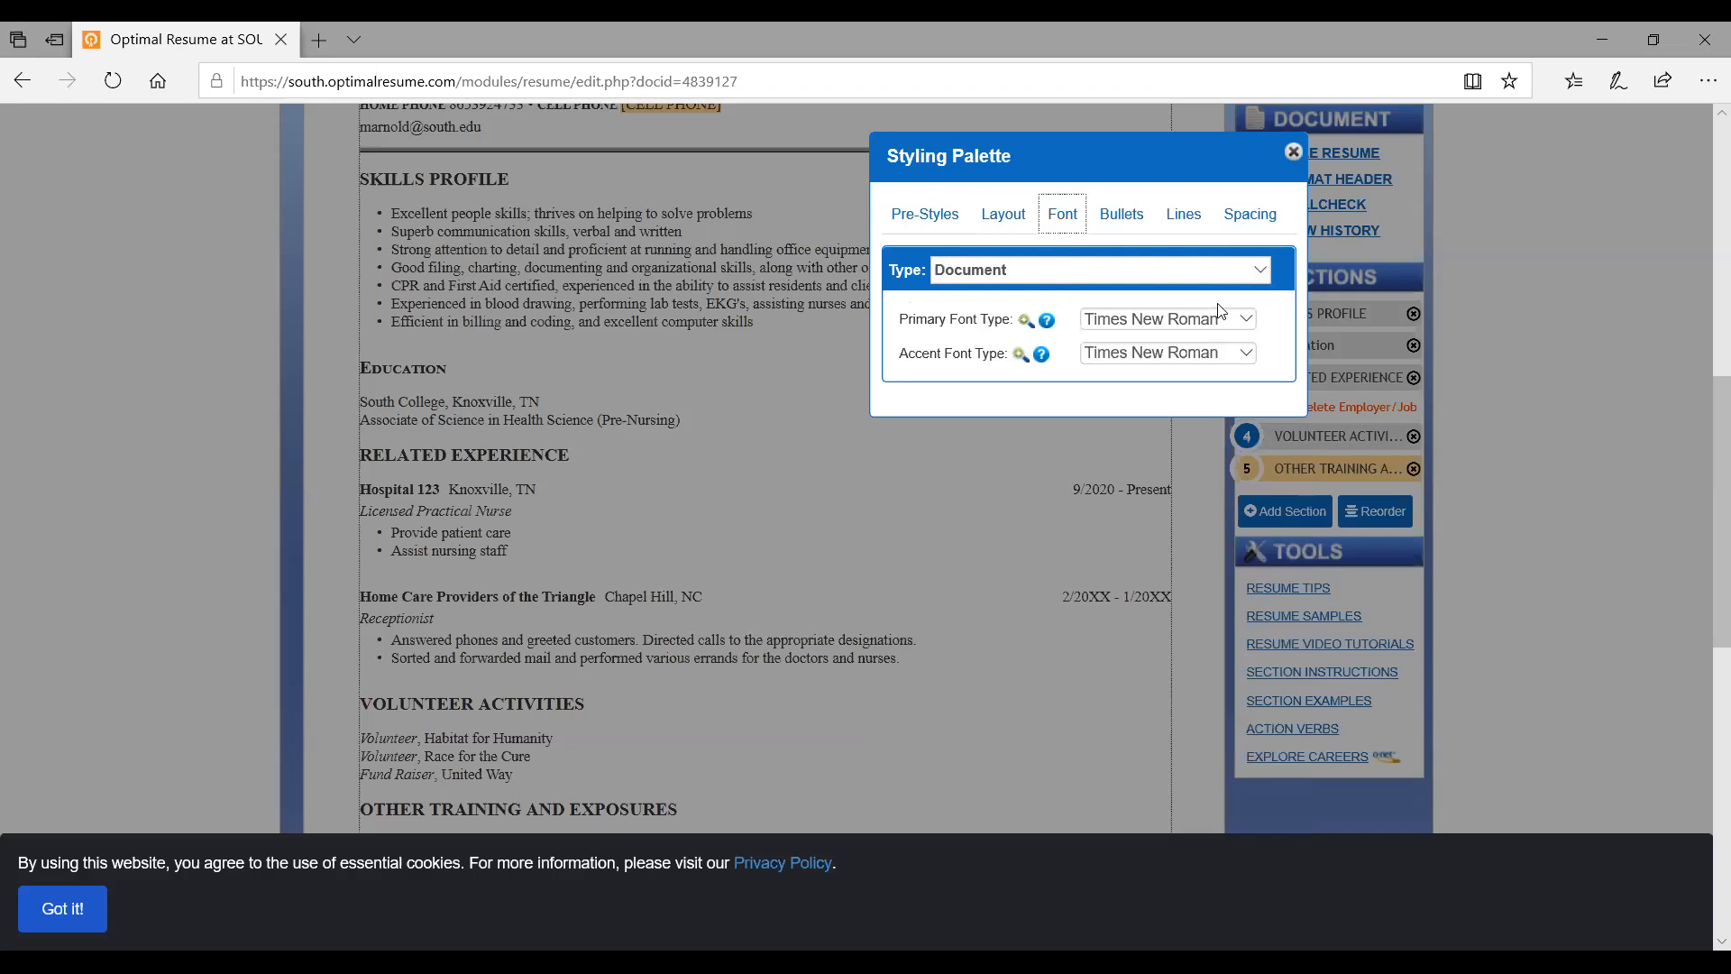
pyautogui.click(1247, 323)
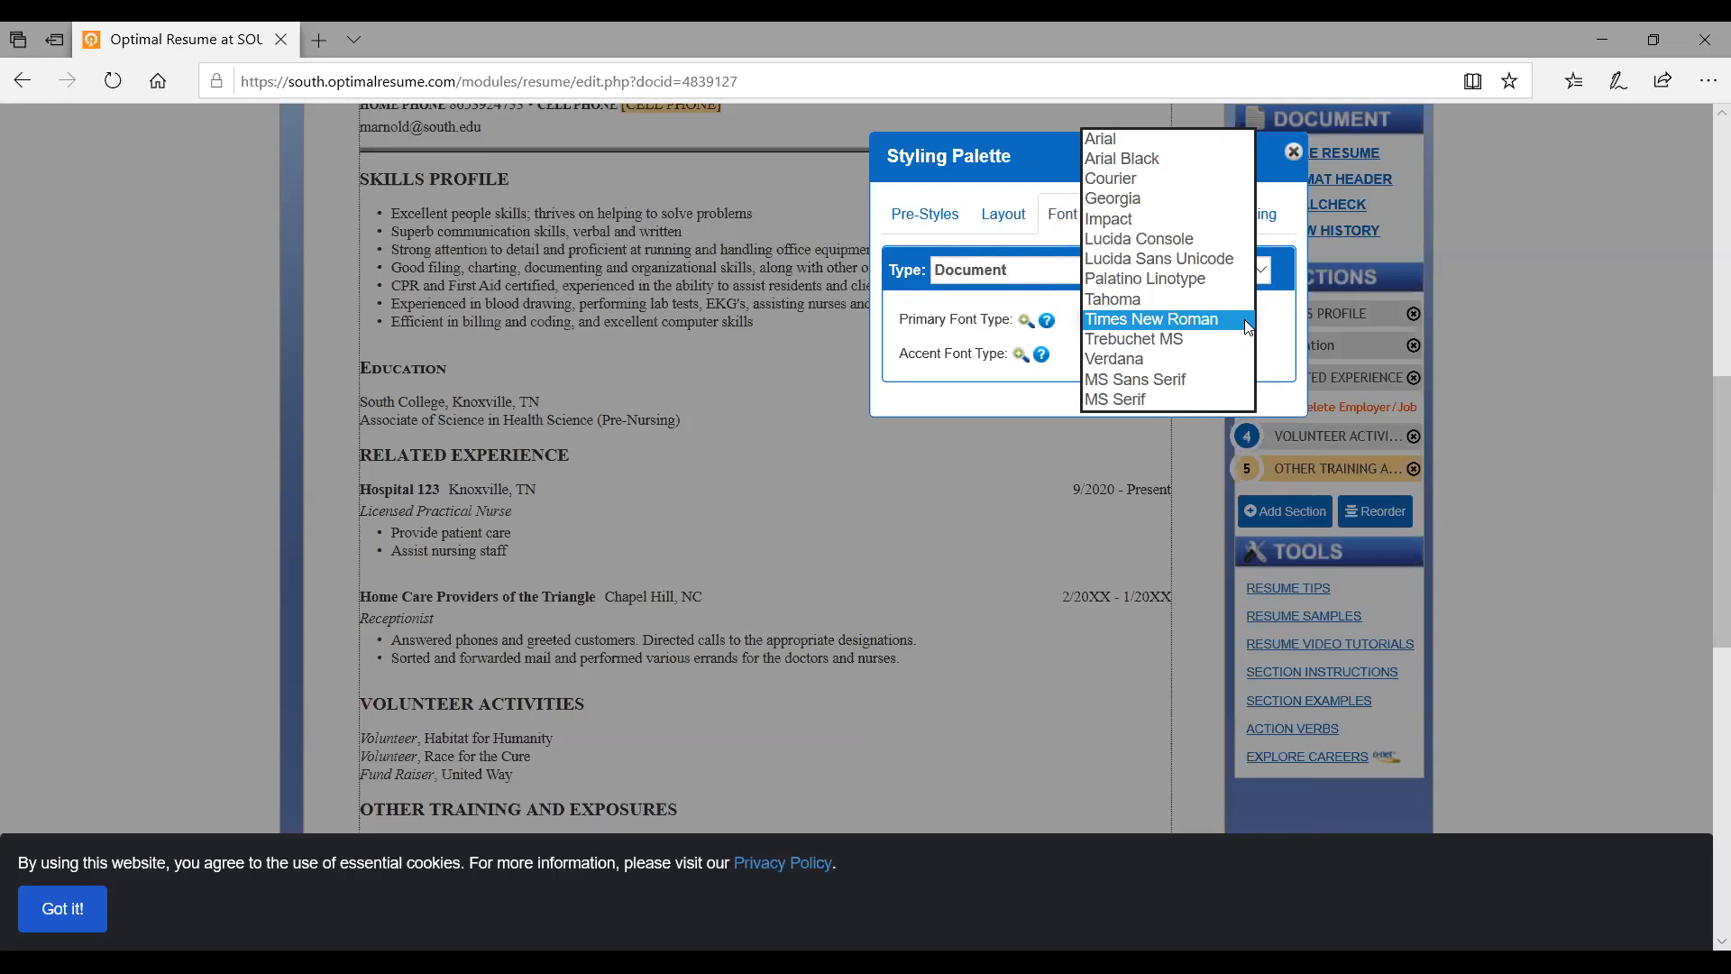
pyautogui.click(1024, 141)
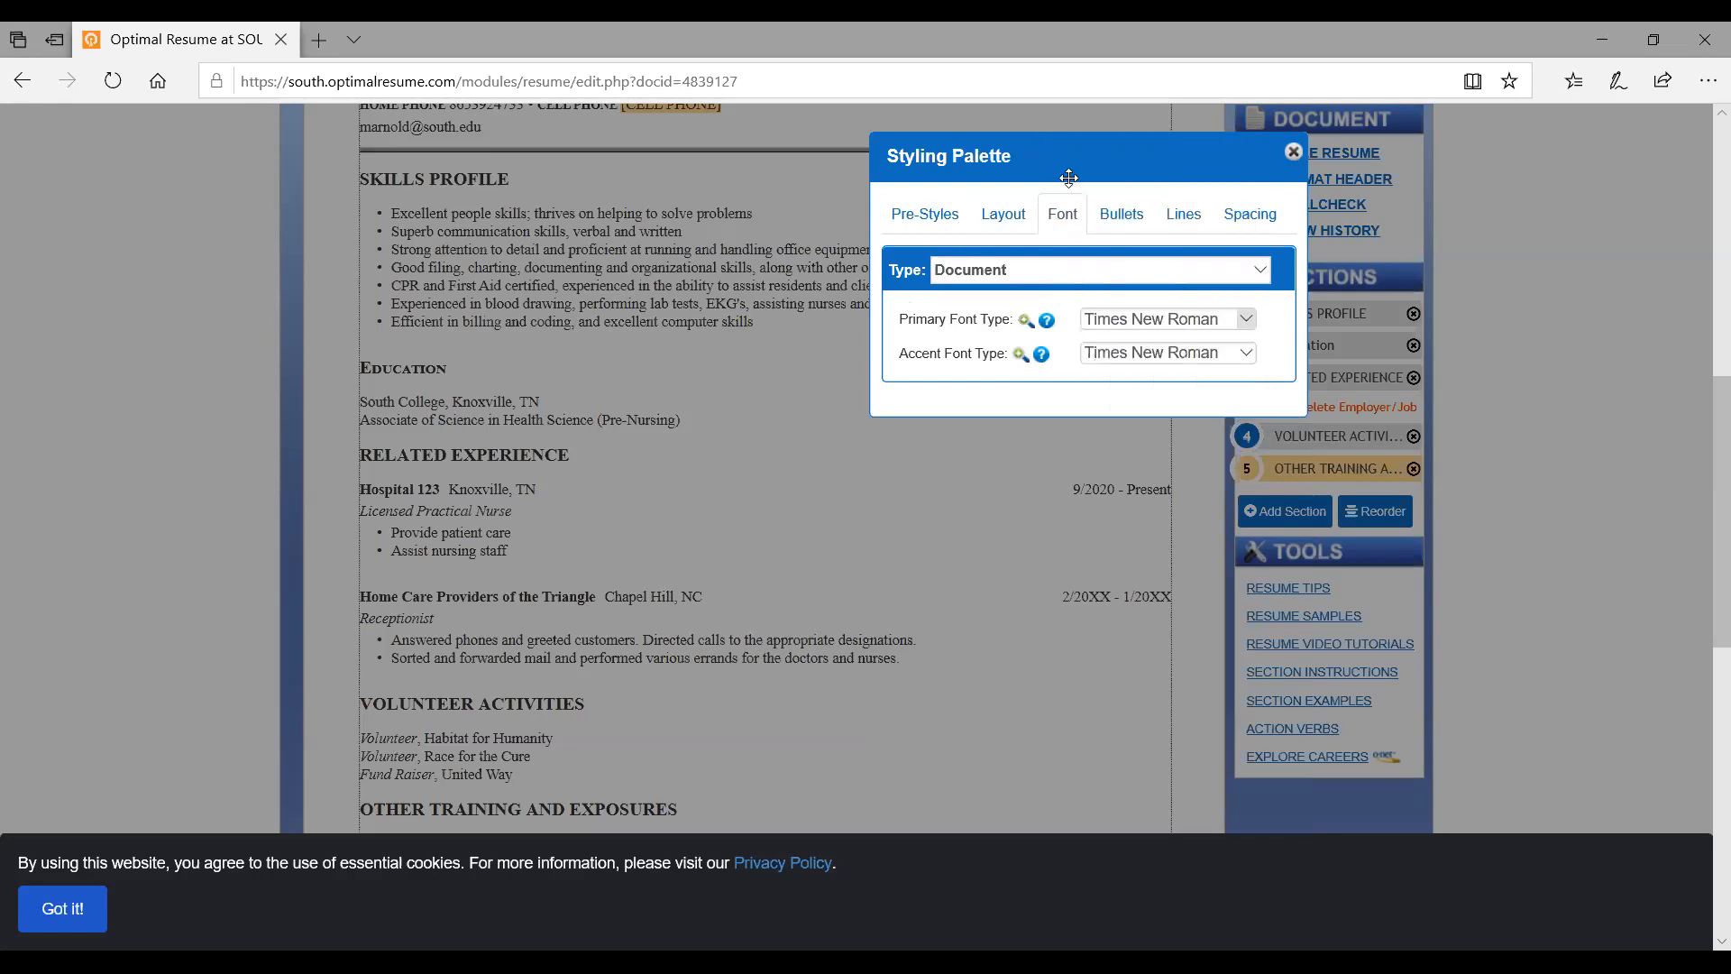
pyautogui.click(1120, 213)
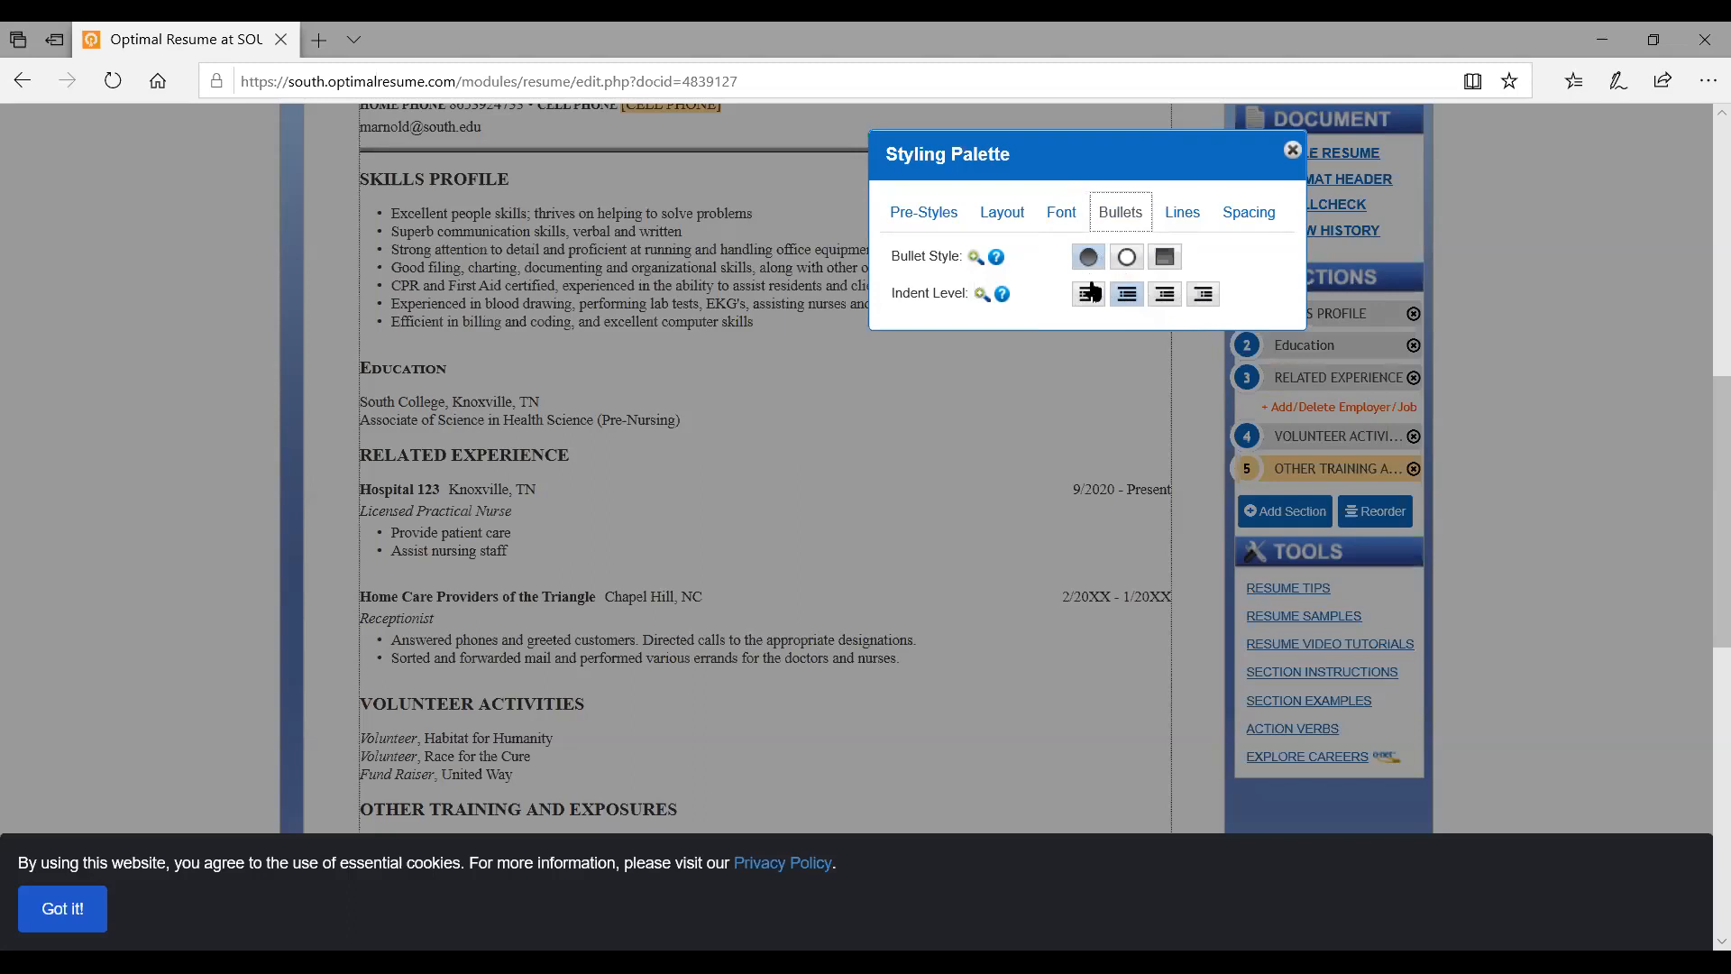
# Review the header divider line options, then show Header Spacing line heights 4, 8, 10 and 10
pyautogui.click(1183, 224)
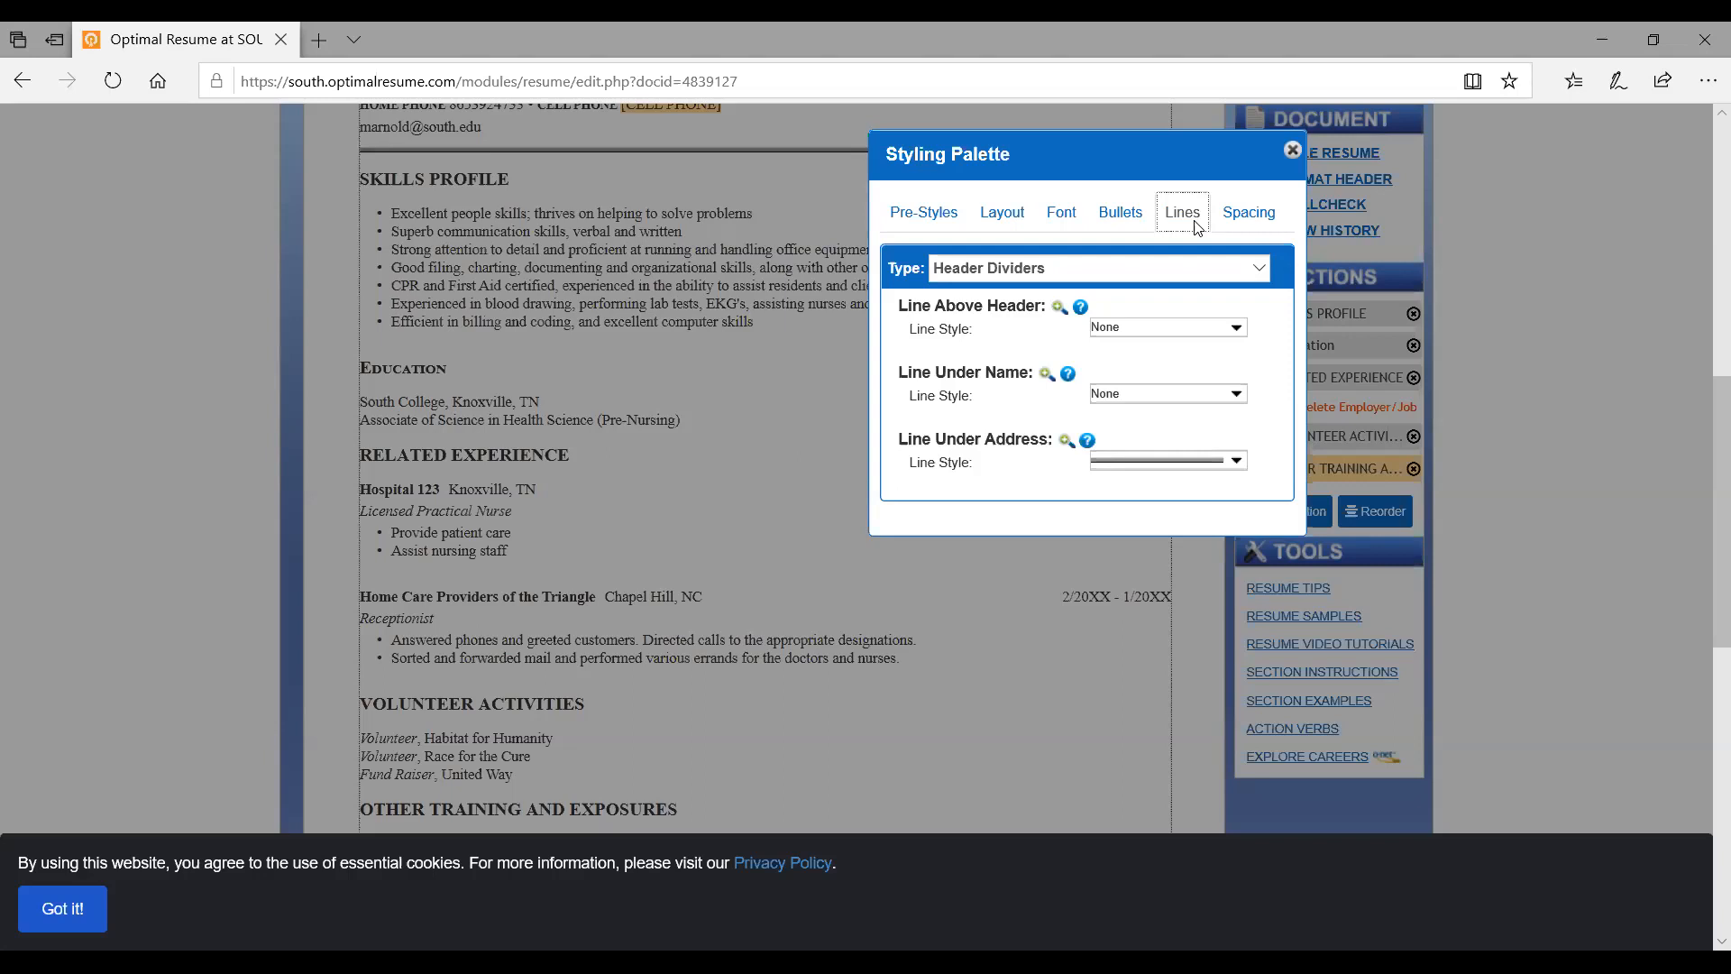
pyautogui.click(1248, 227)
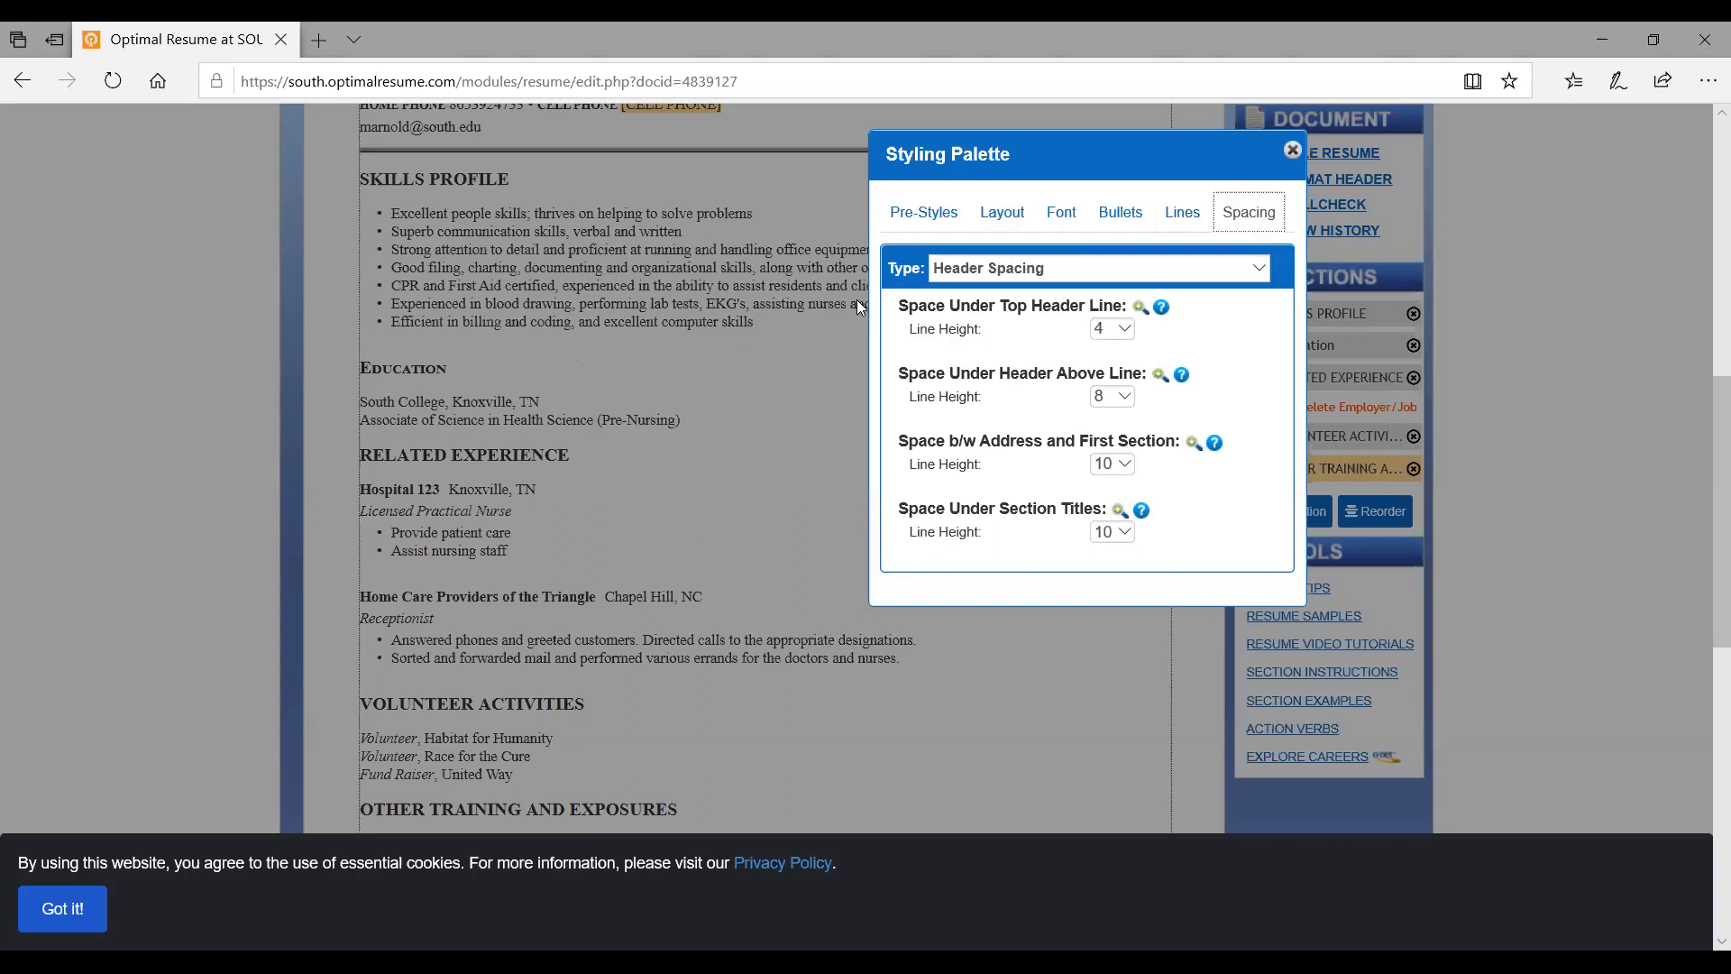
# Set the header spacing line height to 0 and the Section Spacing line height to 20
pyautogui.click(1124, 330)
pyautogui.click(1108, 296)
pyautogui.click(1073, 269)
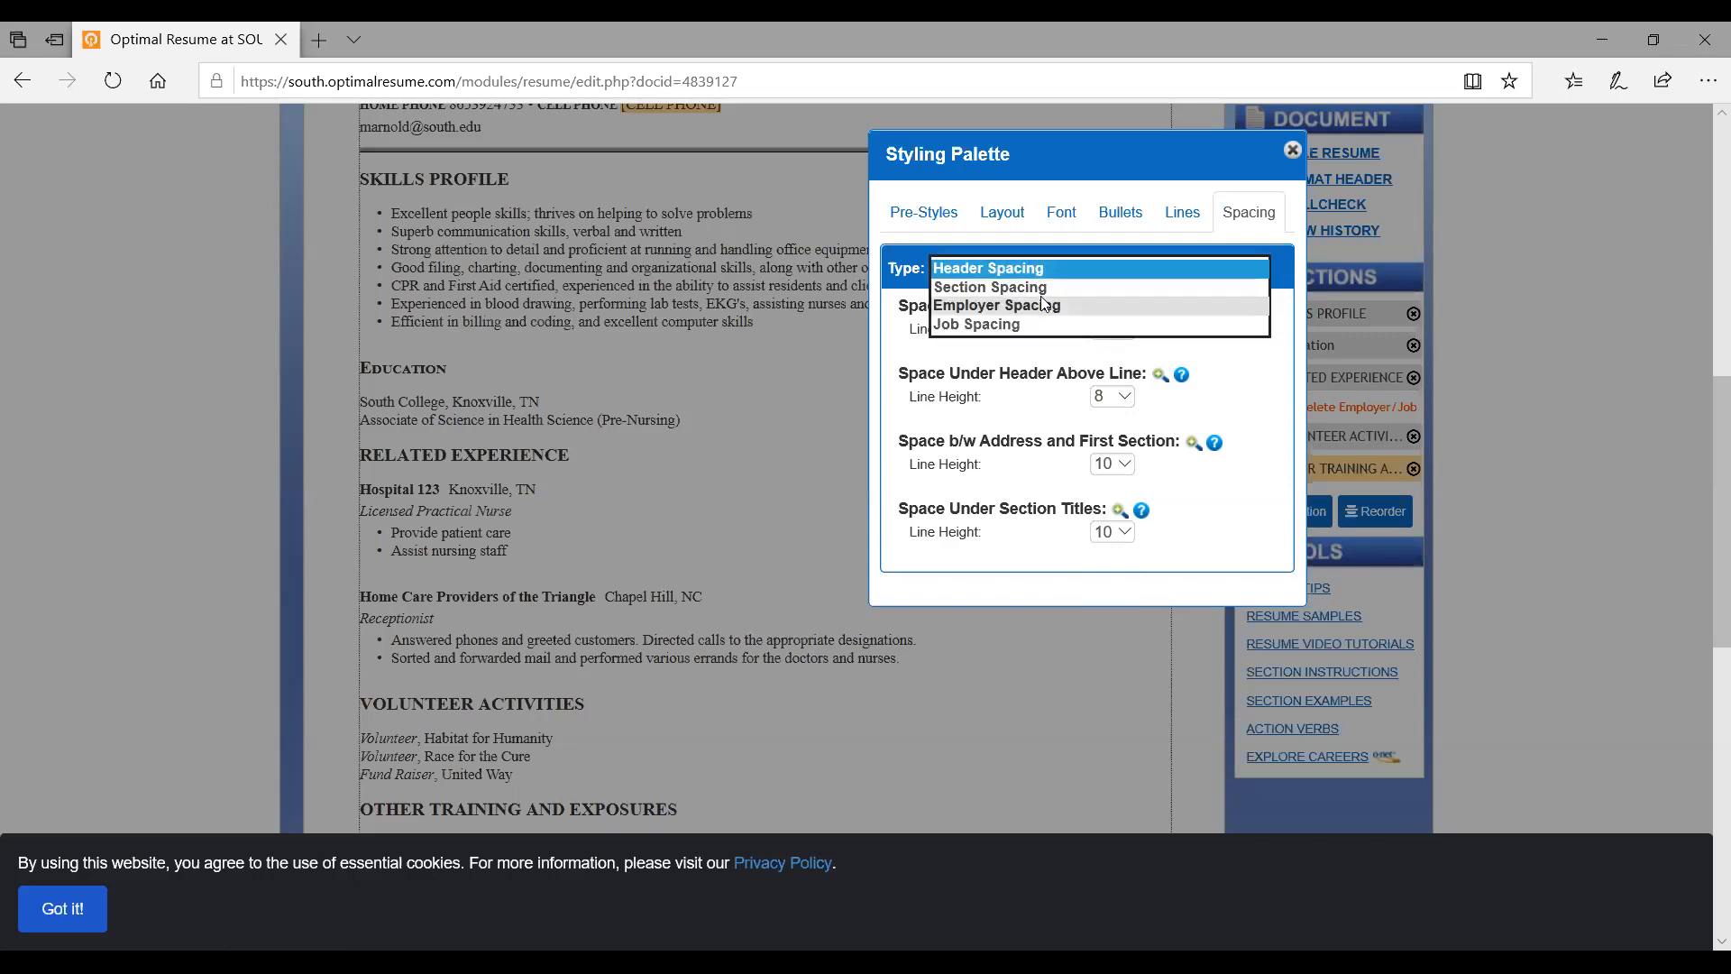
pyautogui.click(1046, 288)
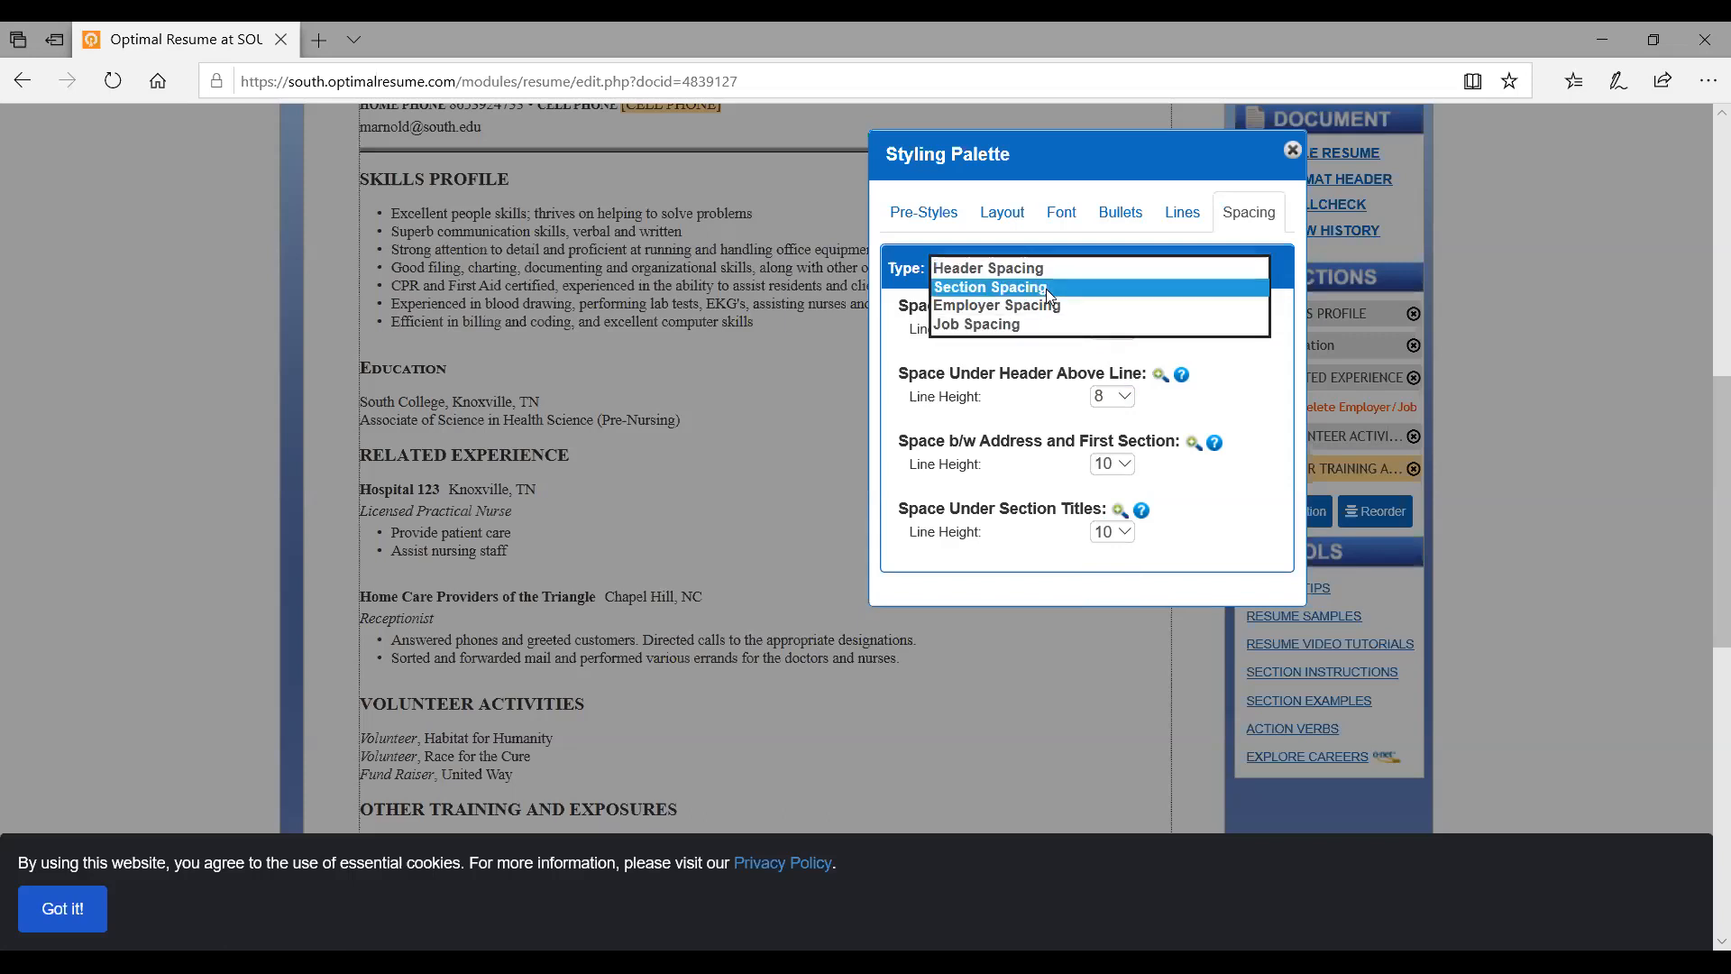
pyautogui.click(1046, 288)
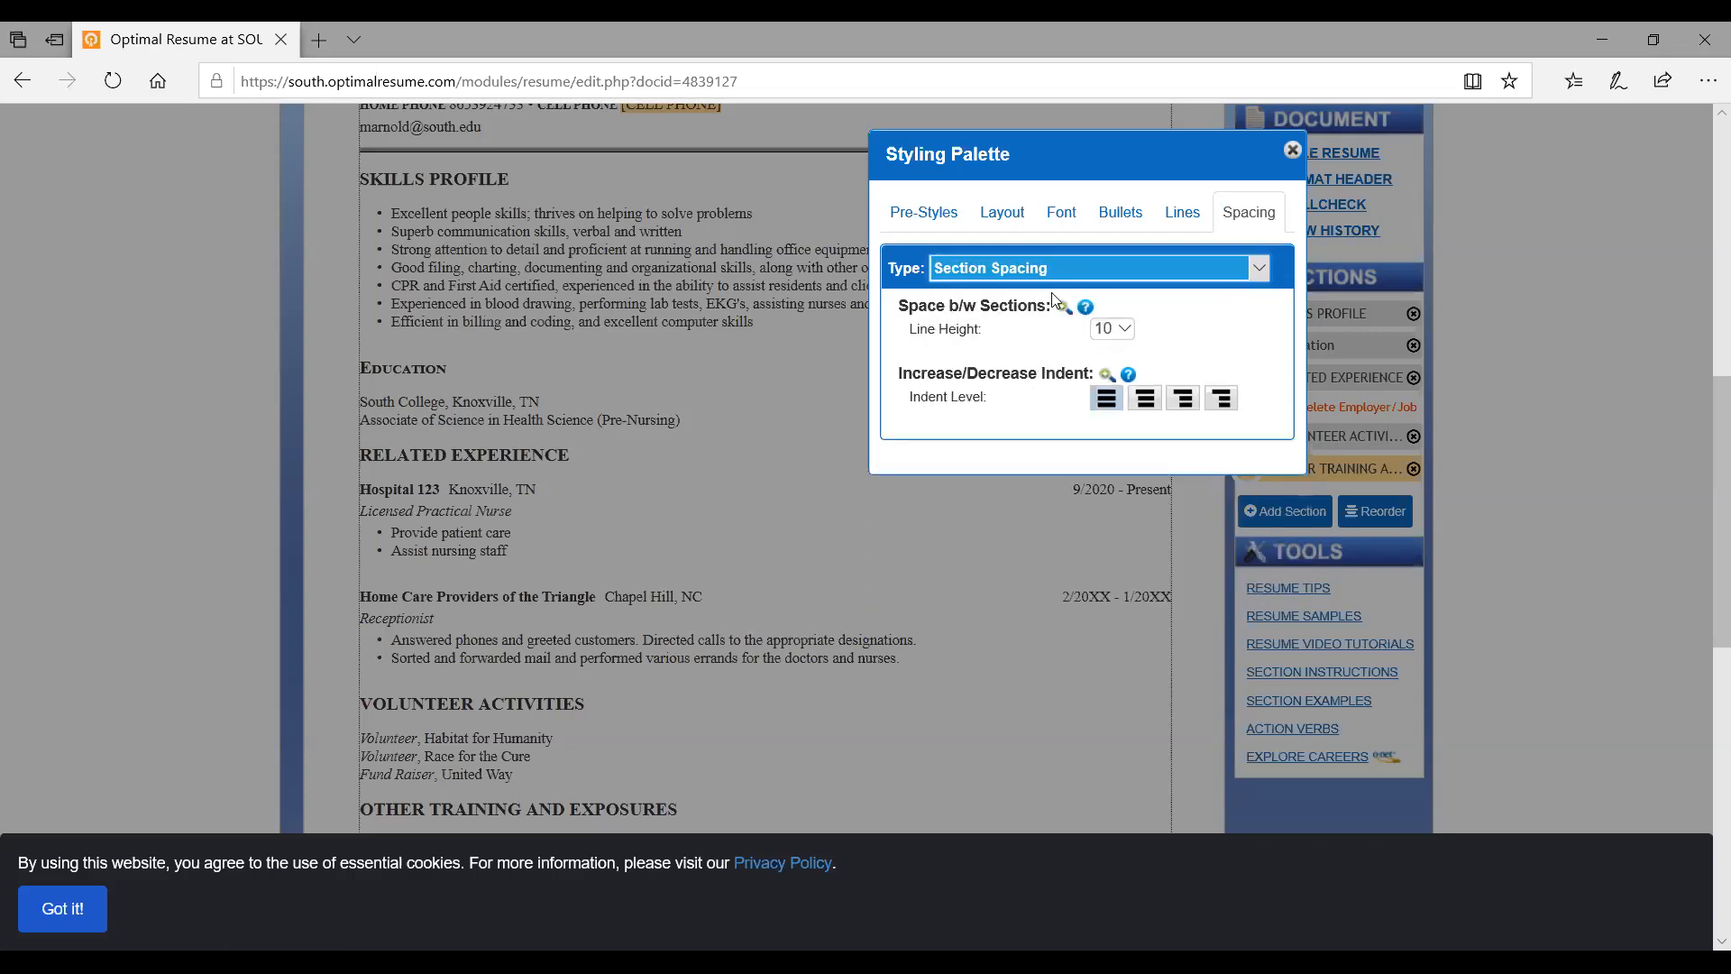
pyautogui.click(1122, 331)
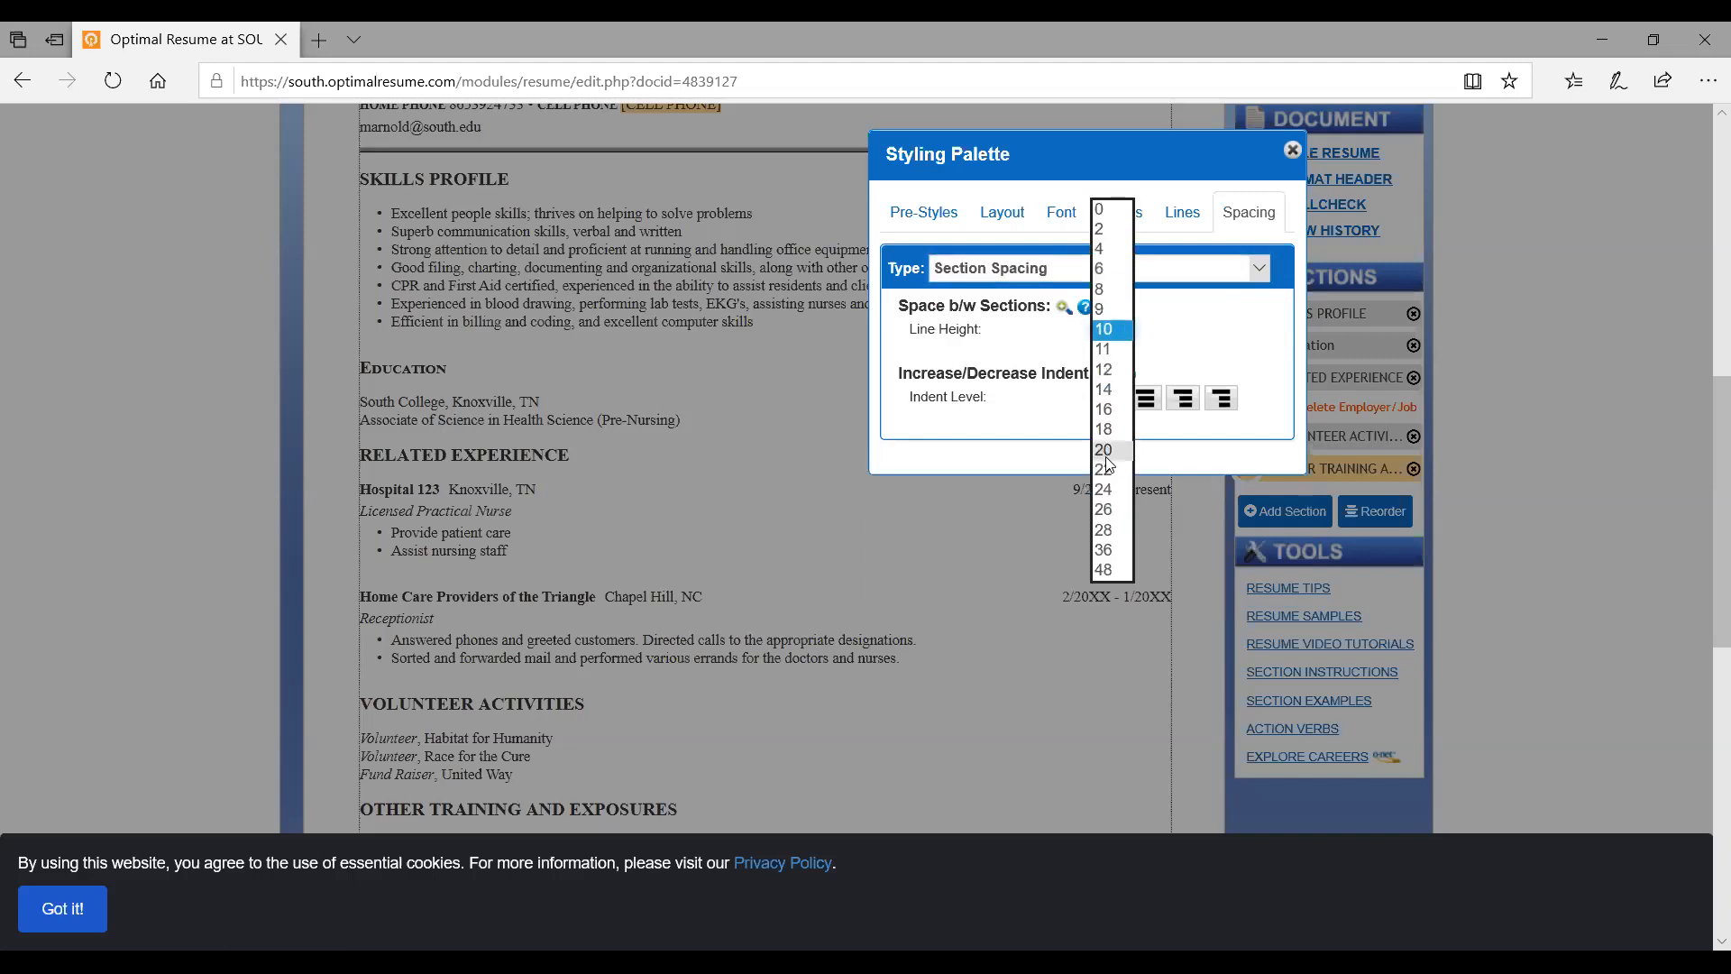
pyautogui.click(1108, 455)
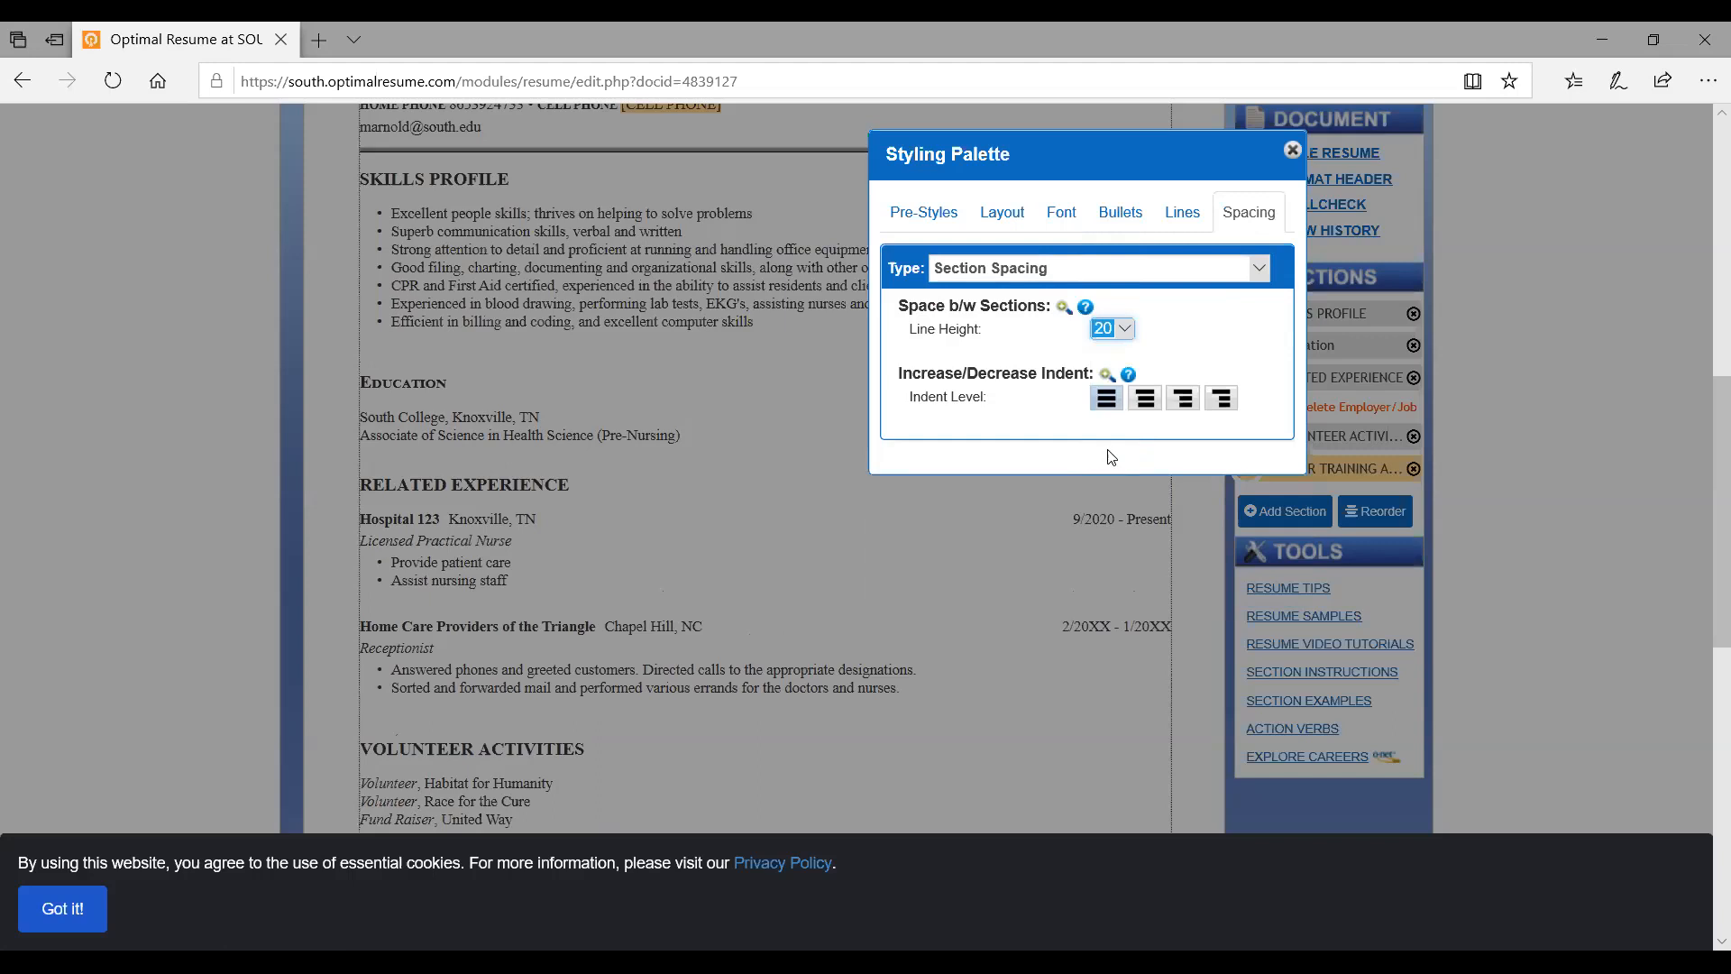
# Look at the Job Spacing line heights and close the Styling Palette
pyautogui.click(1207, 269)
pyautogui.click(1168, 307)
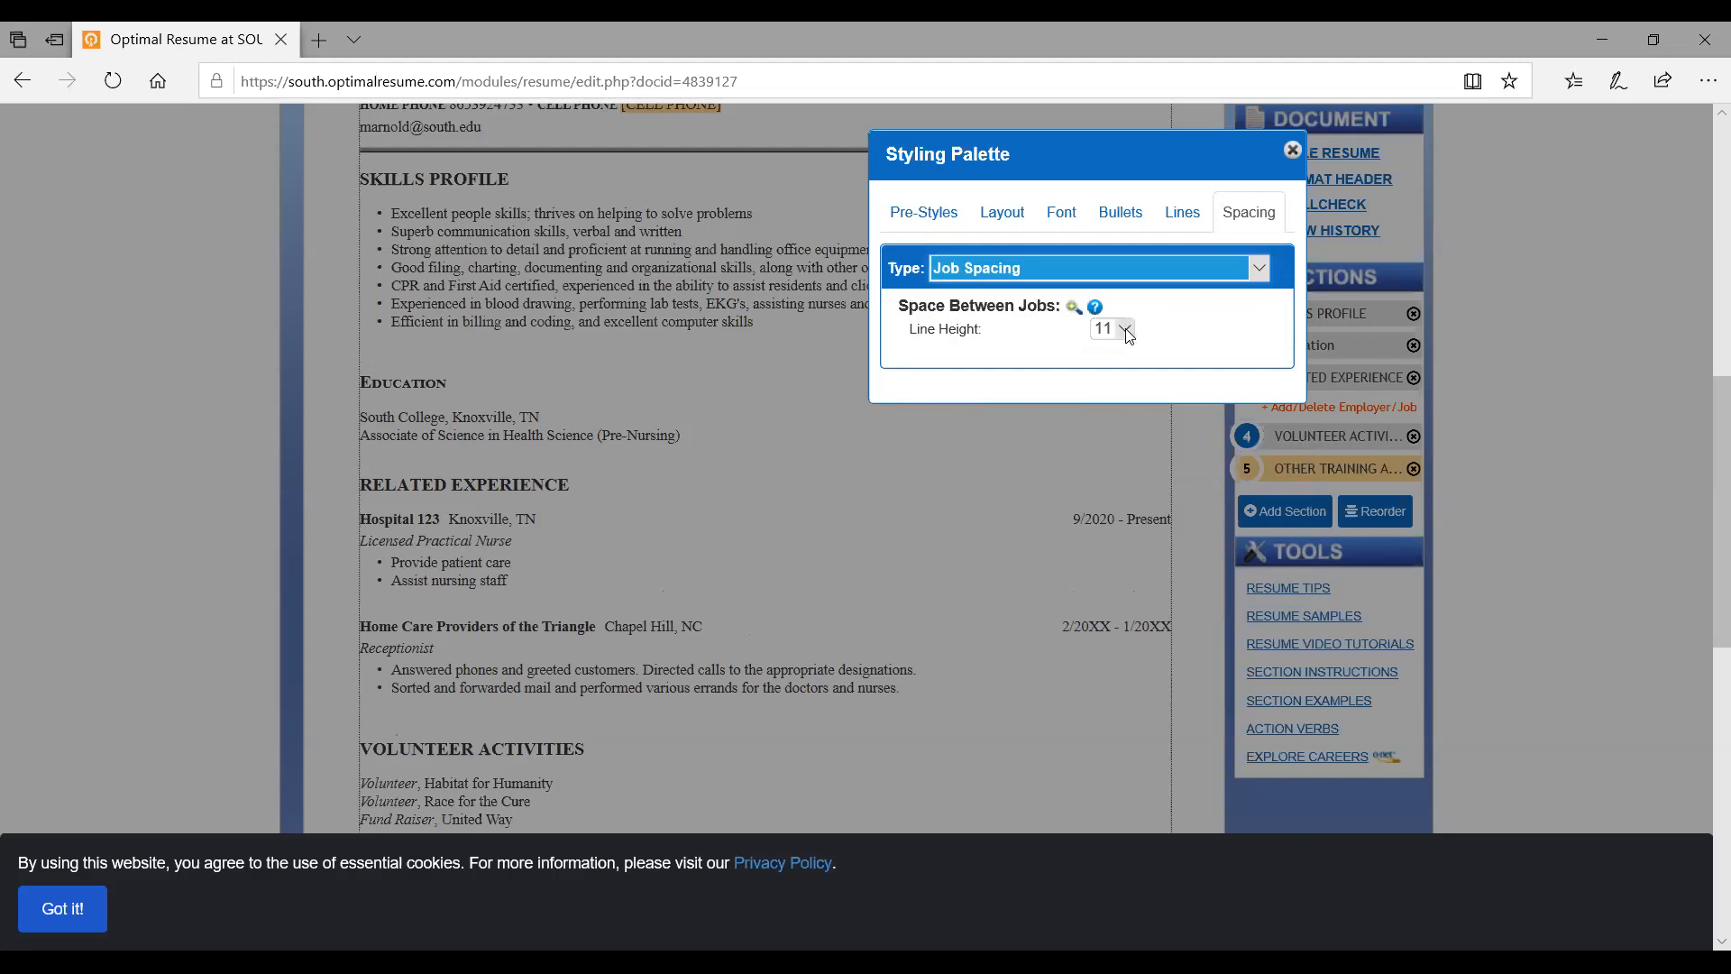
pyautogui.click(1128, 330)
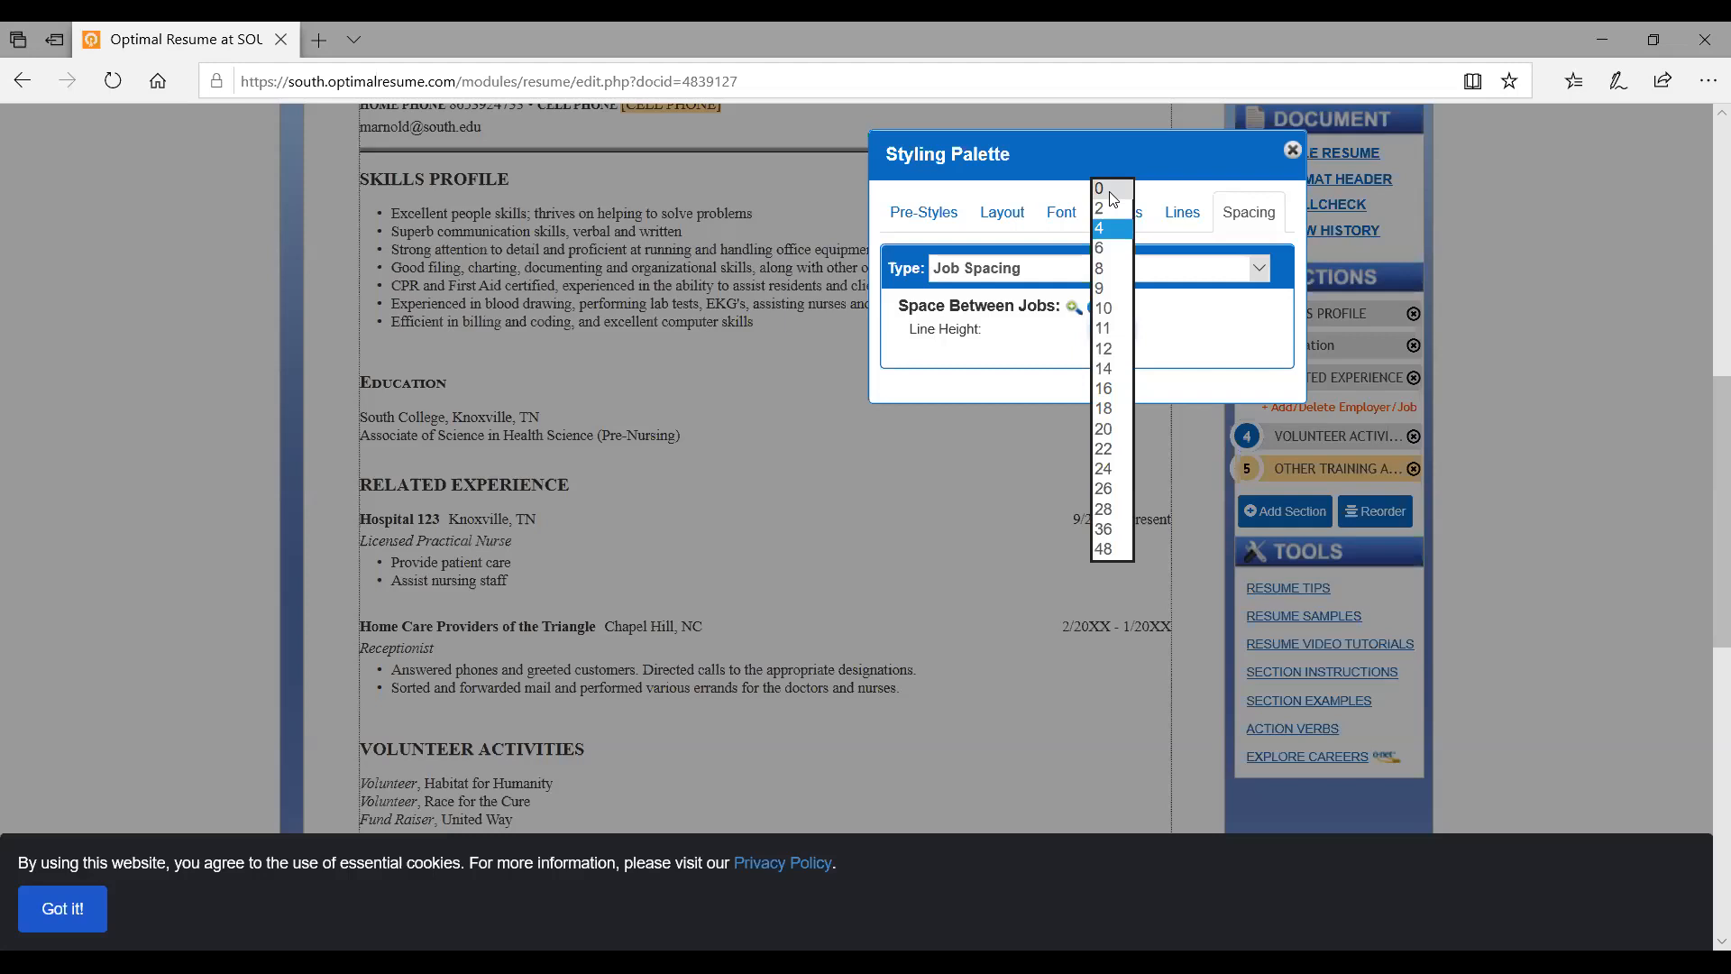
pyautogui.click(1293, 150)
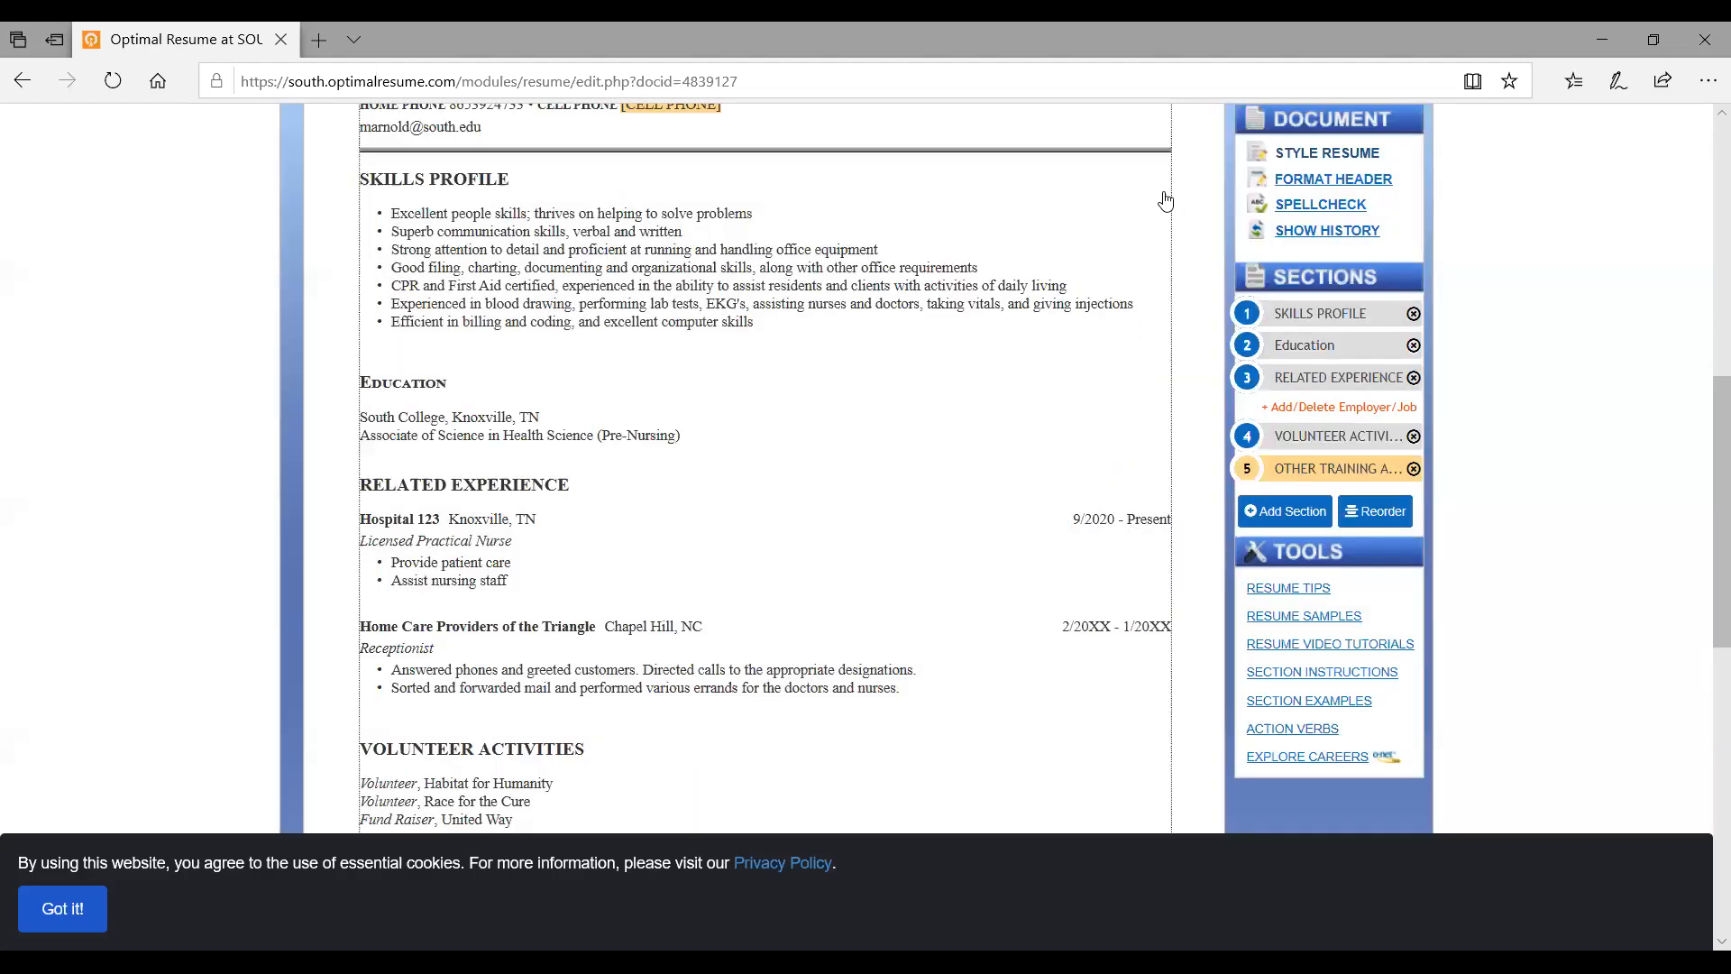
# Spell check the resume, review flagged words like foley and tracheostomy, and return to the top
pyautogui.click(1310, 213)
pyautogui.scroll(-5, 701, 548)
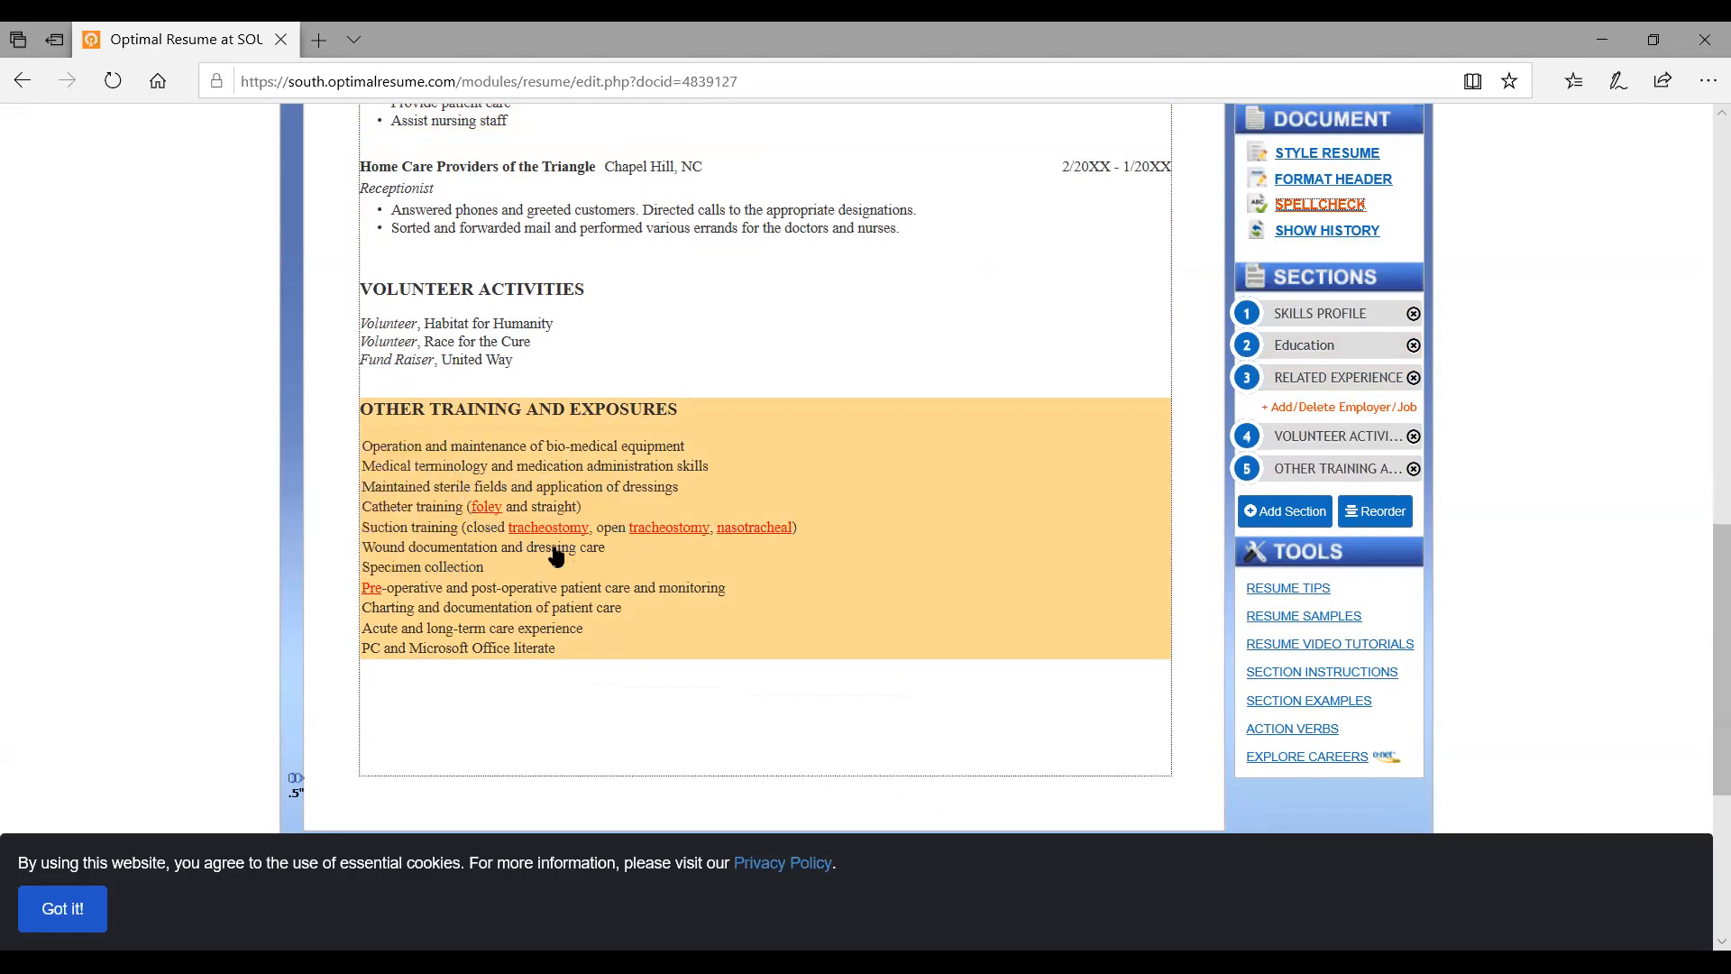
pyautogui.moveTo(373, 598)
pyautogui.scroll(2, 812, 505)
pyautogui.scroll(10, 812, 503)
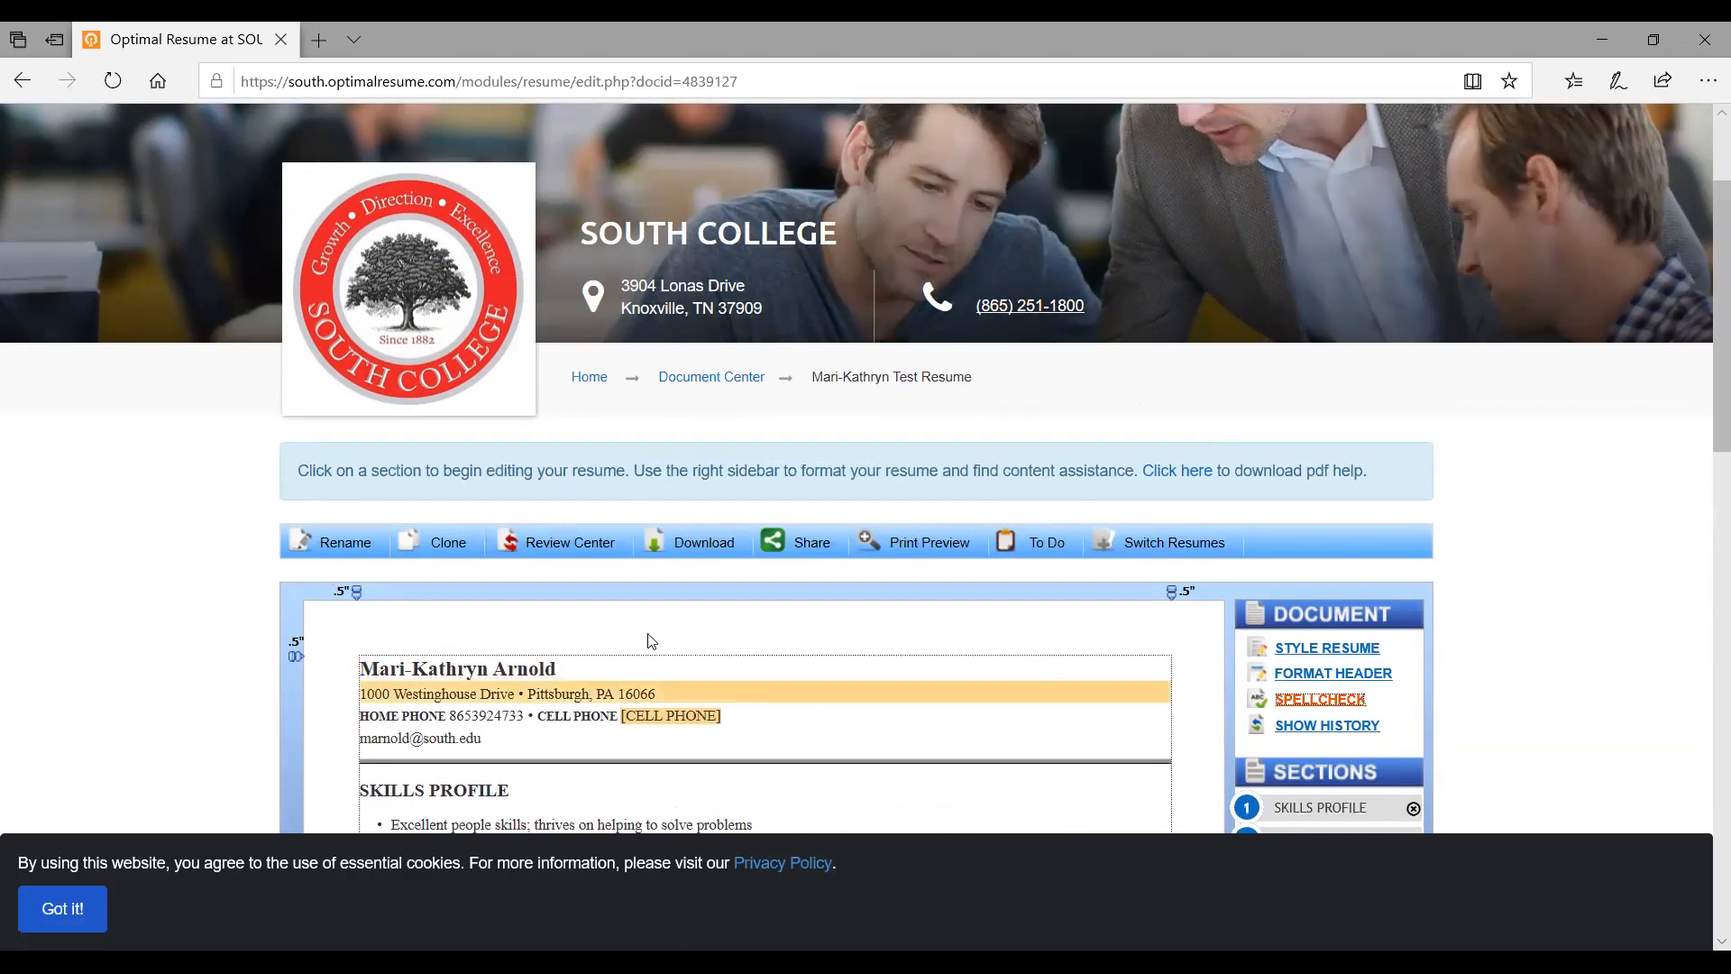
# In the Review Center, choose the Online review group and select the available reviewer
pyautogui.click(556, 550)
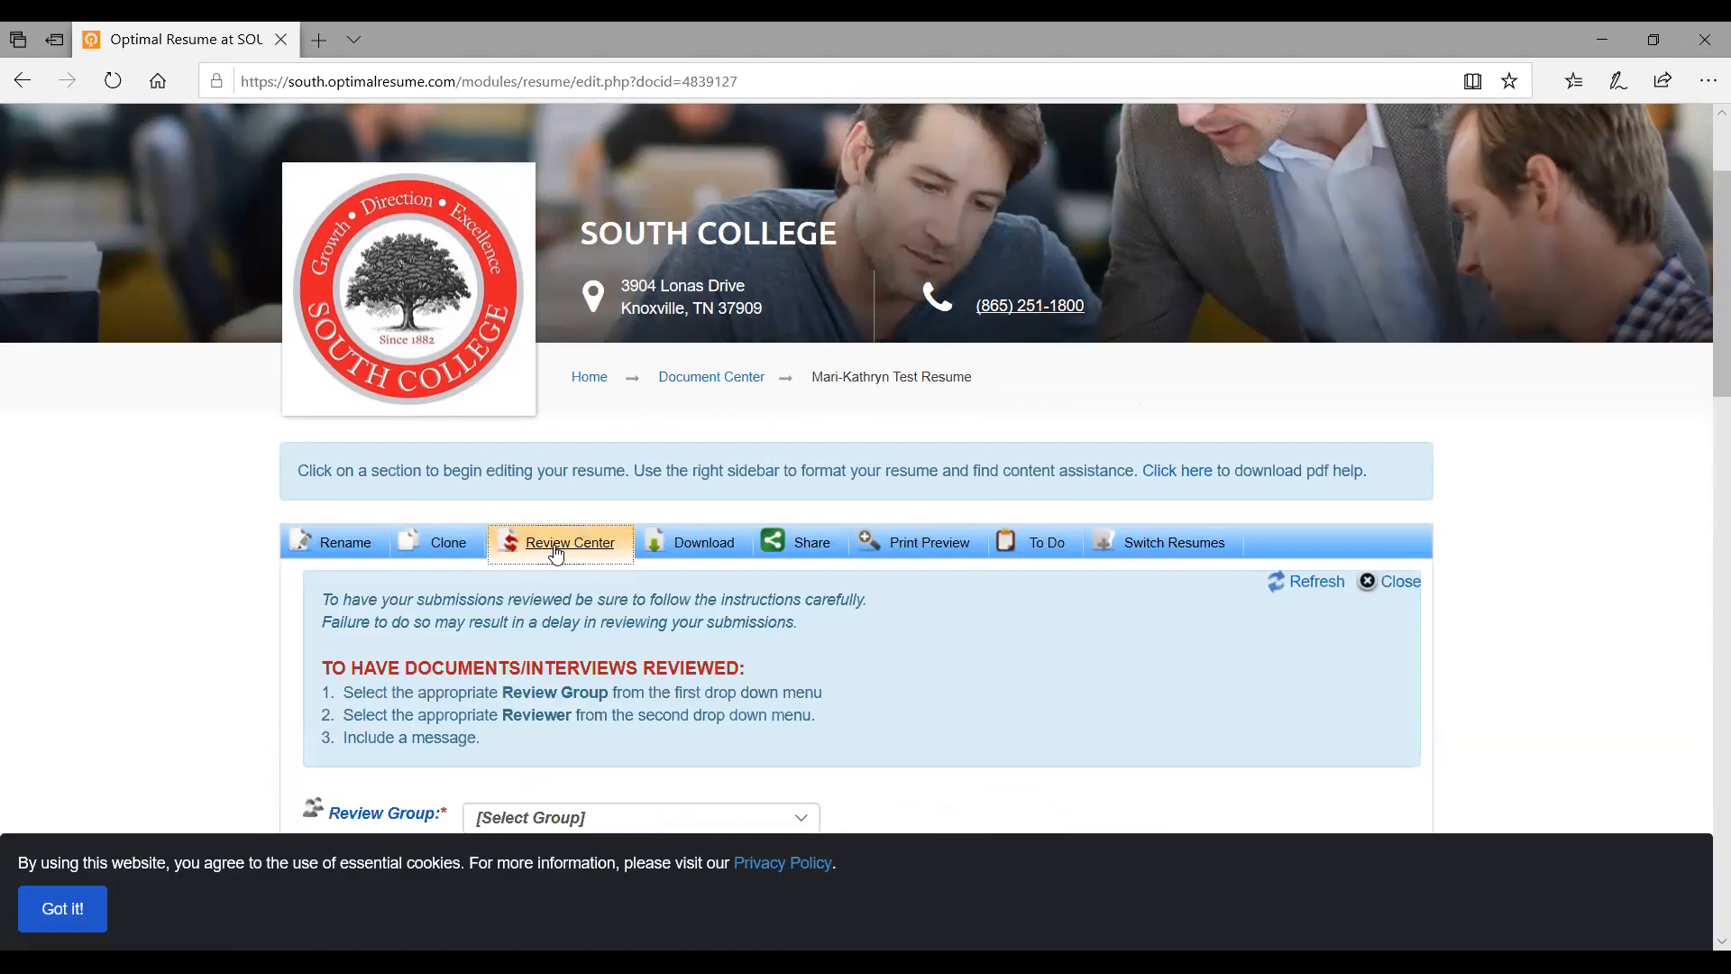
pyautogui.scroll(-3, 557, 553)
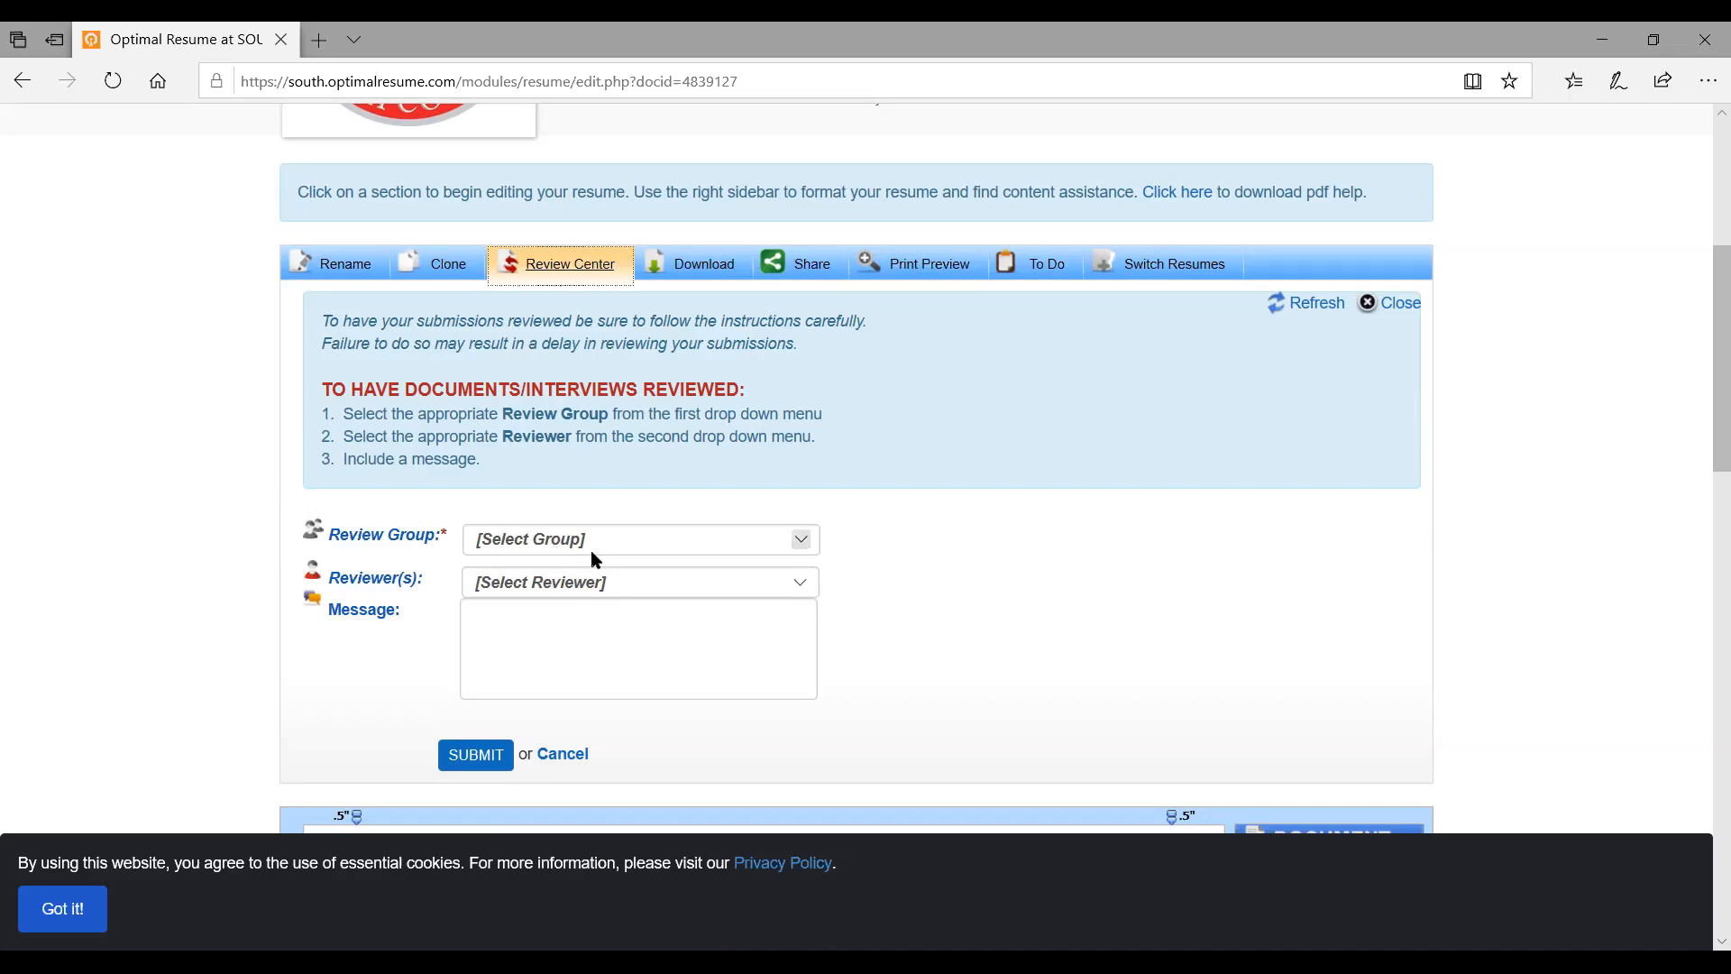
pyautogui.click(591, 550)
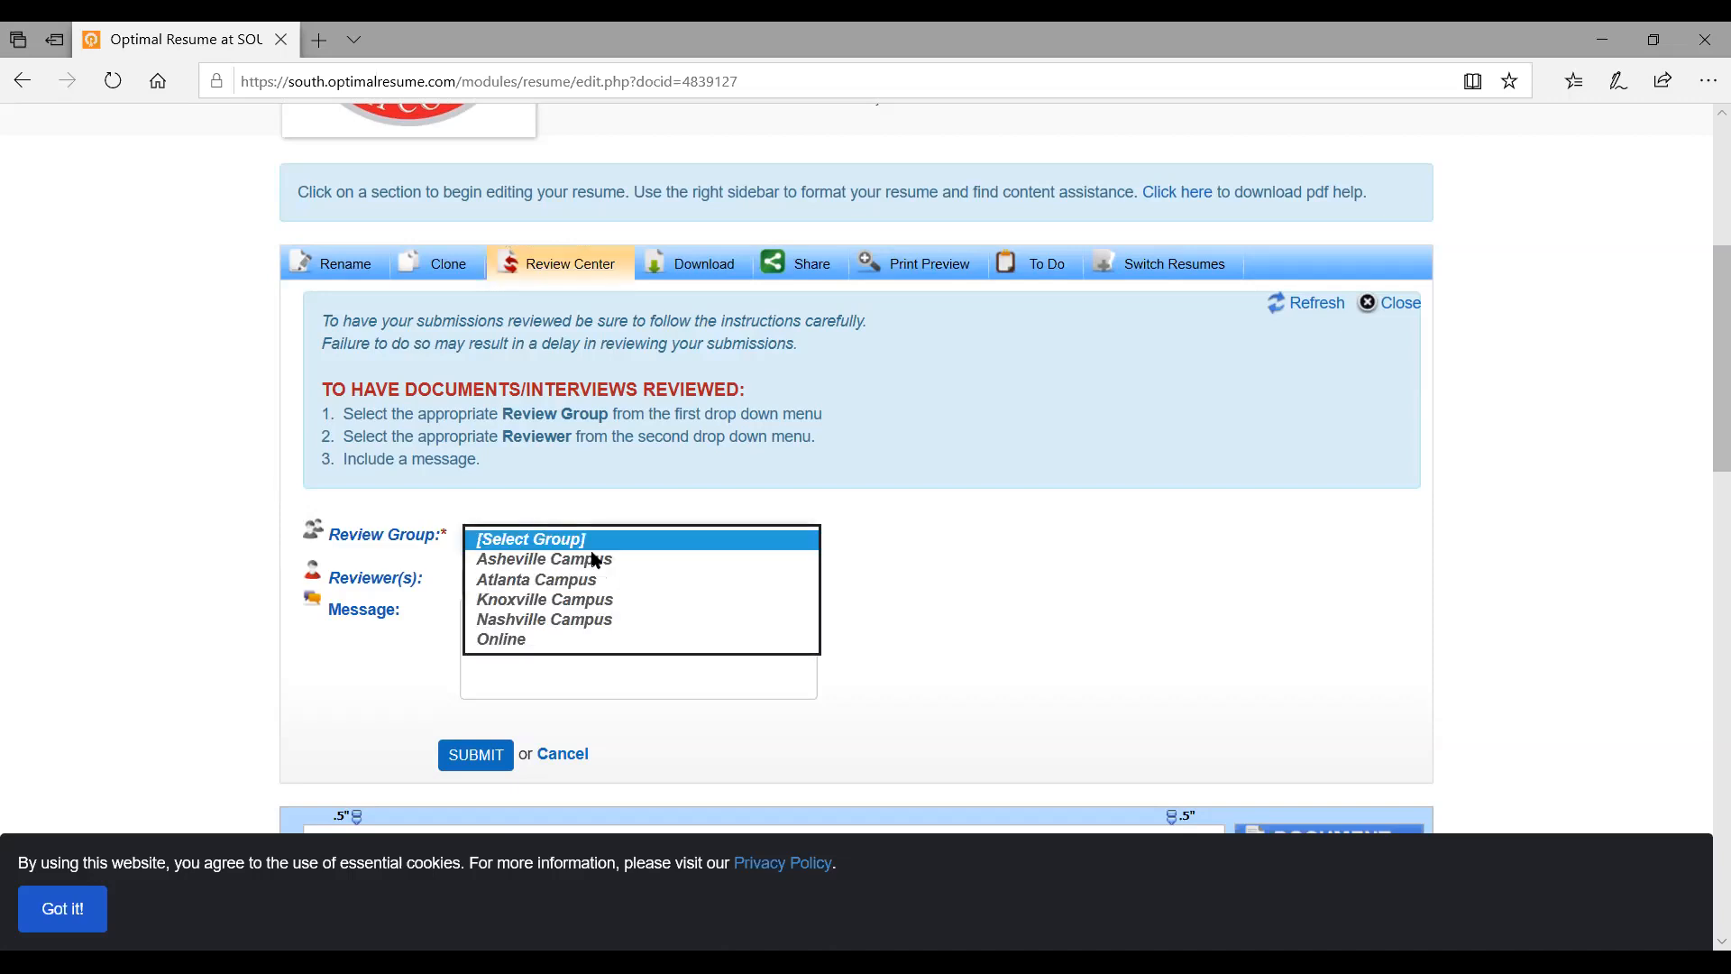
pyautogui.click(578, 640)
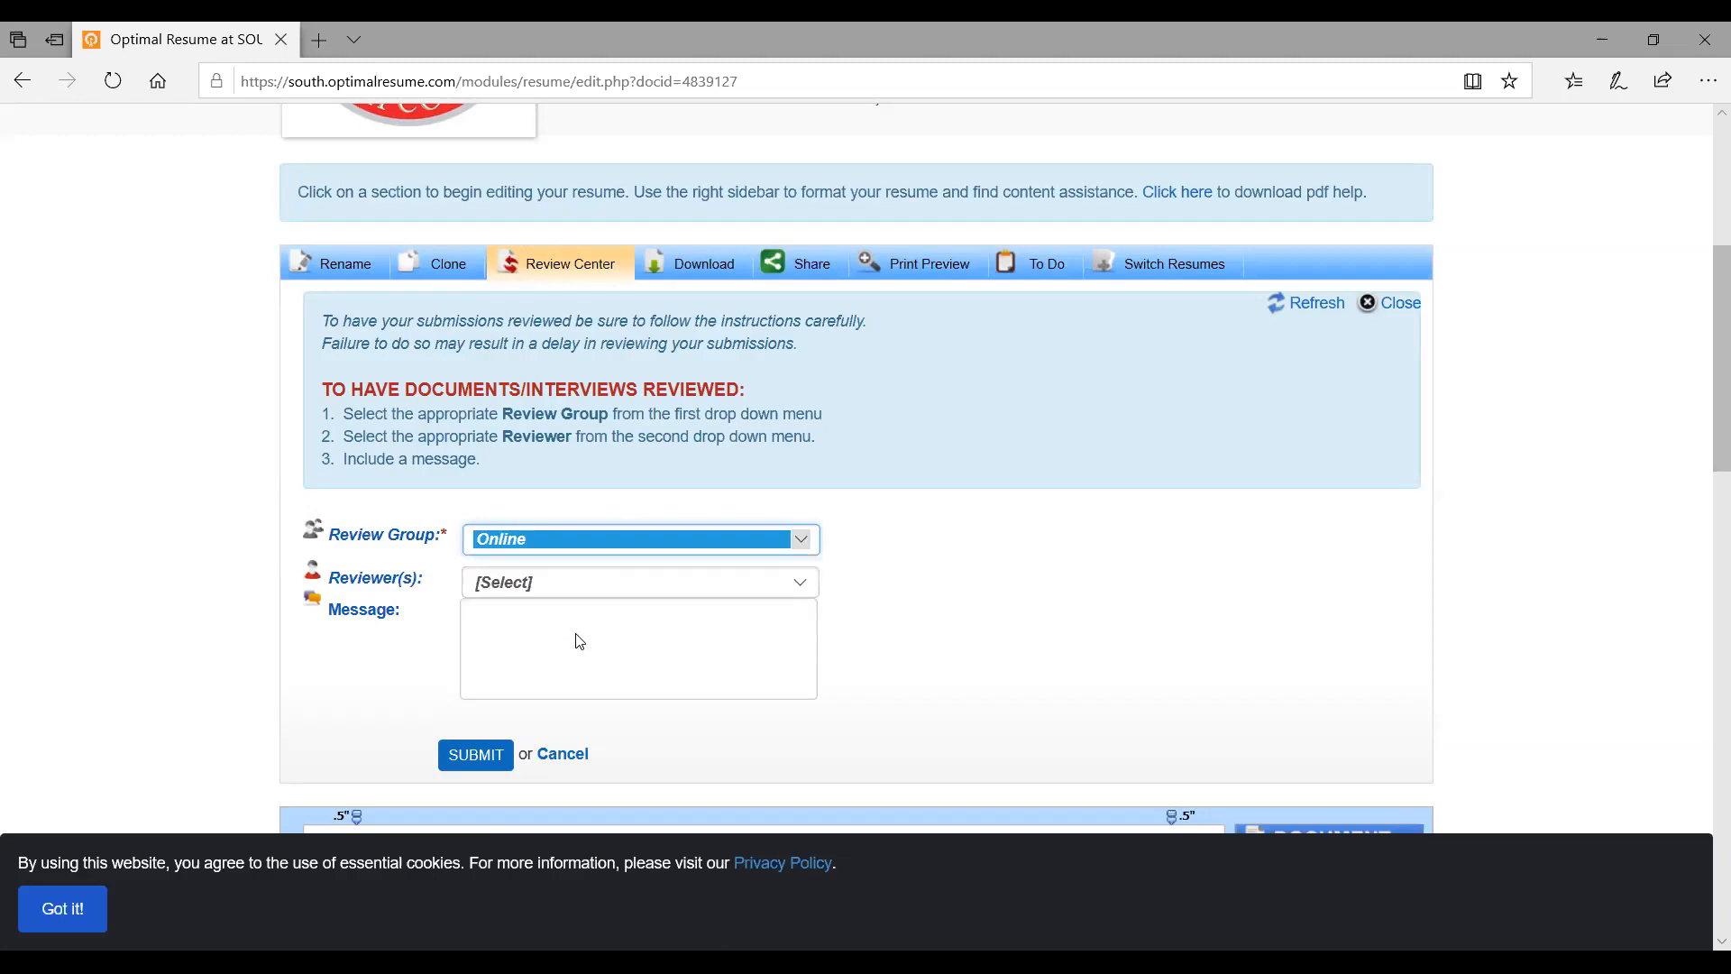
pyautogui.click(619, 584)
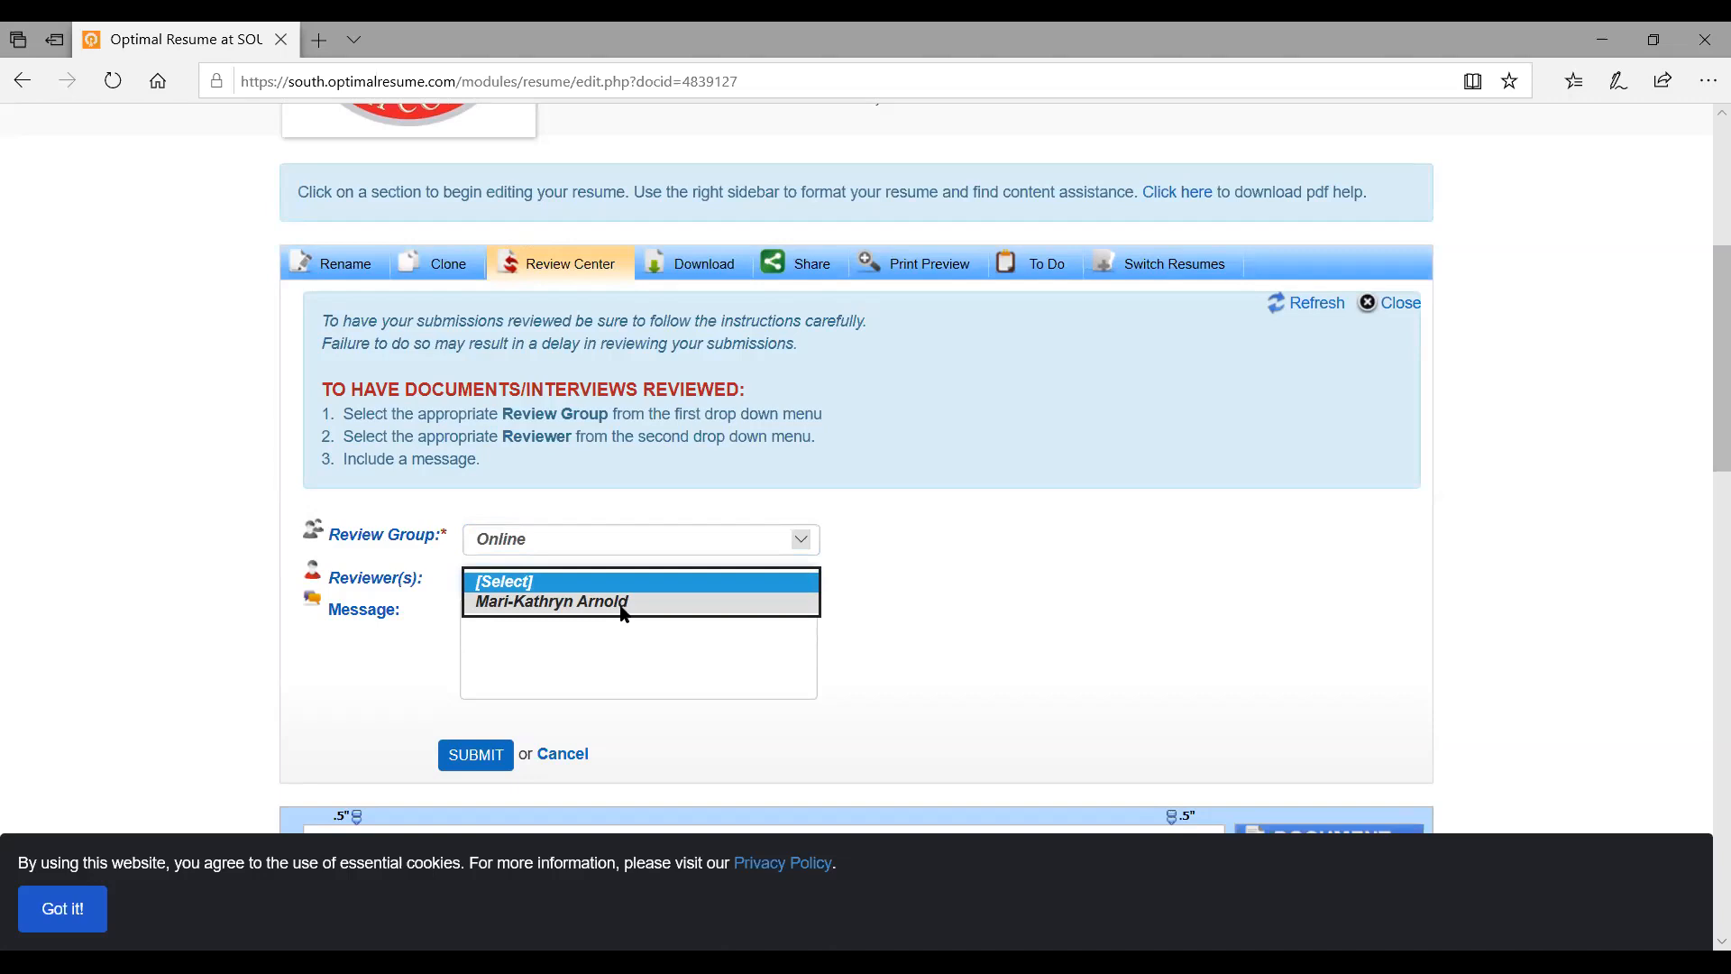
pyautogui.click(621, 604)
# Write a message greeting the reviewer: 'I got stumped on how to add my education. Can you help?'
pyautogui.click(623, 608)
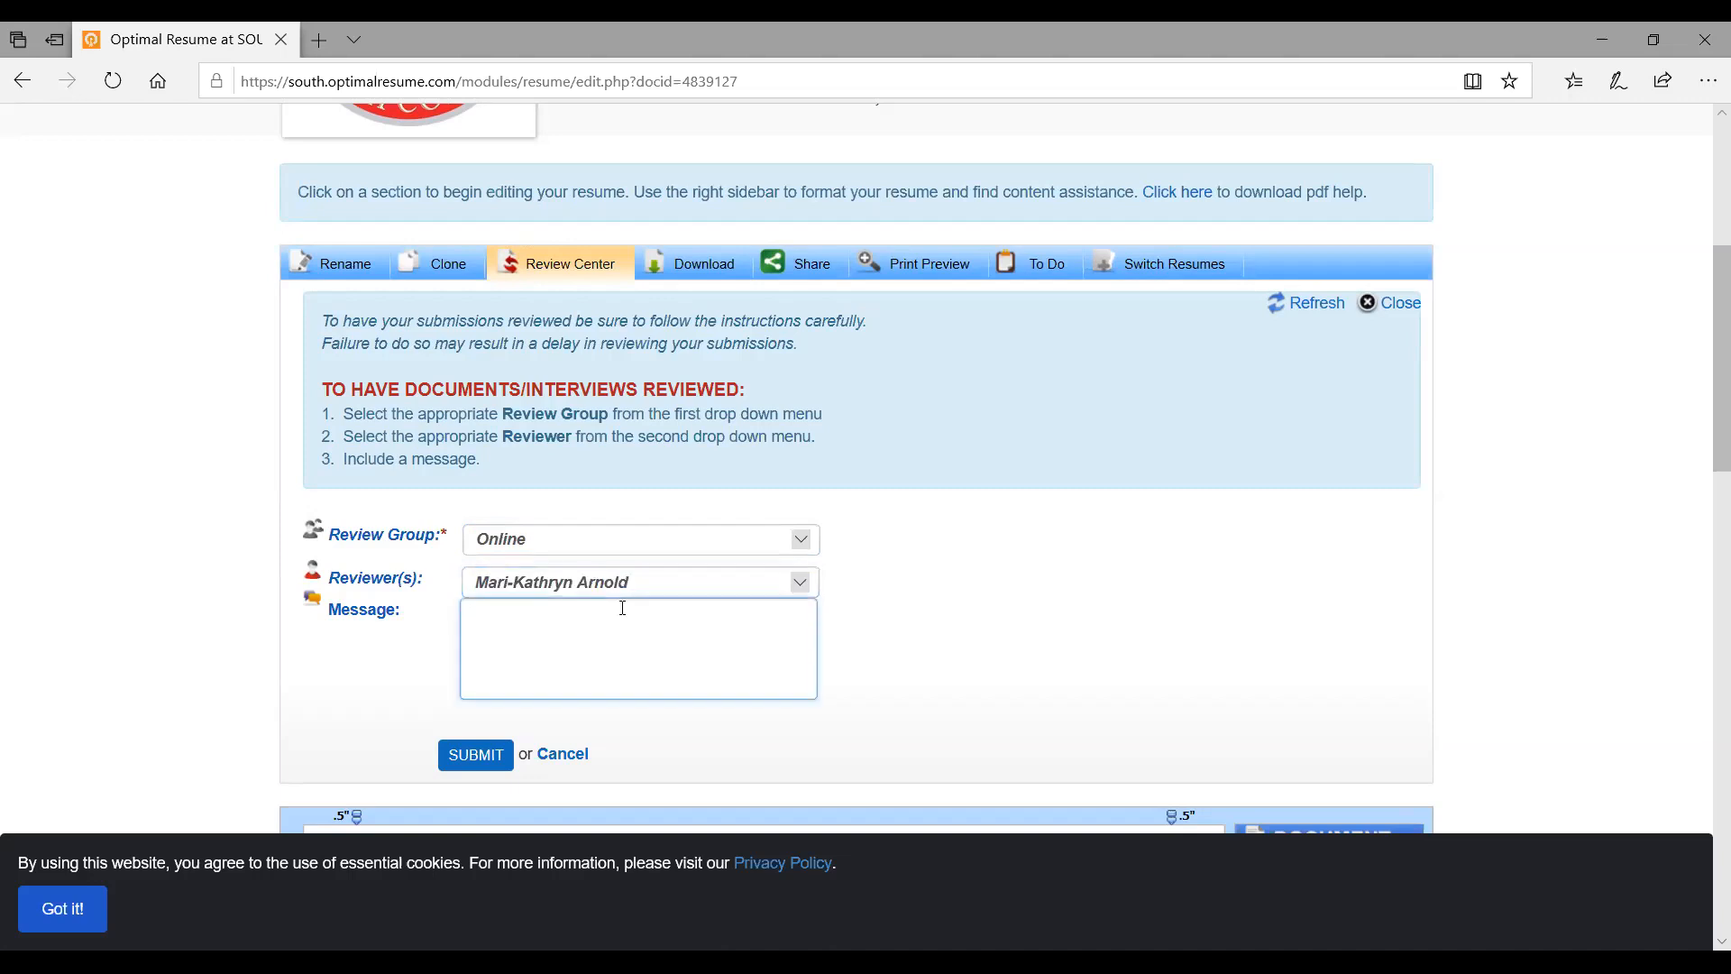
pyautogui.write('Hi Mari-Kathryn')
pyautogui.press('BackSpace')
pyautogui.write(',  ')
pyautogui.write('I got stump')
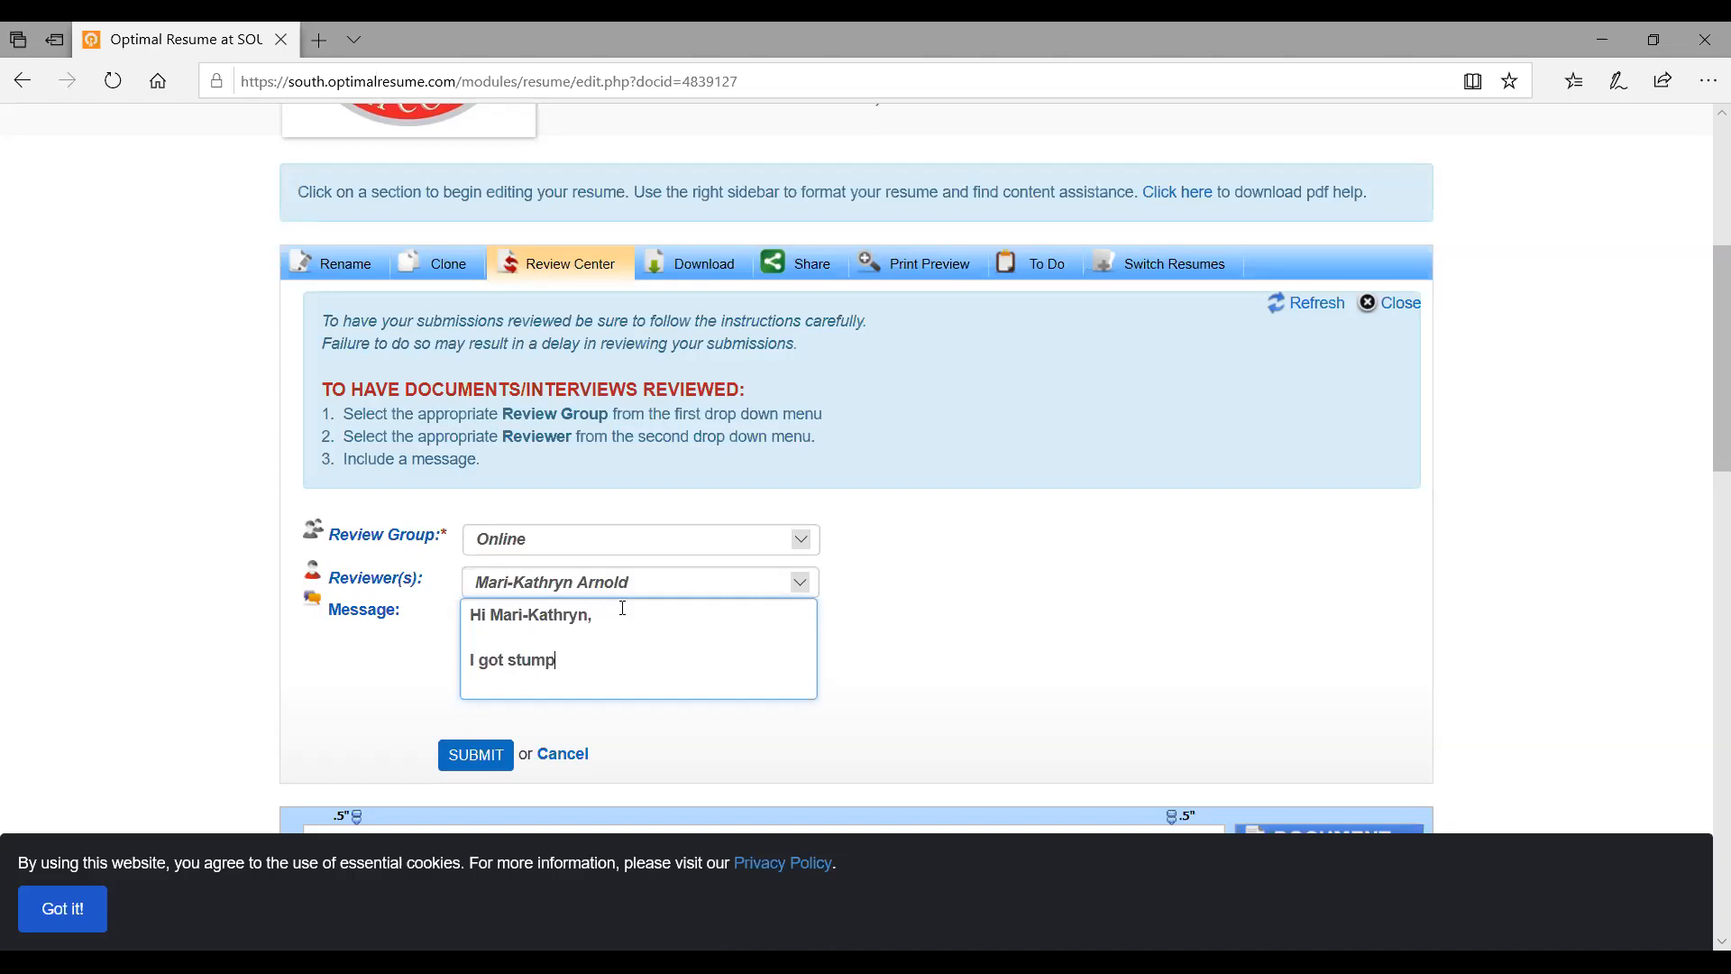
pyautogui.write('ed on how to add my education')
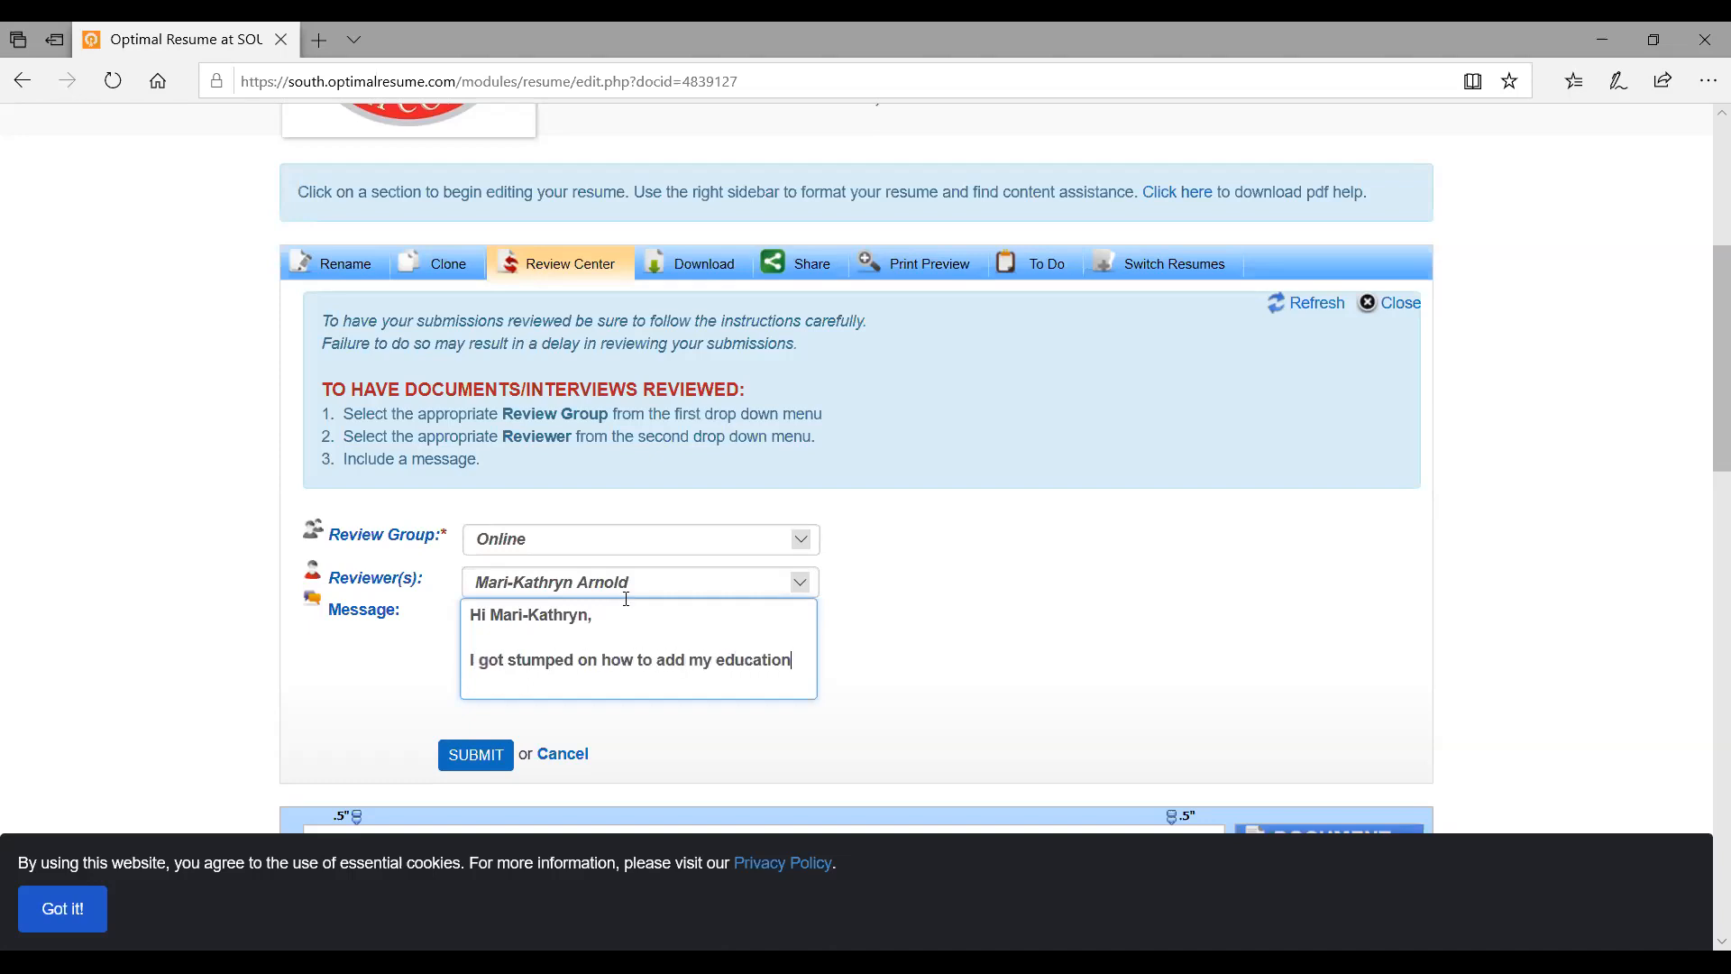
pyautogui.write('. Can you help?')
# Submit the resume for review and check its Pending status and sent message below
pyautogui.click(478, 755)
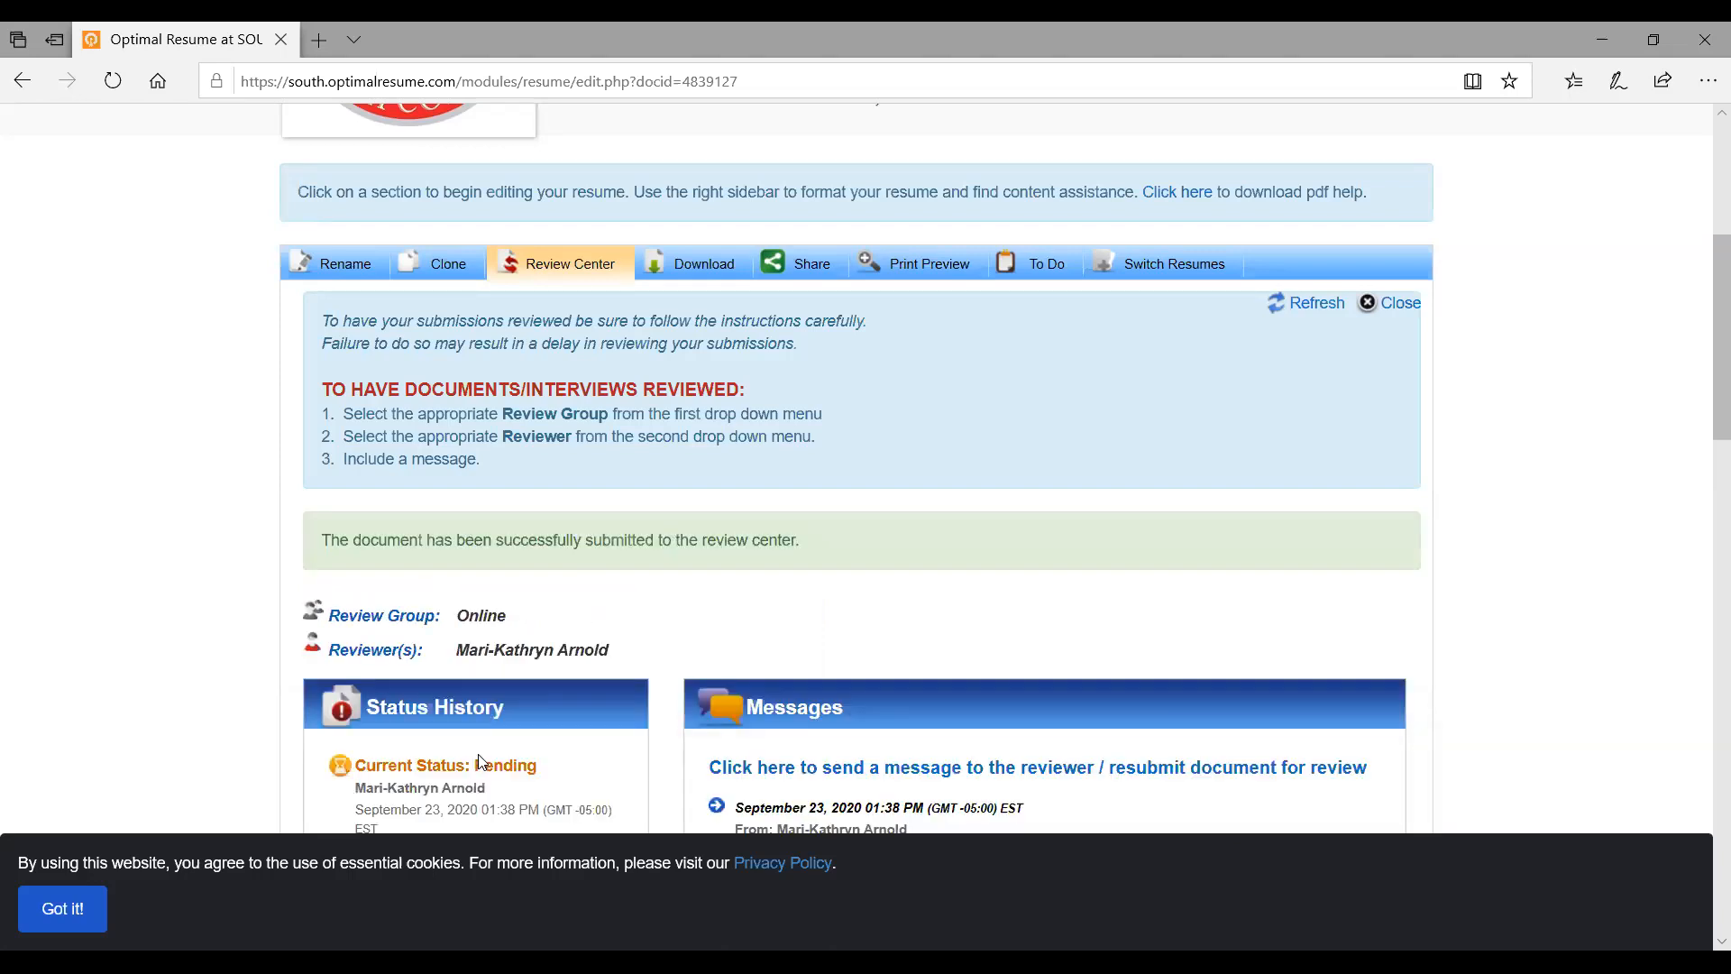
pyautogui.scroll(-2, 481, 762)
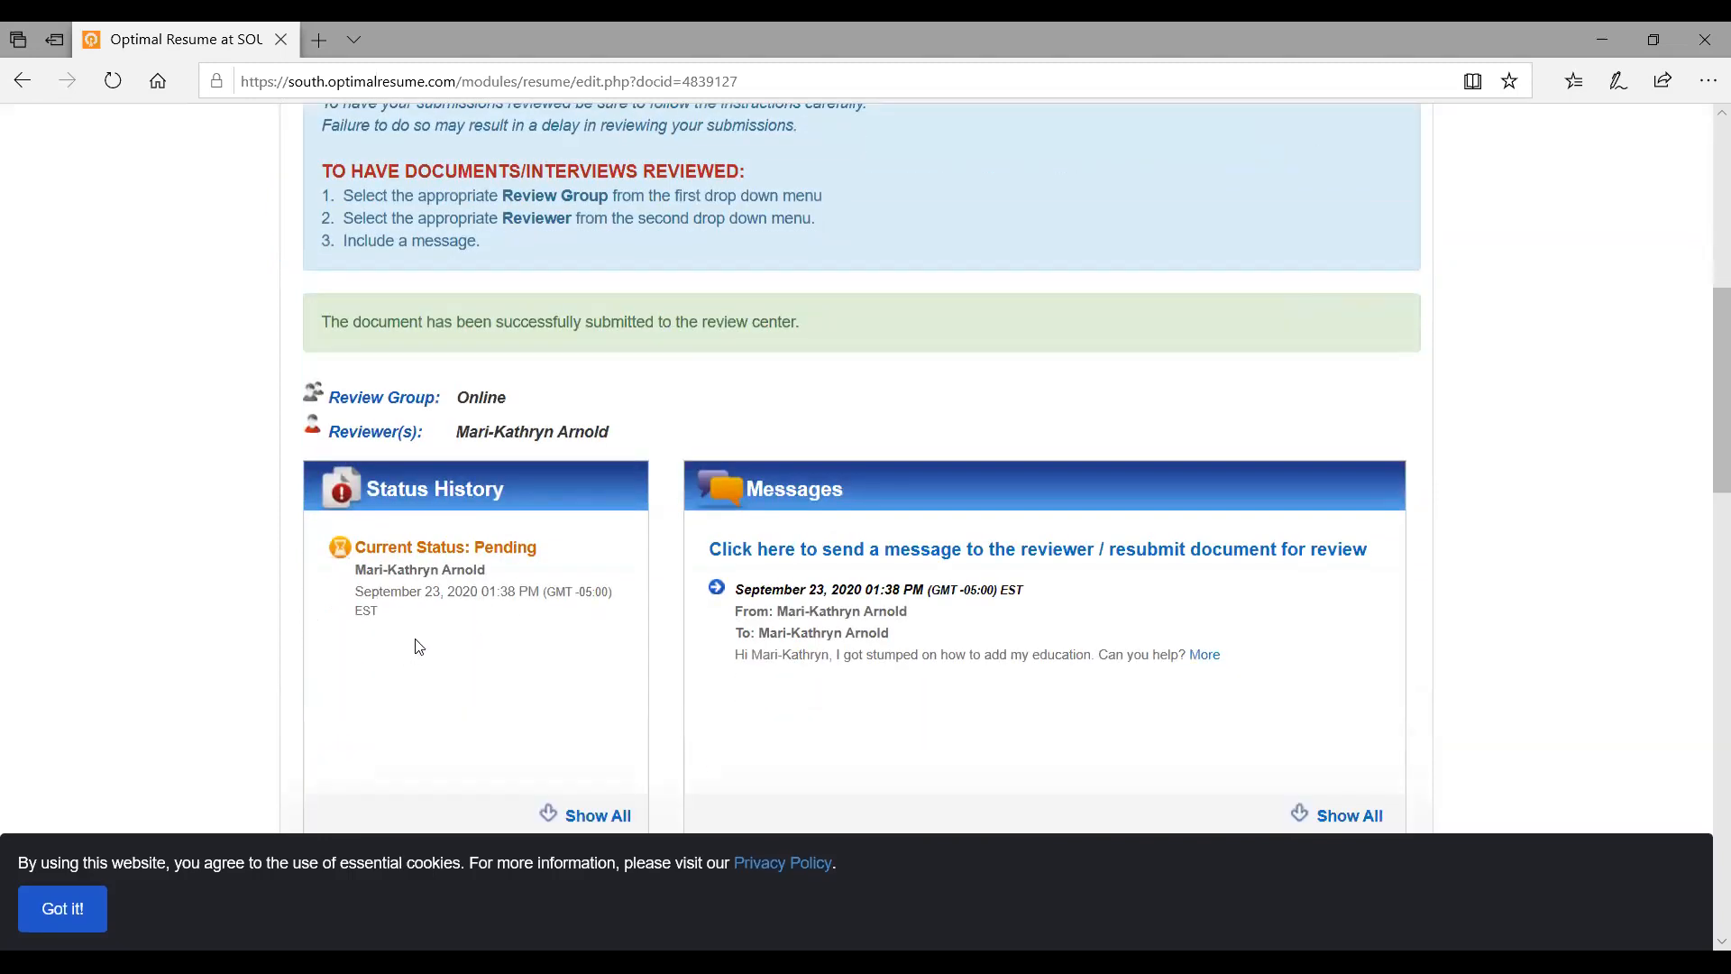
pyautogui.scroll(-1, 418, 646)
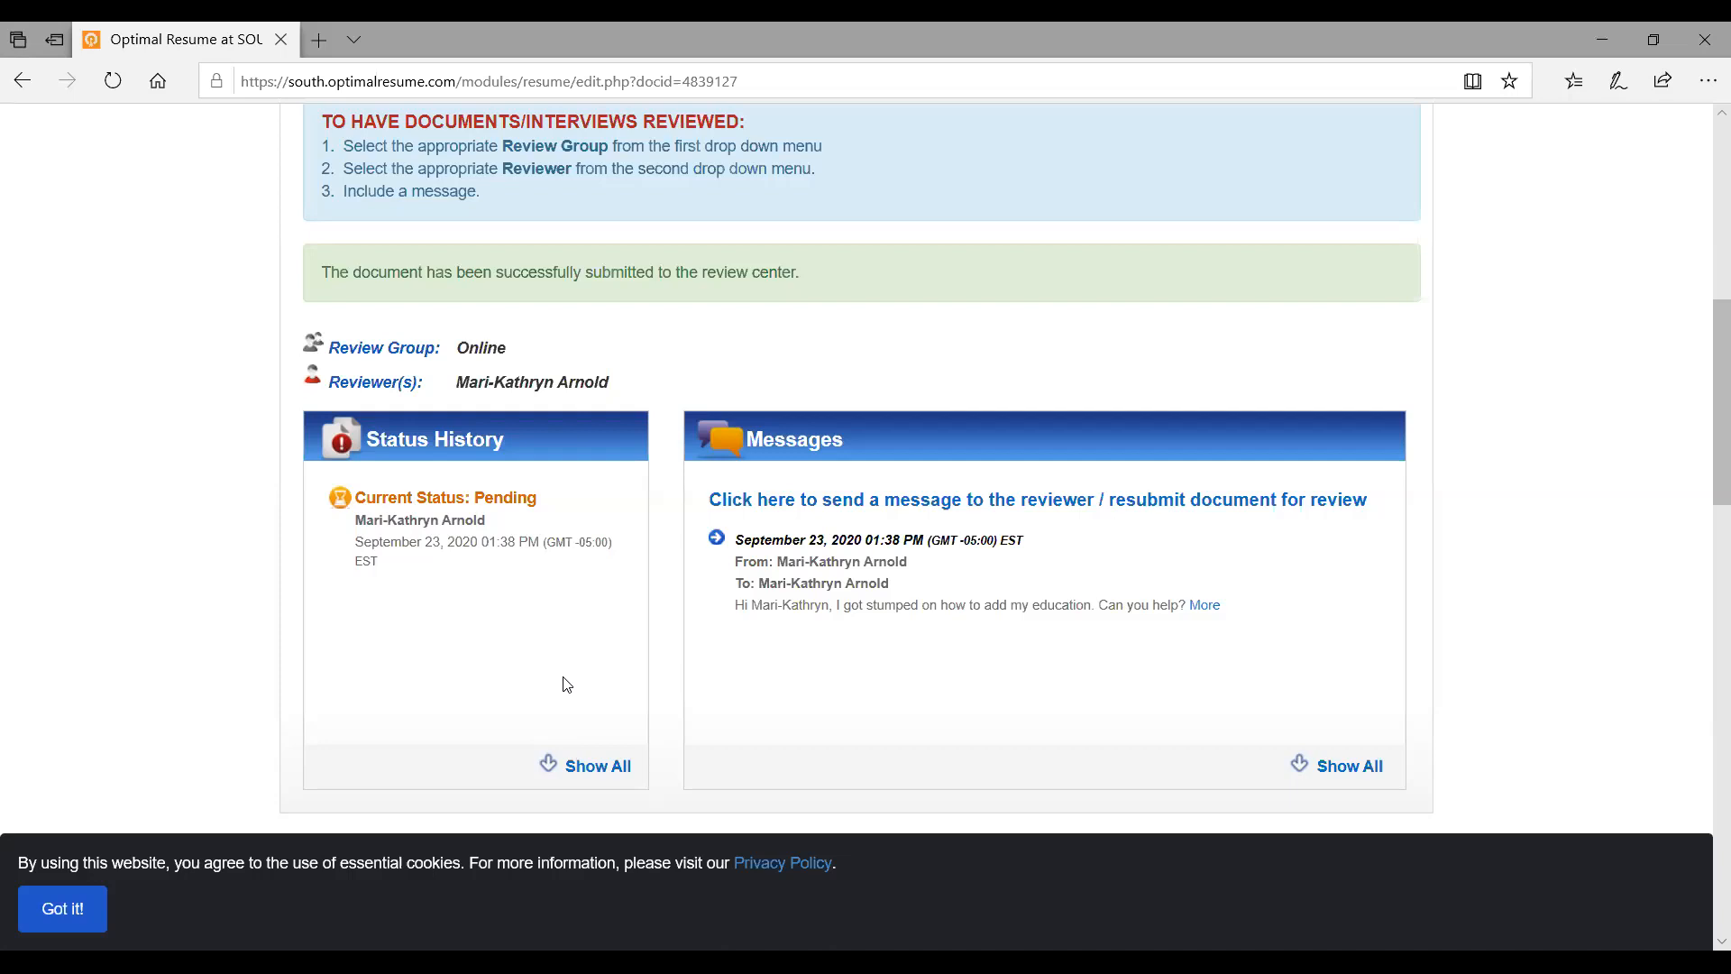
pyautogui.scroll(-3, 566, 684)
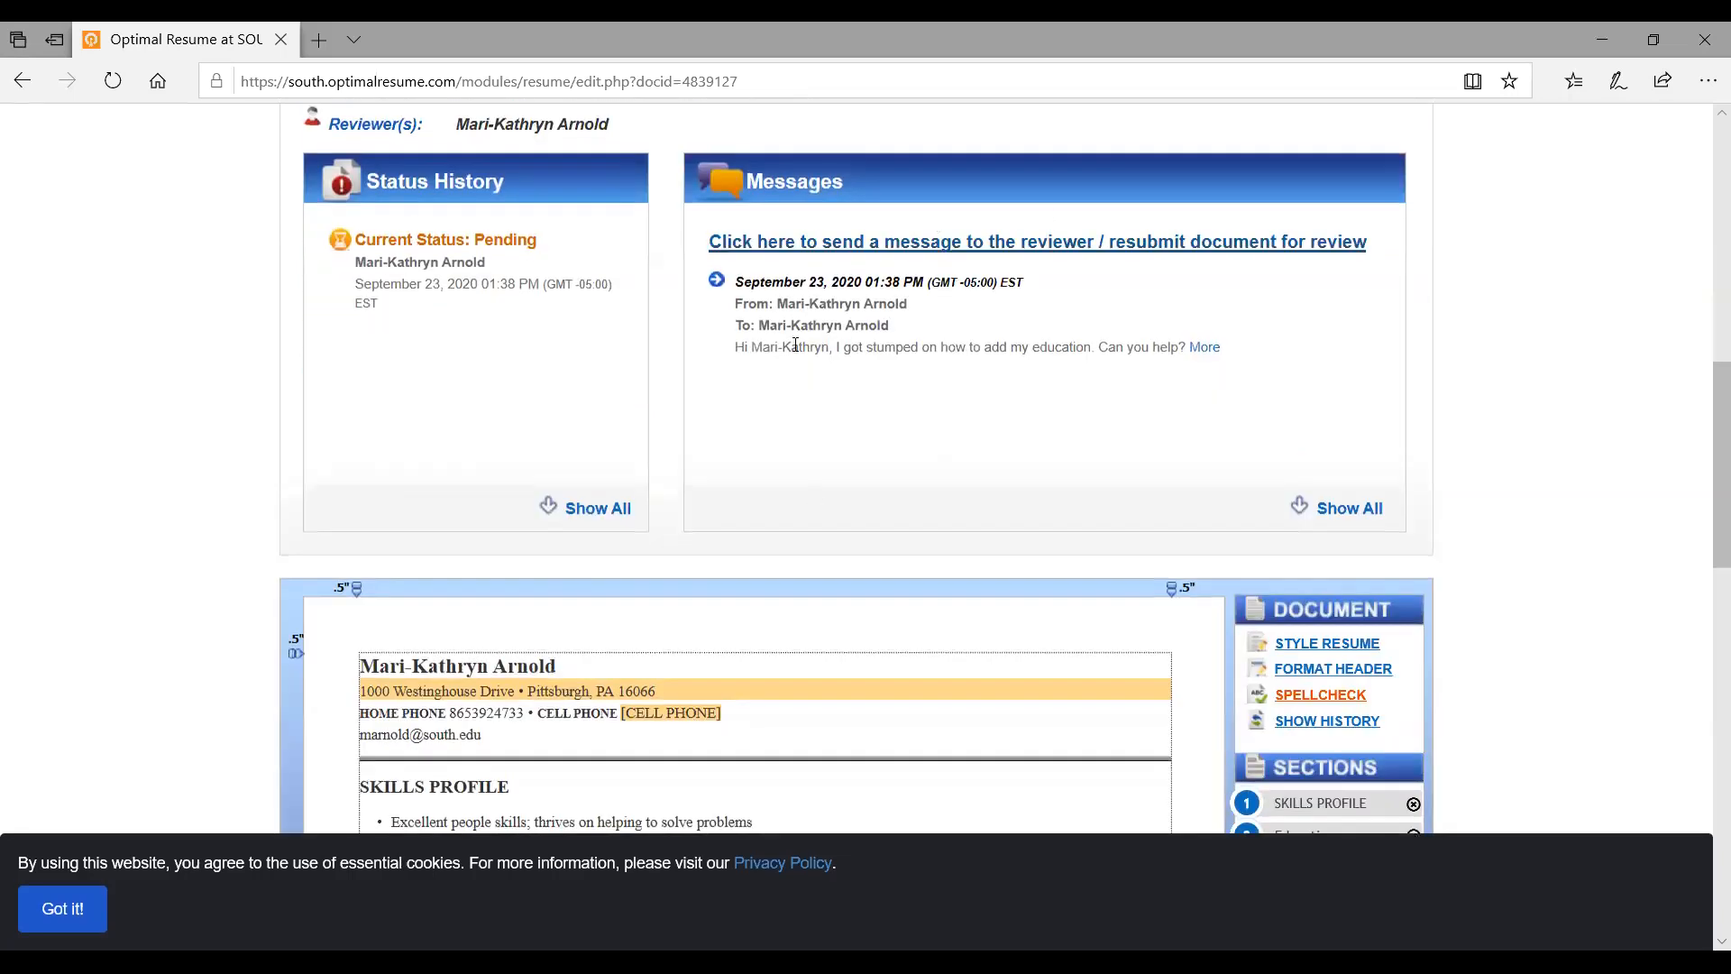
# Start a new message to the reviewer via the send-a-message/resubmit link and scroll the page
pyautogui.click(942, 251)
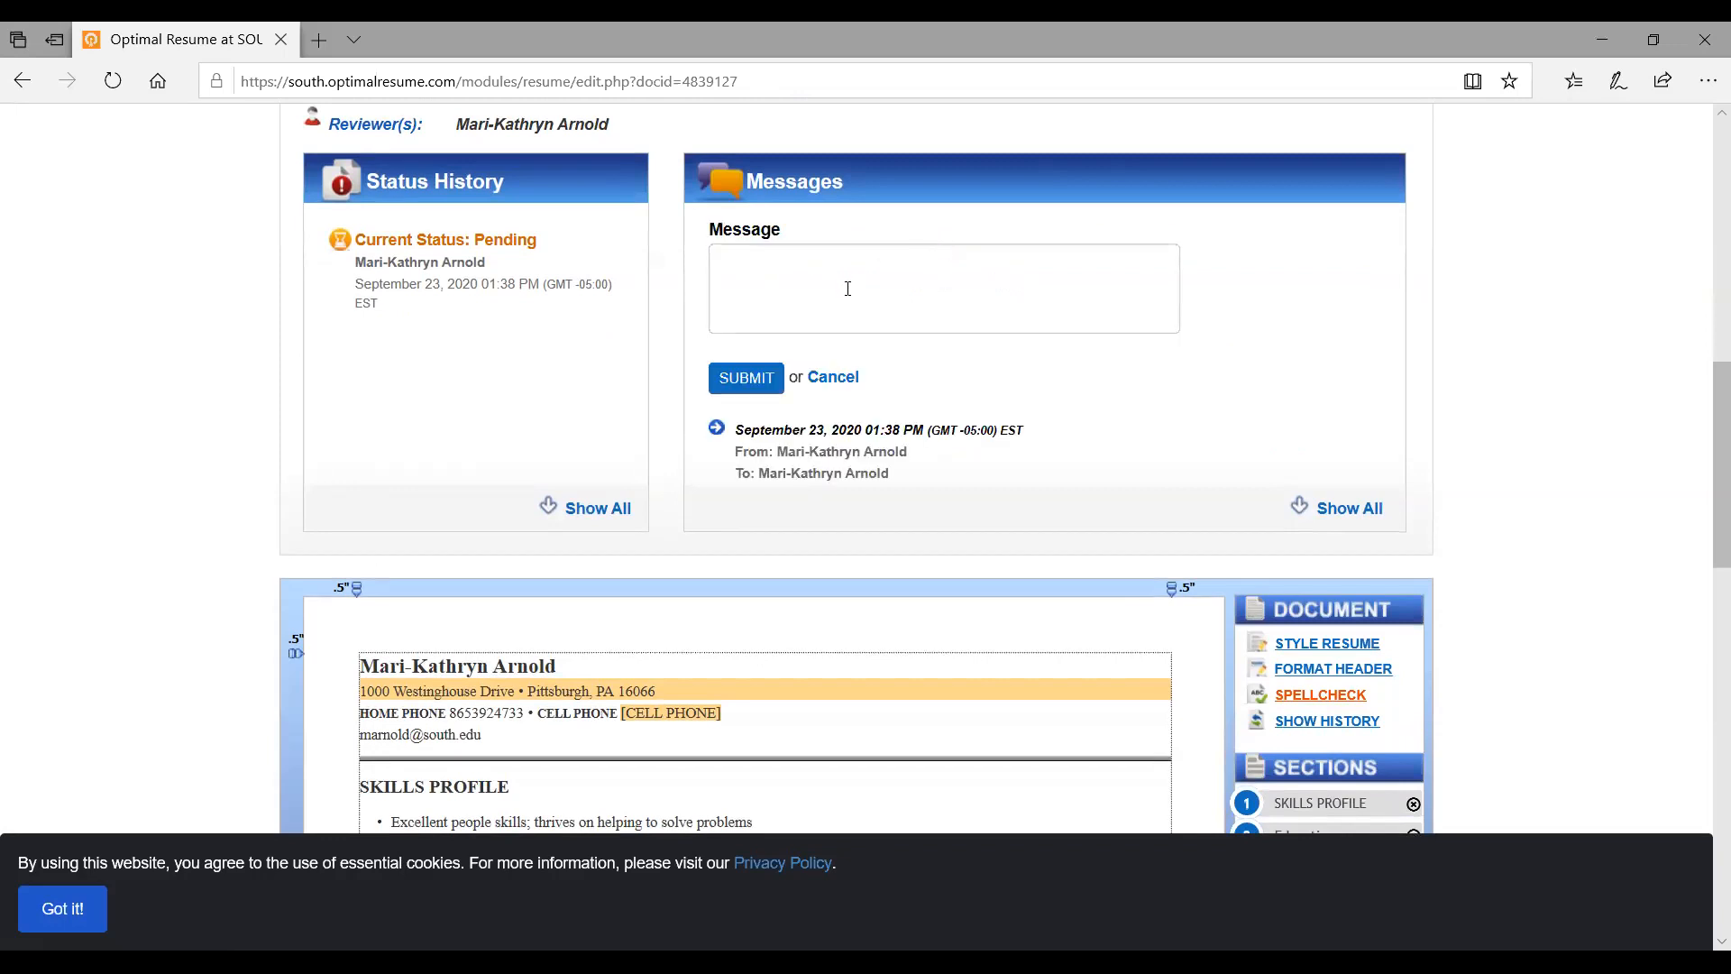
pyautogui.scroll(-2, 1209, 371)
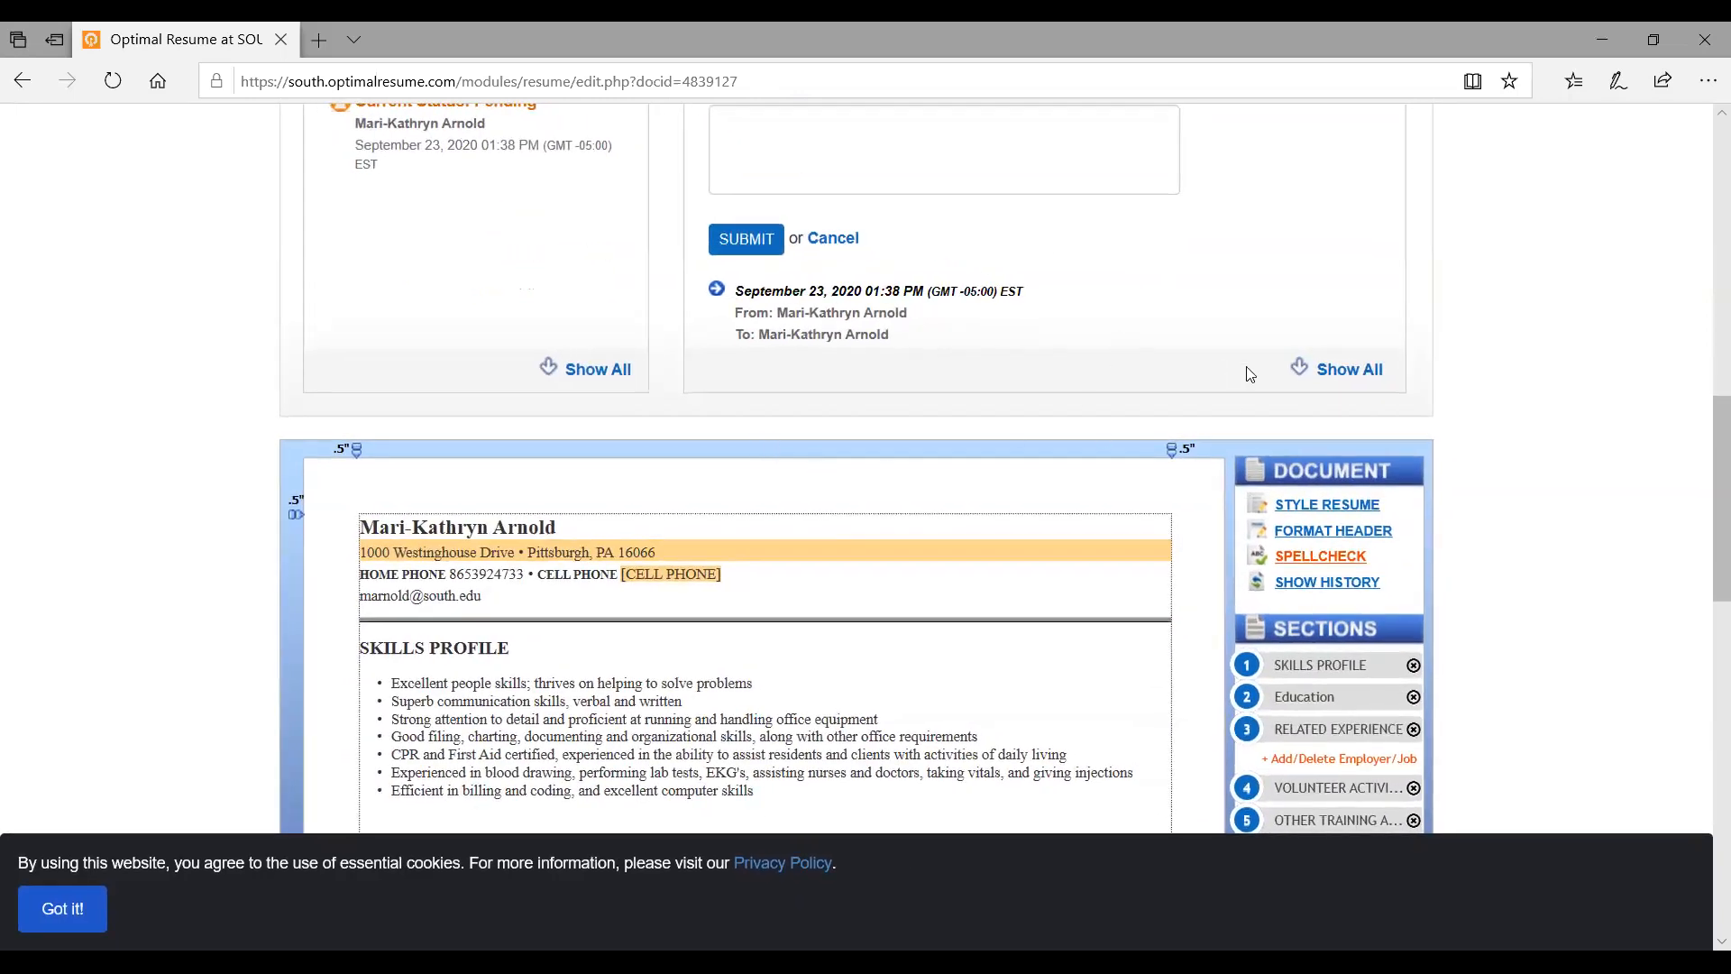
pyautogui.scroll(5, 1104, 428)
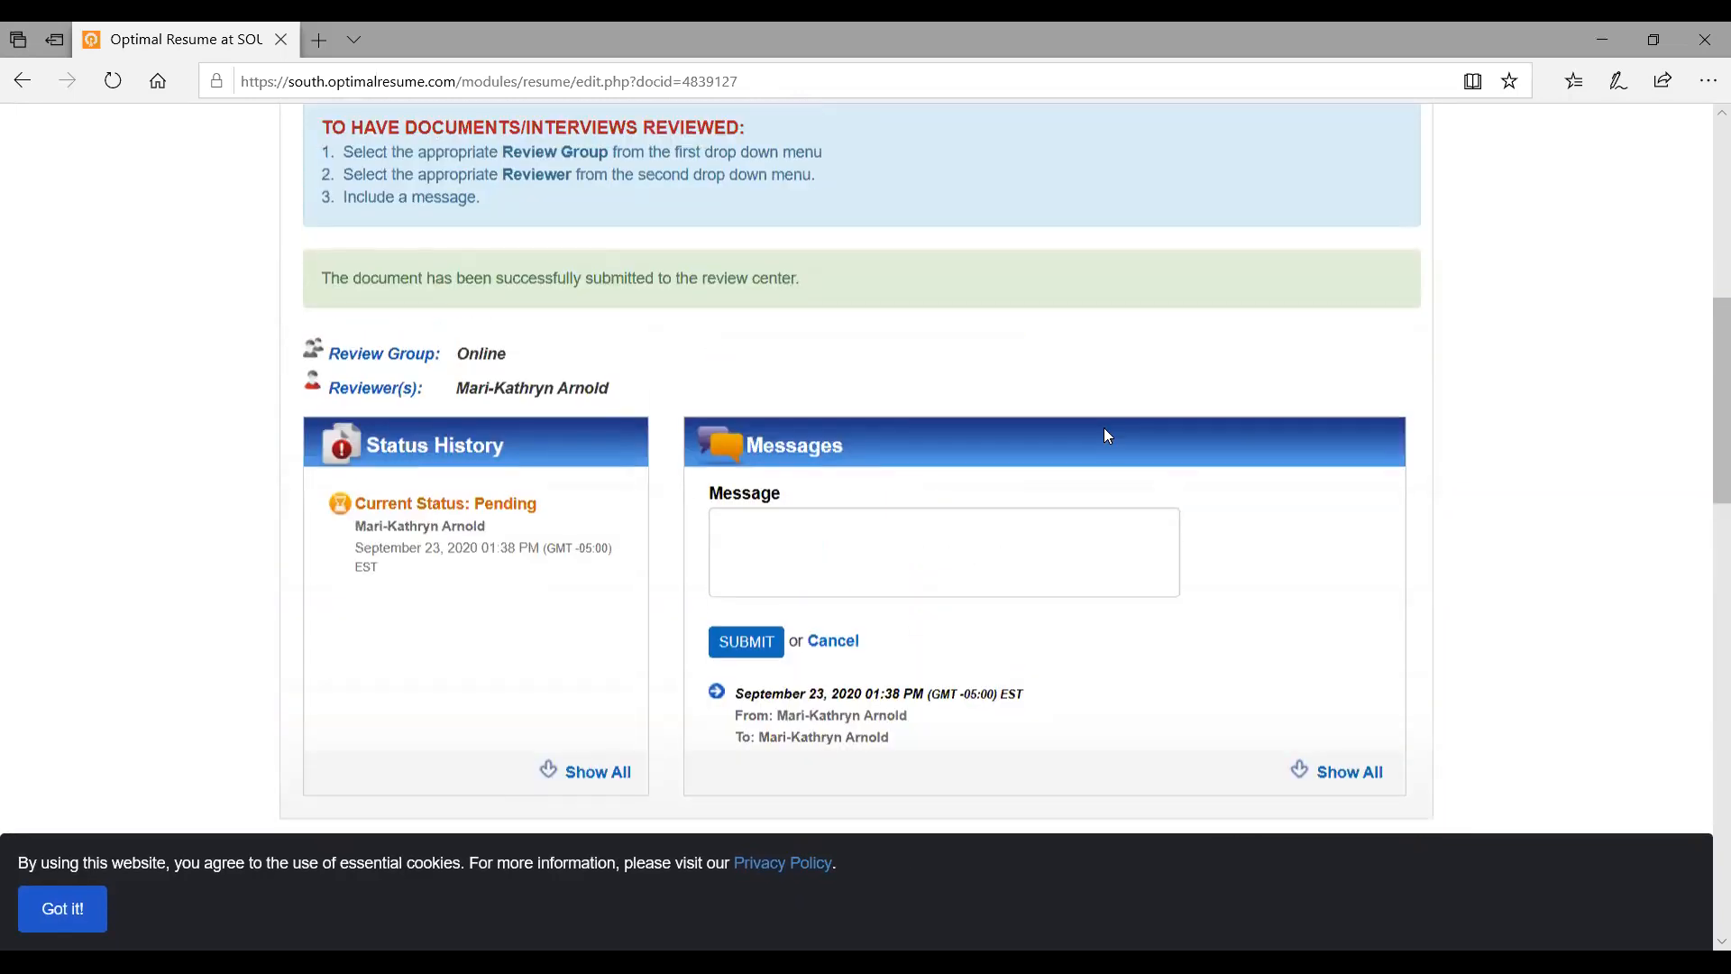
pyautogui.scroll(7, 1104, 432)
pyautogui.scroll(-4, 487, 344)
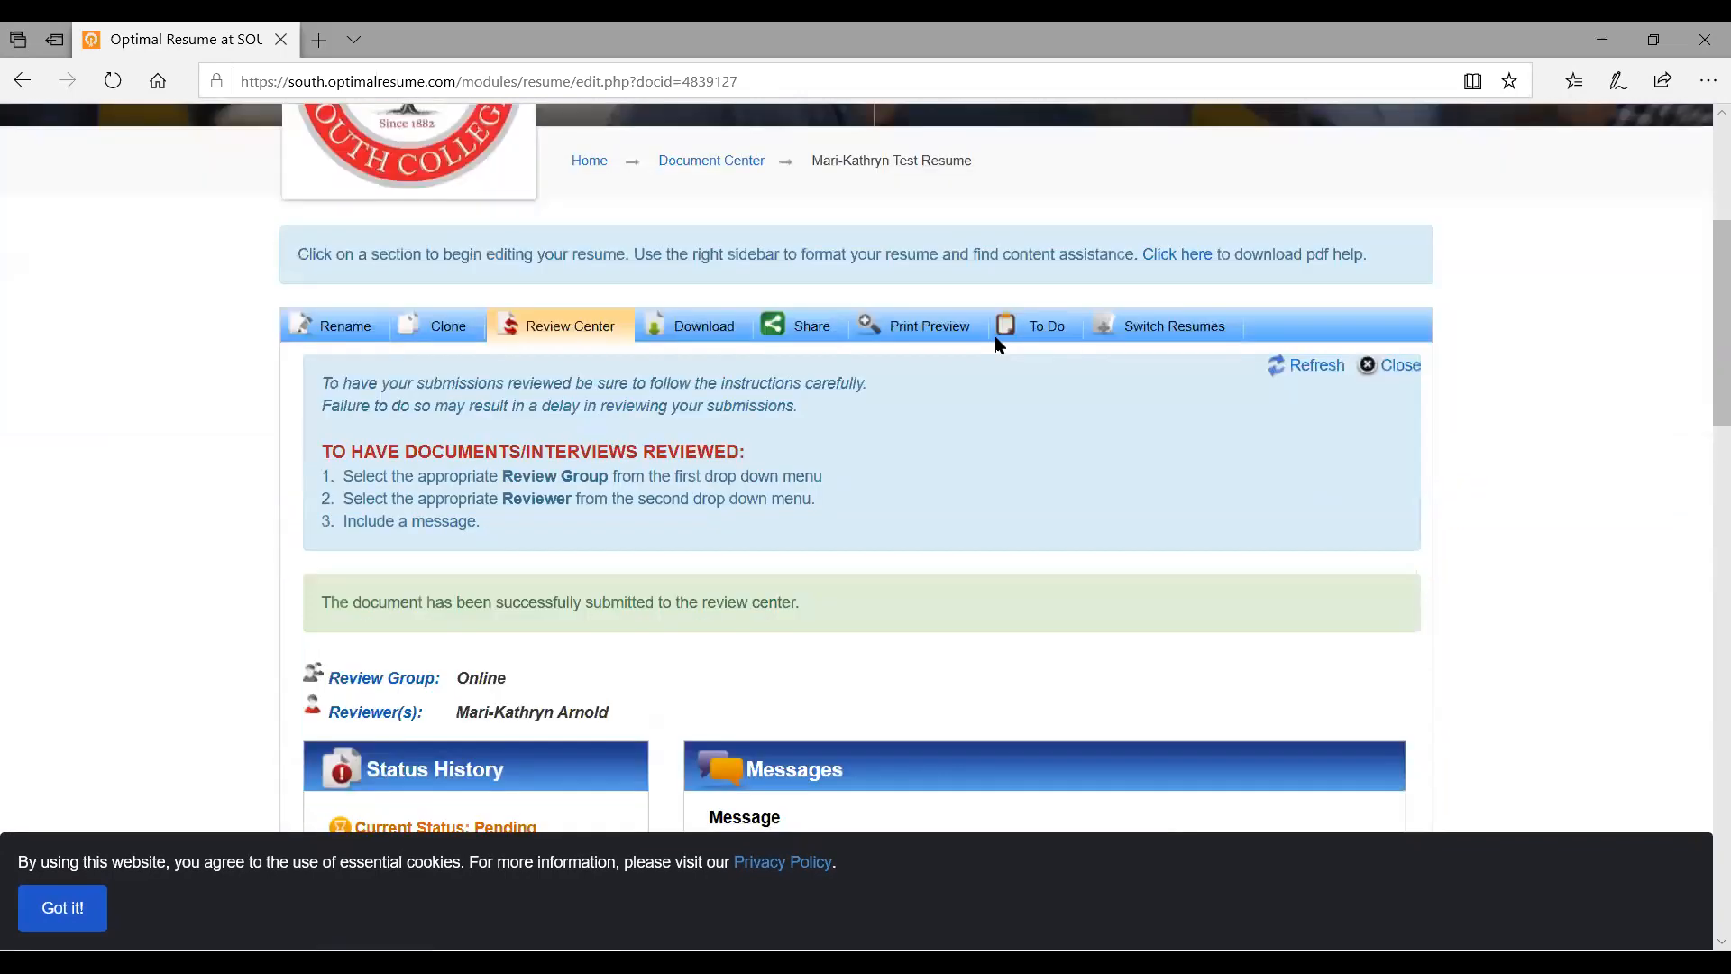
pyautogui.scroll(-3, 332, 368)
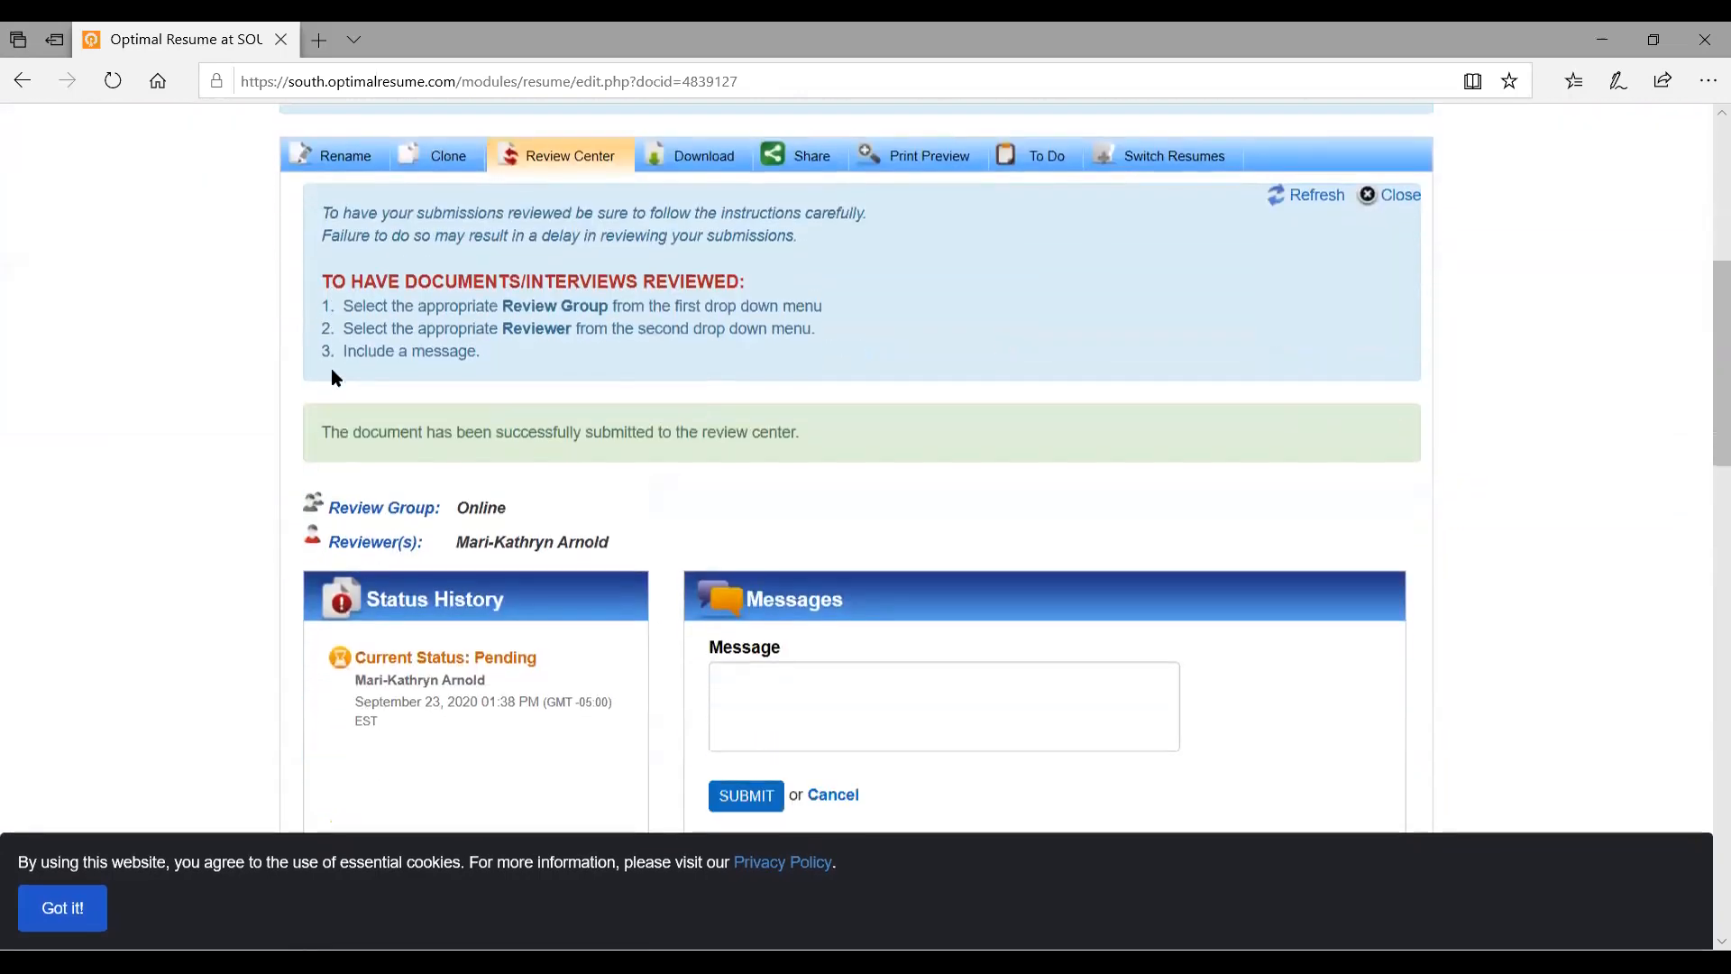
pyautogui.scroll(-6, 332, 370)
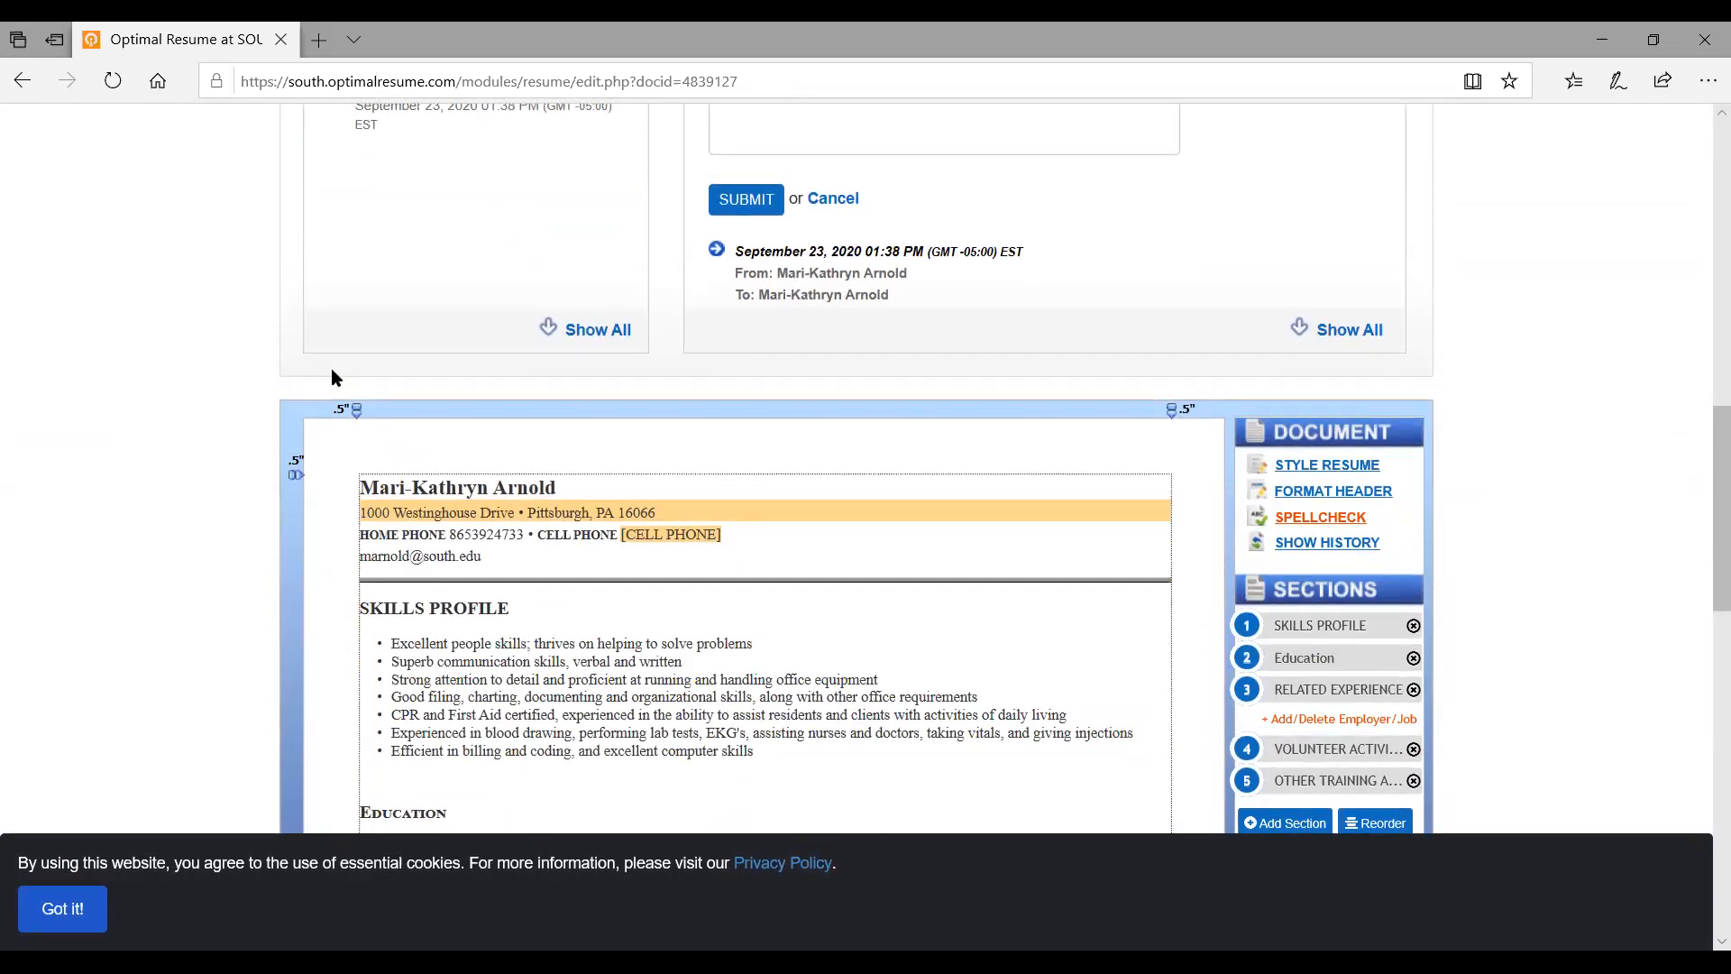
pyautogui.scroll(5, 332, 377)
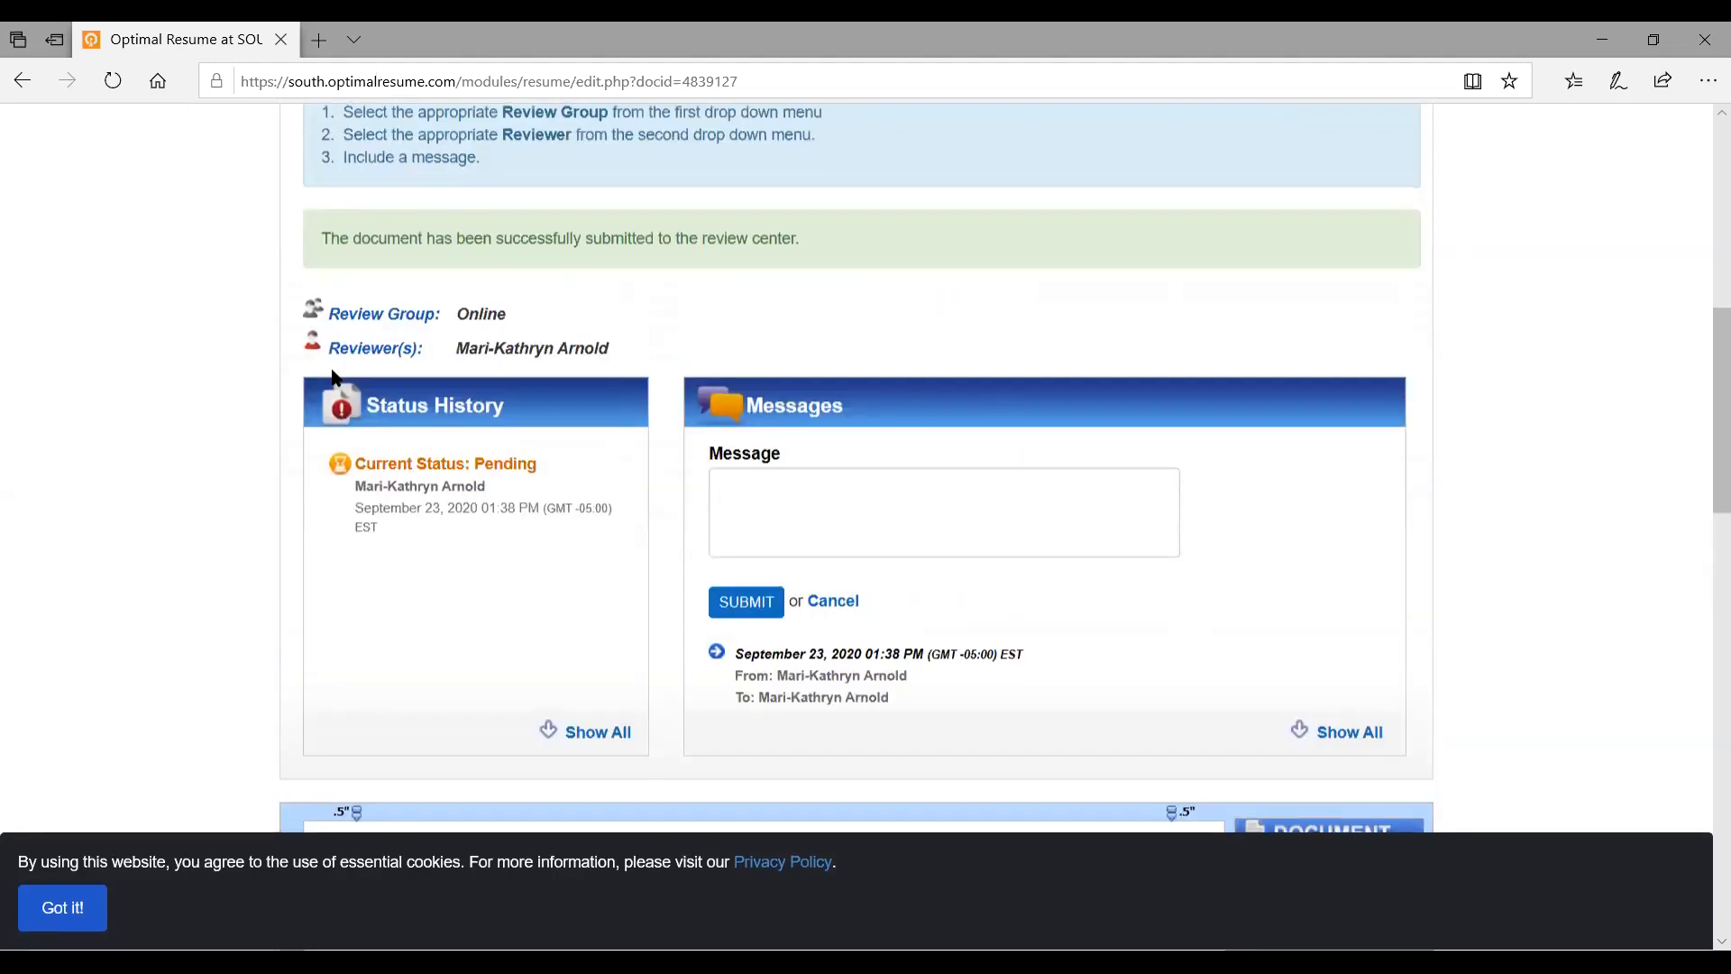
pyautogui.scroll(3, 334, 371)
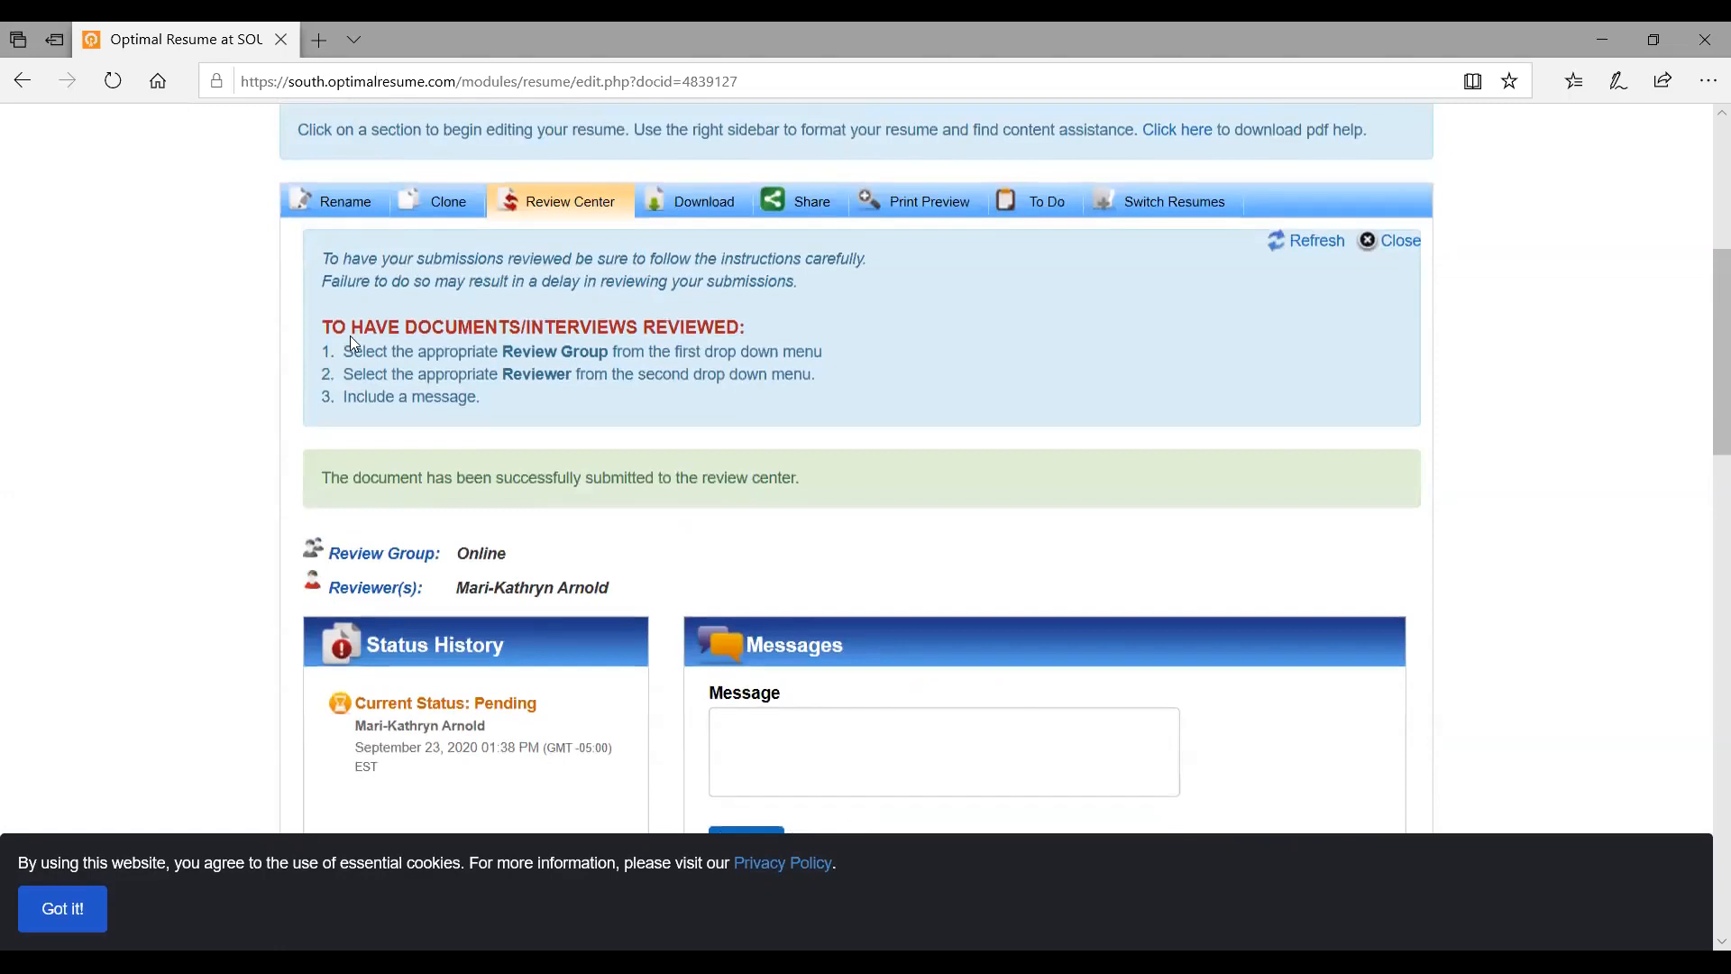
# Rename the resume from 'Test Resume' to the student's name plus 'Administrative Assistant - ABC Hospital'
pyautogui.click(333, 204)
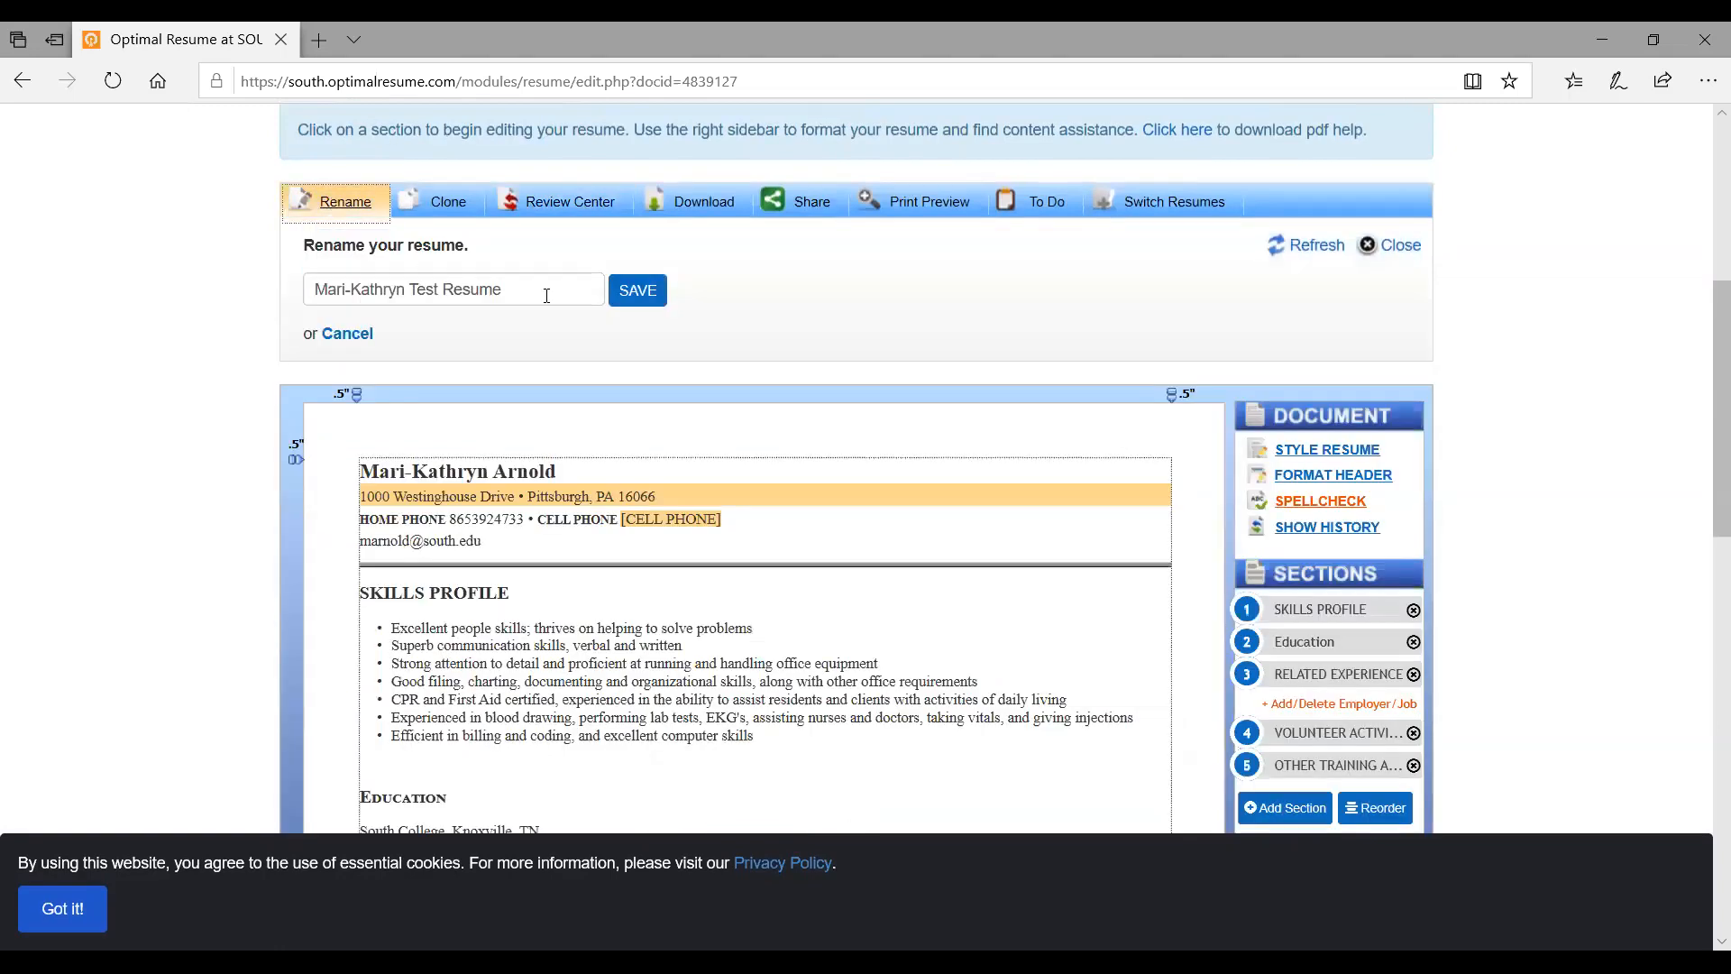
pyautogui.click(557, 298)
pyautogui.press('BackSpace')
pyautogui.press('BackSpace')
pyautogui.press('BackSpace')
pyautogui.press('BackSpace')
pyautogui.press('BackSpace')
pyautogui.press('BackSpace')
pyautogui.press('BackSpace')
pyautogui.press('BackSpace')
pyautogui.press('BackSpace')
pyautogui.press('BackSpace')
pyautogui.press('BackSpace')
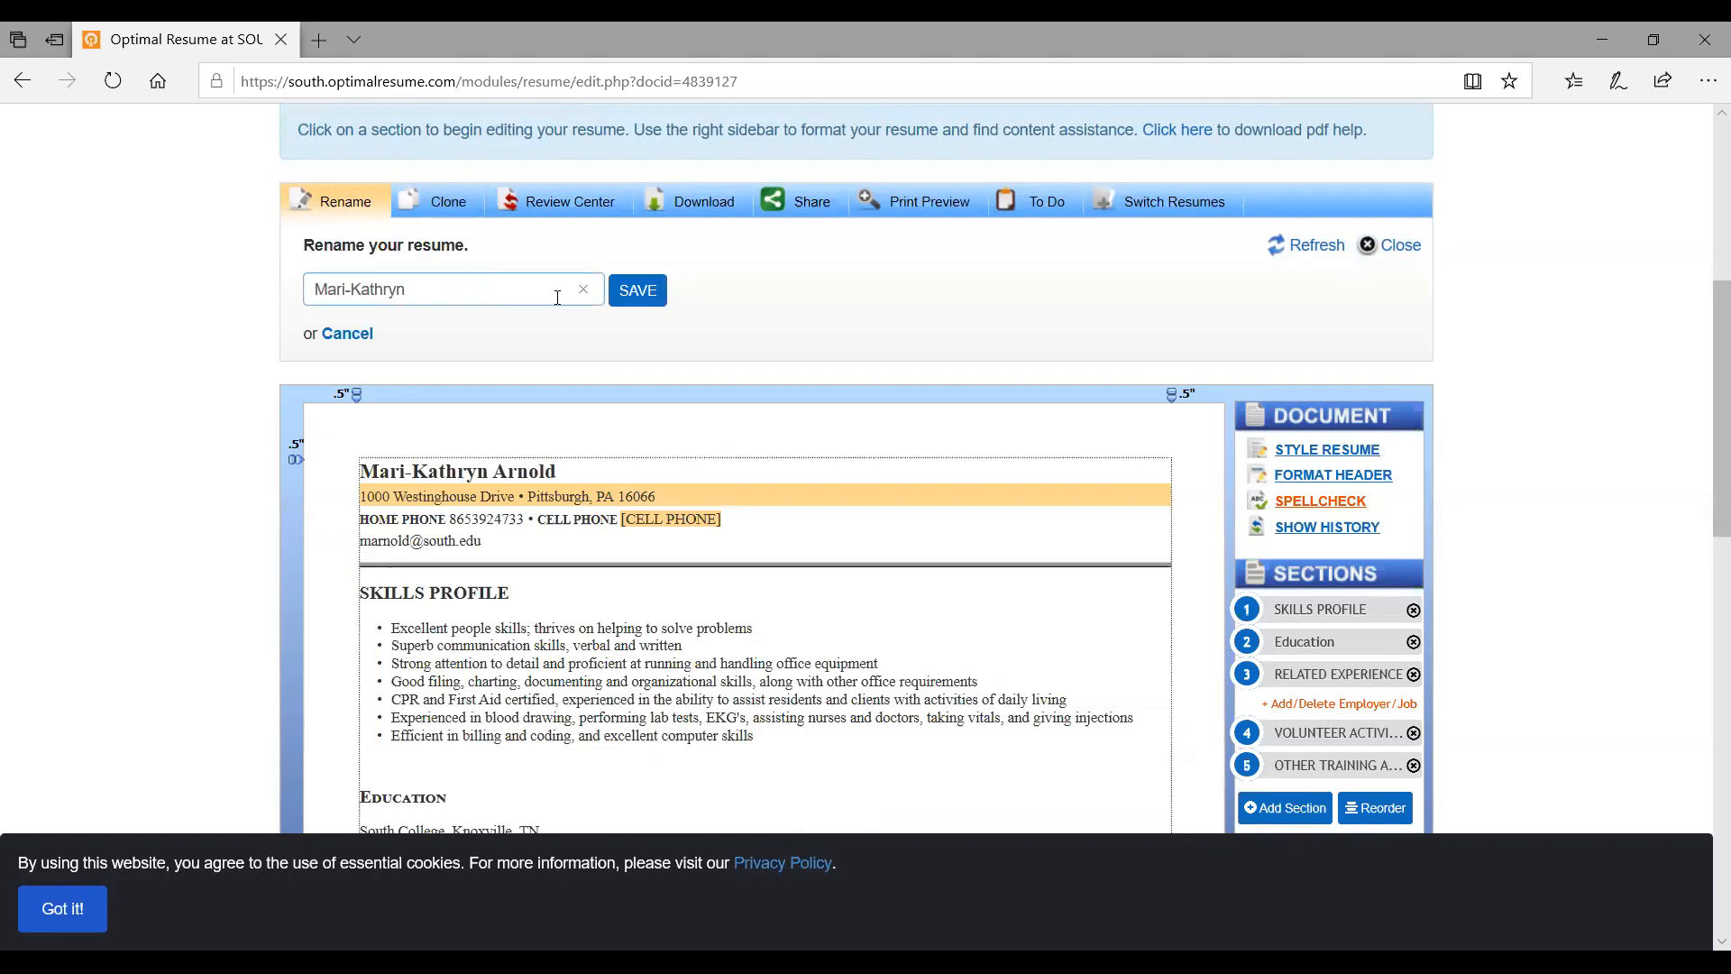
pyautogui.write('Administrative Assist')
pyautogui.press('BackSpace')
pyautogui.write('tant')
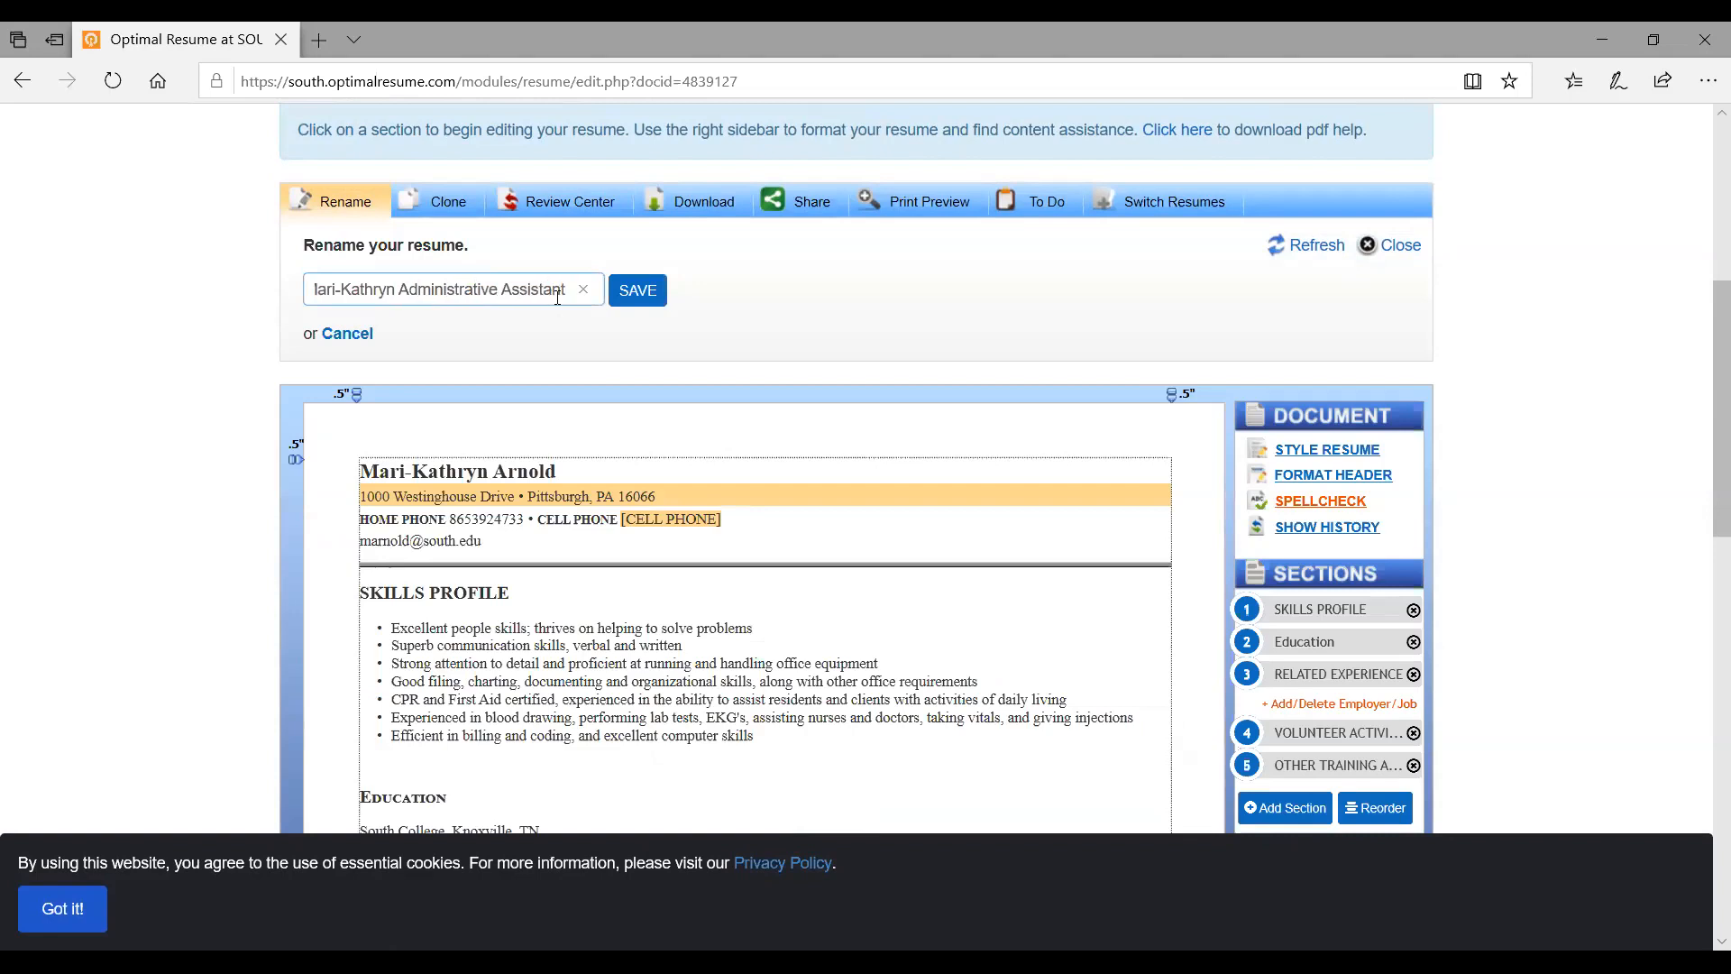
pyautogui.write(' -')
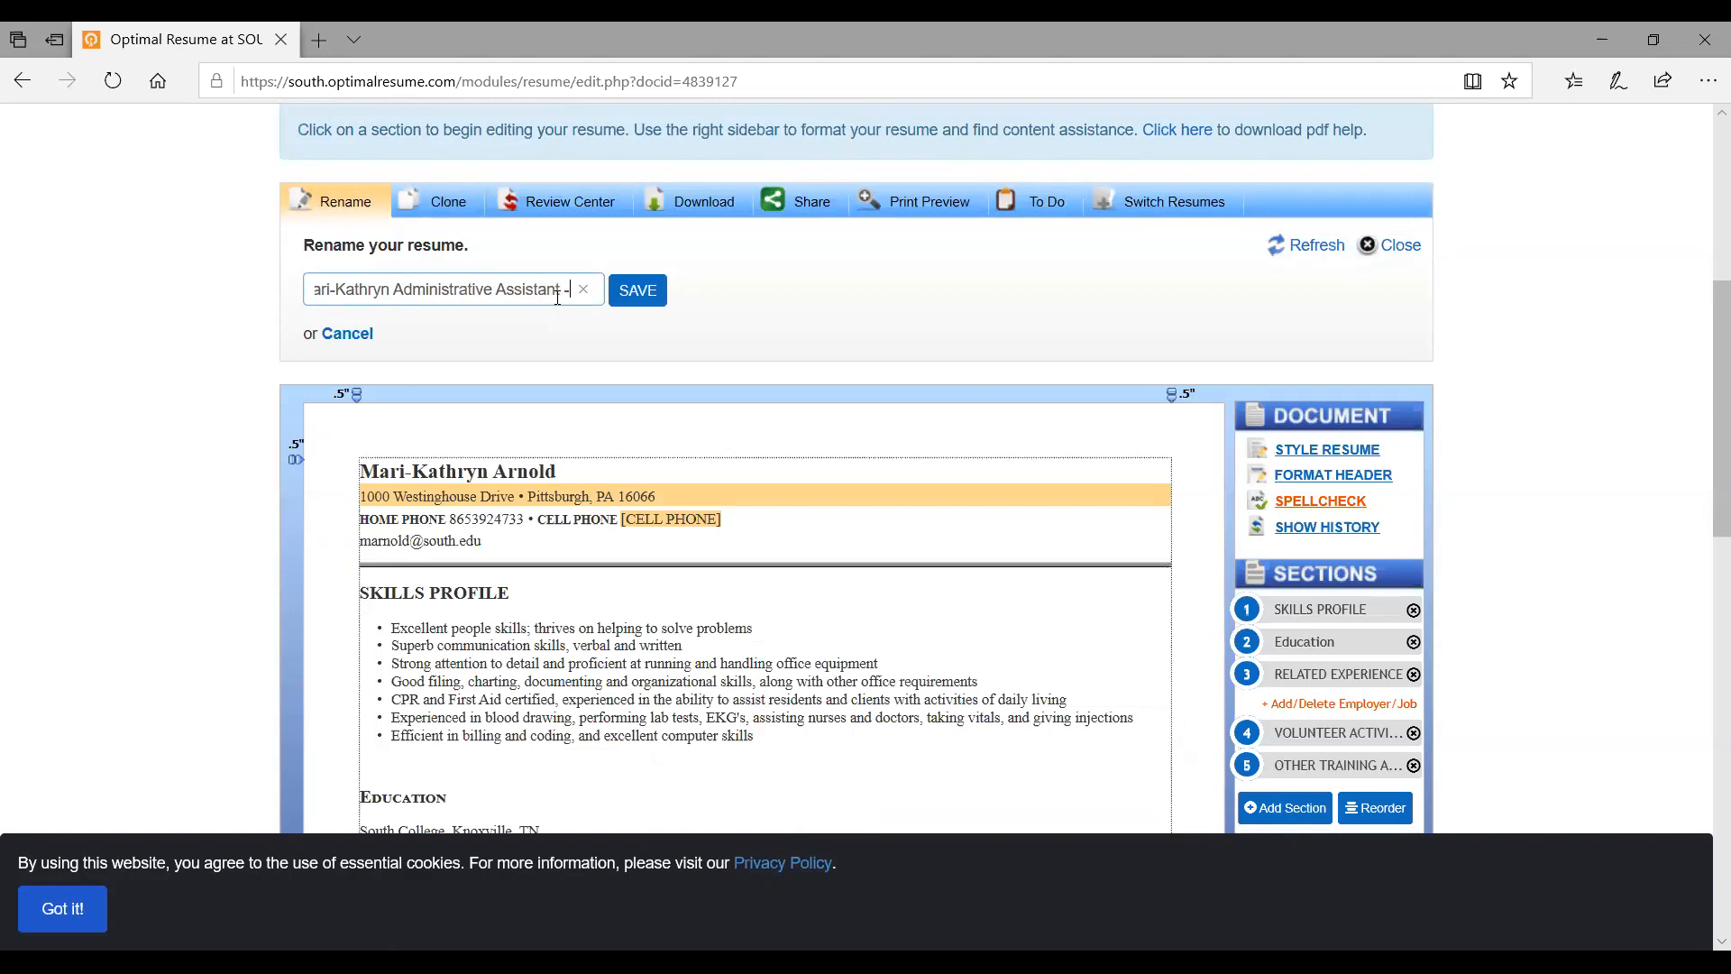
pyautogui.write(' ABC Hospital')
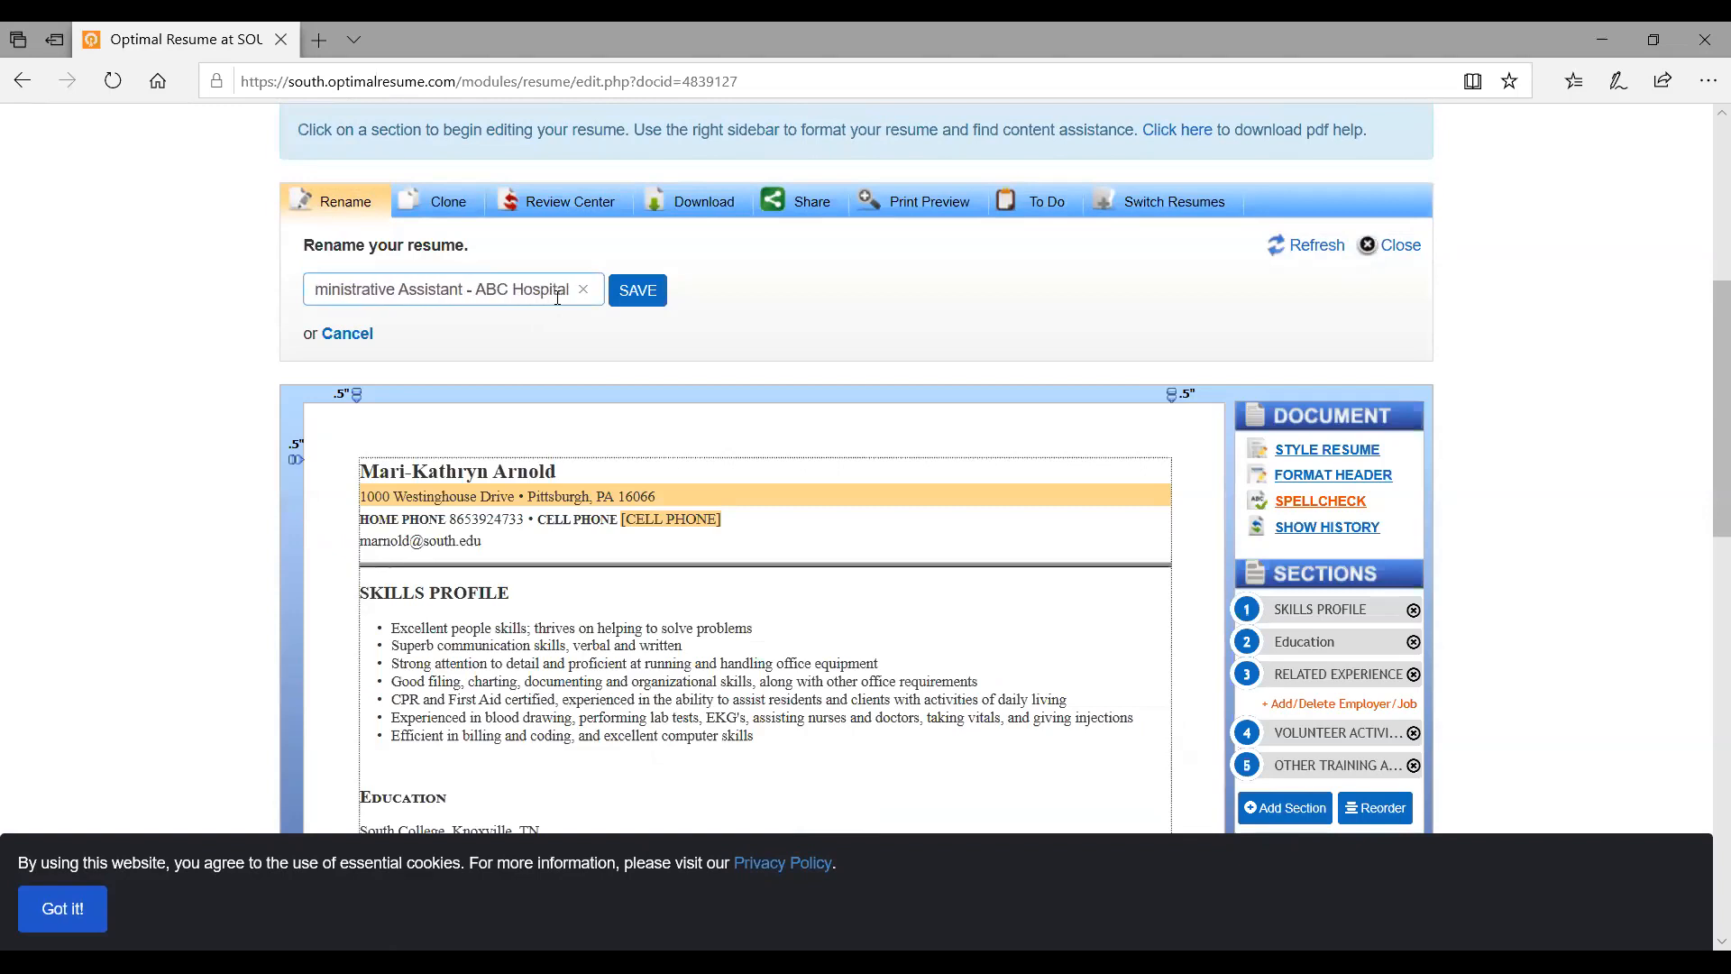
pyautogui.click(651, 290)
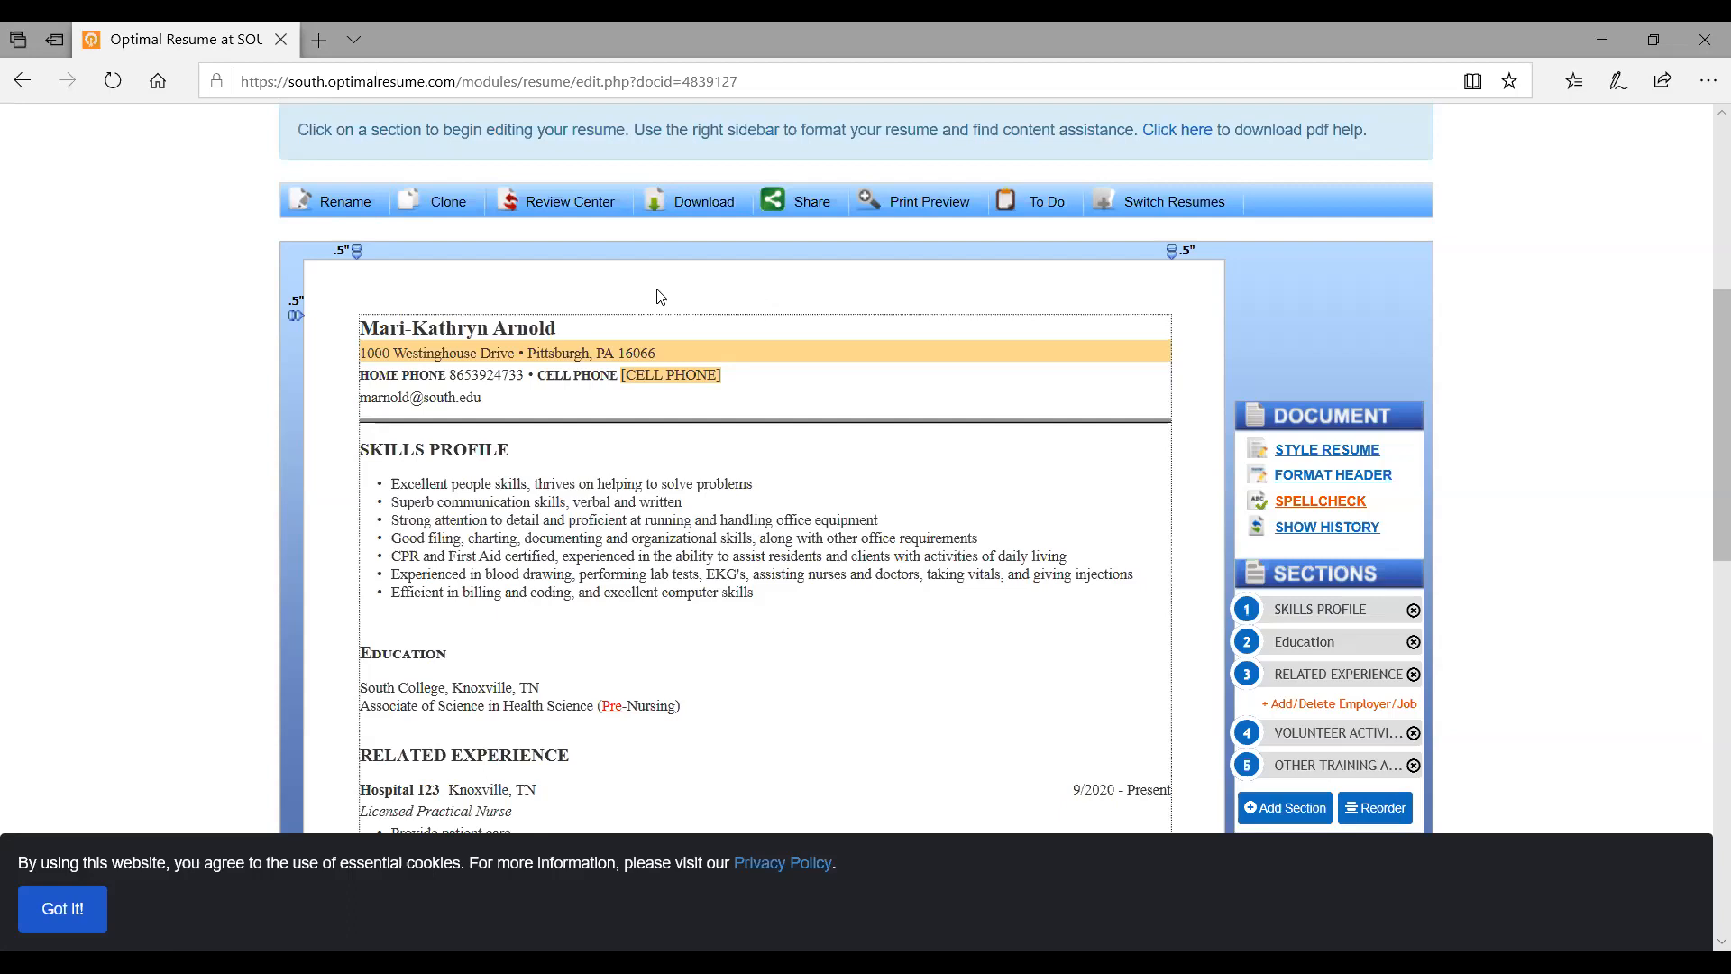
# Clone the resume as a copy named with the student's name plus 'Assistant - 123 Hospital'
pyautogui.click(448, 207)
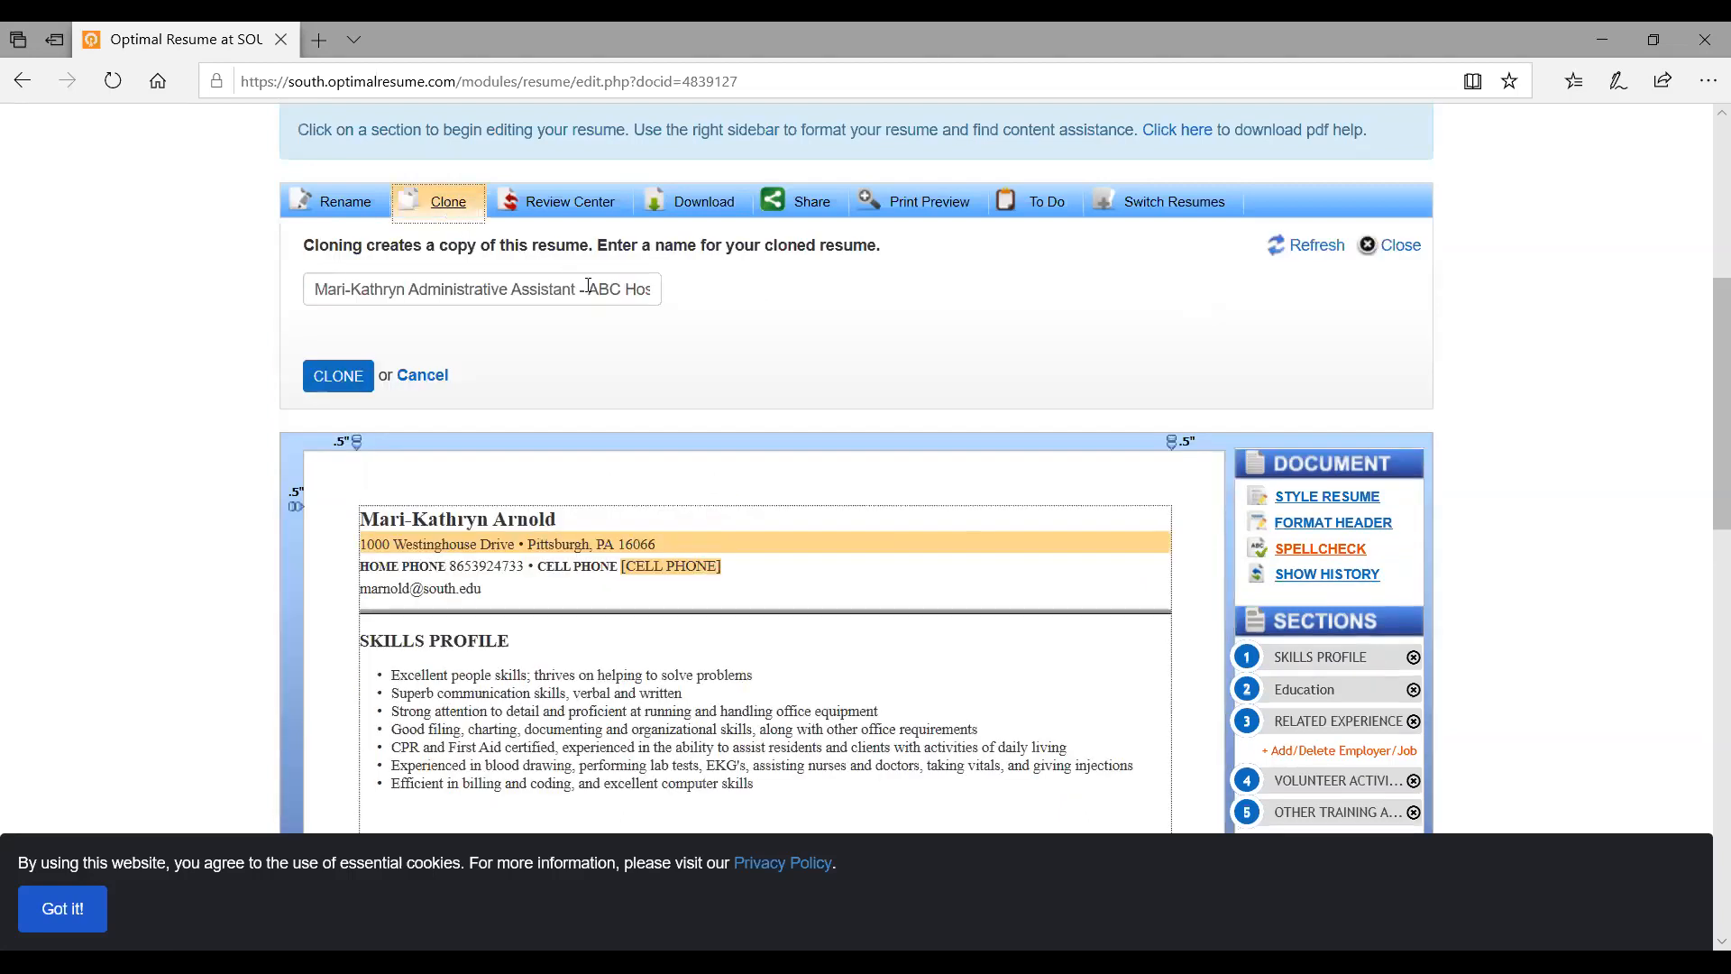
pyautogui.moveTo(595, 289); pyautogui.dragTo(743, 315)
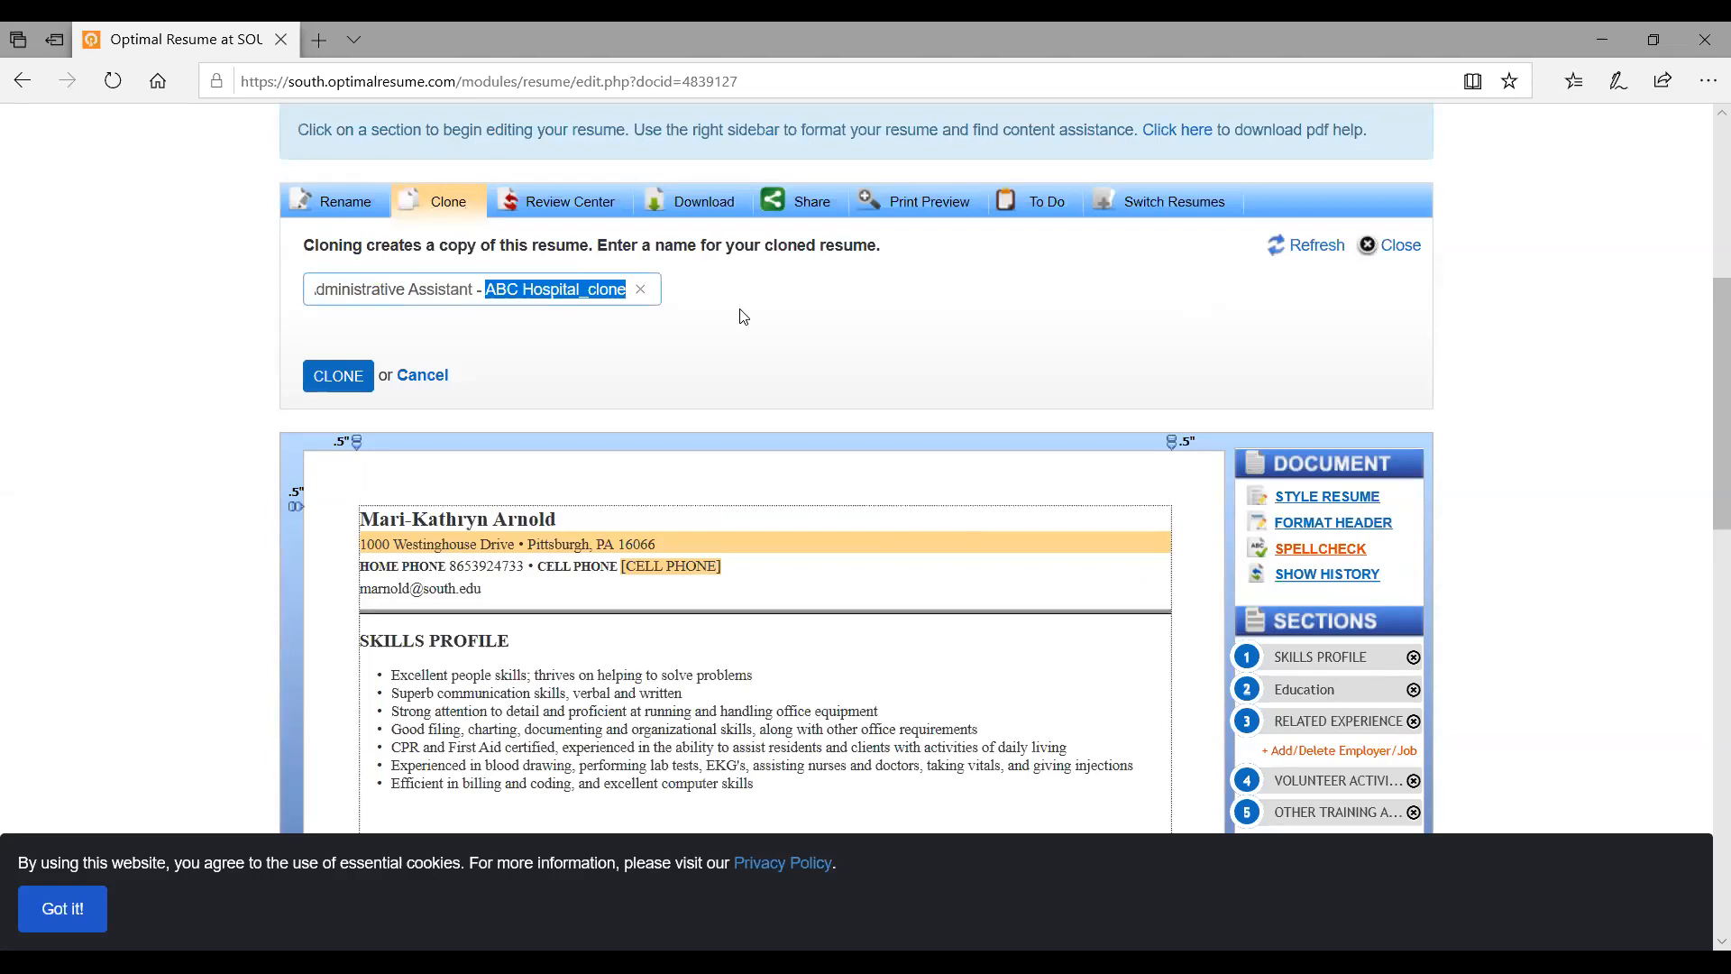
pyautogui.moveTo(471, 289); pyautogui.dragTo(412, 287)
pyautogui.press('BackSpace')
pyautogui.press('BackSpace')
pyautogui.press('BackSpace')
pyautogui.press('BackSpace')
pyautogui.press('BackSpace')
pyautogui.press('BackSpace')
pyautogui.press('BackSpace')
pyautogui.press('BackSpace')
pyautogui.press('BackSpace')
pyautogui.press('BackSpace')
pyautogui.press('BackSpace')
pyautogui.press('BackSpace')
pyautogui.press('BackSpace')
pyautogui.press('BackSpace')
pyautogui.press('BackSpace')
pyautogui.write('ssistan')
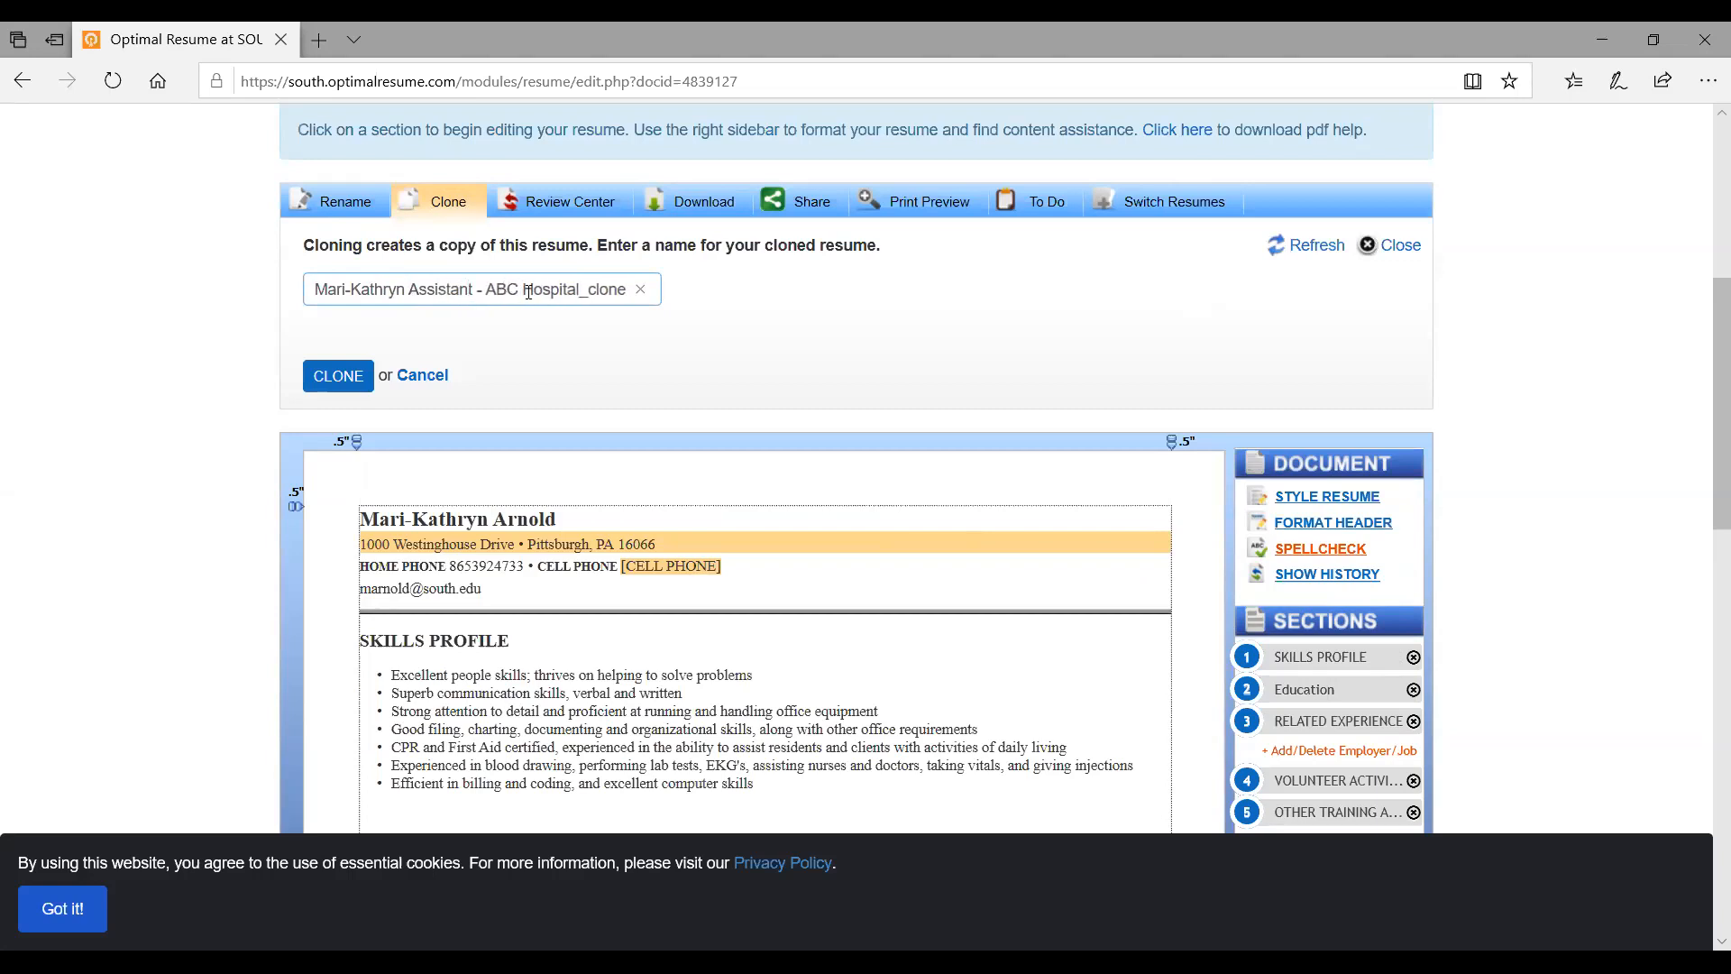
pyautogui.moveTo(588, 290); pyautogui.dragTo(640, 295)
pyautogui.press('BackSpace')
pyautogui.press('BackSpace')
pyautogui.press('BackSpace')
pyautogui.press('BackSpace')
pyautogui.press('BackSpace')
pyautogui.press('BackSpace')
pyautogui.press('BackSpace')
pyautogui.press('BackSpace')
pyautogui.press('BackSpace')
pyautogui.press('BackSpace')
pyautogui.press('BackSpace')
pyautogui.press('BackSpace')
pyautogui.press('BackSpace')
pyautogui.press('BackSpace')
pyautogui.write('123 Hospital')
pyautogui.click(368, 385)
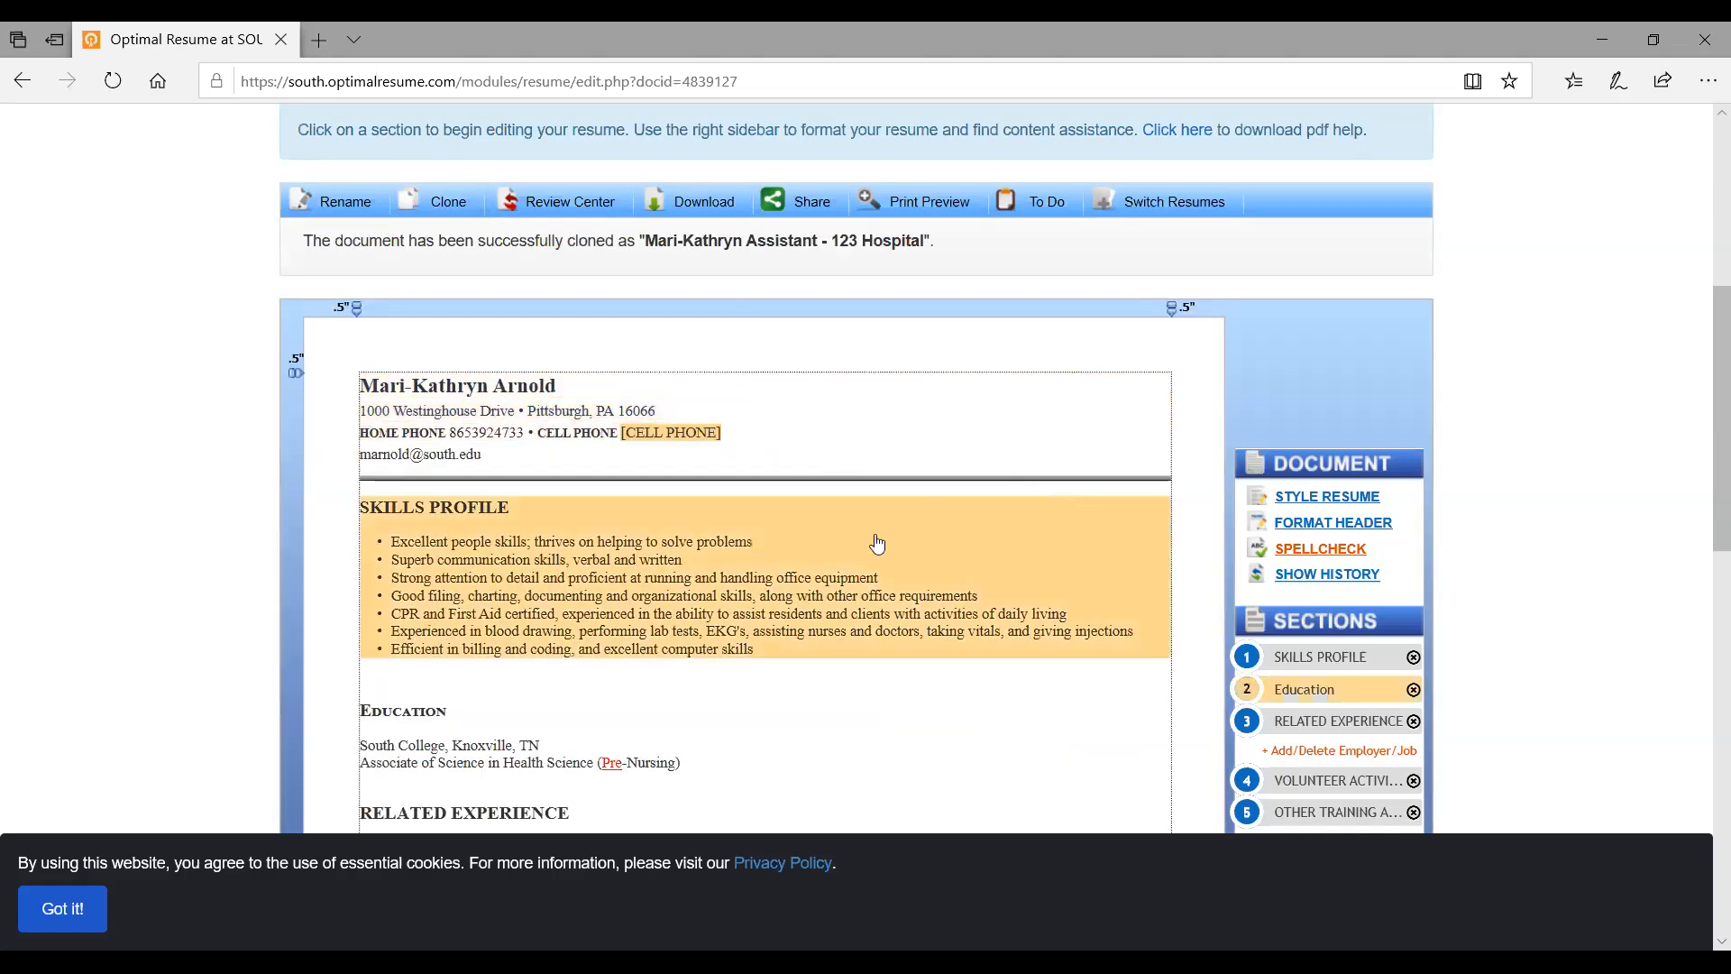
pyautogui.click(733, 585)
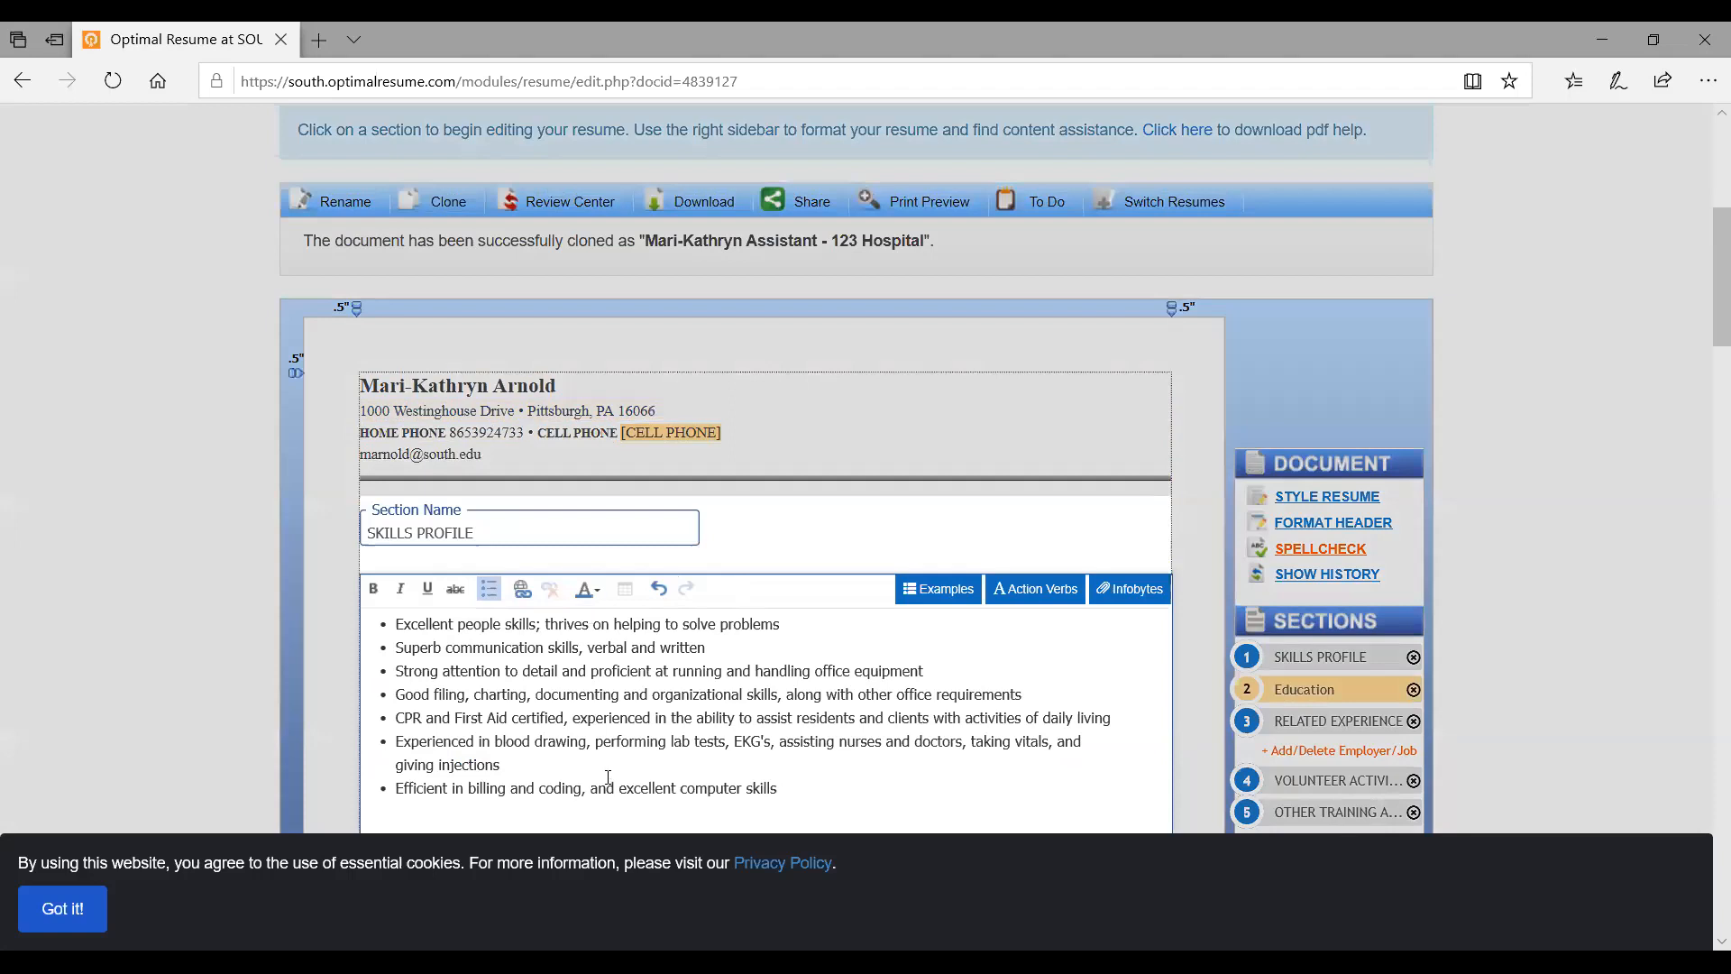
pyautogui.scroll(-3, 629, 647)
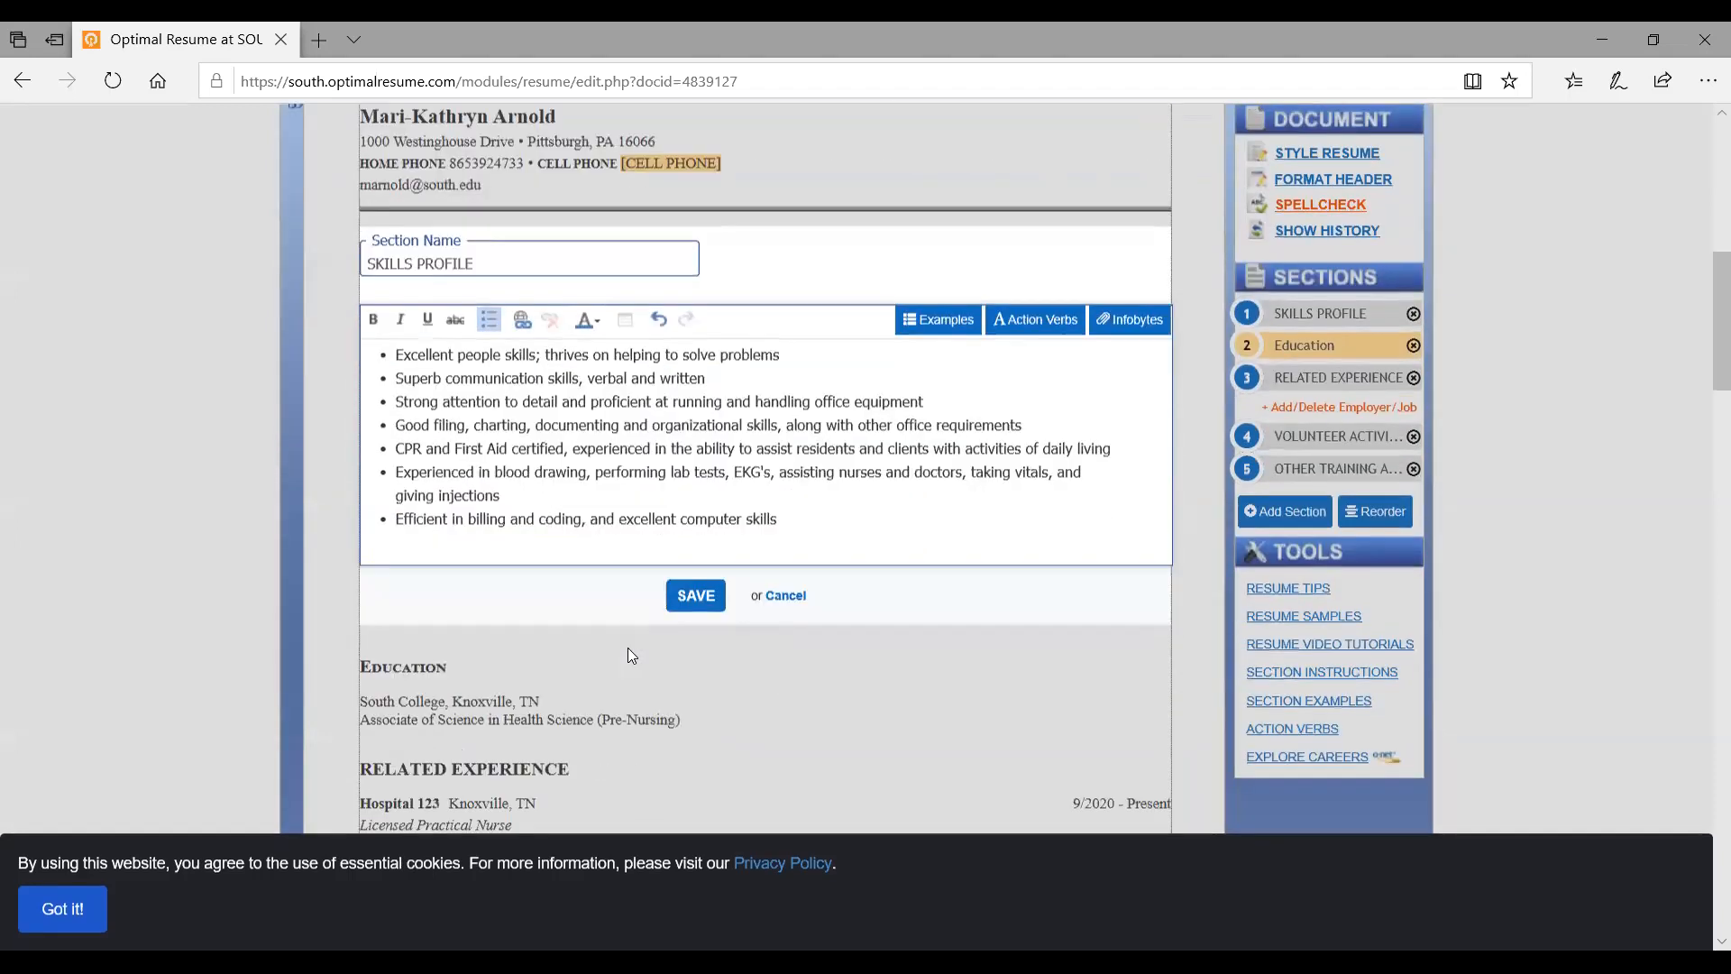
pyautogui.scroll(9, 628, 647)
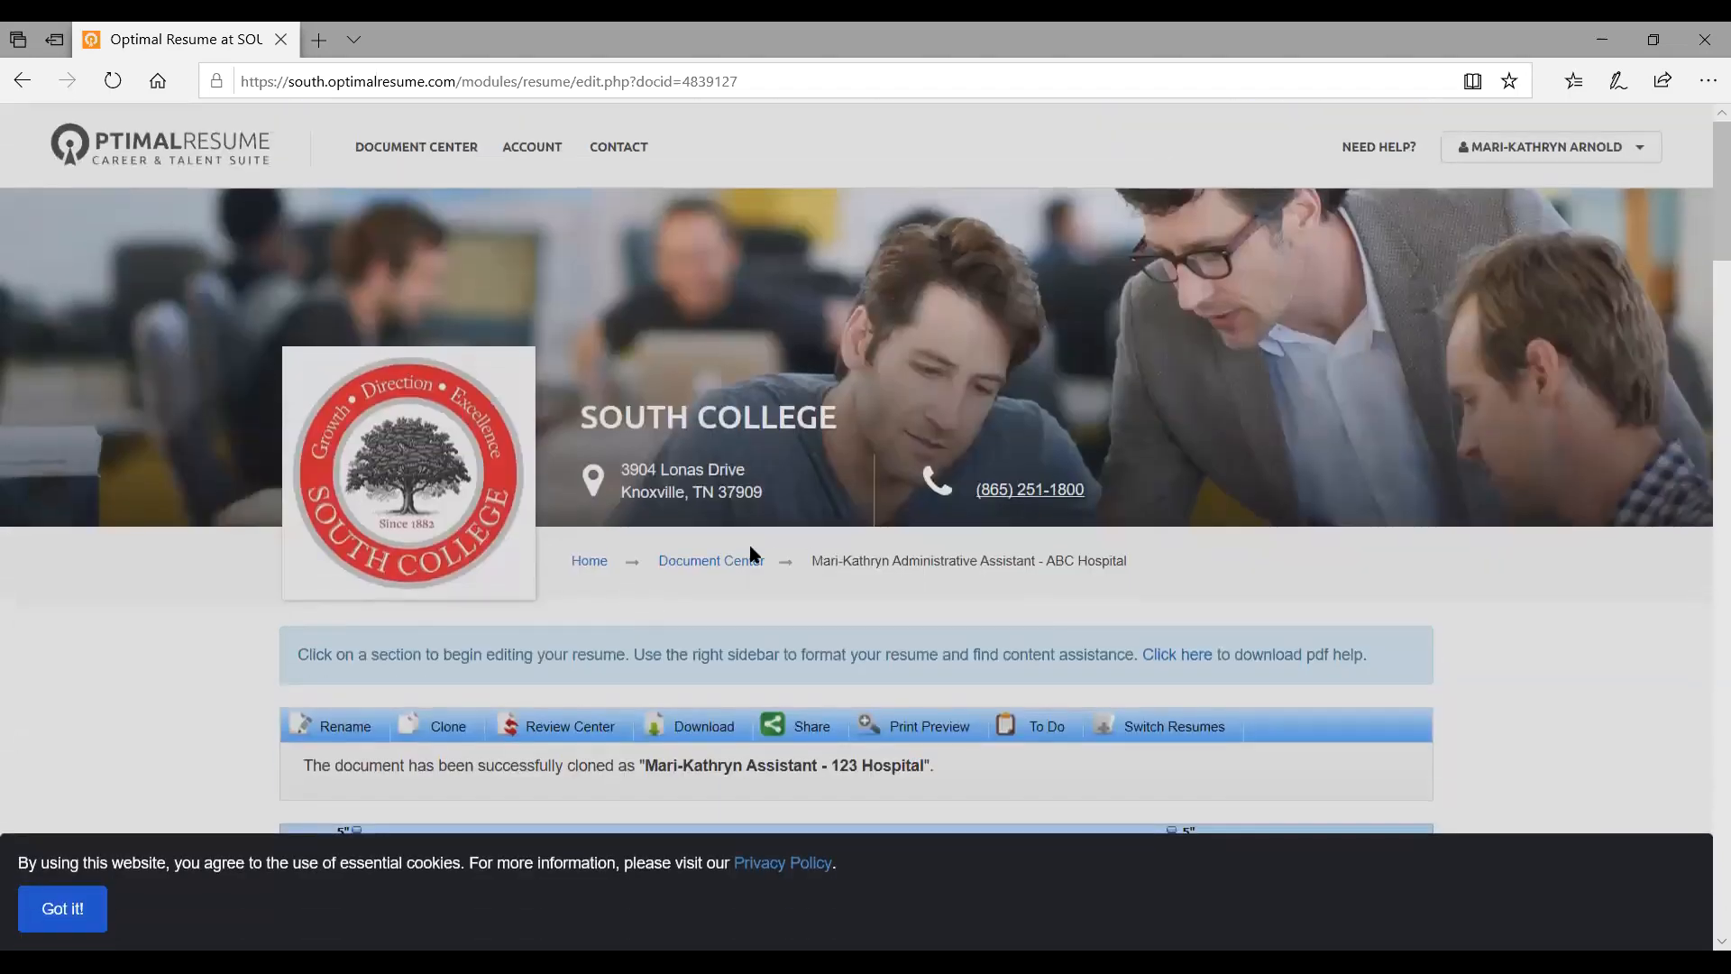
pyautogui.scroll(-8, 440, 675)
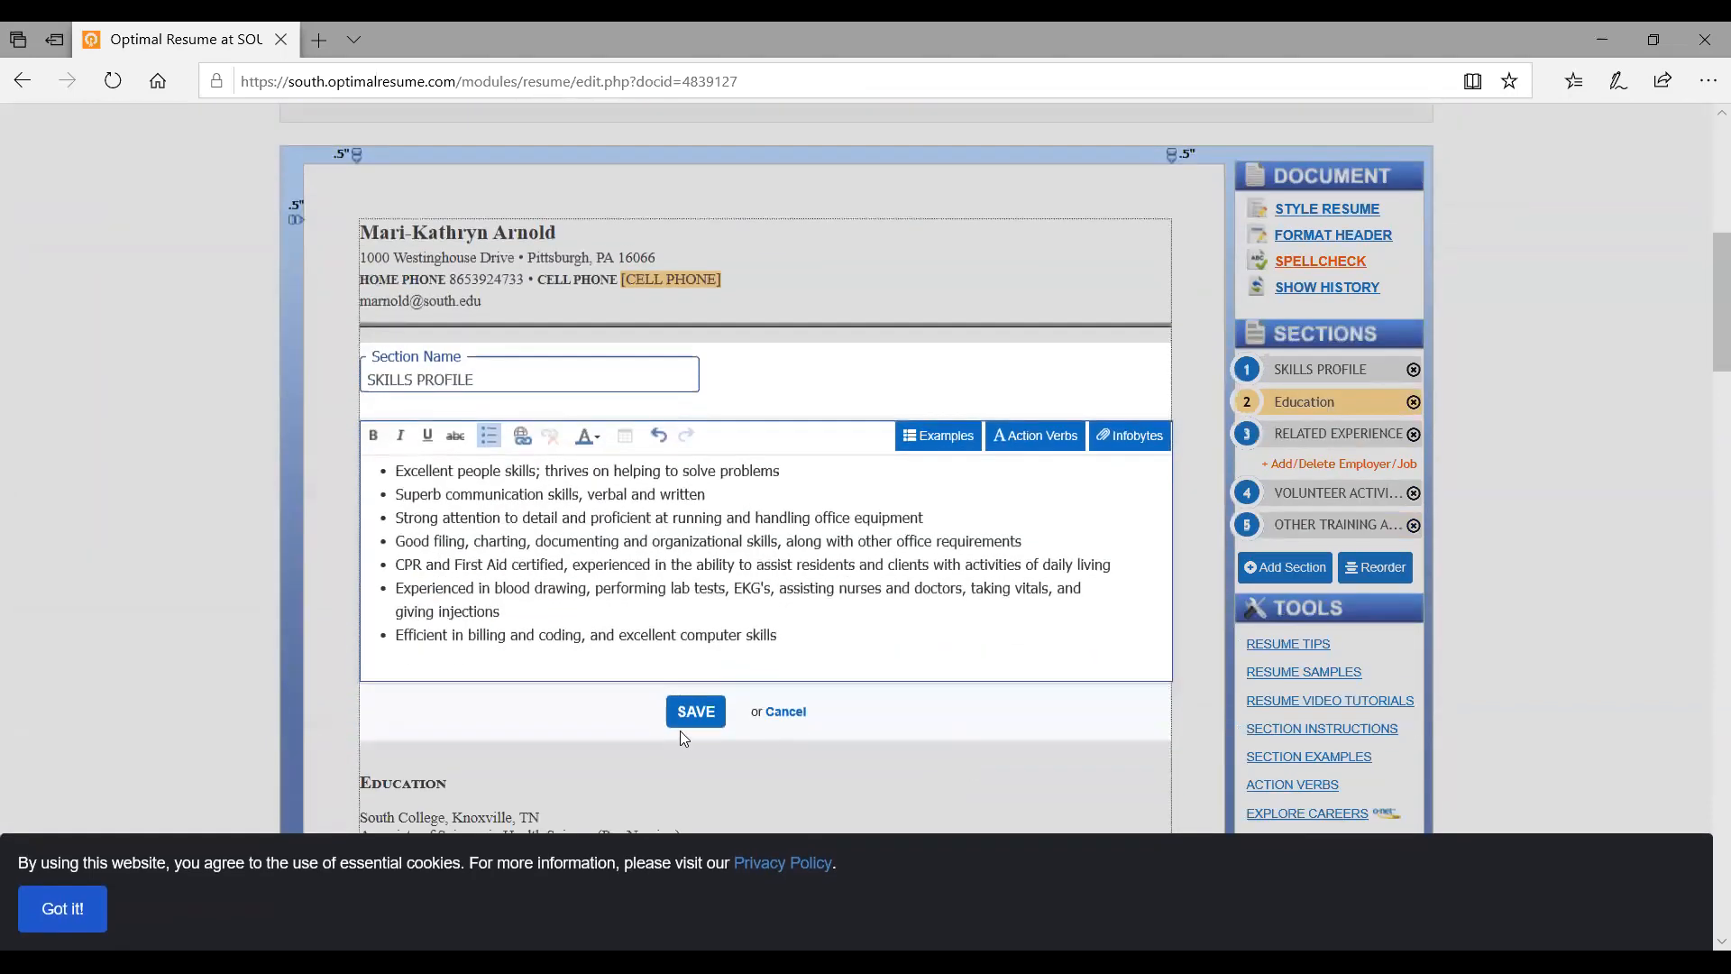
pyautogui.click(688, 721)
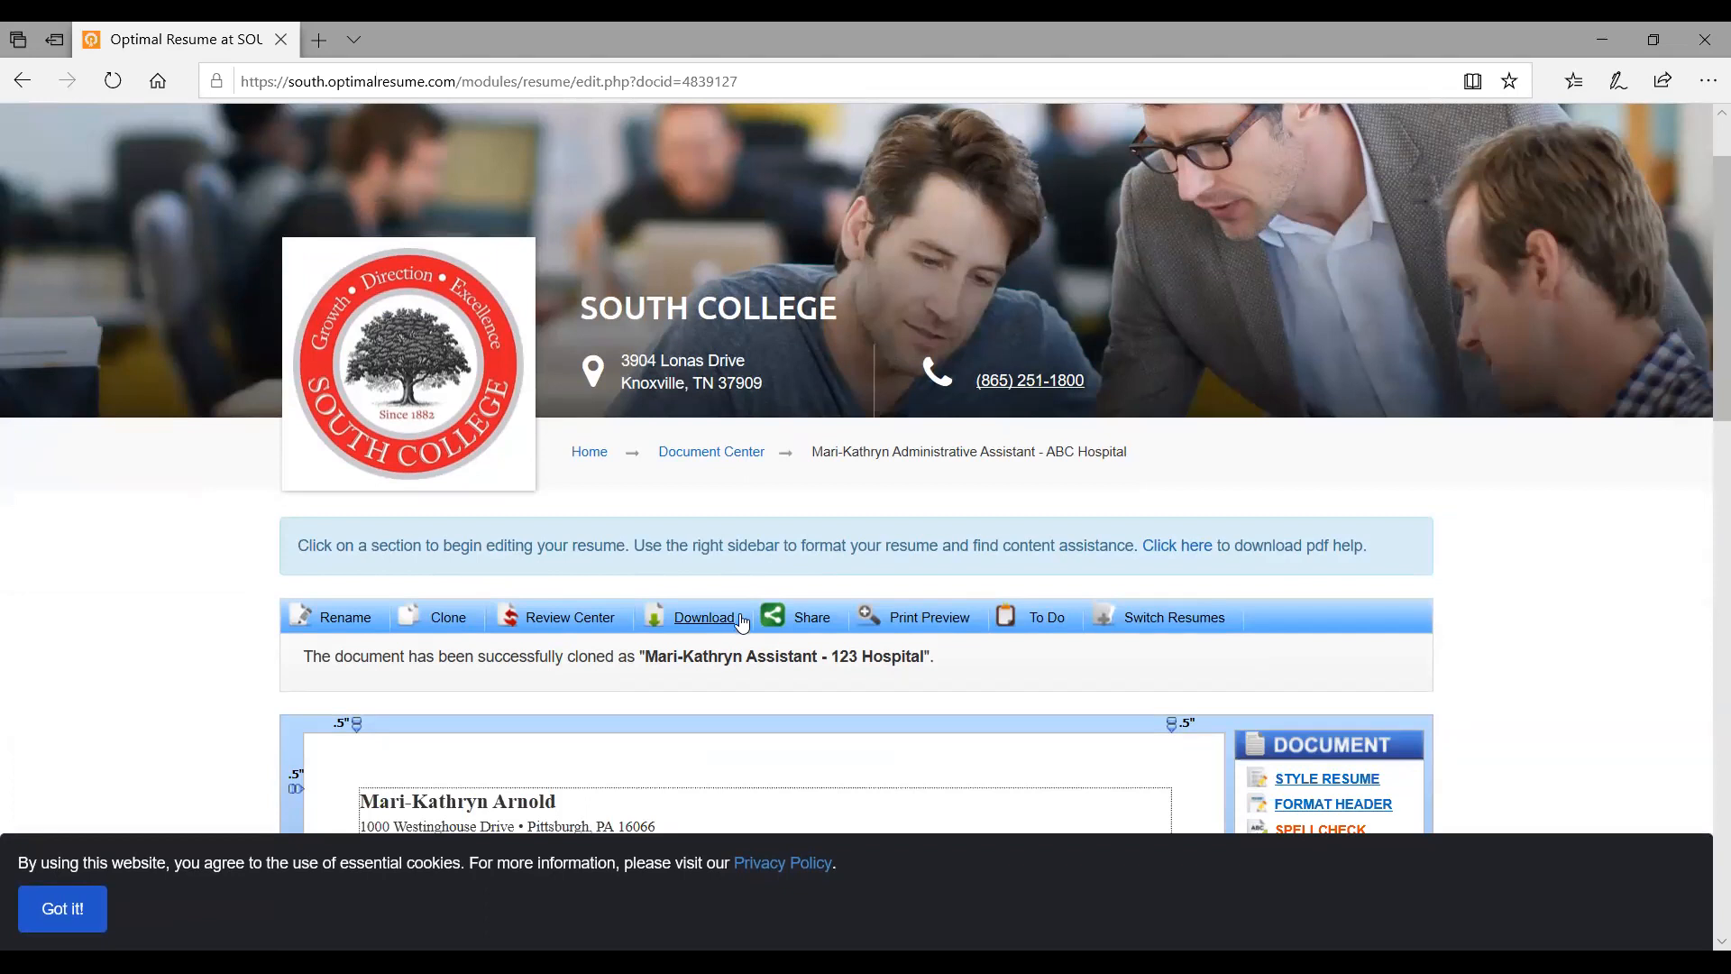
# Open the resume's print preview and scroll through the PDF pages
pyautogui.click(929, 618)
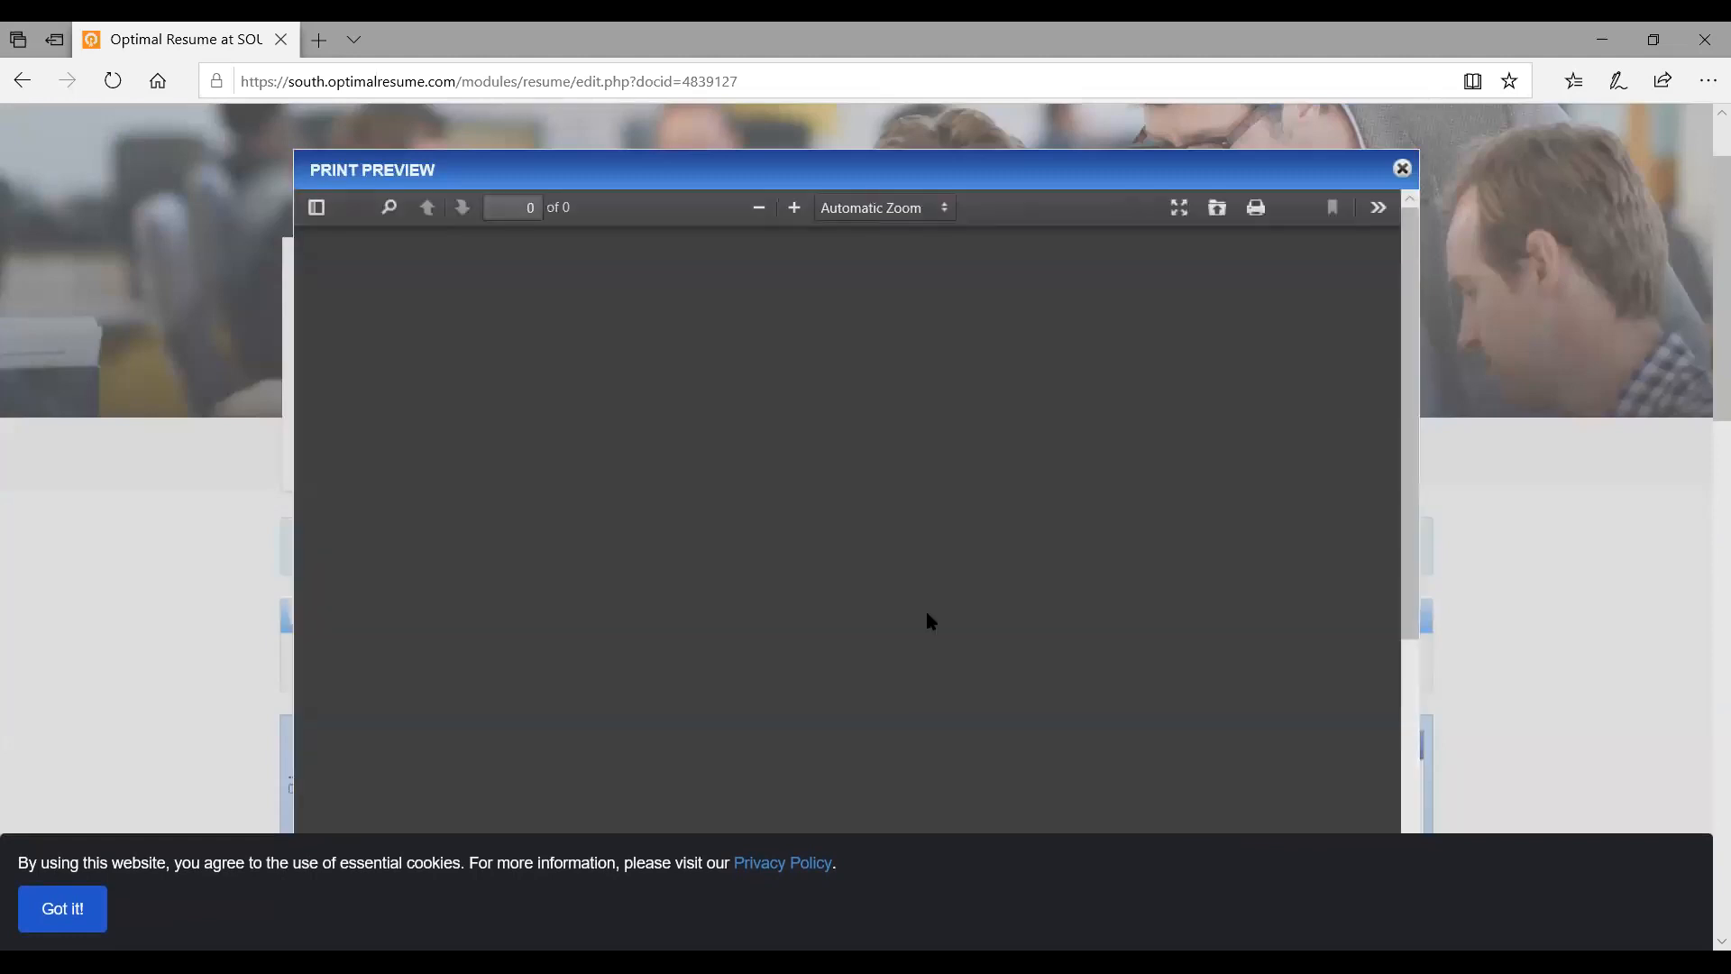
pyautogui.scroll(-1, 927, 615)
pyautogui.scroll(3, 927, 615)
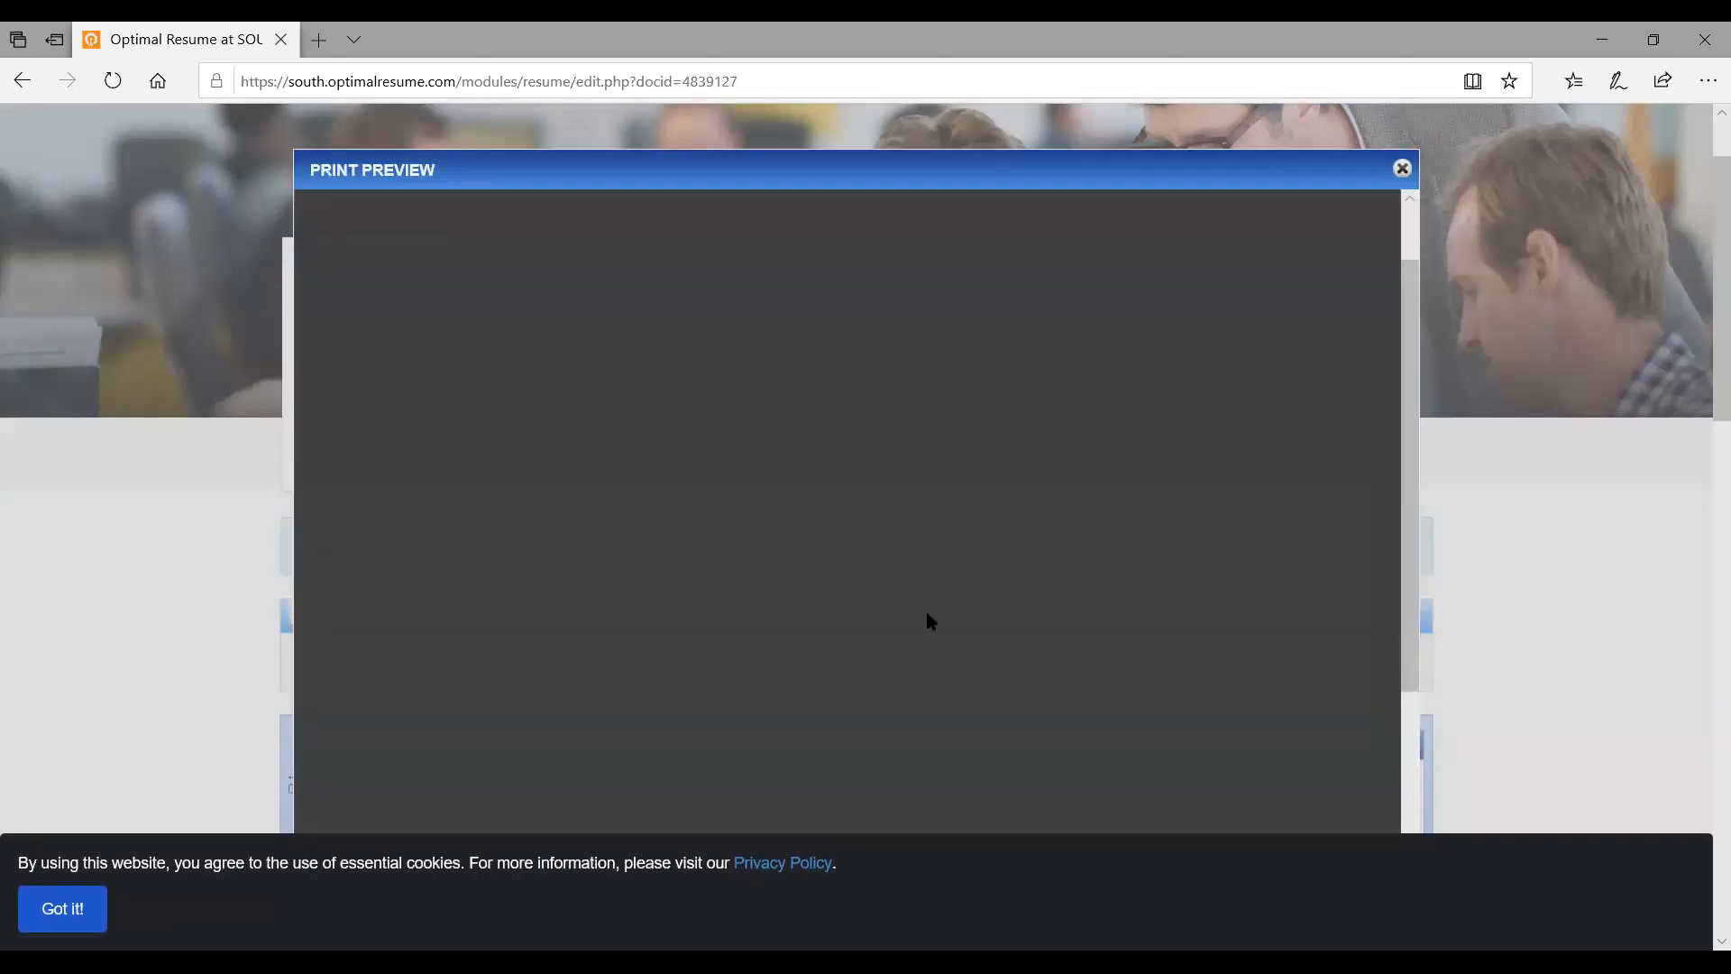
pyautogui.scroll(-2, 932, 622)
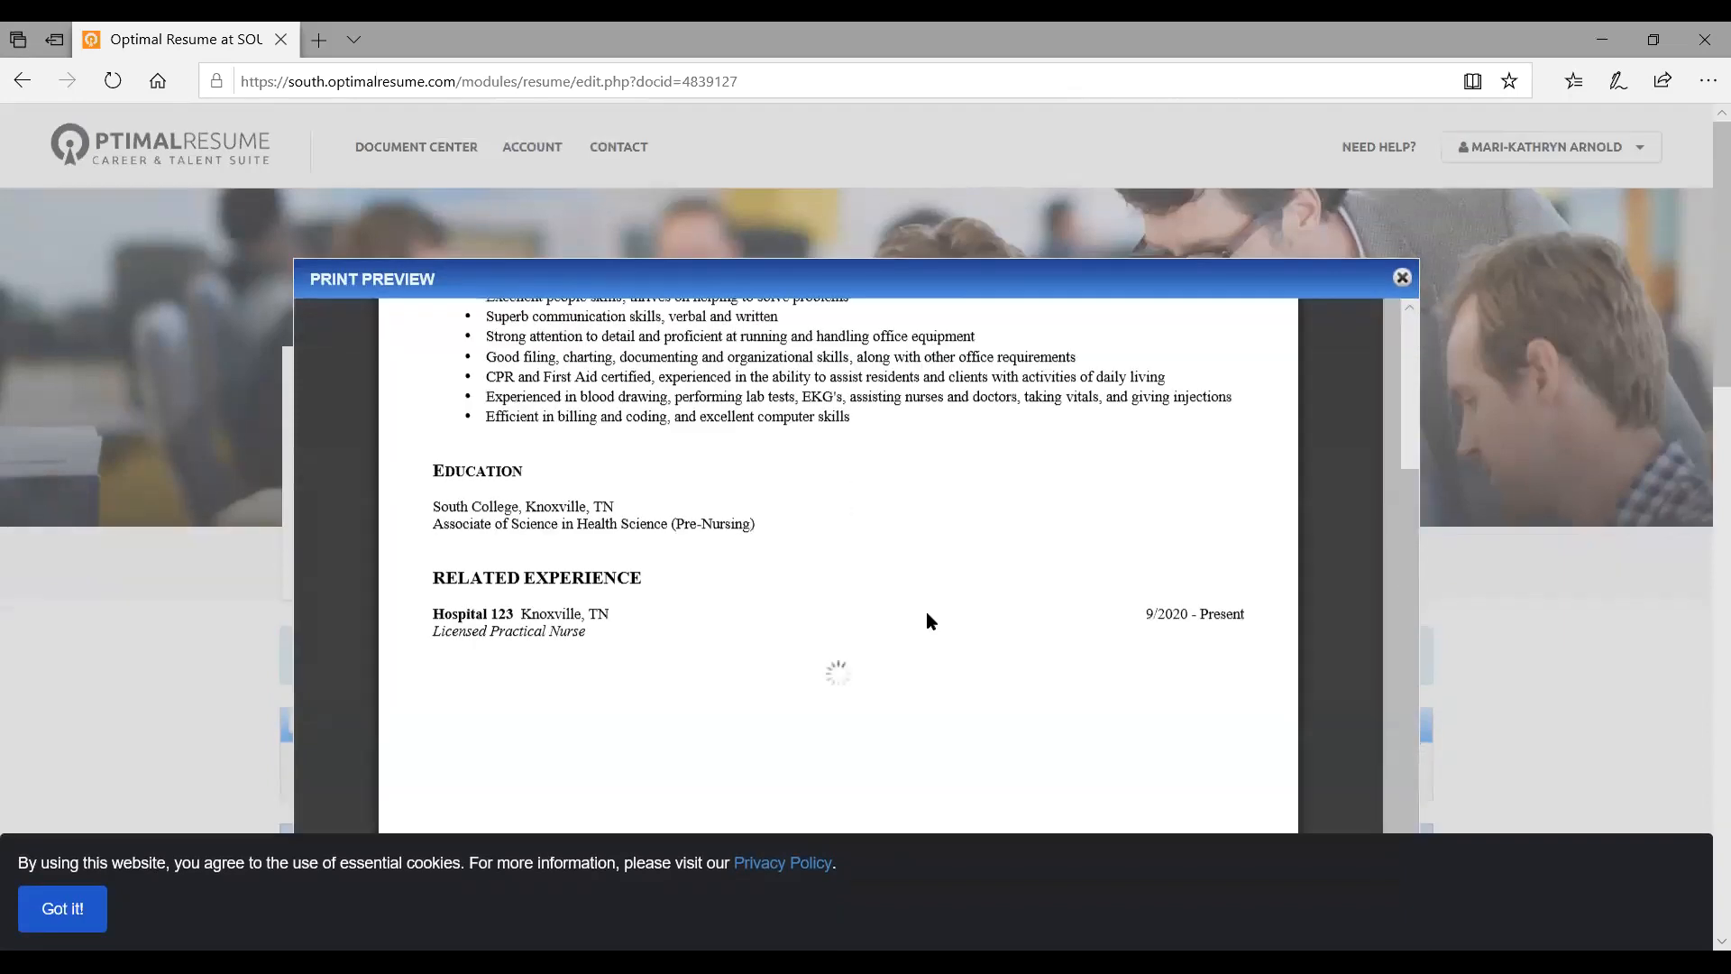
pyautogui.scroll(2, 929, 622)
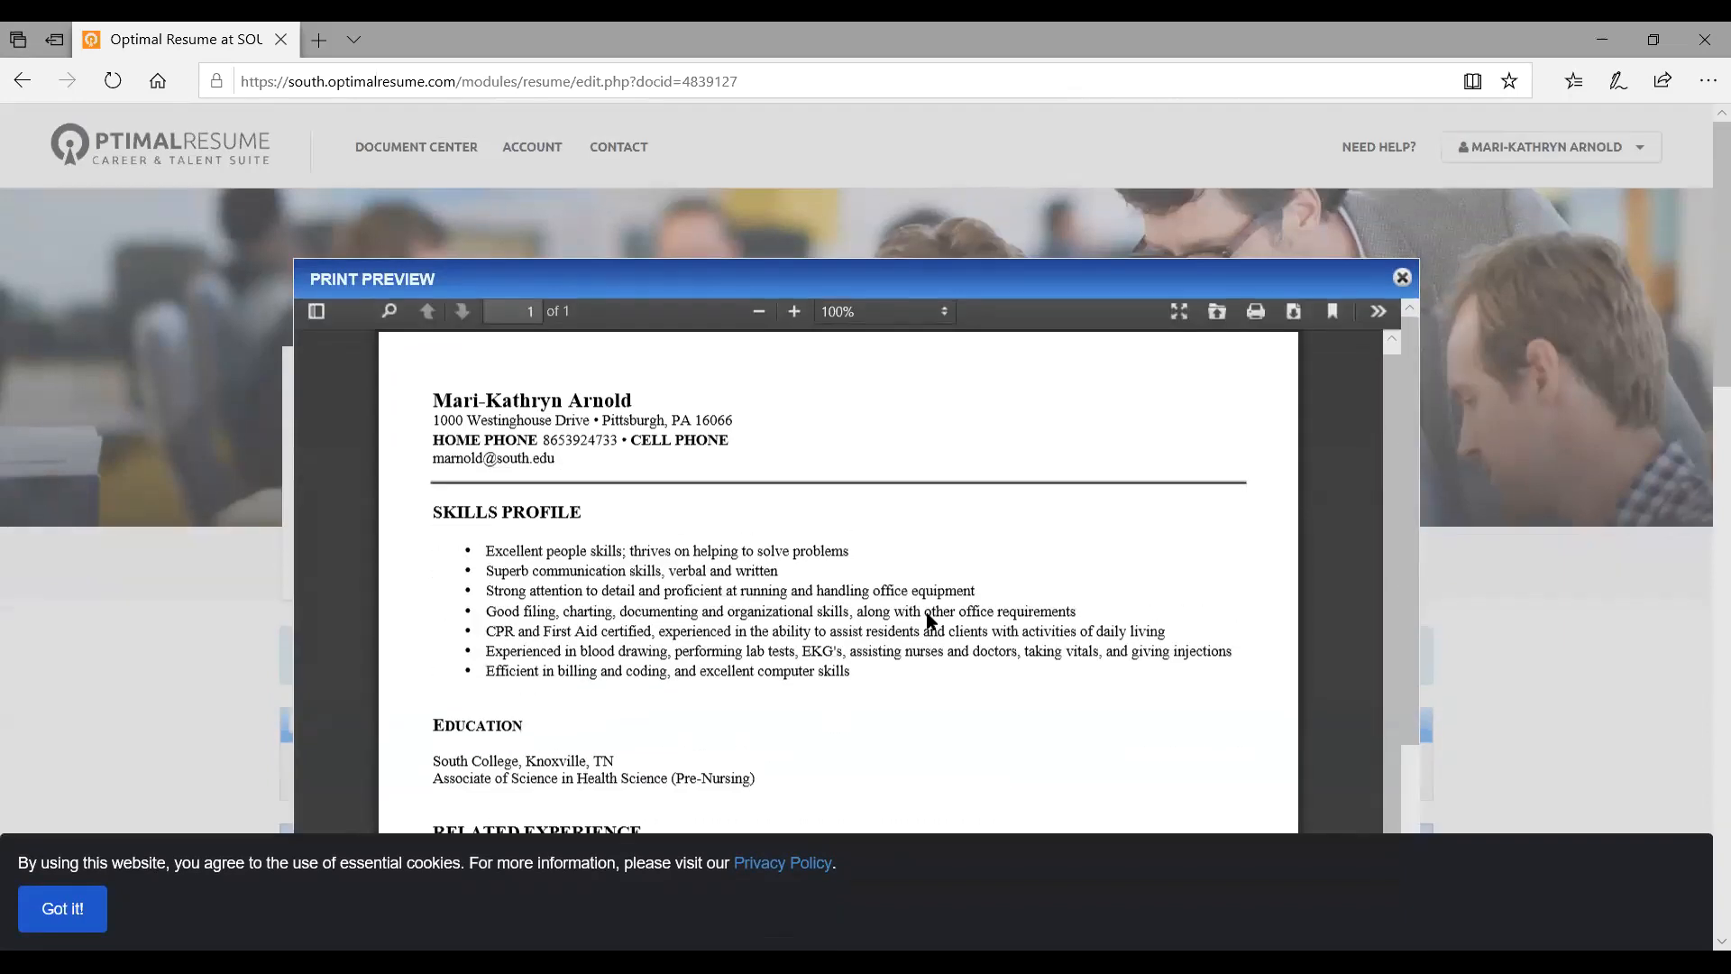
pyautogui.scroll(-3, 929, 621)
pyautogui.scroll(-1, 929, 620)
pyautogui.scroll(1, 928, 620)
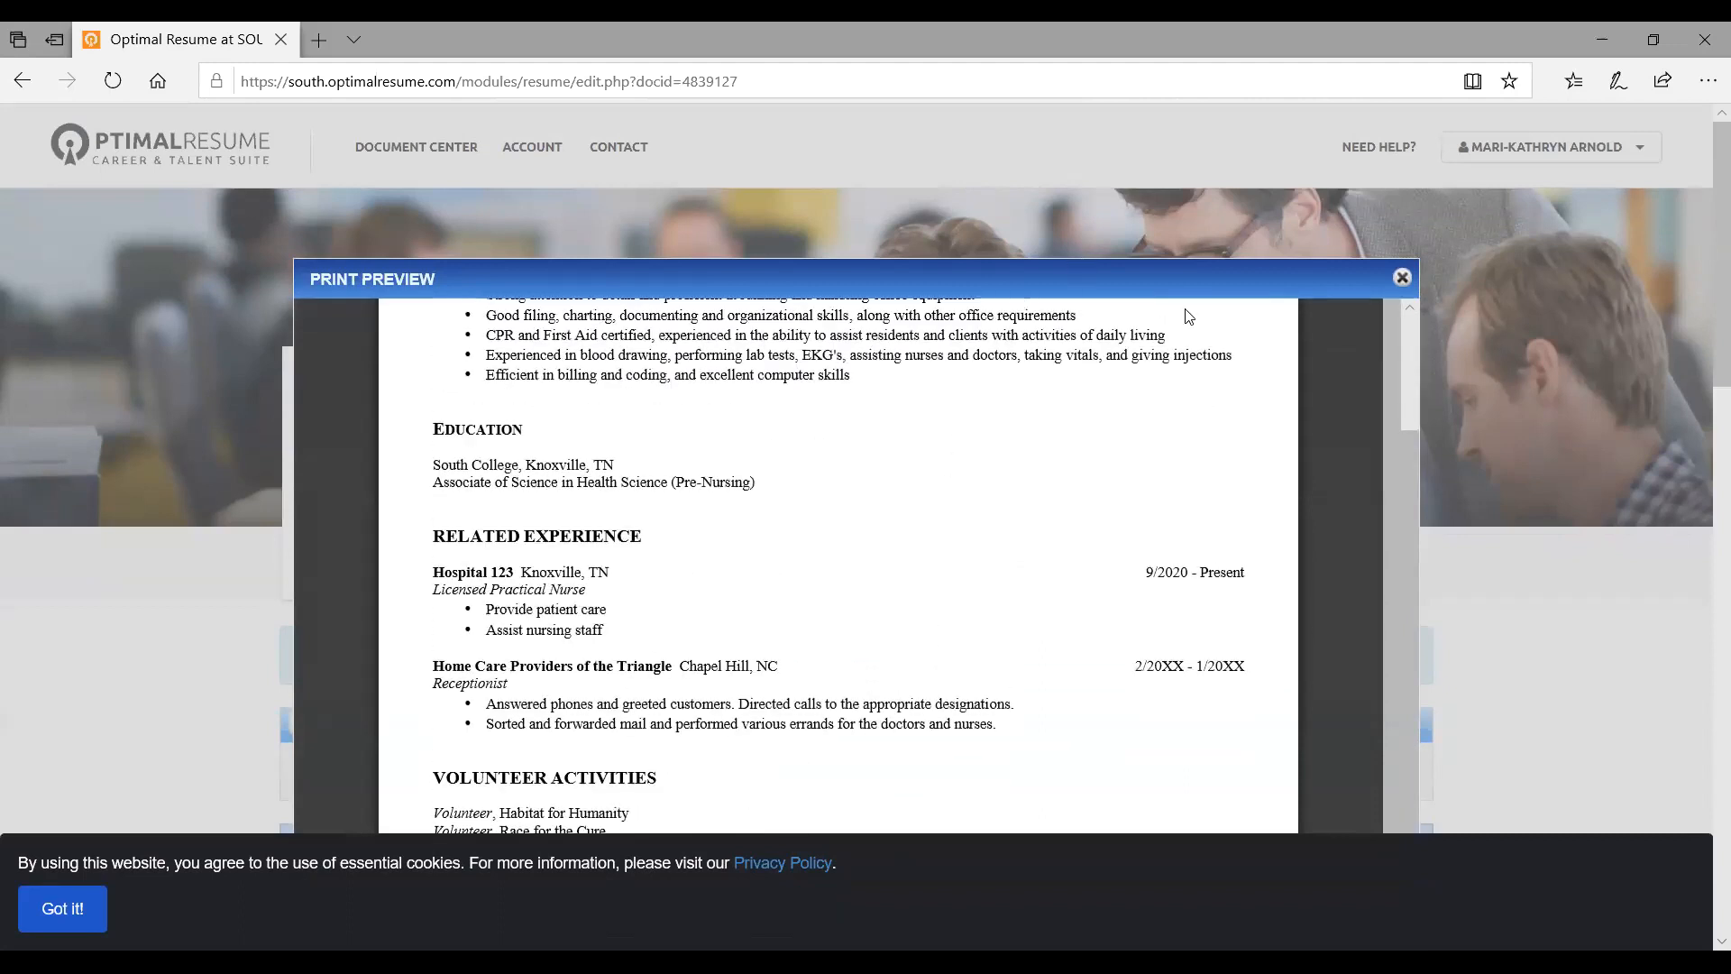
pyautogui.scroll(-5, 1701, 416)
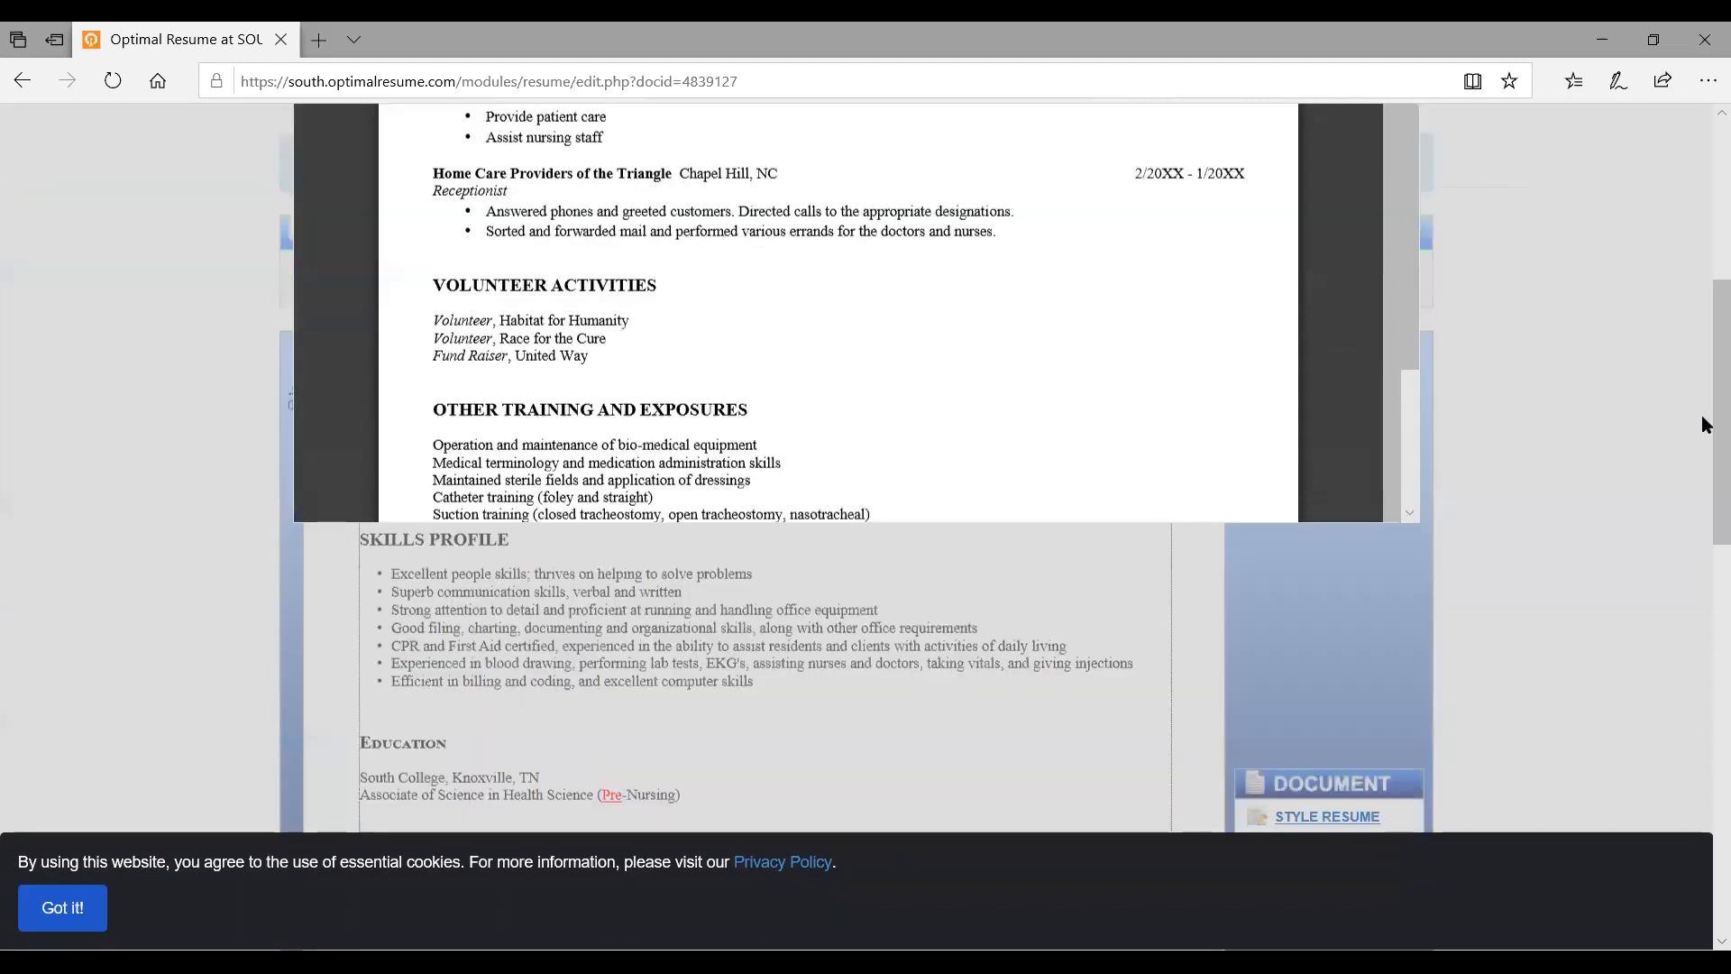
pyautogui.scroll(-3, 1702, 424)
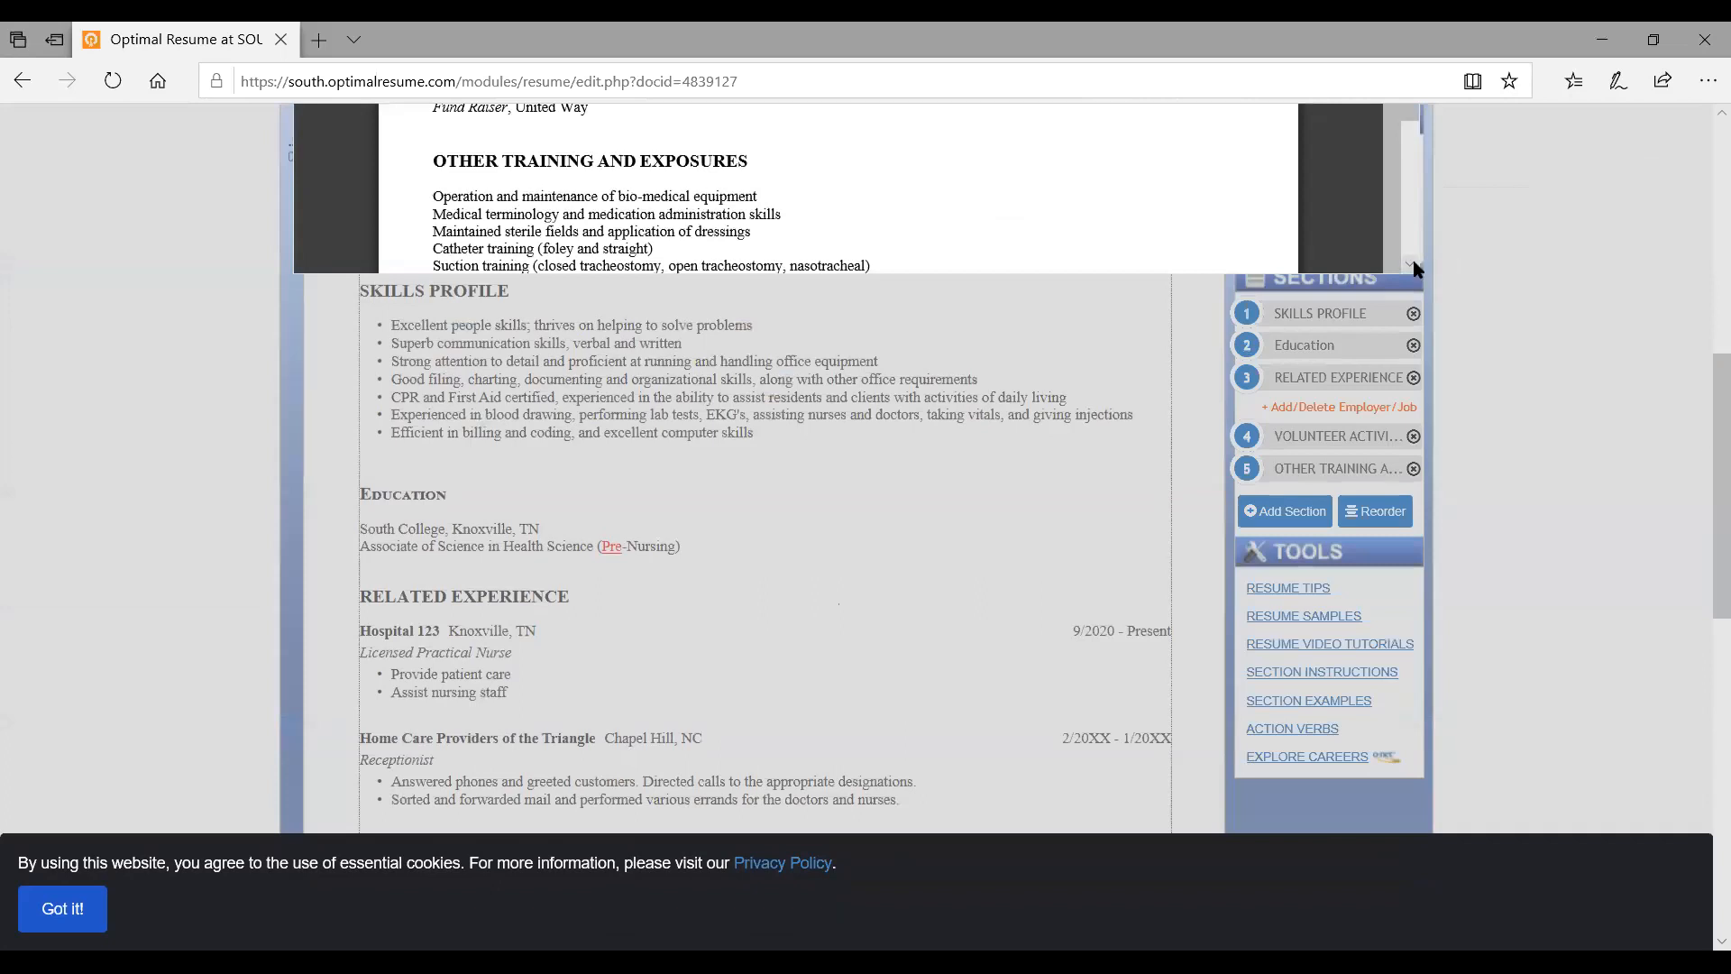
pyautogui.scroll(-3, 1417, 269)
pyautogui.scroll(-5, 1081, 202)
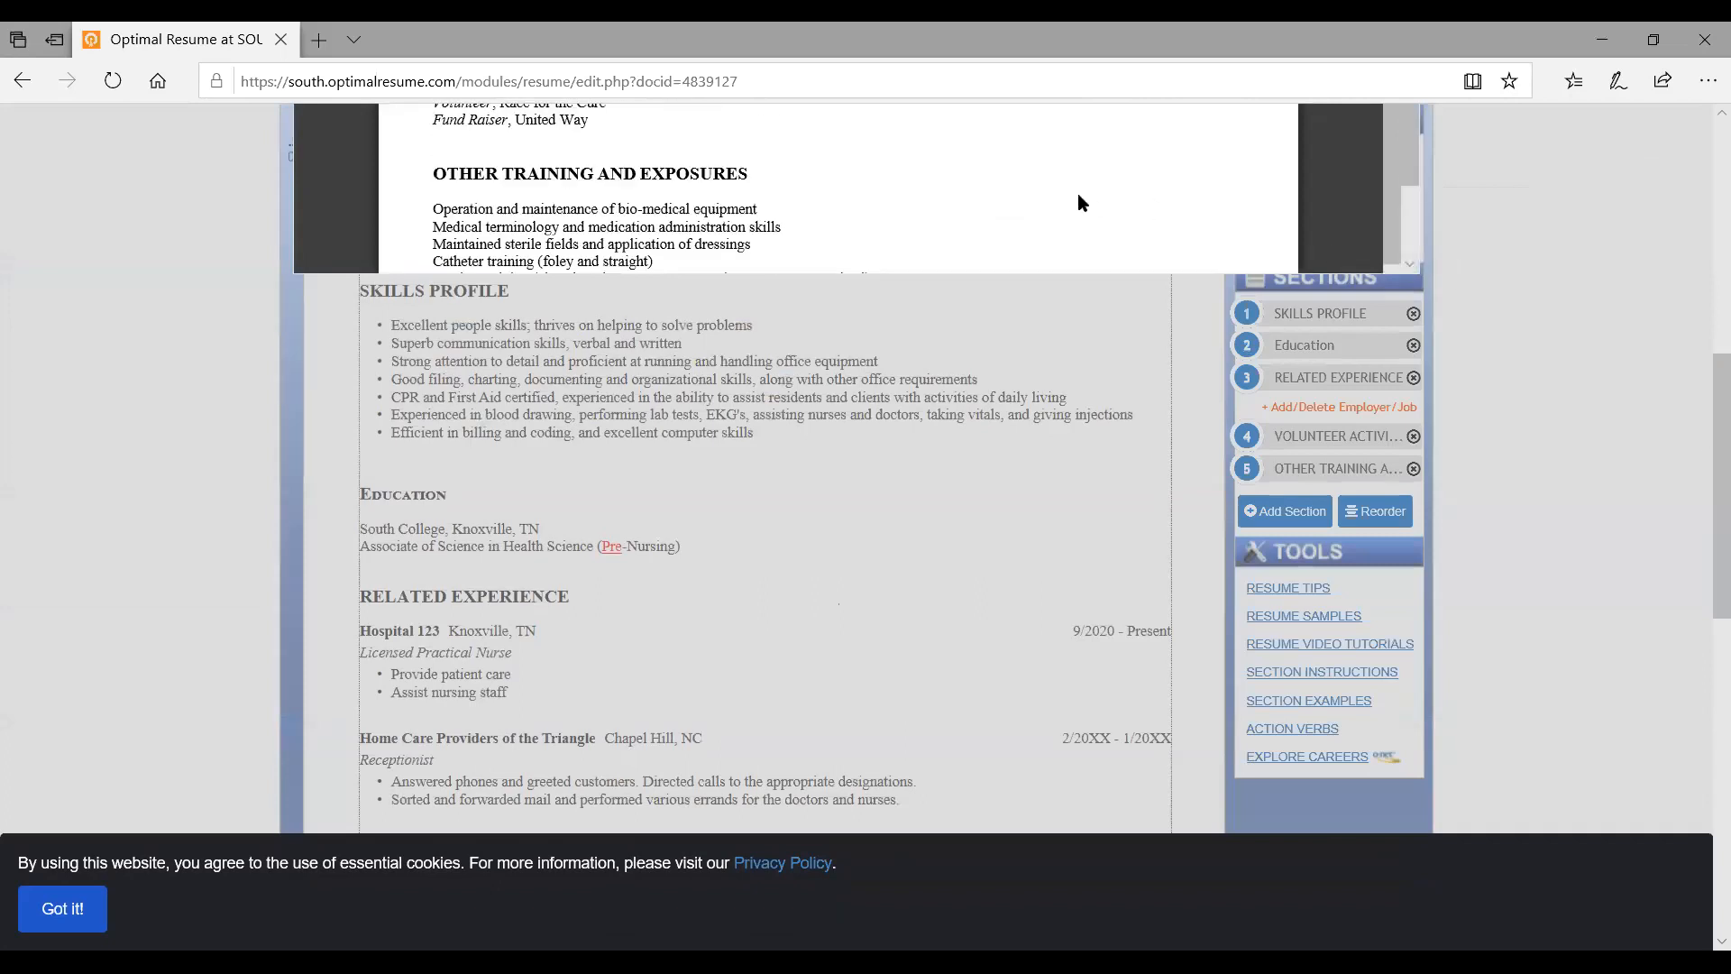
# Close the print preview and return to the Document Center
pyautogui.rightClick(1079, 194)
pyautogui.click(1706, 231)
pyautogui.moveTo(1707, 397); pyautogui.dragTo(1707, 129)
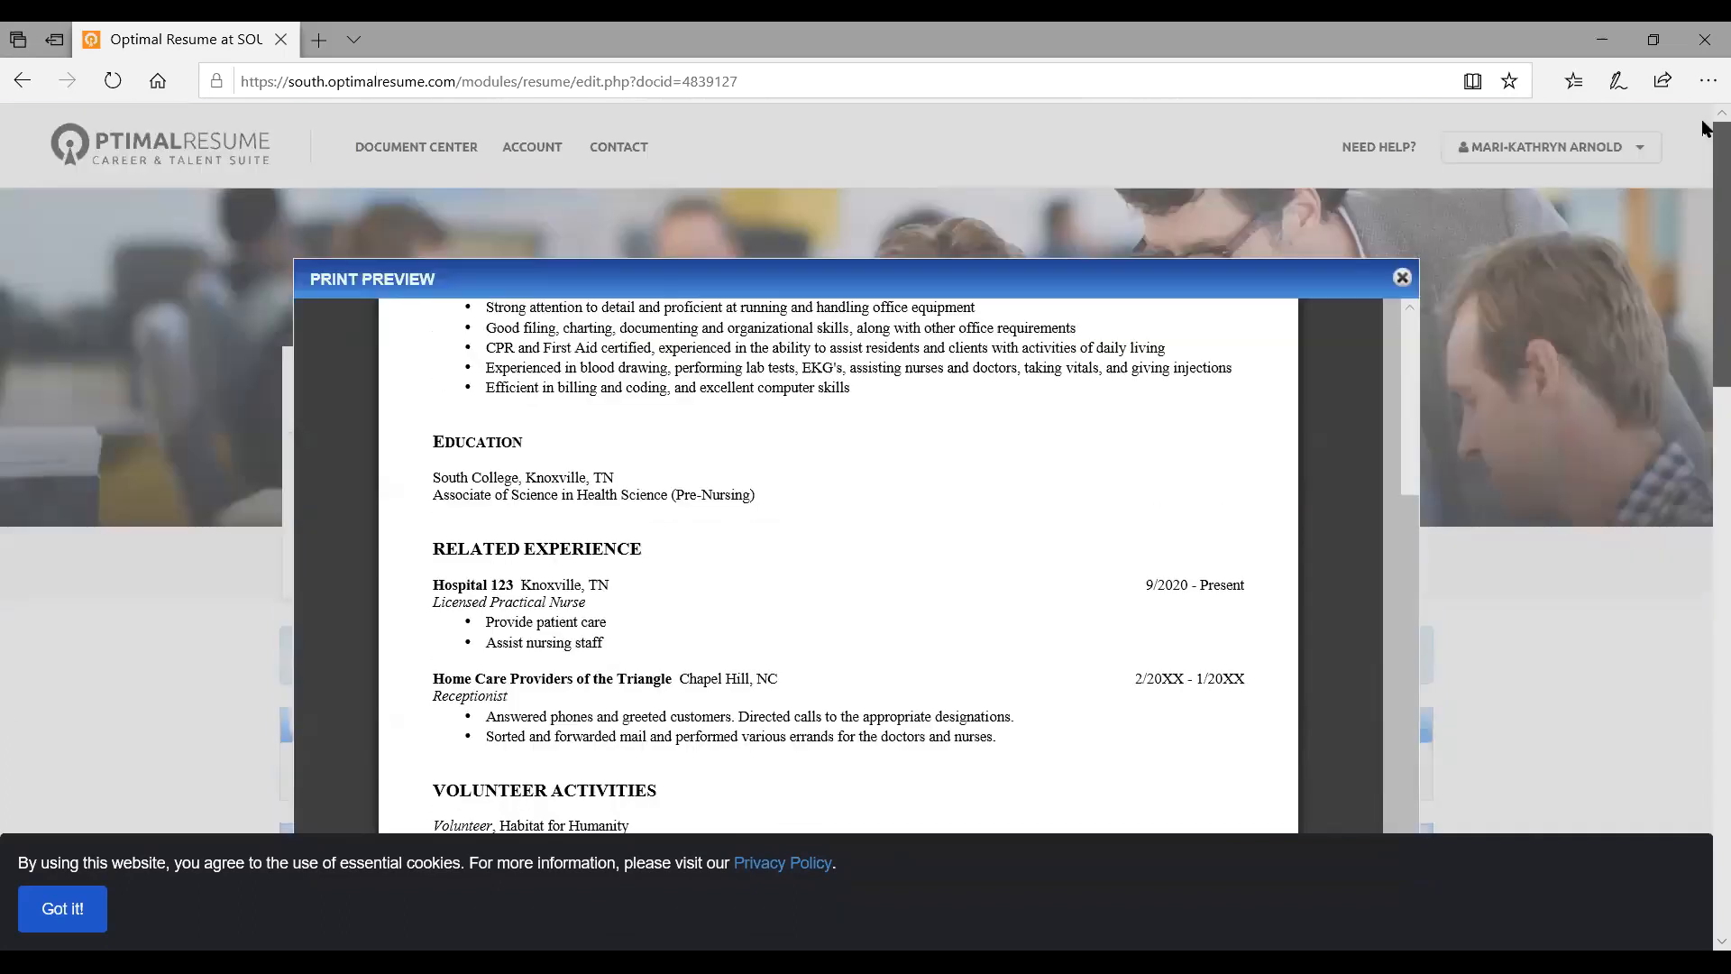
pyautogui.click(1402, 278)
pyautogui.click(711, 570)
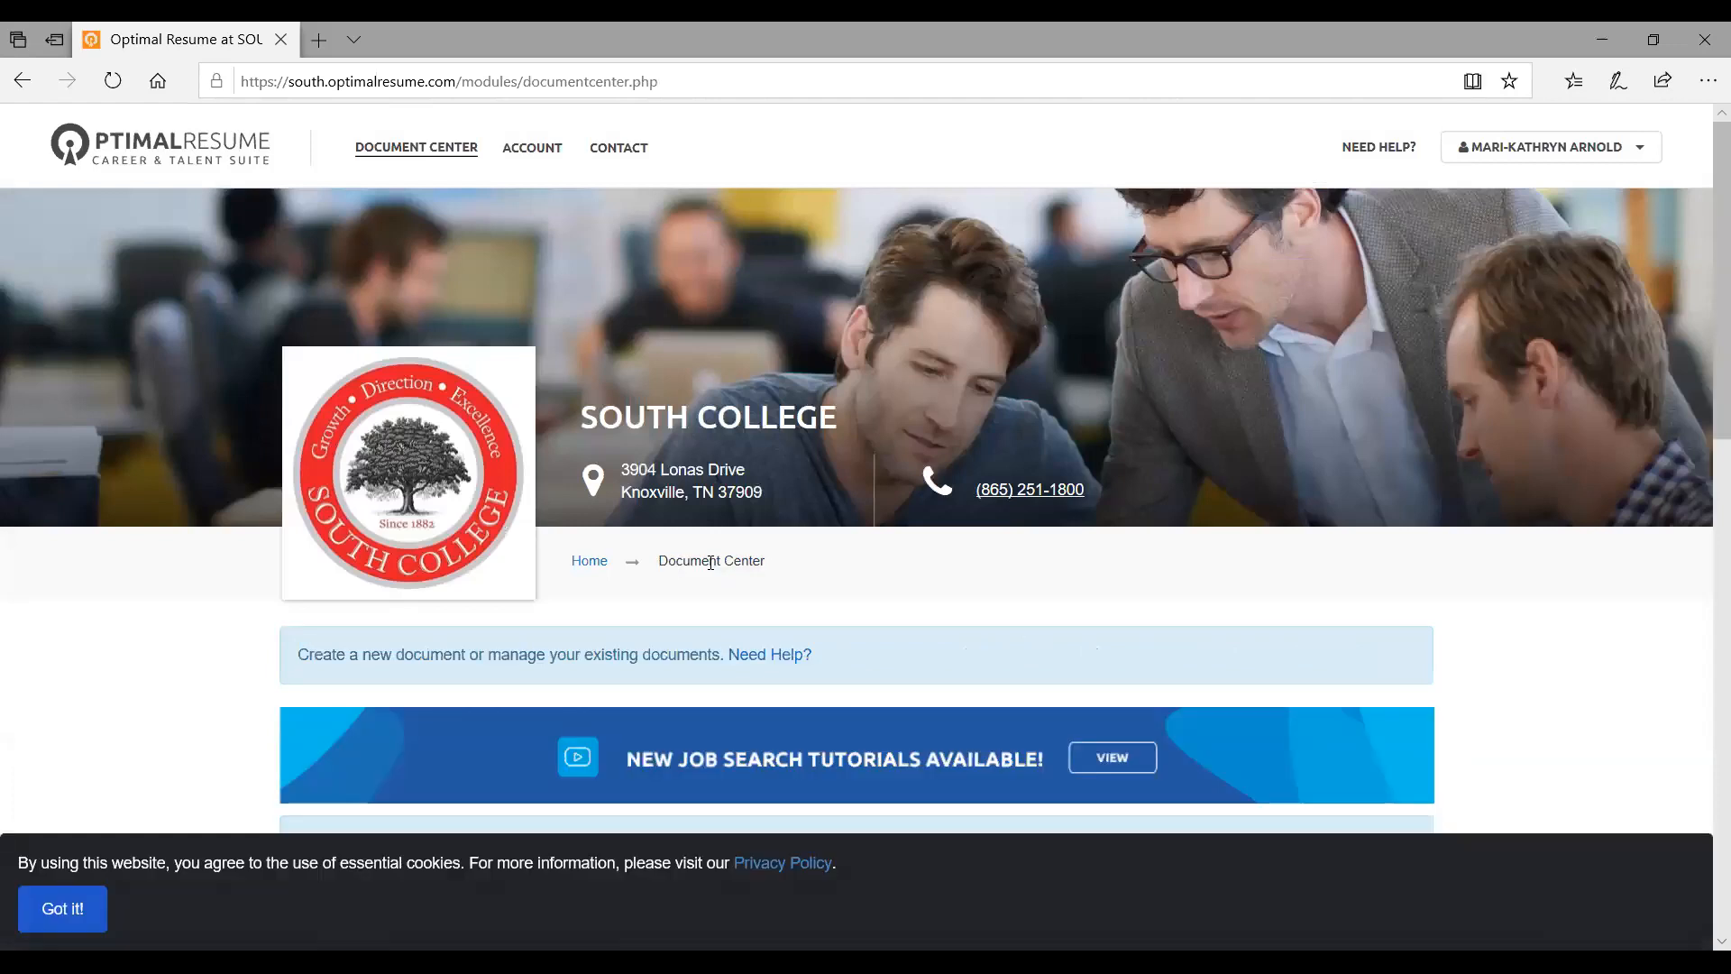
# Start a new resume from the Document Center's Resumes panel
pyautogui.scroll(-7, 517, 489)
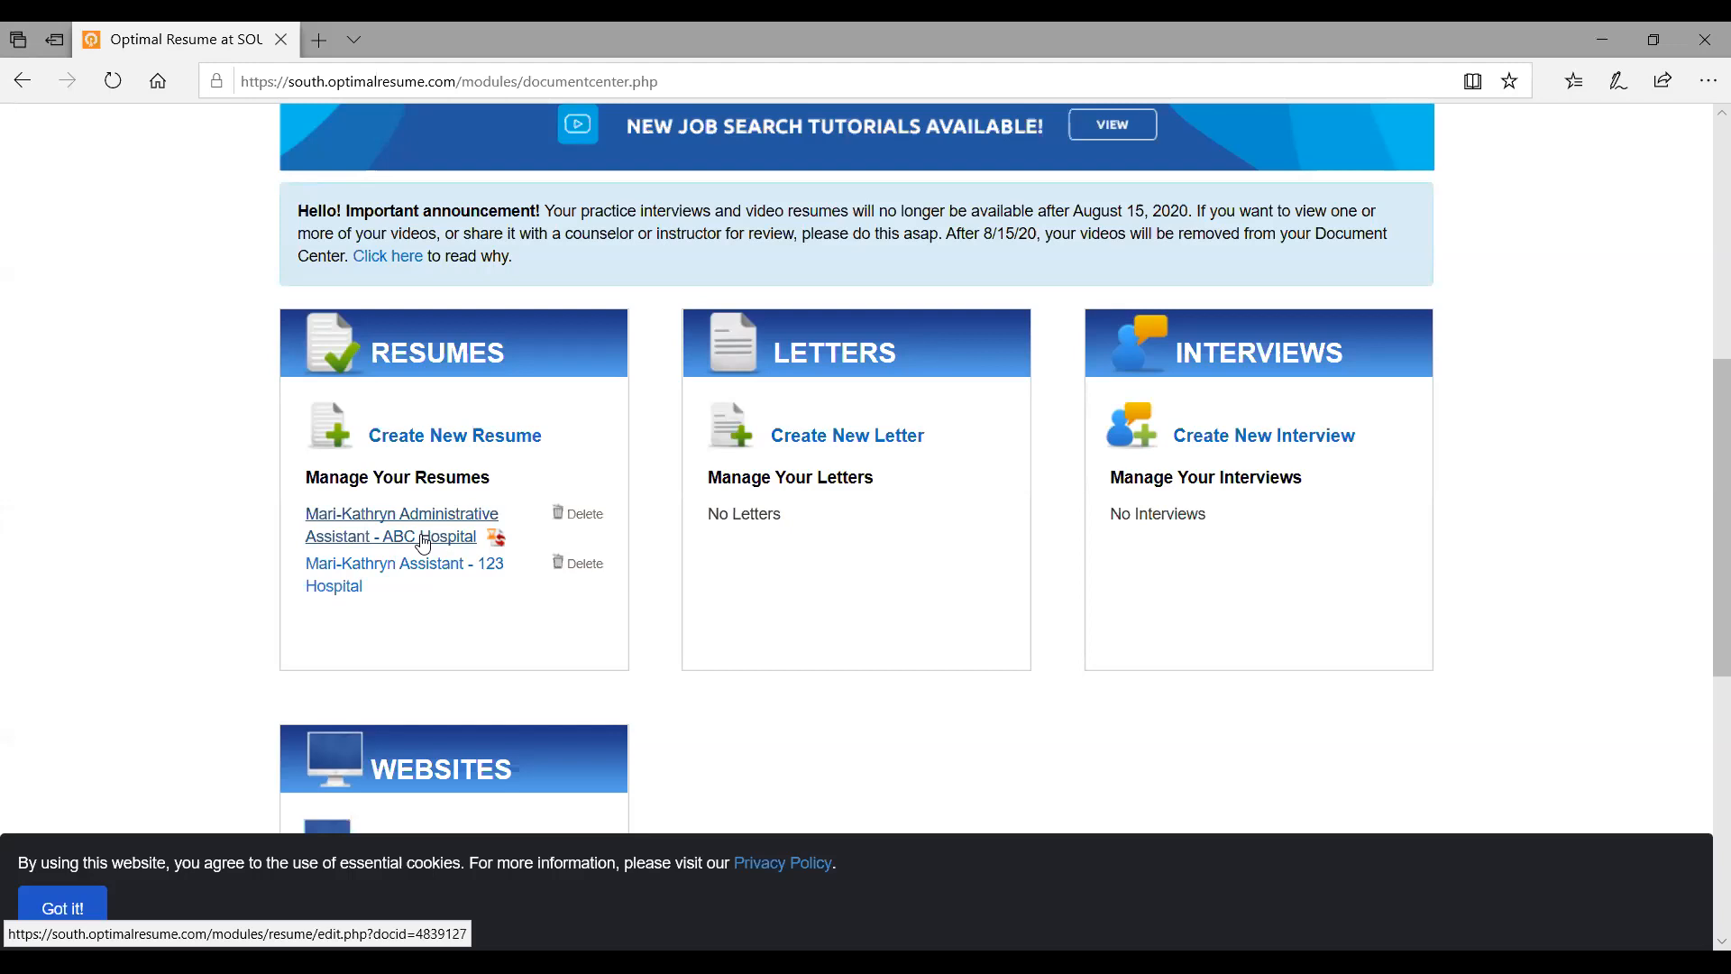
pyautogui.click(493, 448)
pyautogui.scroll(-3, 692, 529)
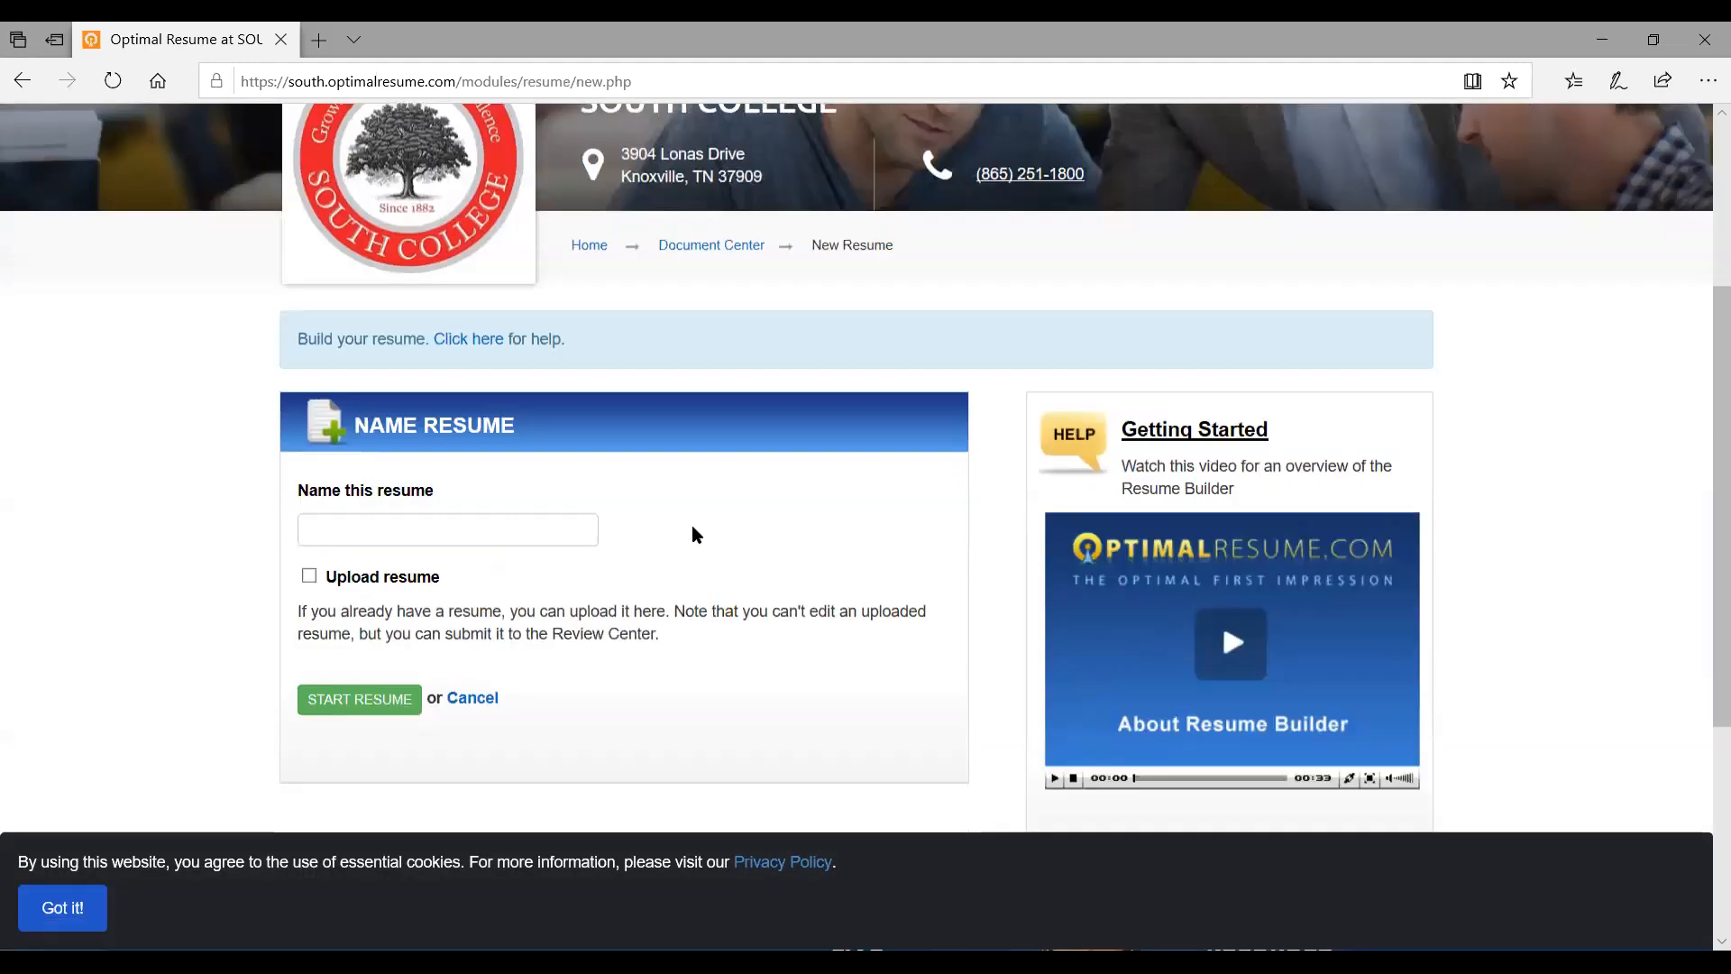
# Create a new resume named with the student's name plus 'Test Resume'
pyautogui.click(514, 531)
pyautogui.write('Arno')
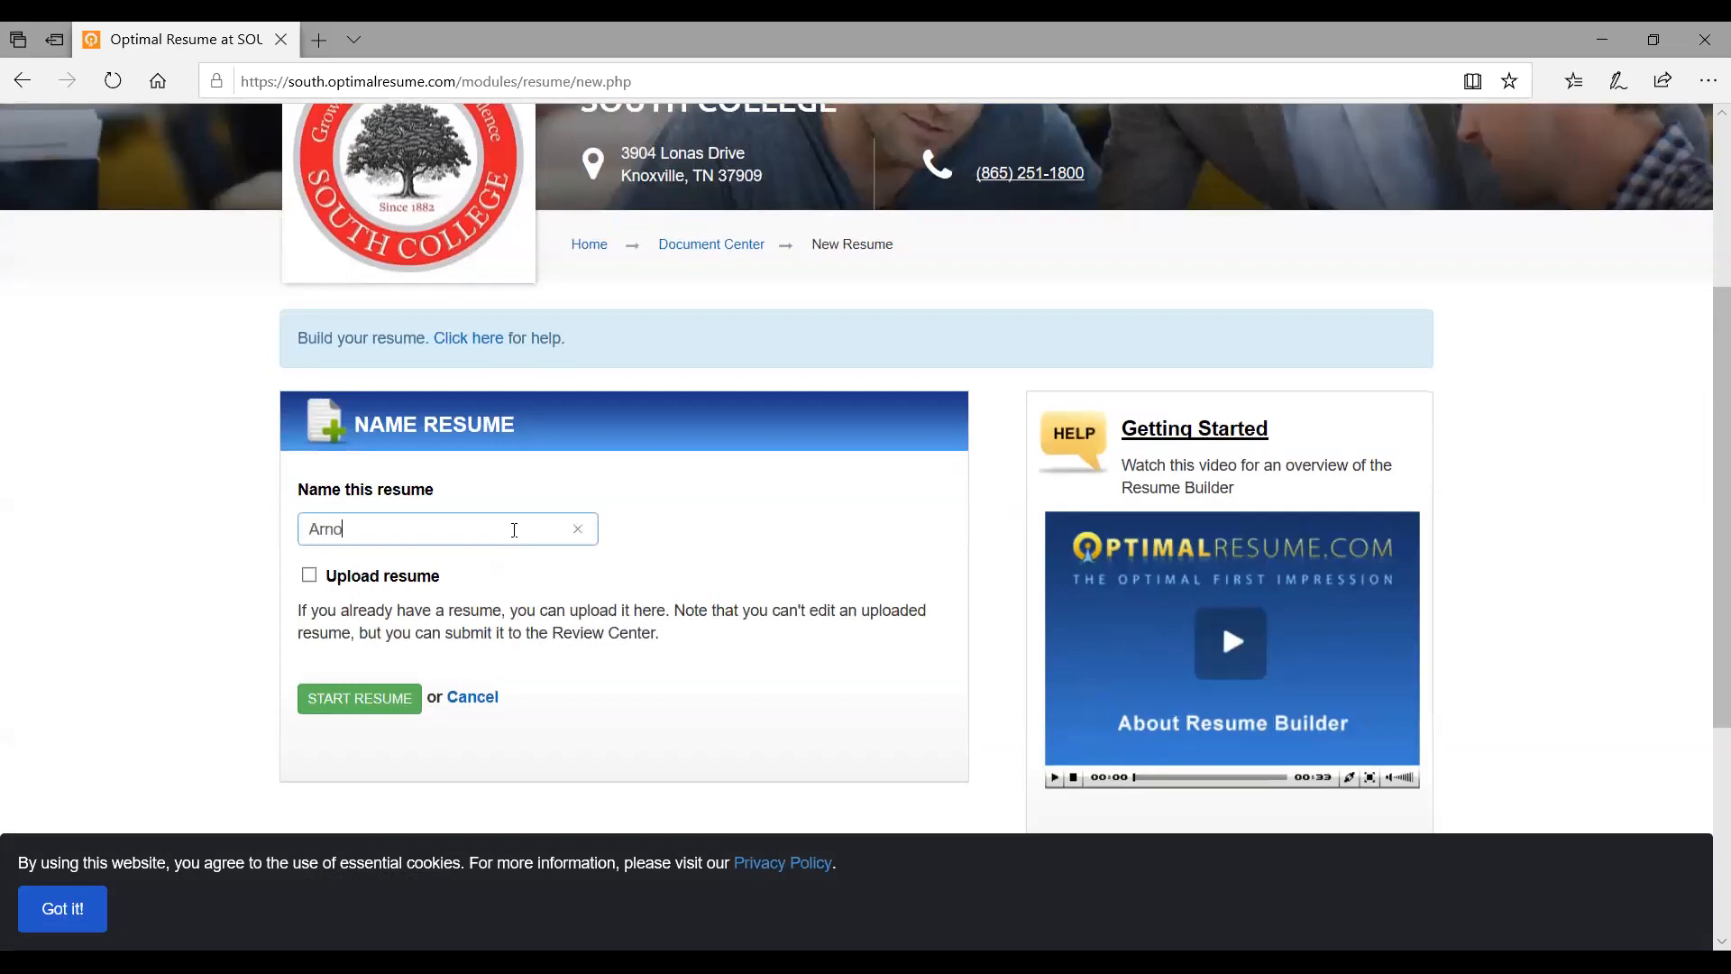
pyautogui.write('ld Test Resume')
pyautogui.click(350, 701)
pyautogui.scroll(-6, 609, 677)
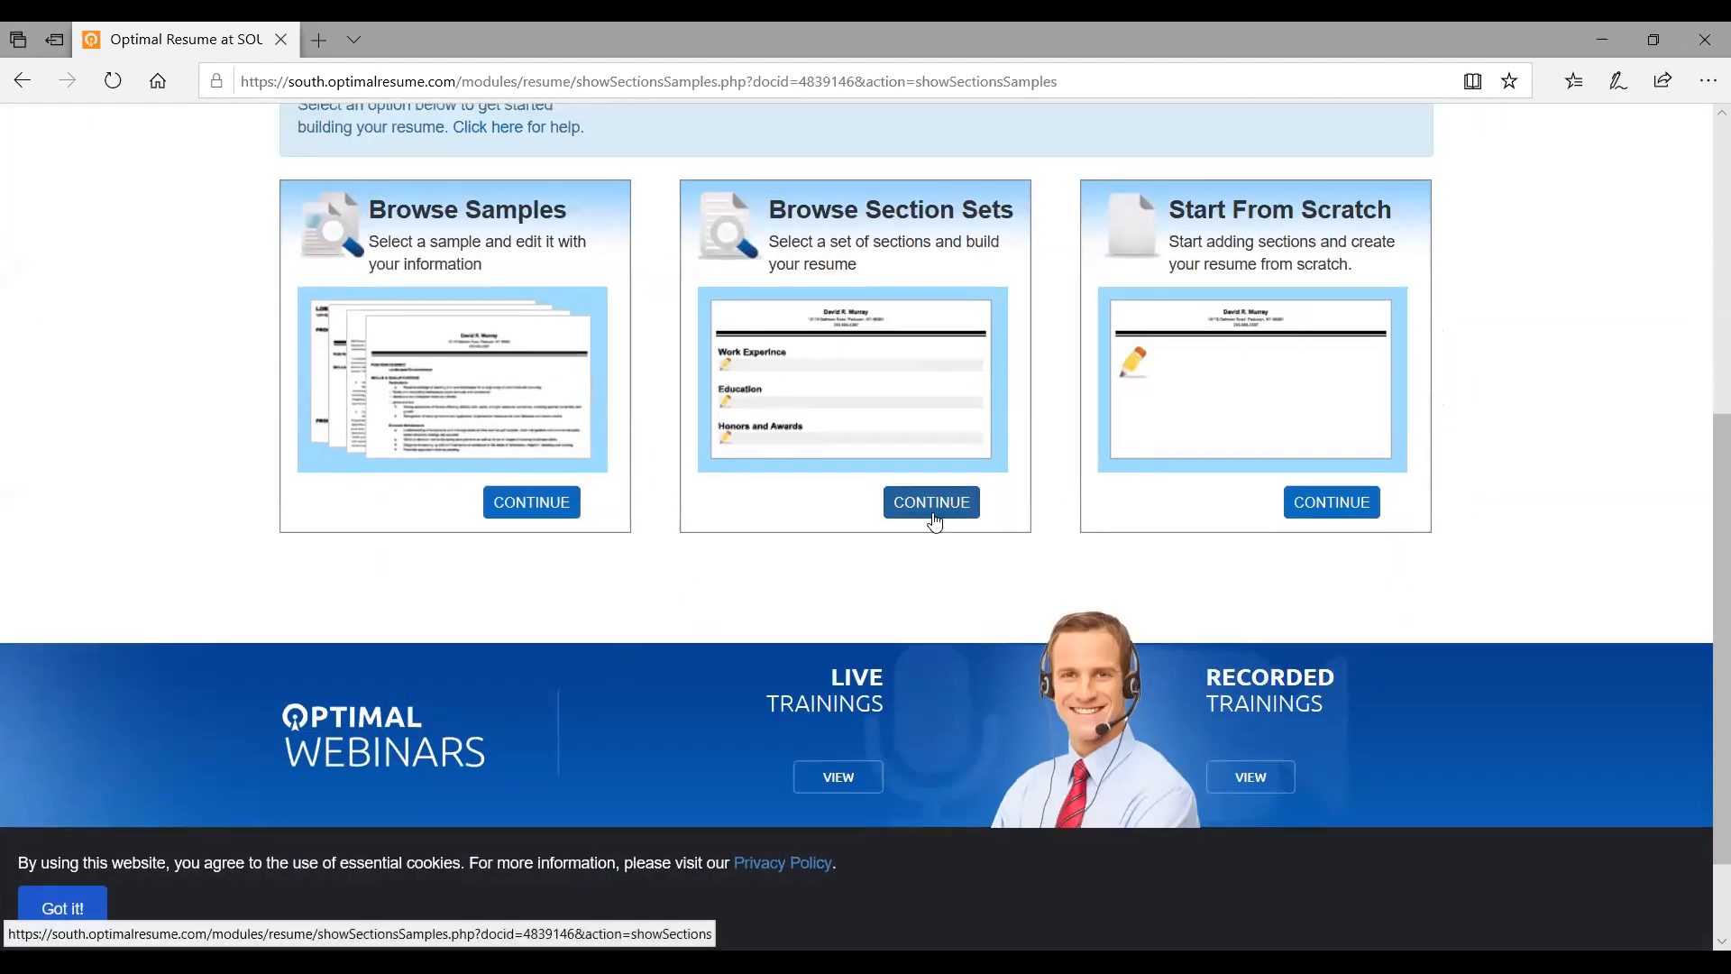
# Build the new resume from the Healthcare Support section set and open it in the editor
pyautogui.click(929, 510)
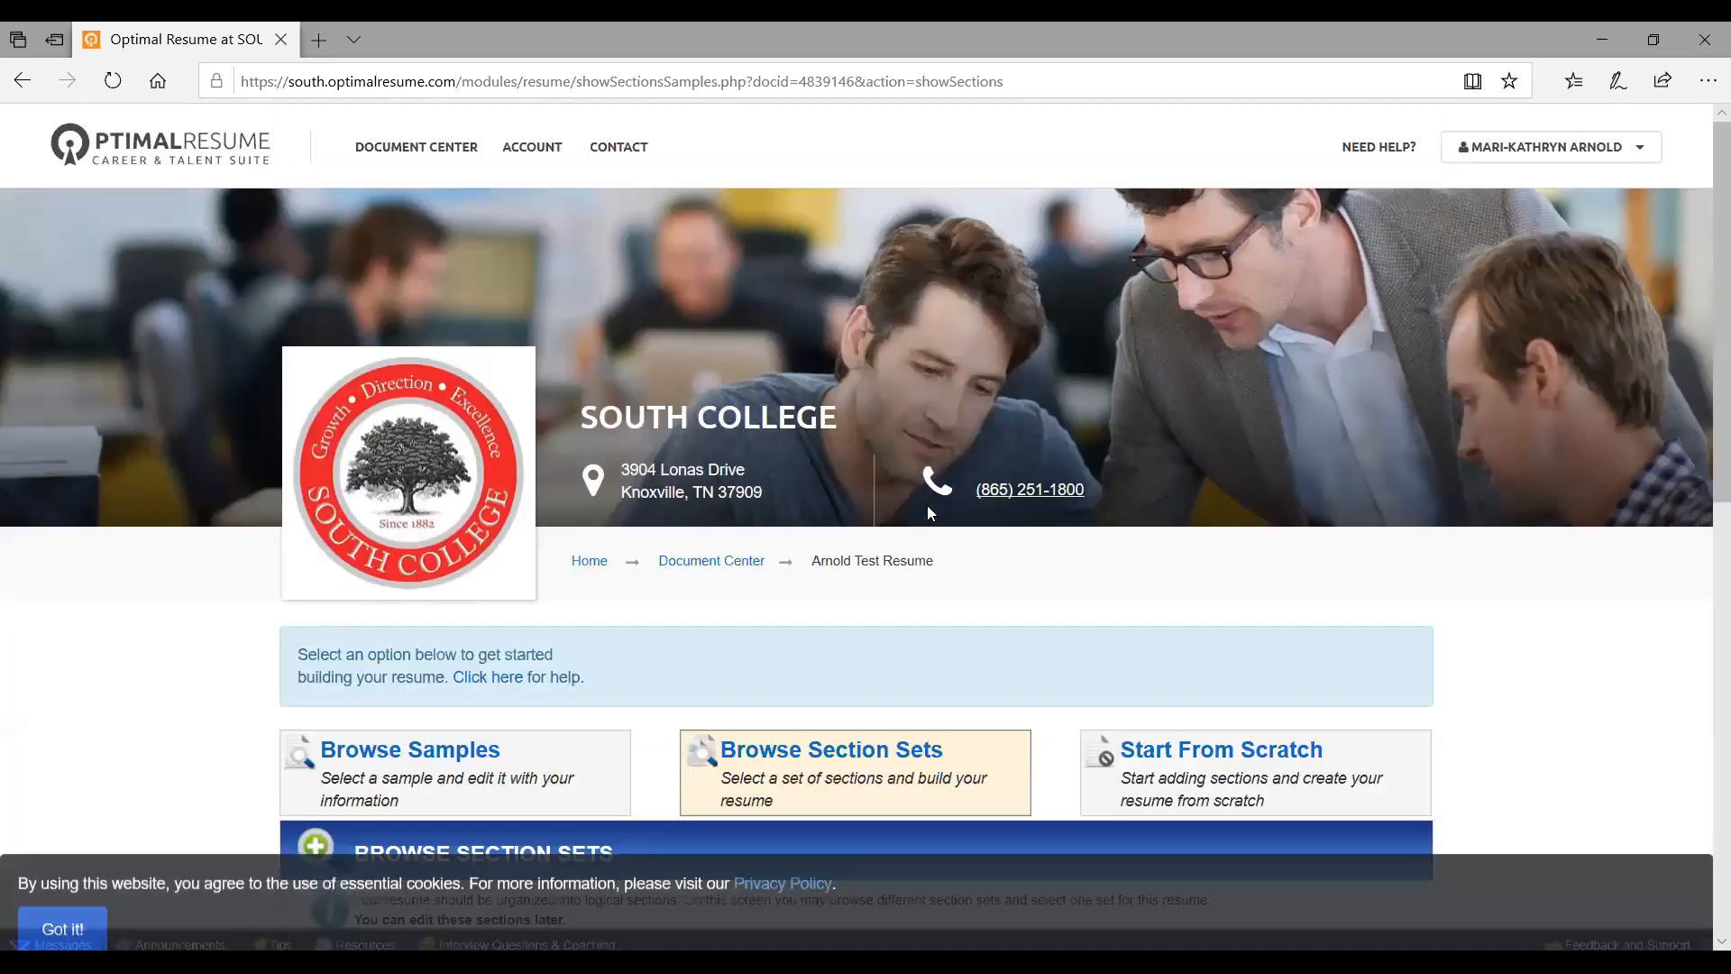
pyautogui.scroll(-5, 931, 512)
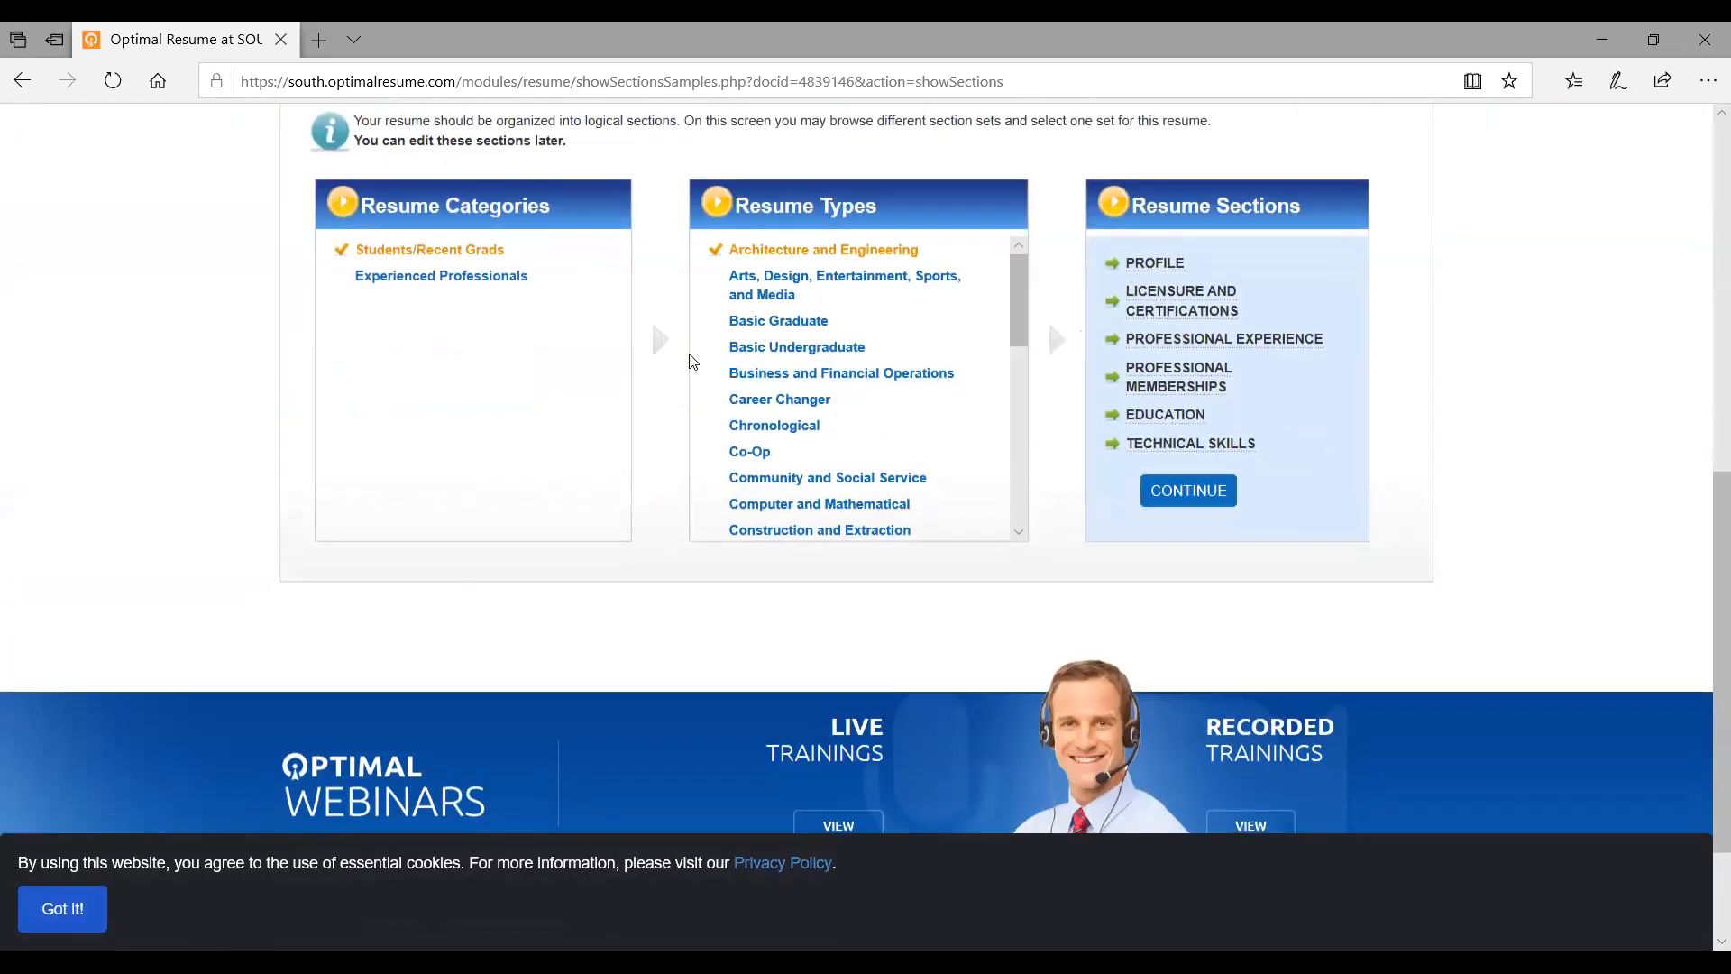
pyautogui.scroll(-1, 693, 360)
pyautogui.scroll(2, 692, 360)
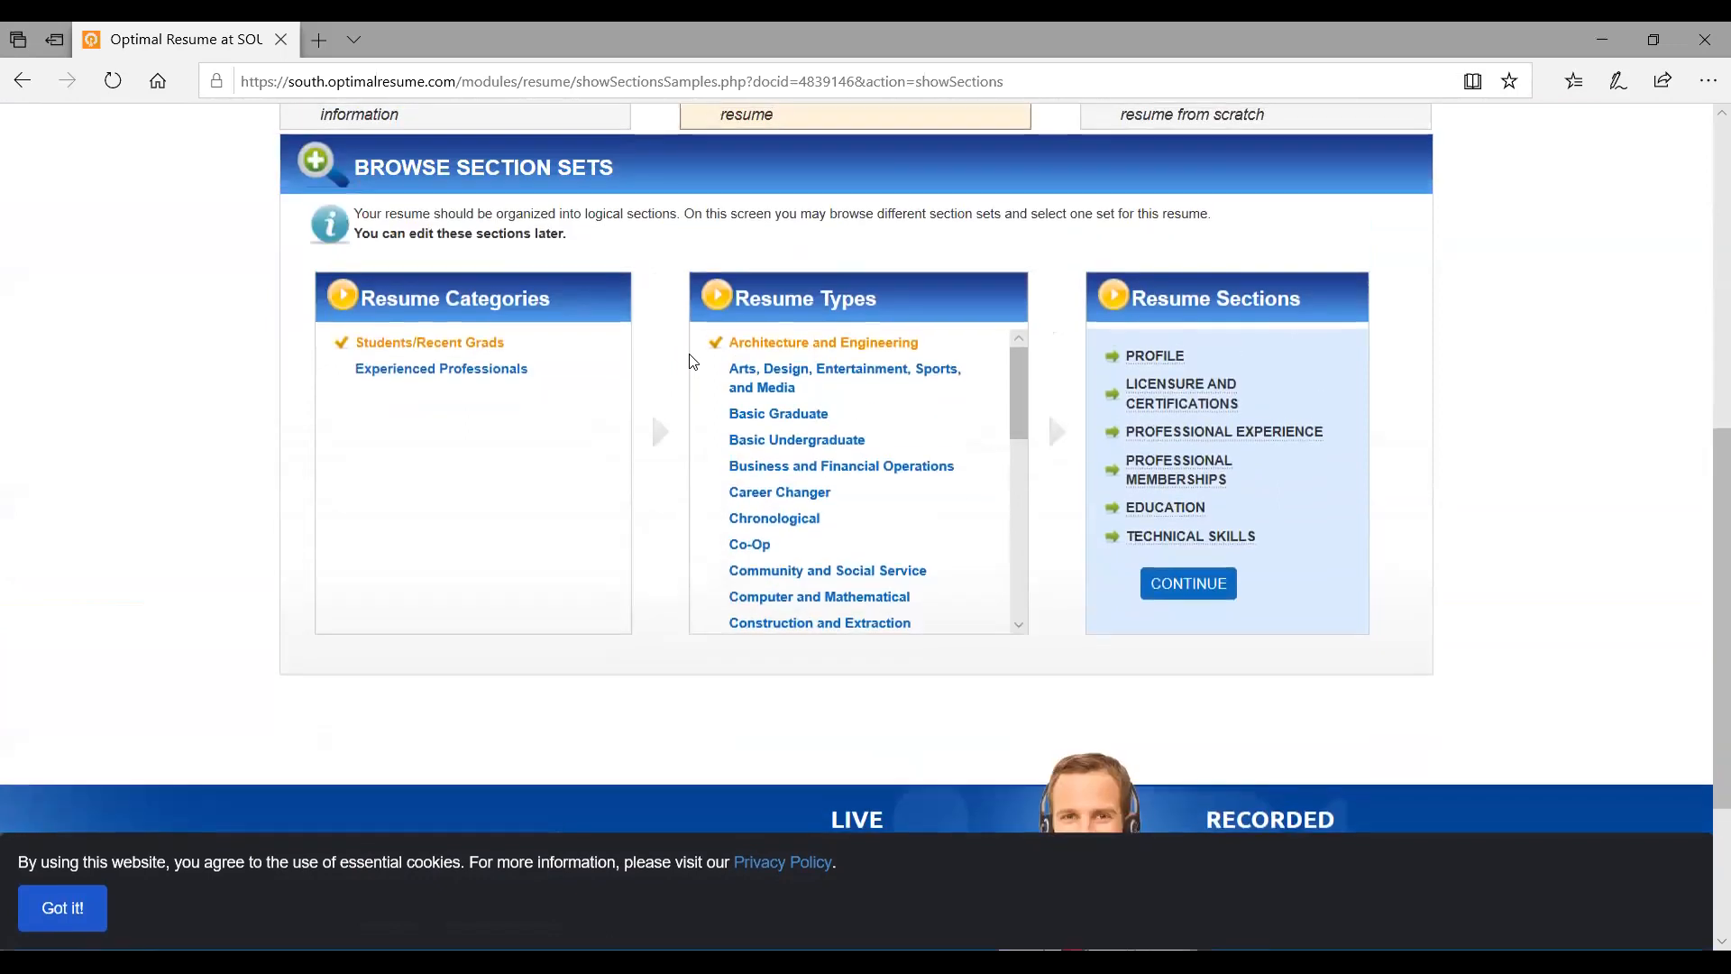
pyautogui.scroll(1, 693, 361)
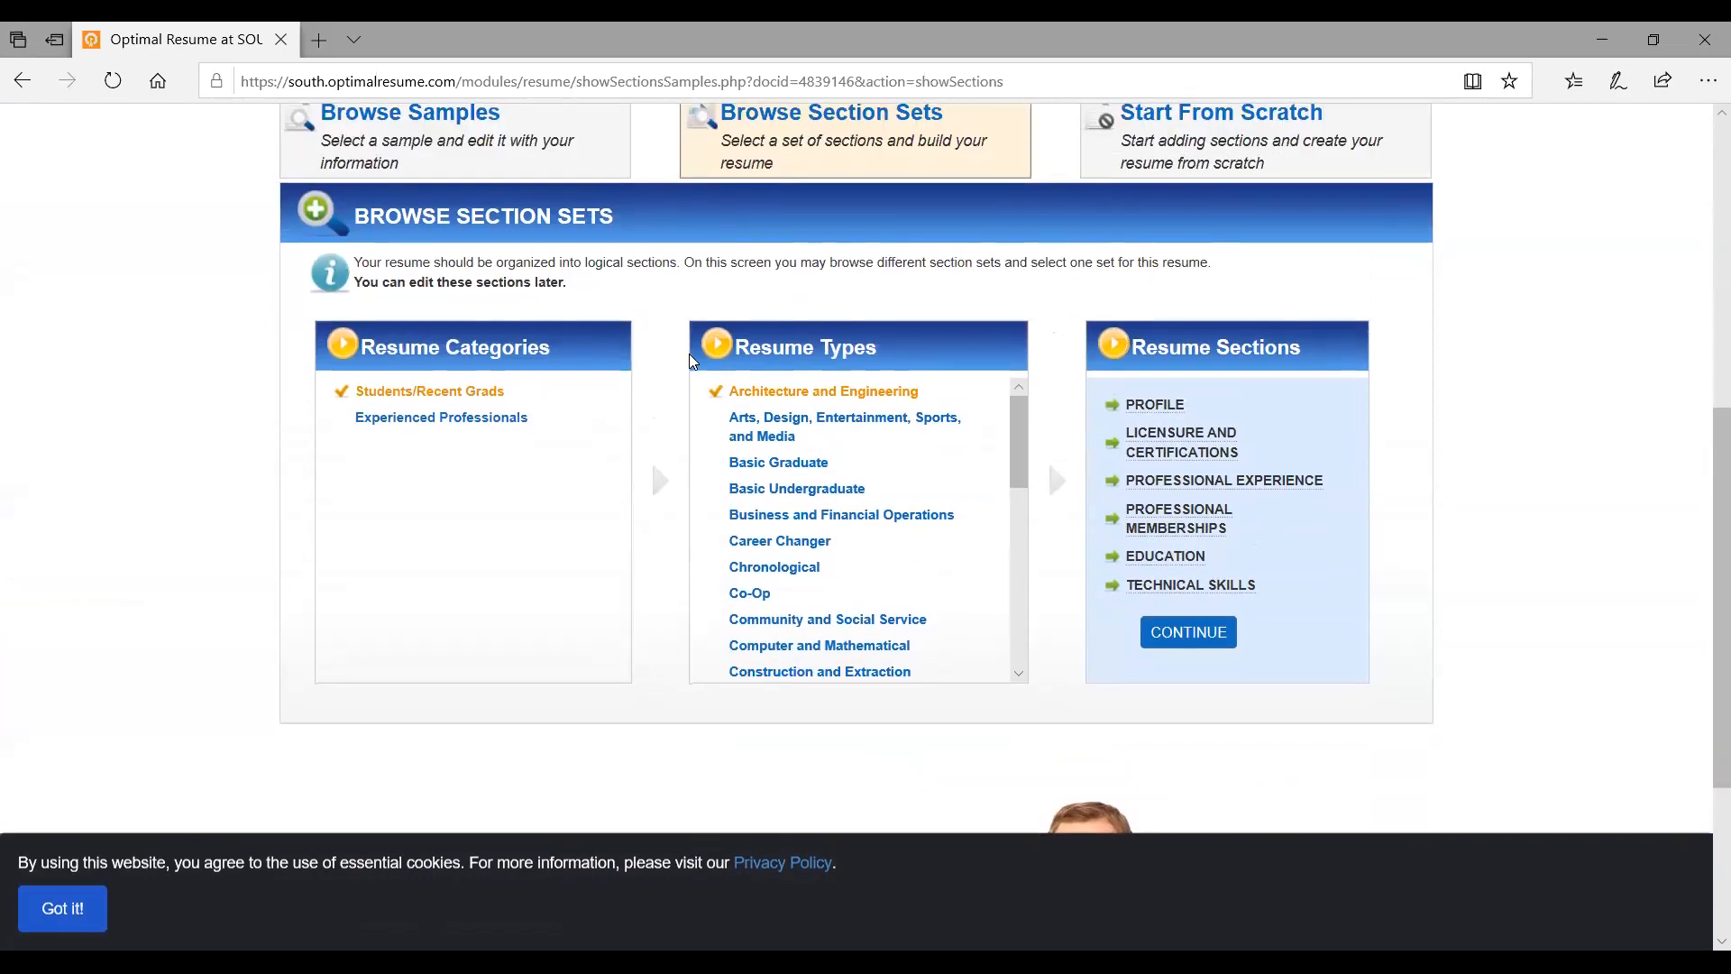
pyautogui.scroll(-7, 809, 519)
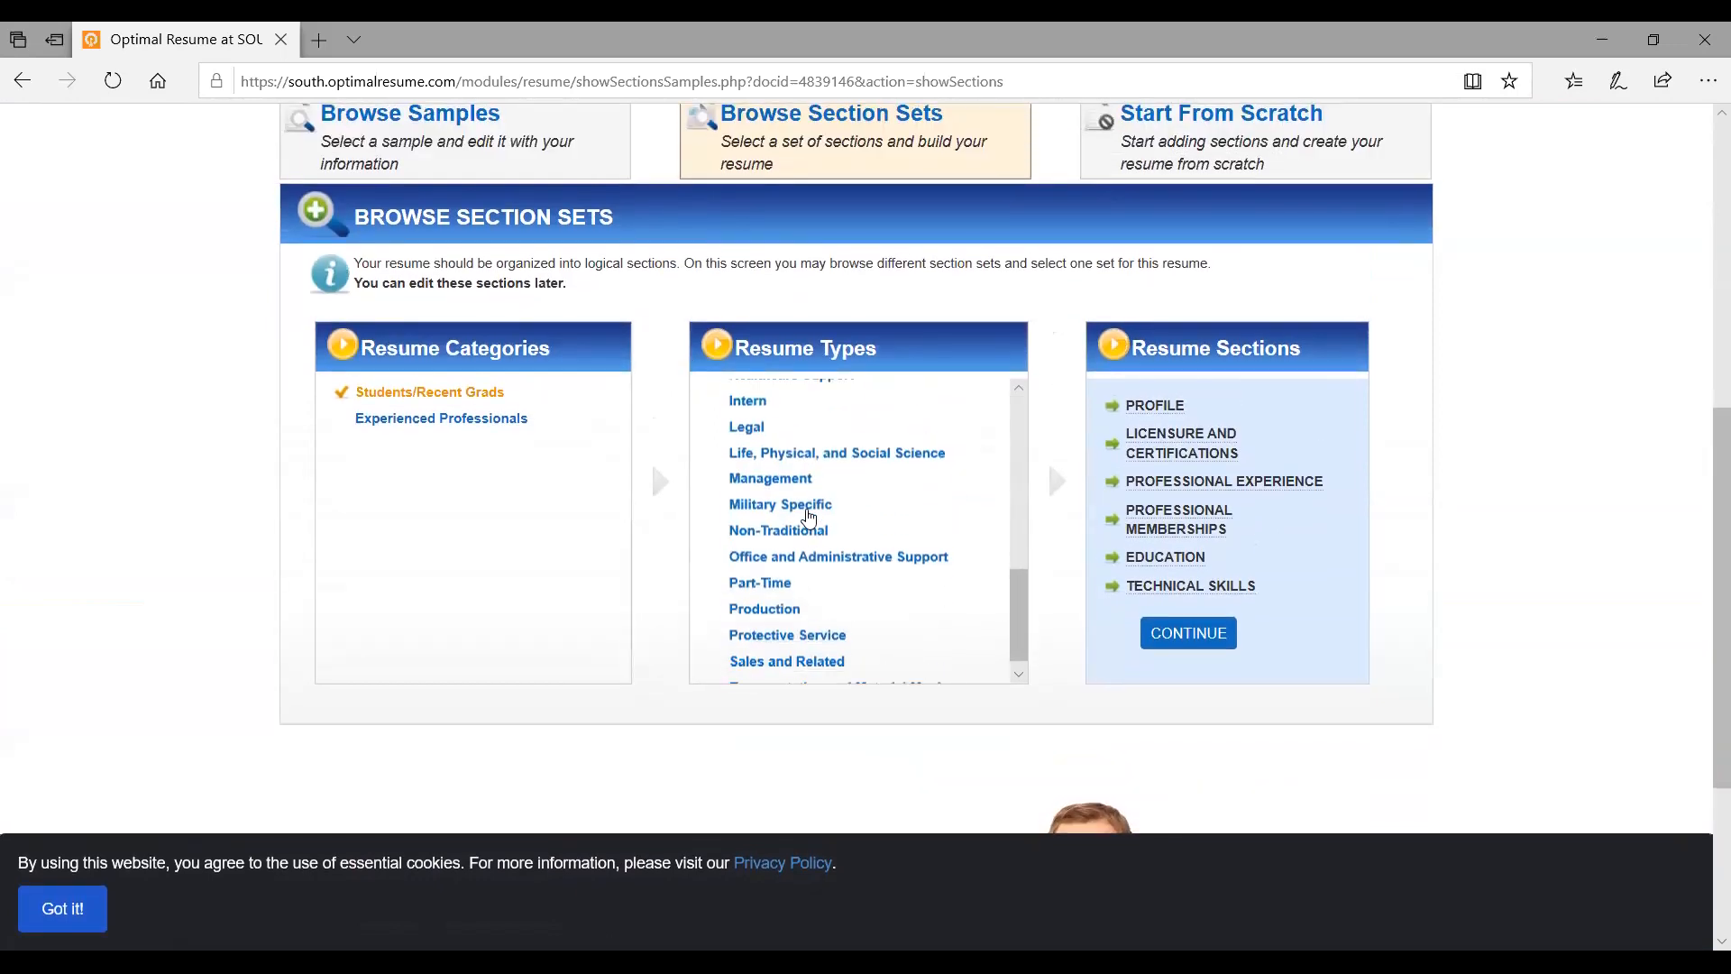
pyautogui.scroll(3, 809, 519)
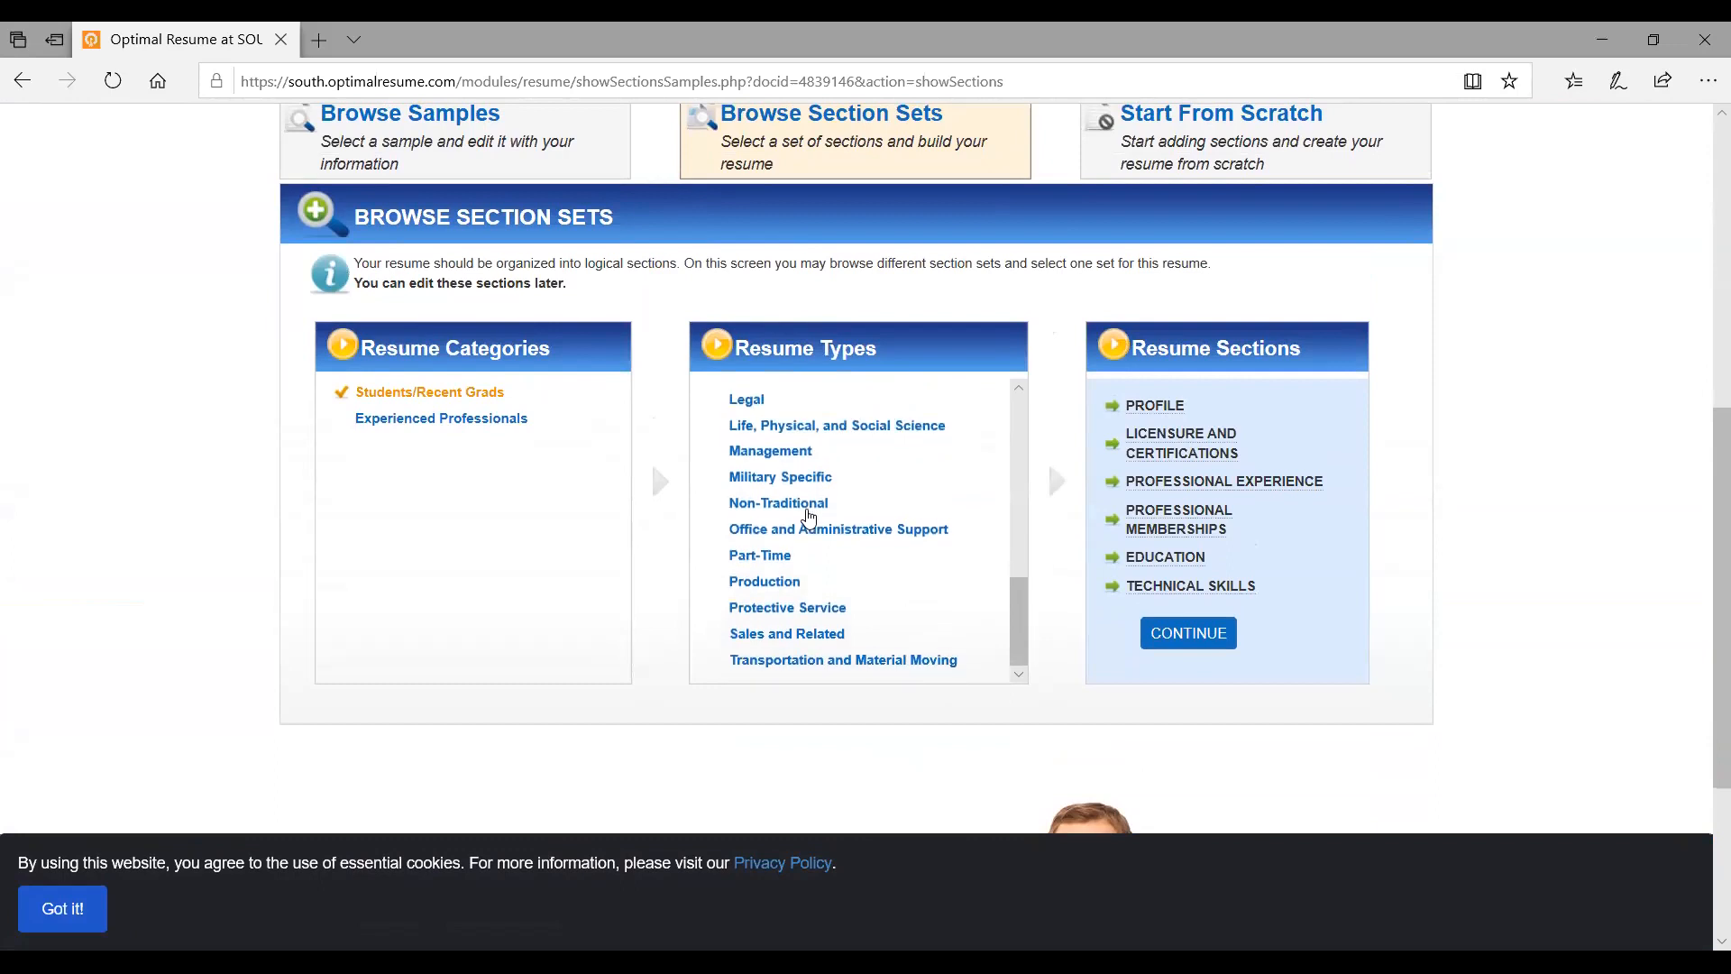
pyautogui.click(808, 505)
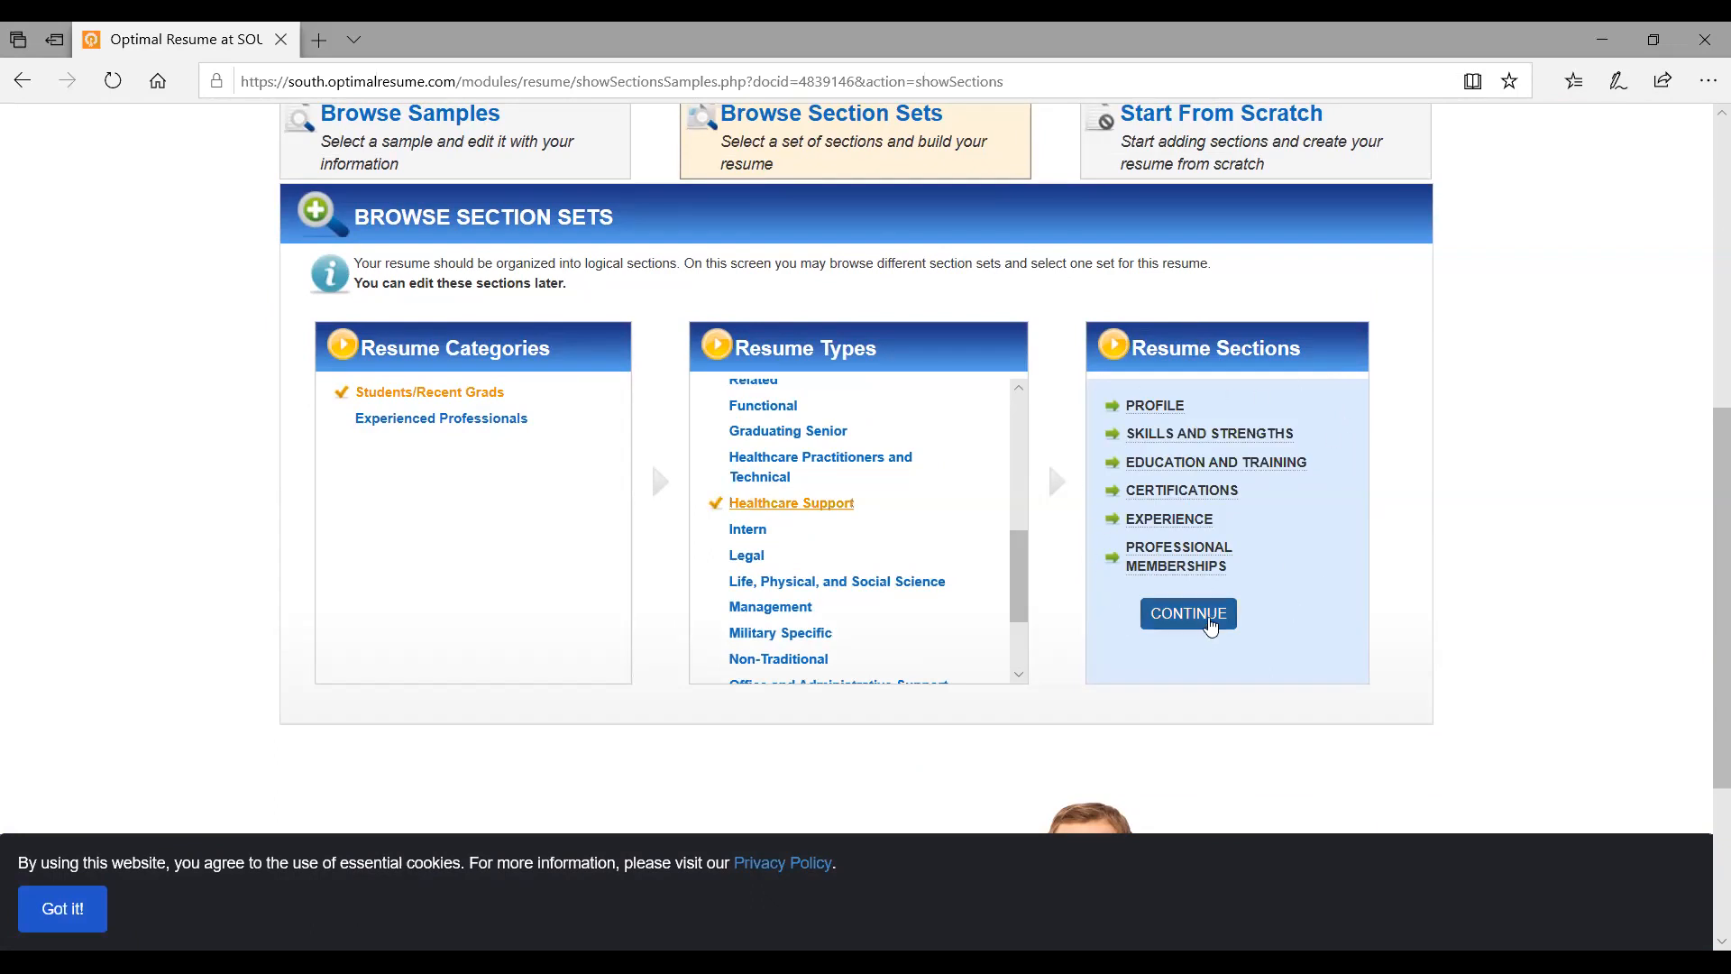
pyautogui.click(1205, 622)
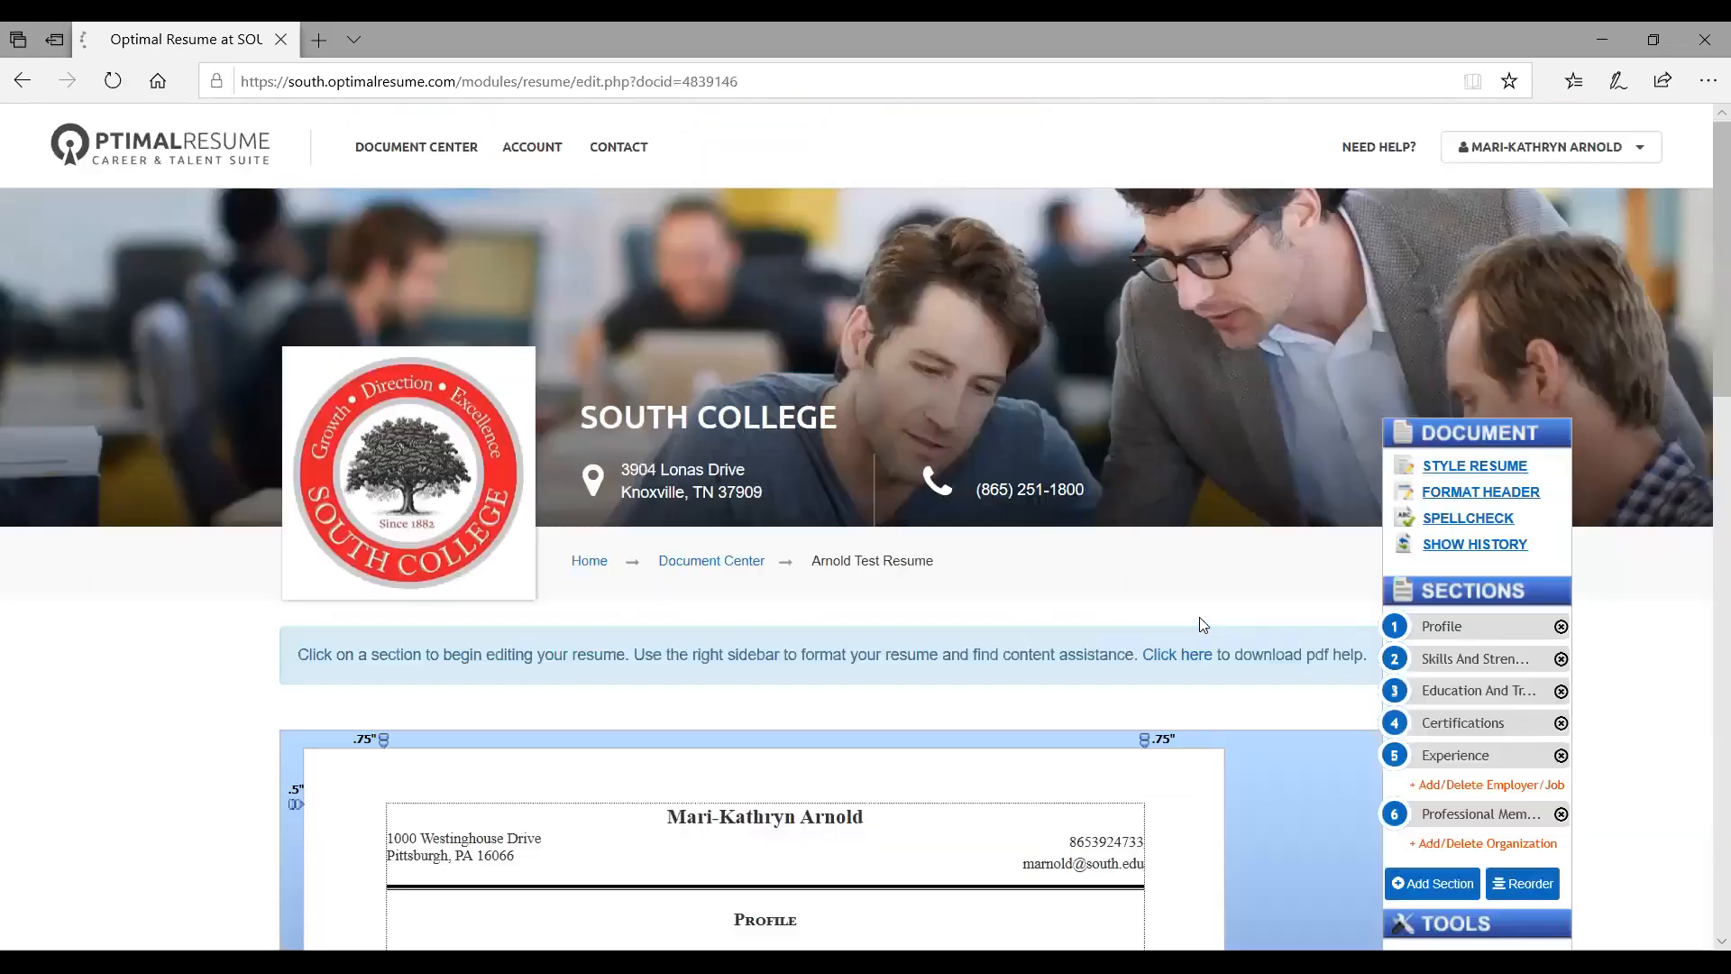
# Save the resume's Profile section
pyautogui.scroll(-7, 1199, 622)
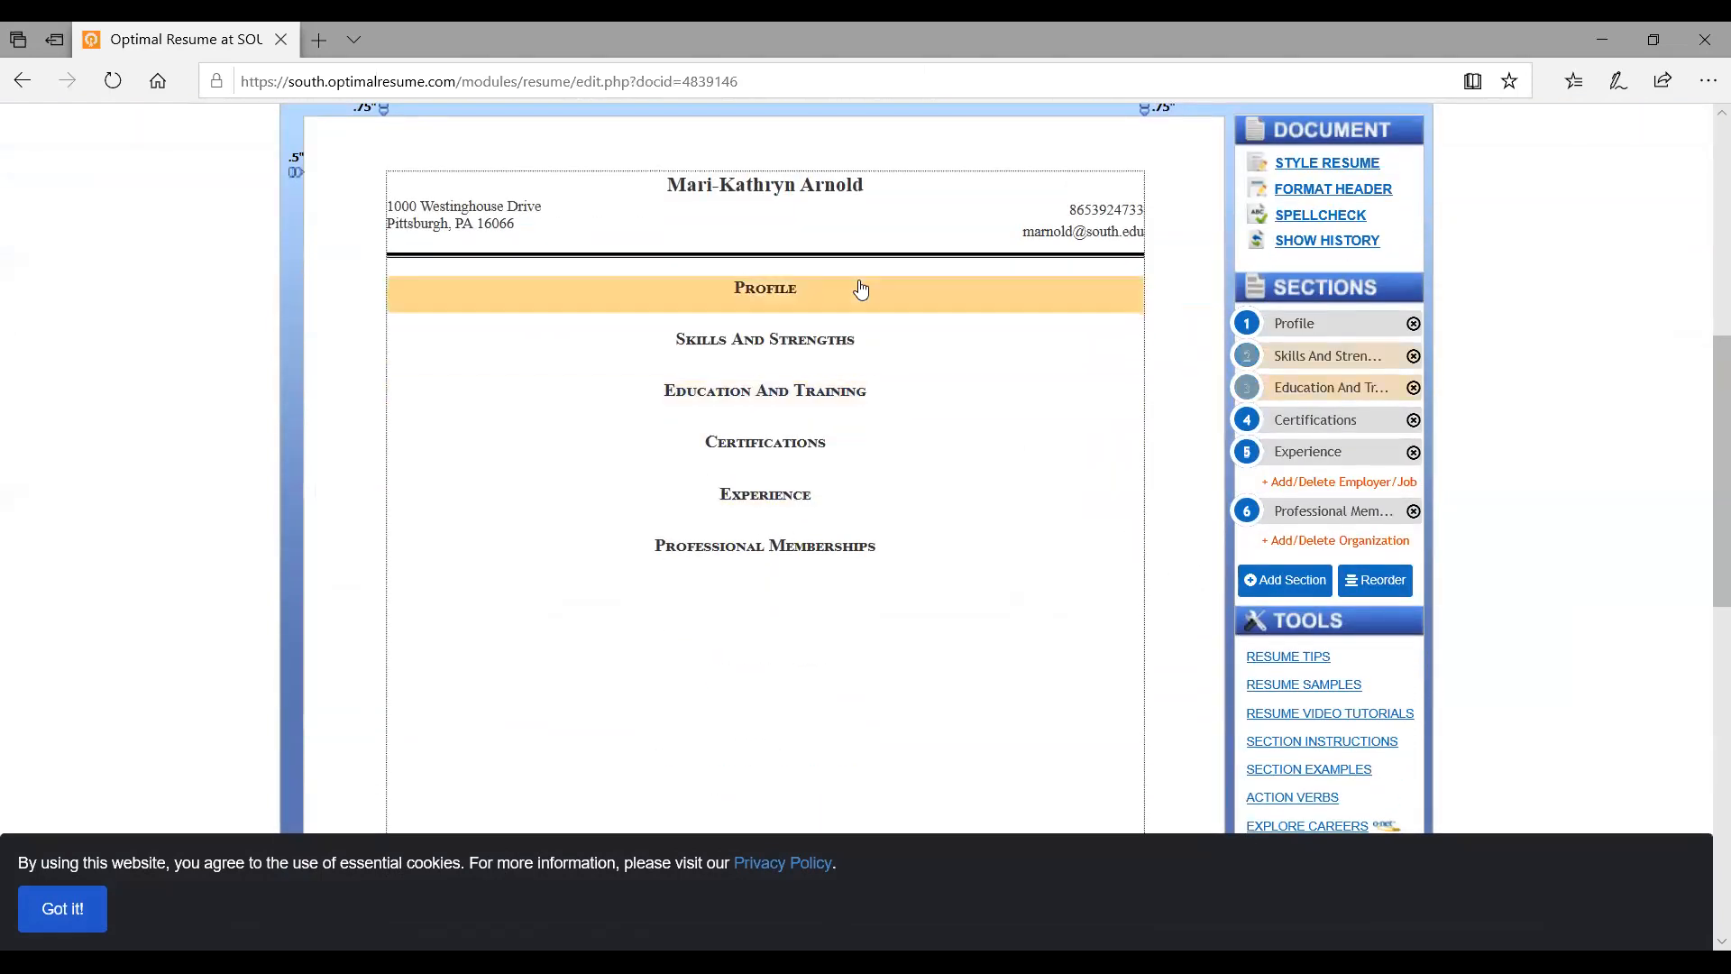
pyautogui.click(789, 311)
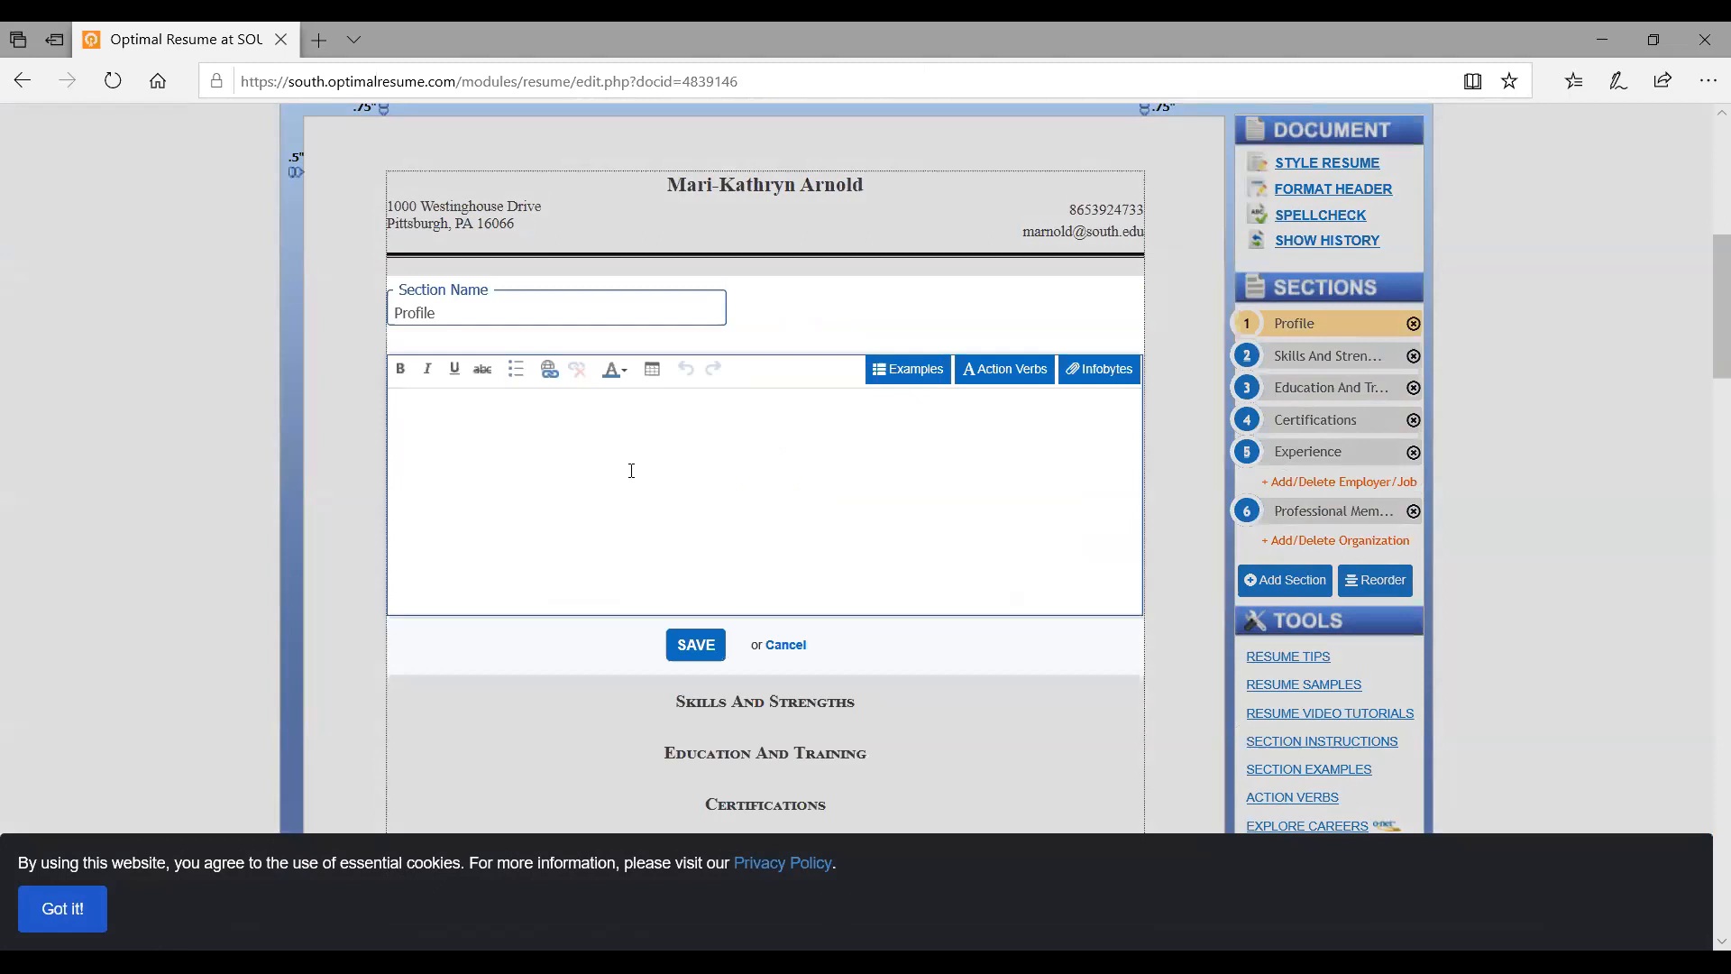
pyautogui.click(696, 646)
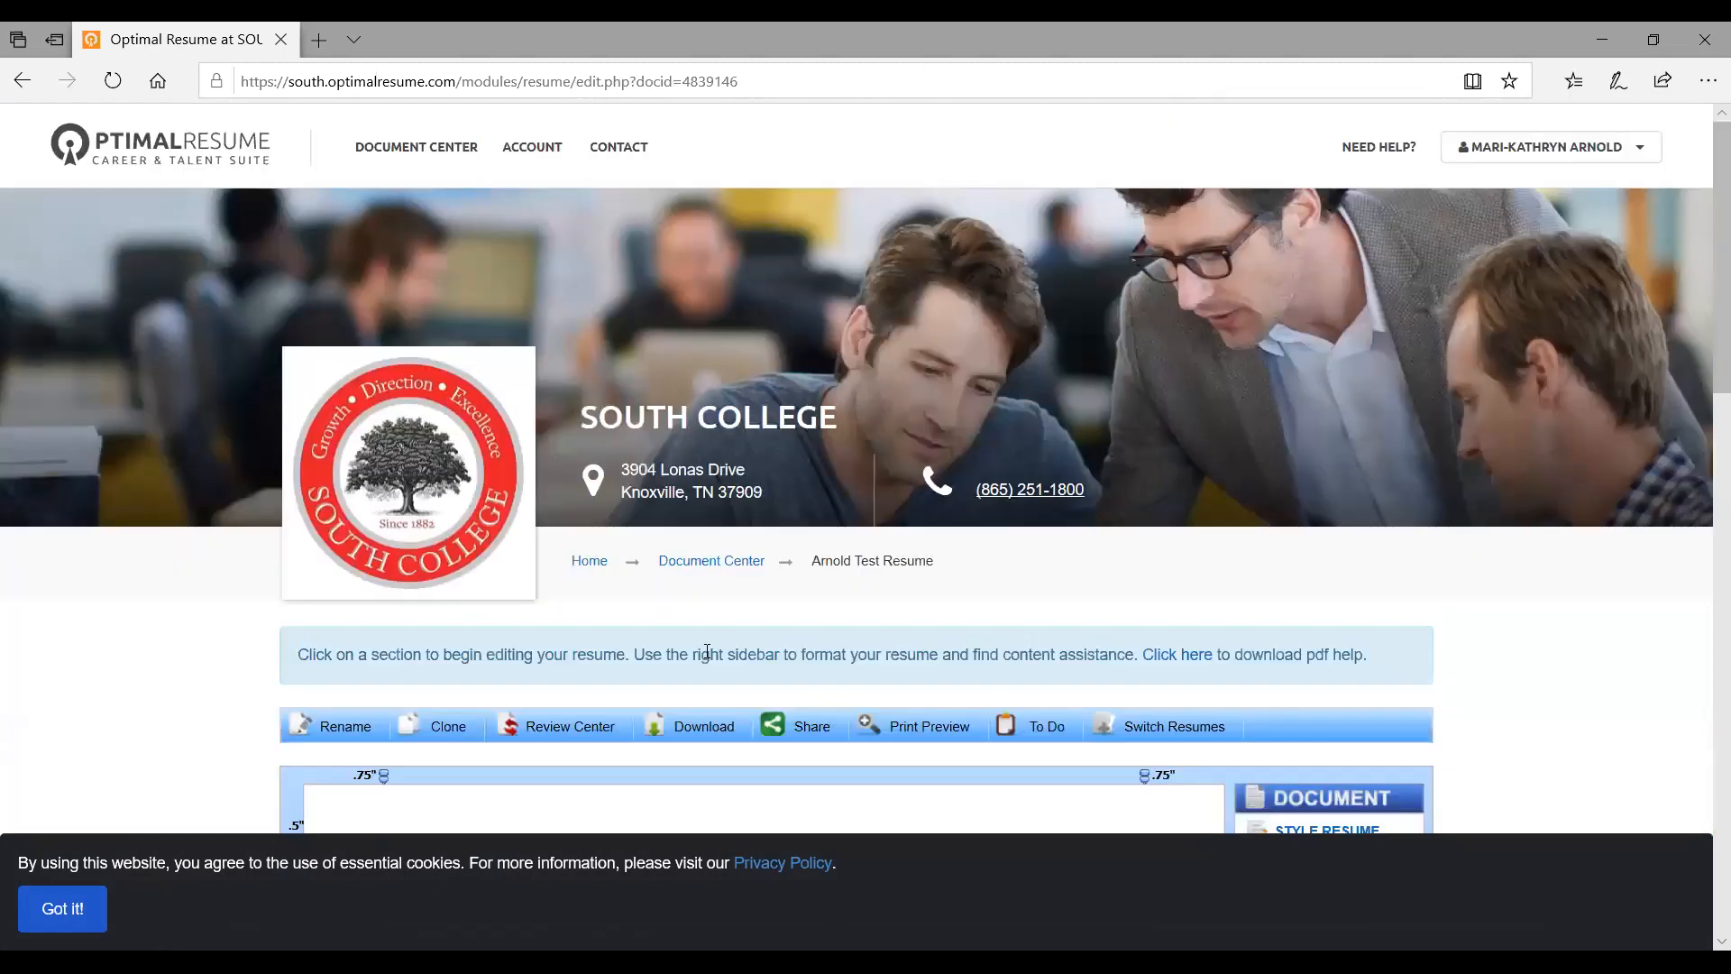
# Return to the Document Center and view its Resumes, Letters and Interviews panels
pyautogui.scroll(-1, 707, 651)
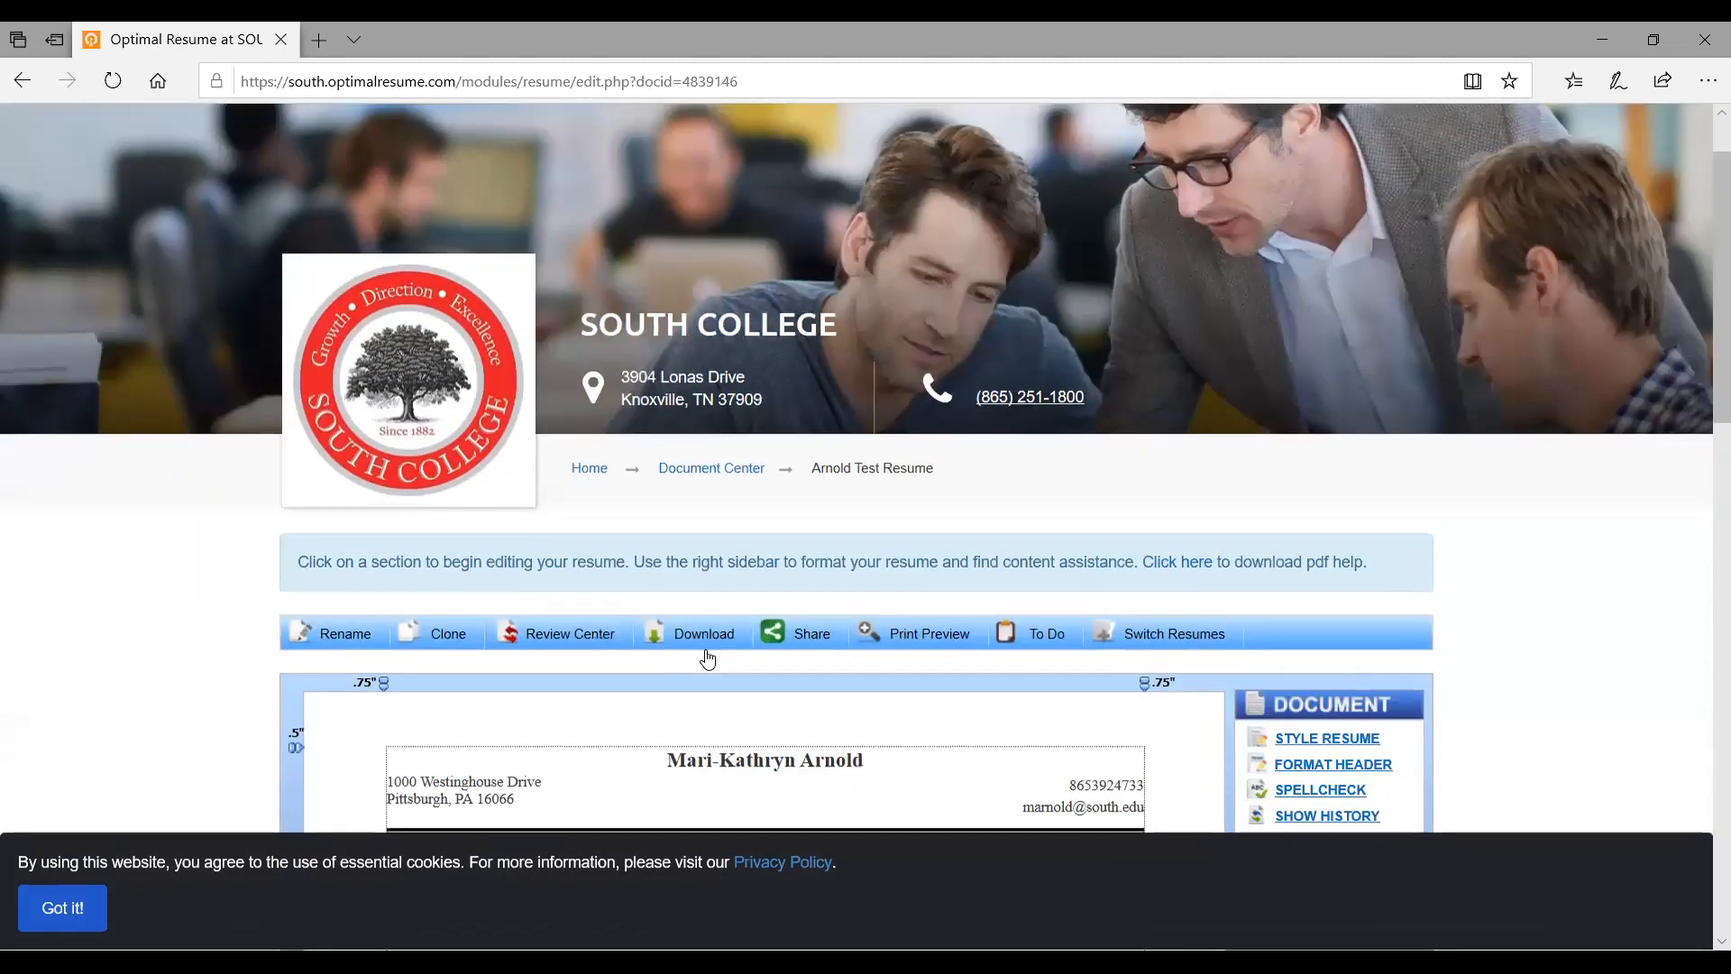
pyautogui.click(745, 475)
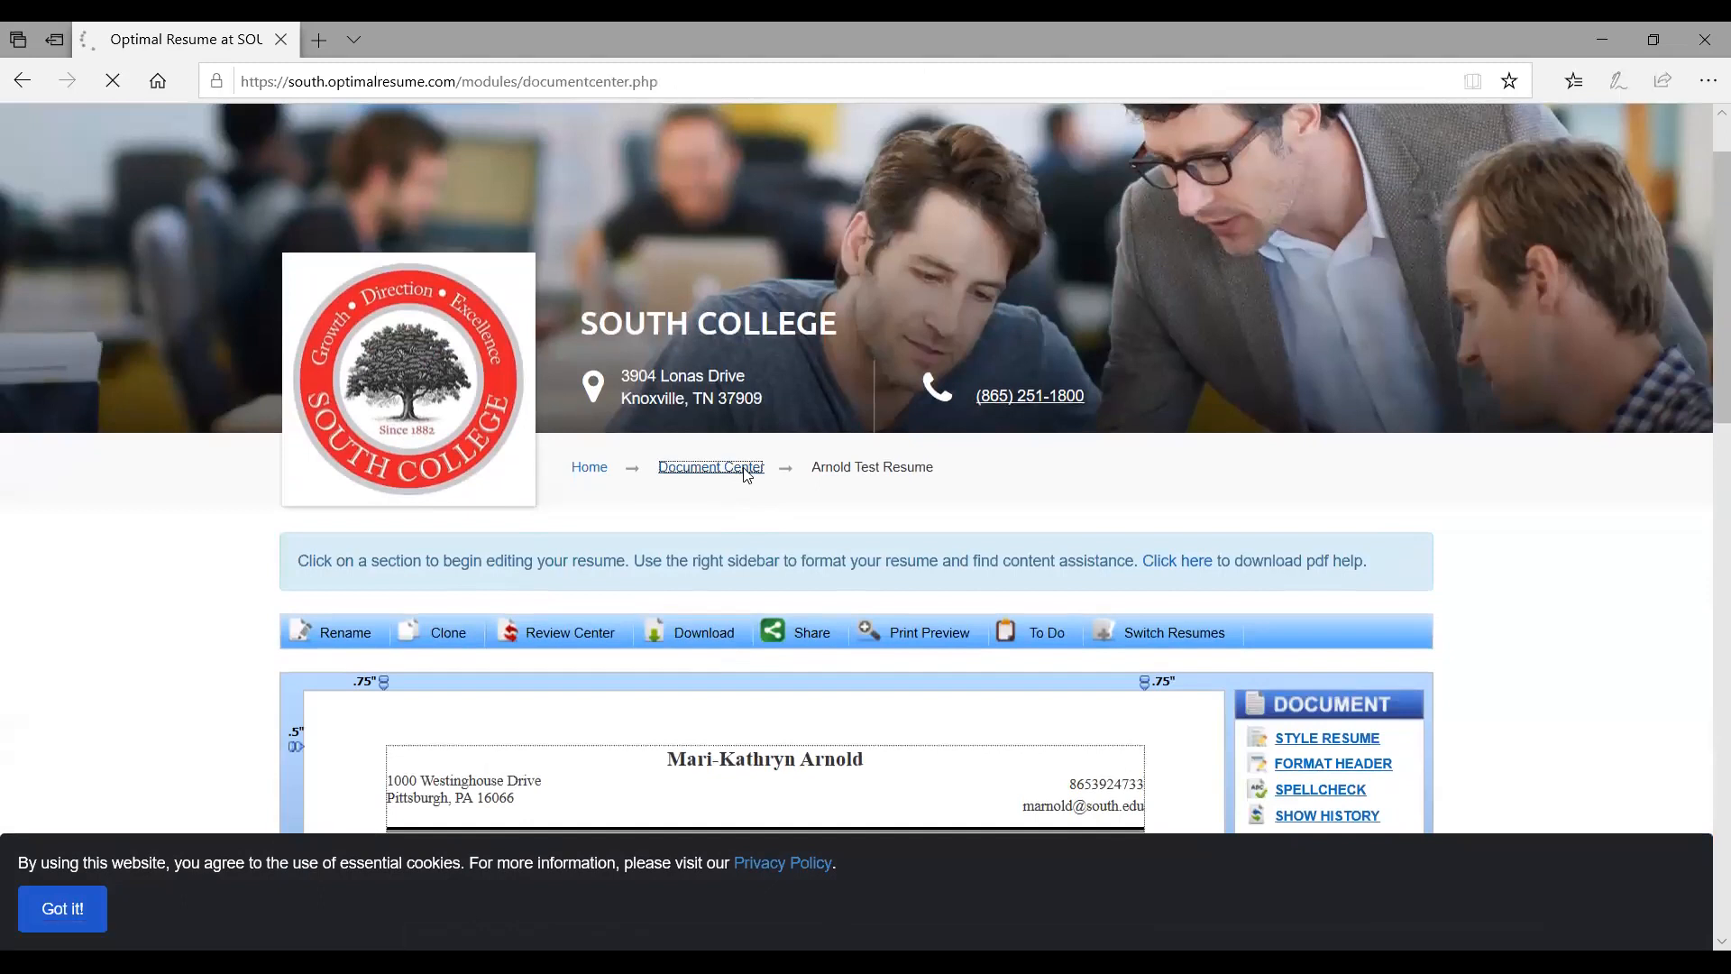
pyautogui.scroll(-4, 745, 468)
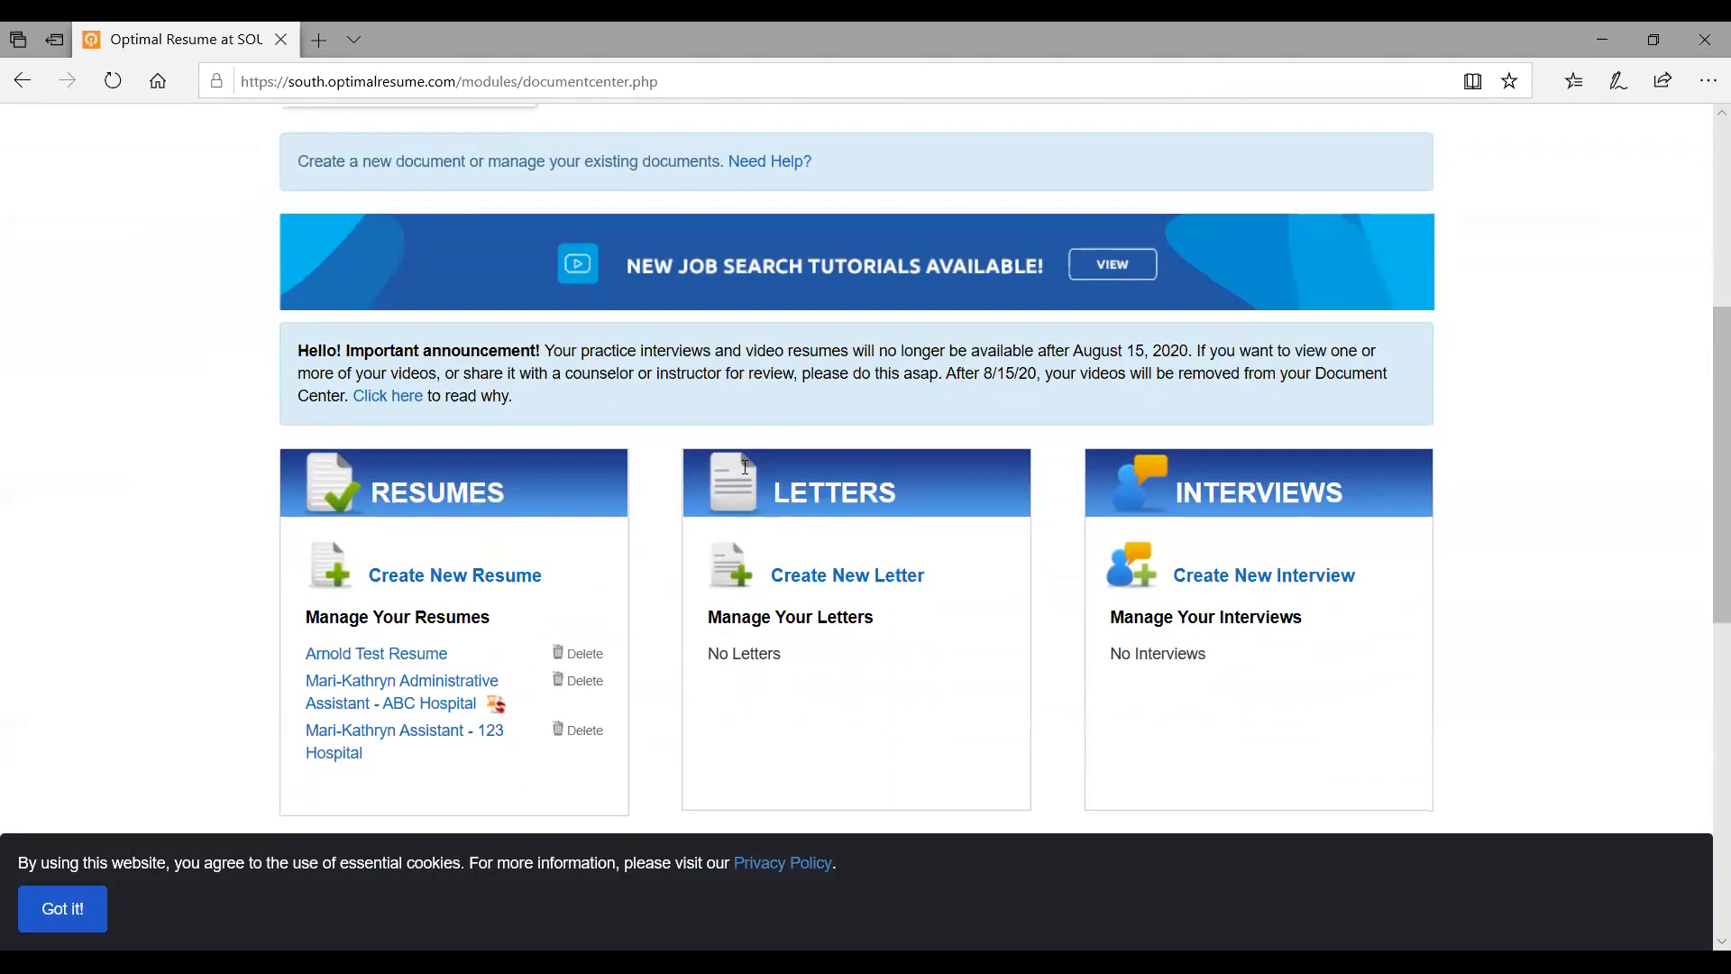
pyautogui.scroll(-3, 745, 467)
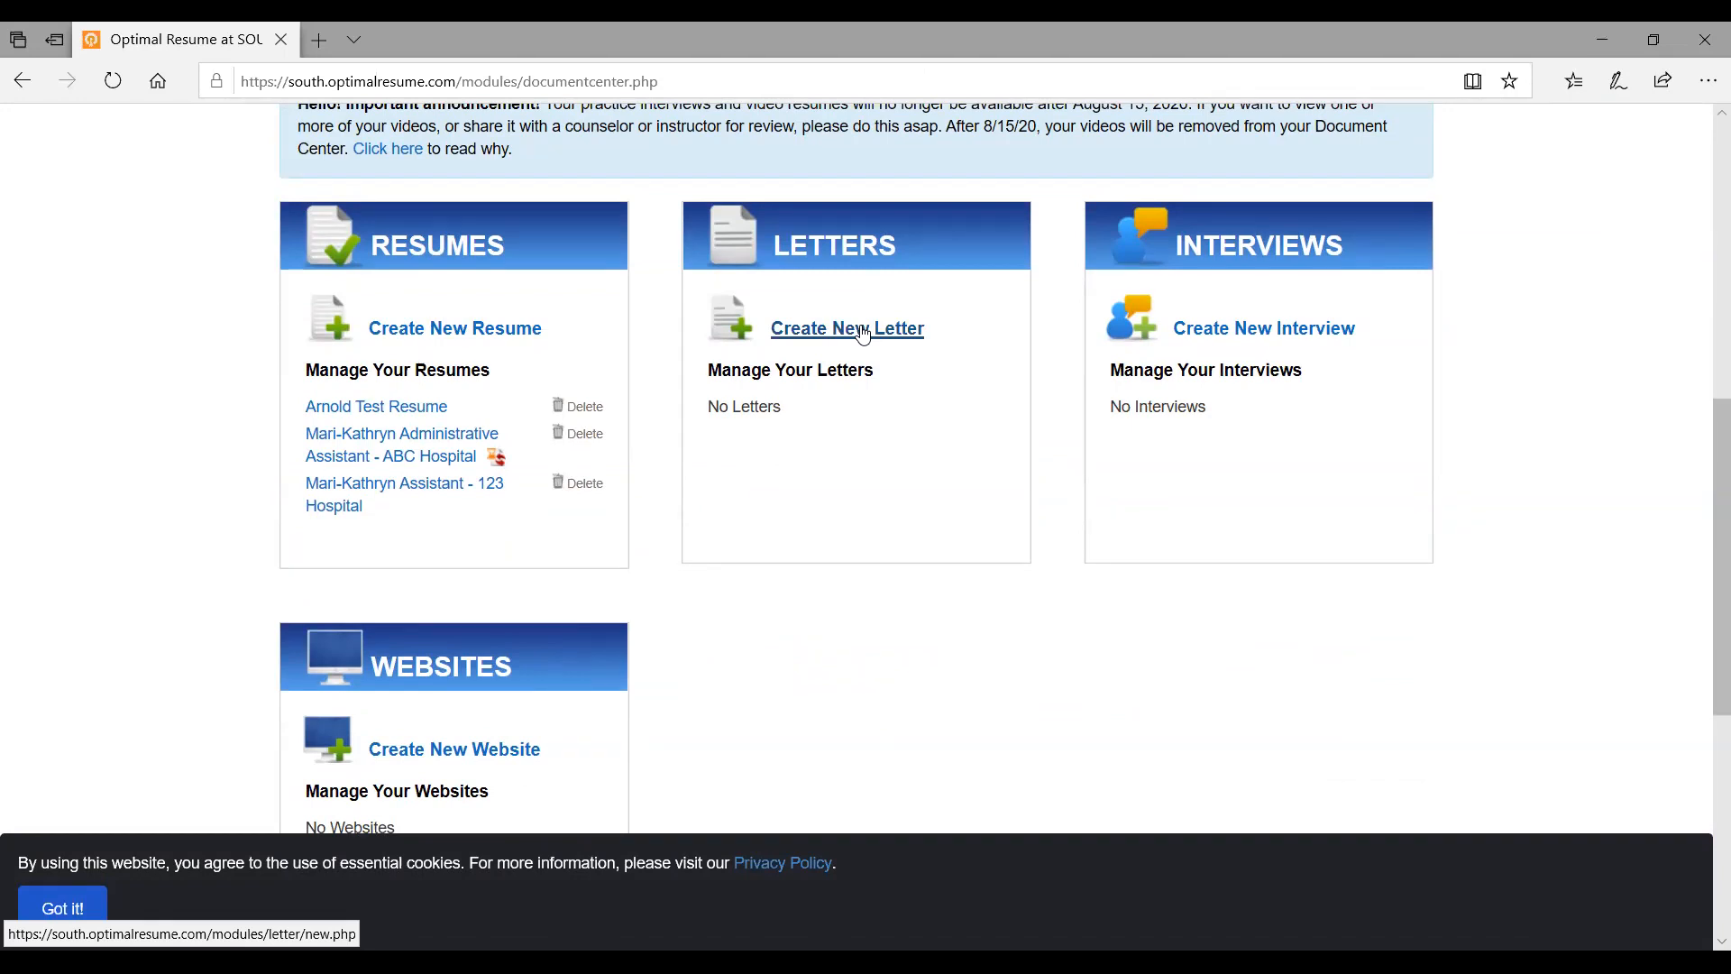
# Create a new letter named with the student's name plus 'Cover Letter'
pyautogui.click(863, 331)
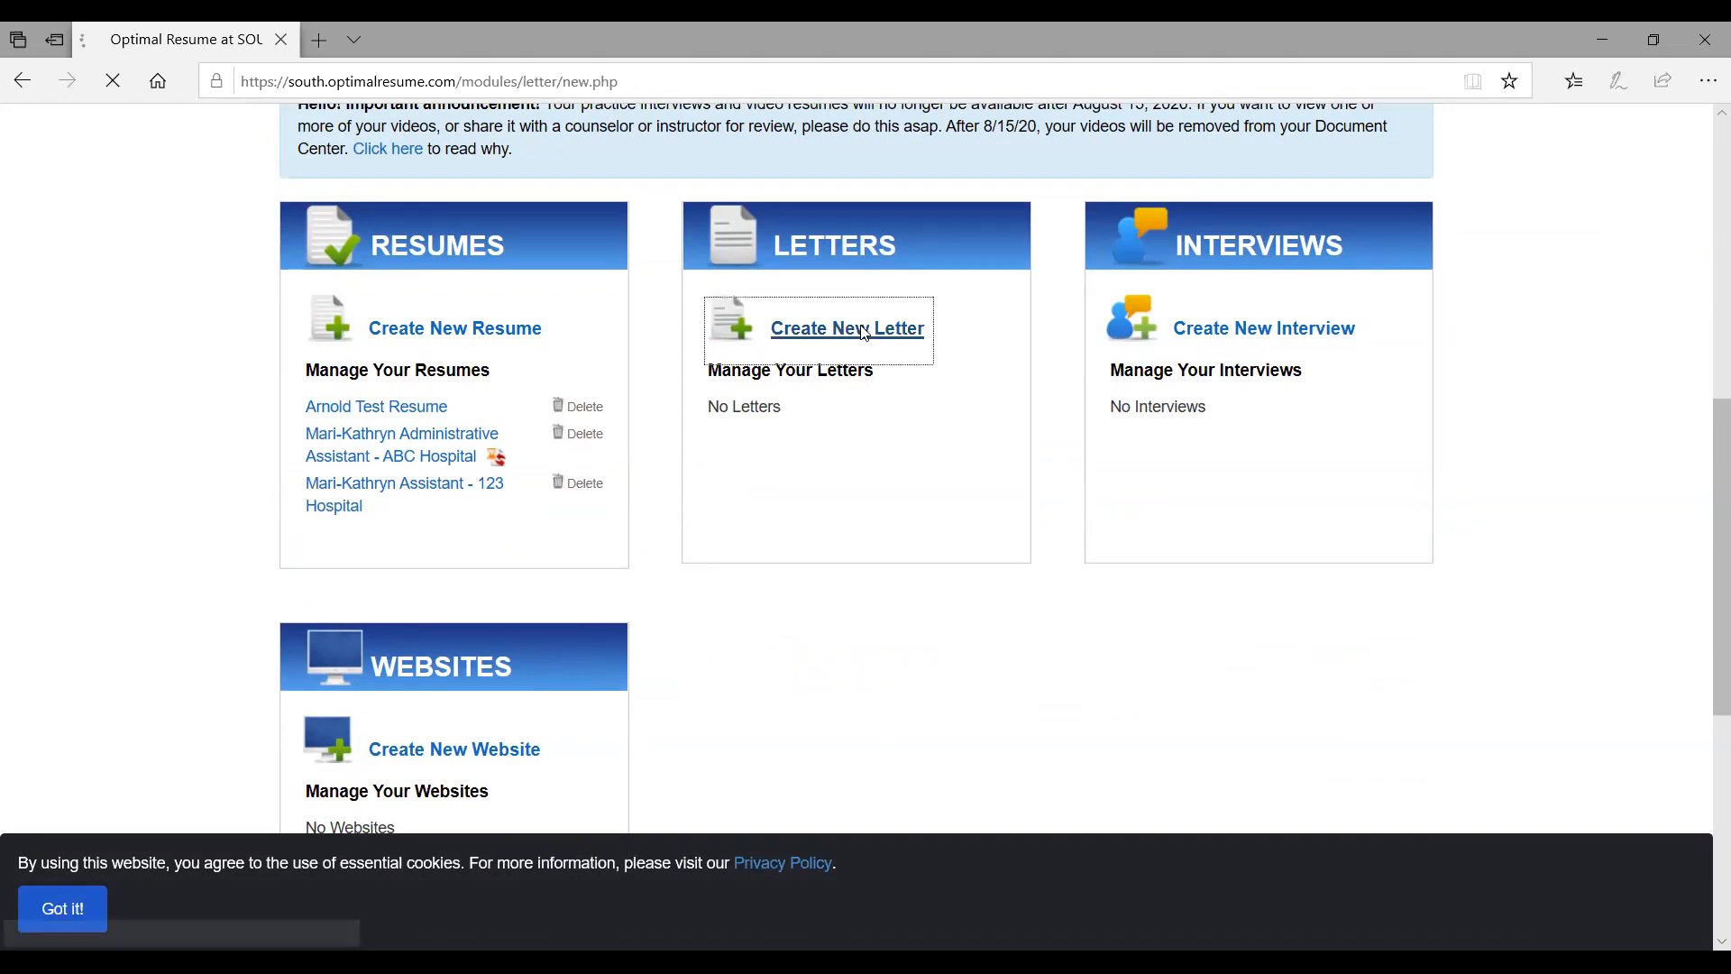
pyautogui.scroll(-3, 863, 333)
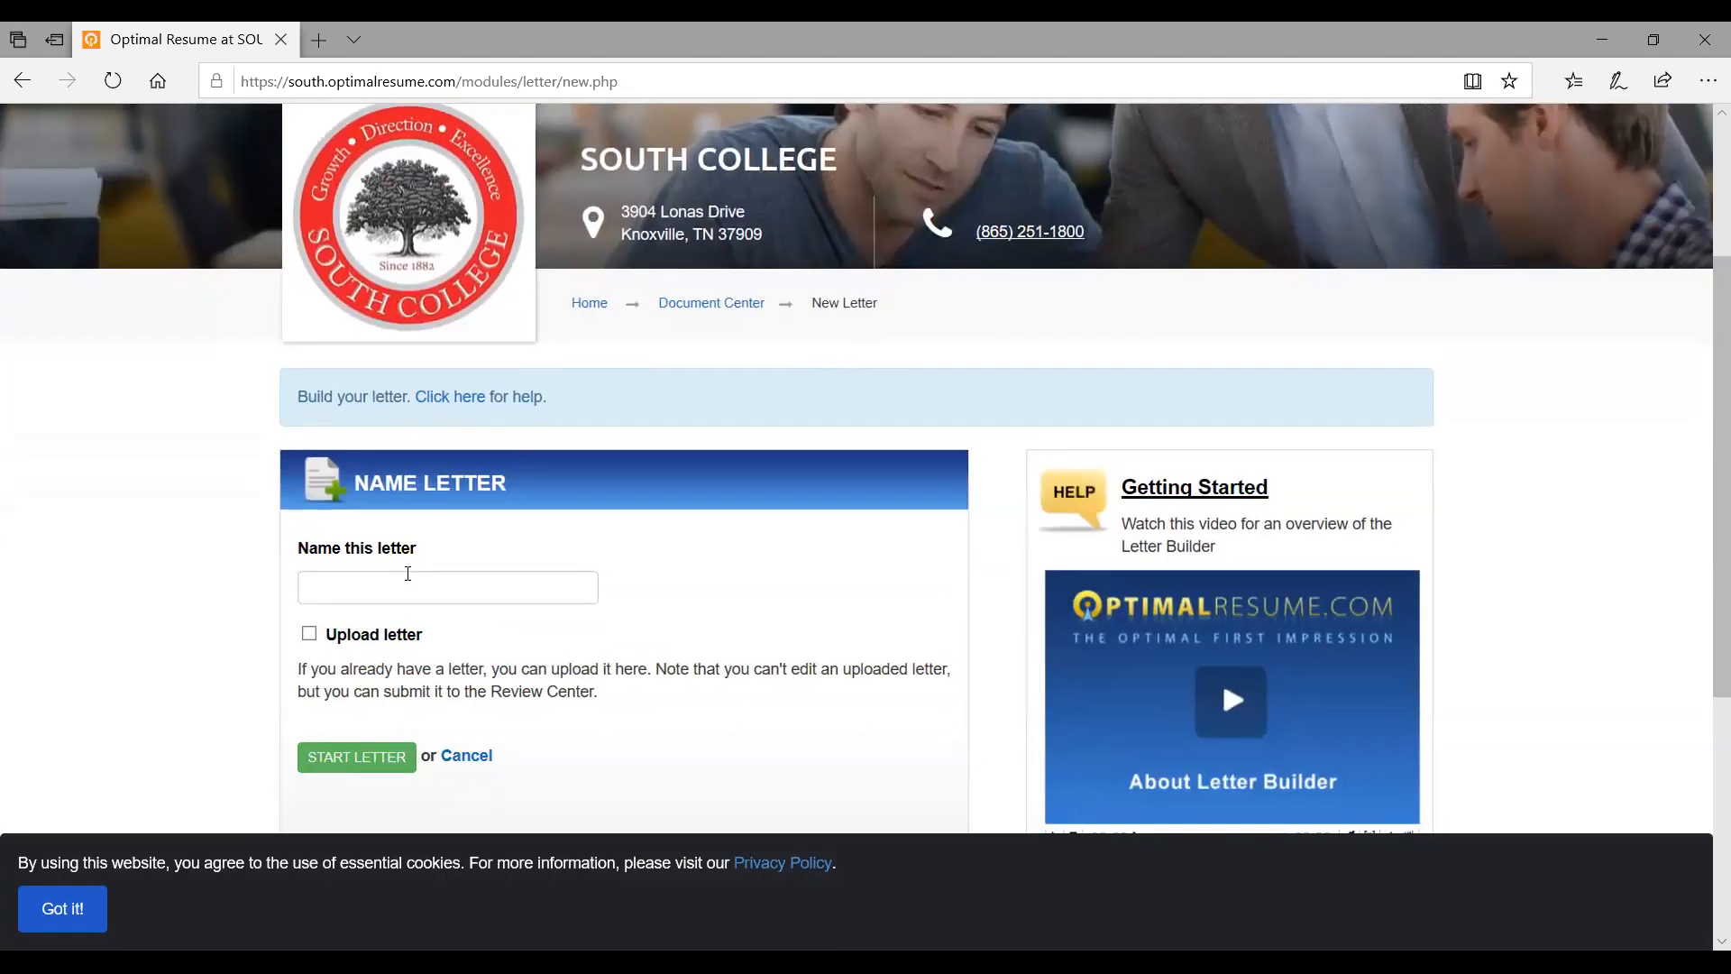
pyautogui.click(404, 581)
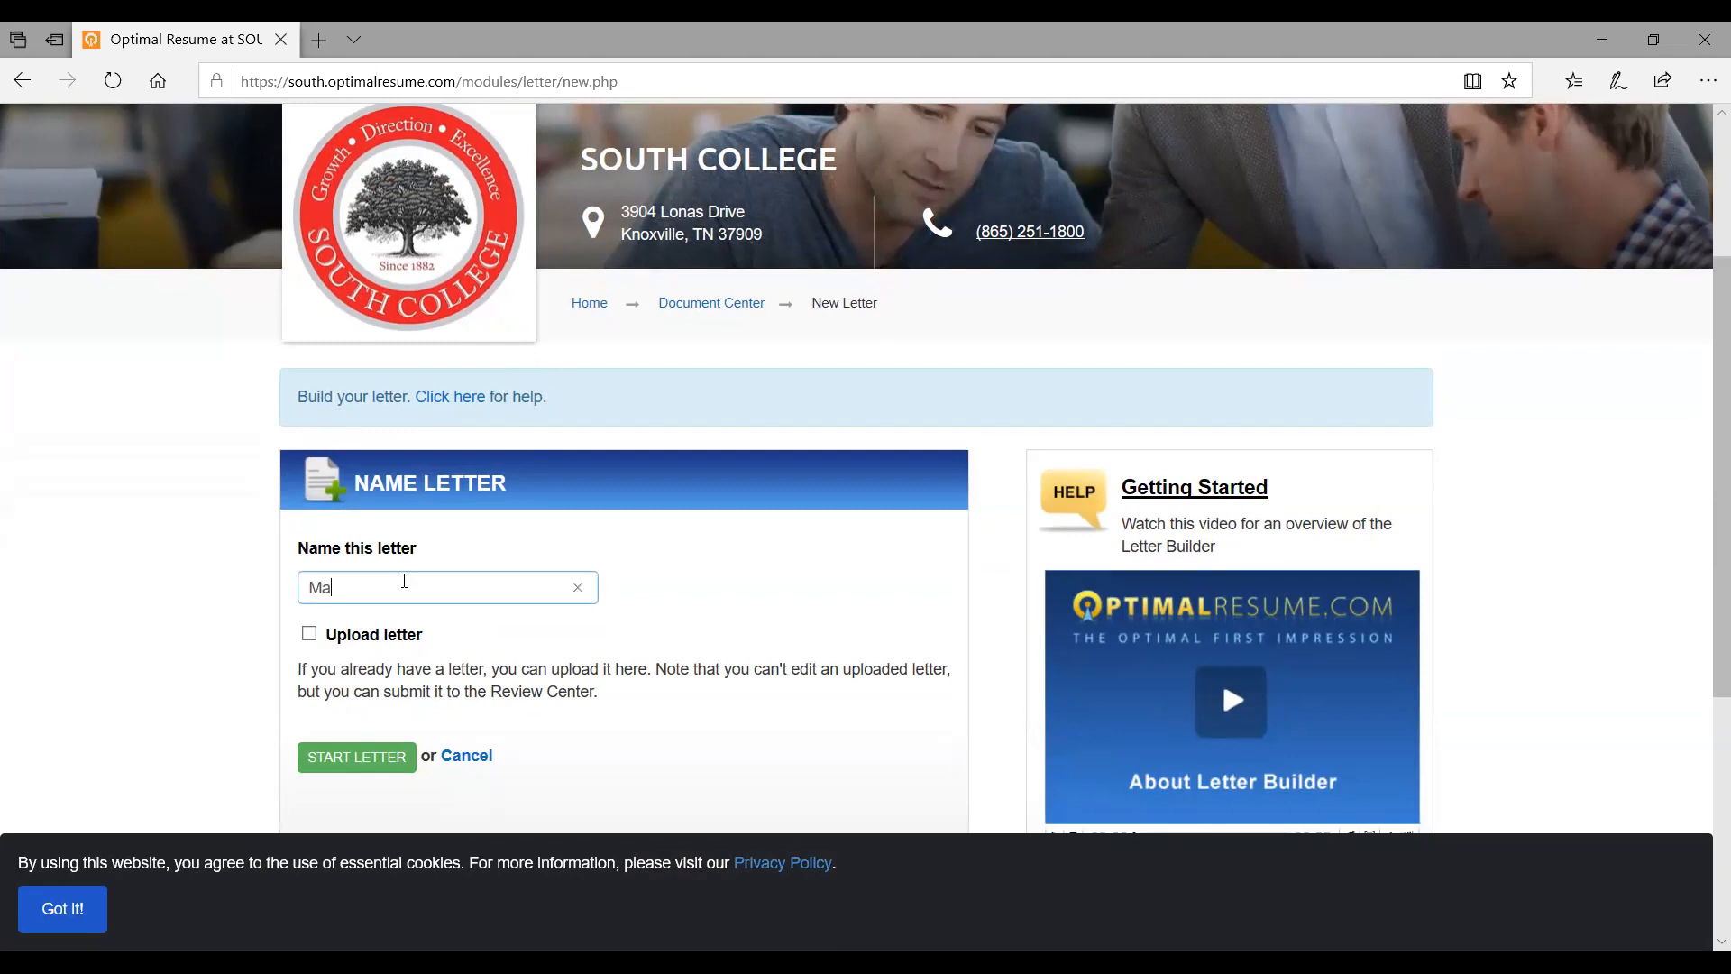
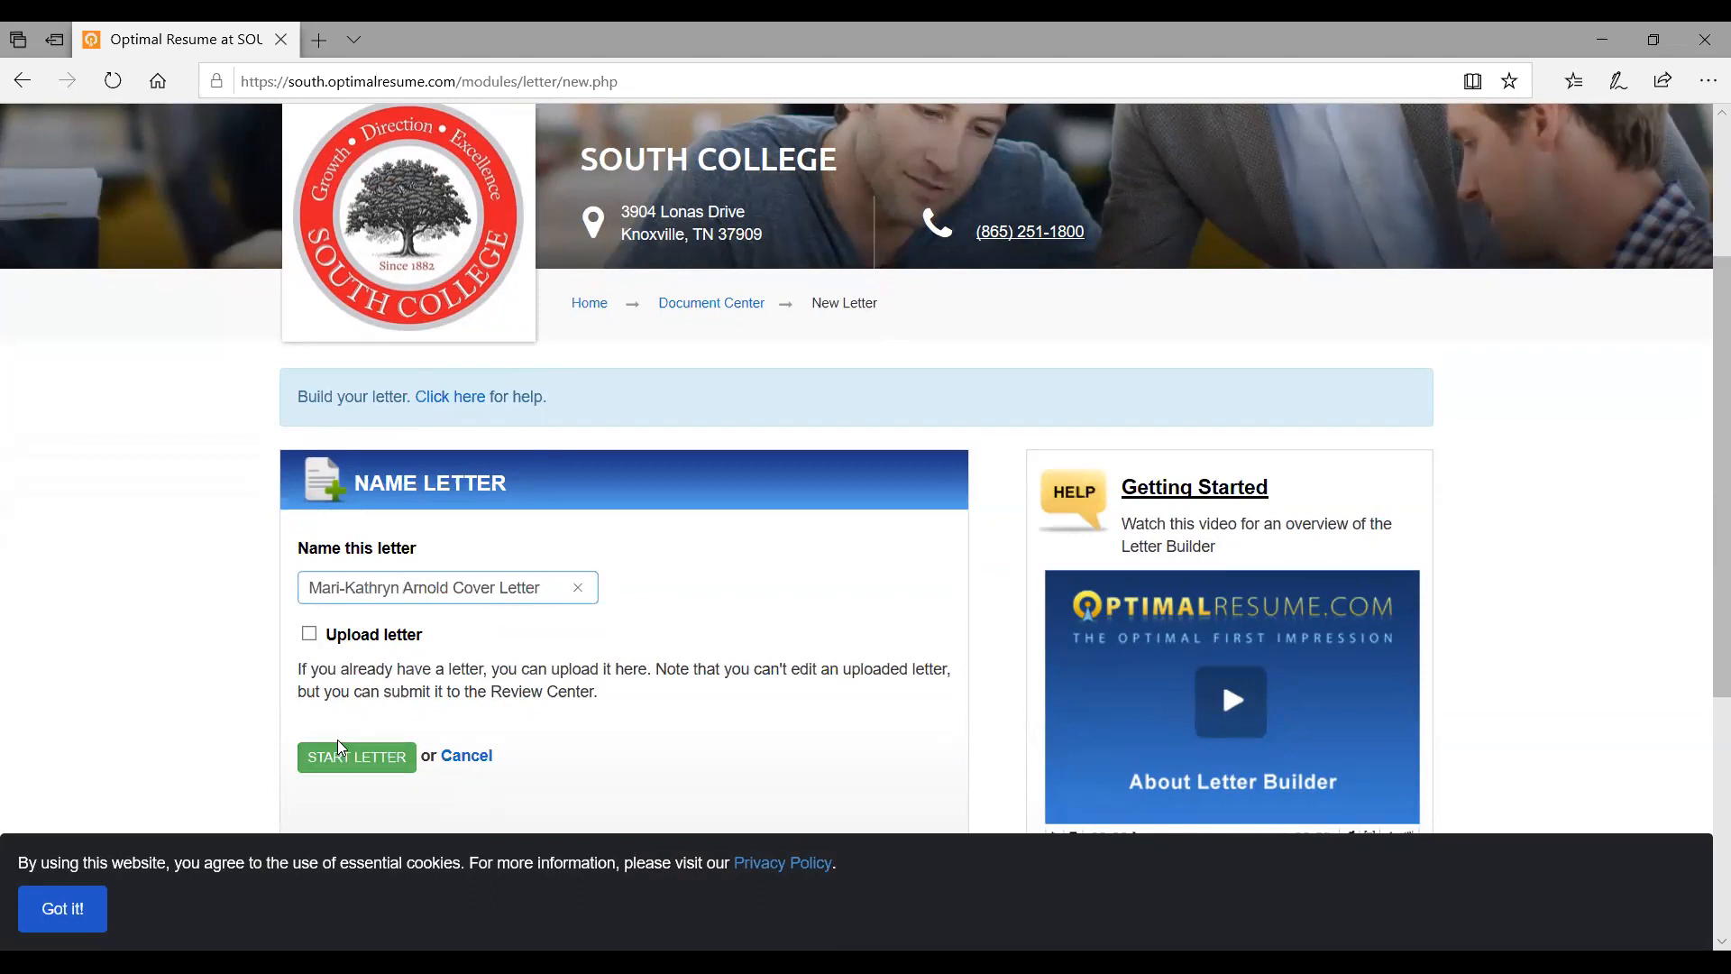
pyautogui.click(349, 759)
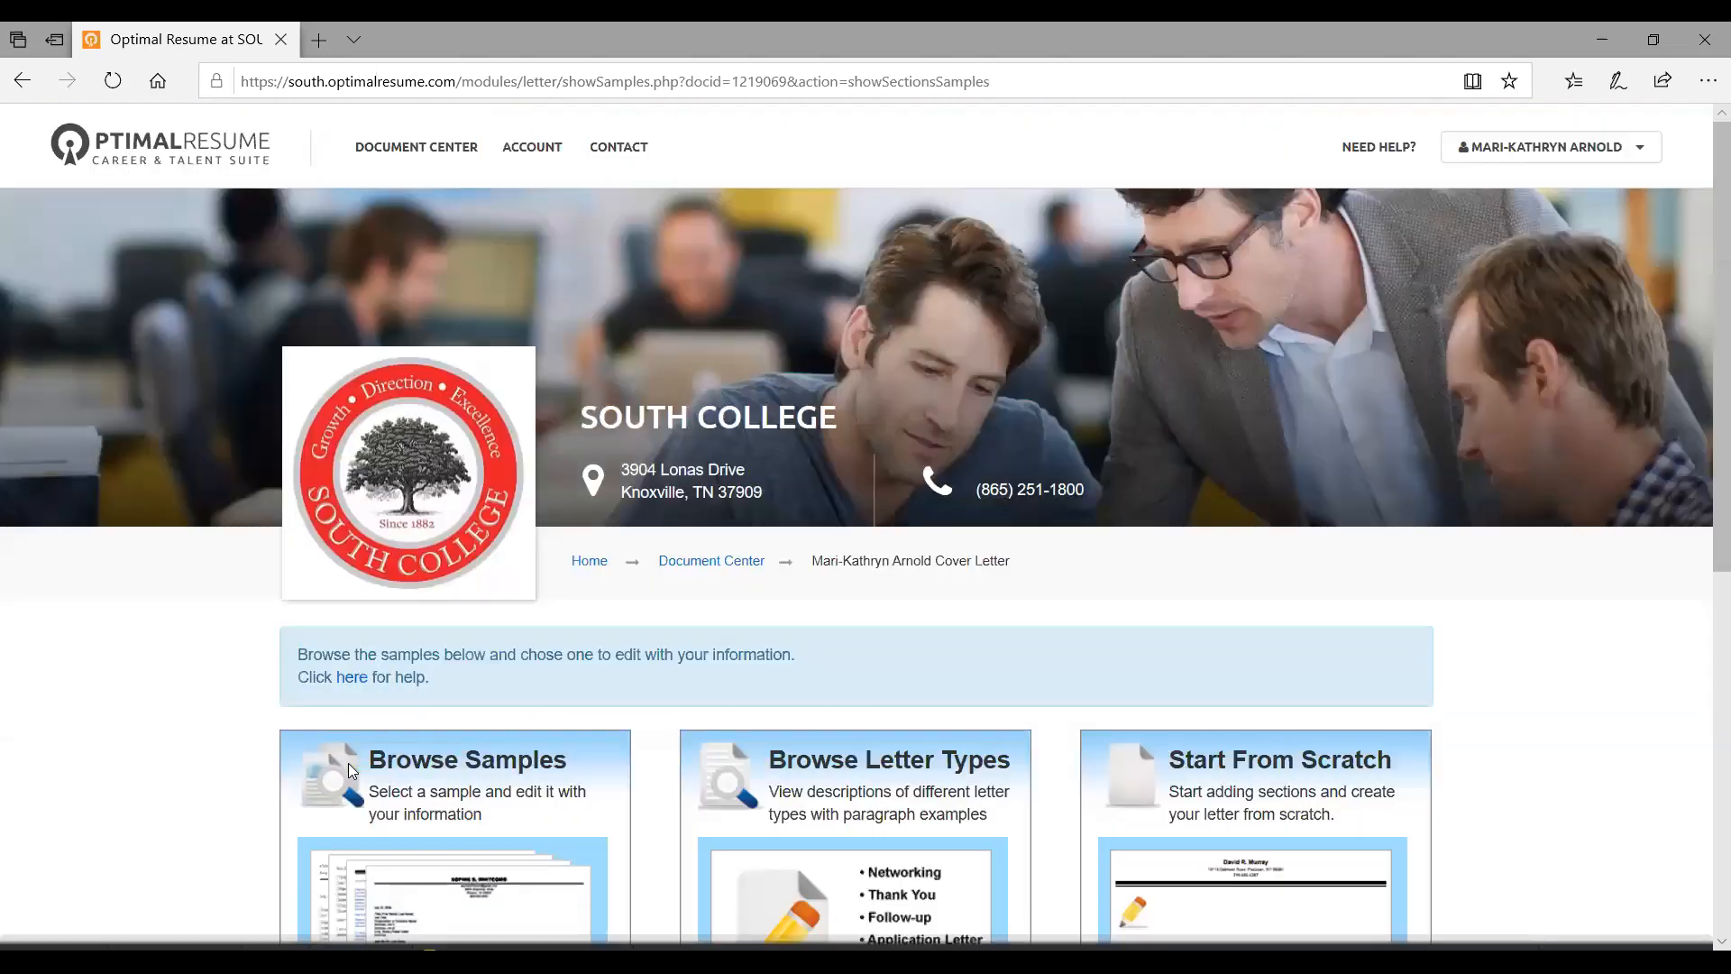
# Browse letter samples filtered to Entry-level Cover Notes and preview Cover Notes - EL 1
pyautogui.scroll(-3, 351, 771)
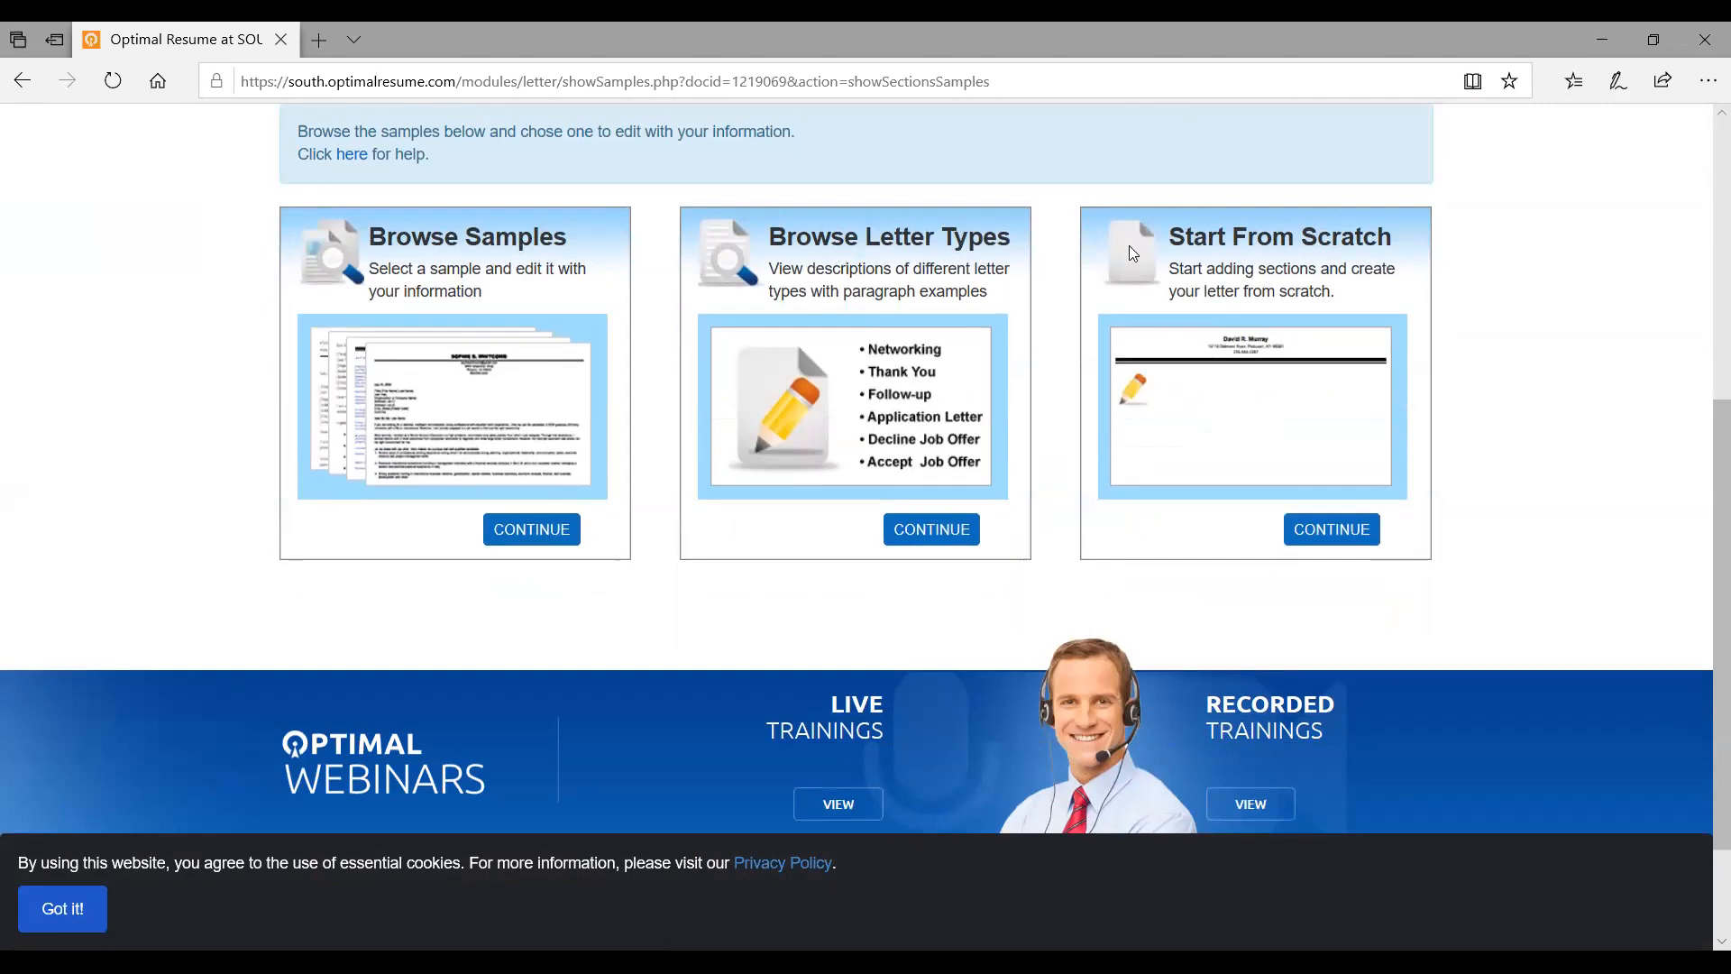
pyautogui.click(520, 539)
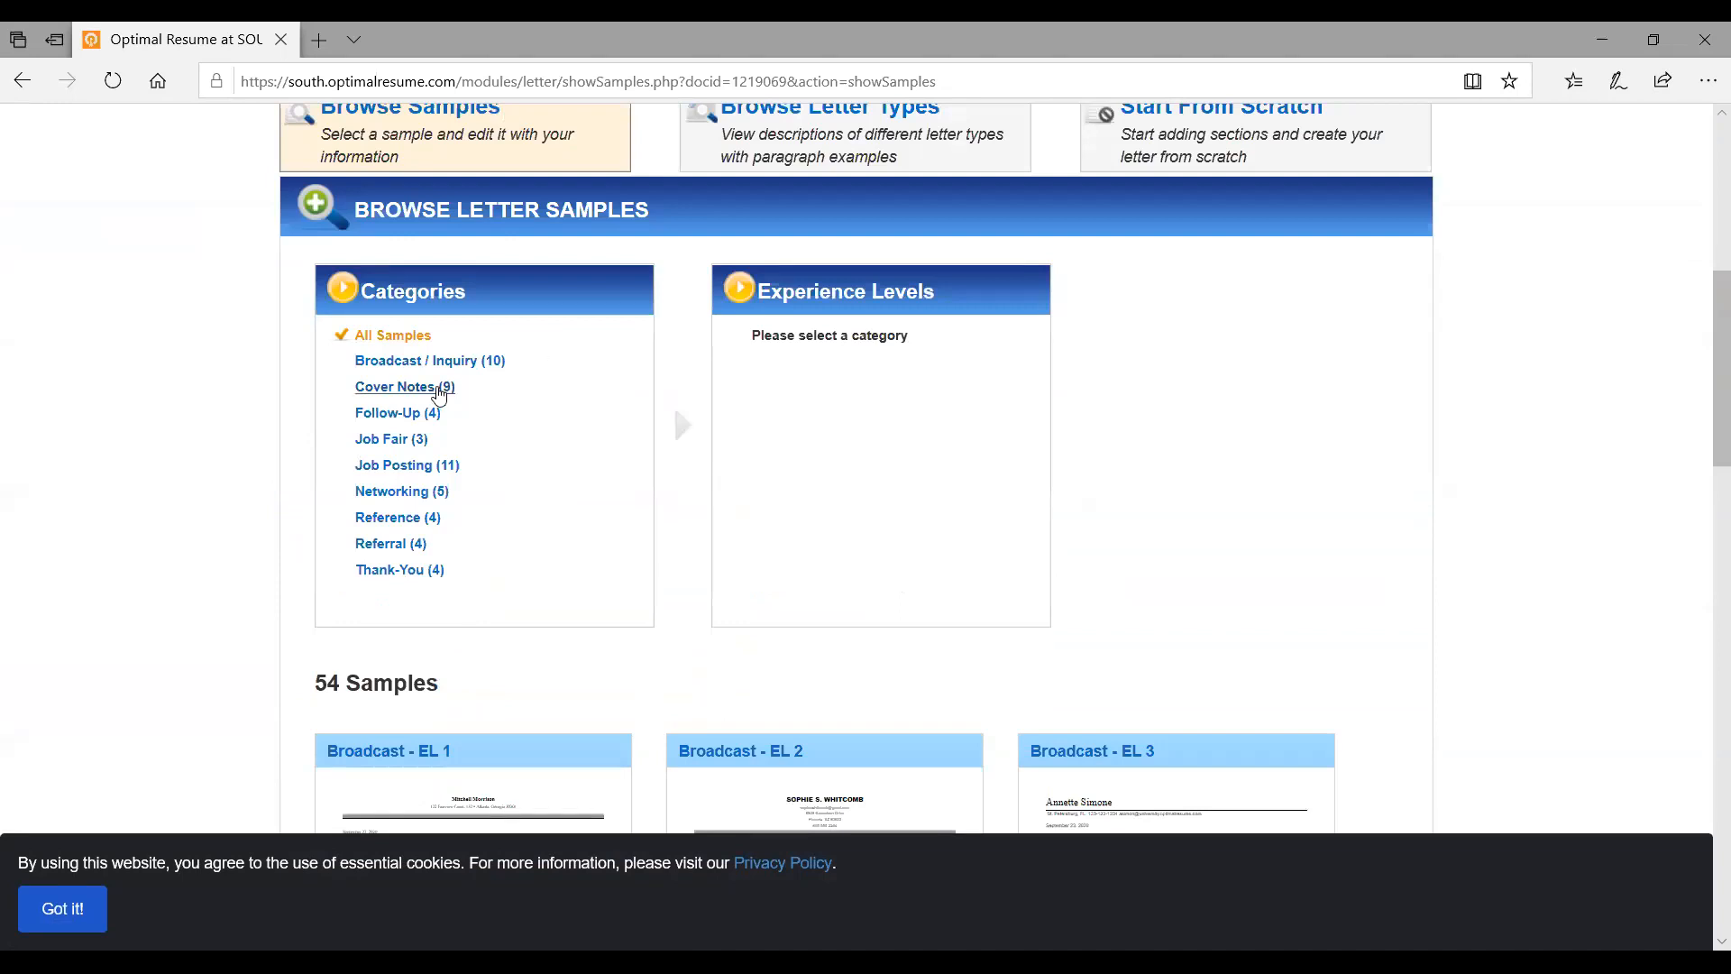
pyautogui.click(438, 389)
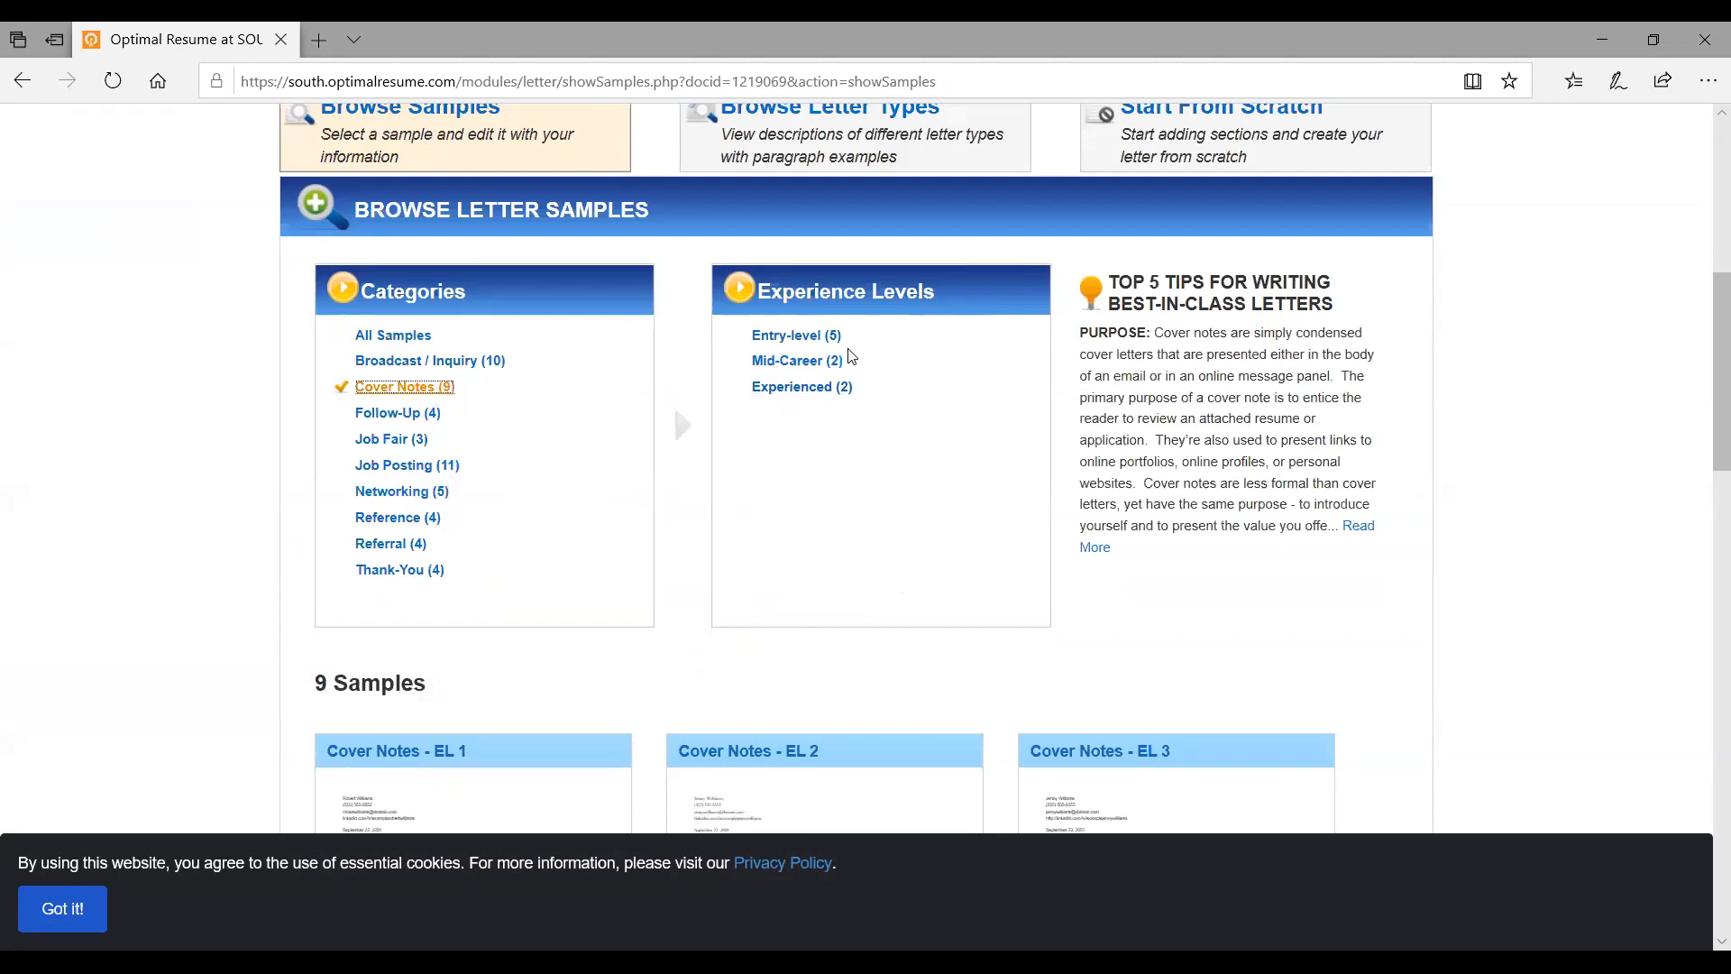
pyautogui.click(816, 336)
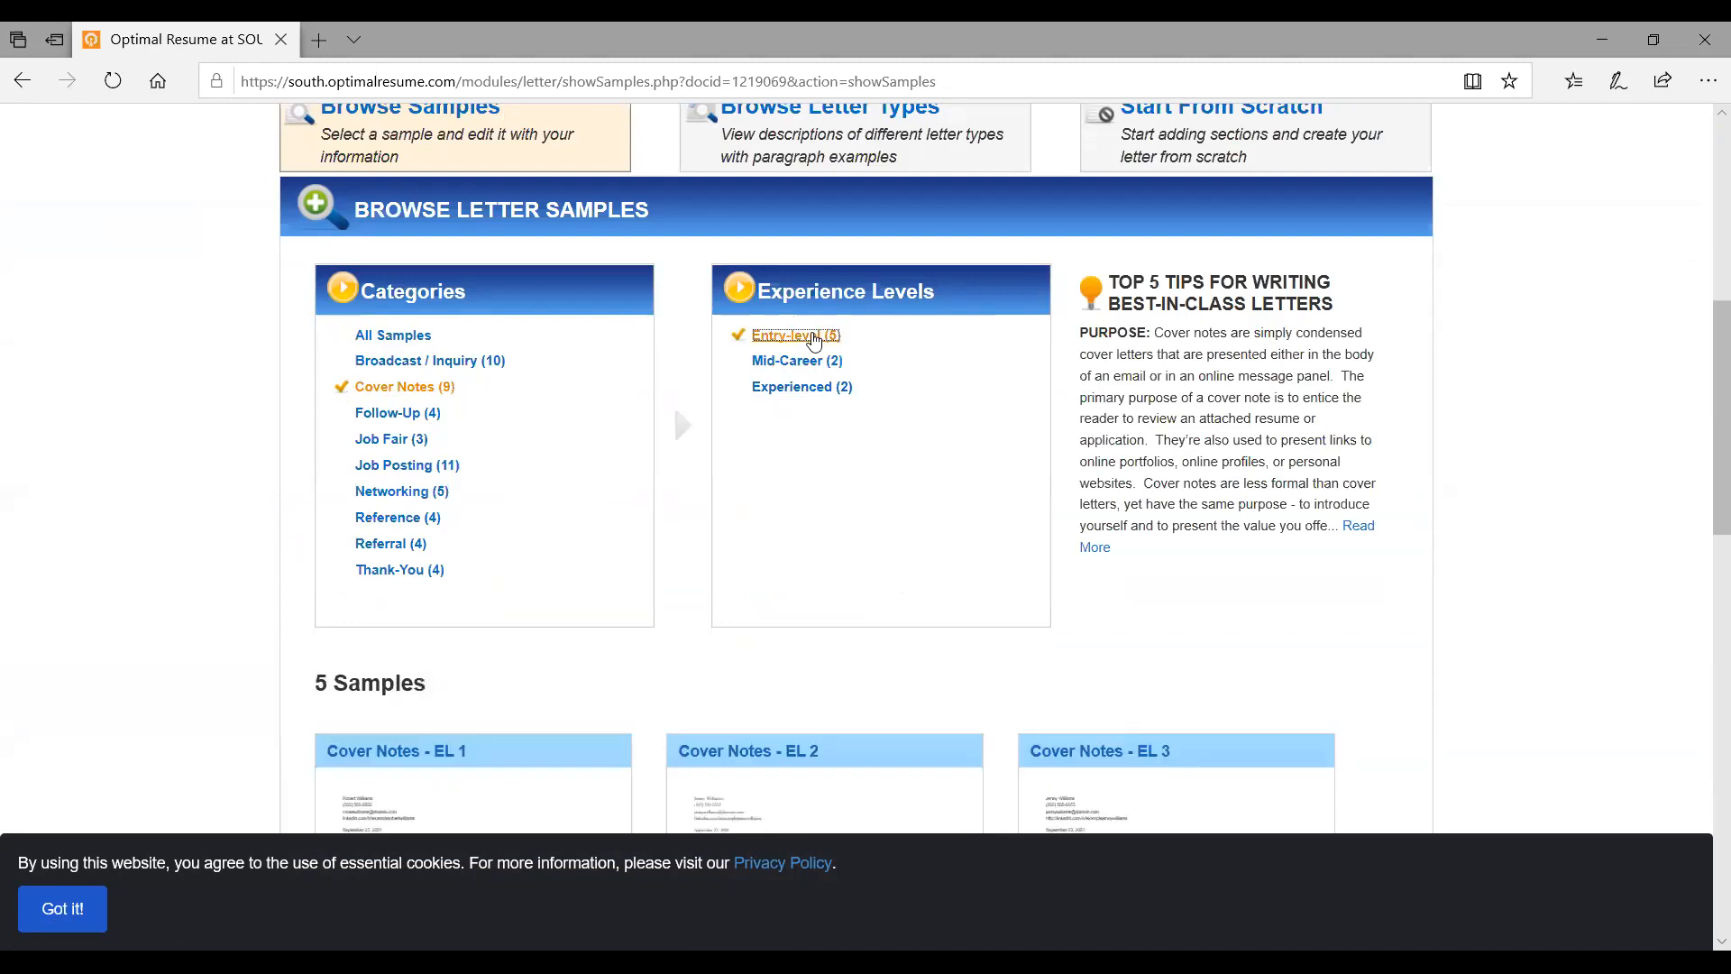
pyautogui.scroll(-3, 814, 338)
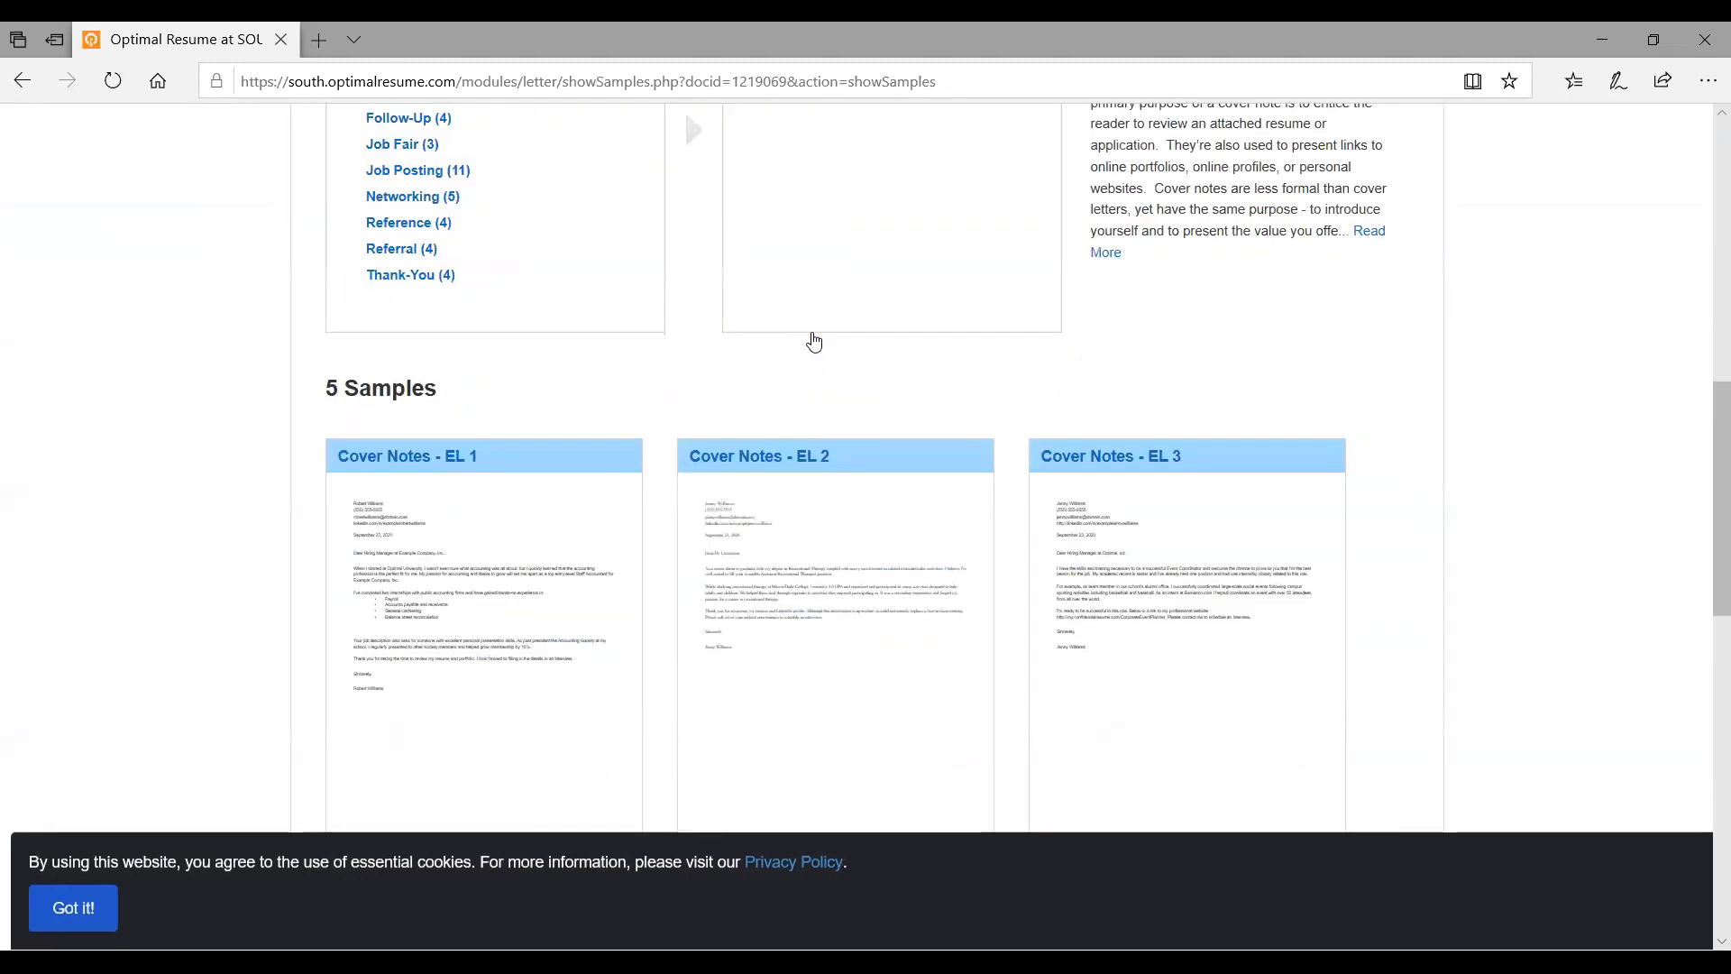
pyautogui.scroll(-3, 814, 341)
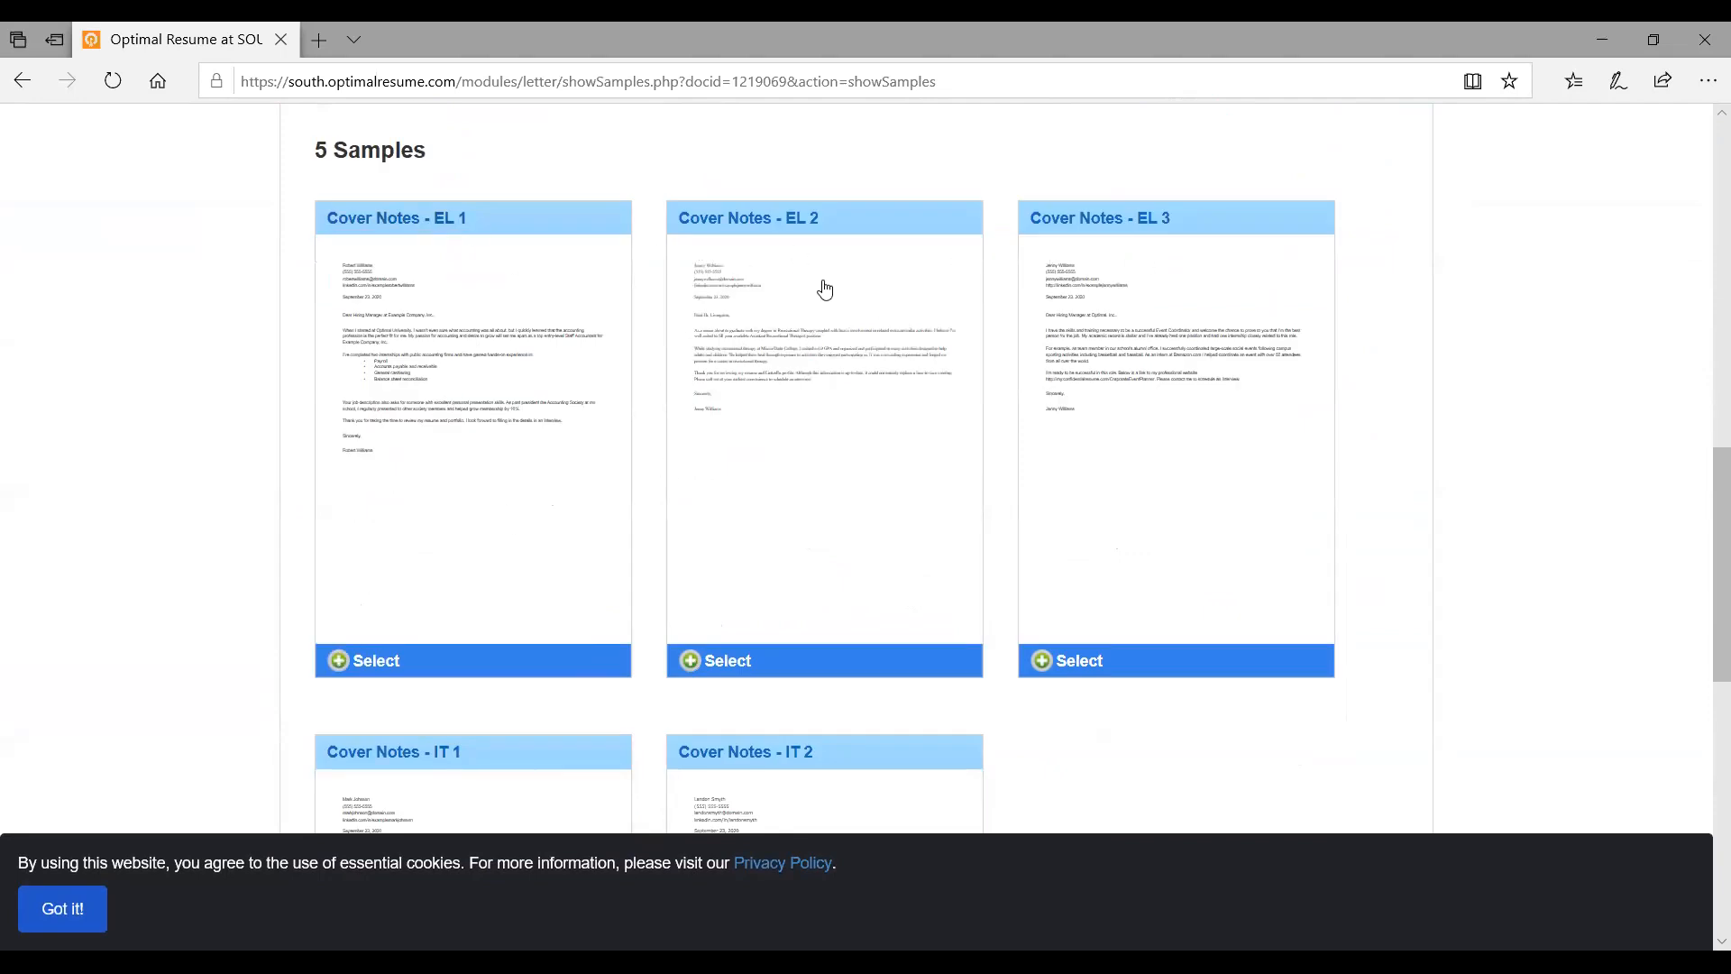
pyautogui.click(402, 221)
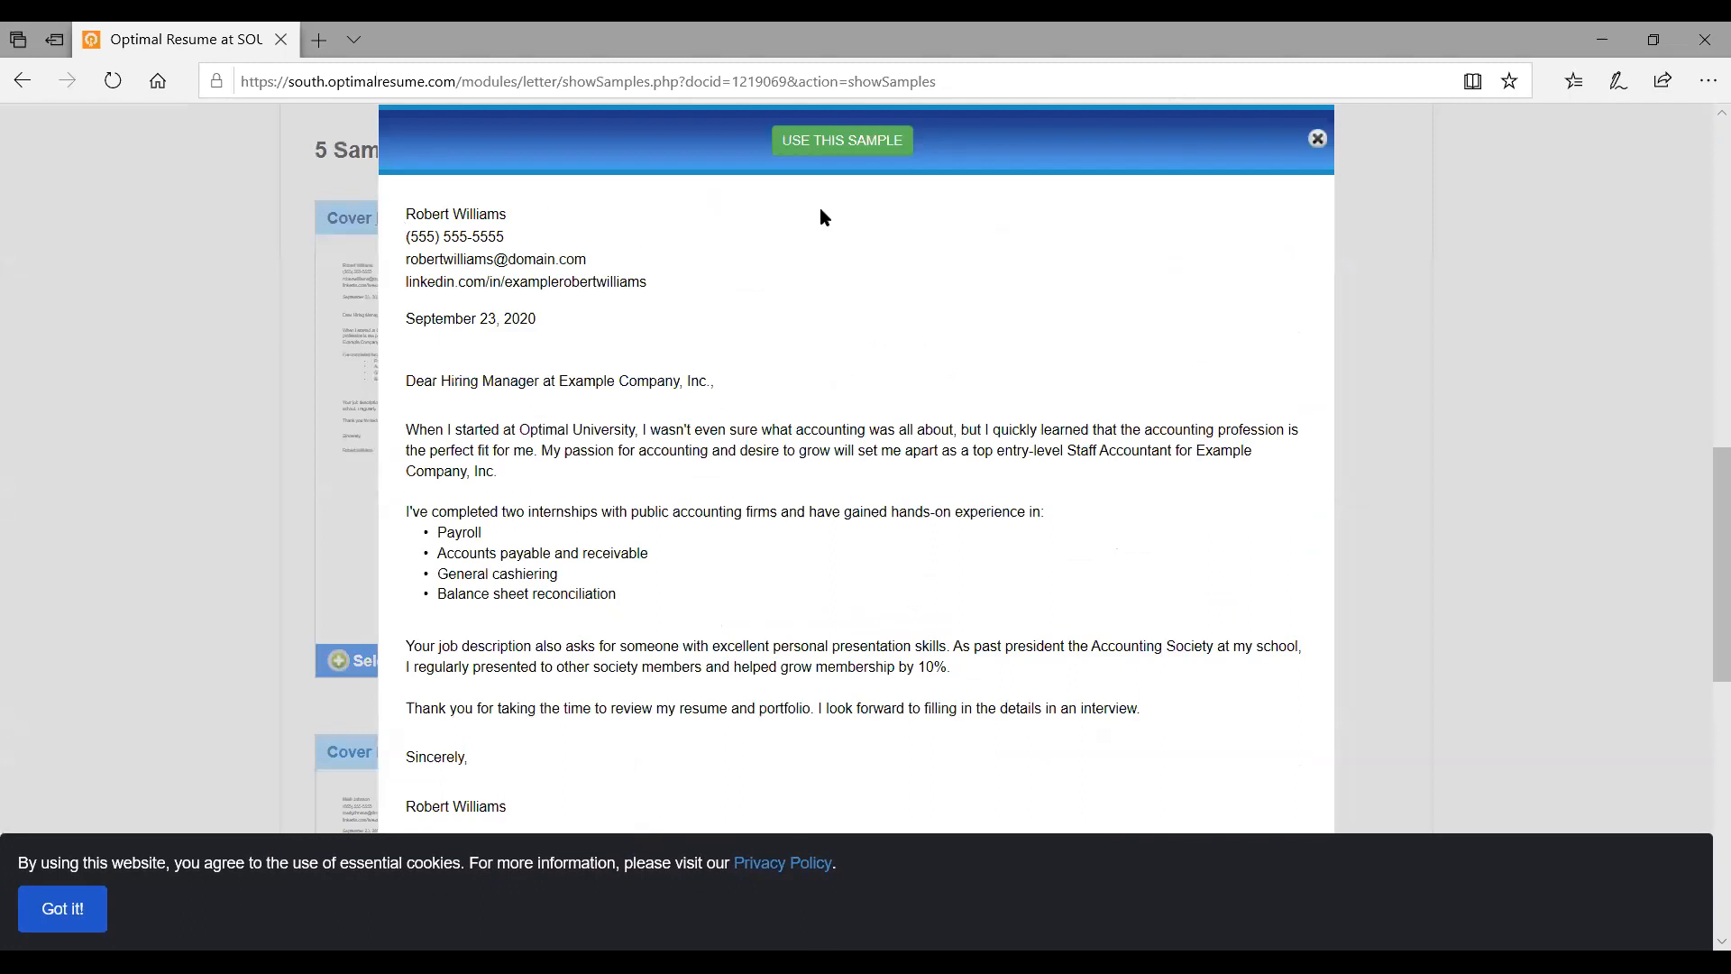
# Use the Cover Notes - EL 1 sample as the new cover letter
pyautogui.click(856, 146)
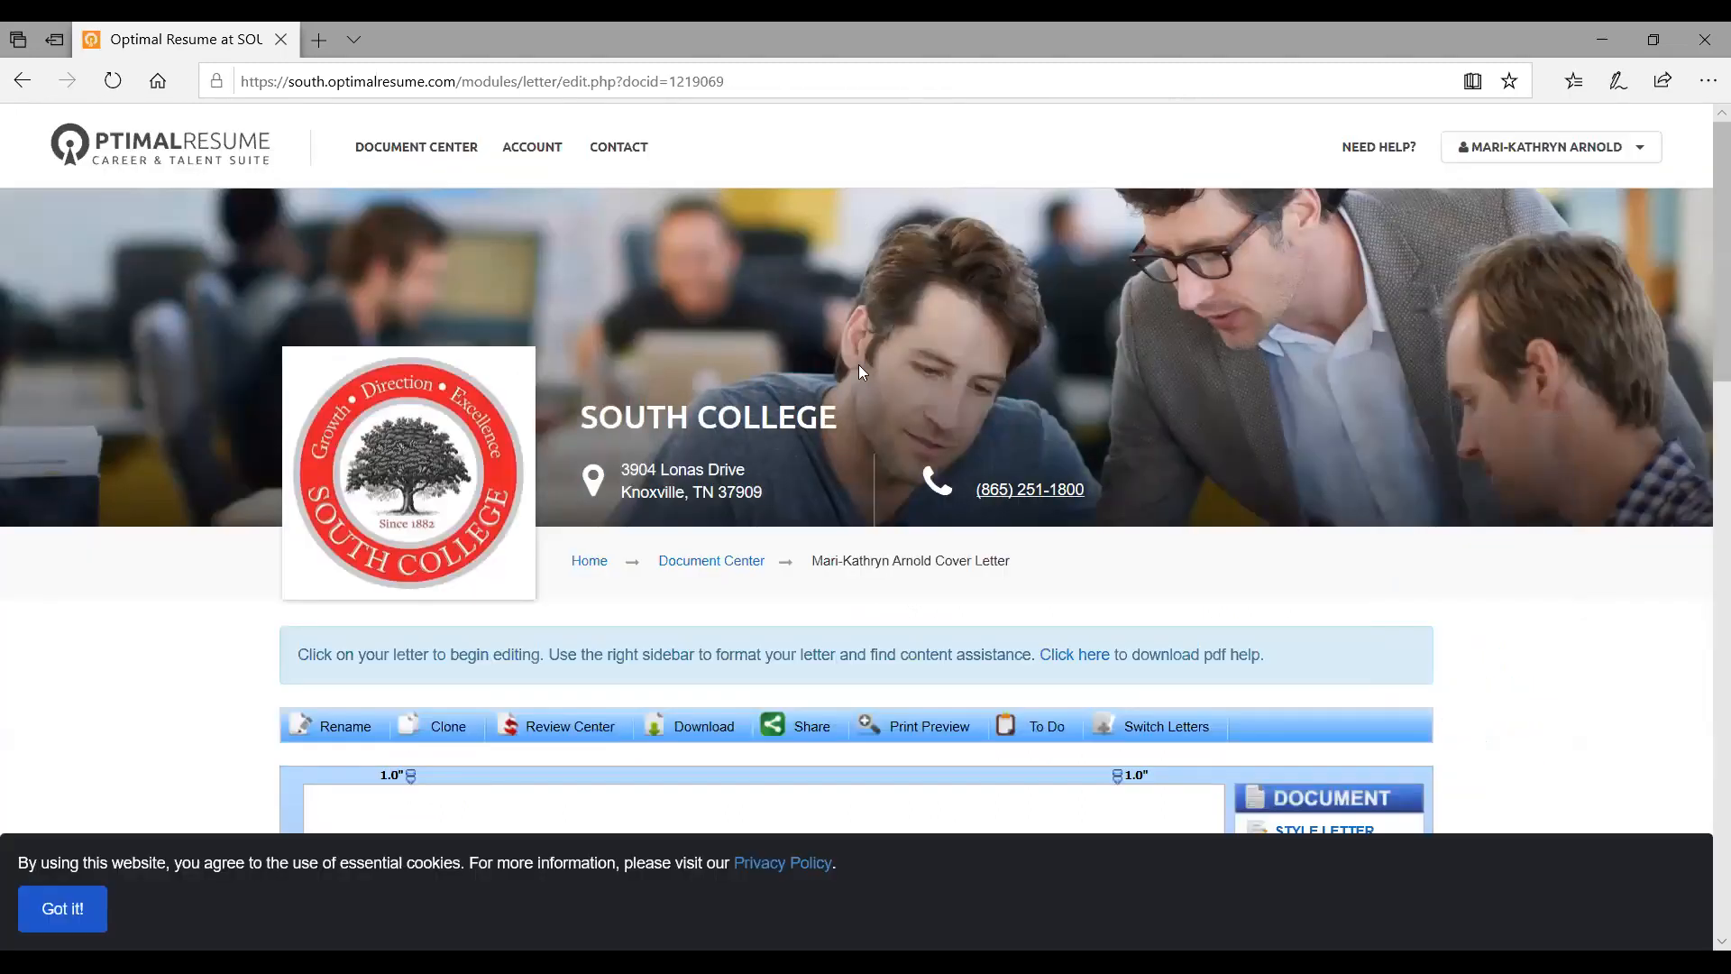
pyautogui.scroll(-10, 859, 364)
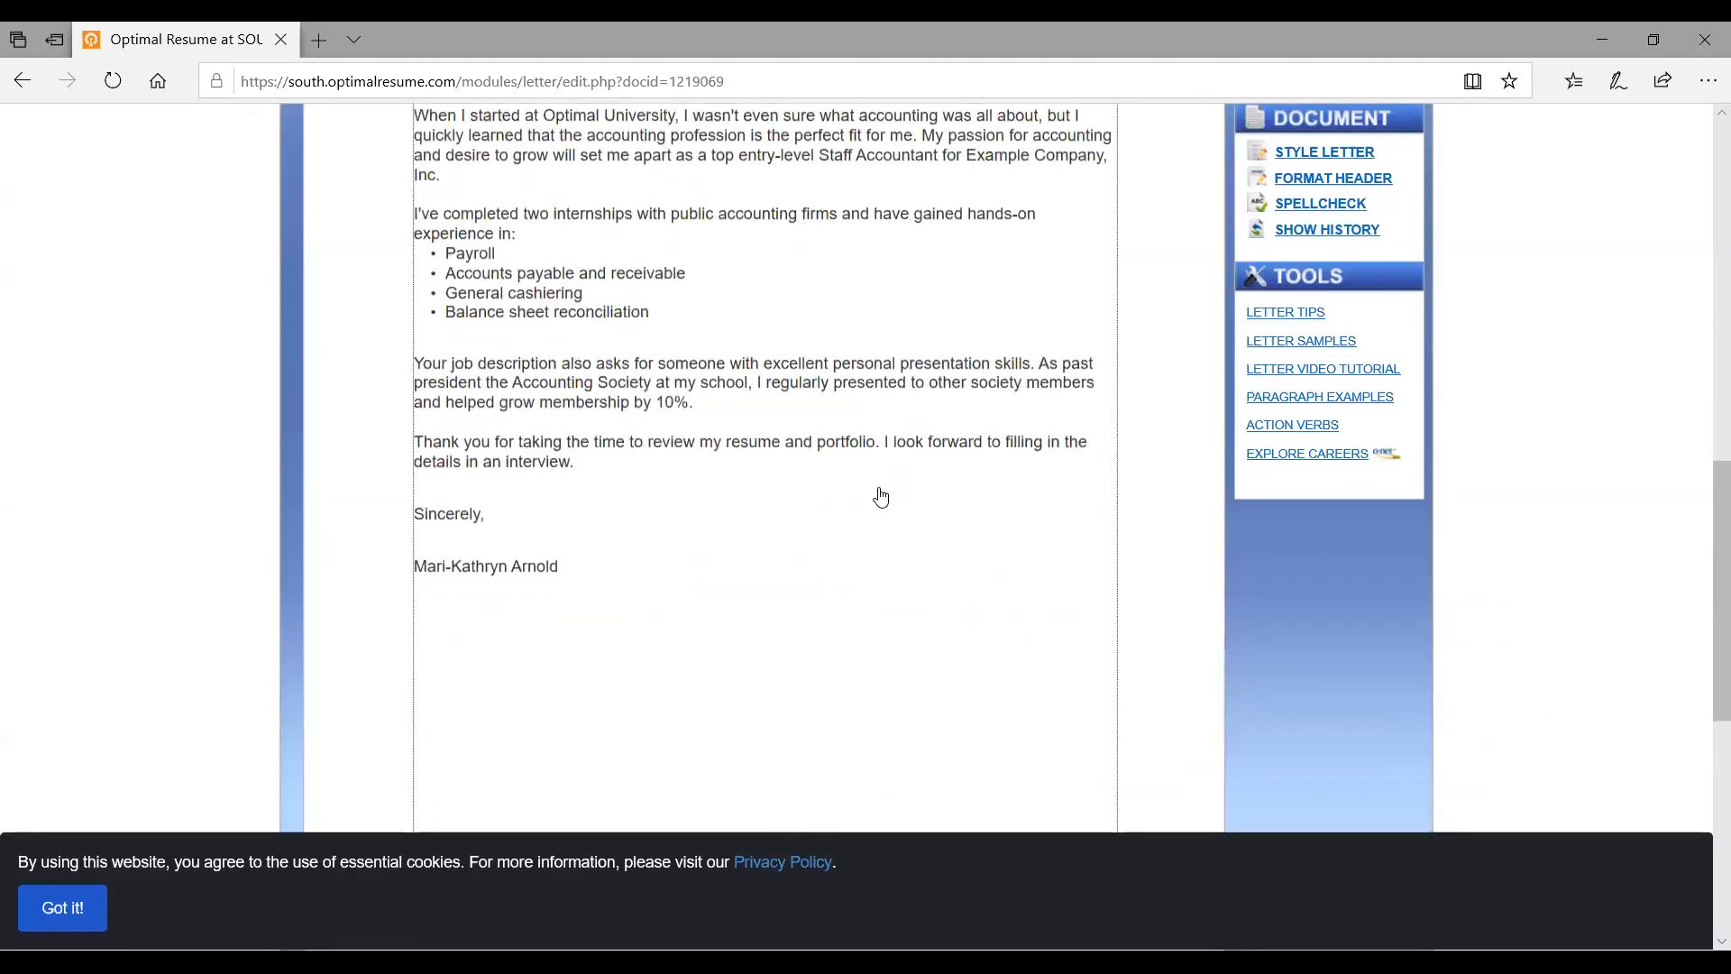
pyautogui.scroll(4, 880, 497)
pyautogui.scroll(4, 881, 497)
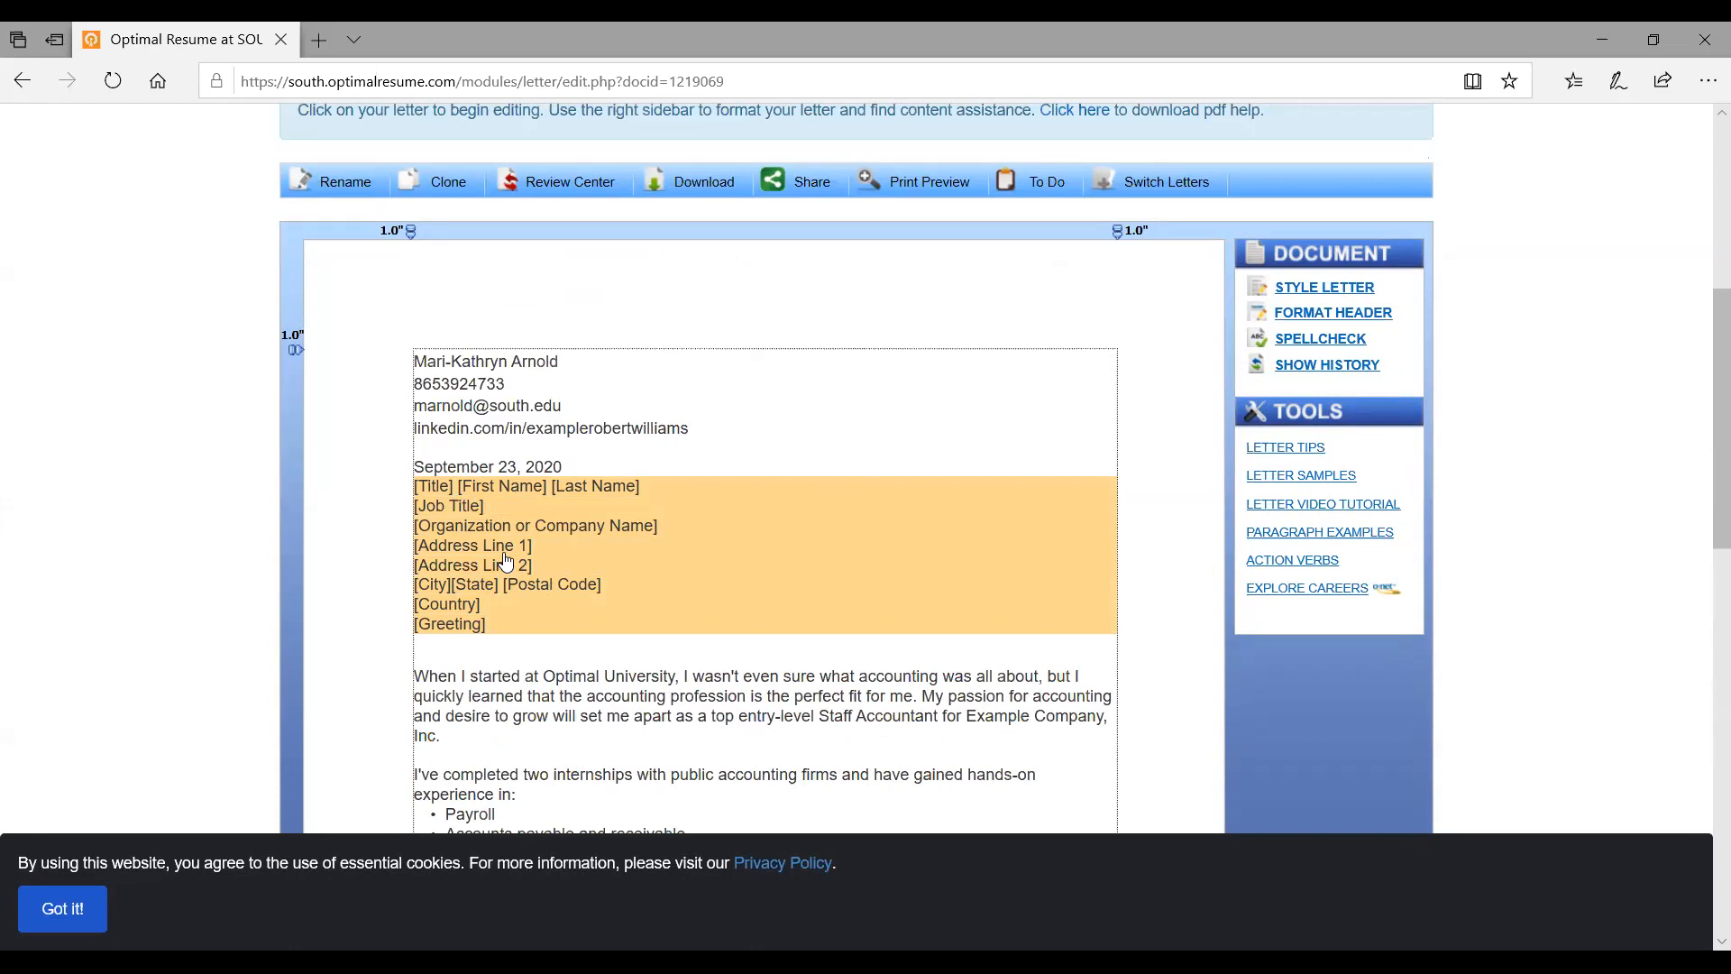
# Save the letter's recipient address block and review the letter back to the top
pyautogui.click(506, 563)
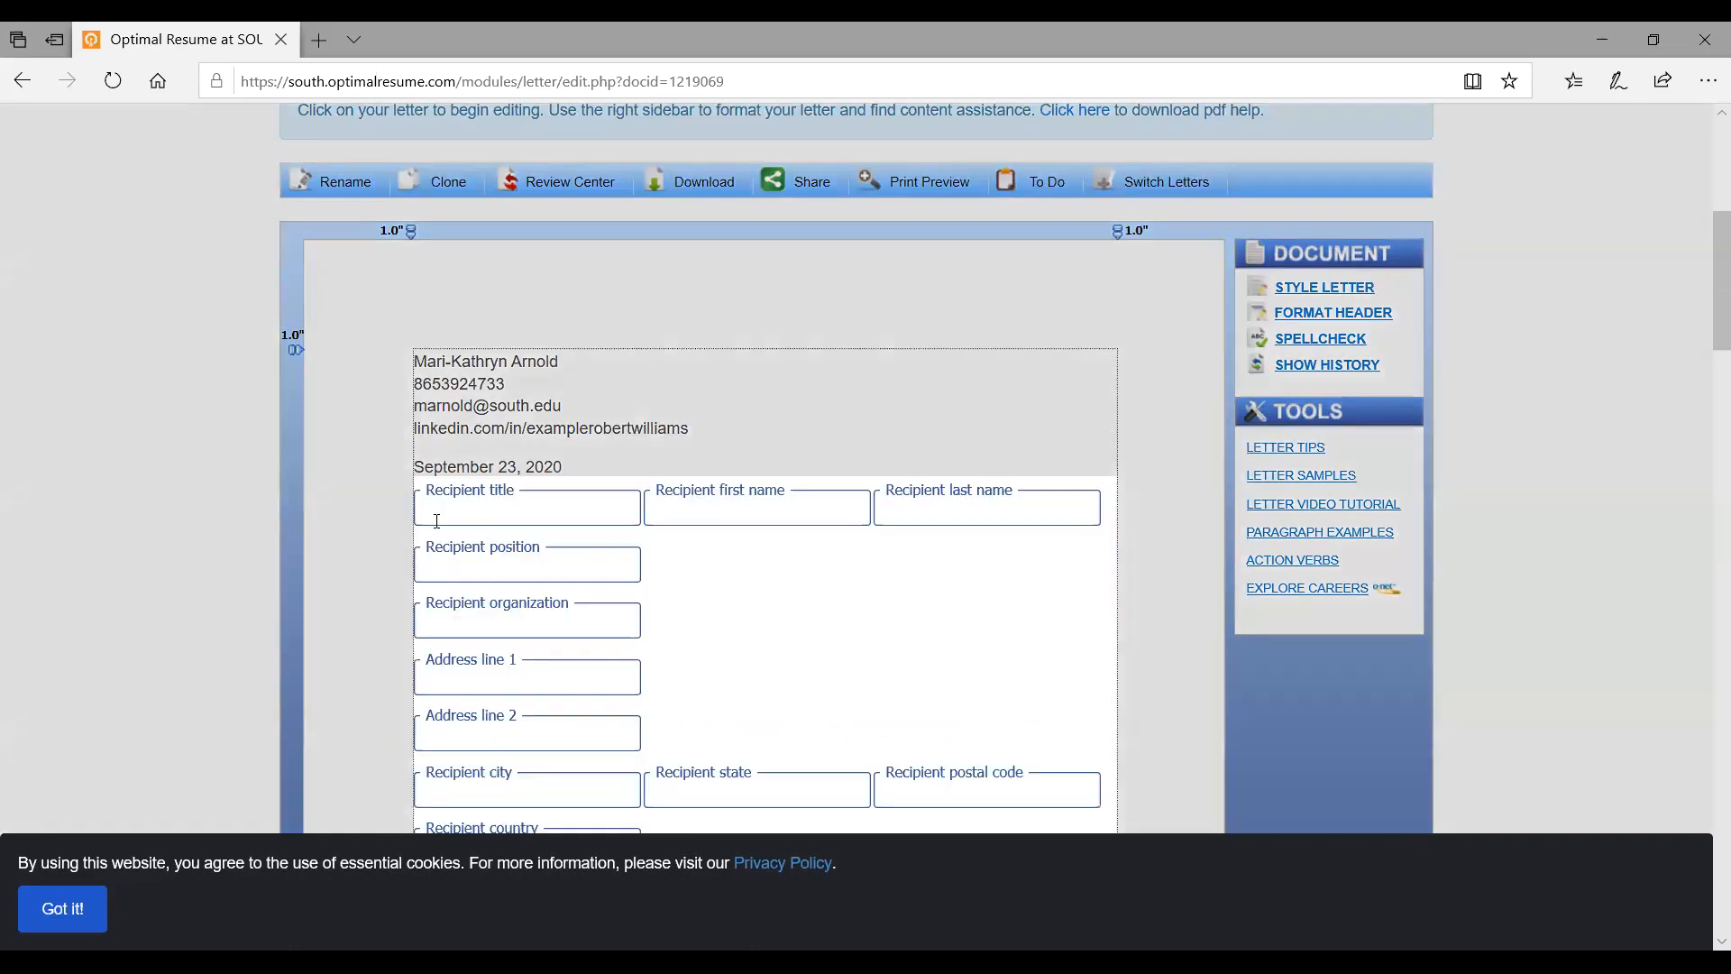
pyautogui.scroll(-4, 776, 627)
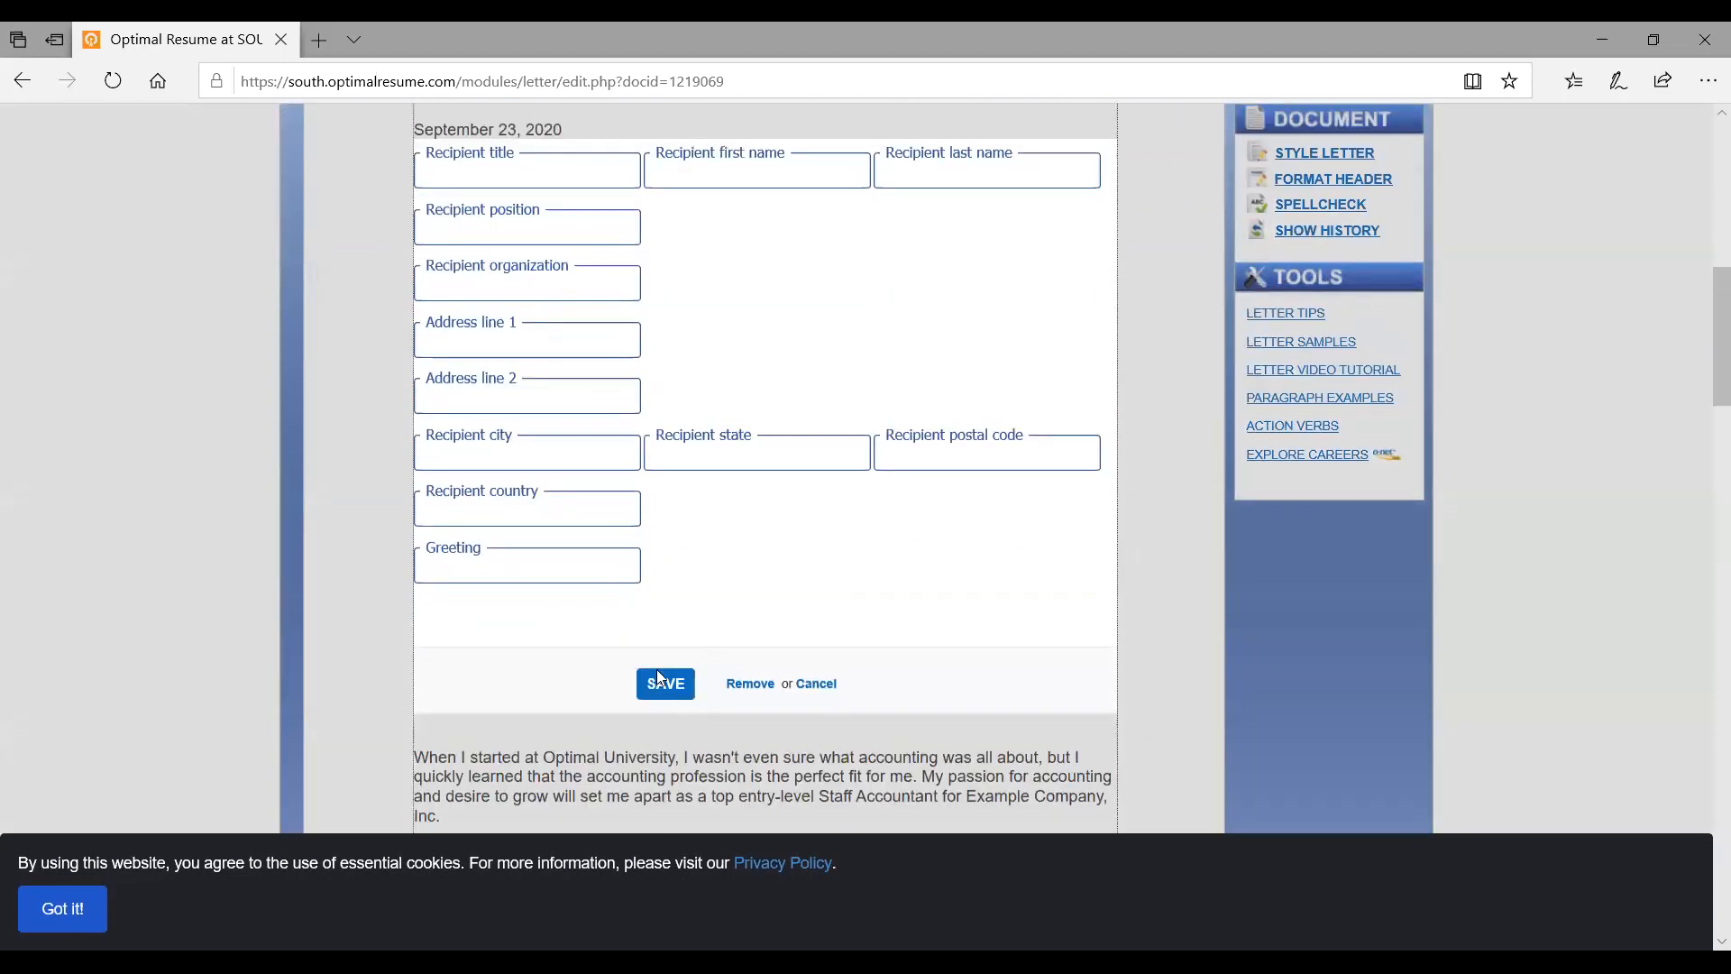
pyautogui.click(658, 686)
pyautogui.scroll(-6, 653, 687)
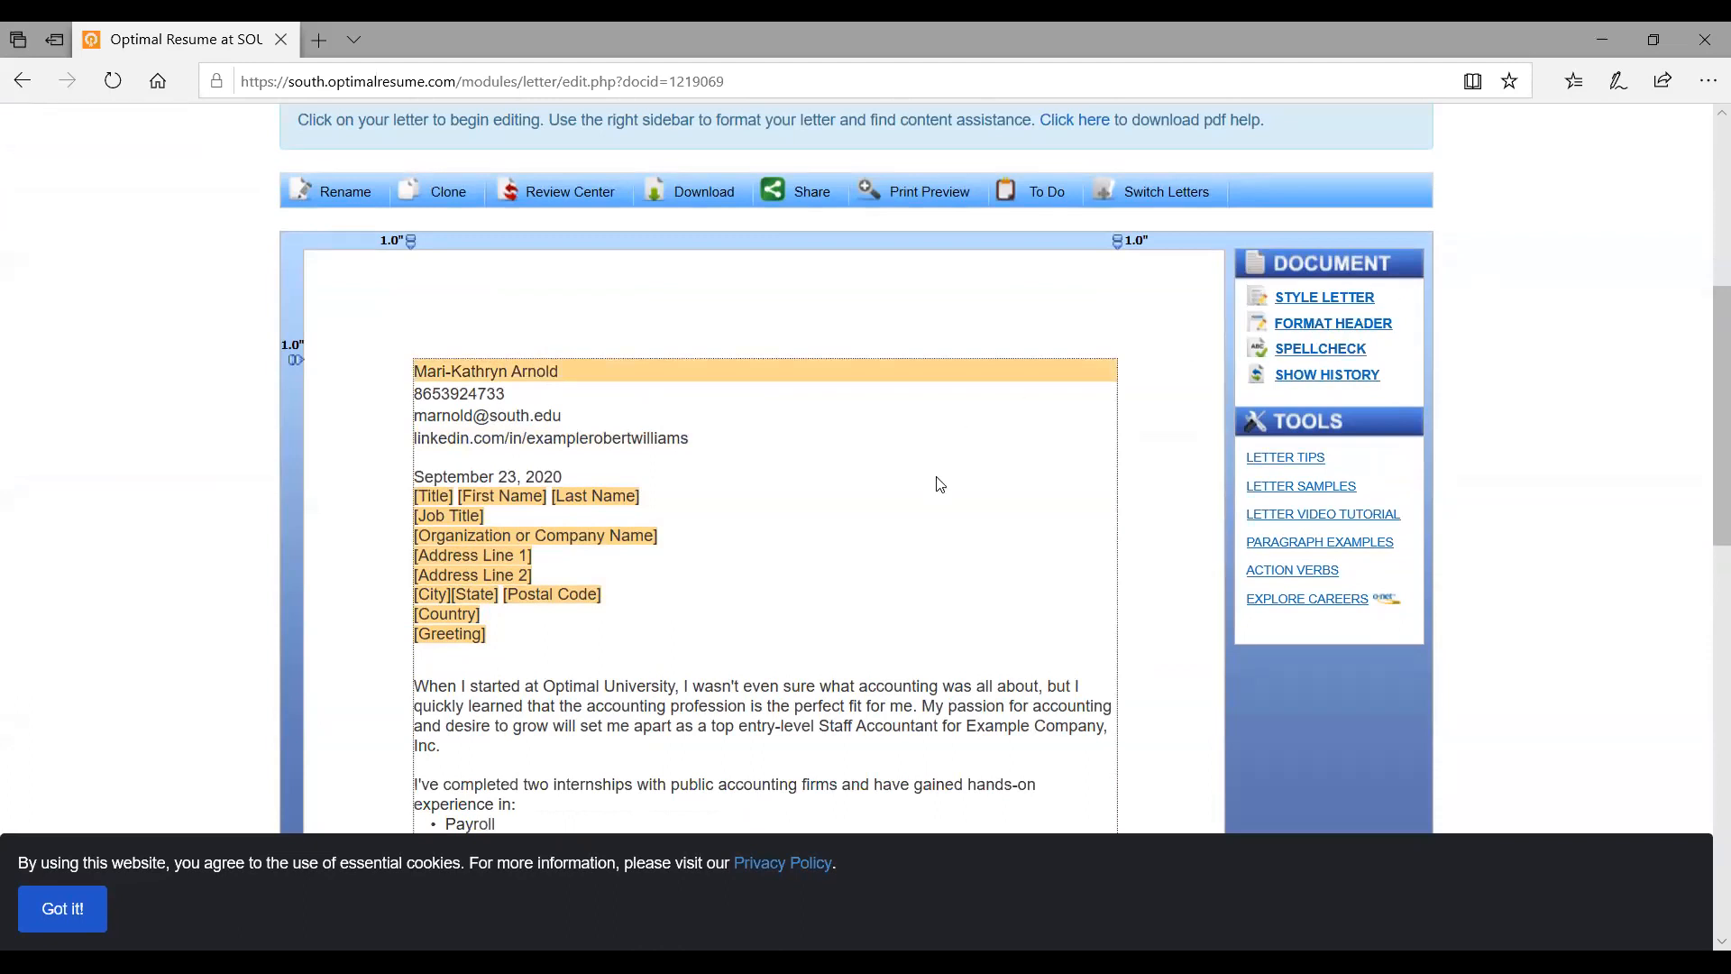
pyautogui.scroll(-4, 544, 417)
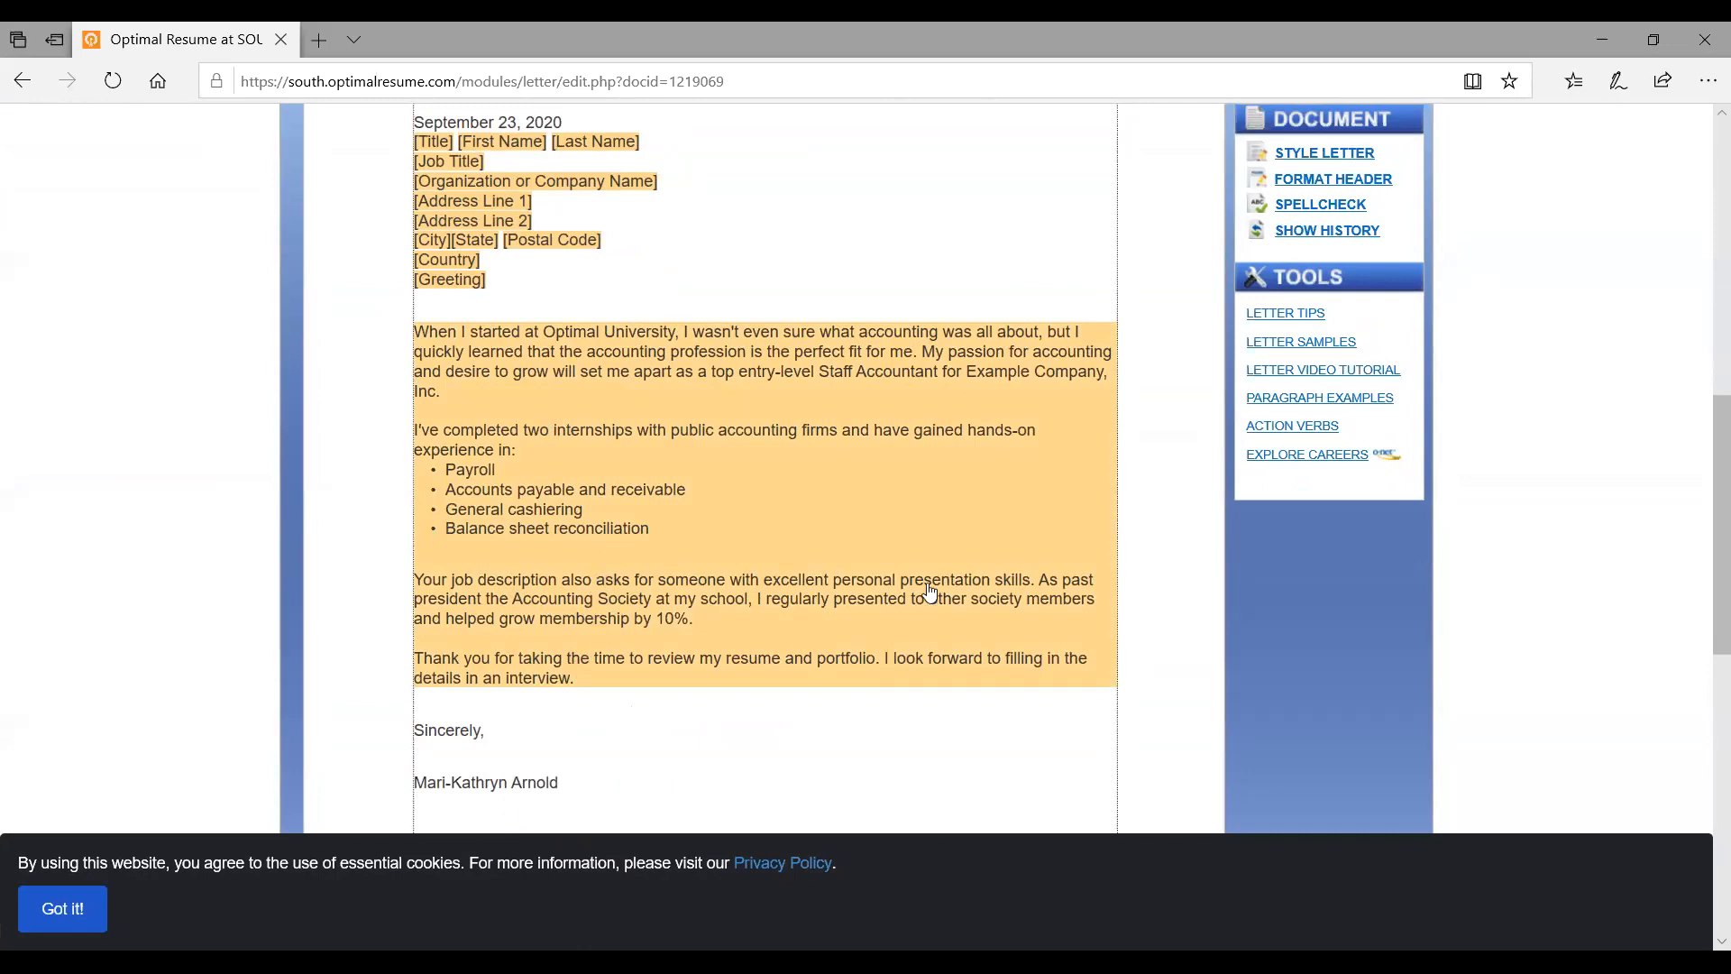
pyautogui.scroll(-1, 719, 695)
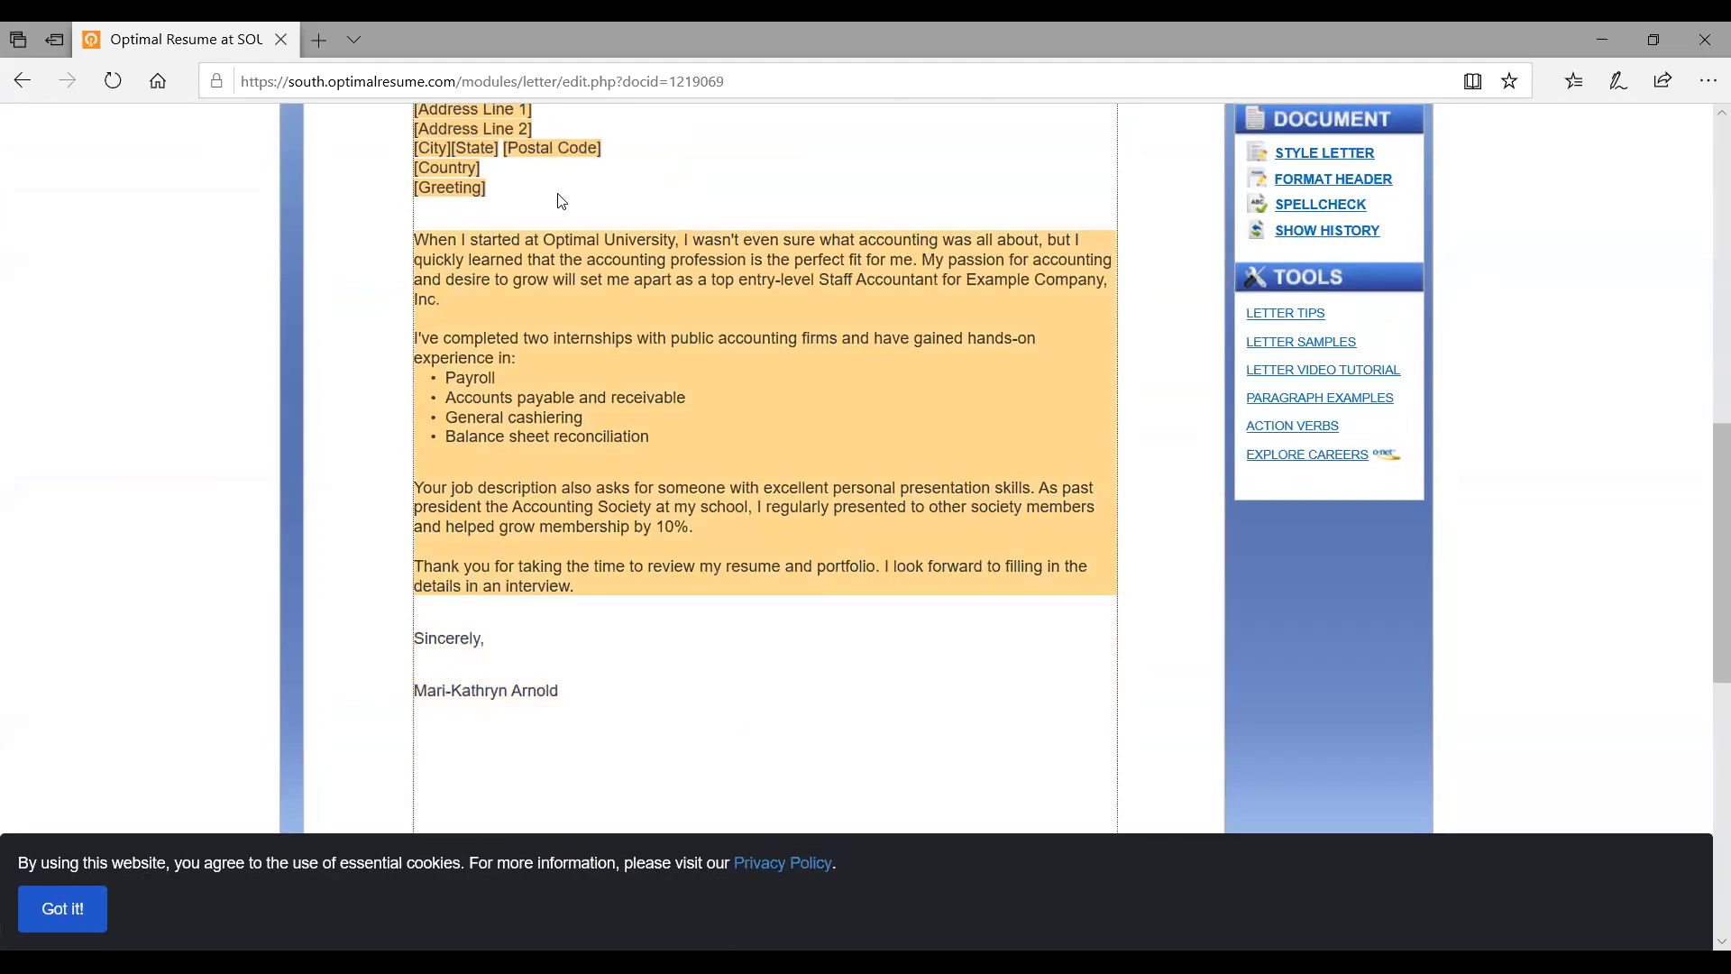
pyautogui.scroll(4, 541, 584)
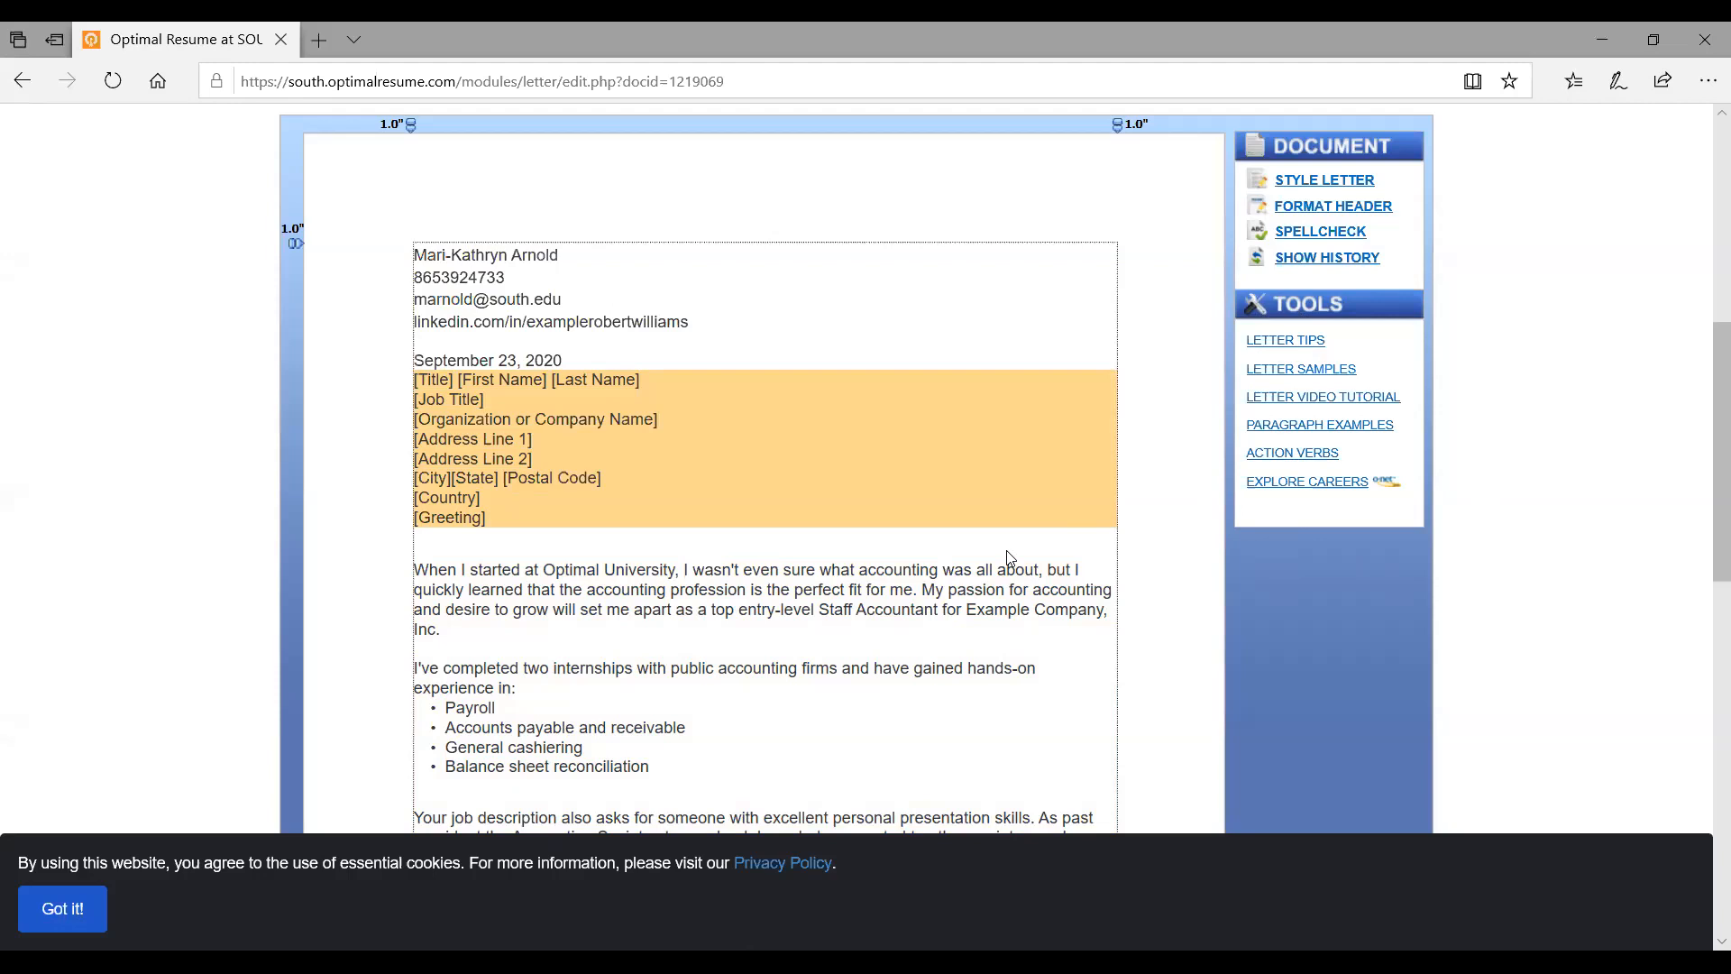
pyautogui.scroll(1, 1360, 328)
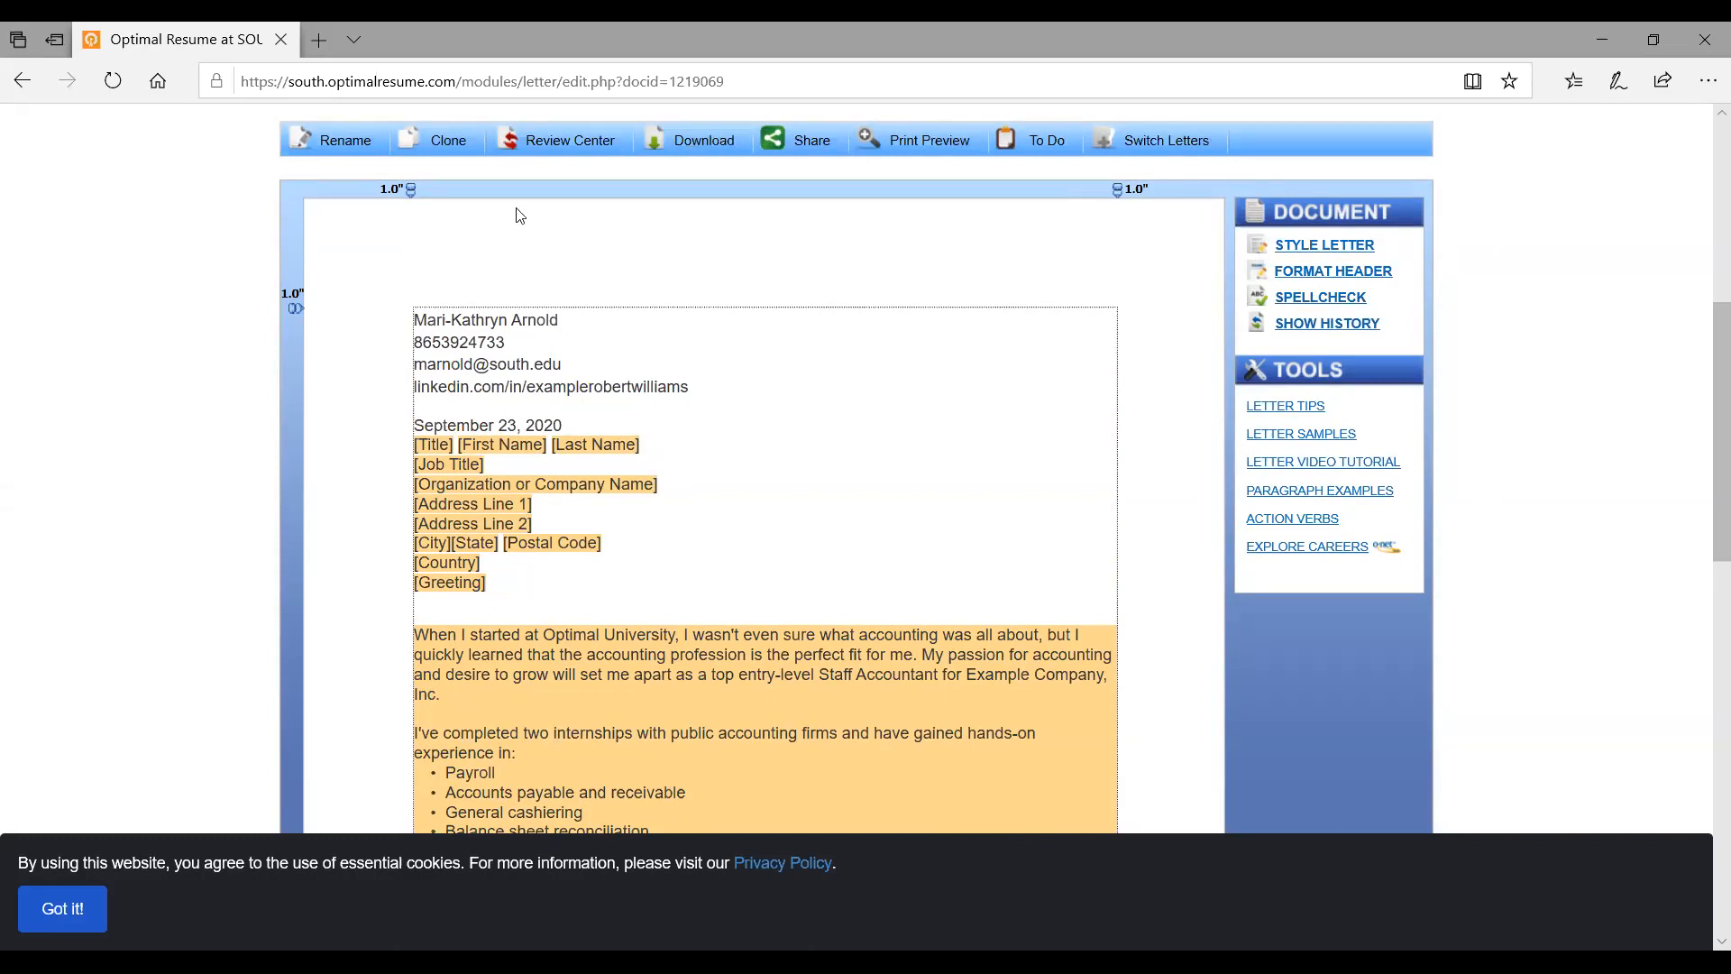
pyautogui.scroll(2, 518, 217)
pyautogui.scroll(3, 519, 218)
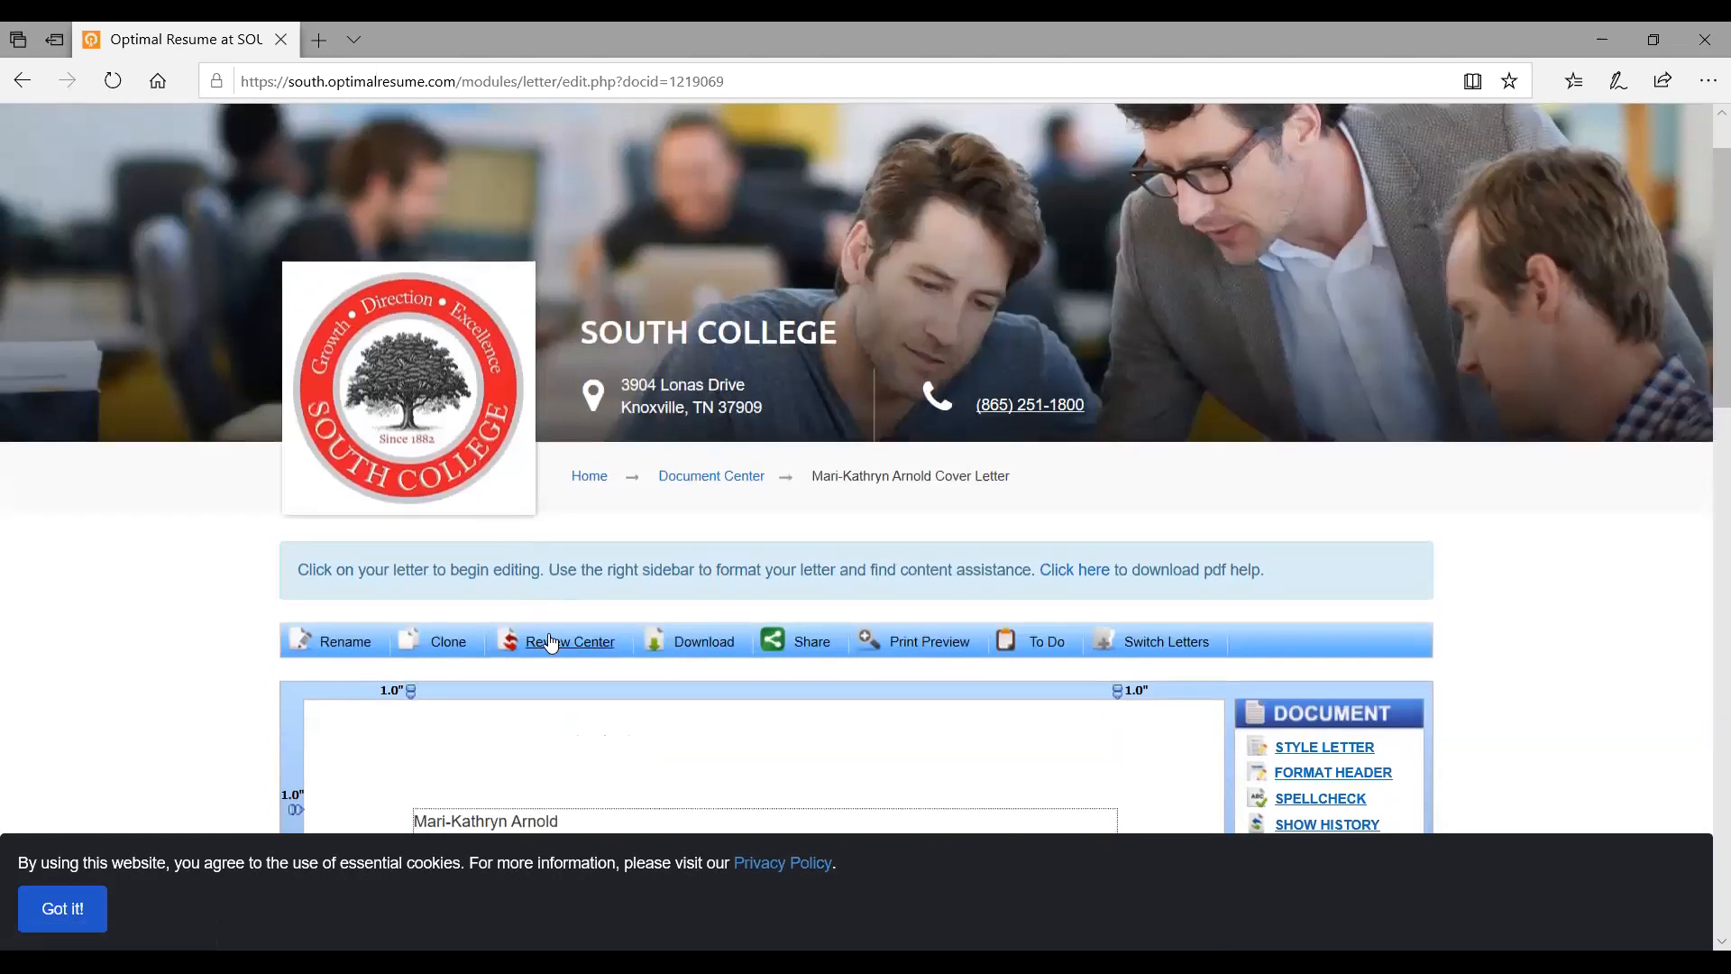
# Submit the cover letter for review under the Online review group with a selected reviewer
pyautogui.click(552, 642)
pyautogui.scroll(-4, 550, 634)
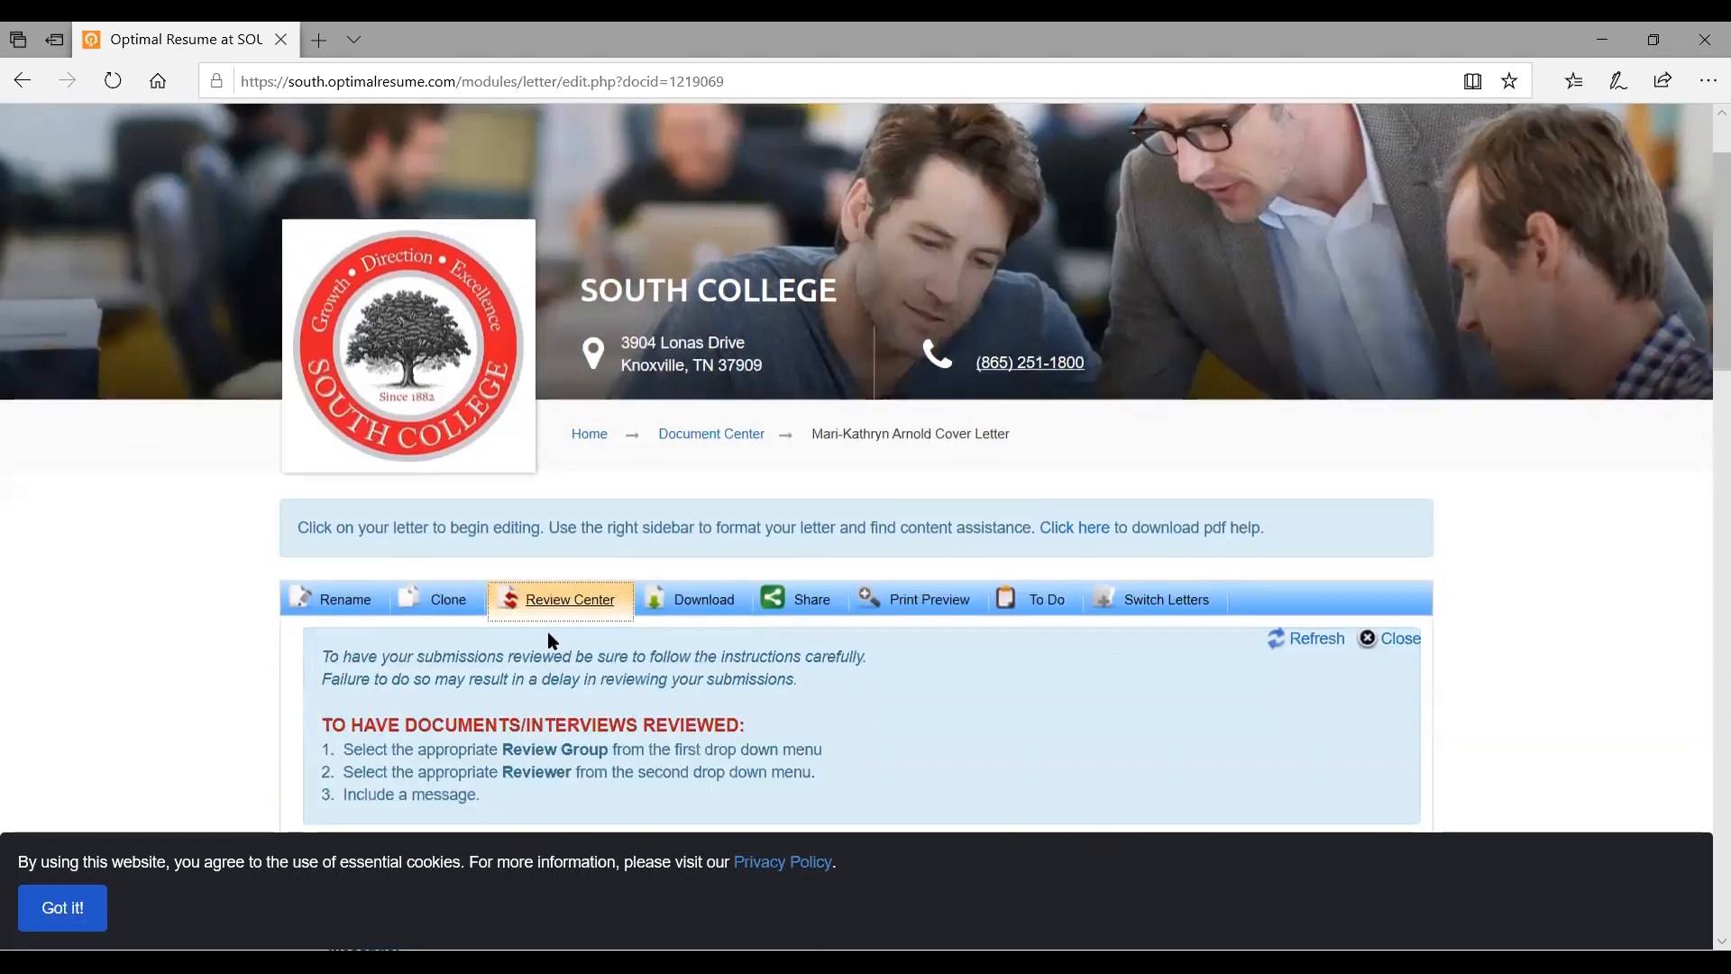
pyautogui.click(623, 501)
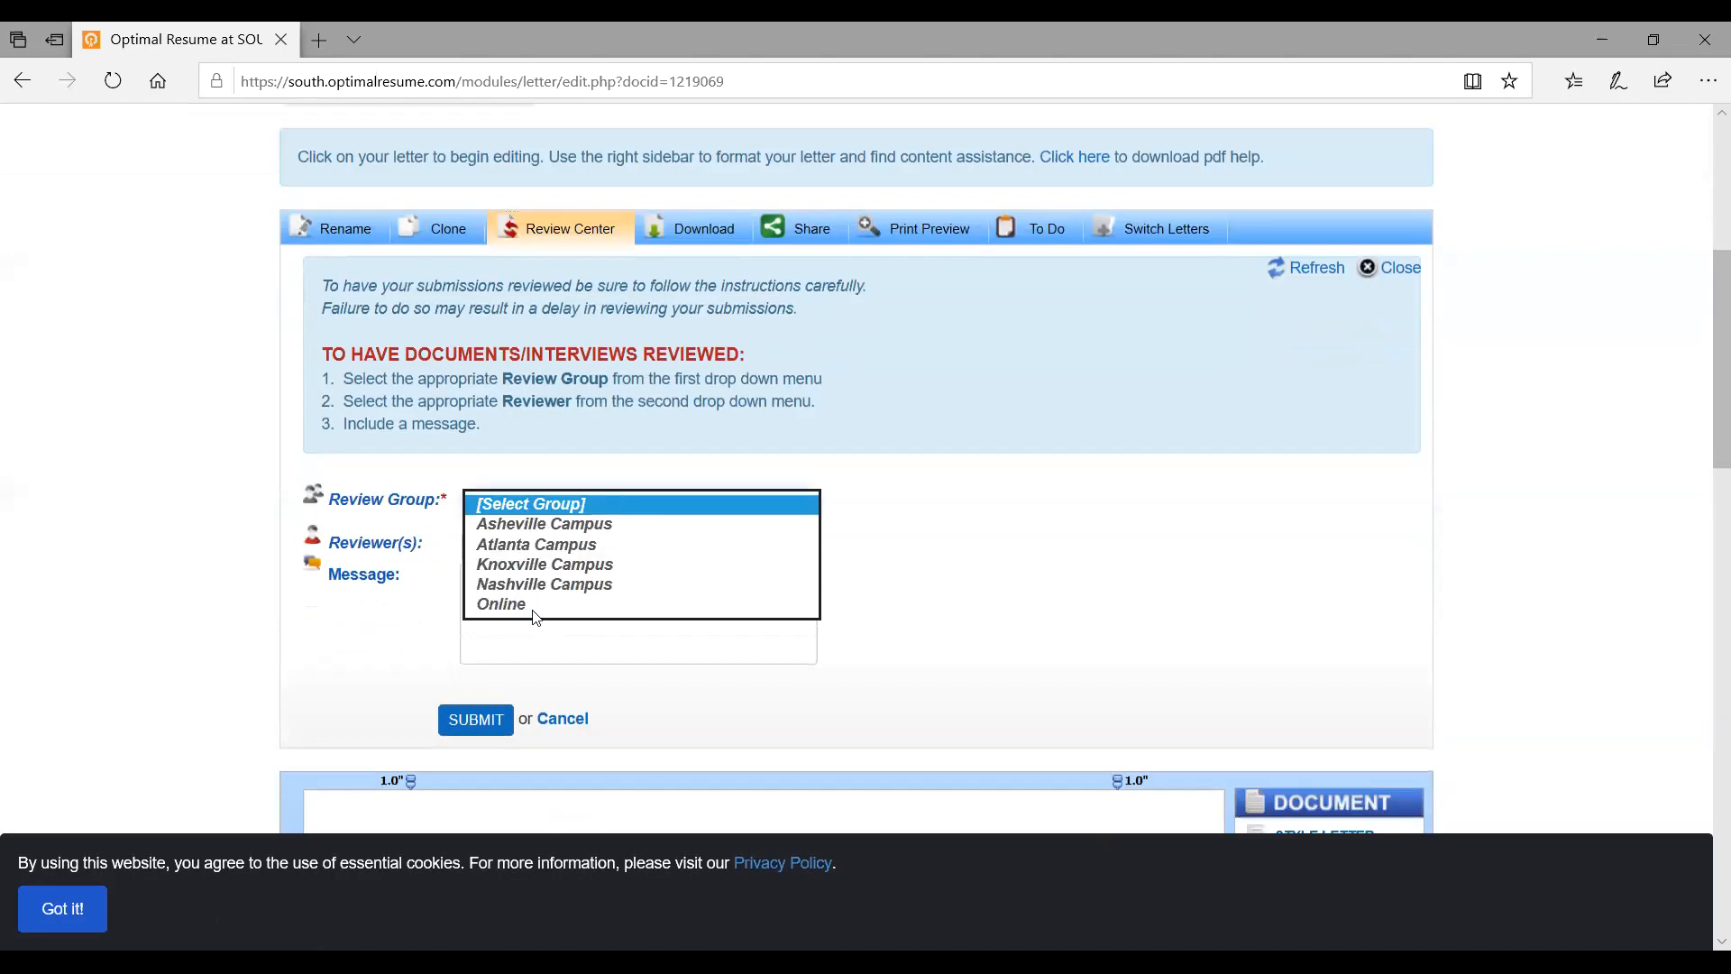
pyautogui.click(514, 606)
pyautogui.click(368, 626)
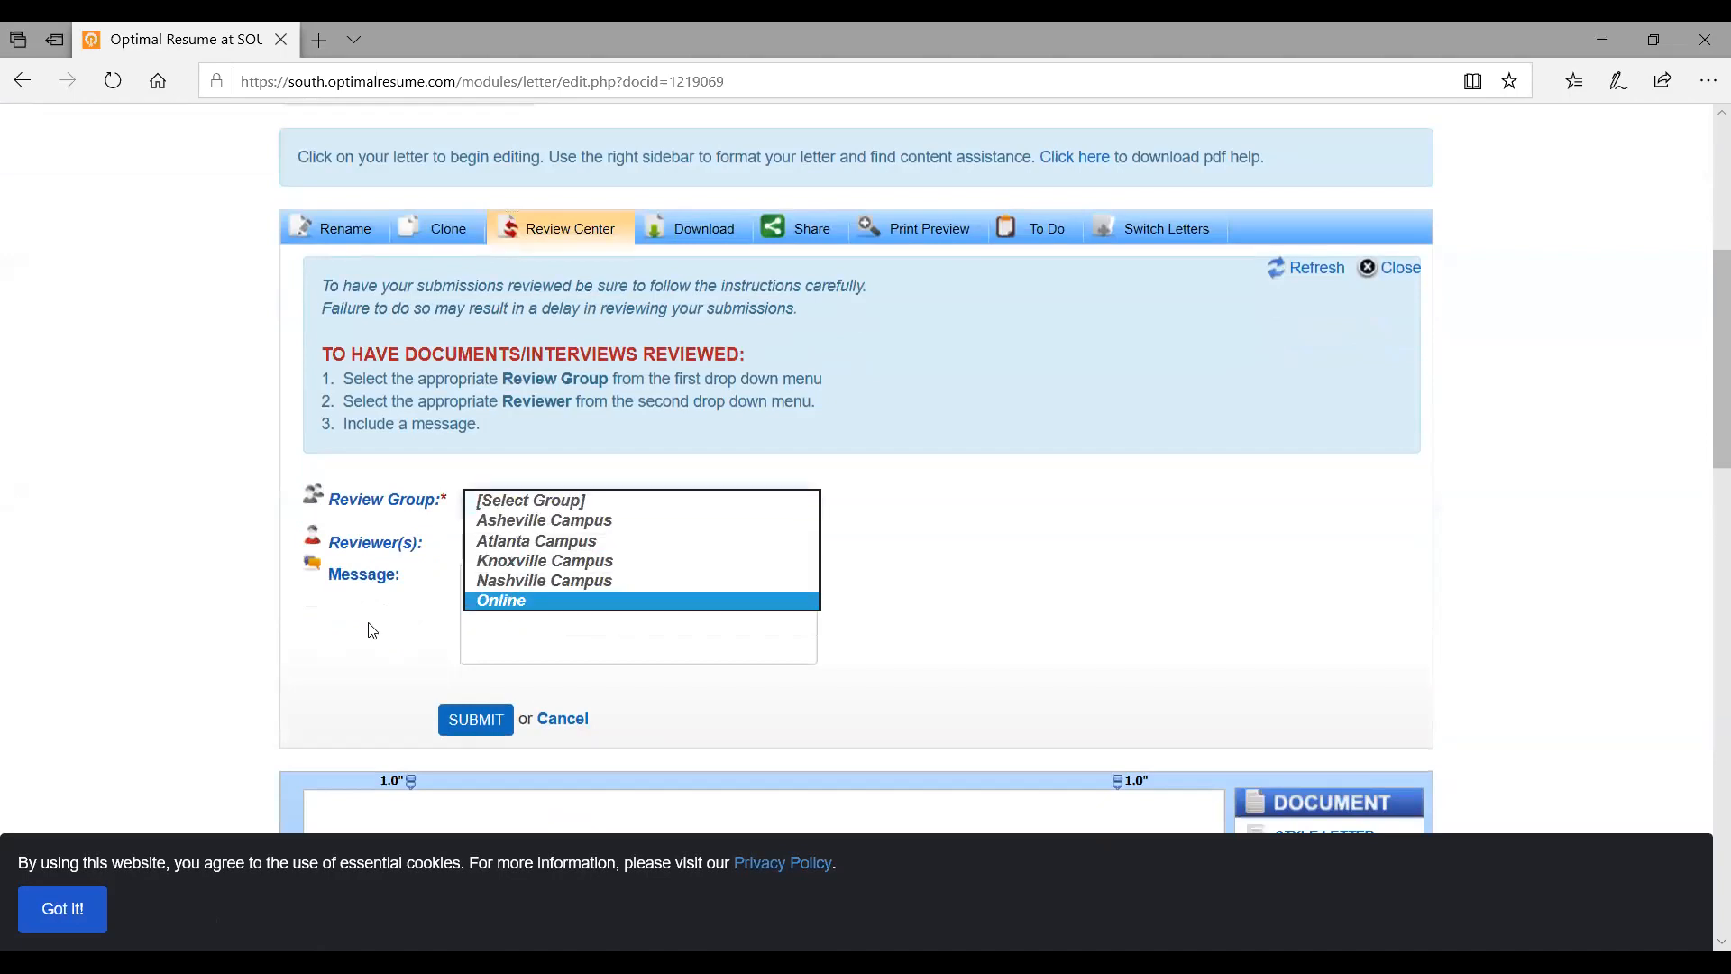
pyautogui.click(532, 553)
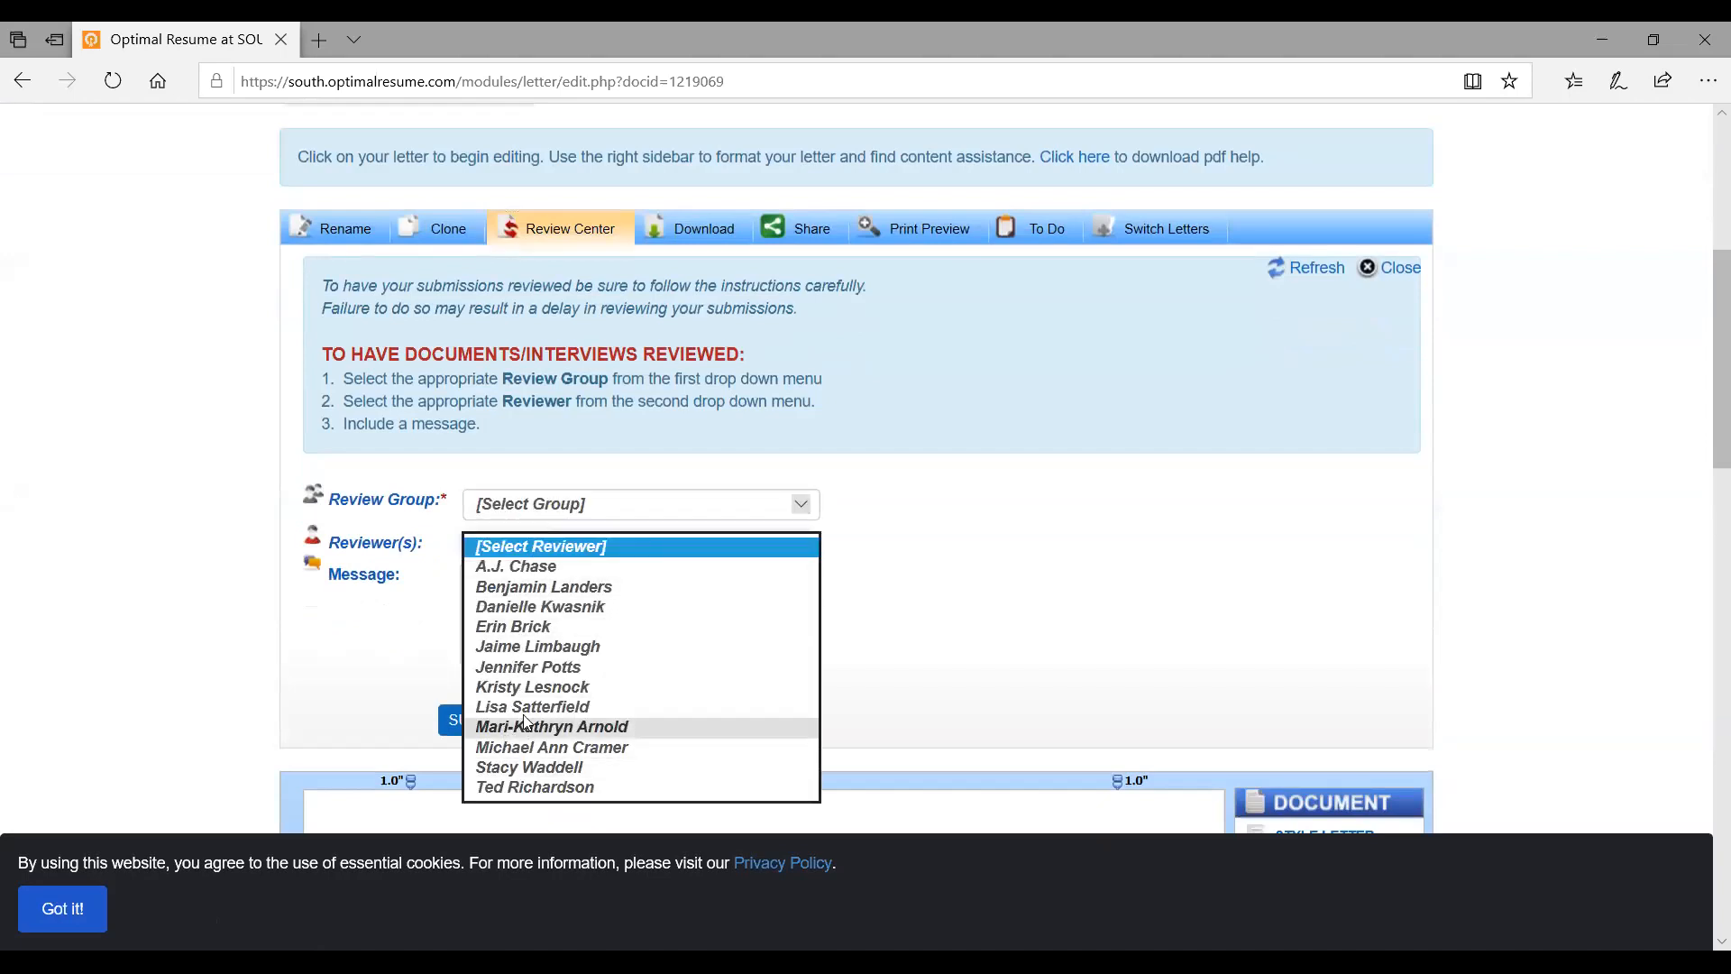
pyautogui.click(673, 512)
pyautogui.click(547, 602)
pyautogui.click(568, 545)
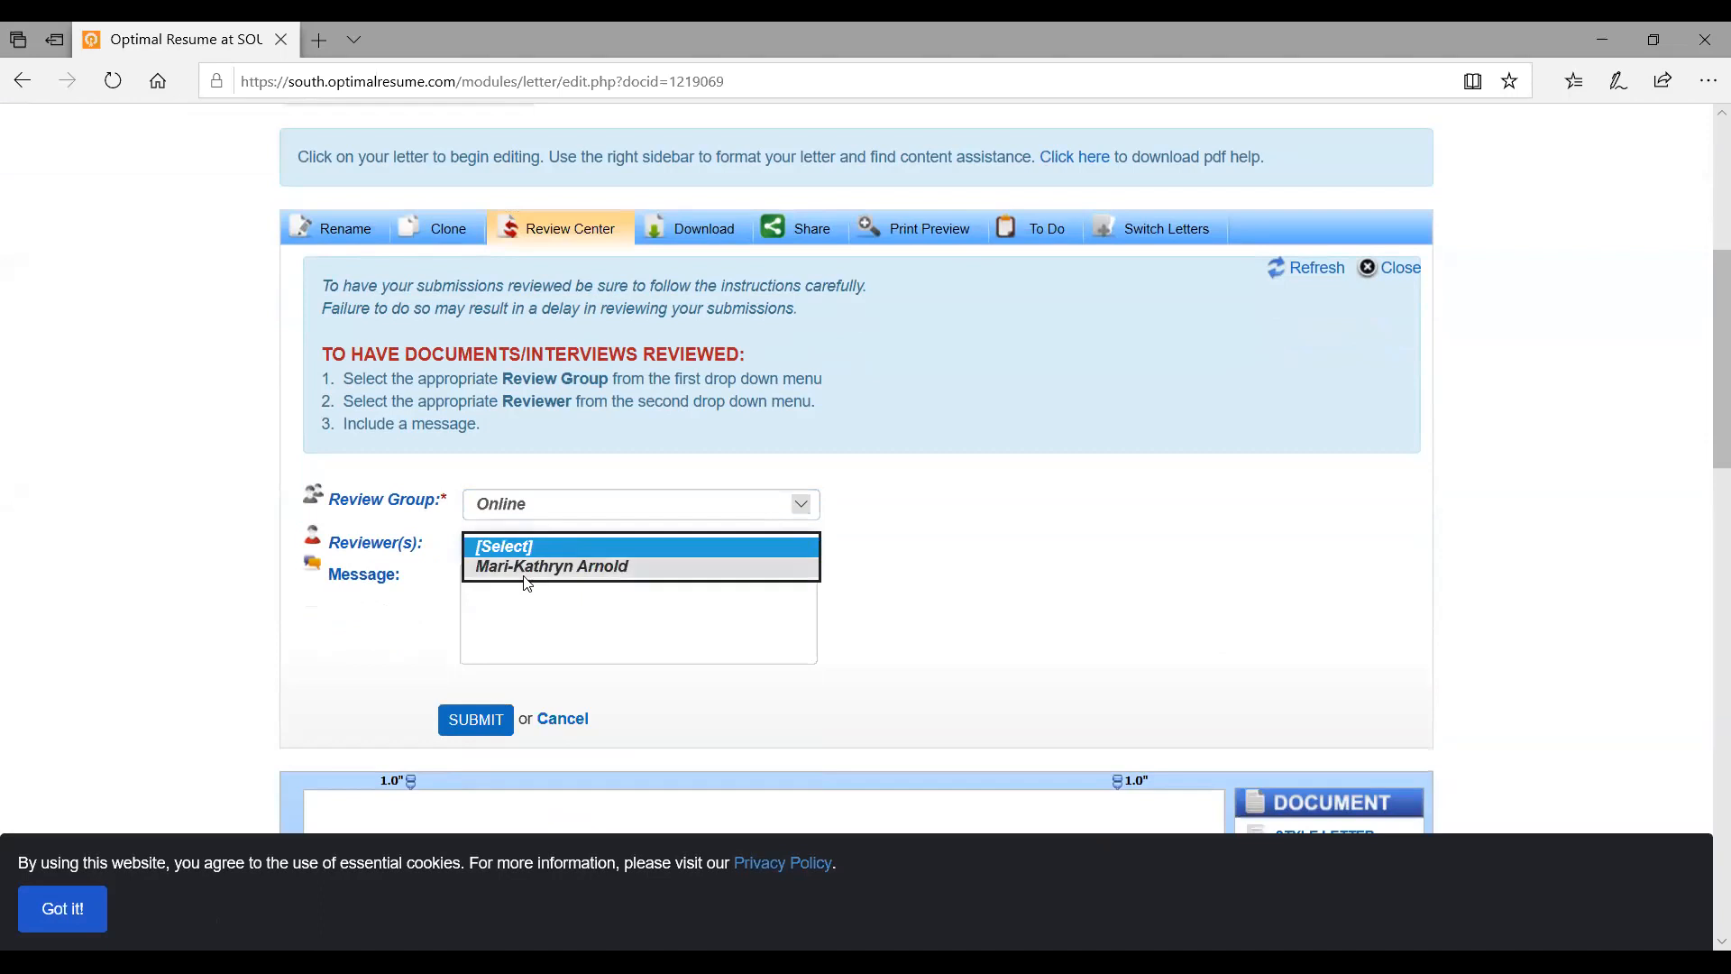
pyautogui.click(497, 624)
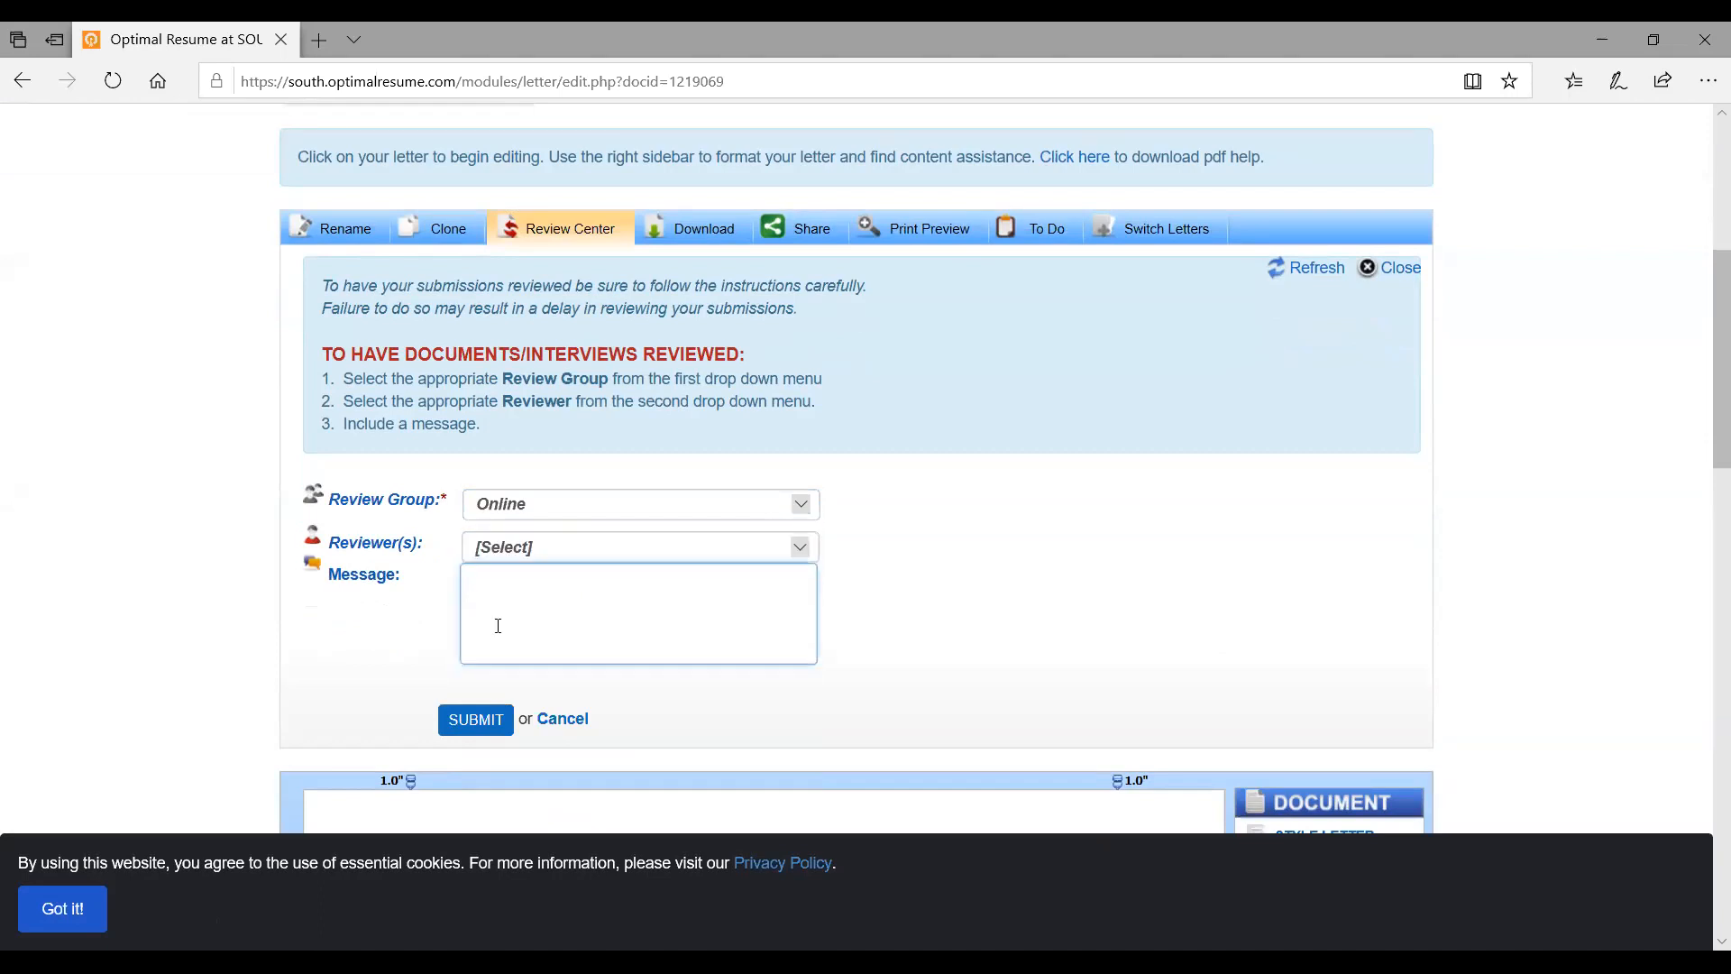
pyautogui.click(456, 729)
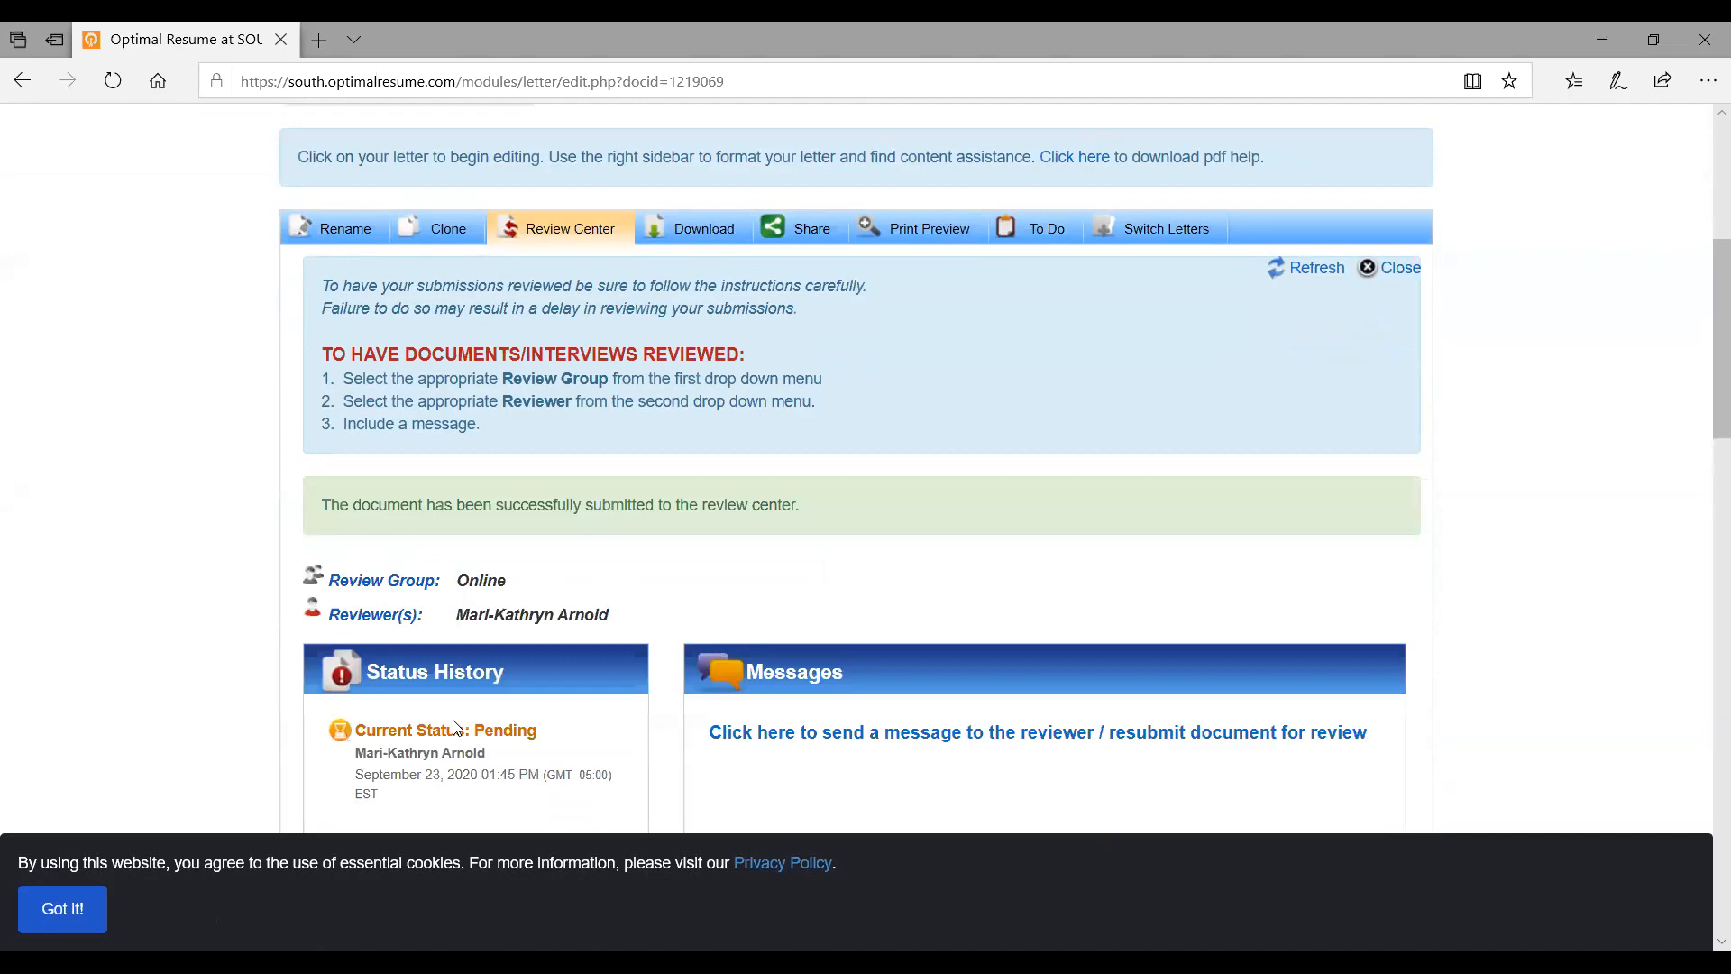
pyautogui.scroll(5, 637, 754)
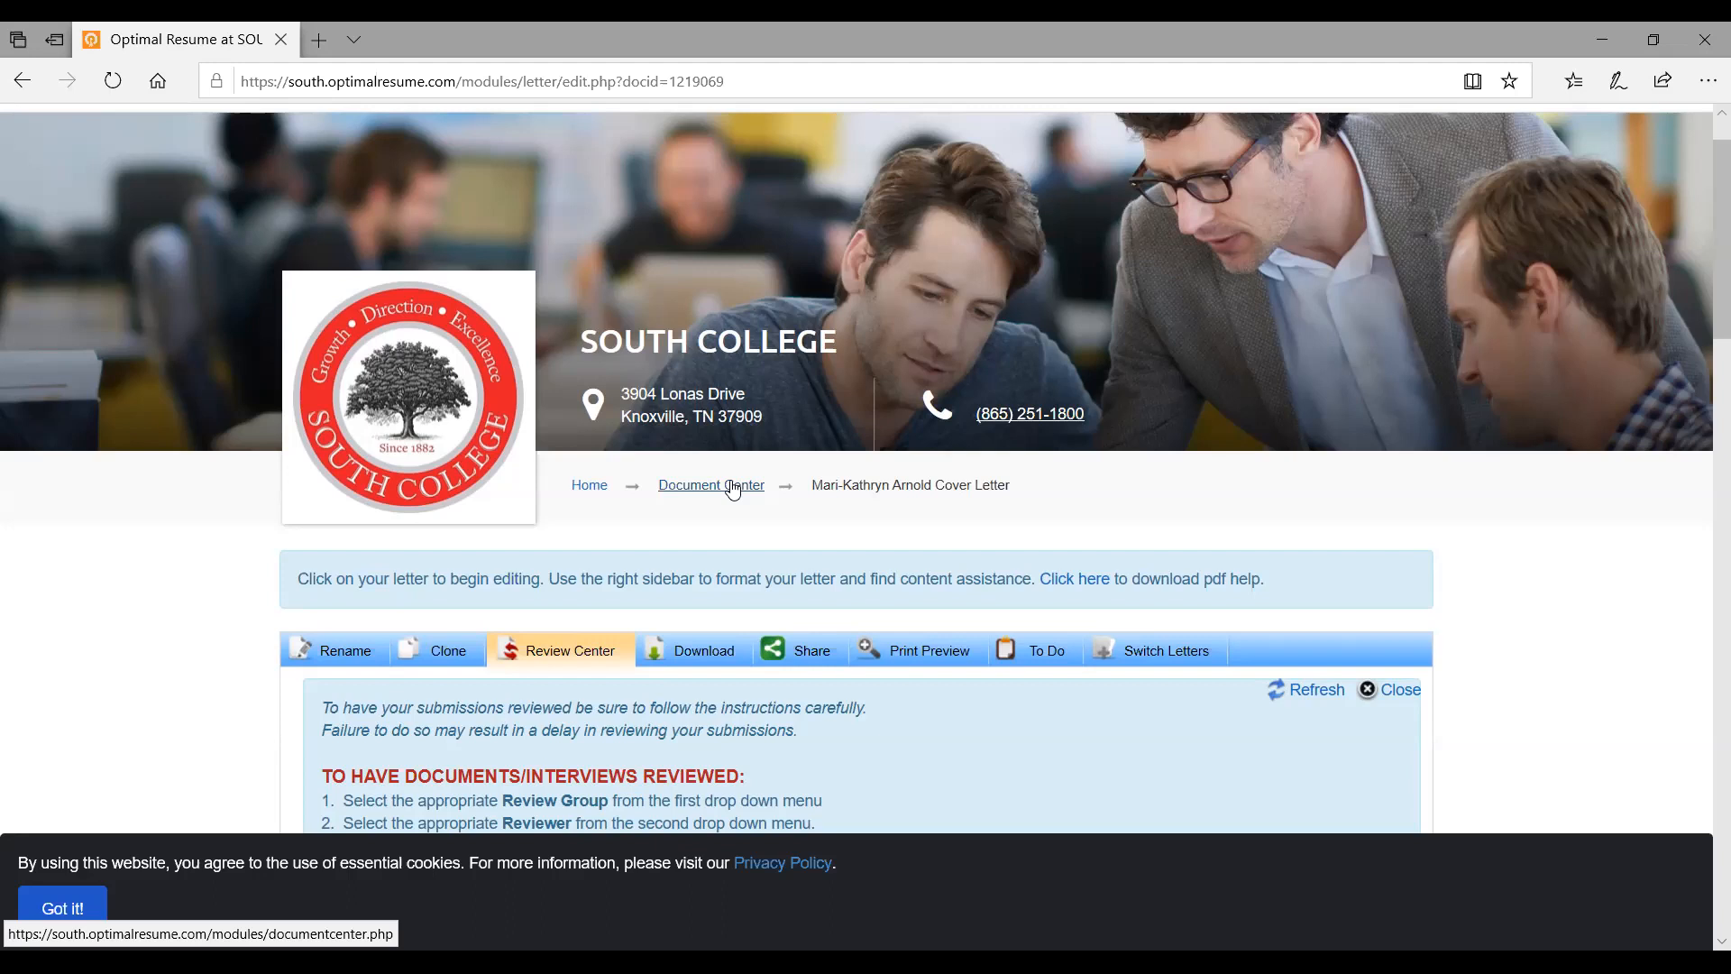
# Go back to the Document Center and start a new interview from the Interviews panel
pyautogui.click(733, 487)
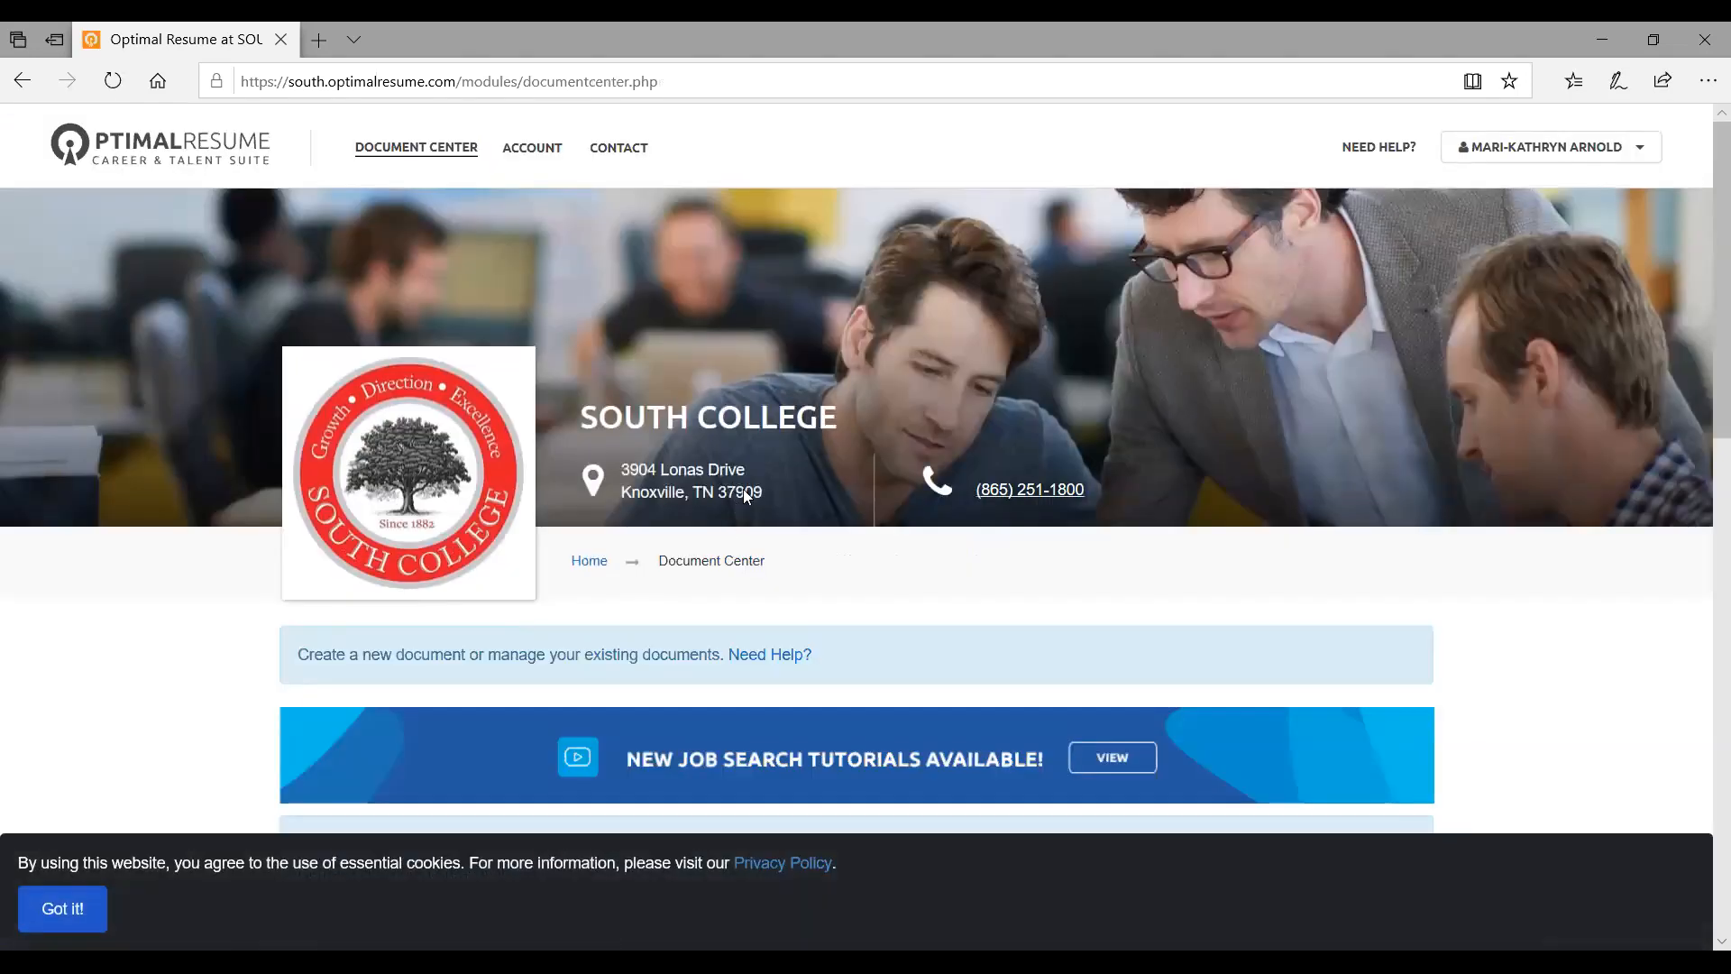
pyautogui.scroll(-6, 745, 494)
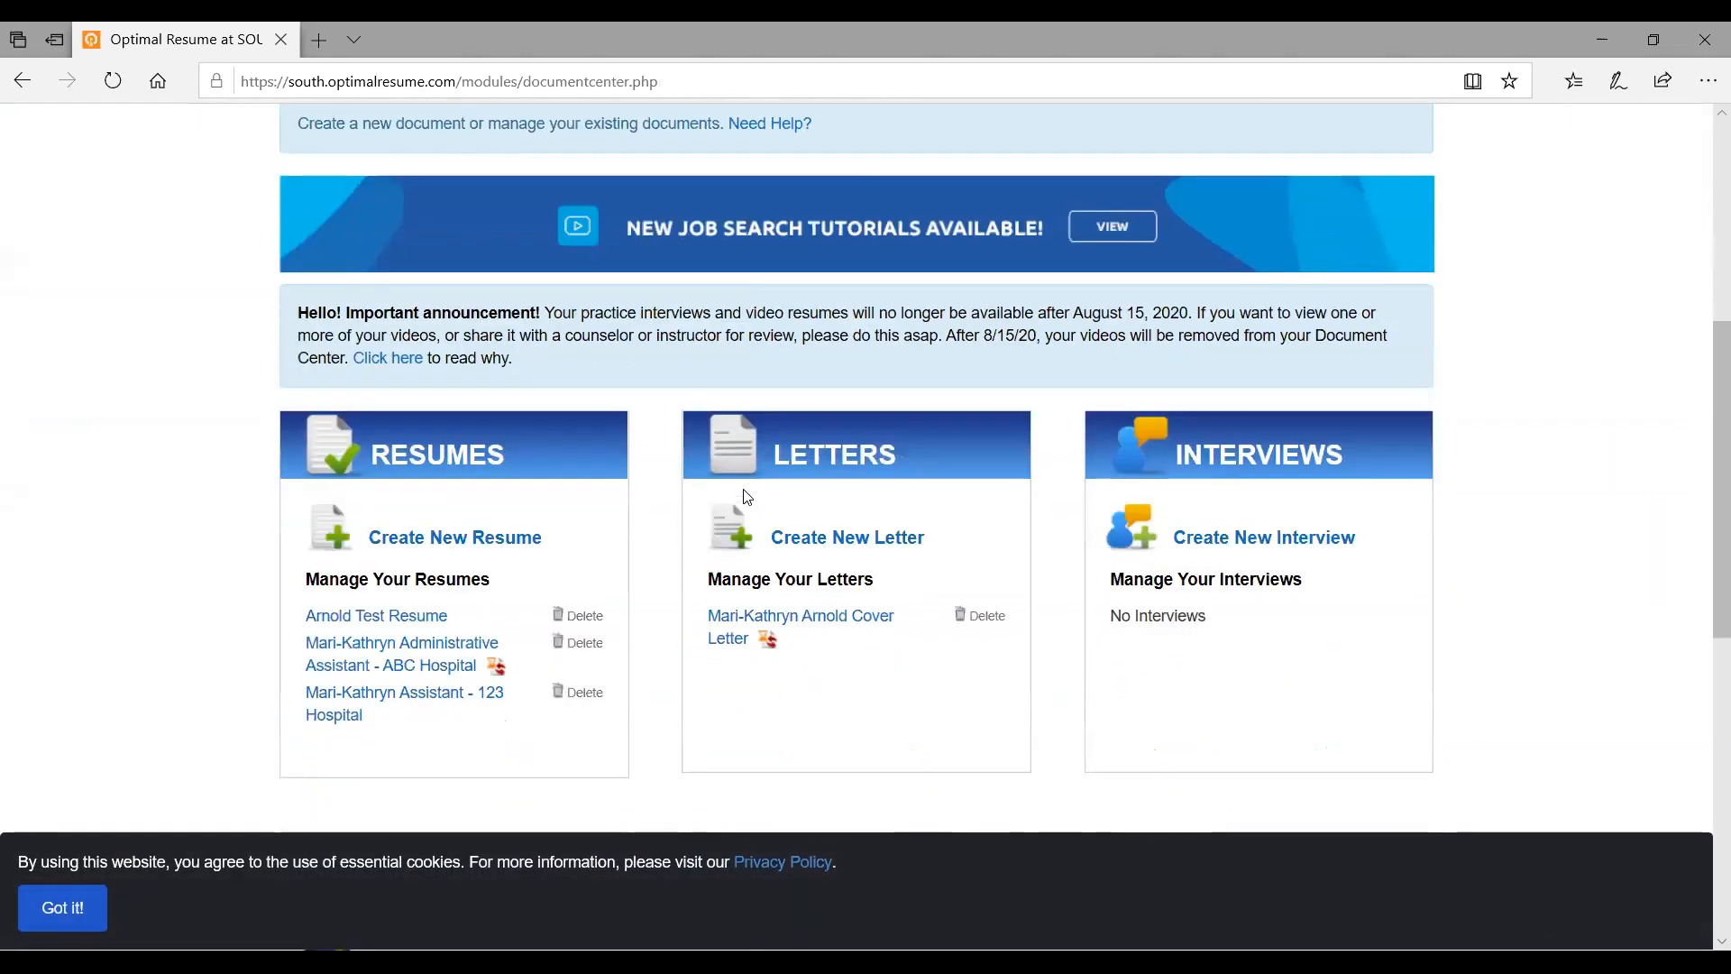
pyautogui.scroll(-3, 747, 497)
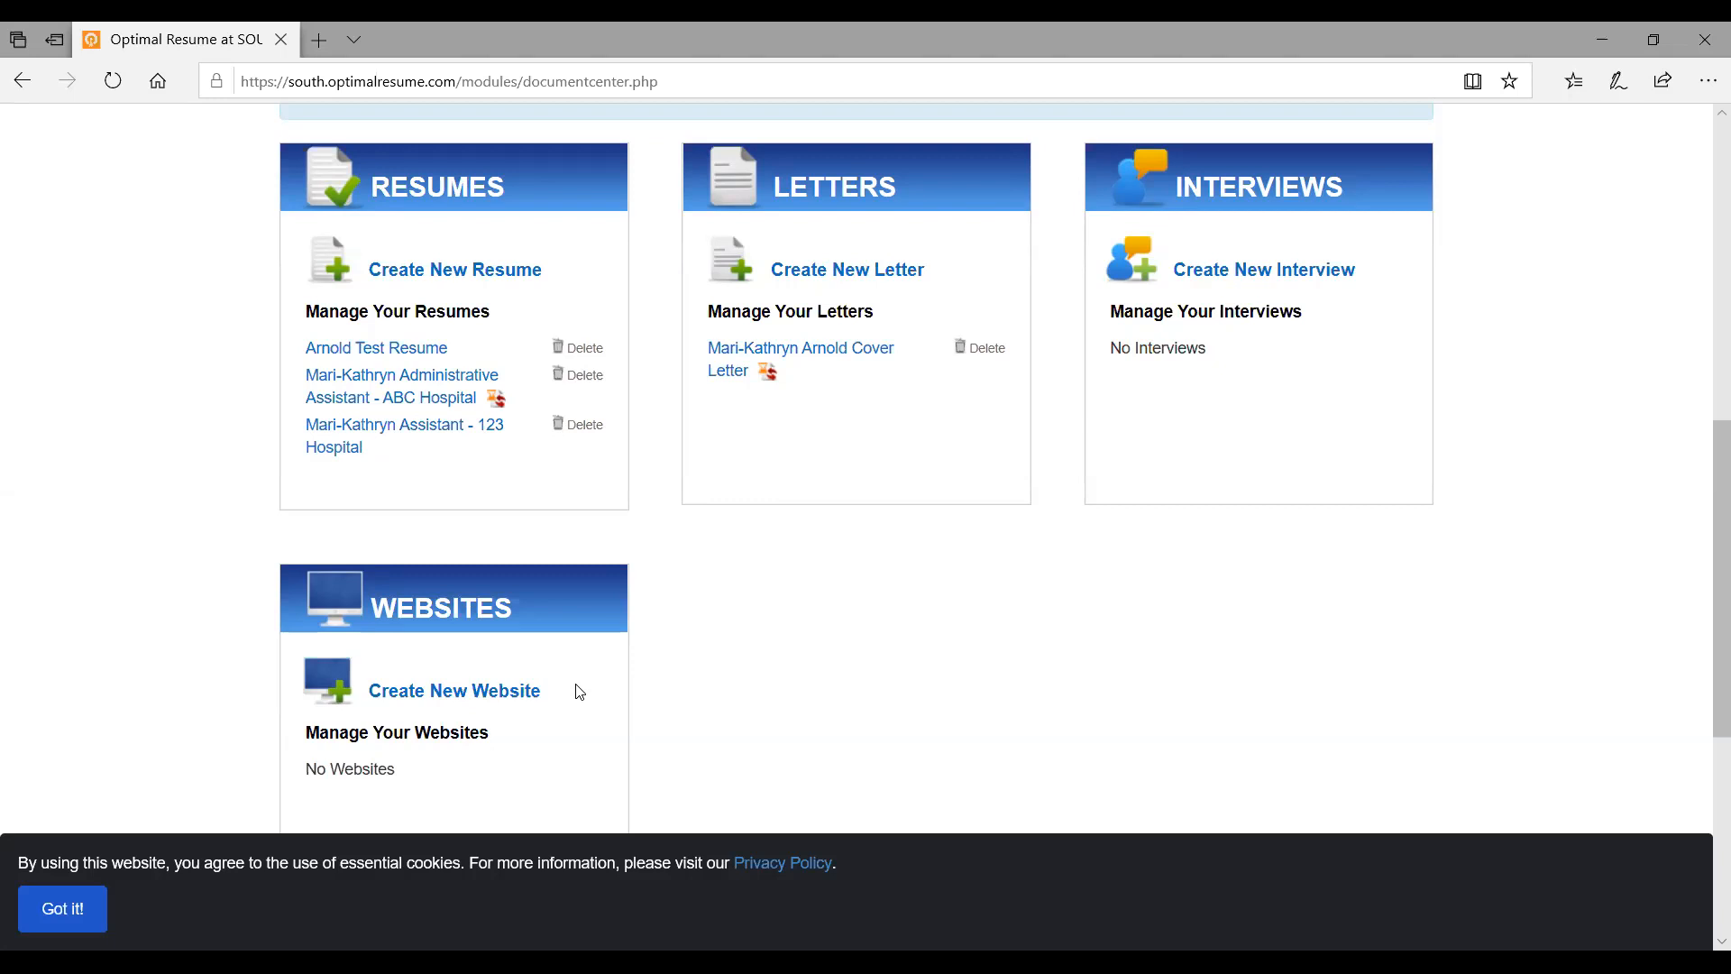
pyautogui.click(1268, 275)
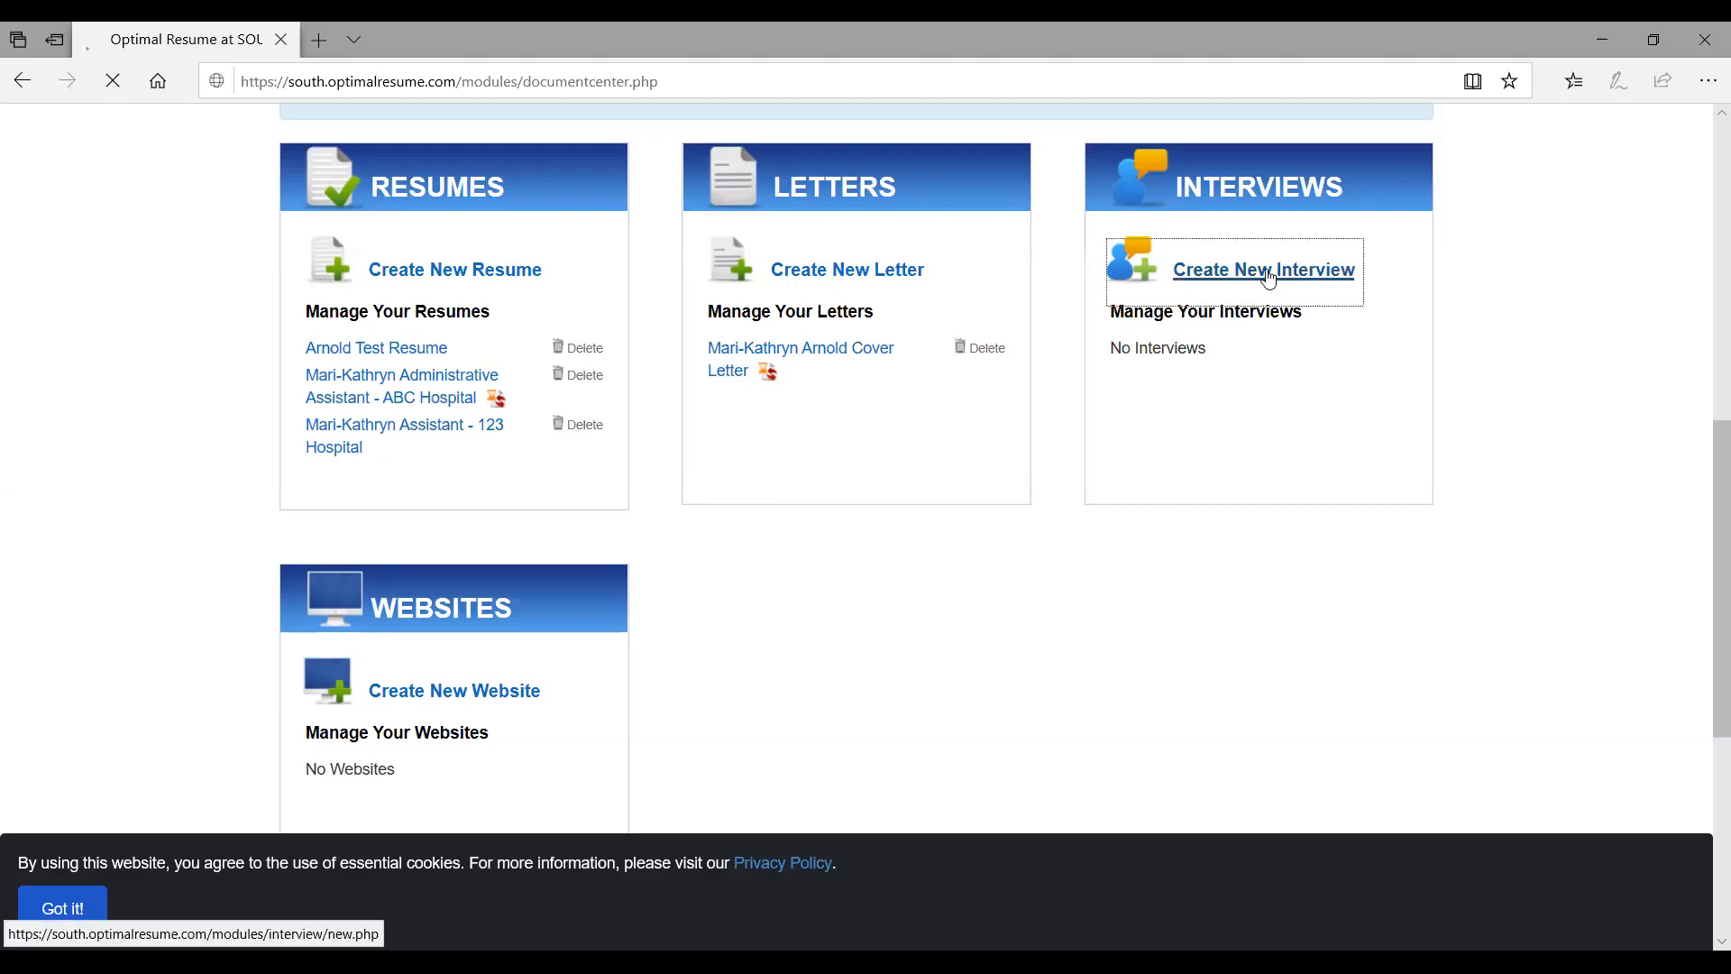
# Name the new interview with the student's name followed by 'Test'
pyautogui.scroll(-2, 1046, 341)
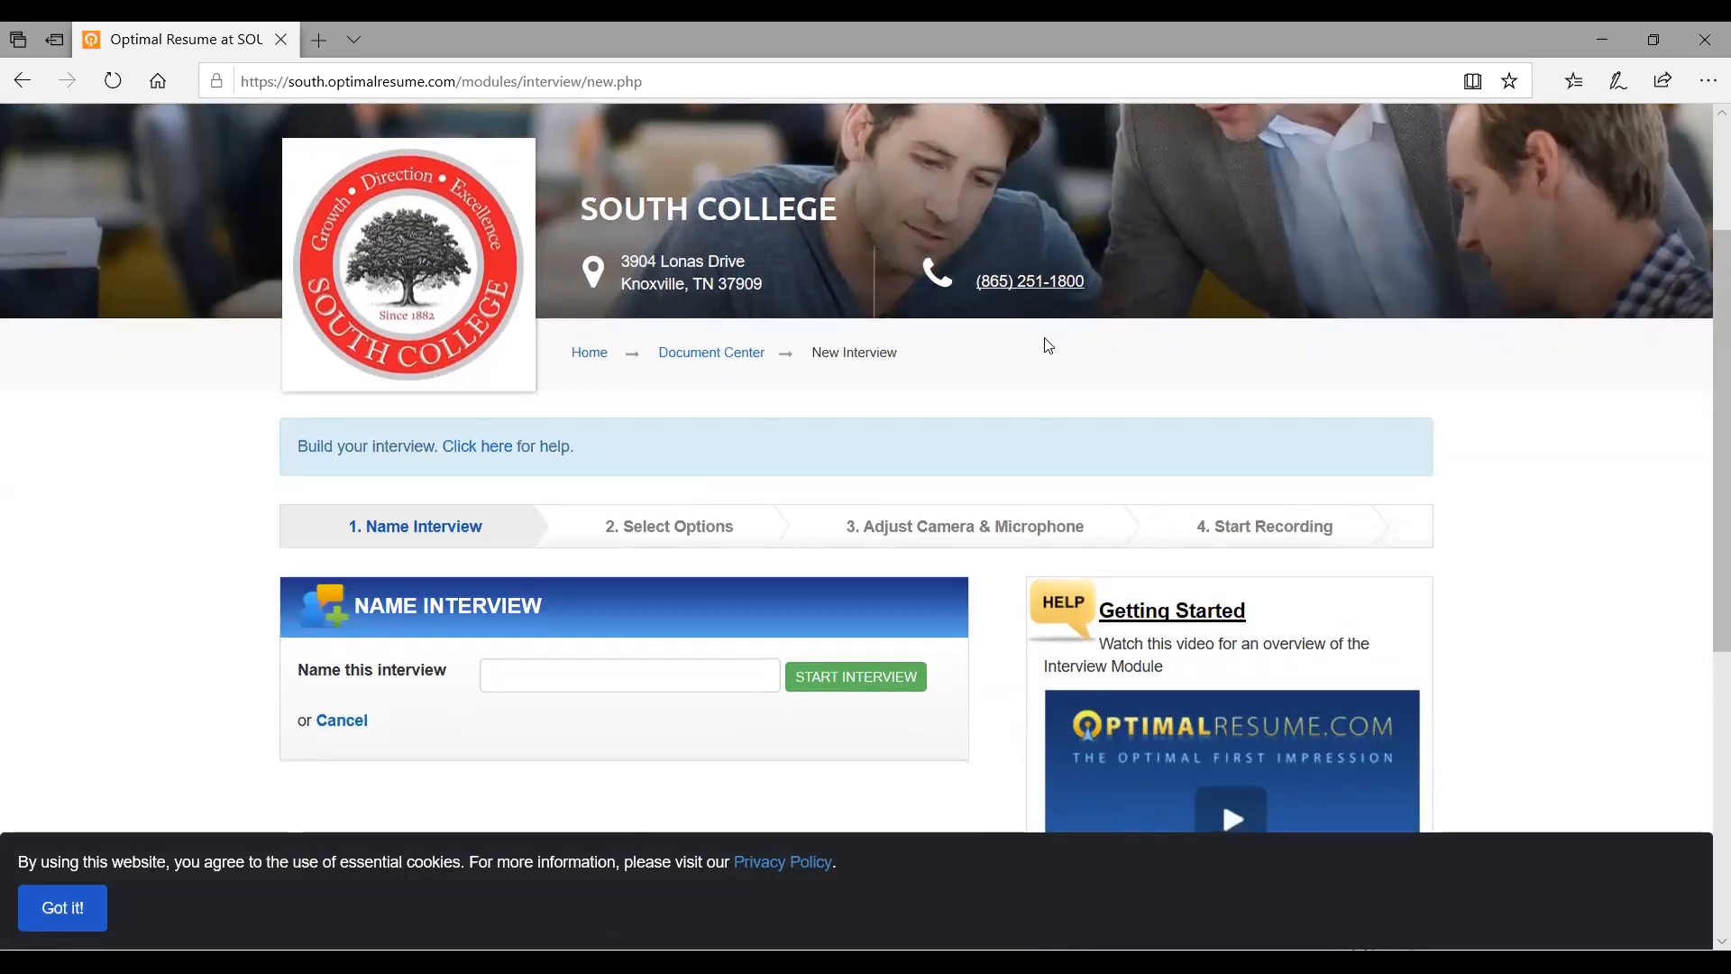
pyautogui.scroll(-1, 1048, 346)
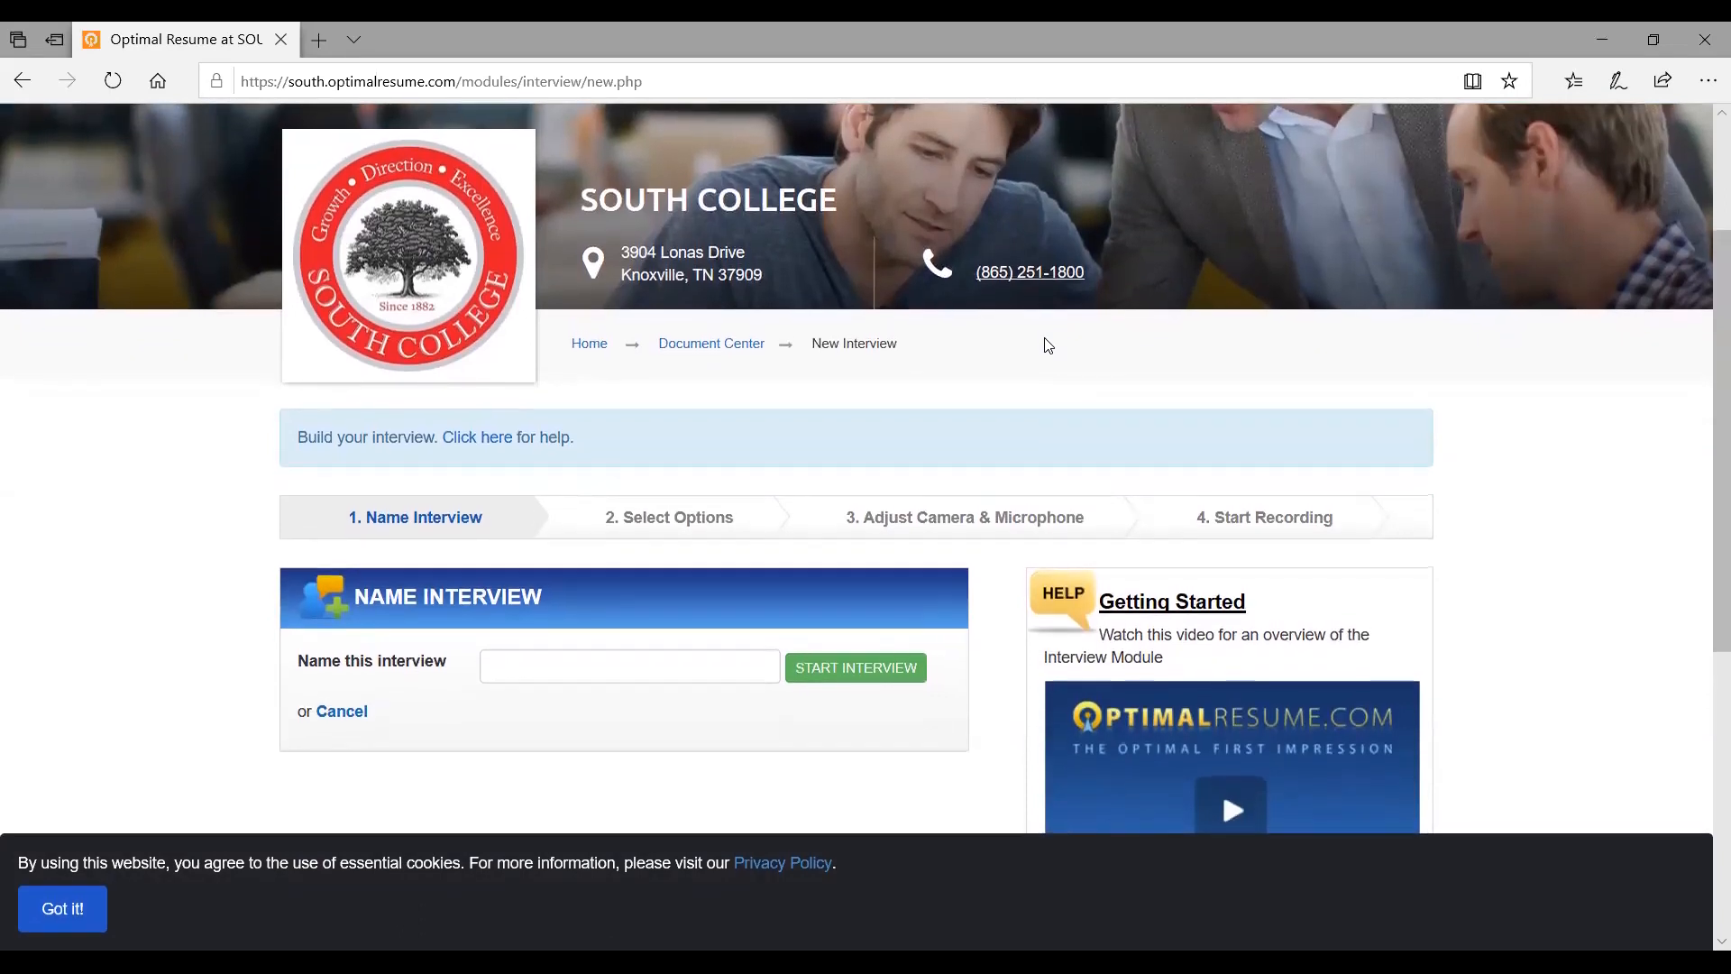
pyautogui.click(541, 665)
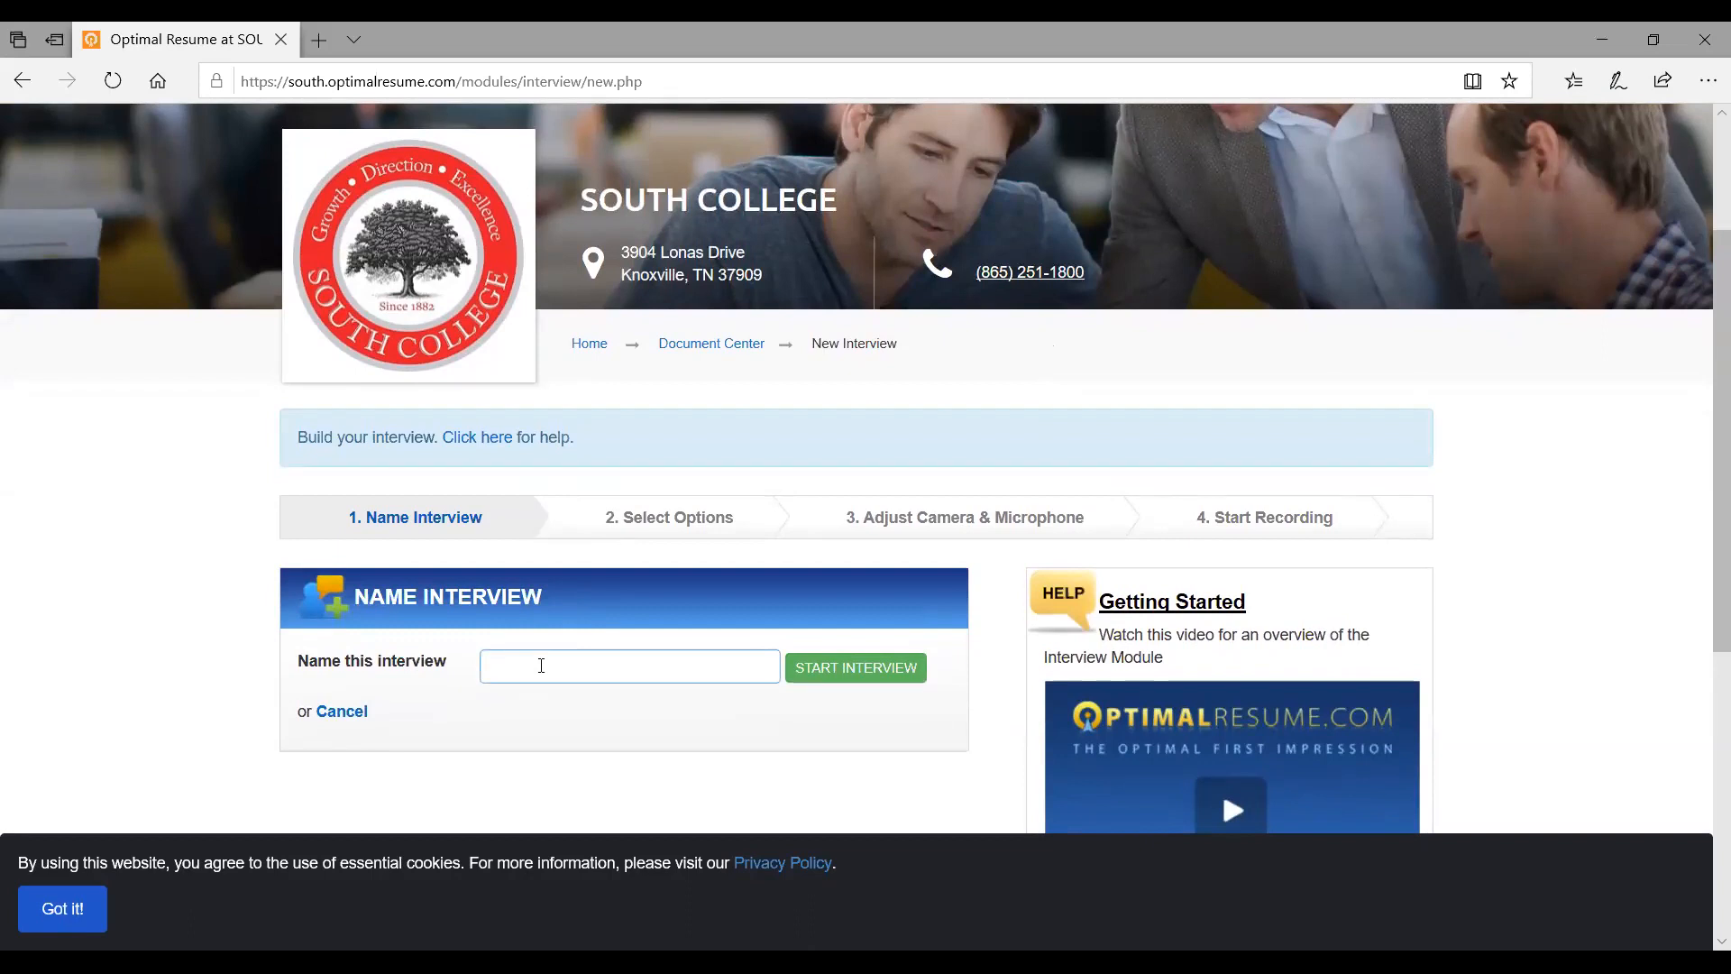
pyautogui.write('Mari-Kathryn Test')
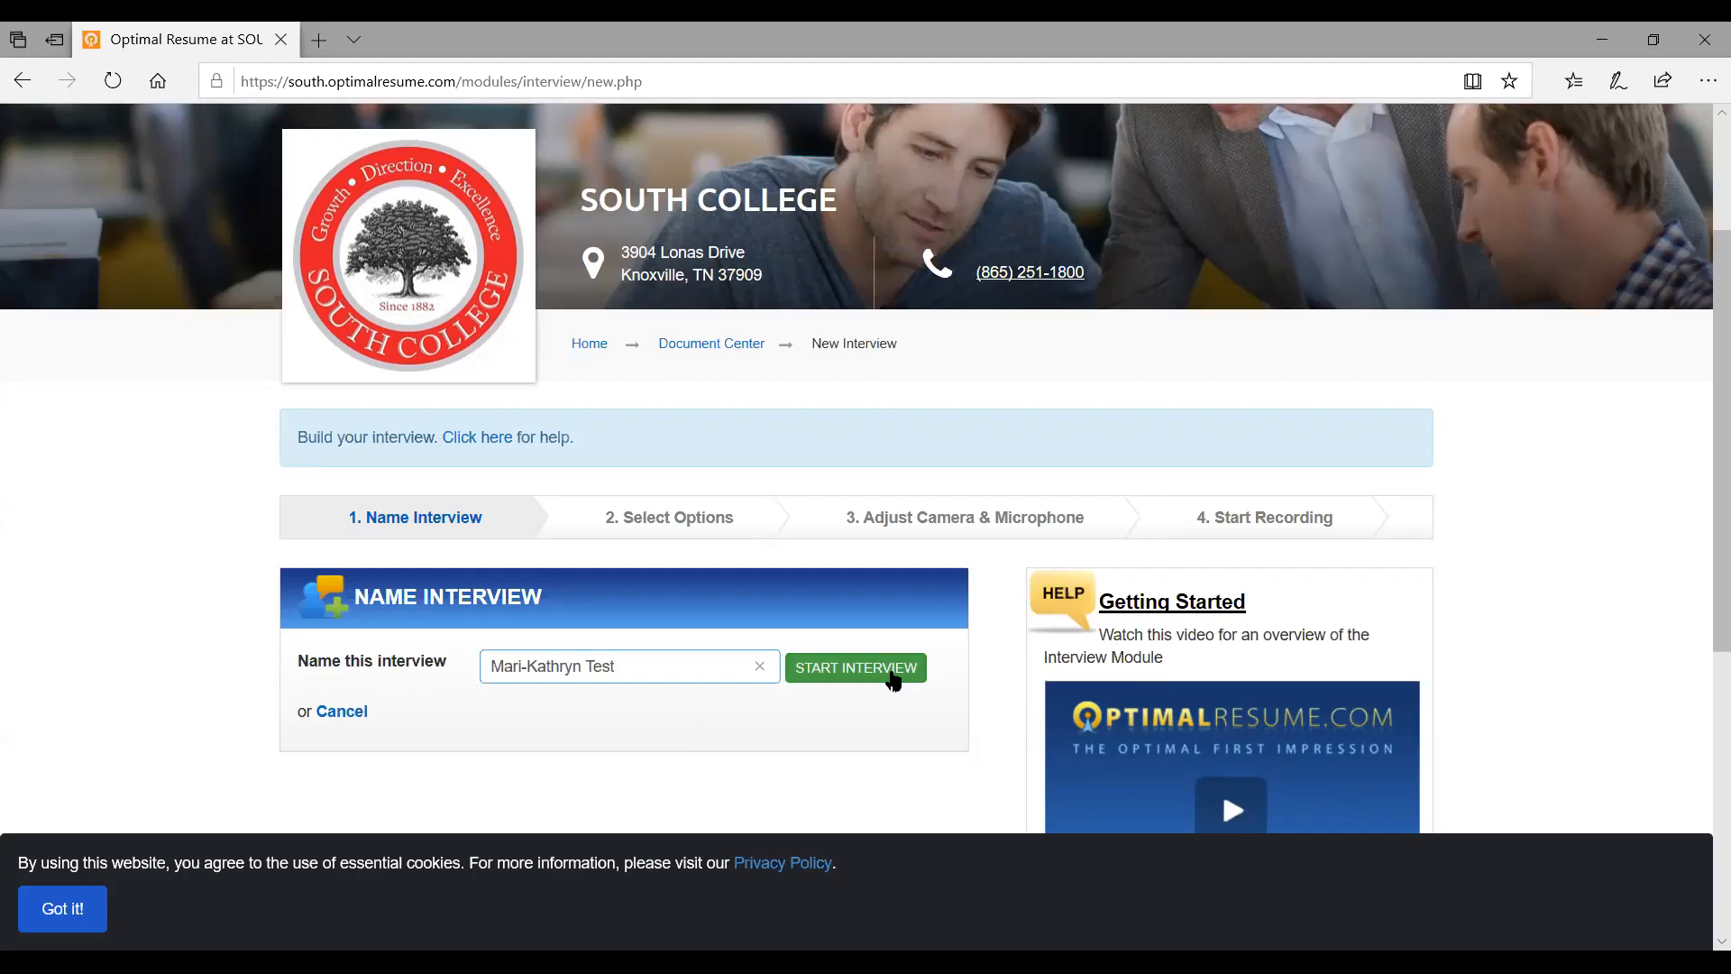
# Start the interview and browse the Select Options step's interview types, including Hiring Manager Interview
pyautogui.click(892, 678)
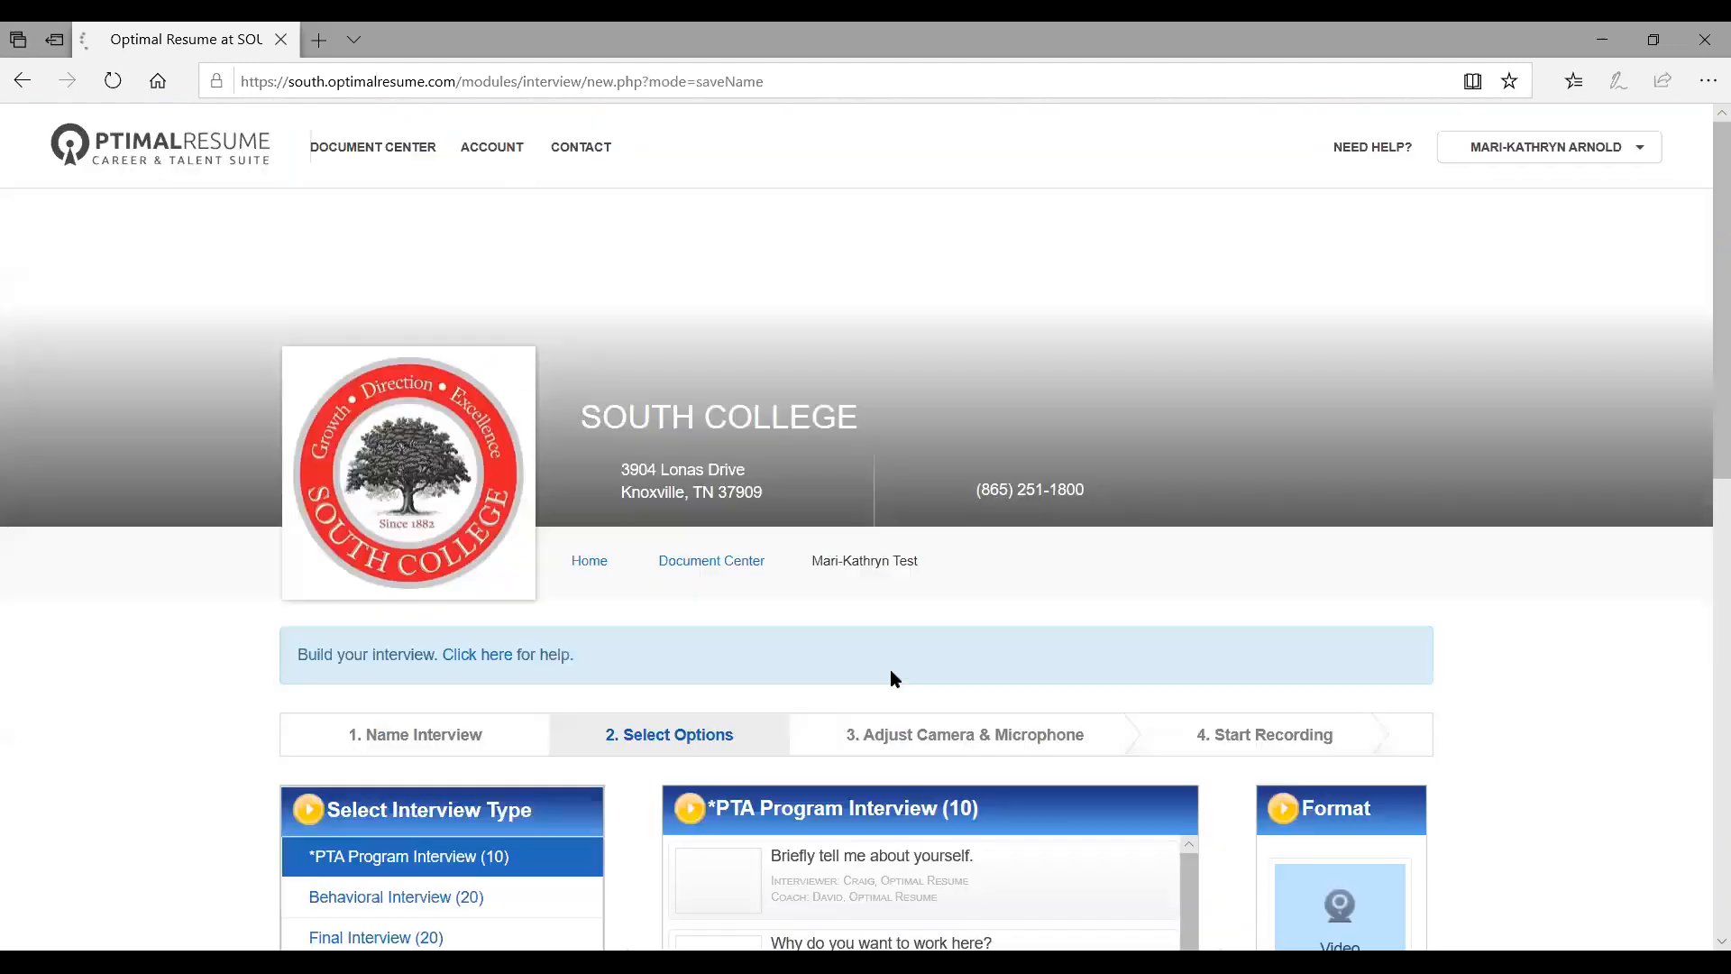
pyautogui.scroll(-4, 818, 641)
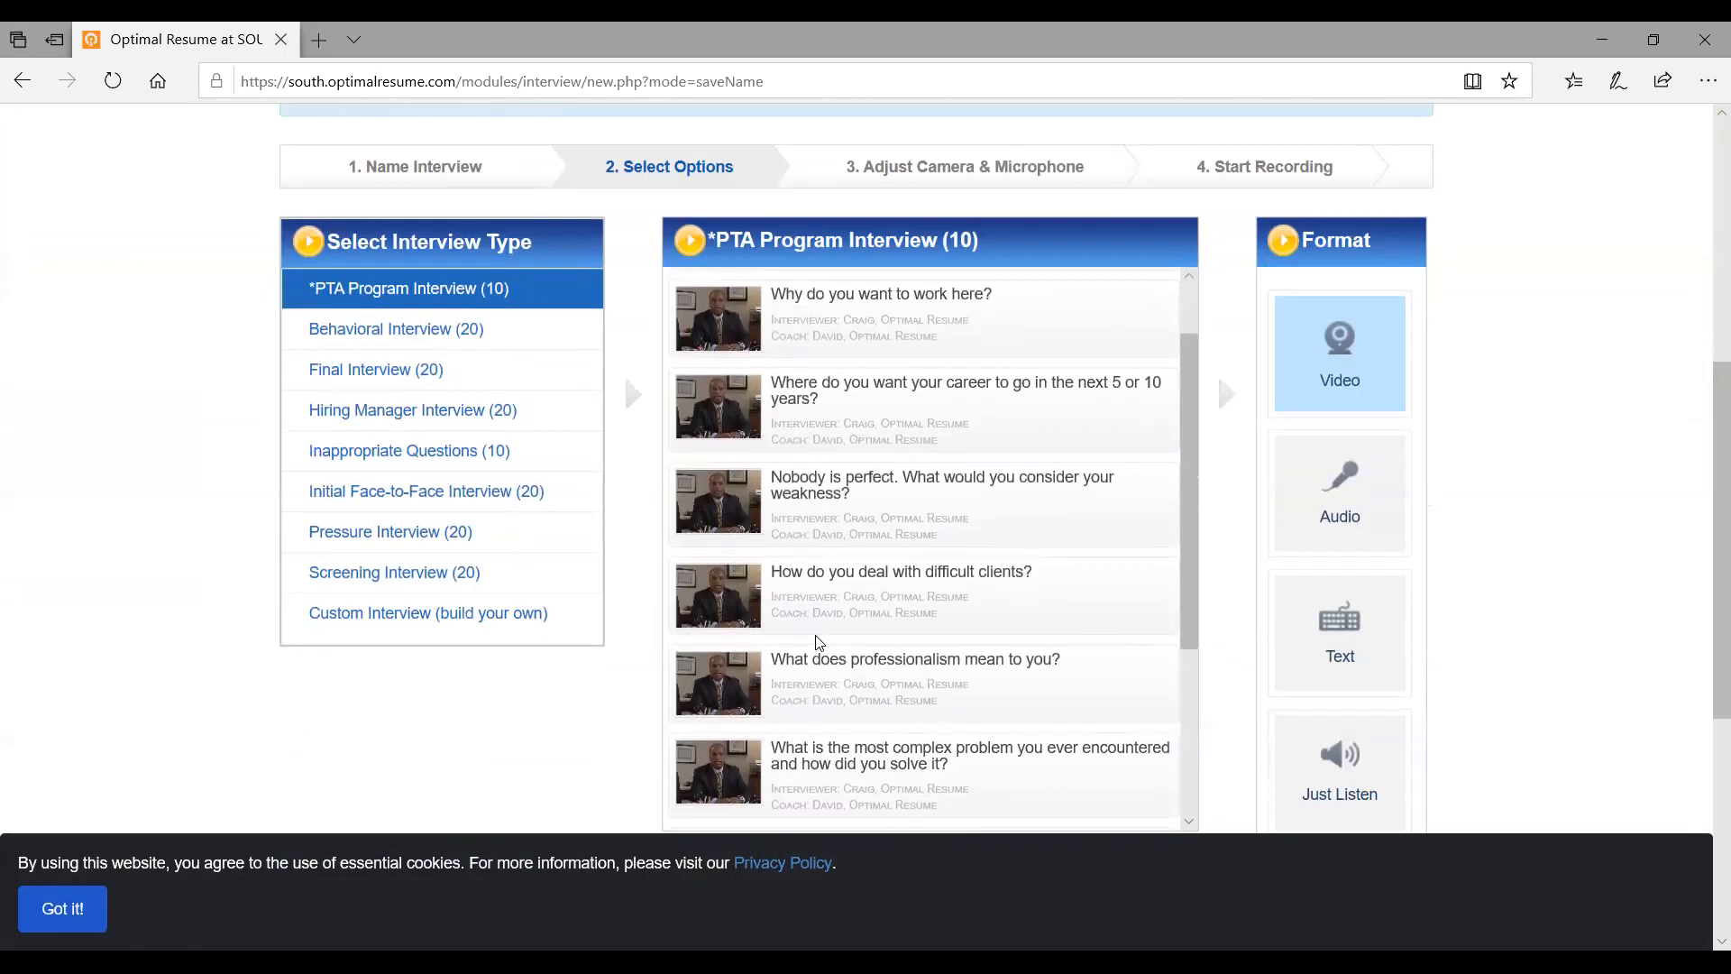
pyautogui.scroll(1, 819, 642)
pyautogui.scroll(3, 819, 641)
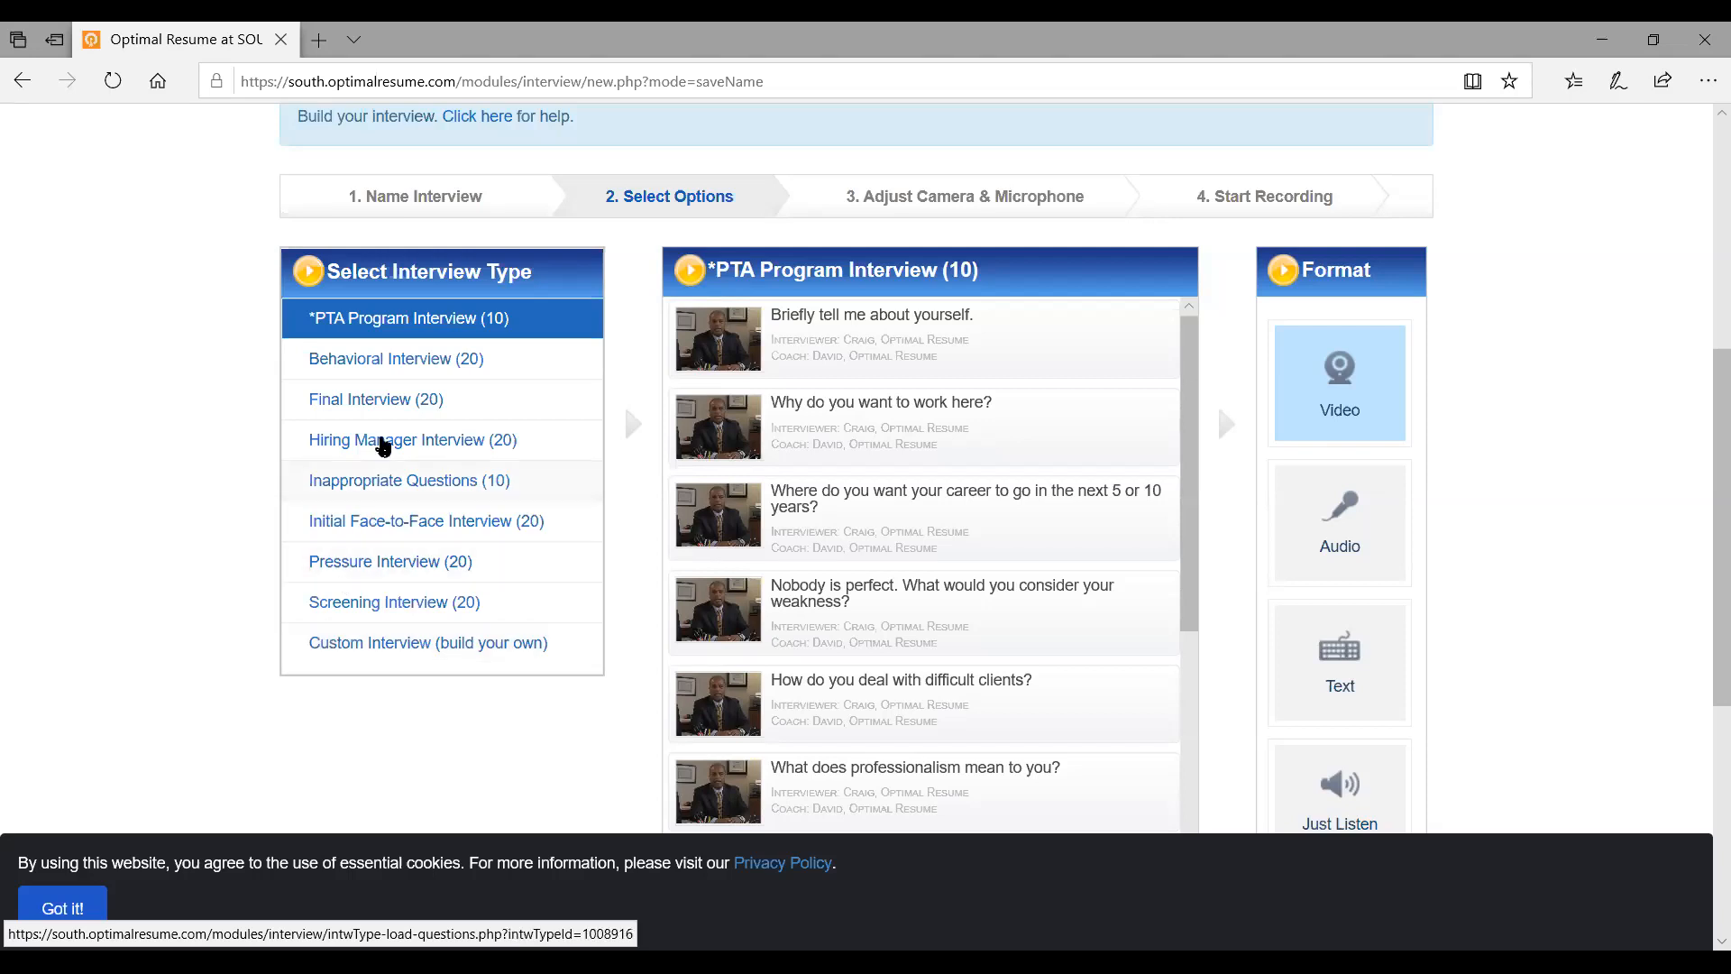
pyautogui.moveTo(376, 455)
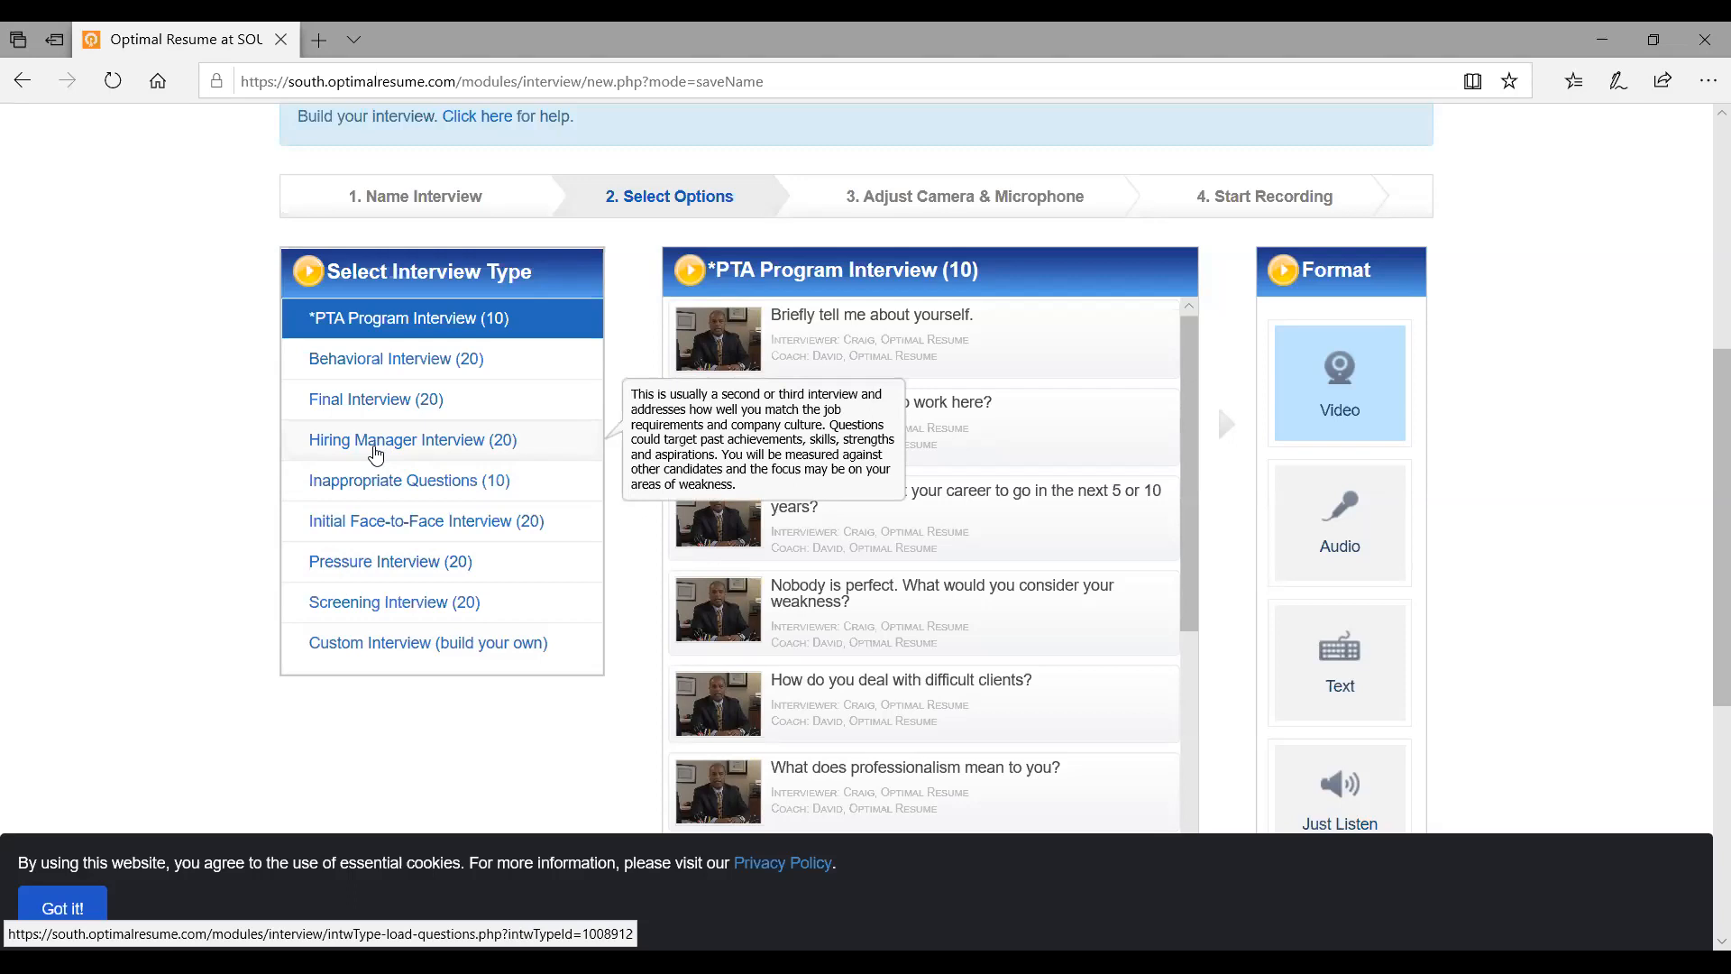
pyautogui.click(376, 451)
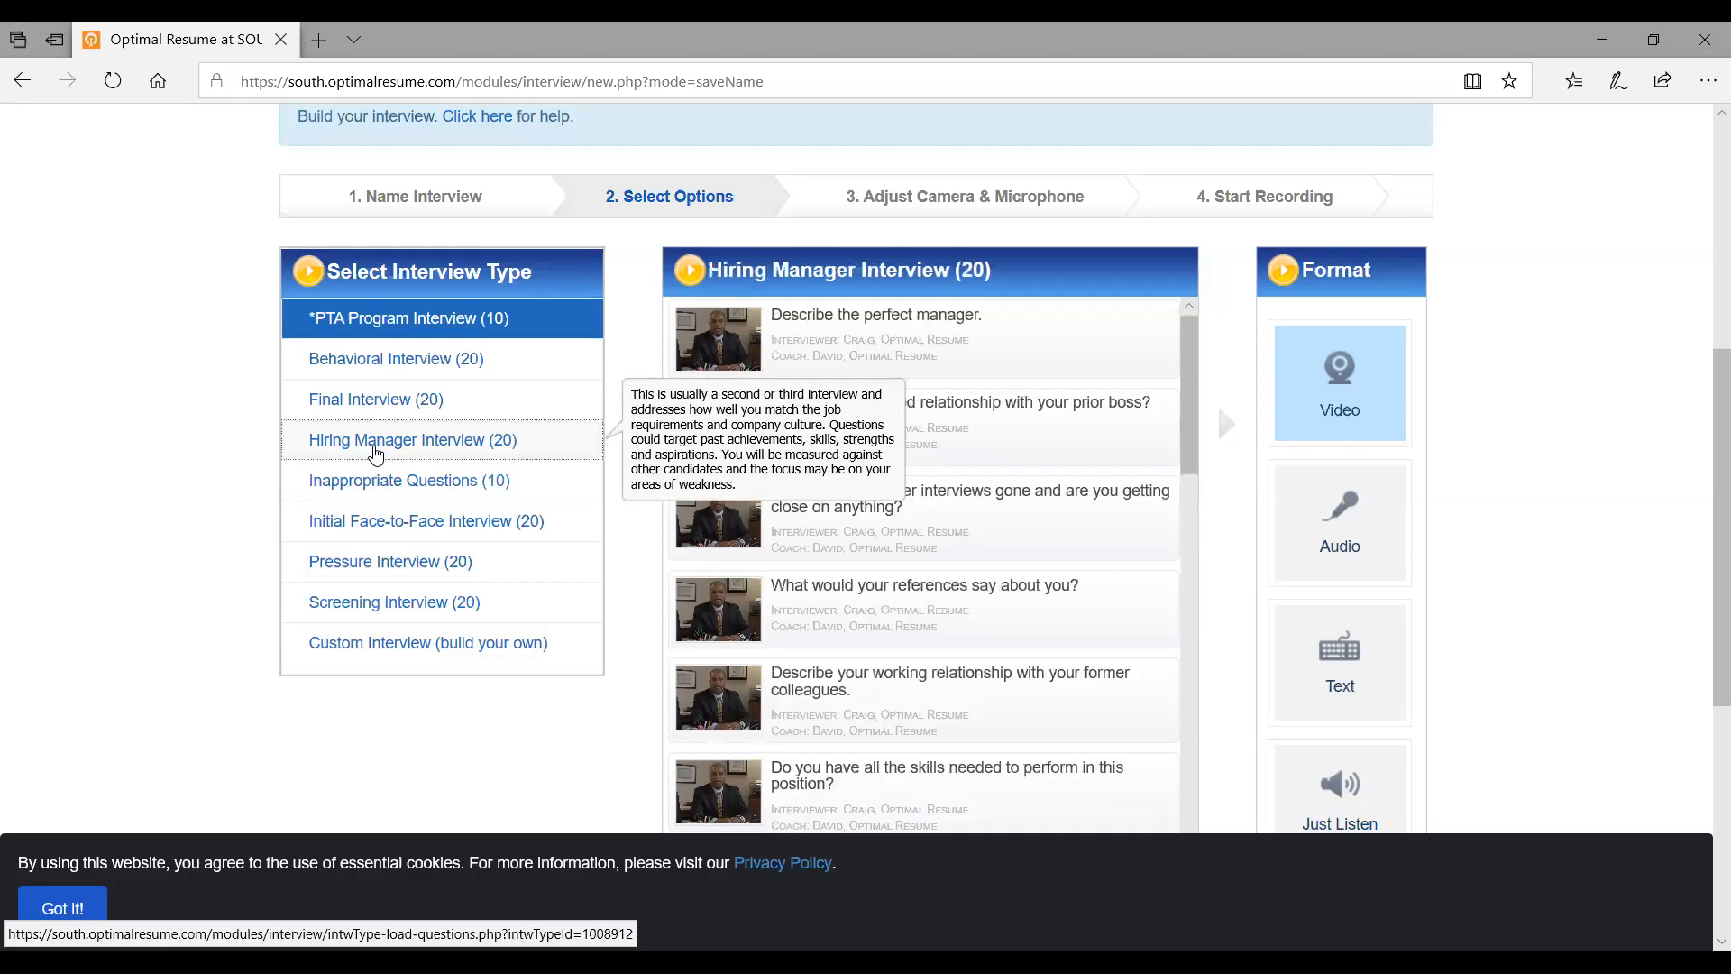
pyautogui.scroll(-1, 1027, 437)
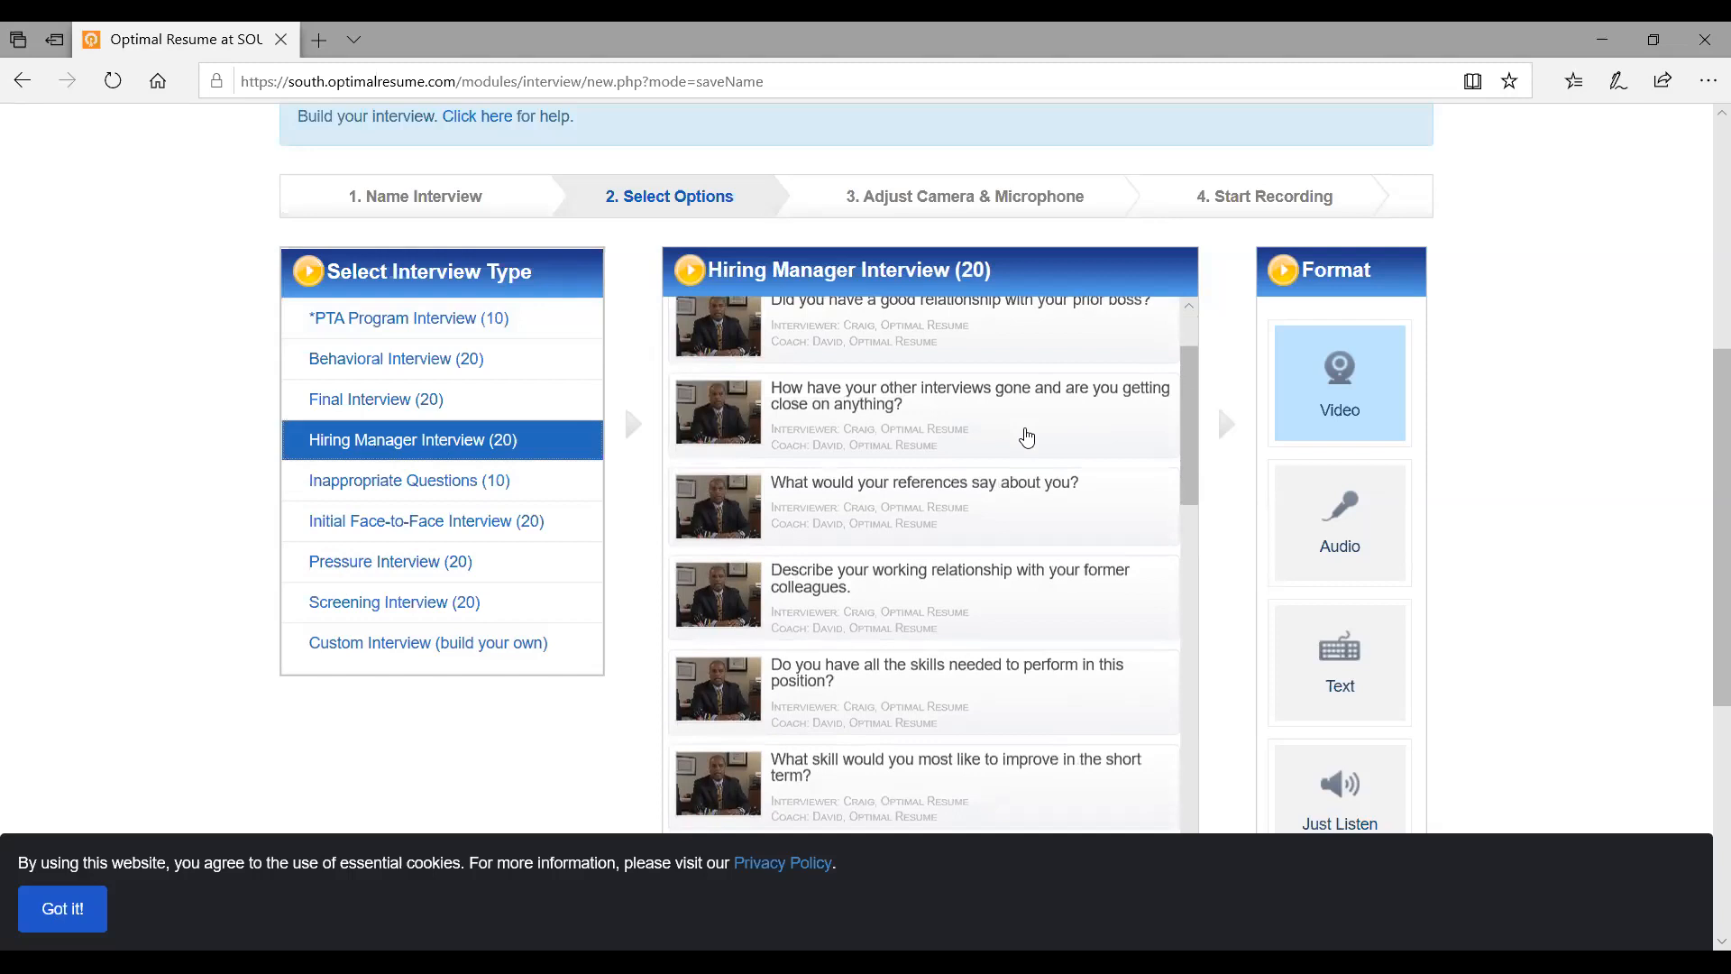
pyautogui.scroll(3, 1025, 438)
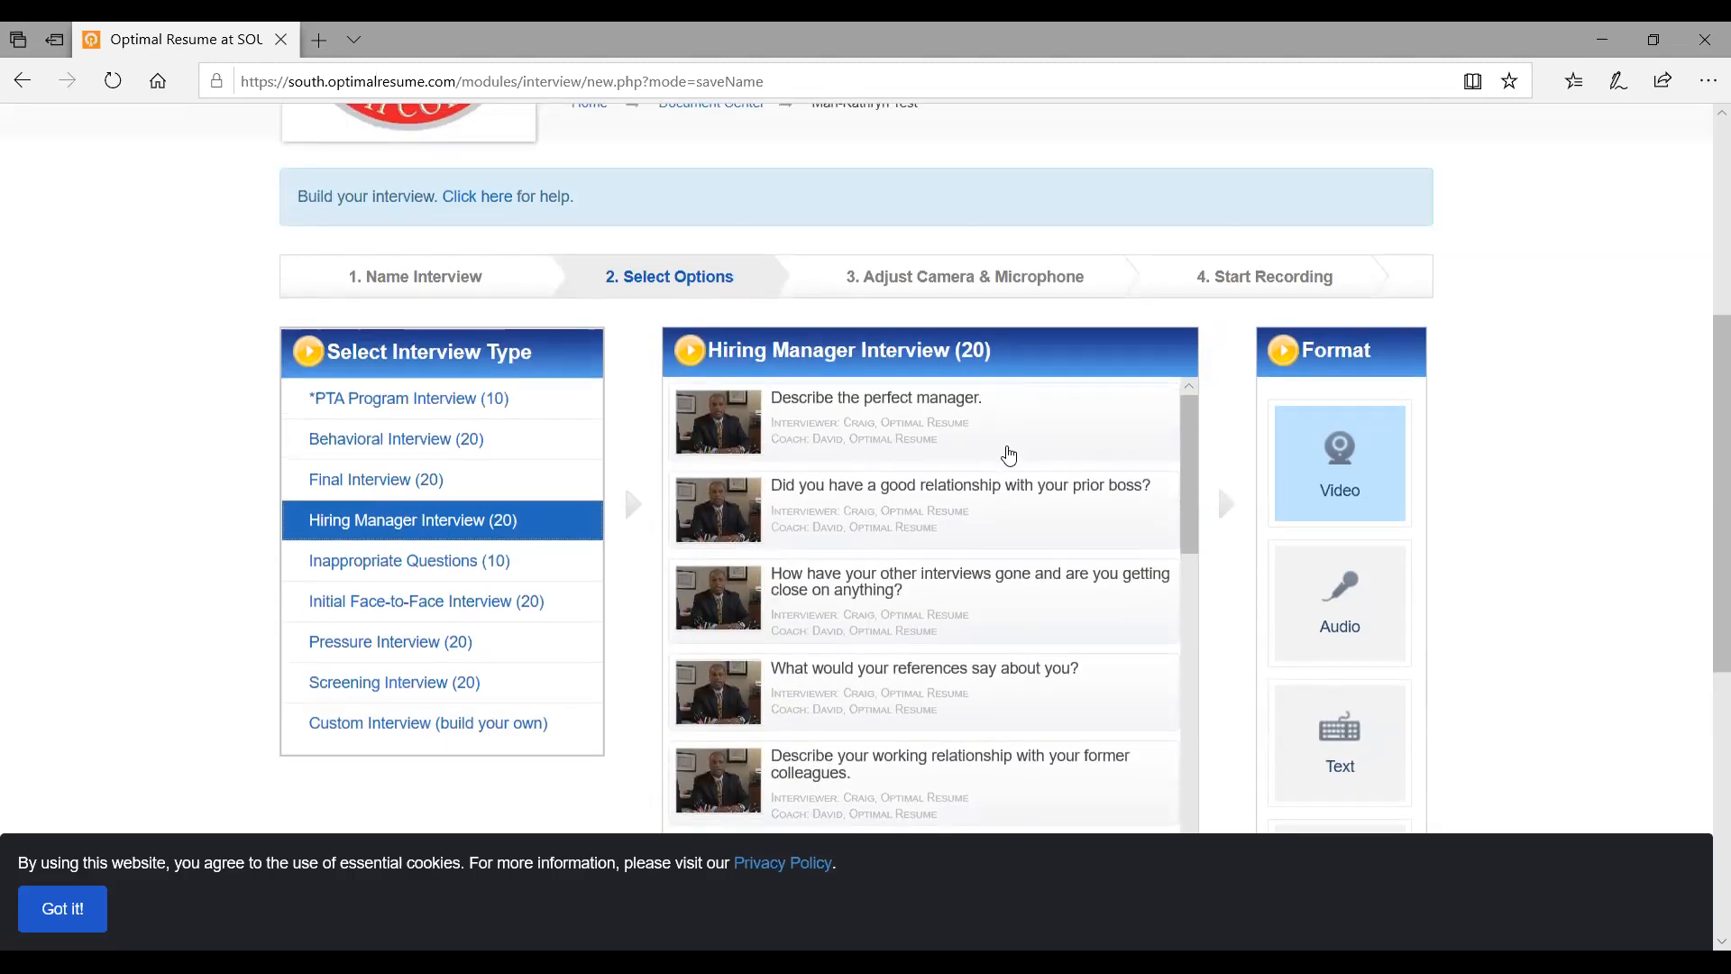
pyautogui.scroll(-1, 1013, 451)
pyautogui.scroll(-3, 1012, 452)
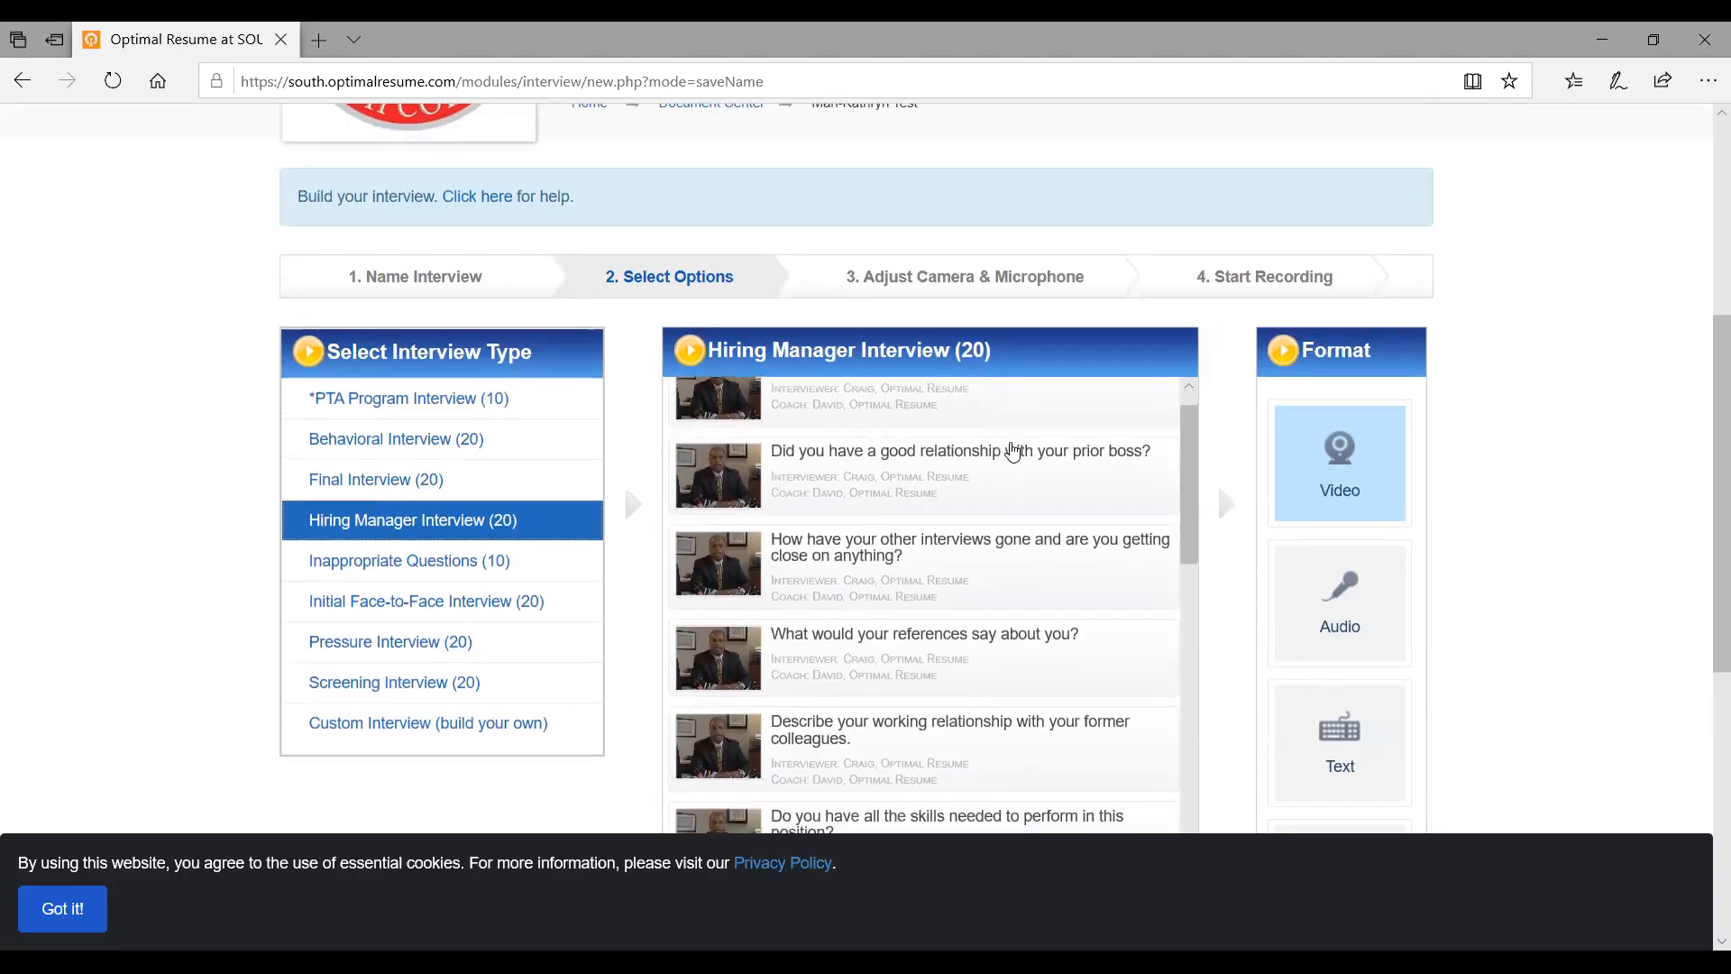
pyautogui.scroll(-3, 1012, 452)
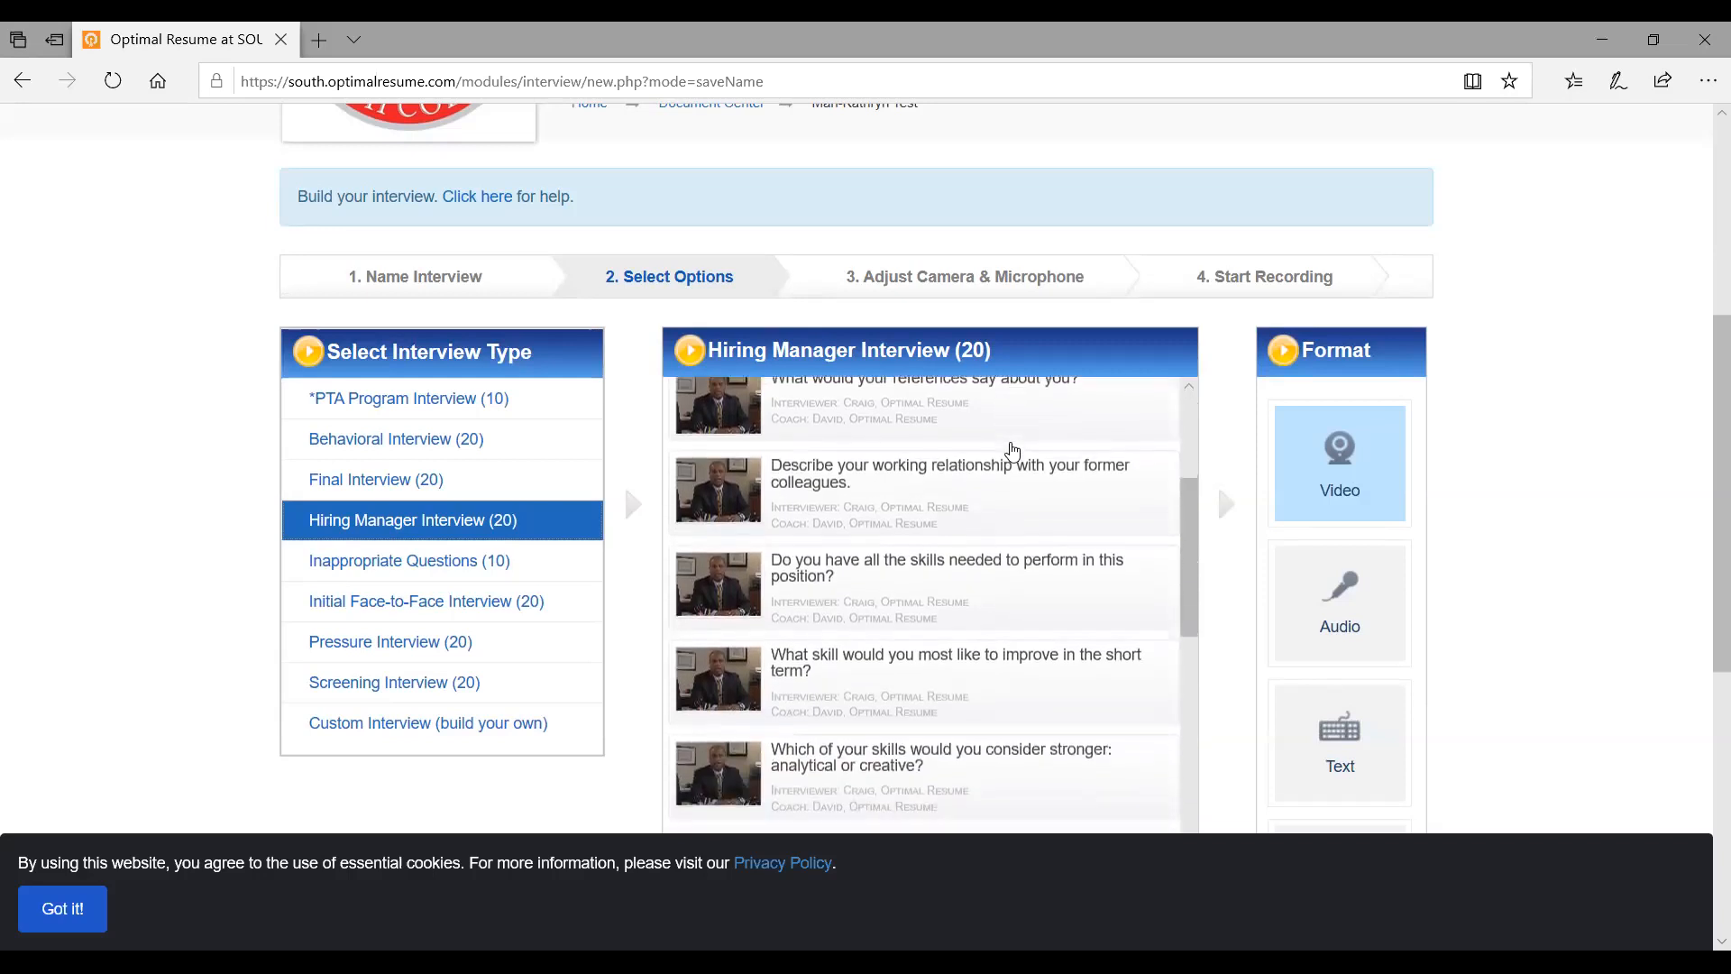
pyautogui.scroll(-7, 1012, 451)
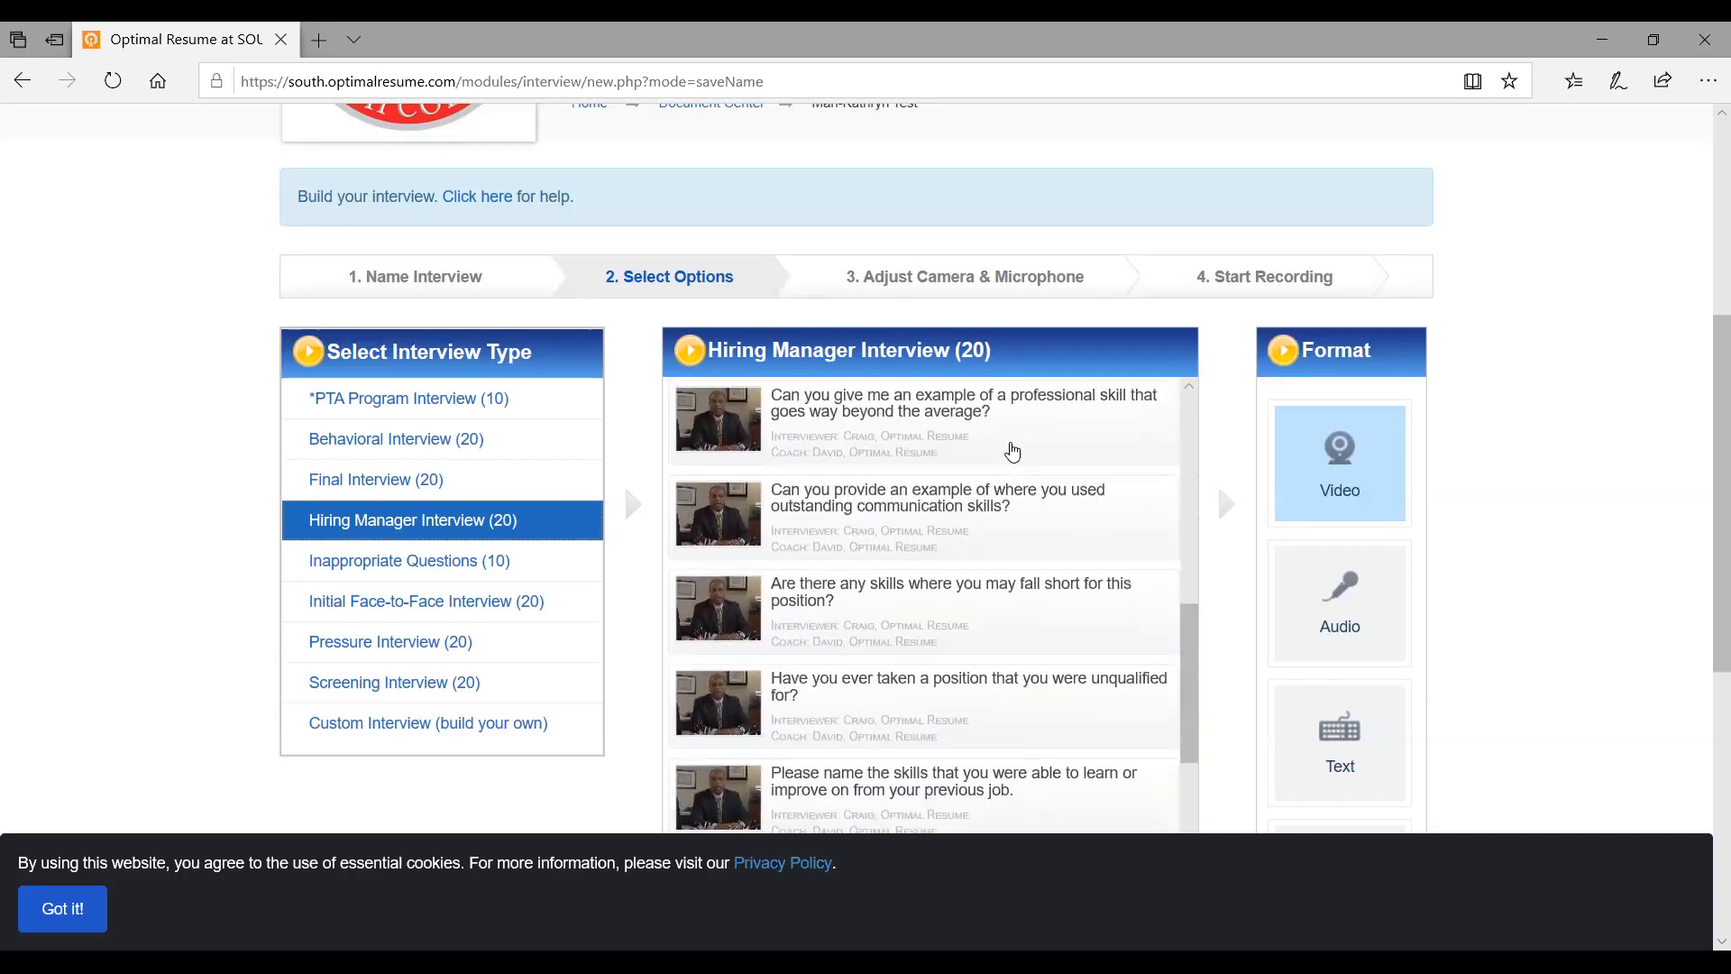
pyautogui.scroll(-5, 1012, 451)
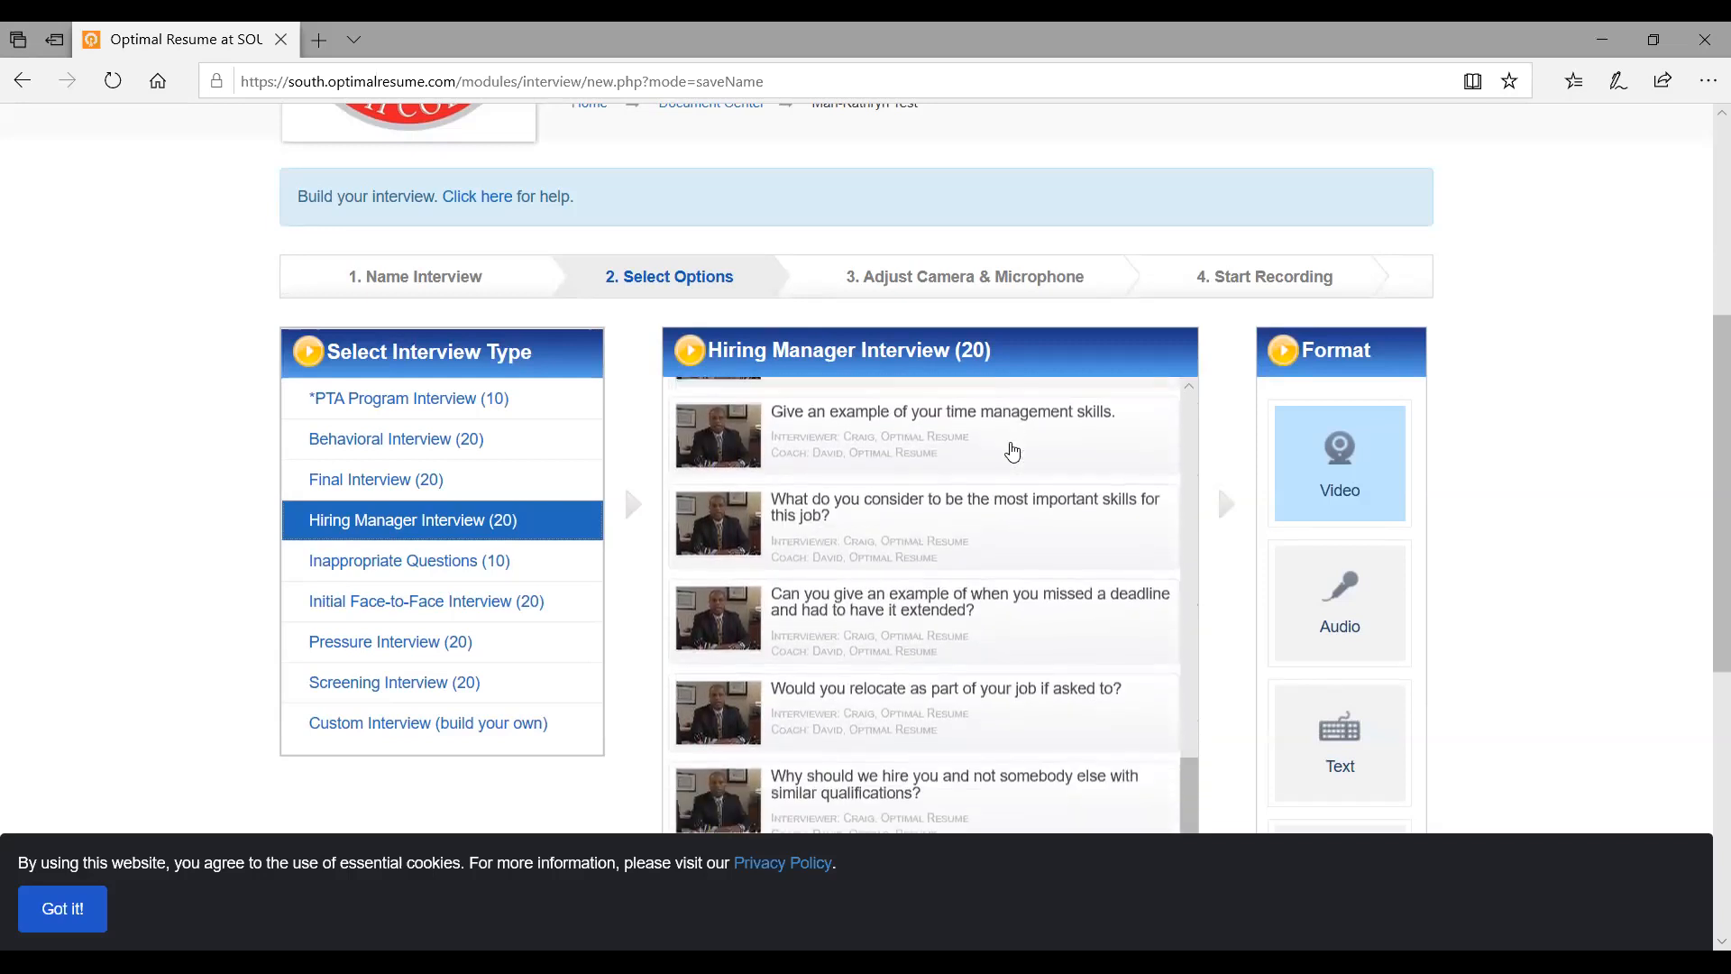
pyautogui.scroll(1, 1013, 452)
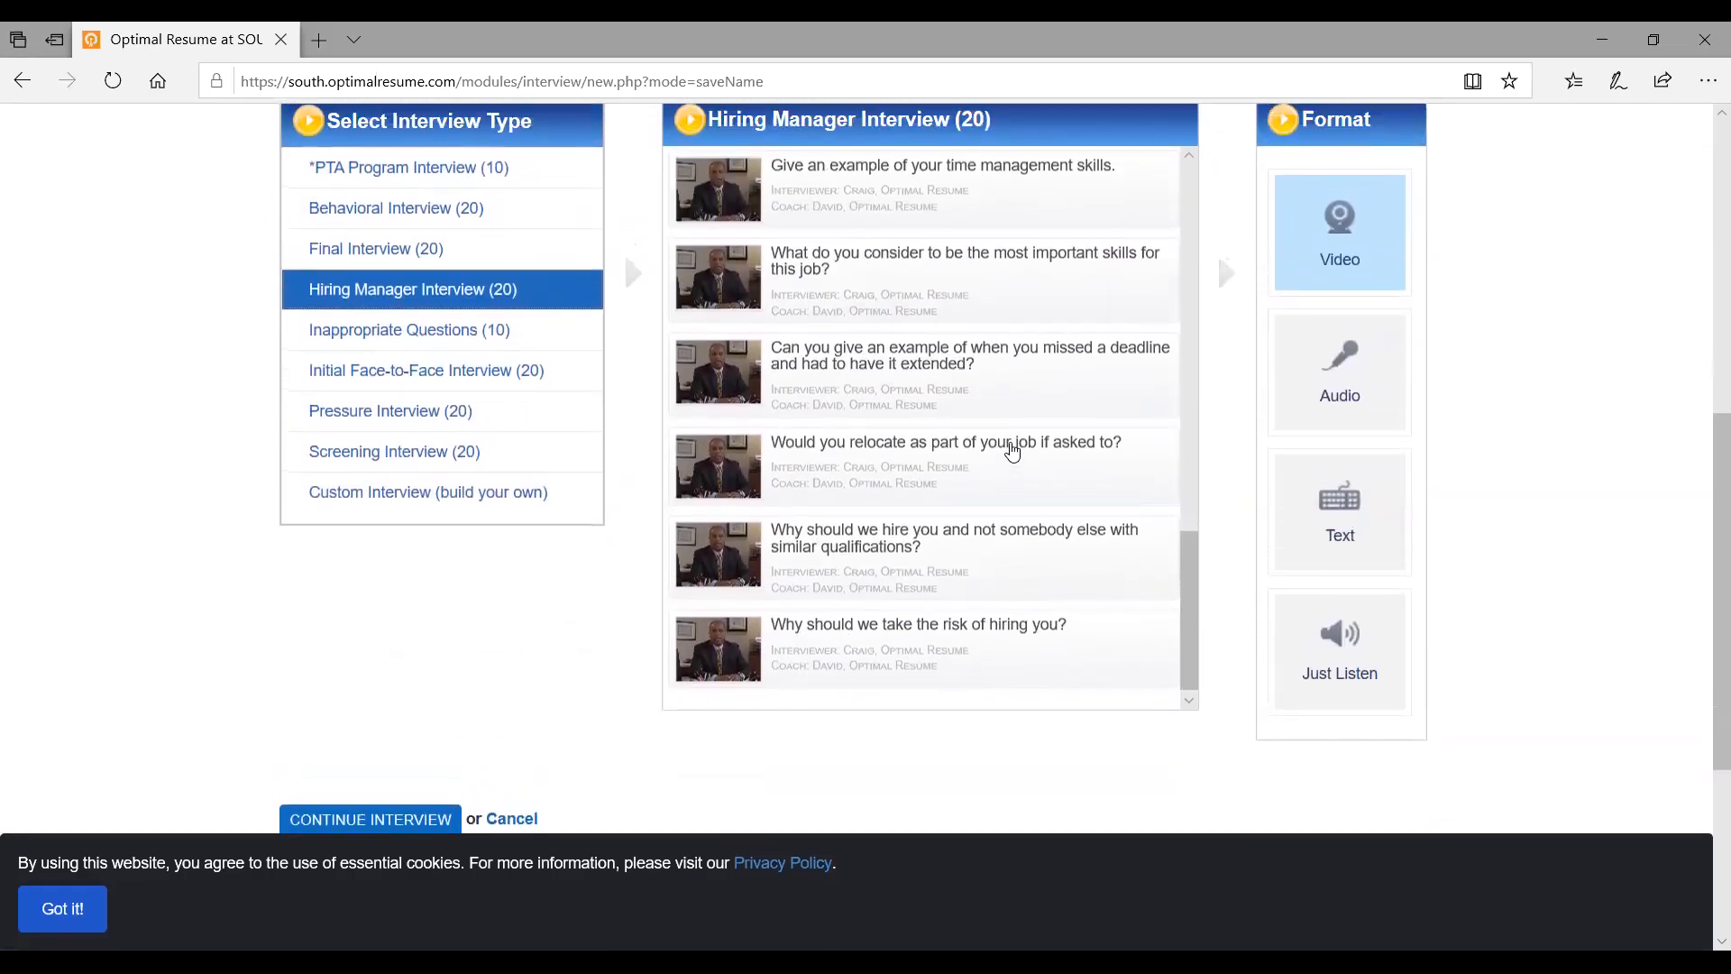
pyautogui.scroll(2, 1013, 452)
pyautogui.scroll(4, 1013, 452)
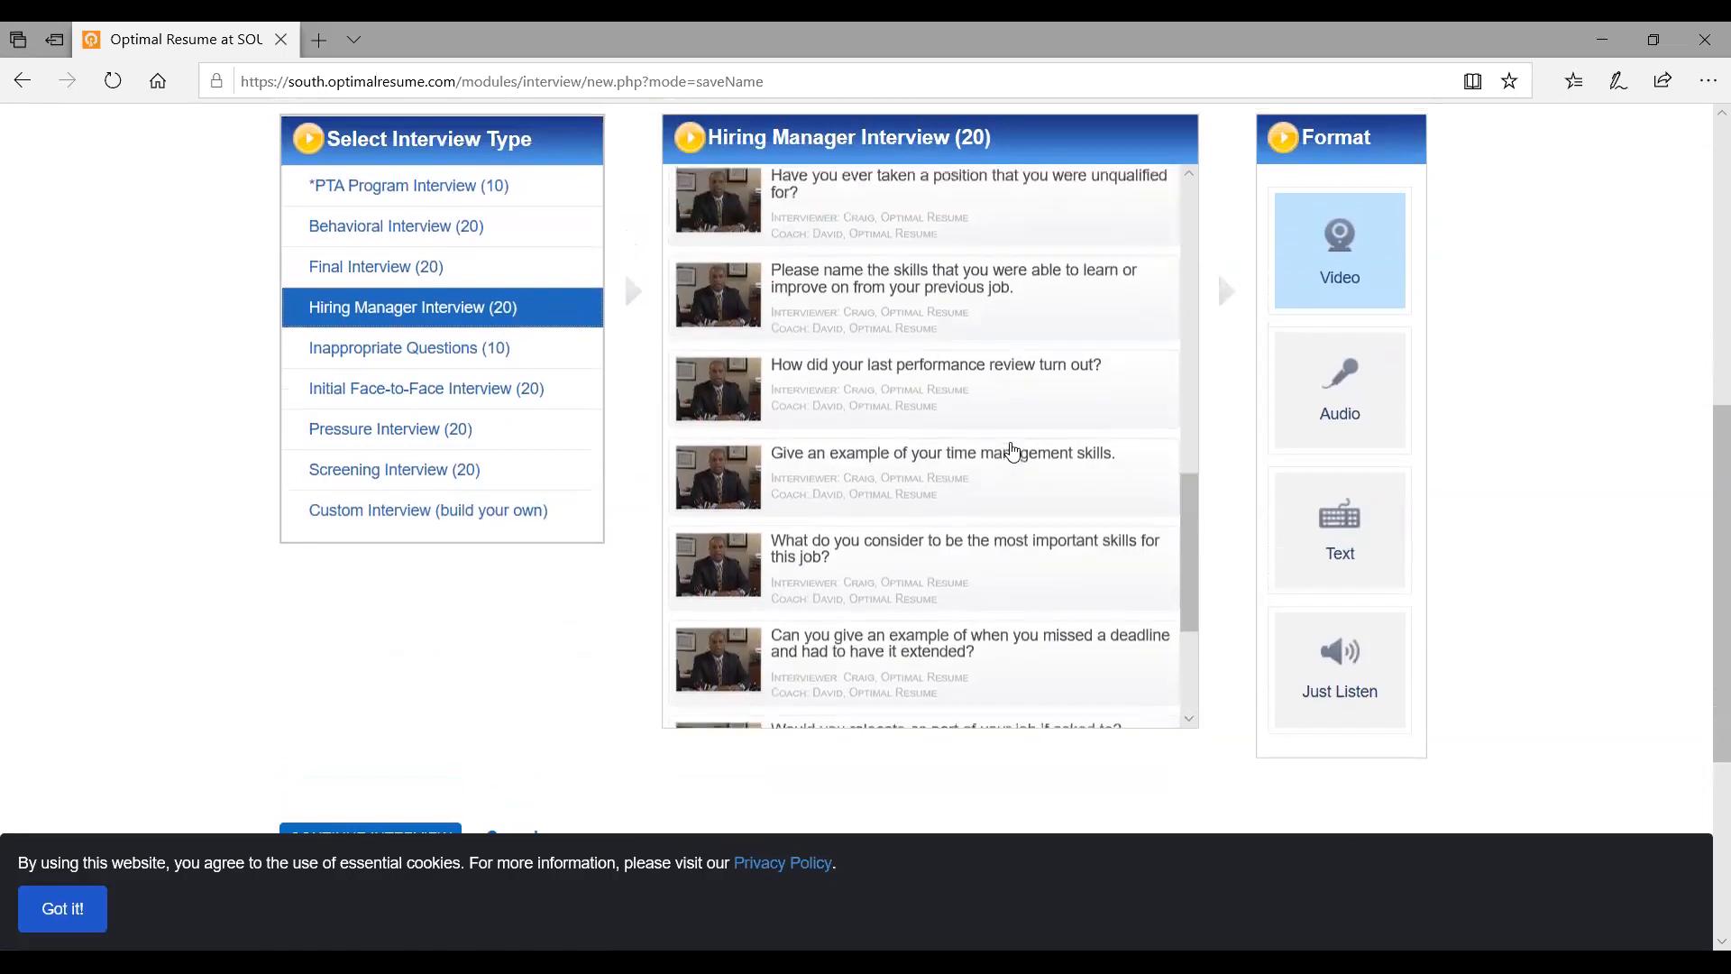
pyautogui.scroll(3, 1477, 425)
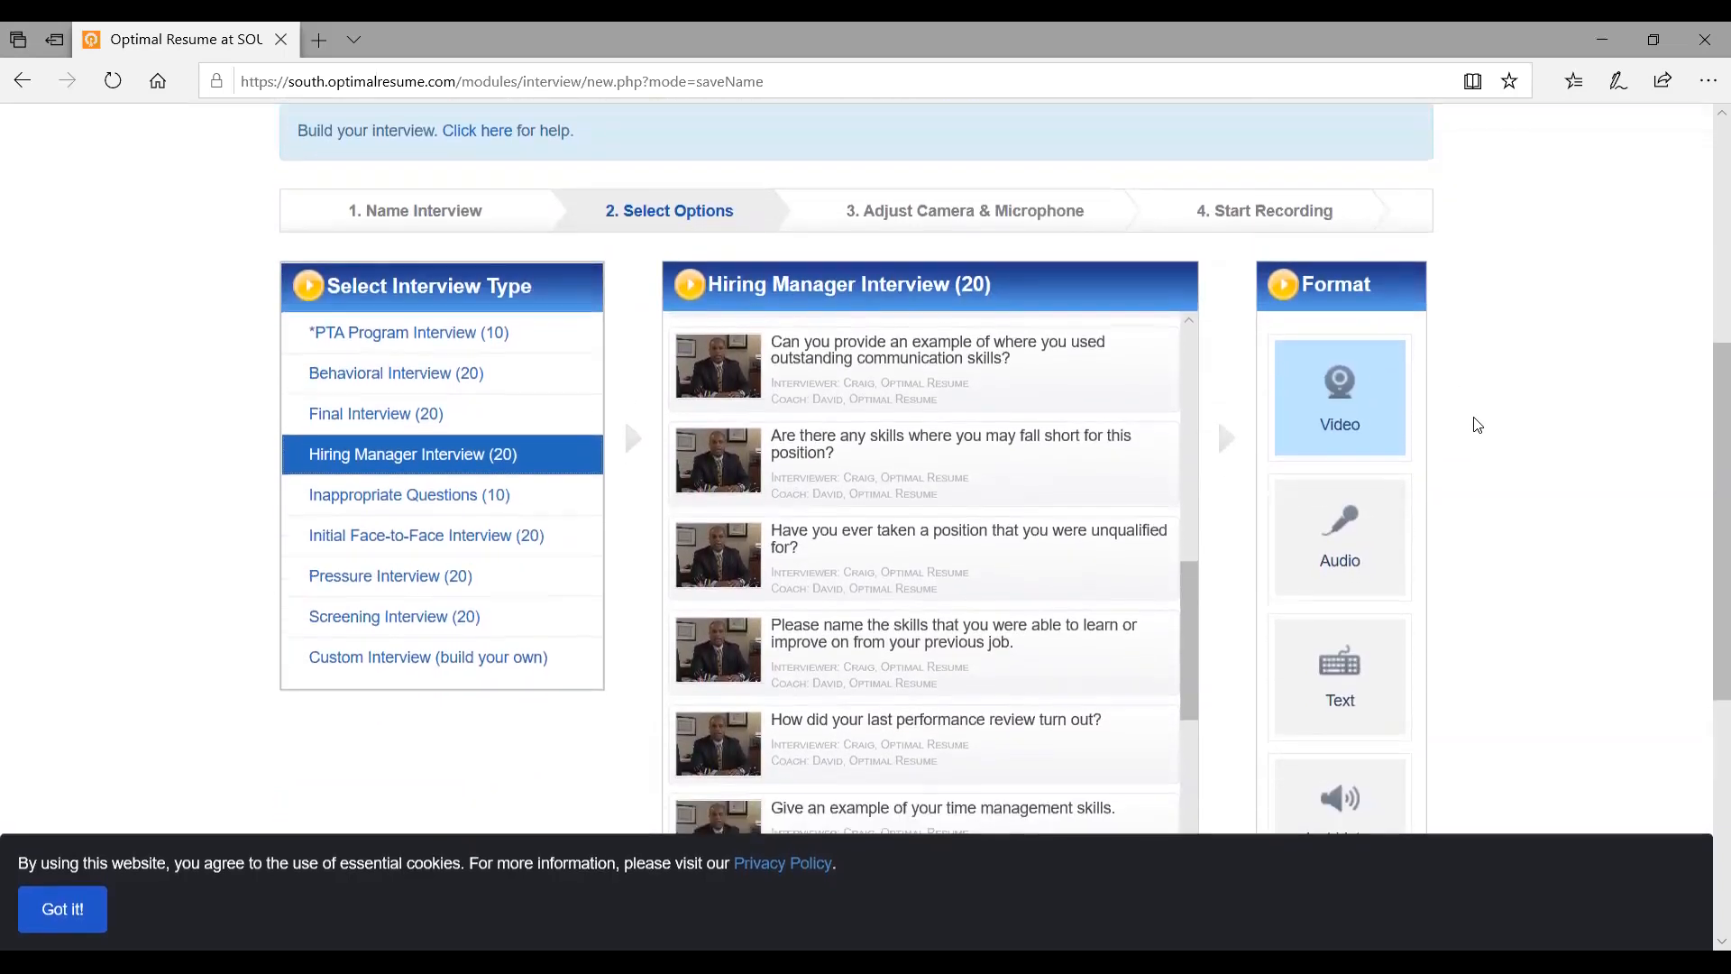
pyautogui.scroll(-1, 1477, 425)
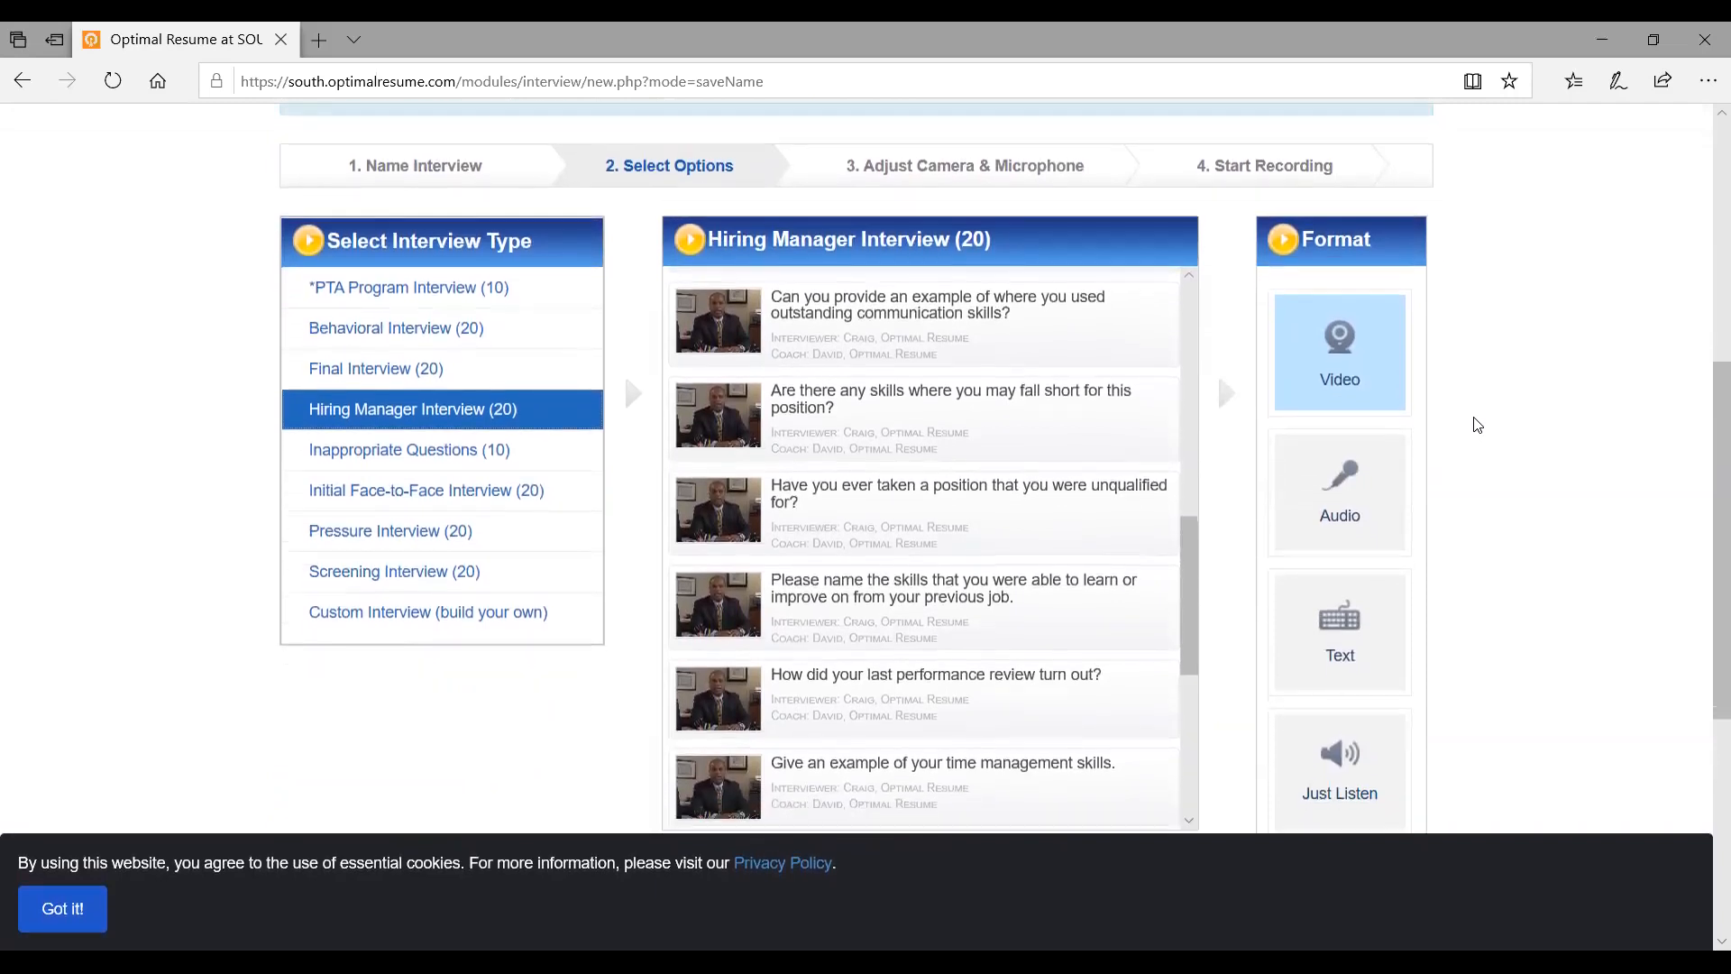
pyautogui.scroll(-2, 1477, 425)
pyautogui.scroll(-1, 1477, 425)
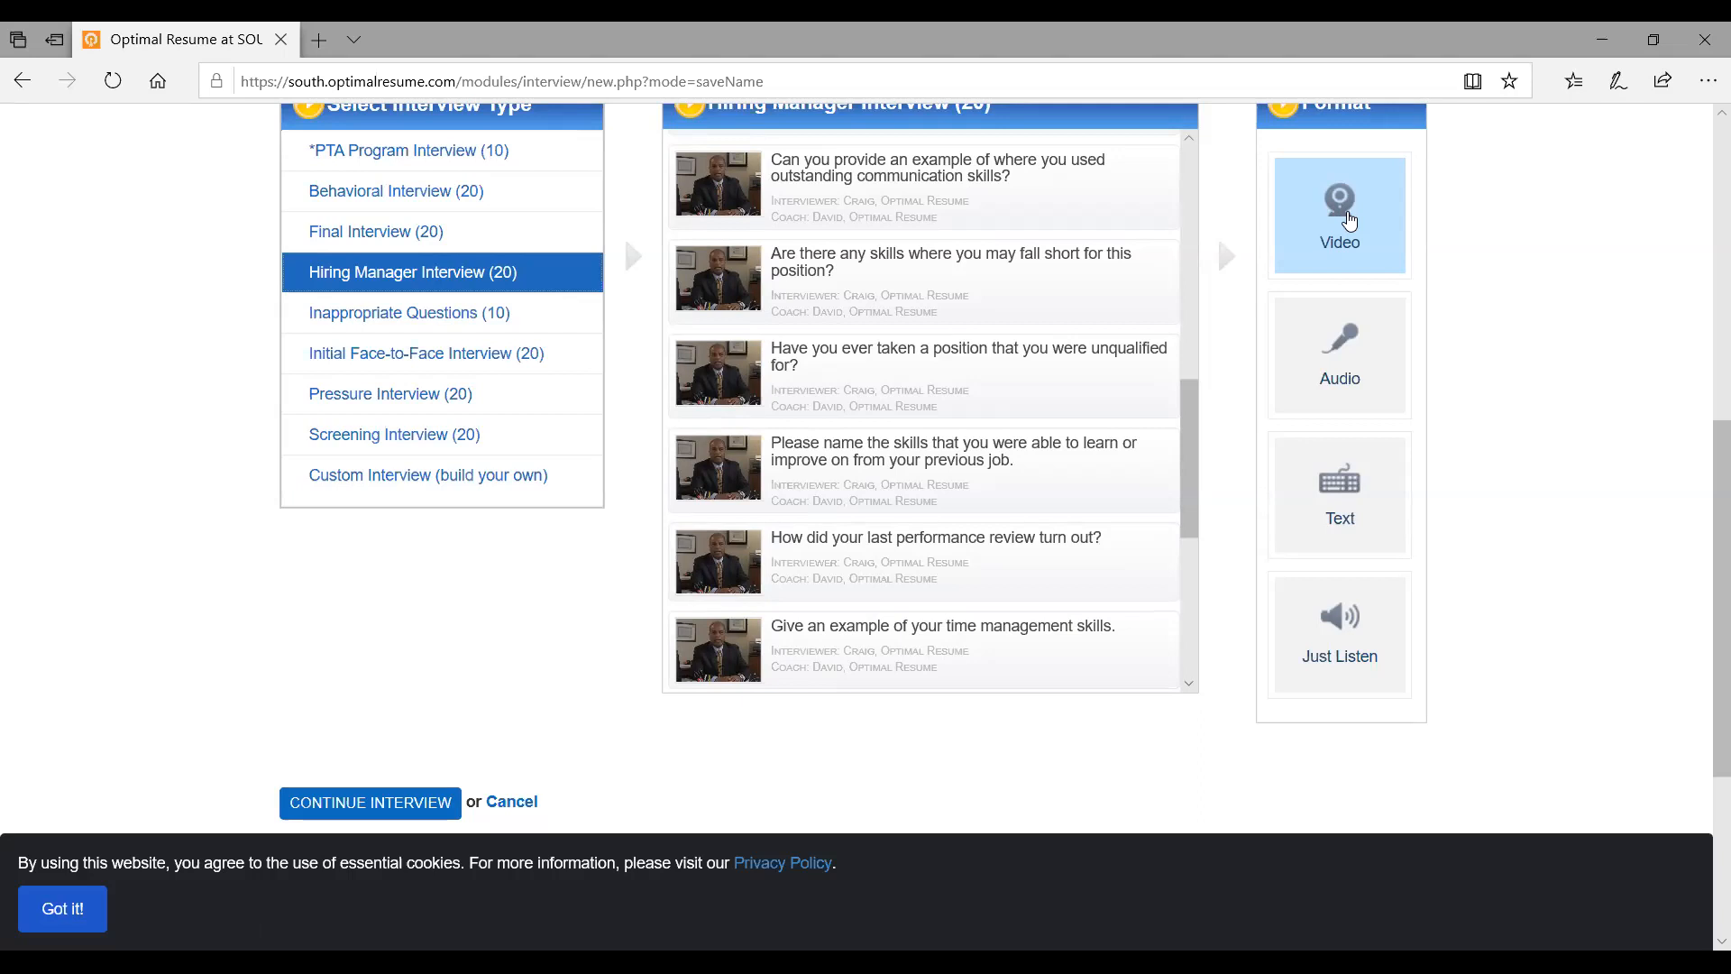
pyautogui.scroll(3, 1493, 380)
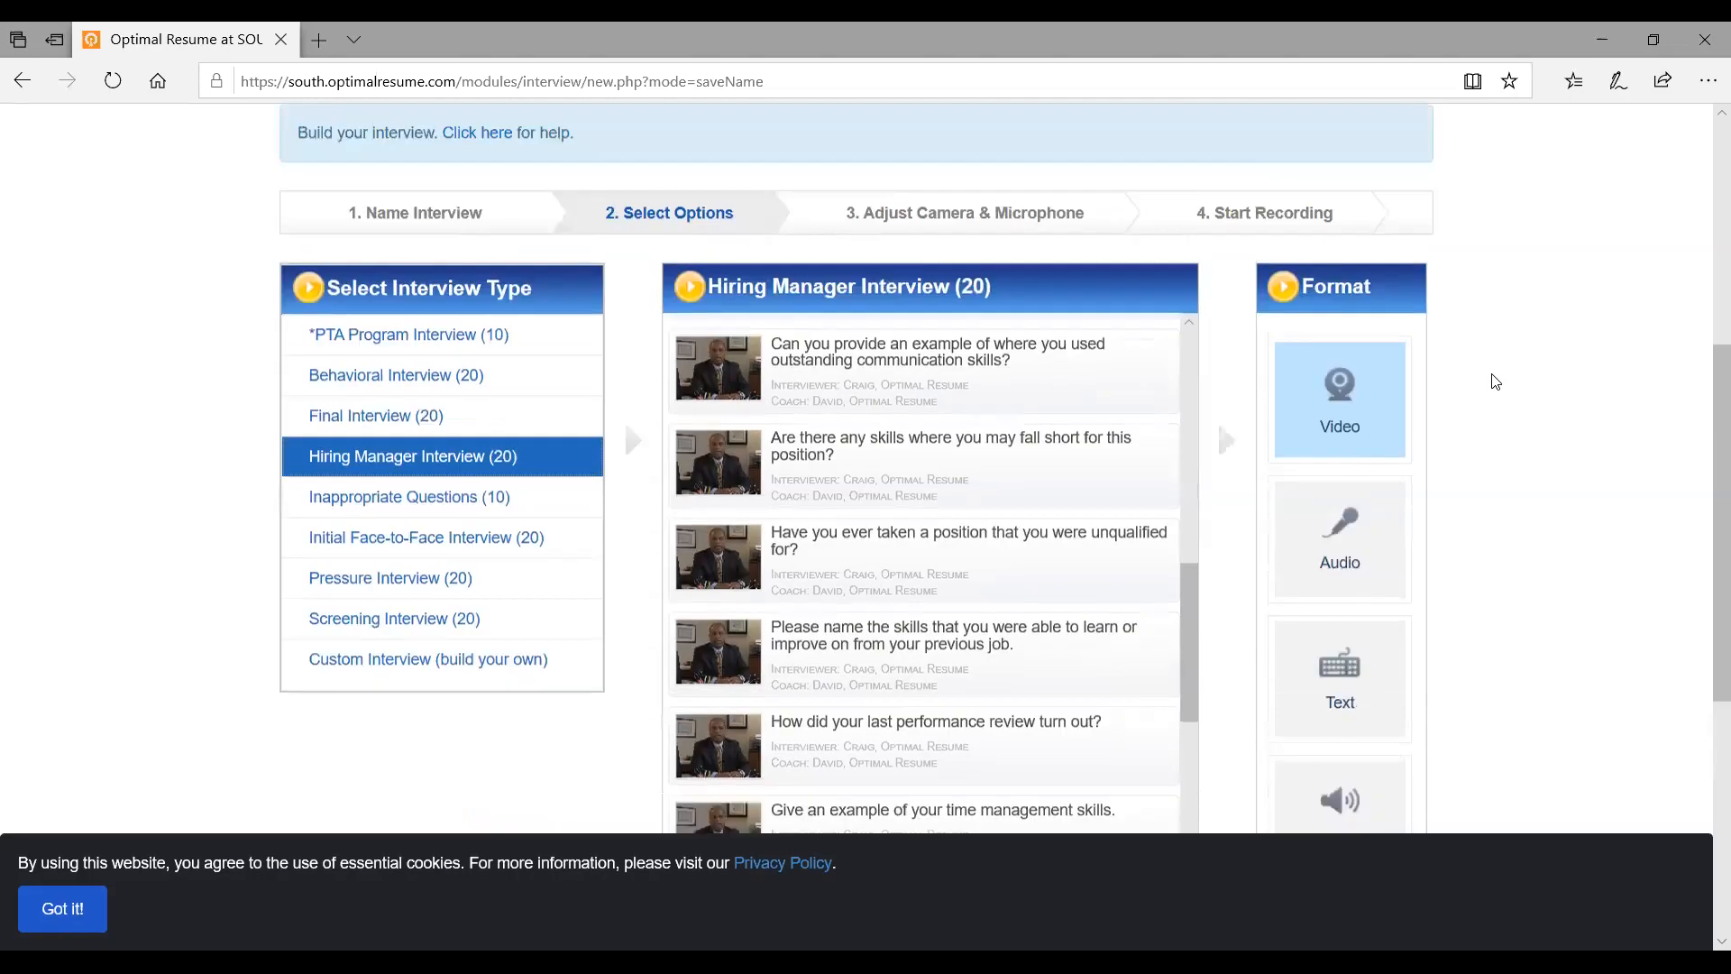
pyautogui.scroll(-1, 1495, 381)
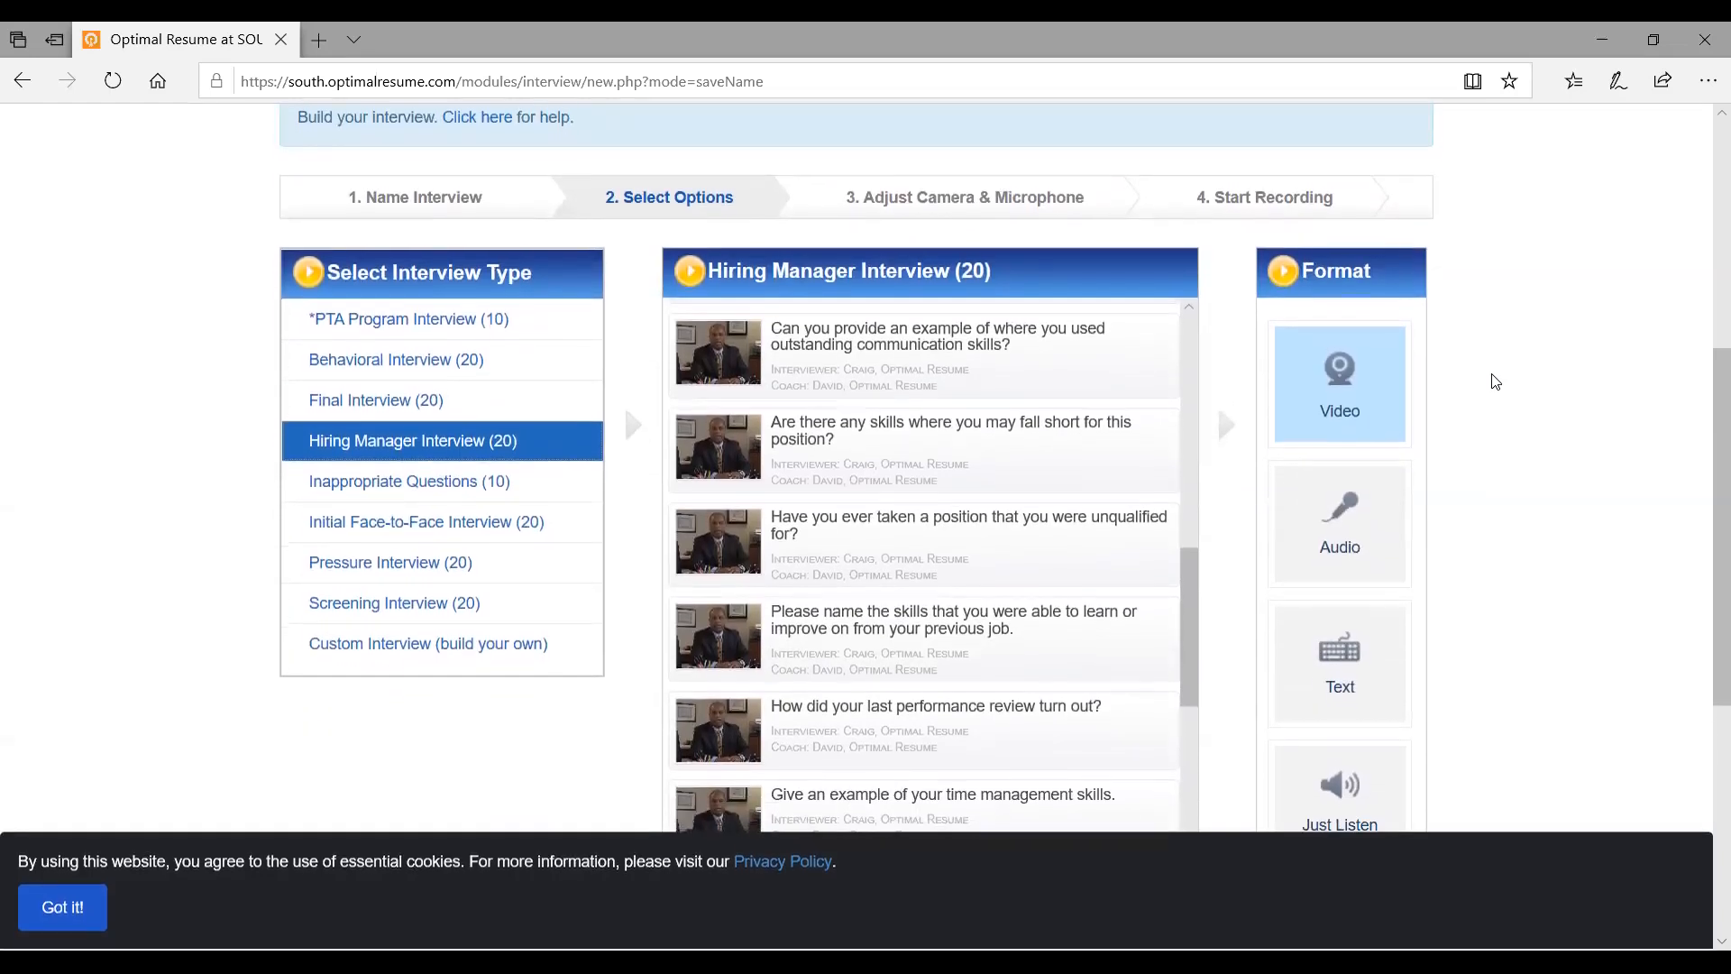
# Switch the interview format from Video to Text and continue the Hiring Manager interview
pyautogui.scroll(-3, 1419, 370)
pyautogui.click(1327, 597)
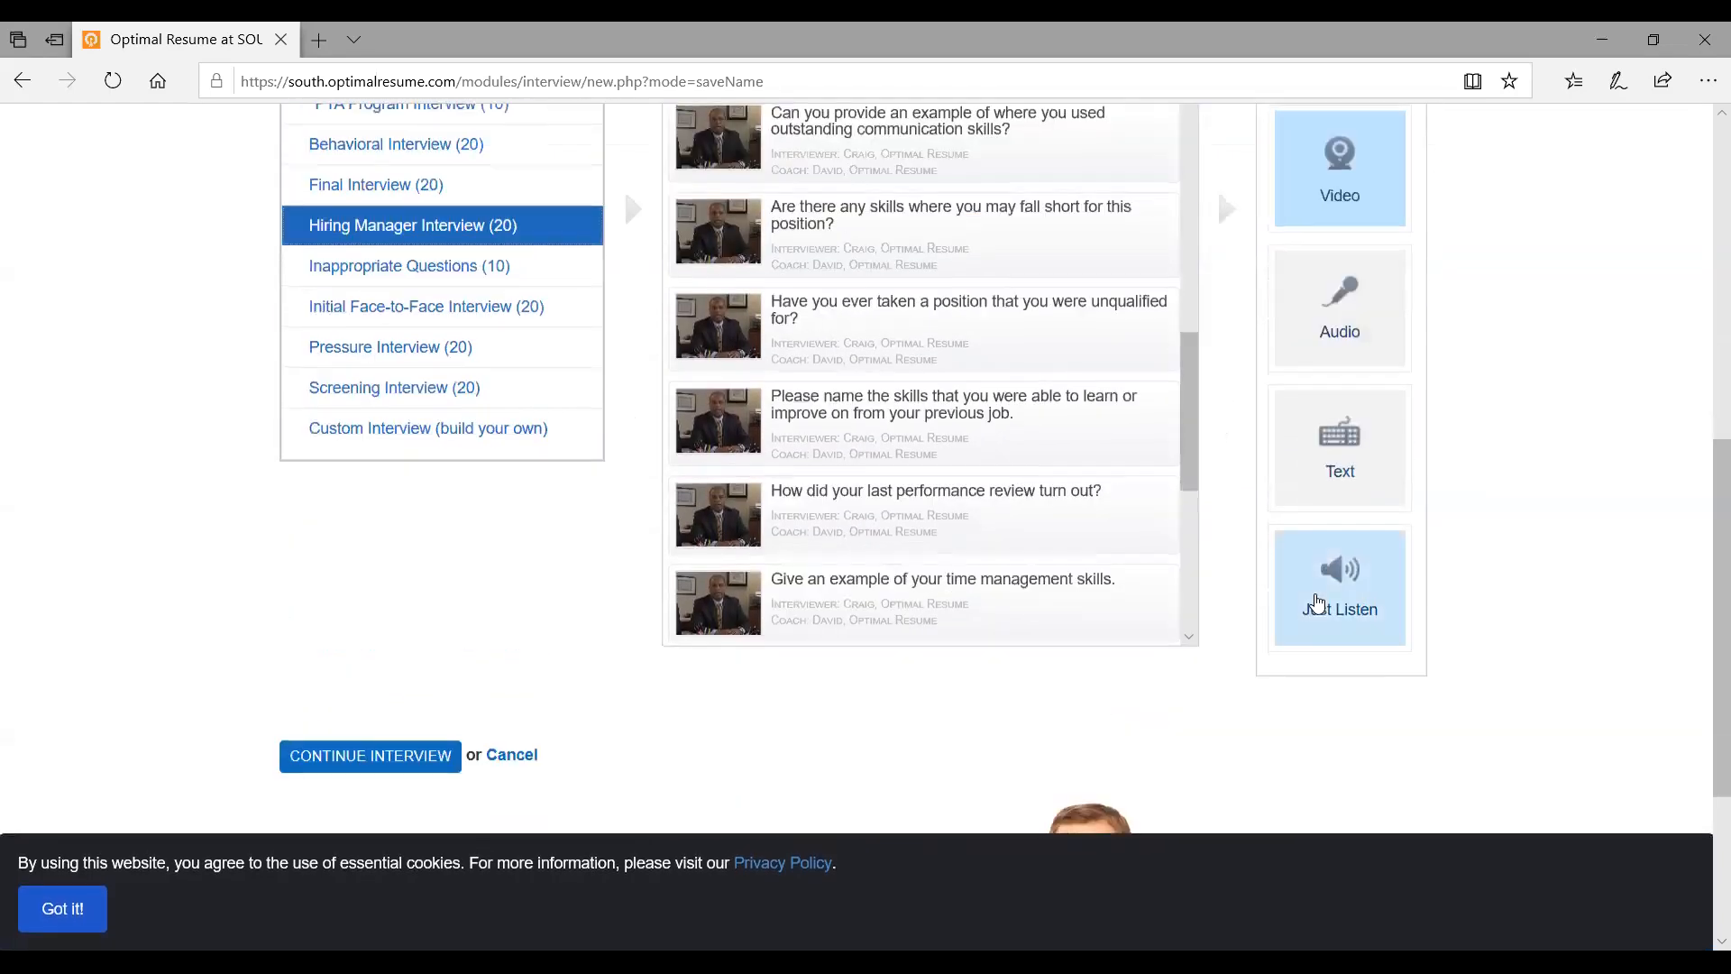
pyautogui.click(1344, 478)
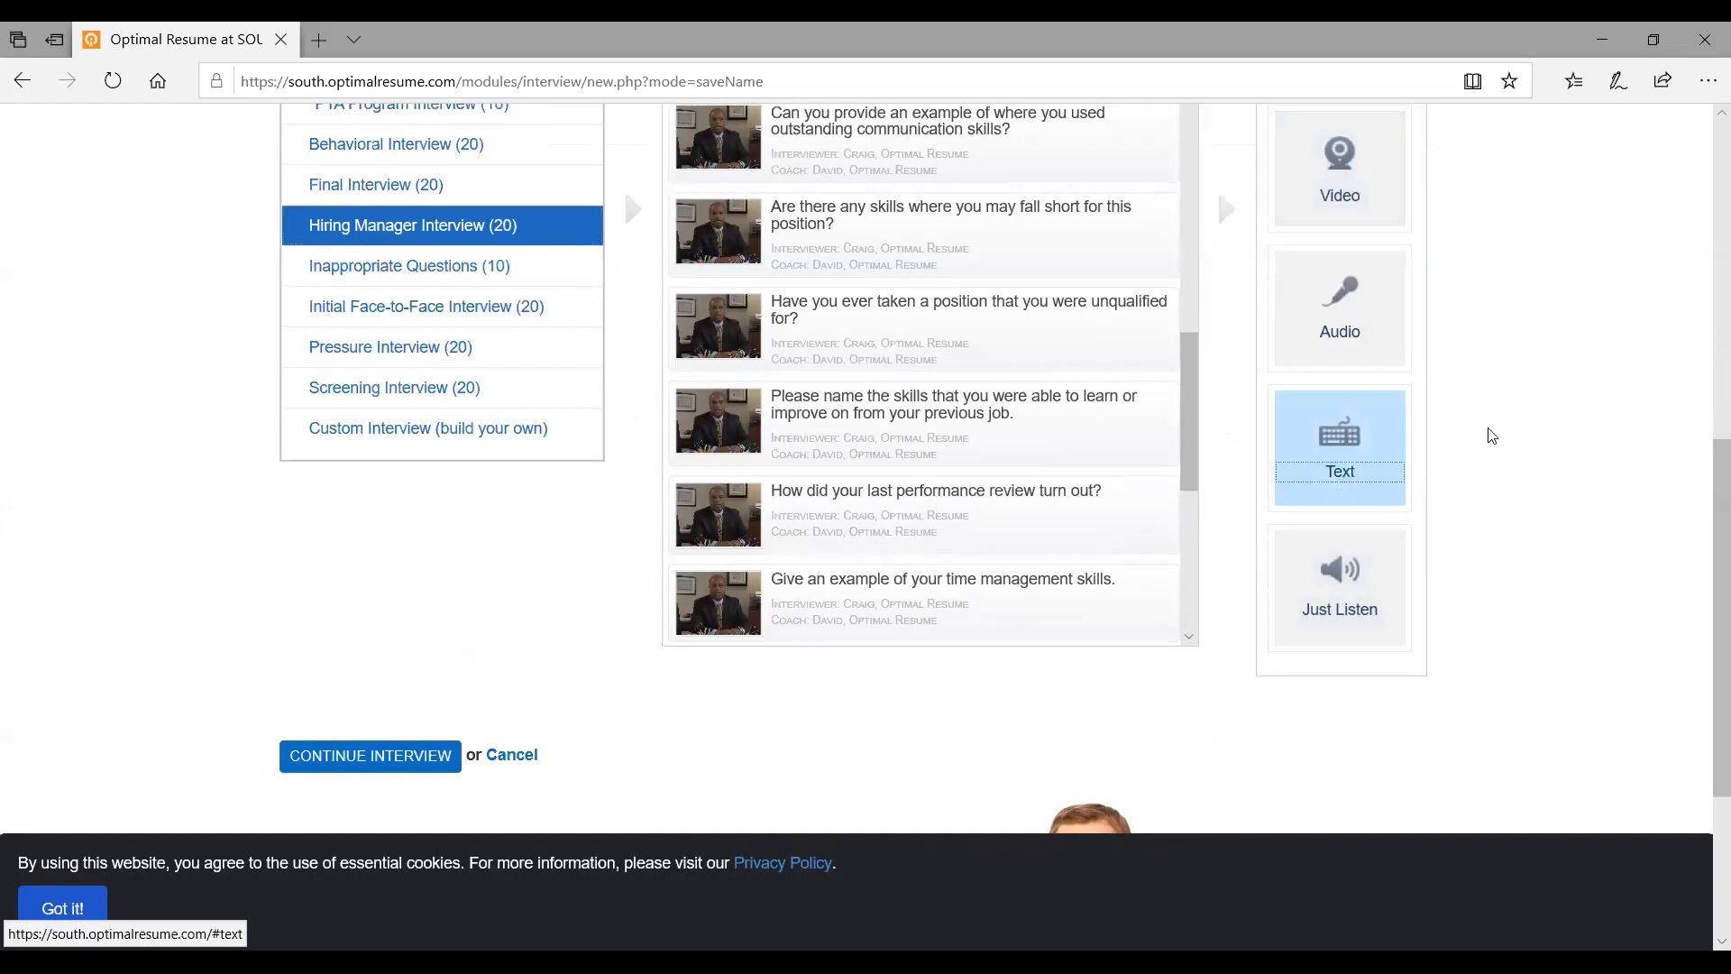
pyautogui.scroll(4, 1537, 453)
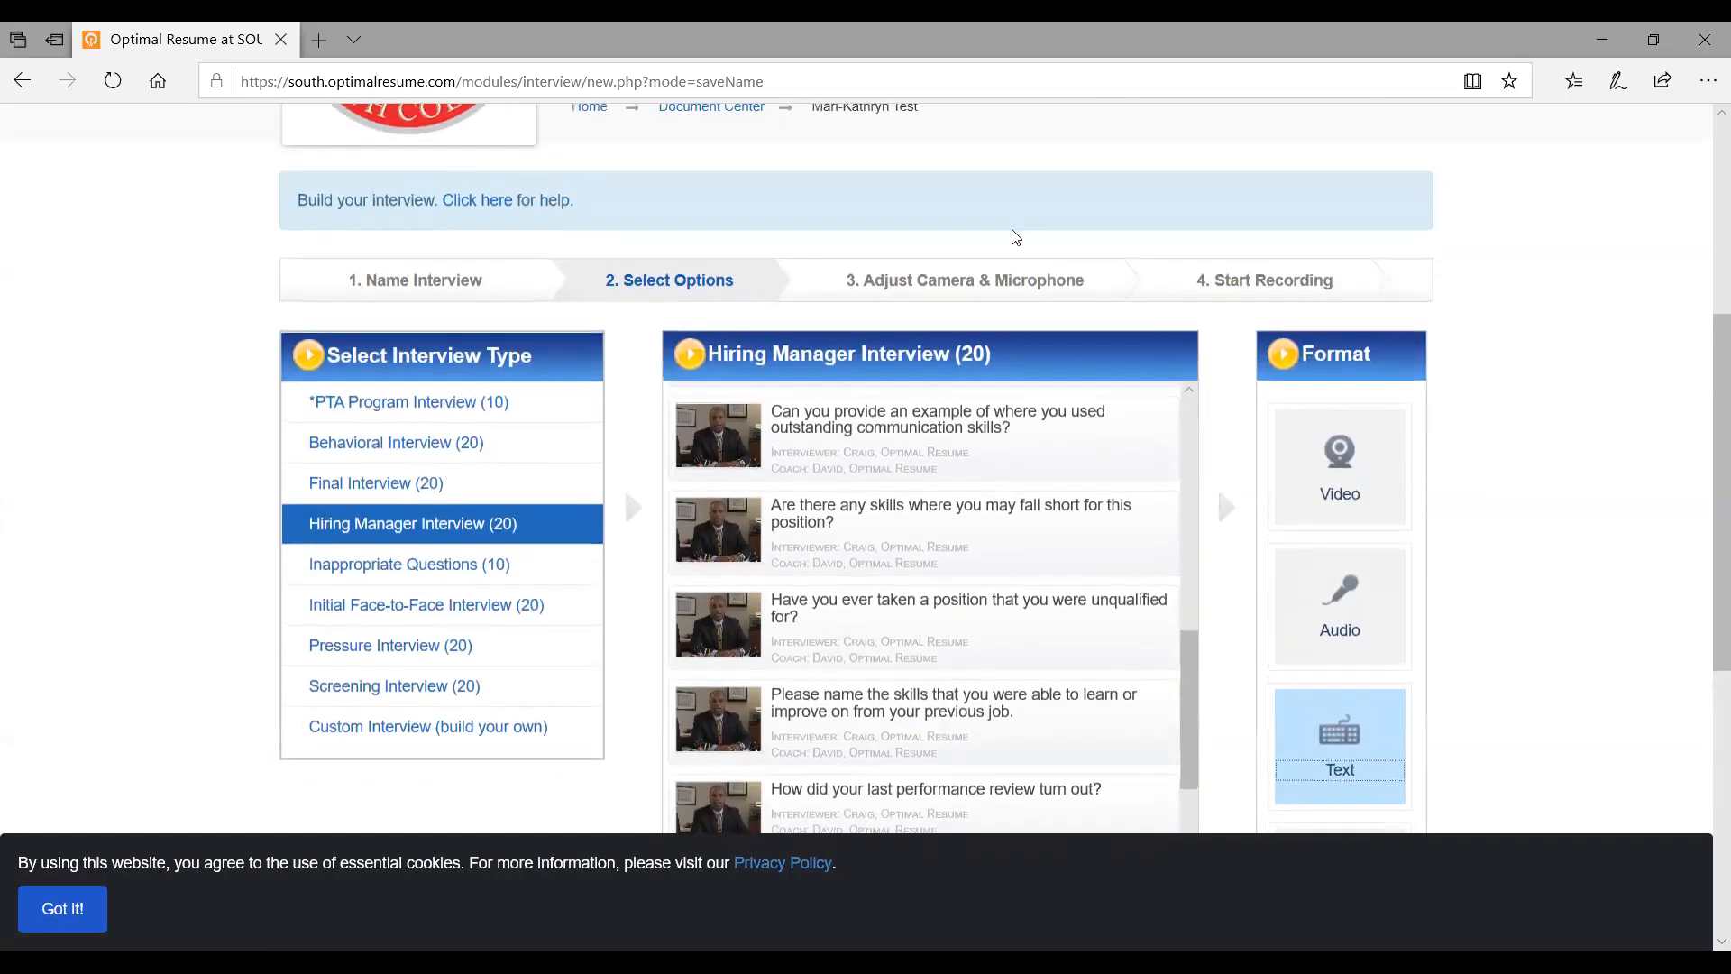
pyautogui.scroll(-5, 1101, 301)
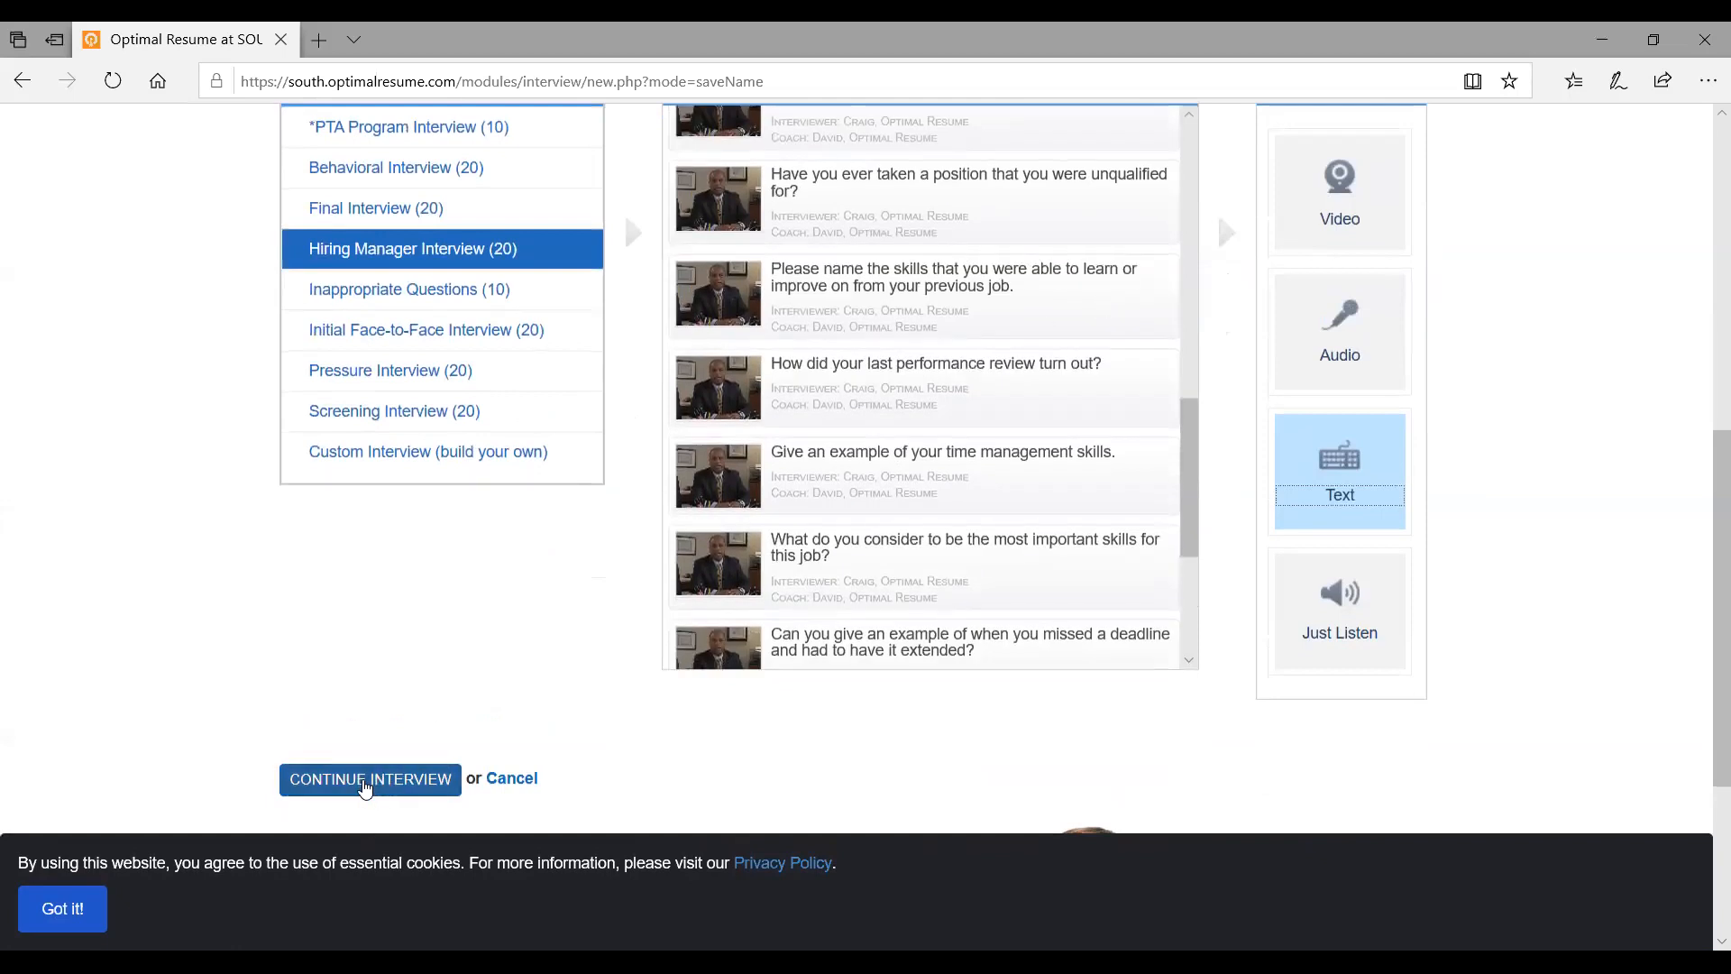
pyautogui.click(368, 780)
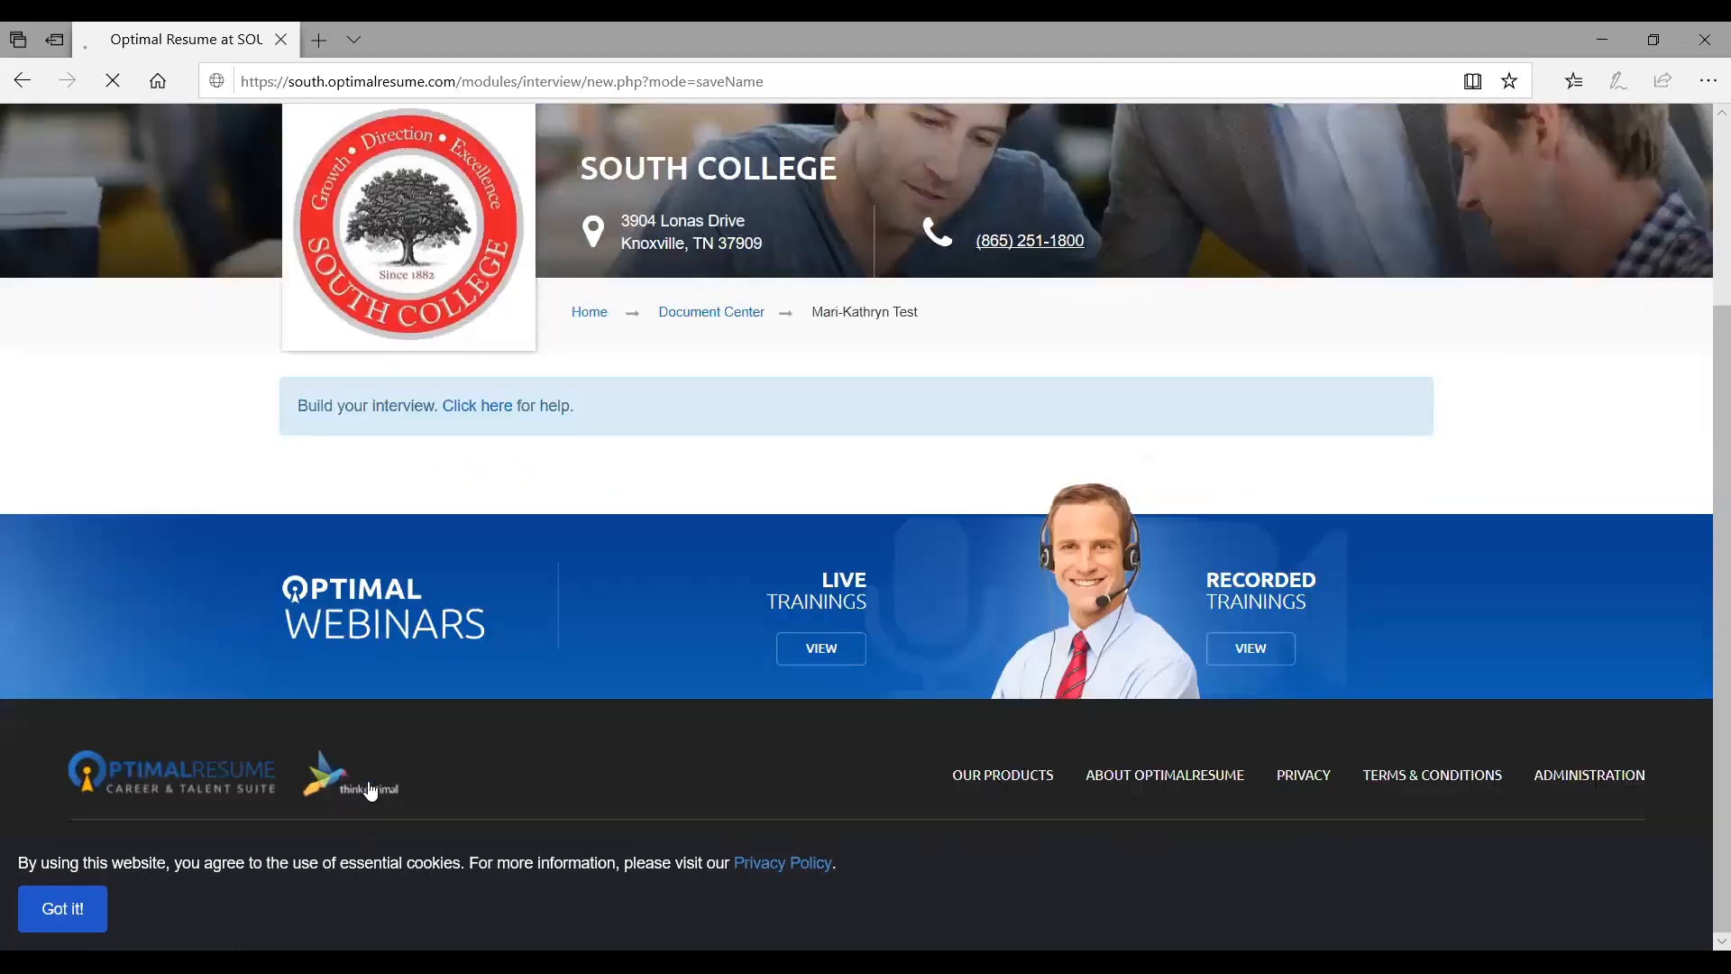
pyautogui.scroll(-5, 623, 650)
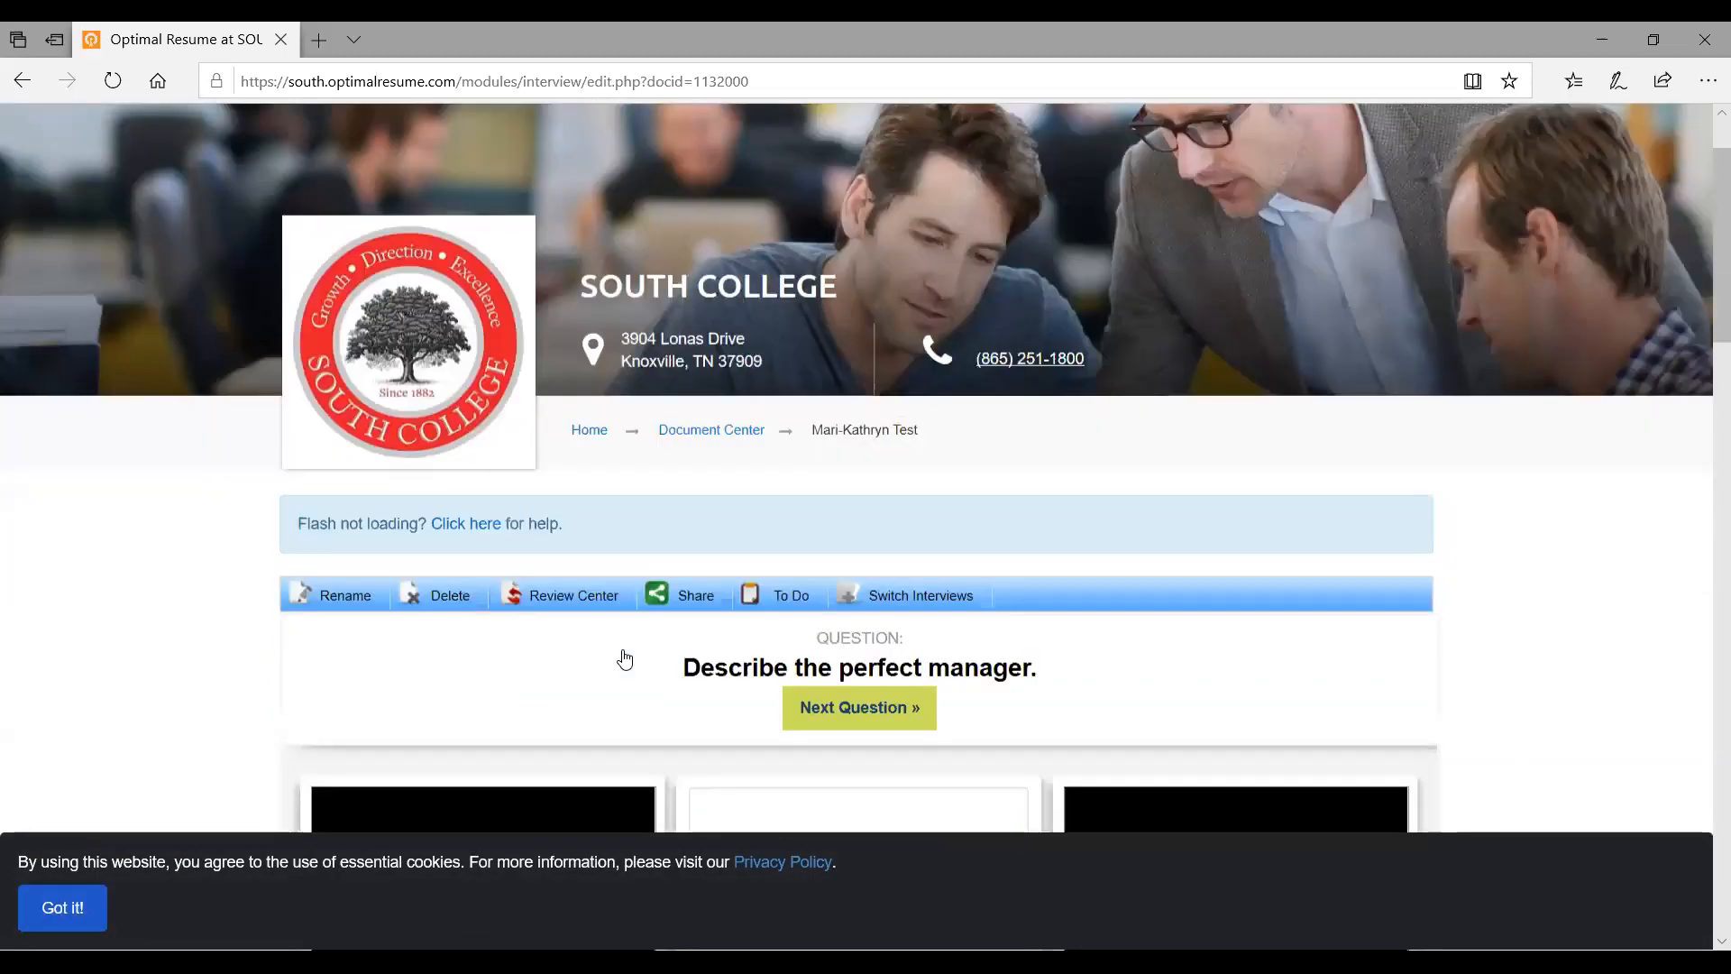
pyautogui.scroll(-2, 624, 657)
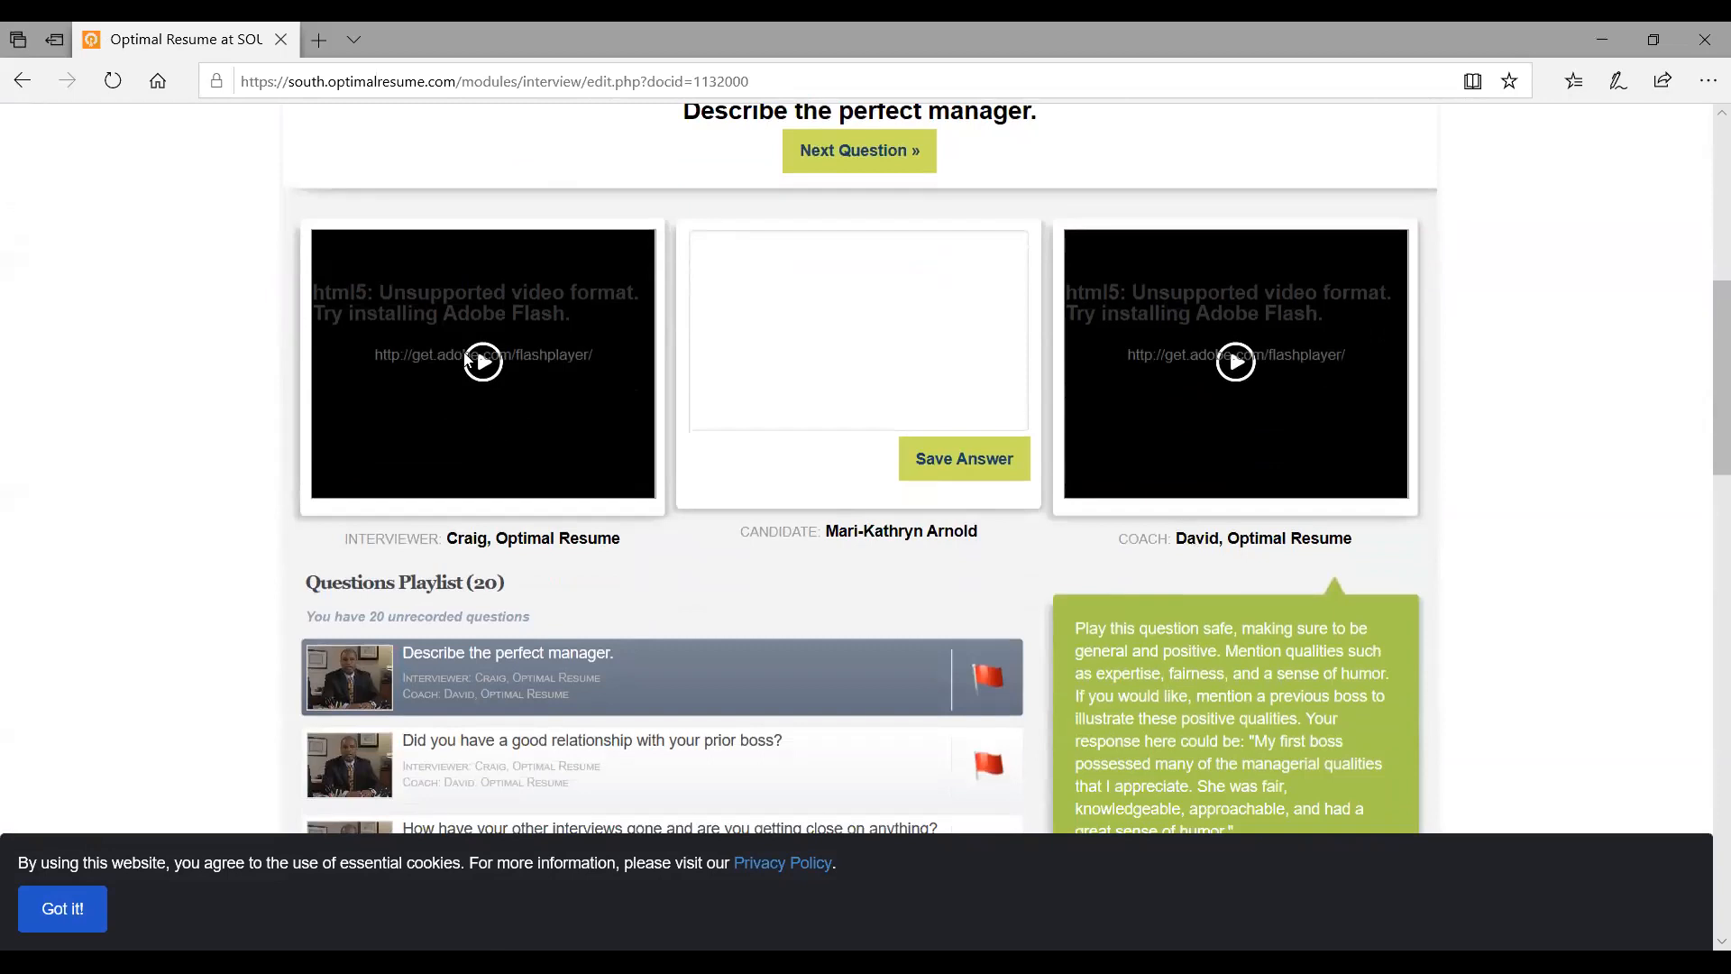
pyautogui.scroll(1, 487, 370)
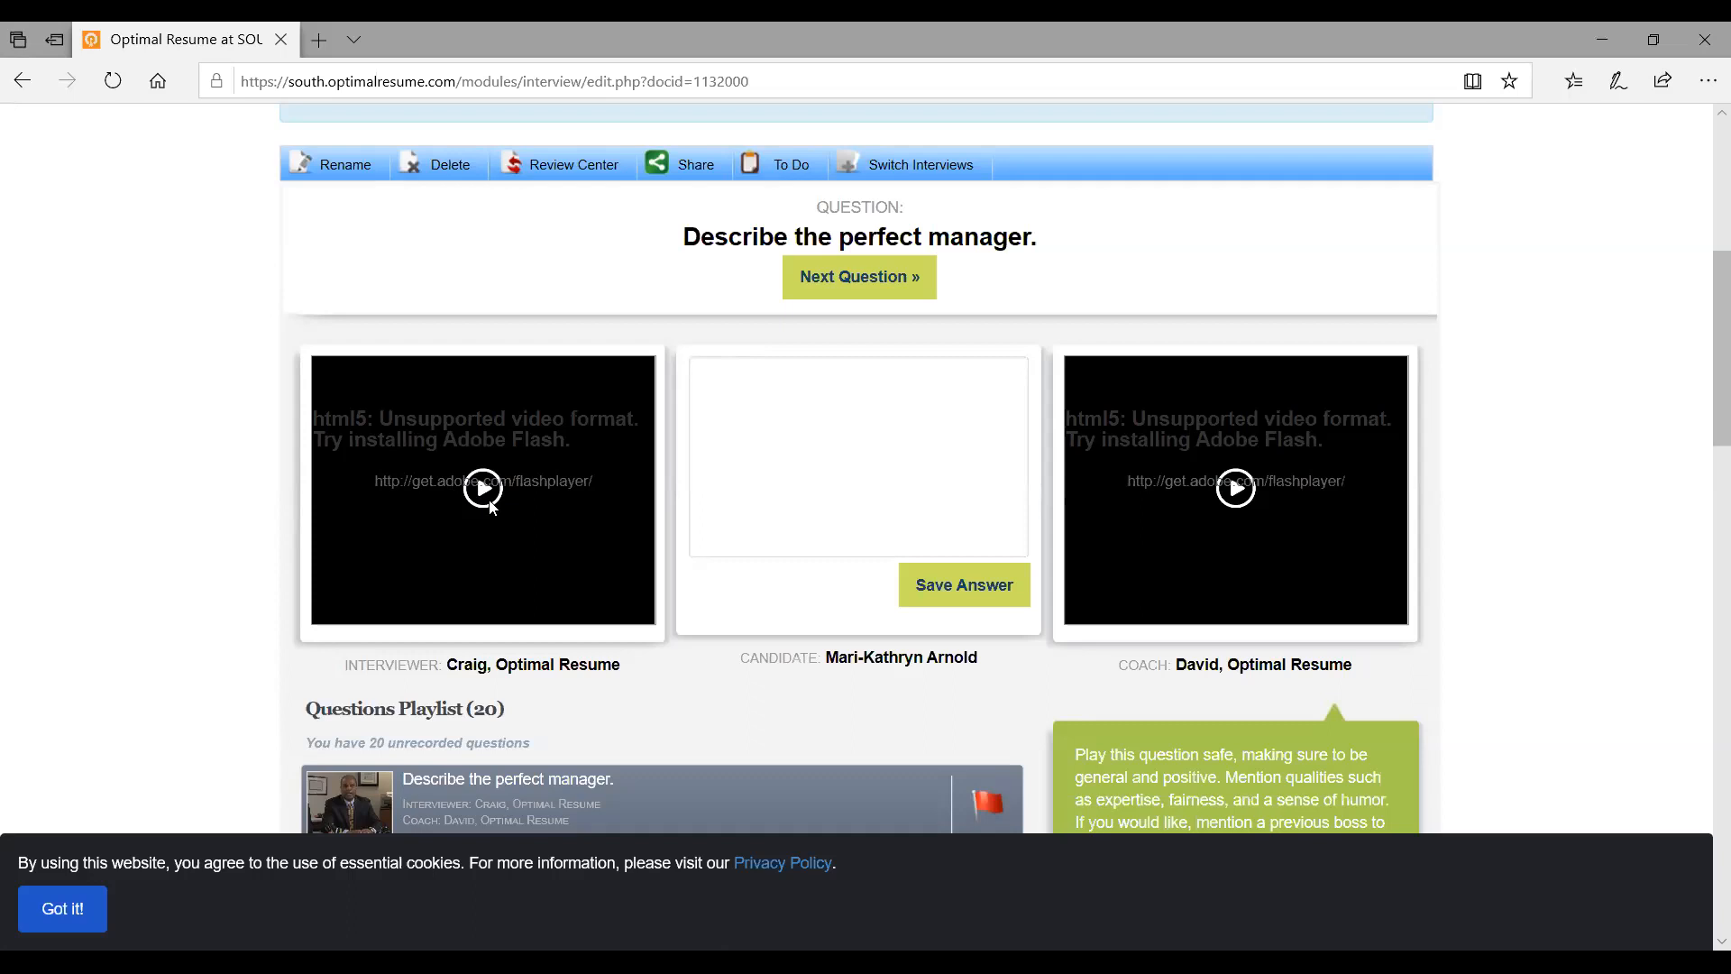
# Save a still-empty answer to 'Describe the perfect manager.'
pyautogui.click(807, 424)
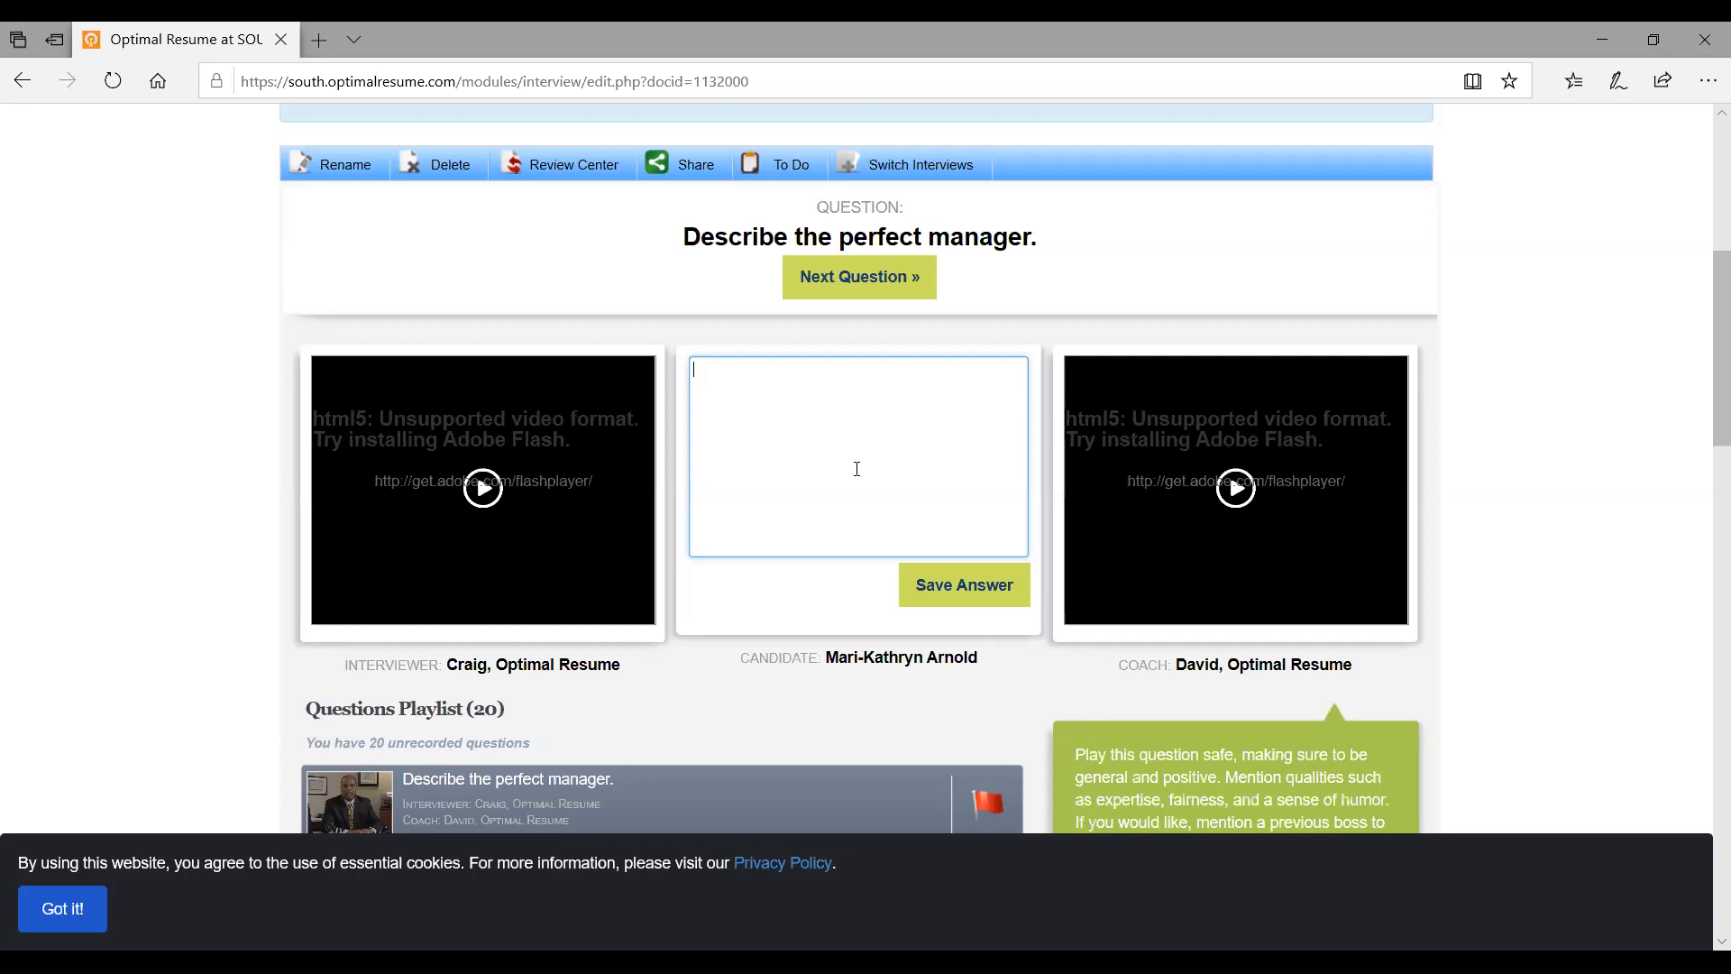
pyautogui.click(943, 597)
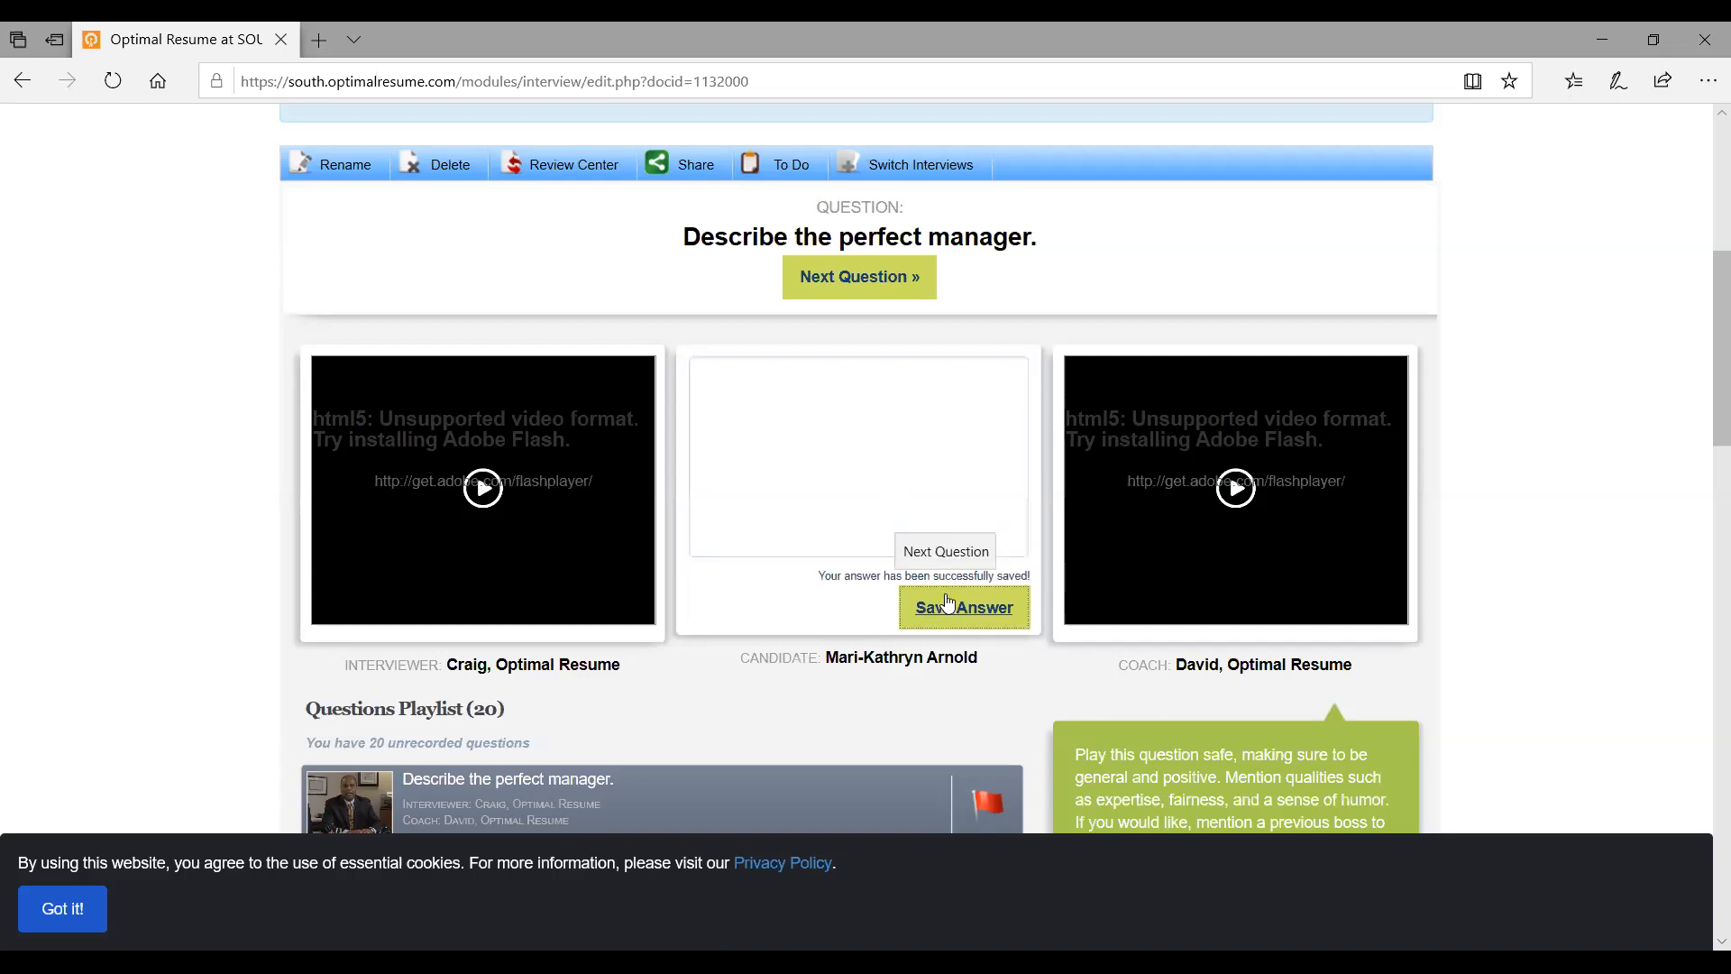
pyautogui.click(808, 431)
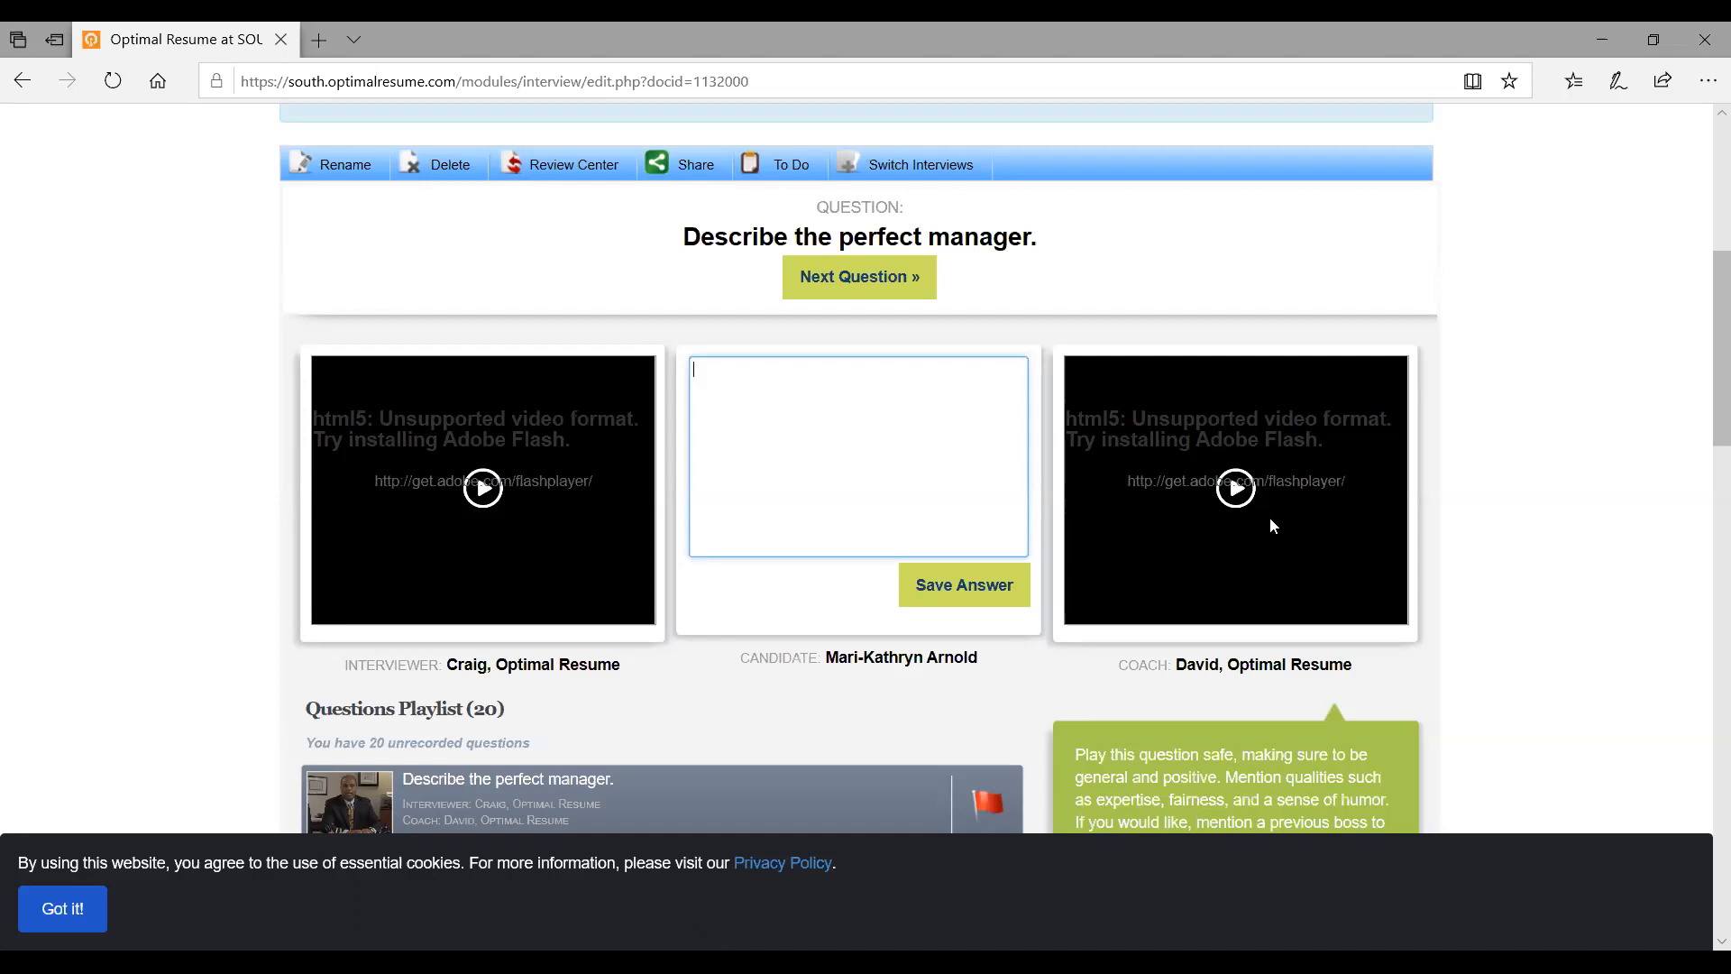
# Advance two questions, attempt a Review Center submission, and dismiss the unanswered-questions warning
pyautogui.click(881, 286)
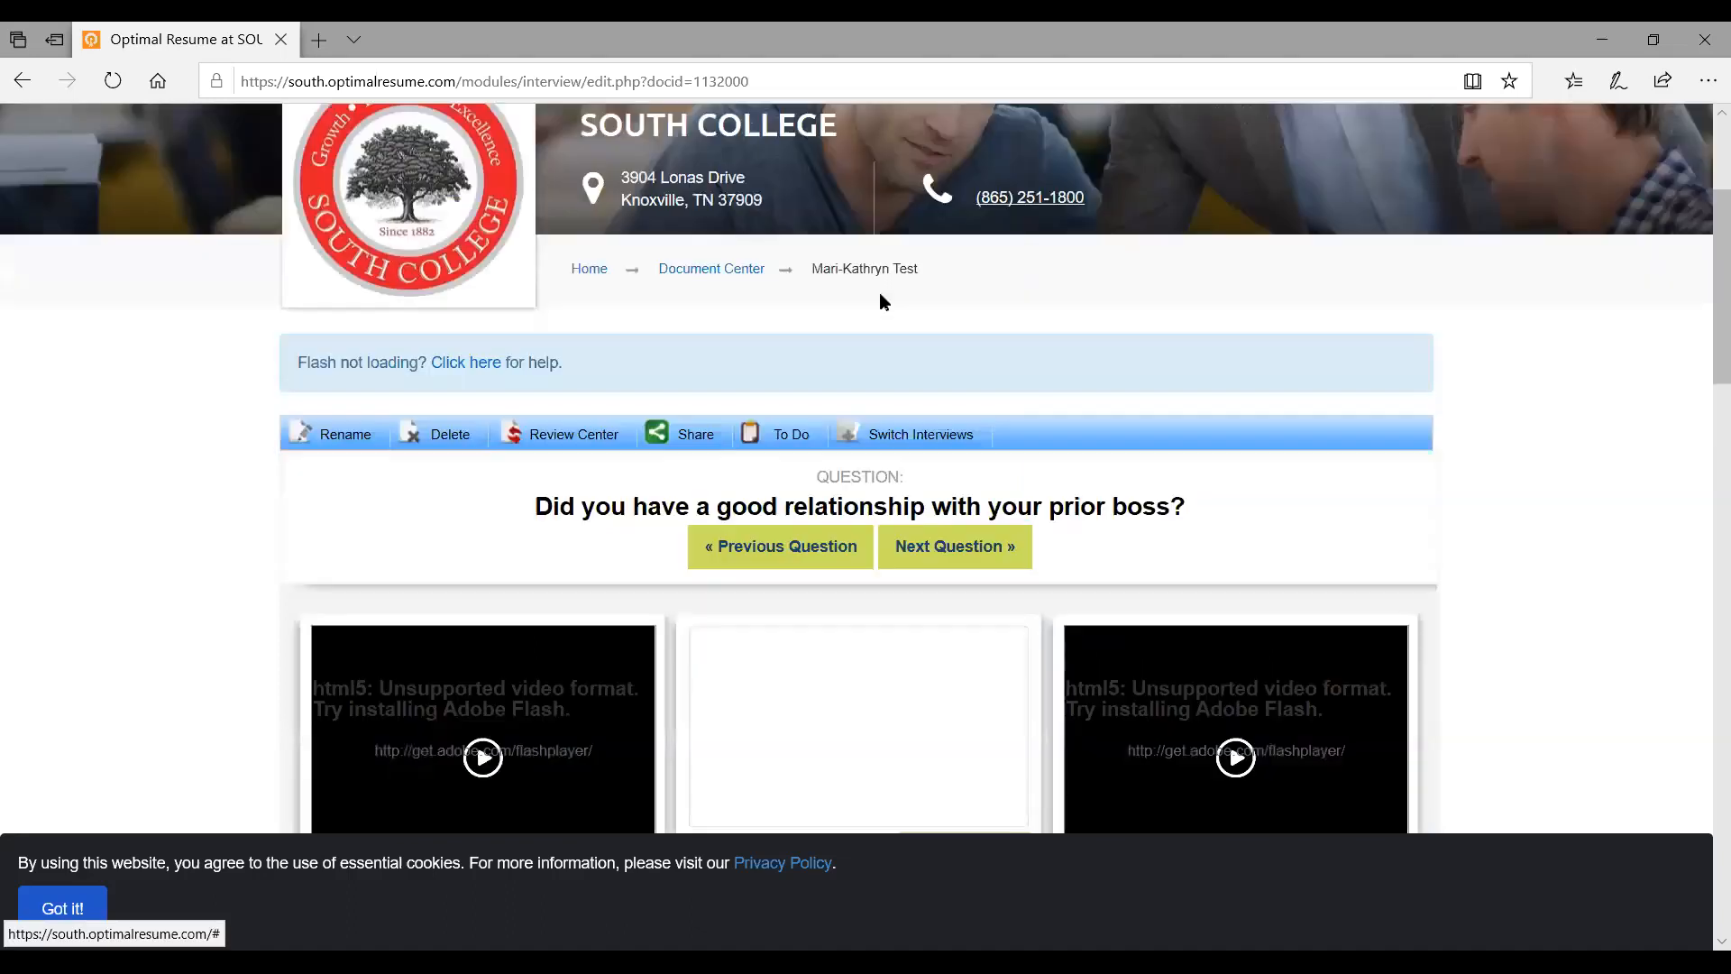
pyautogui.scroll(-3, 881, 533)
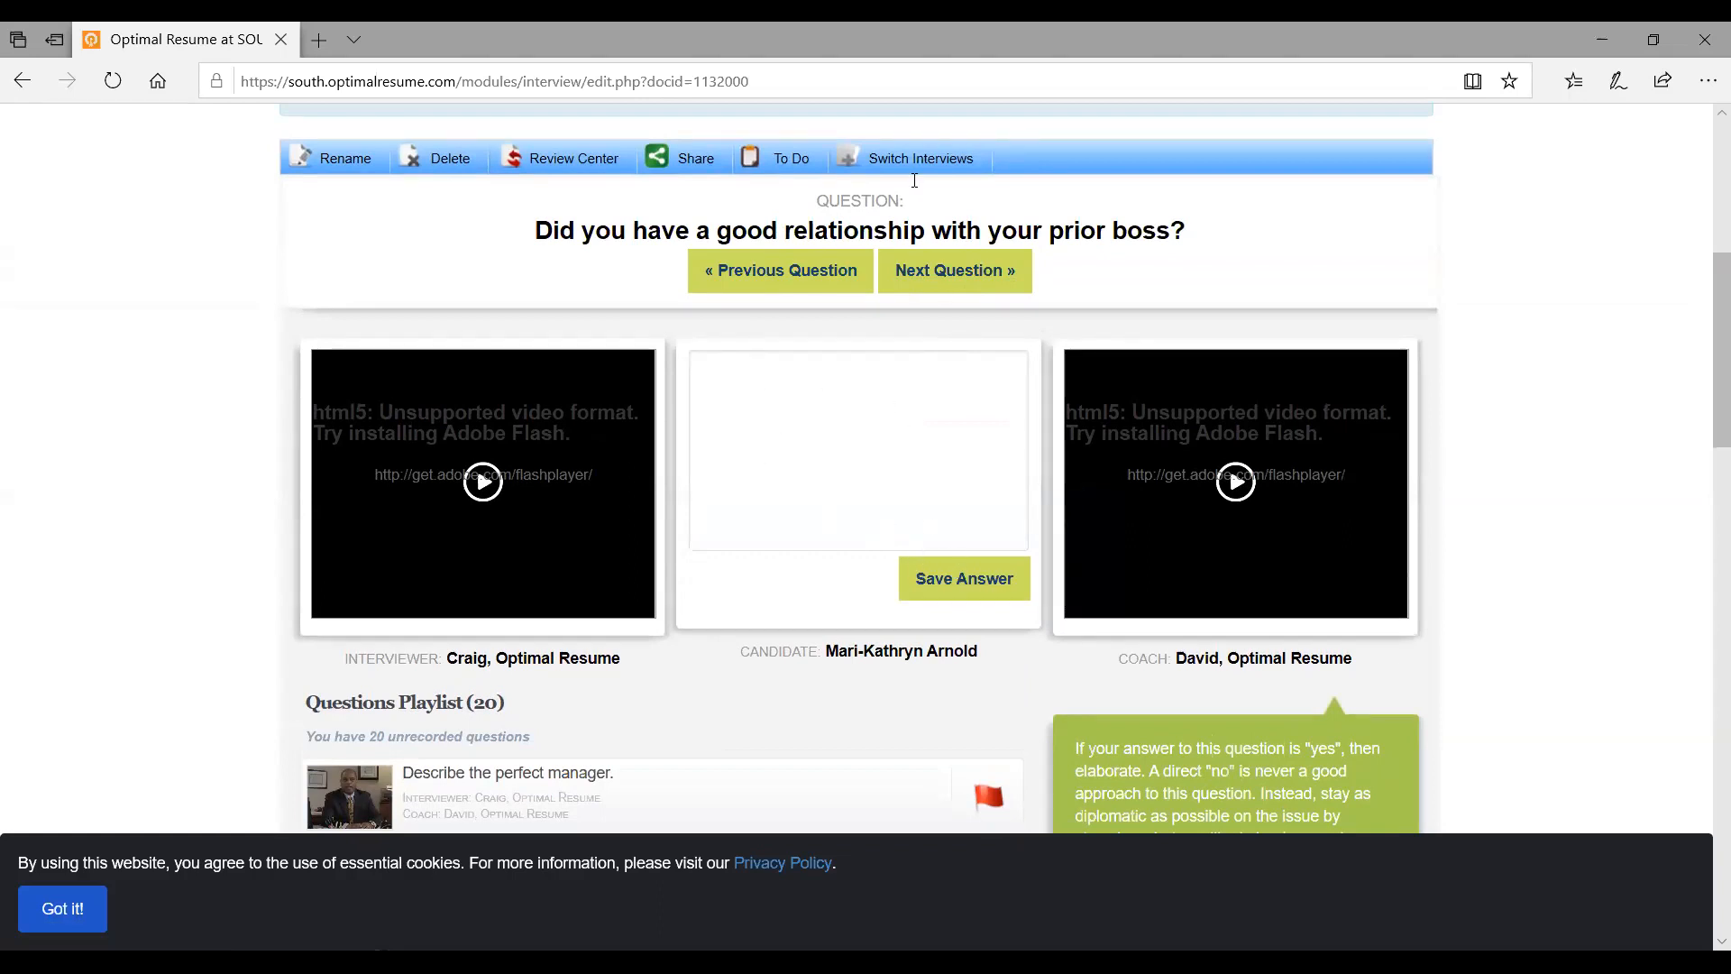
pyautogui.click(970, 284)
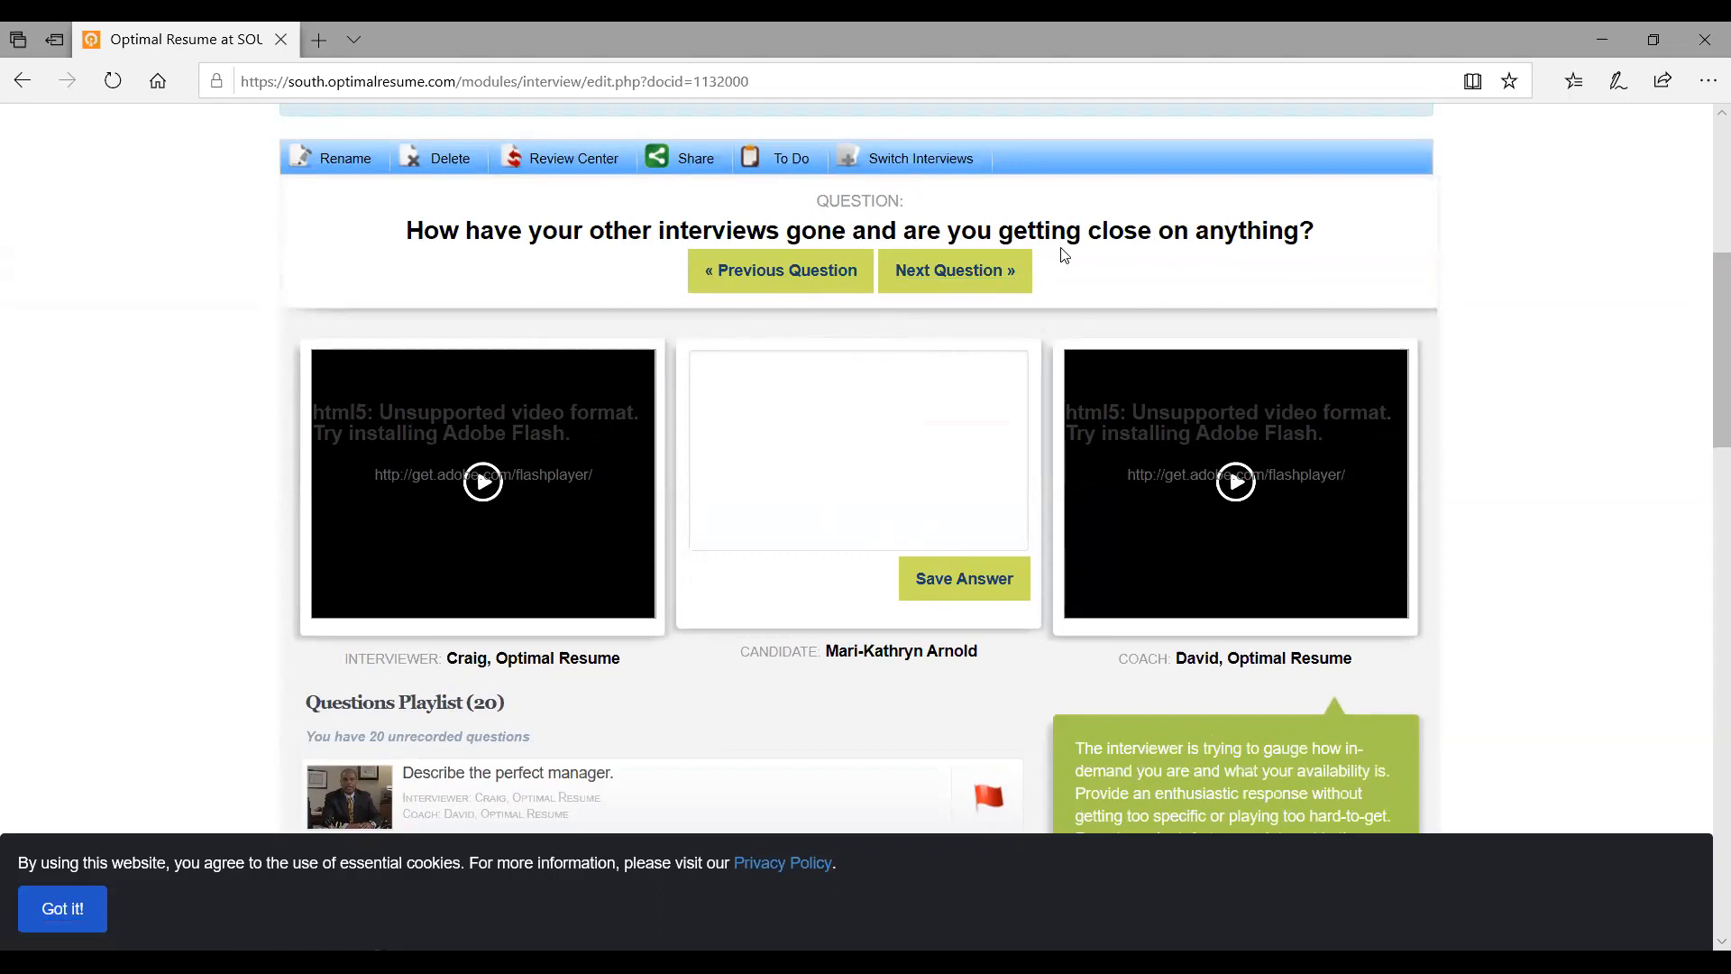
pyautogui.click(561, 162)
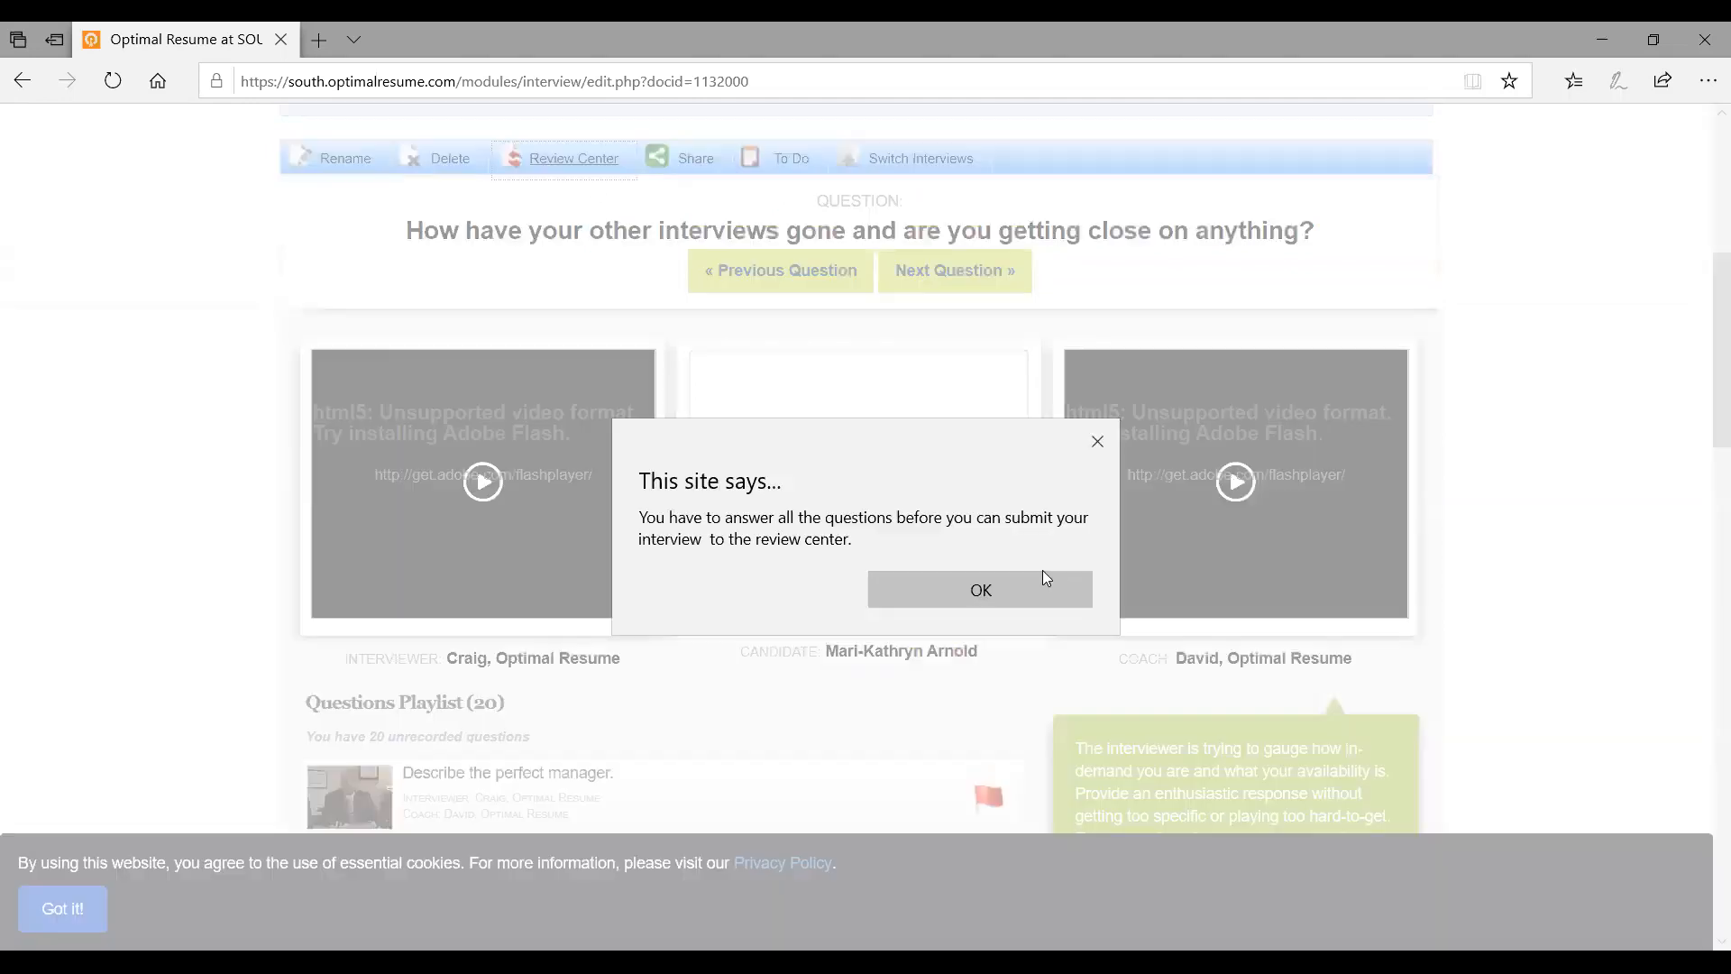
pyautogui.click(1099, 446)
# Advance through the remaining questions to 'Why should we take the risk of hiring you?'
pyautogui.click(1006, 296)
pyautogui.click(1006, 296)
pyautogui.click(1007, 296)
pyautogui.click(1007, 296)
pyautogui.click(1007, 295)
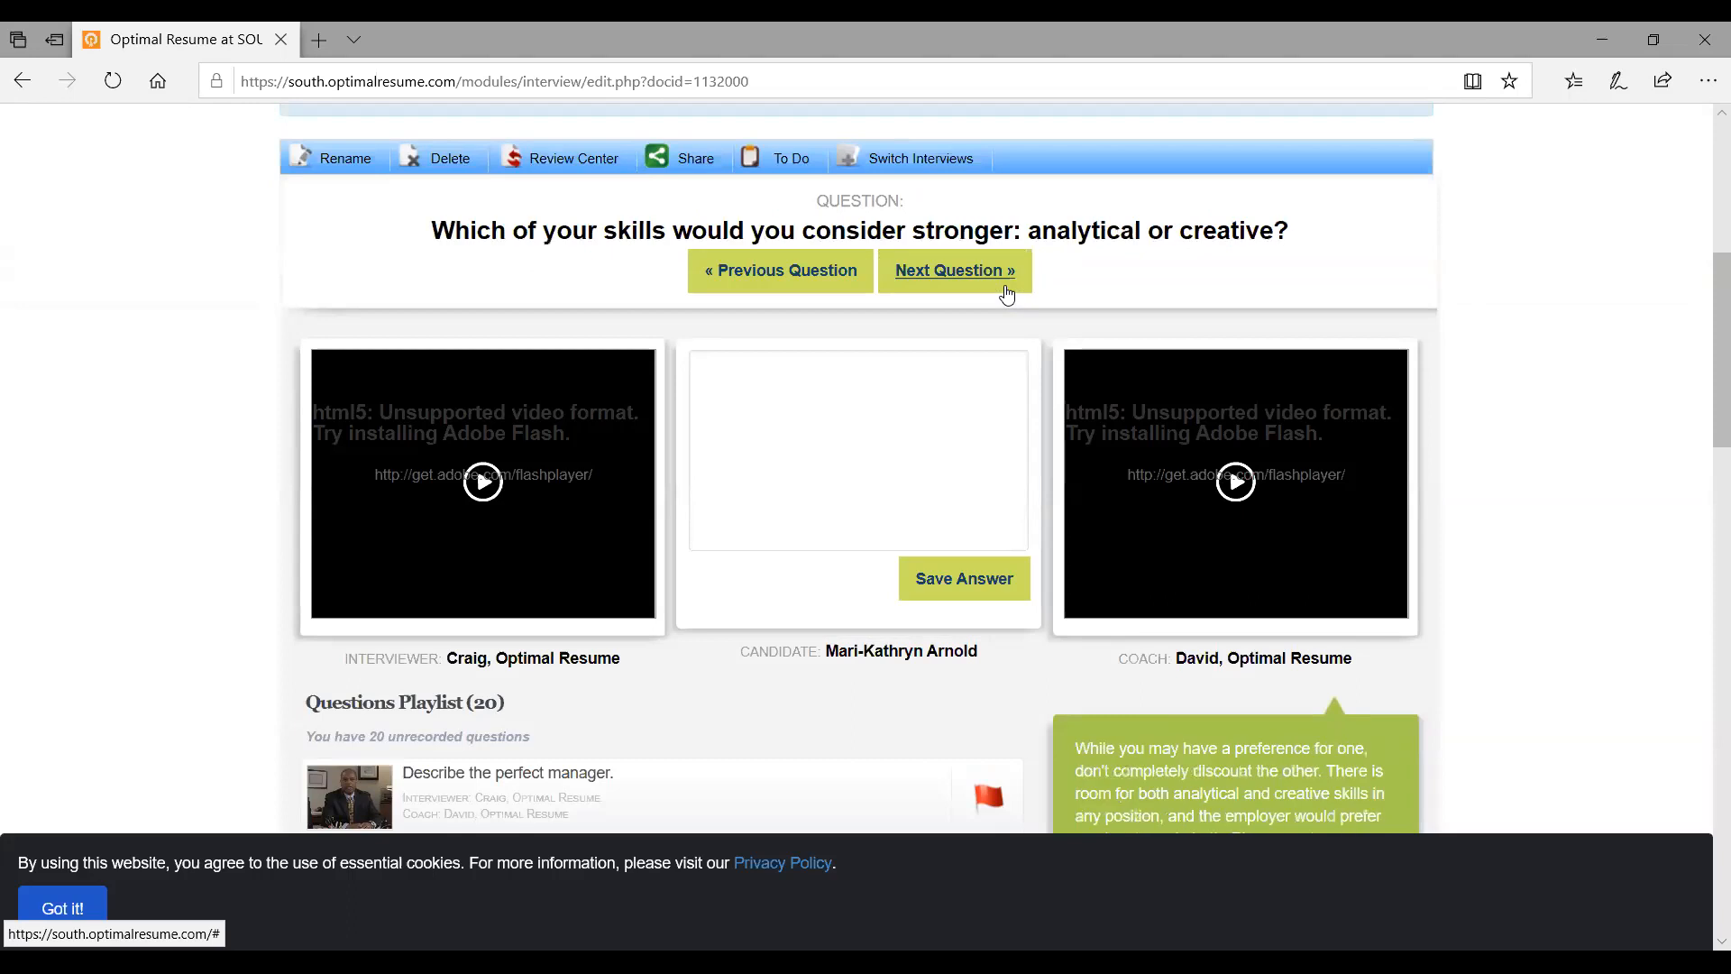
pyautogui.click(1006, 295)
pyautogui.click(1006, 296)
pyautogui.click(1007, 296)
pyautogui.click(1006, 296)
pyautogui.click(1007, 296)
pyautogui.click(1006, 296)
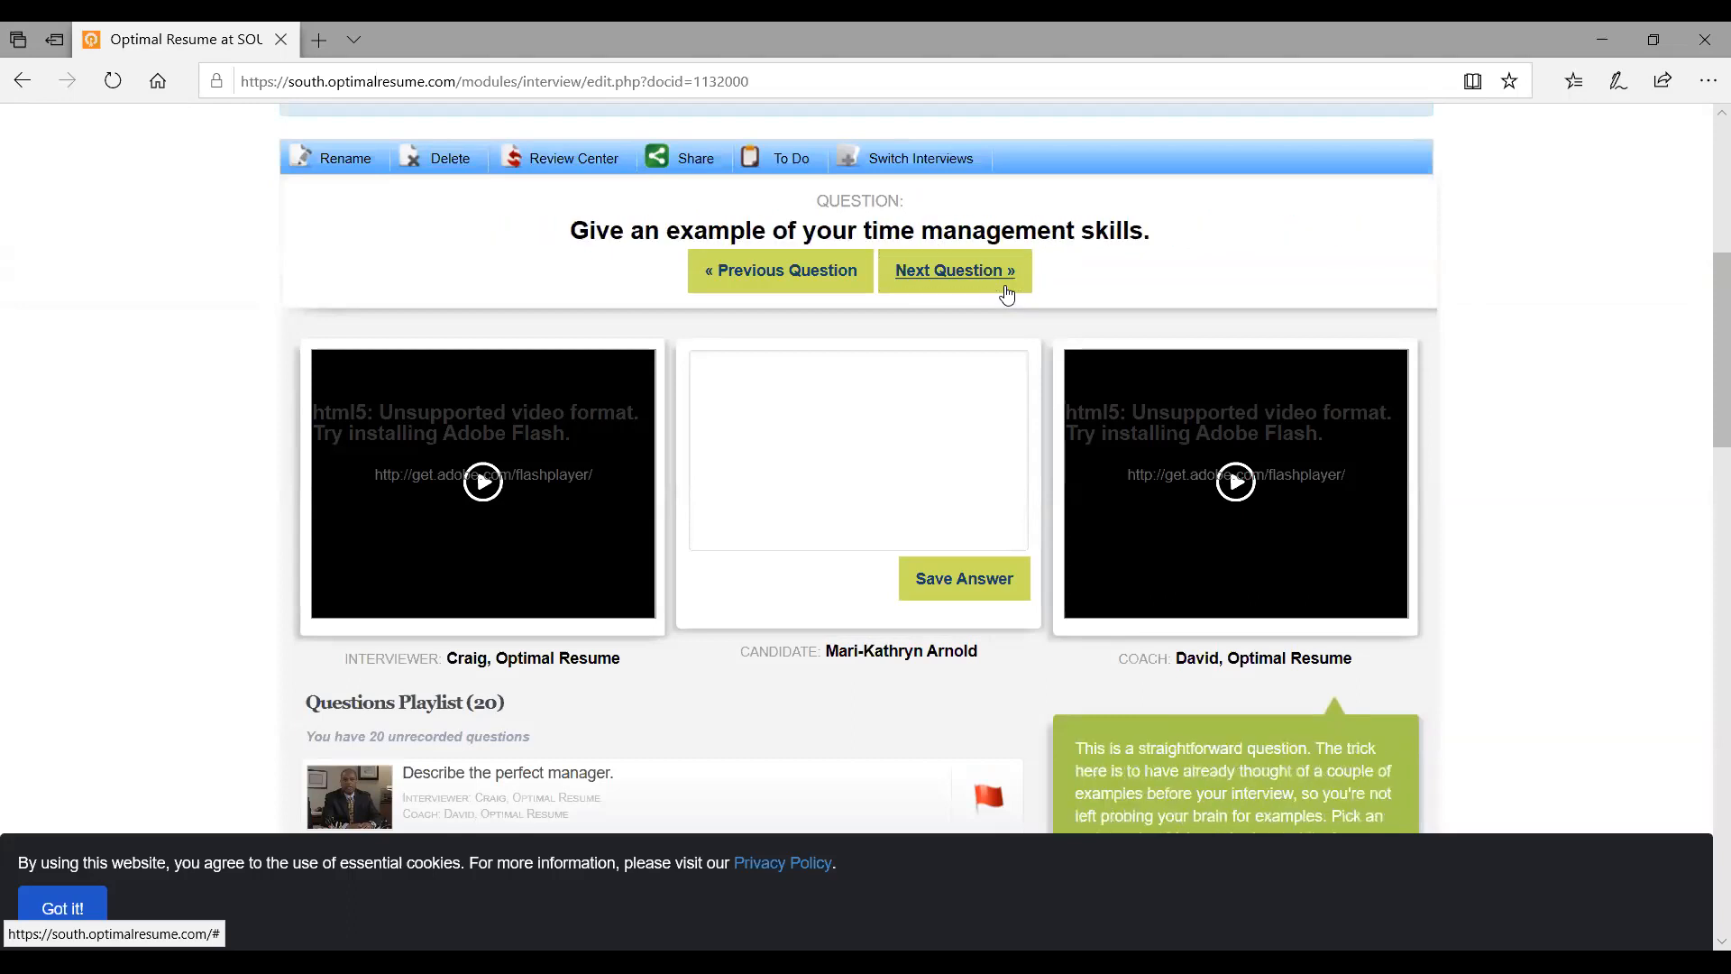
pyautogui.click(1006, 295)
pyautogui.click(1006, 296)
pyautogui.click(1007, 296)
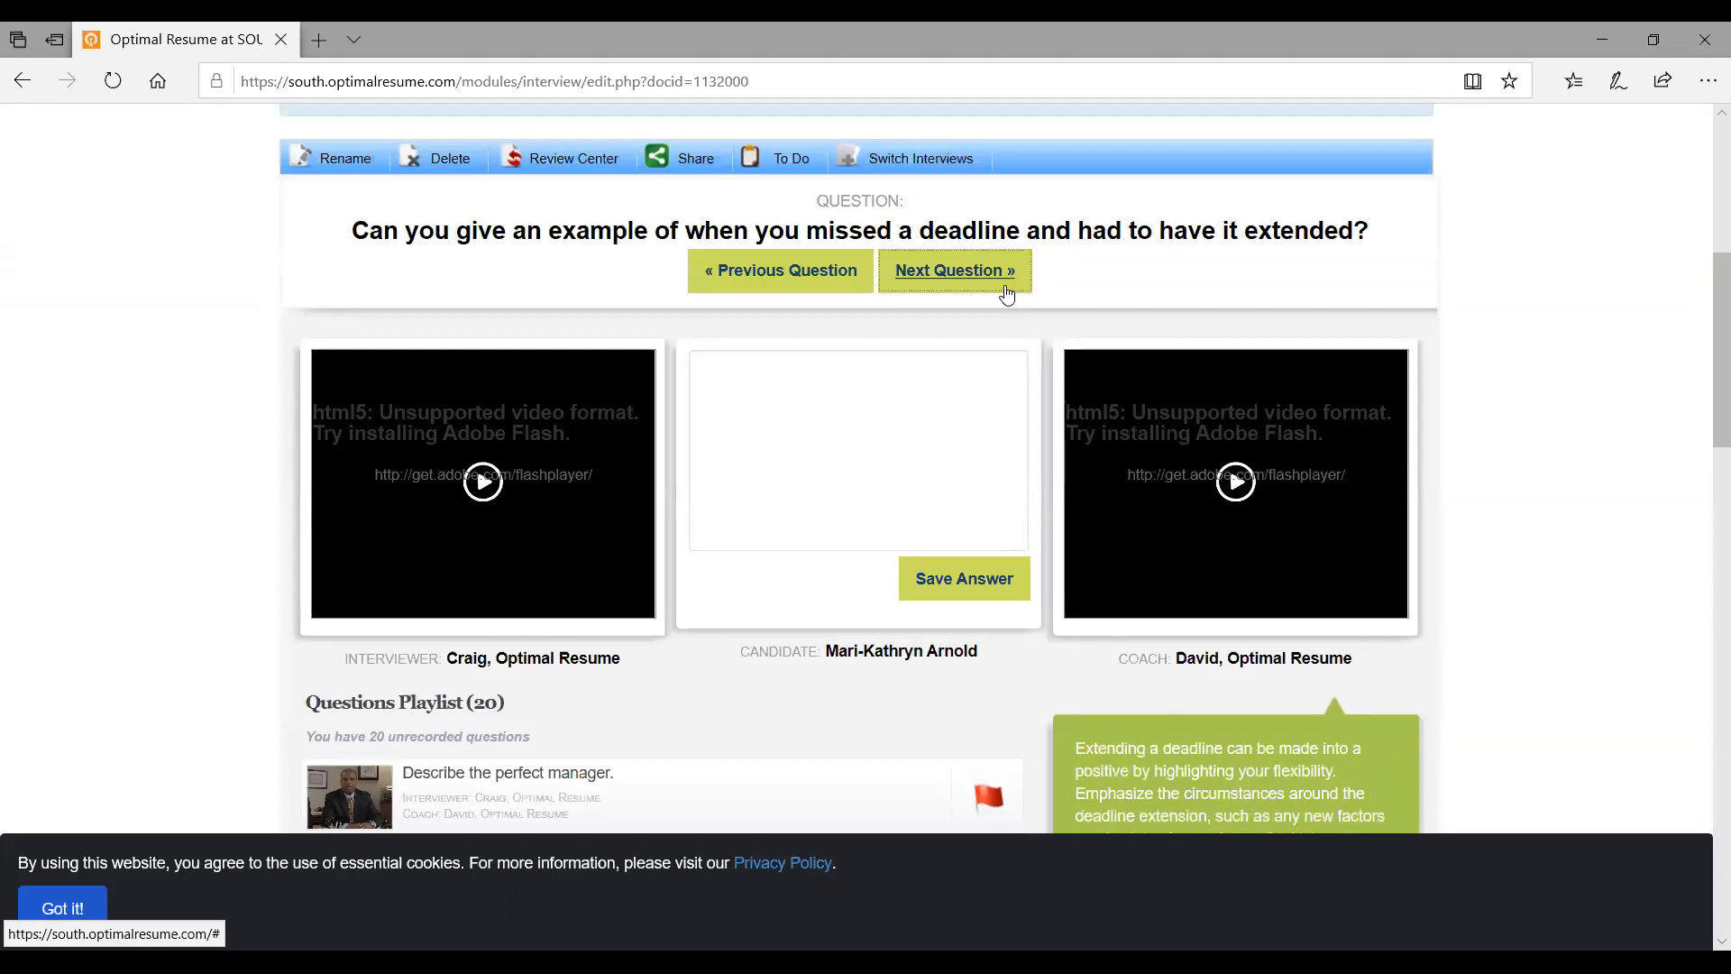
pyautogui.click(1007, 295)
pyautogui.click(1006, 296)
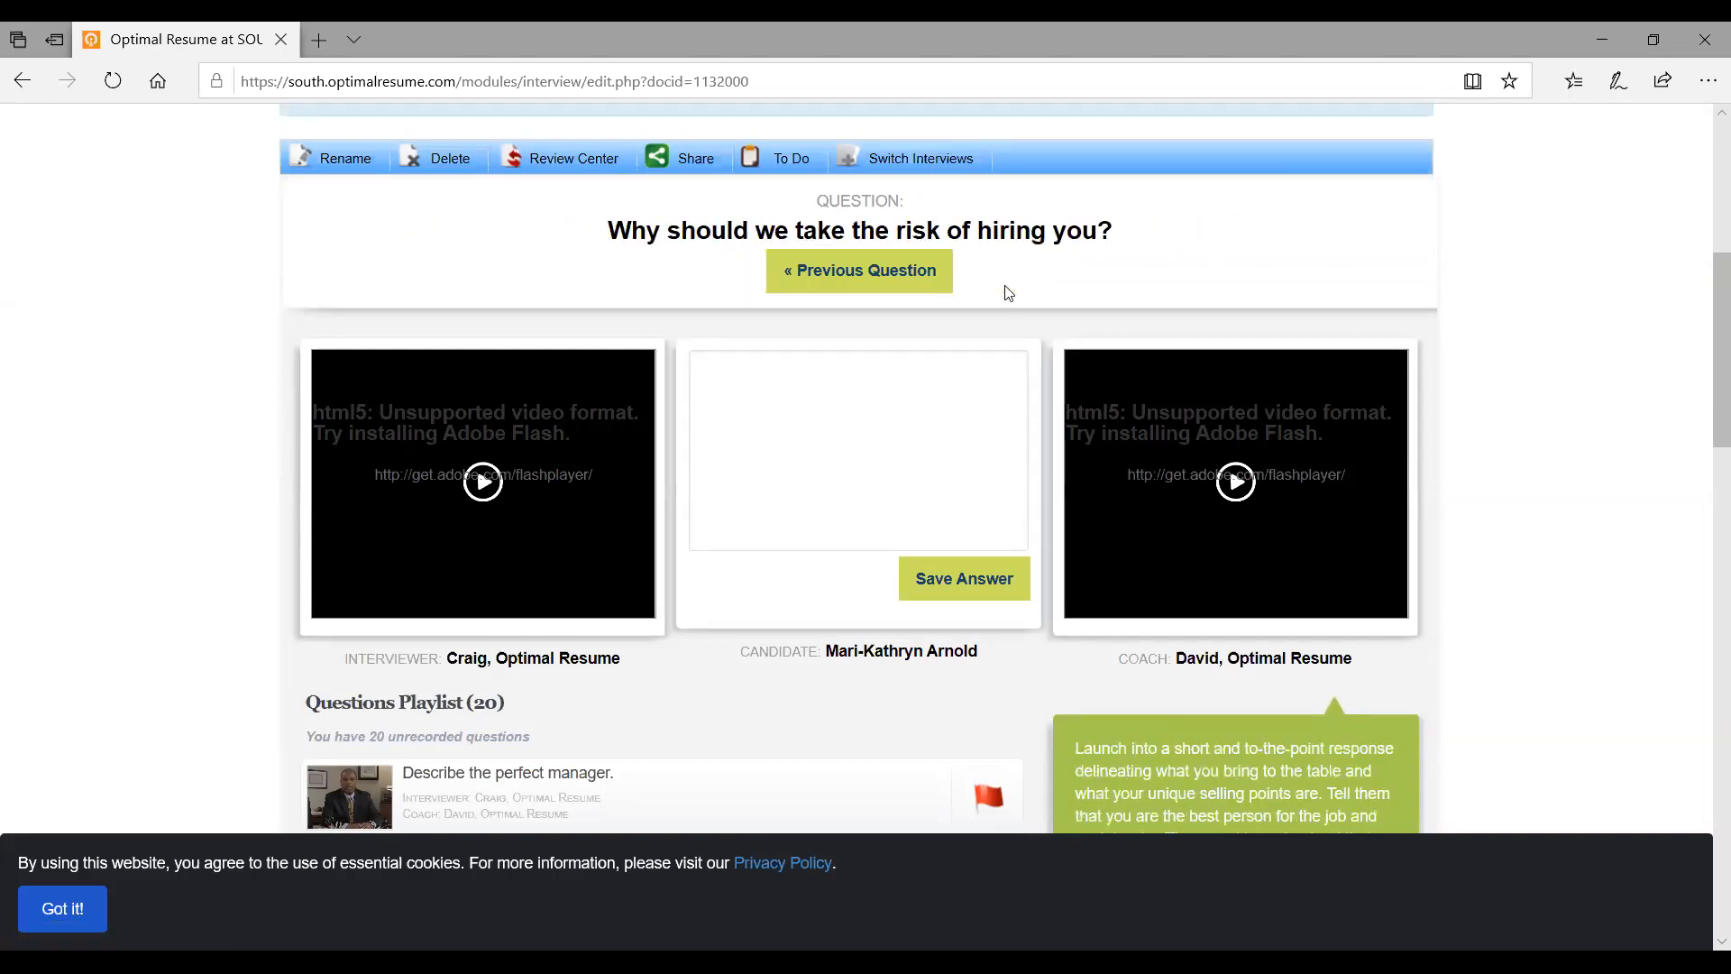
# Retry submitting the interview for review and dismiss the unanswered-questions warning
pyautogui.click(575, 165)
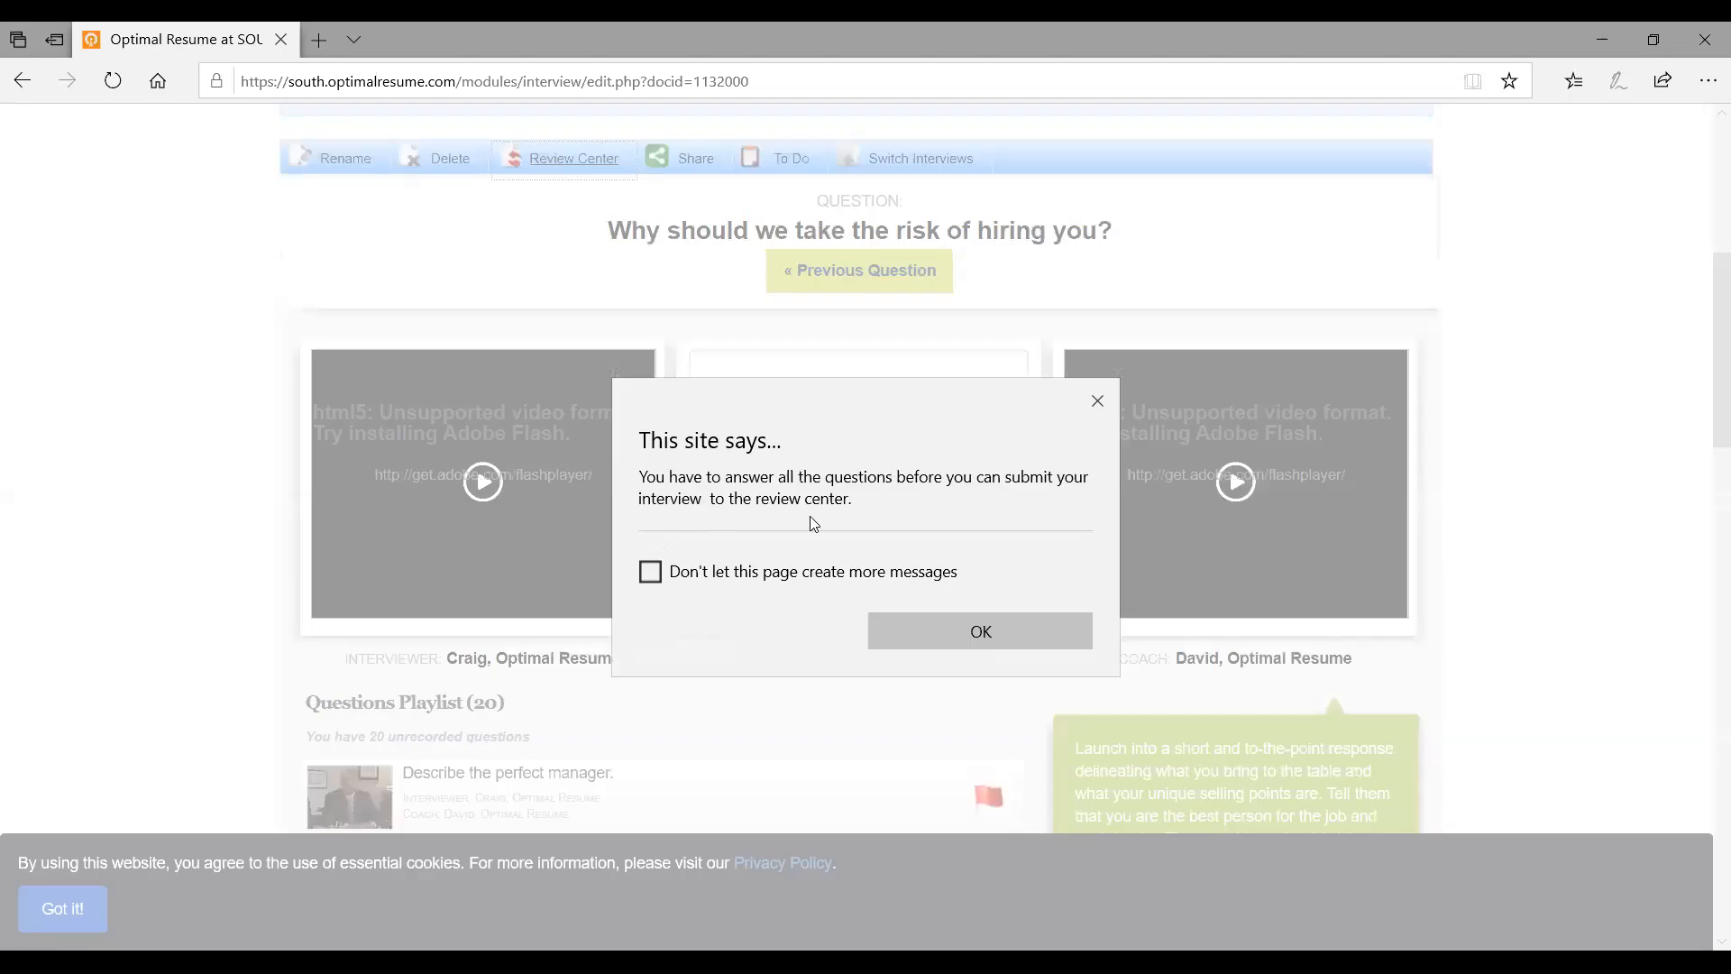
pyautogui.click(1099, 403)
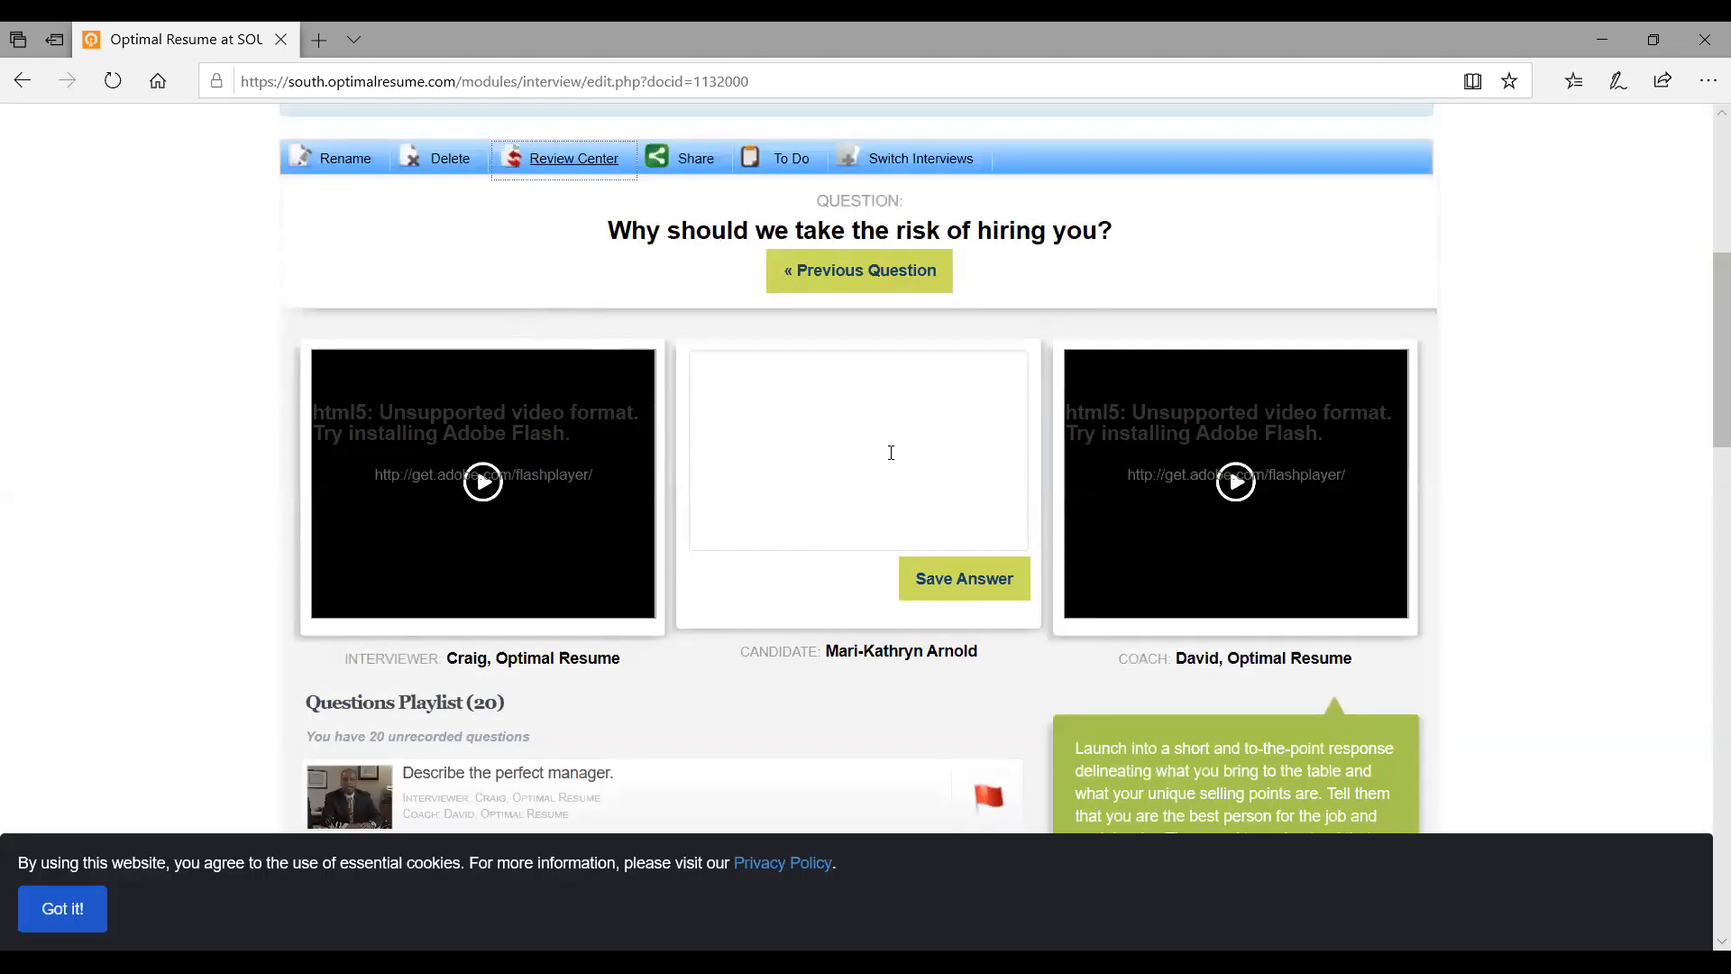
pyautogui.scroll(1, 886, 449)
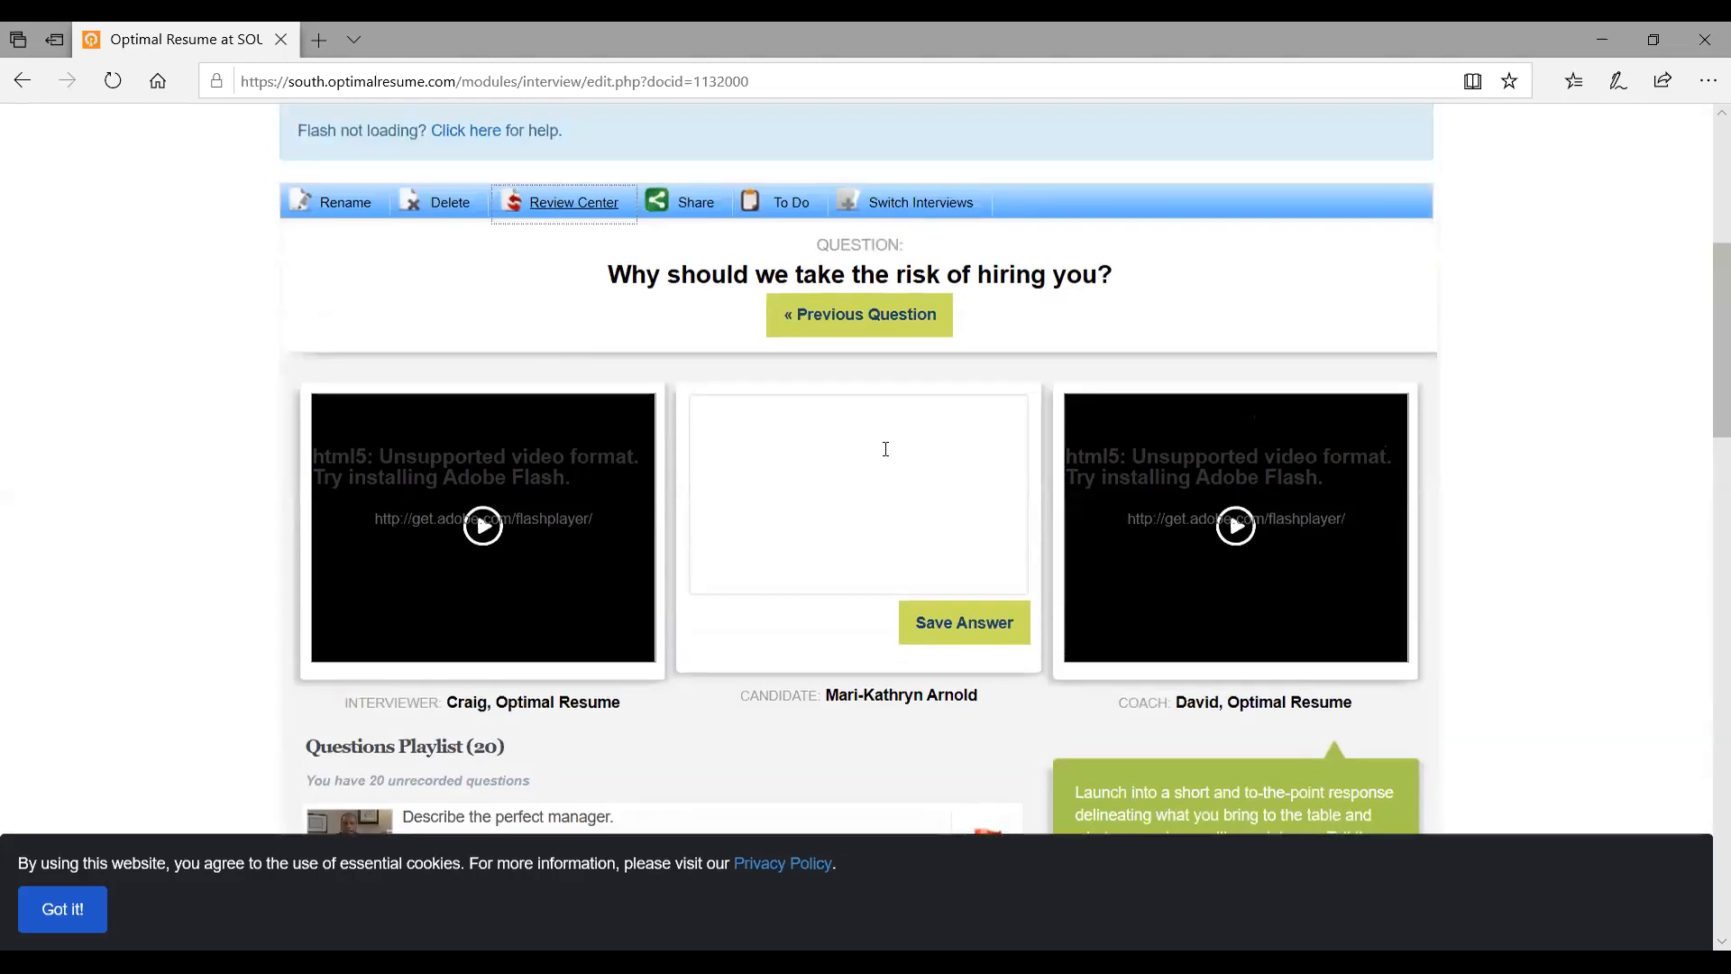
pyautogui.scroll(1, 886, 449)
# Show the Switch Interviews panel listing the available practice interviews
pyautogui.click(933, 244)
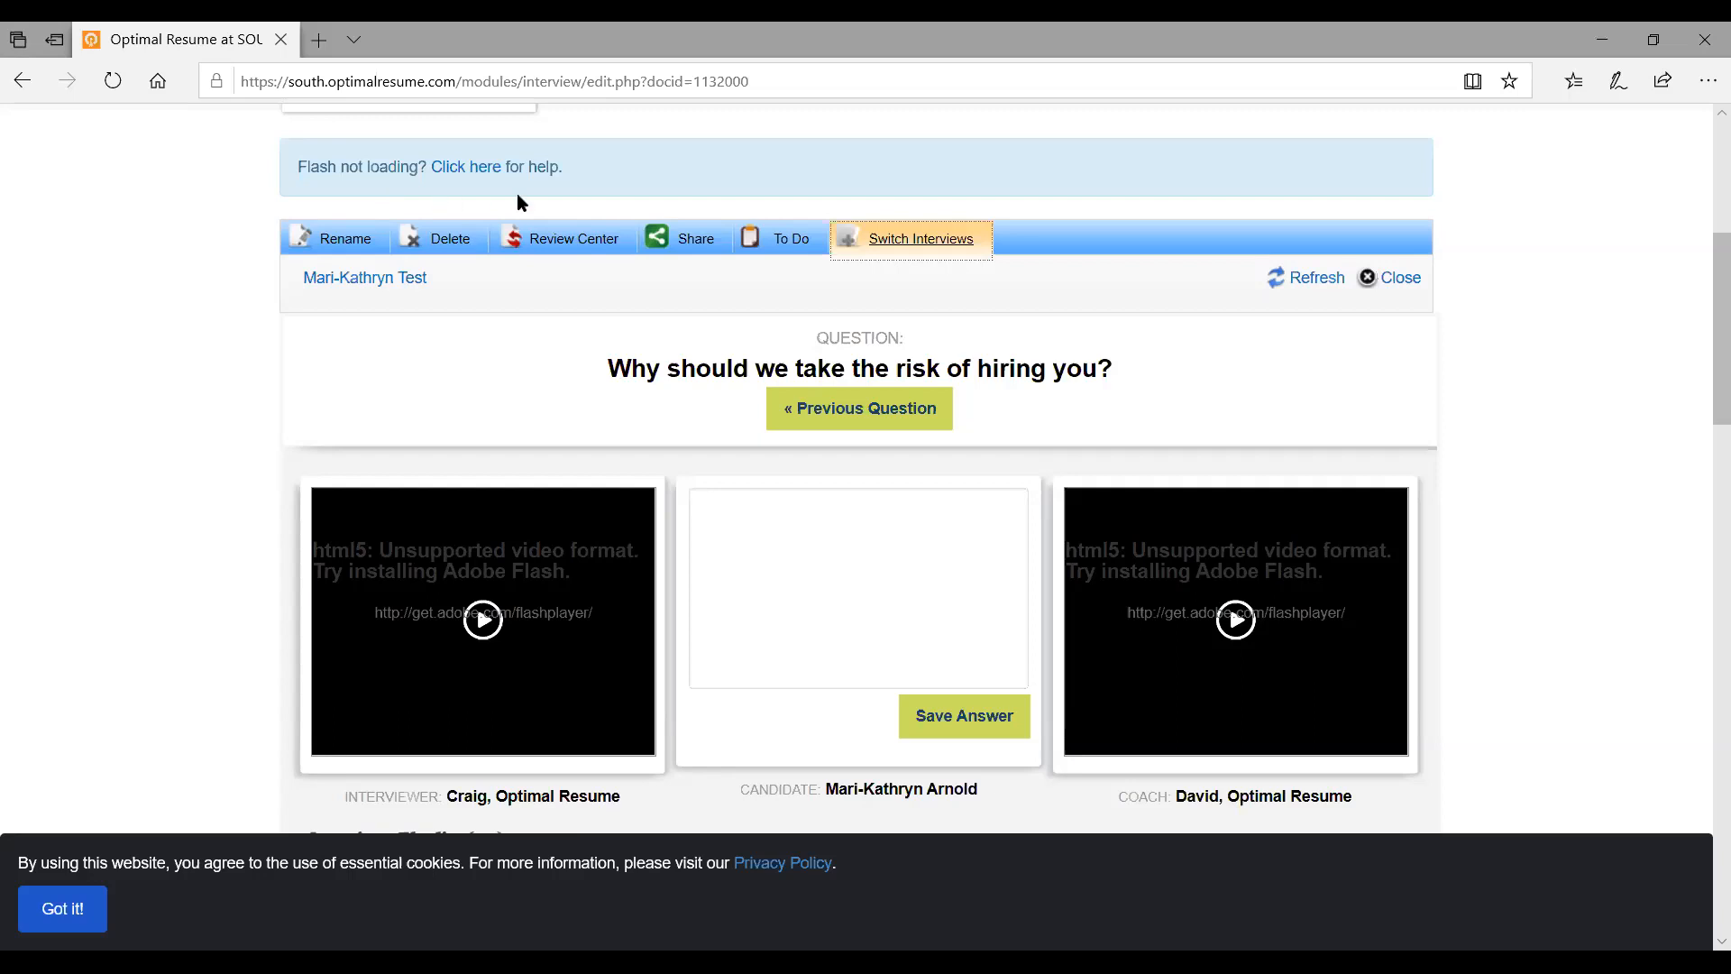
pyautogui.scroll(5, 517, 198)
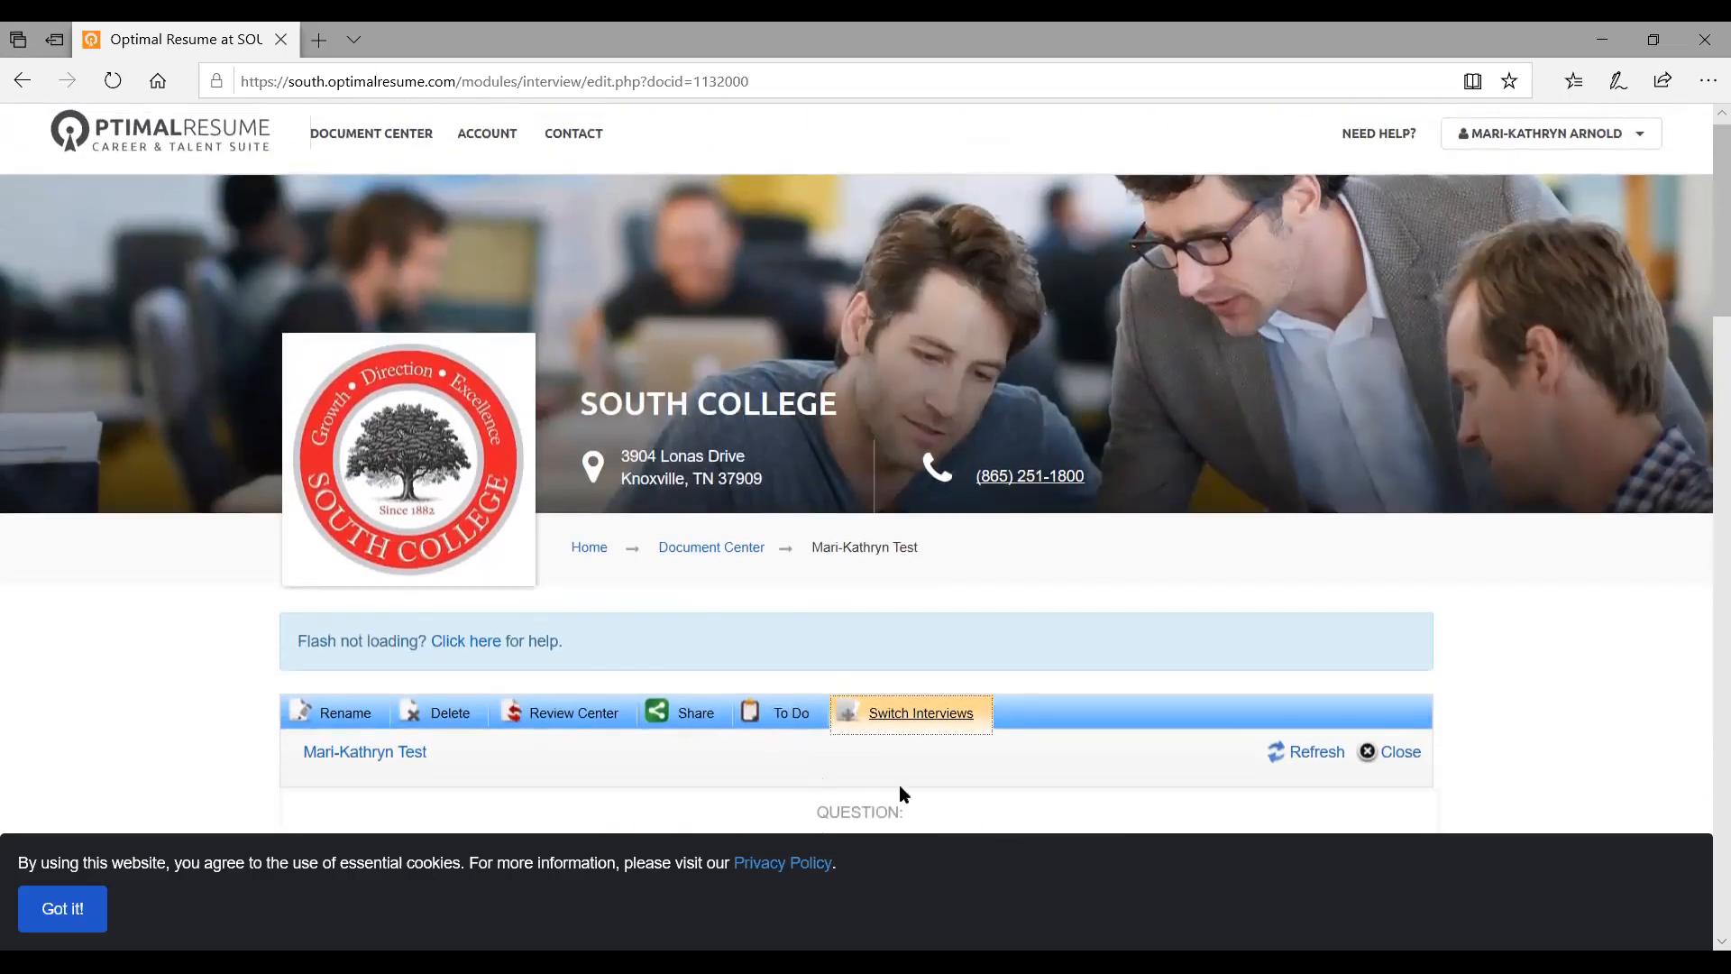
pyautogui.scroll(-1, 965, 460)
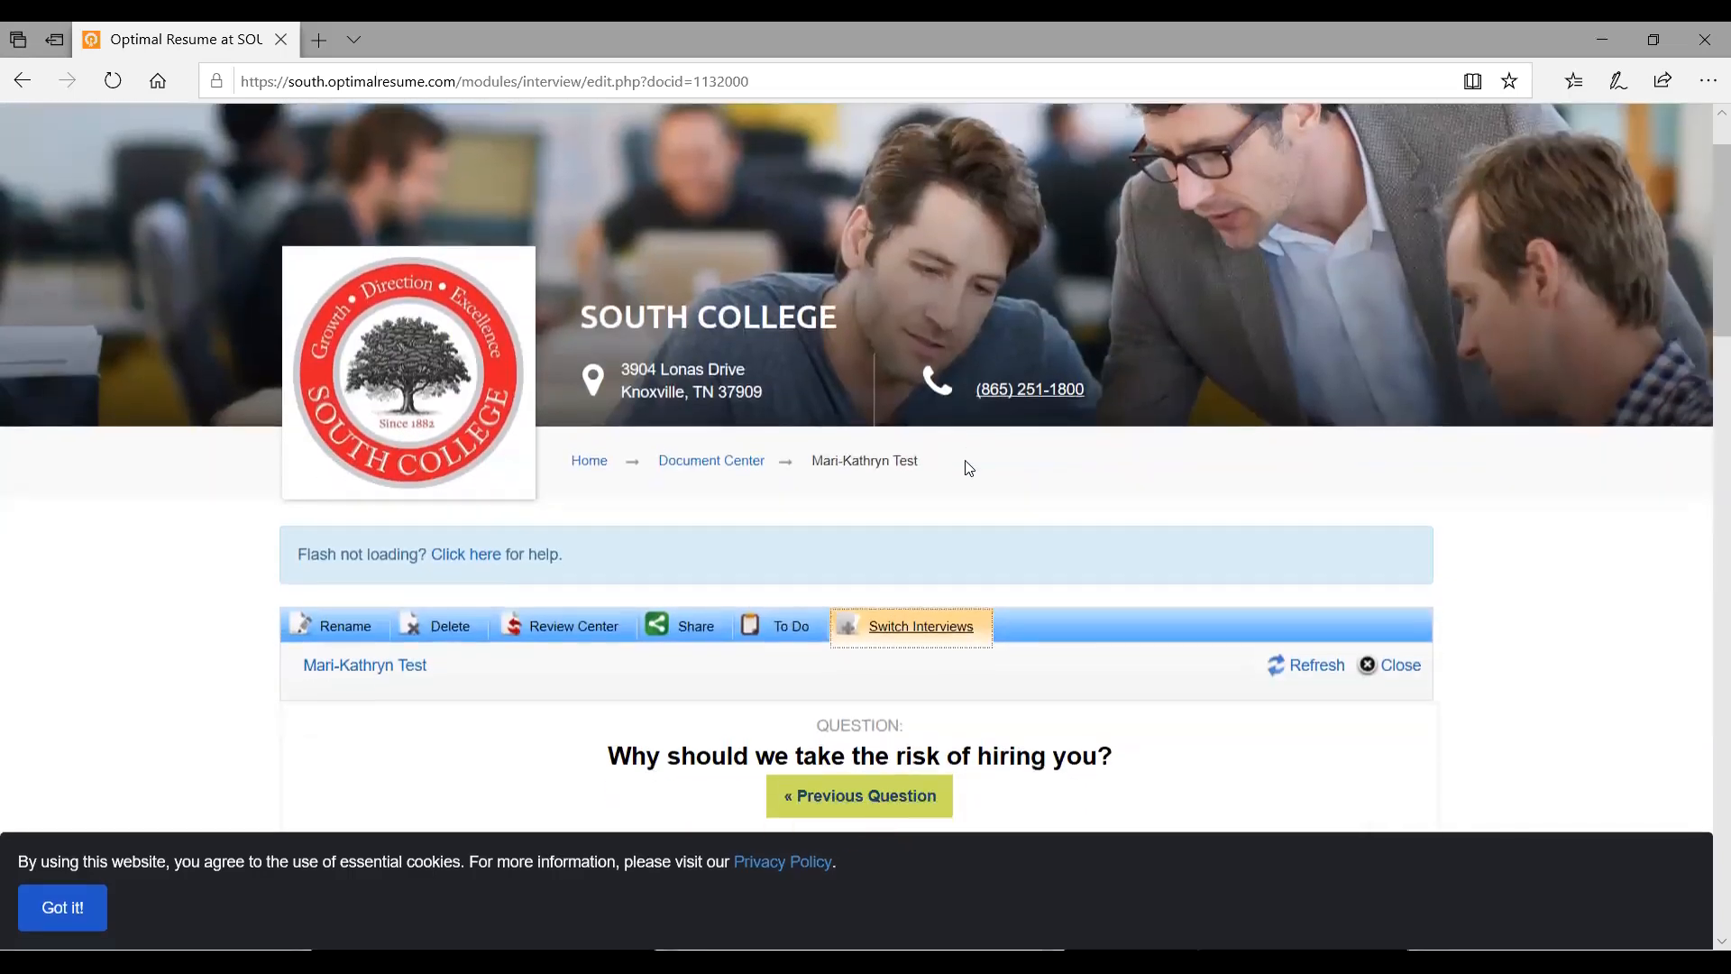
pyautogui.scroll(-10, 816, 485)
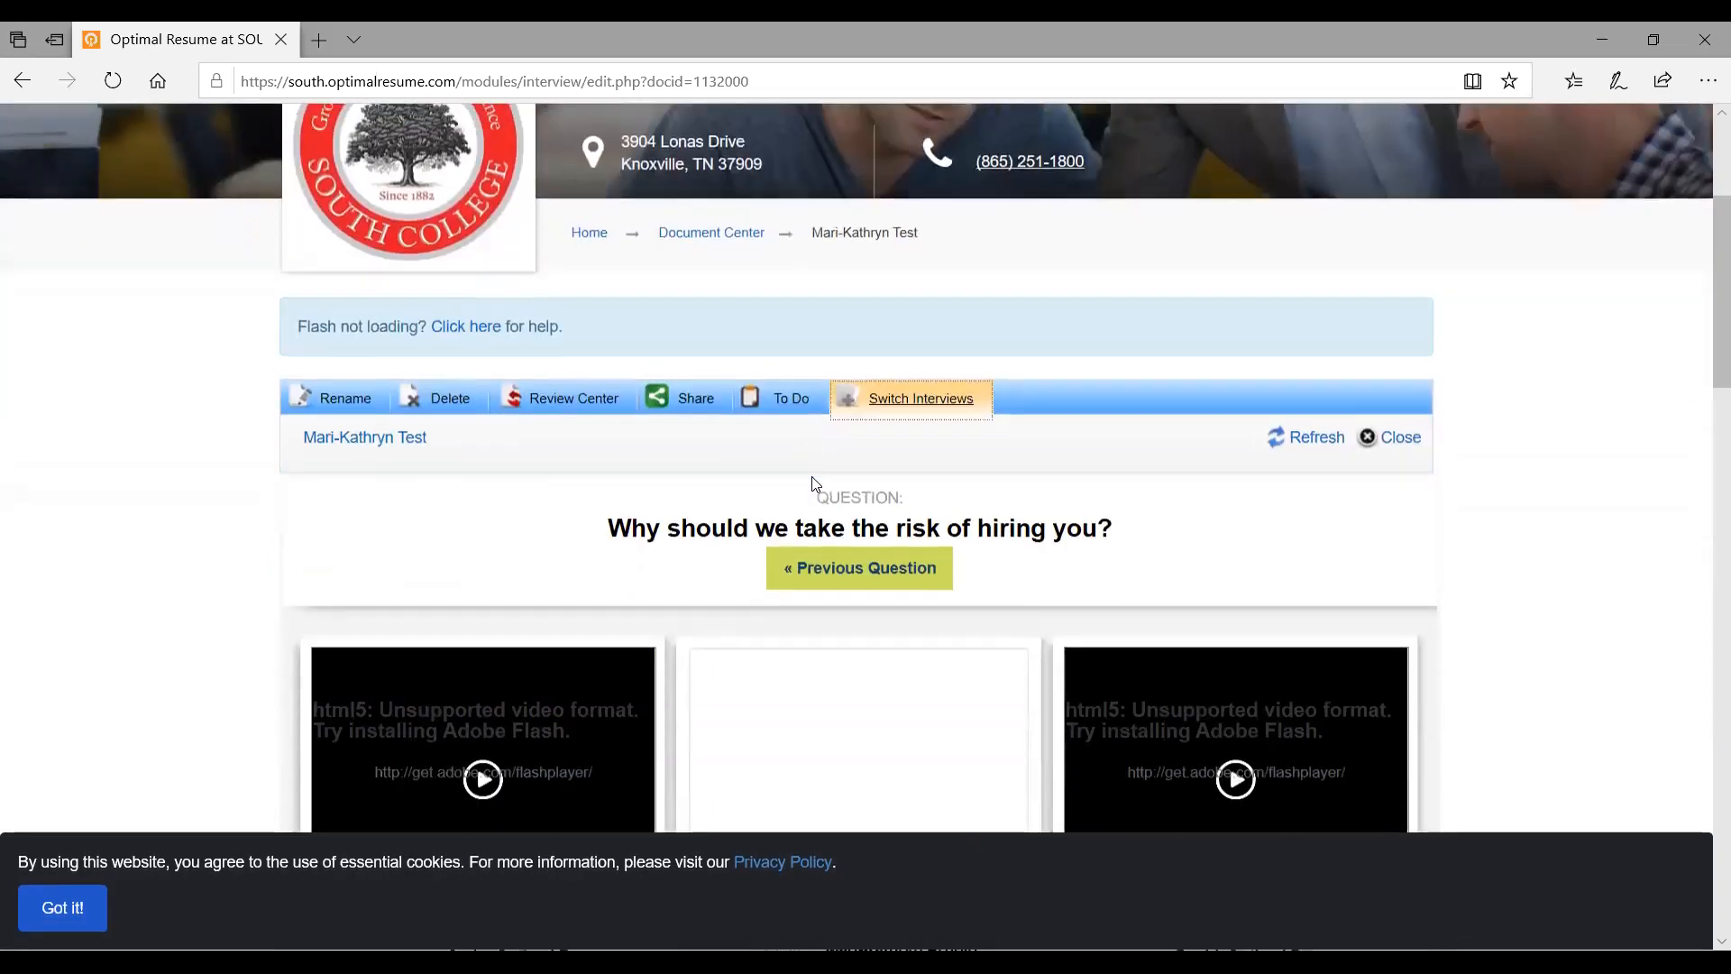
pyautogui.scroll(11, 816, 485)
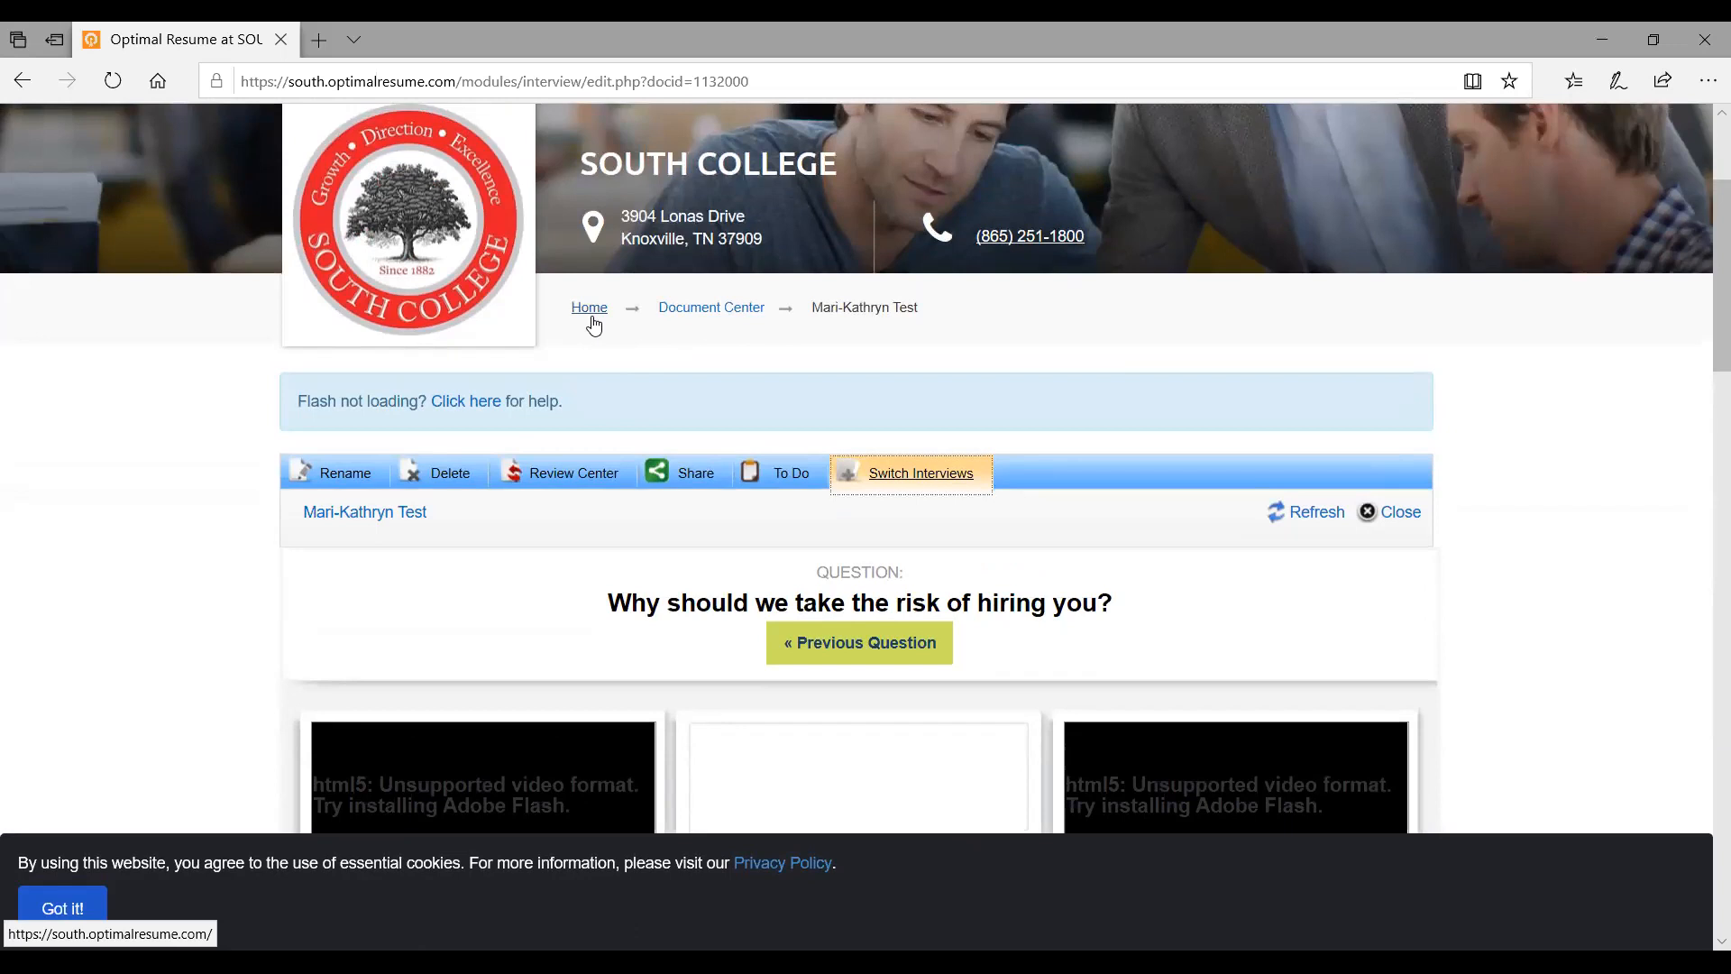
# Return to the South College home page and look over its Welcome text and career tools
pyautogui.click(591, 309)
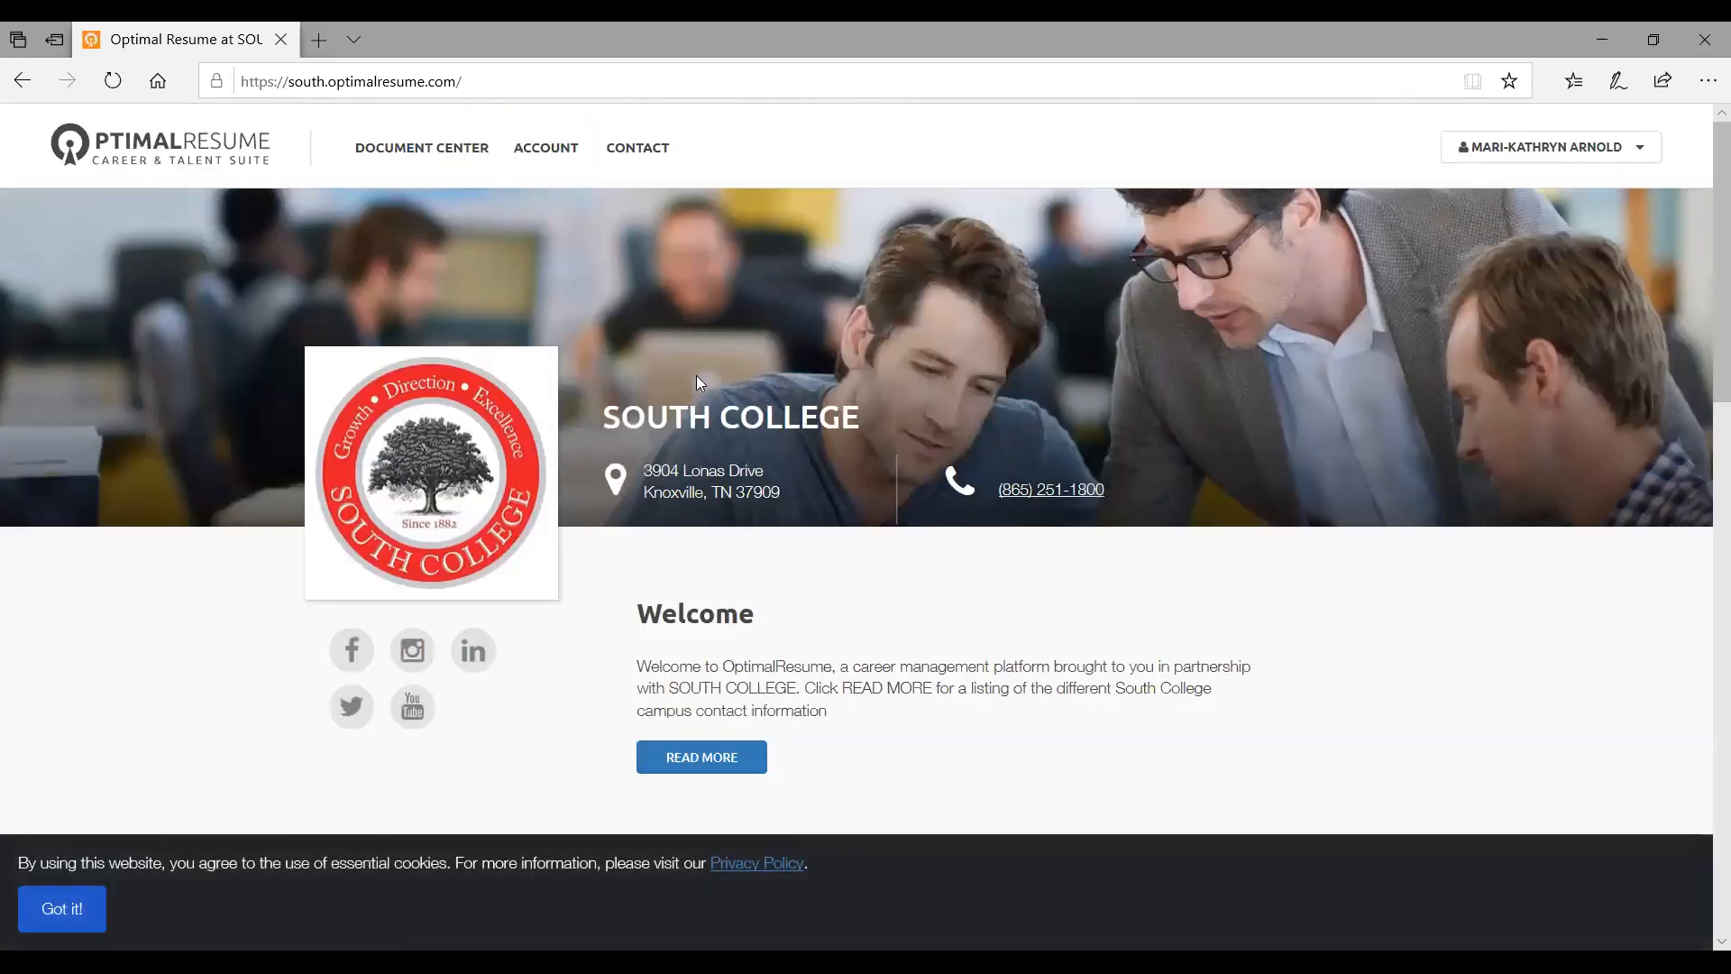
pyautogui.scroll(-5, 762, 433)
pyautogui.scroll(-1, 762, 434)
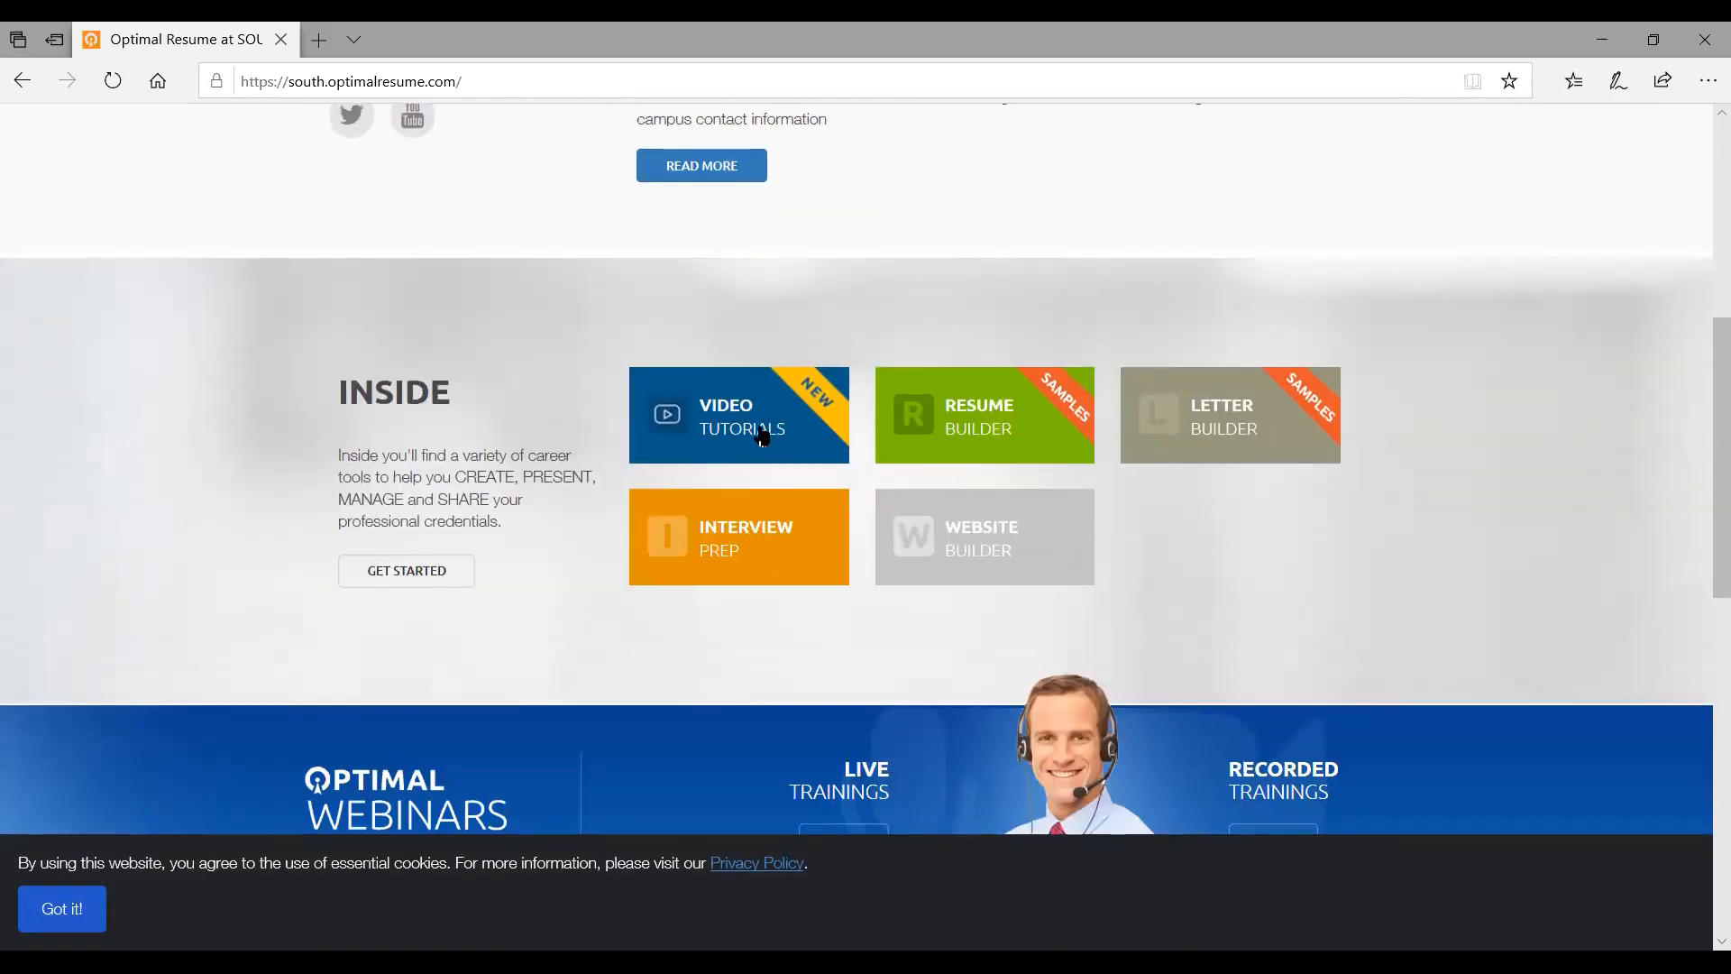
pyautogui.scroll(2, 762, 435)
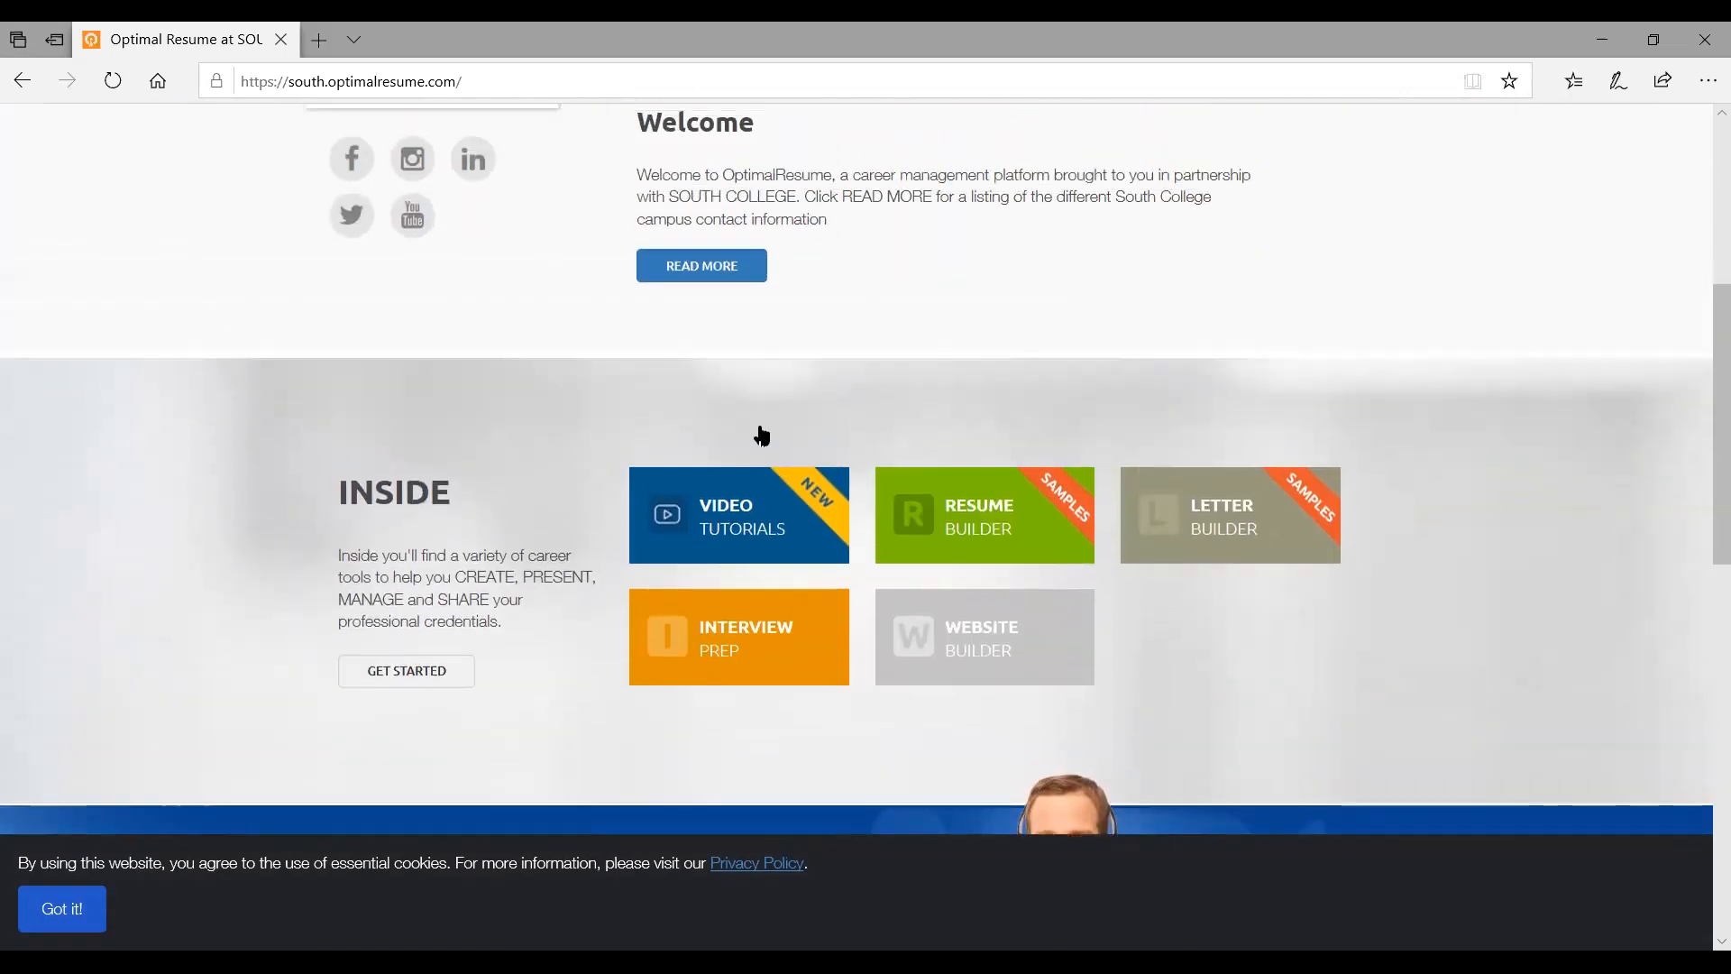
pyautogui.scroll(1, 762, 435)
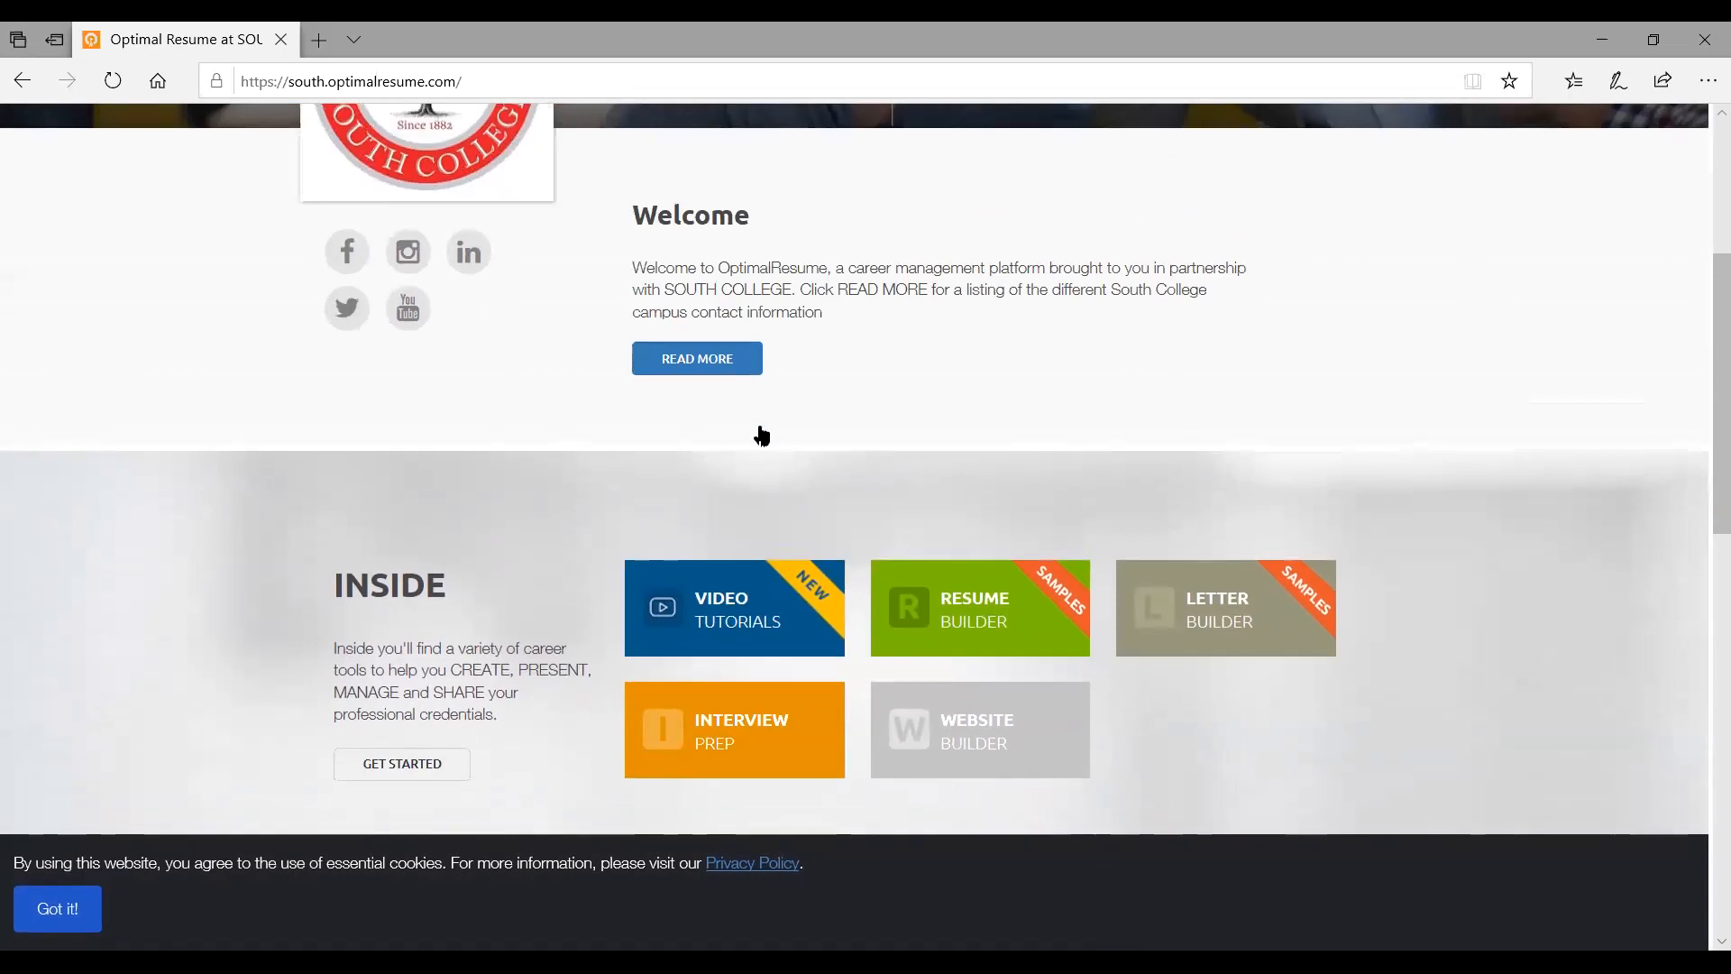
pyautogui.scroll(2, 762, 435)
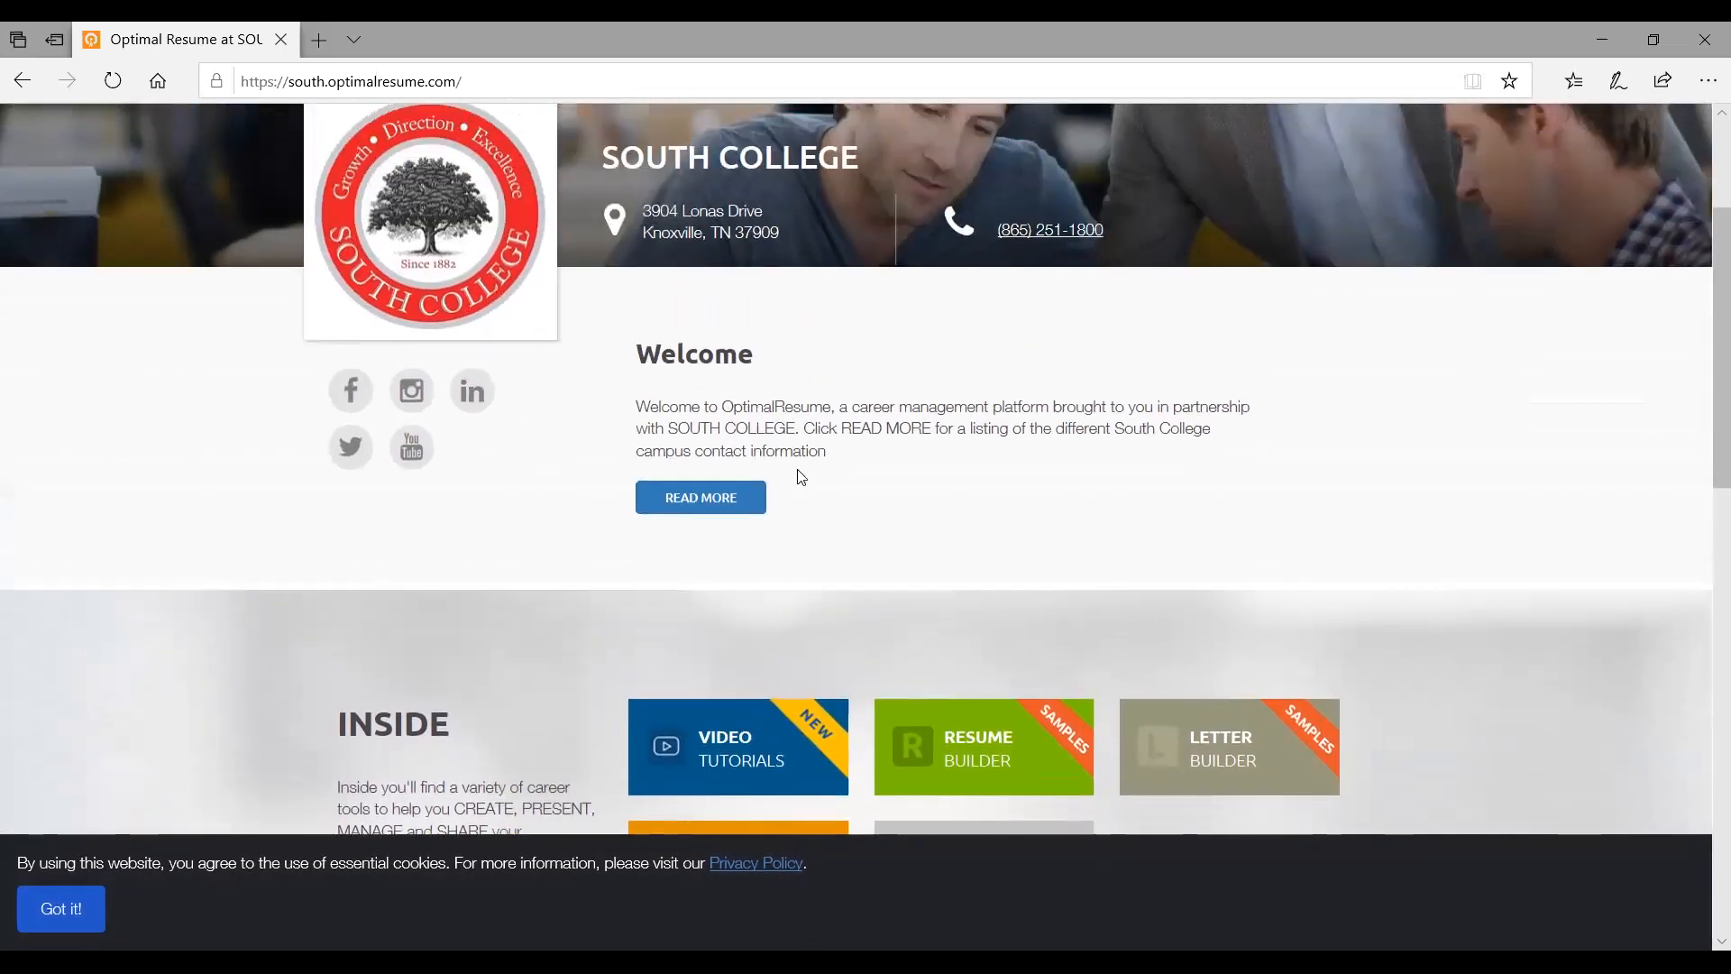
pyautogui.scroll(2, 798, 476)
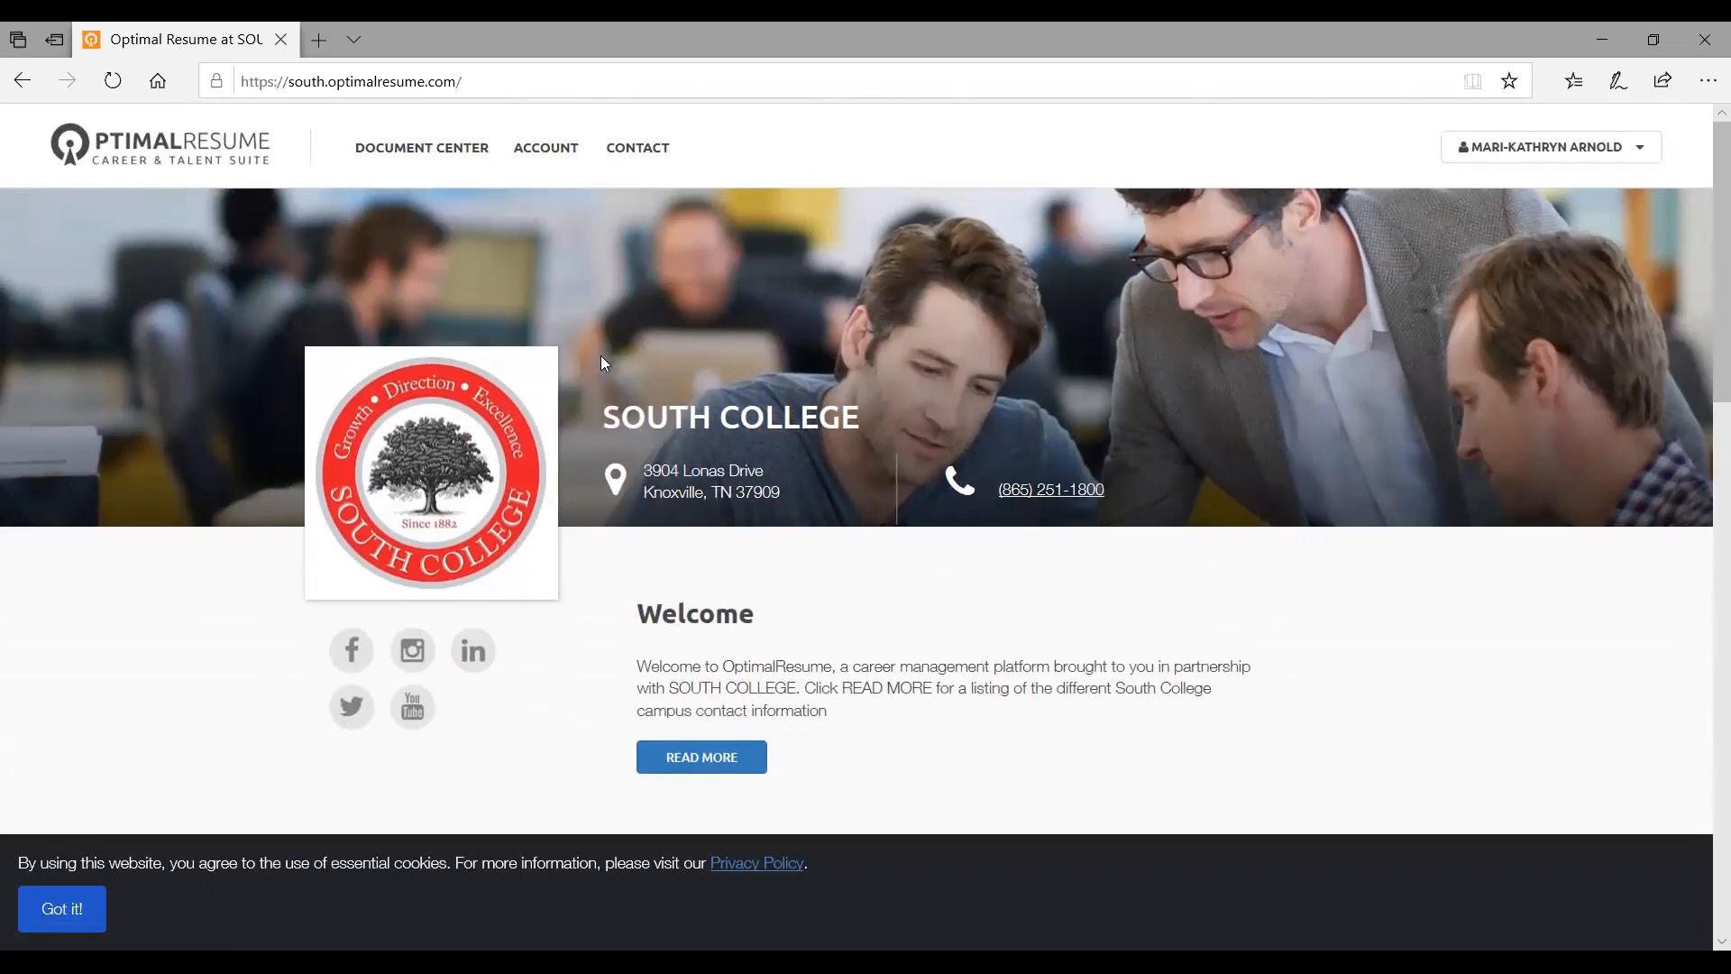
# Open the ACCOUNT profile and review the Contact/Login Information details
pyautogui.click(548, 152)
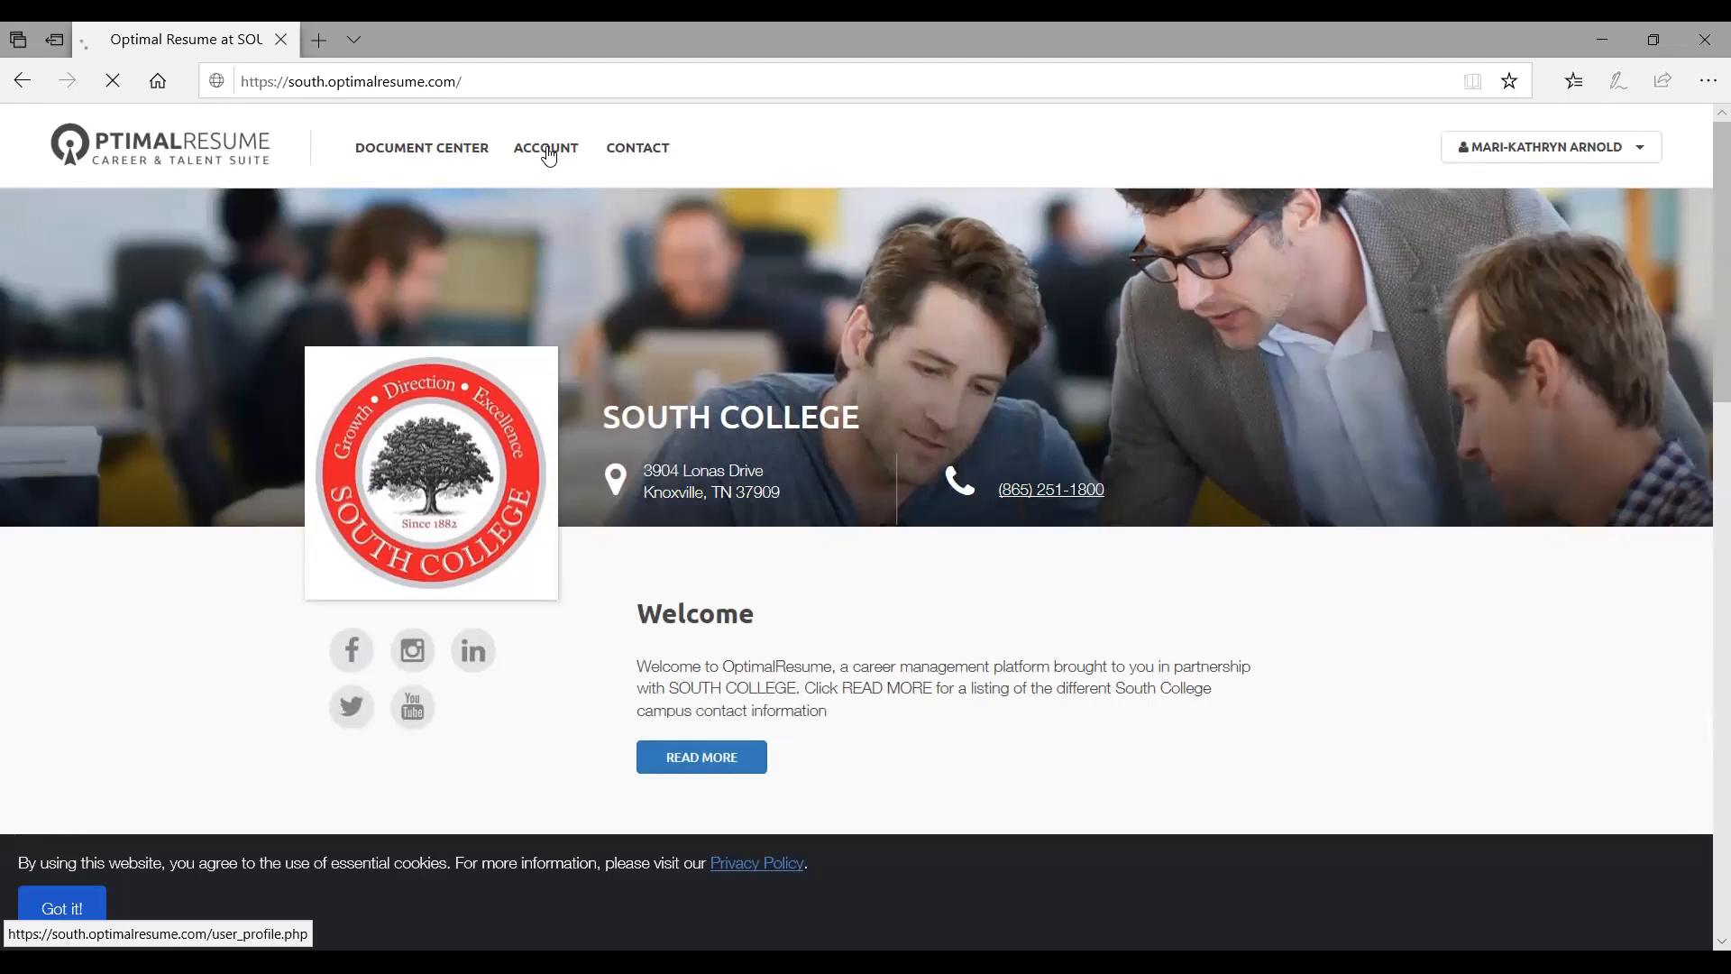
pyautogui.scroll(-6, 773, 518)
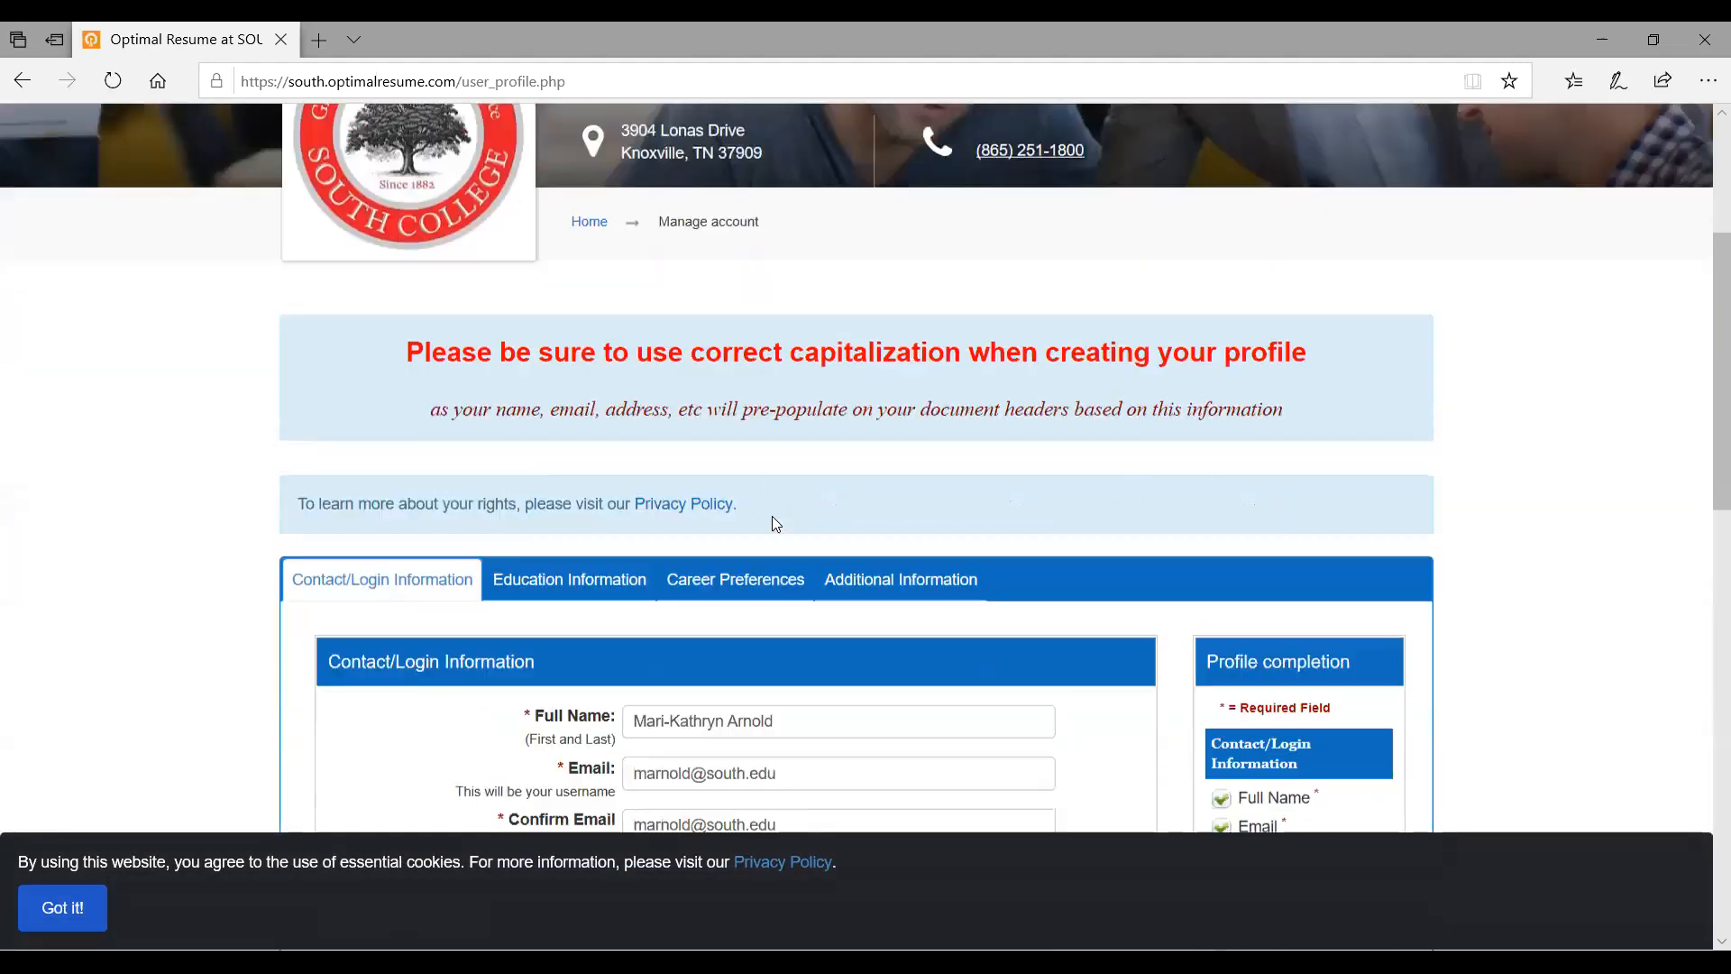
pyautogui.scroll(-5, 774, 515)
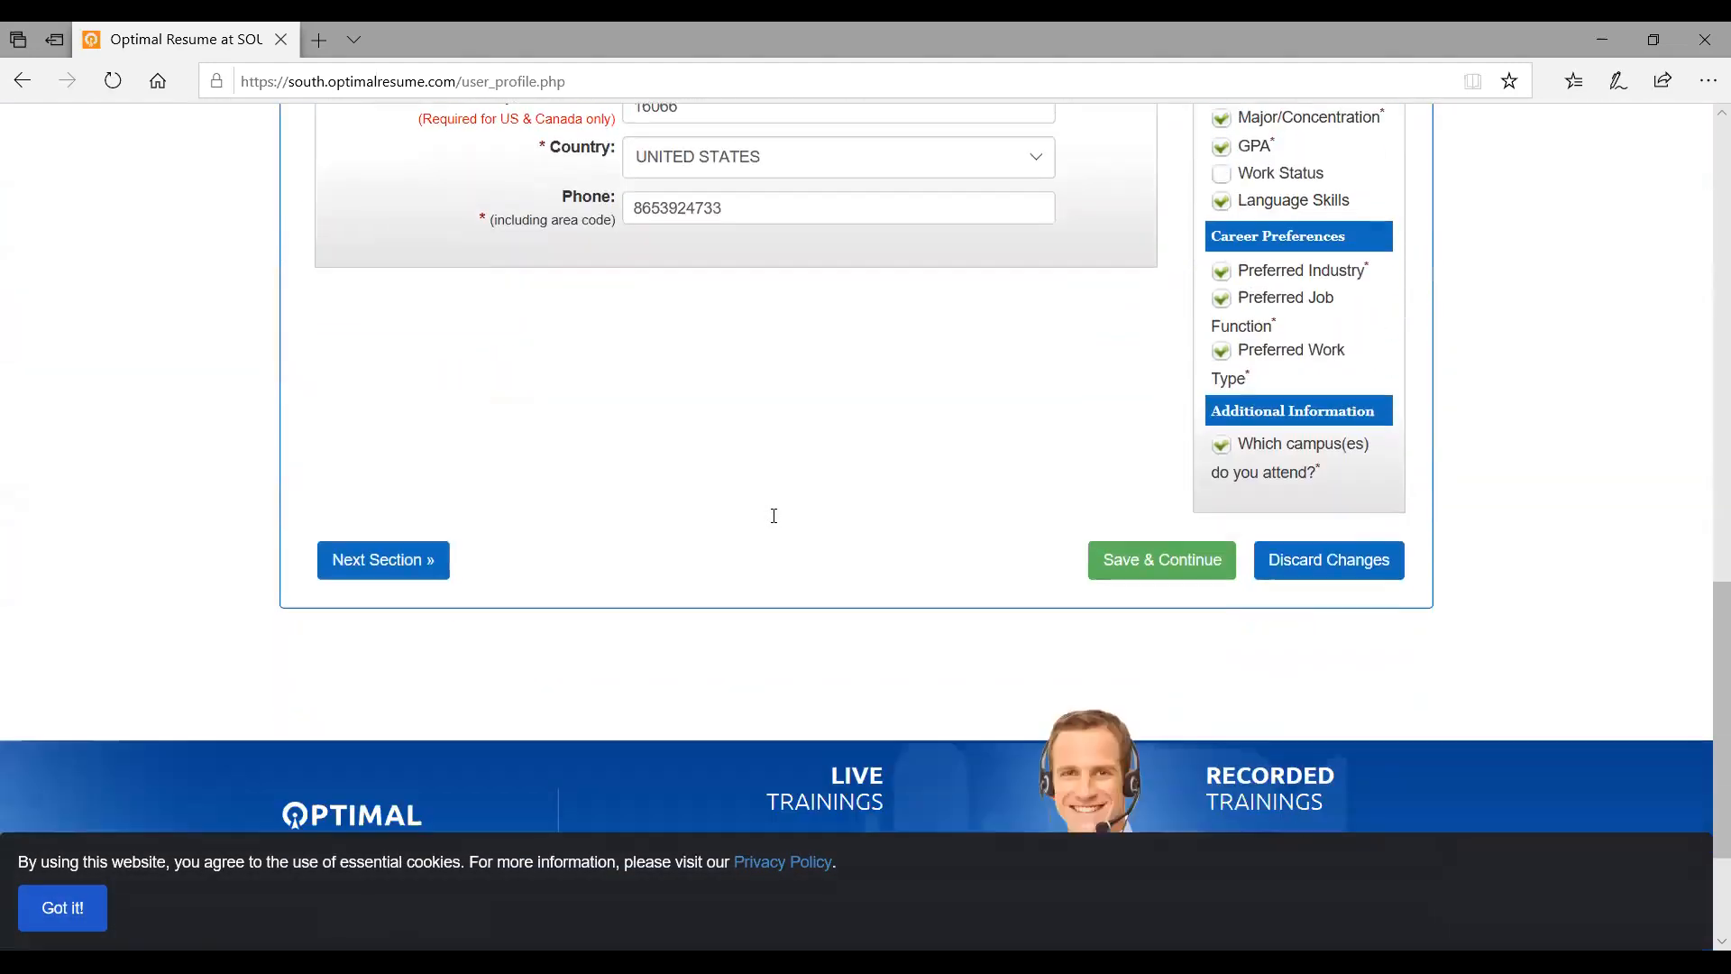
pyautogui.scroll(1, 773, 515)
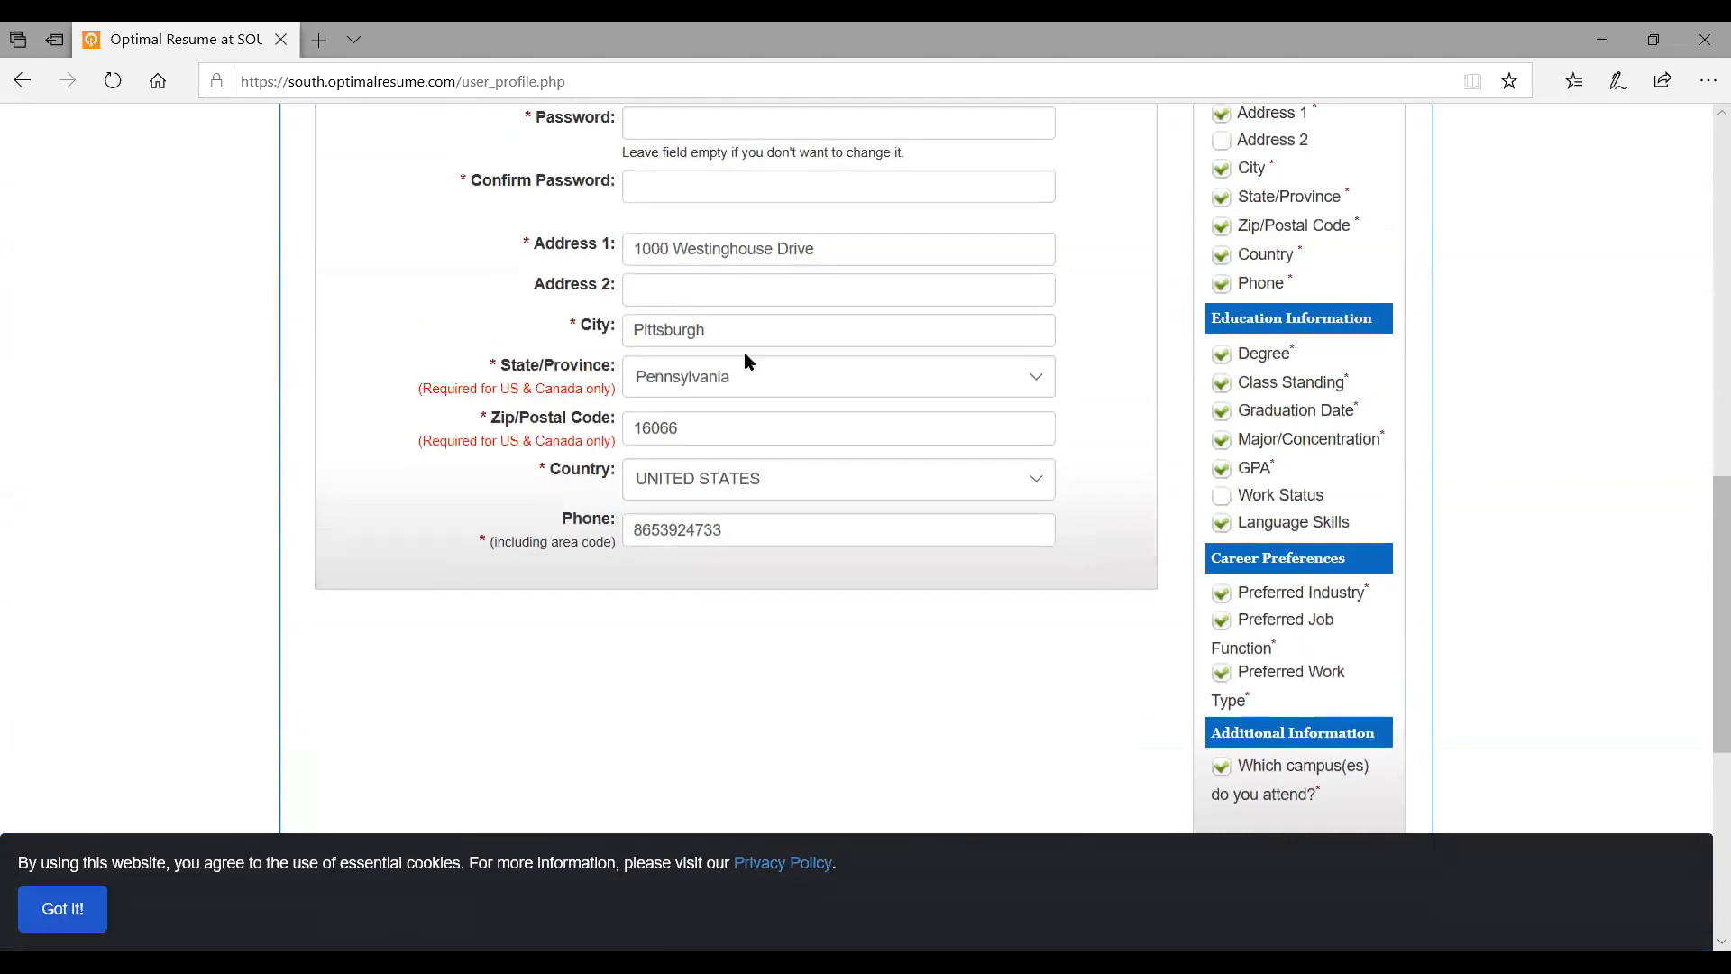
pyautogui.scroll(2, 744, 356)
pyautogui.scroll(3, 746, 359)
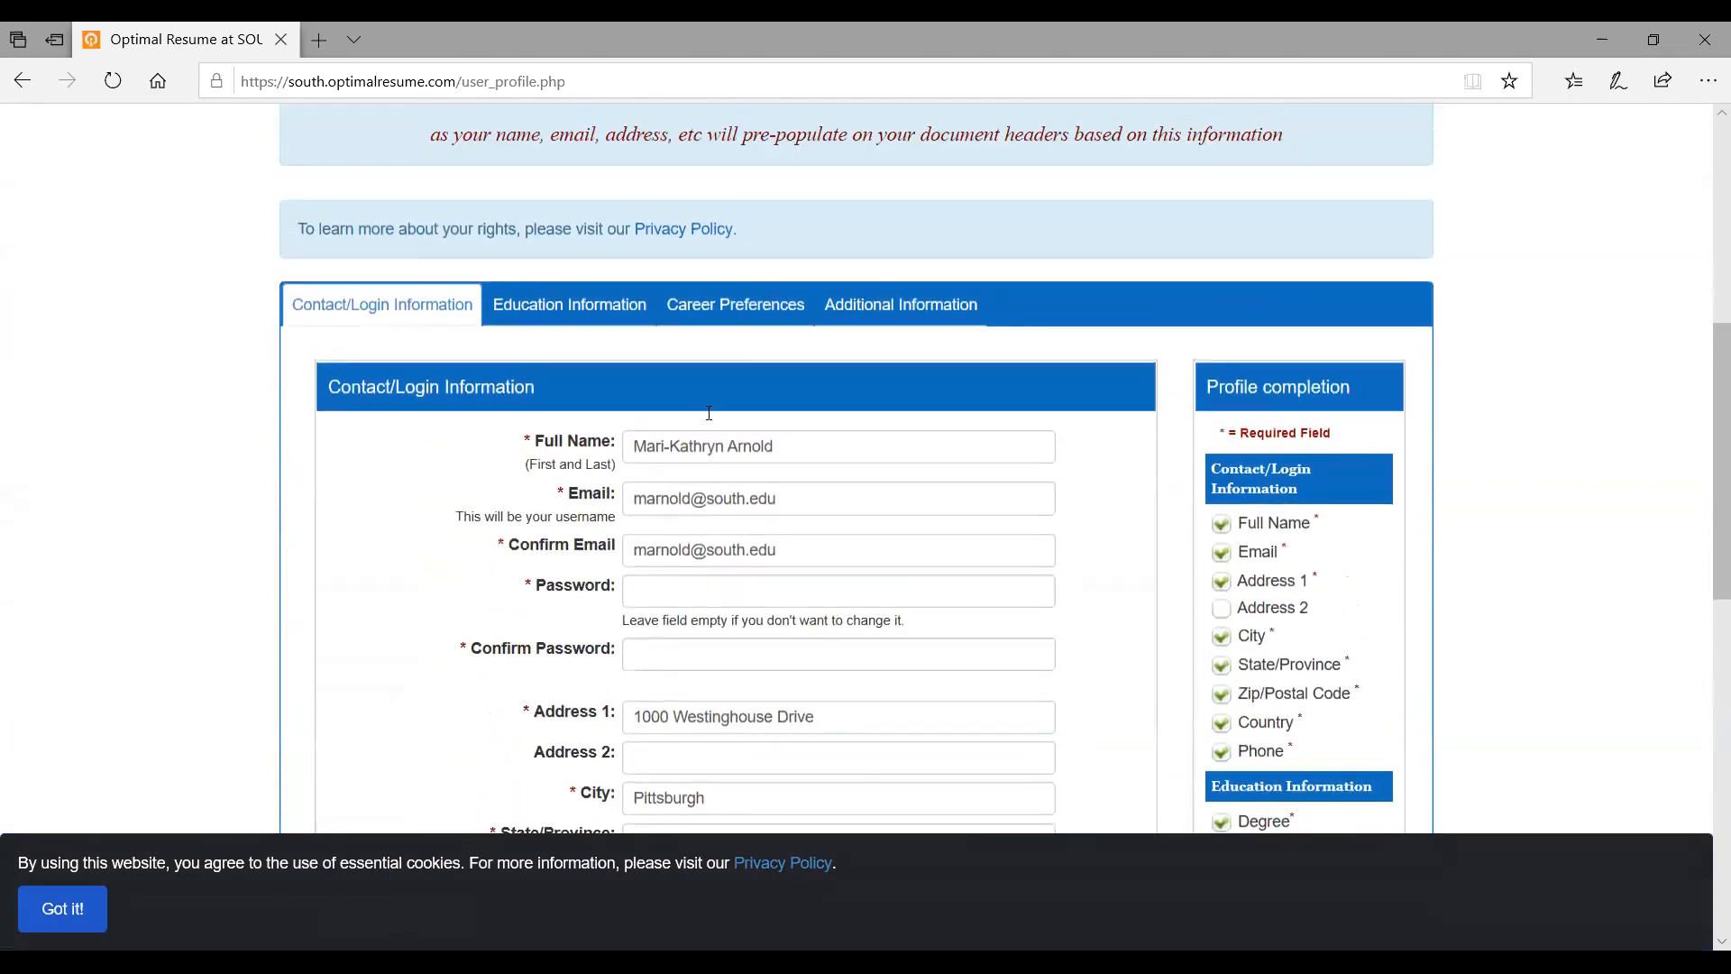
pyautogui.scroll(-1, 729, 614)
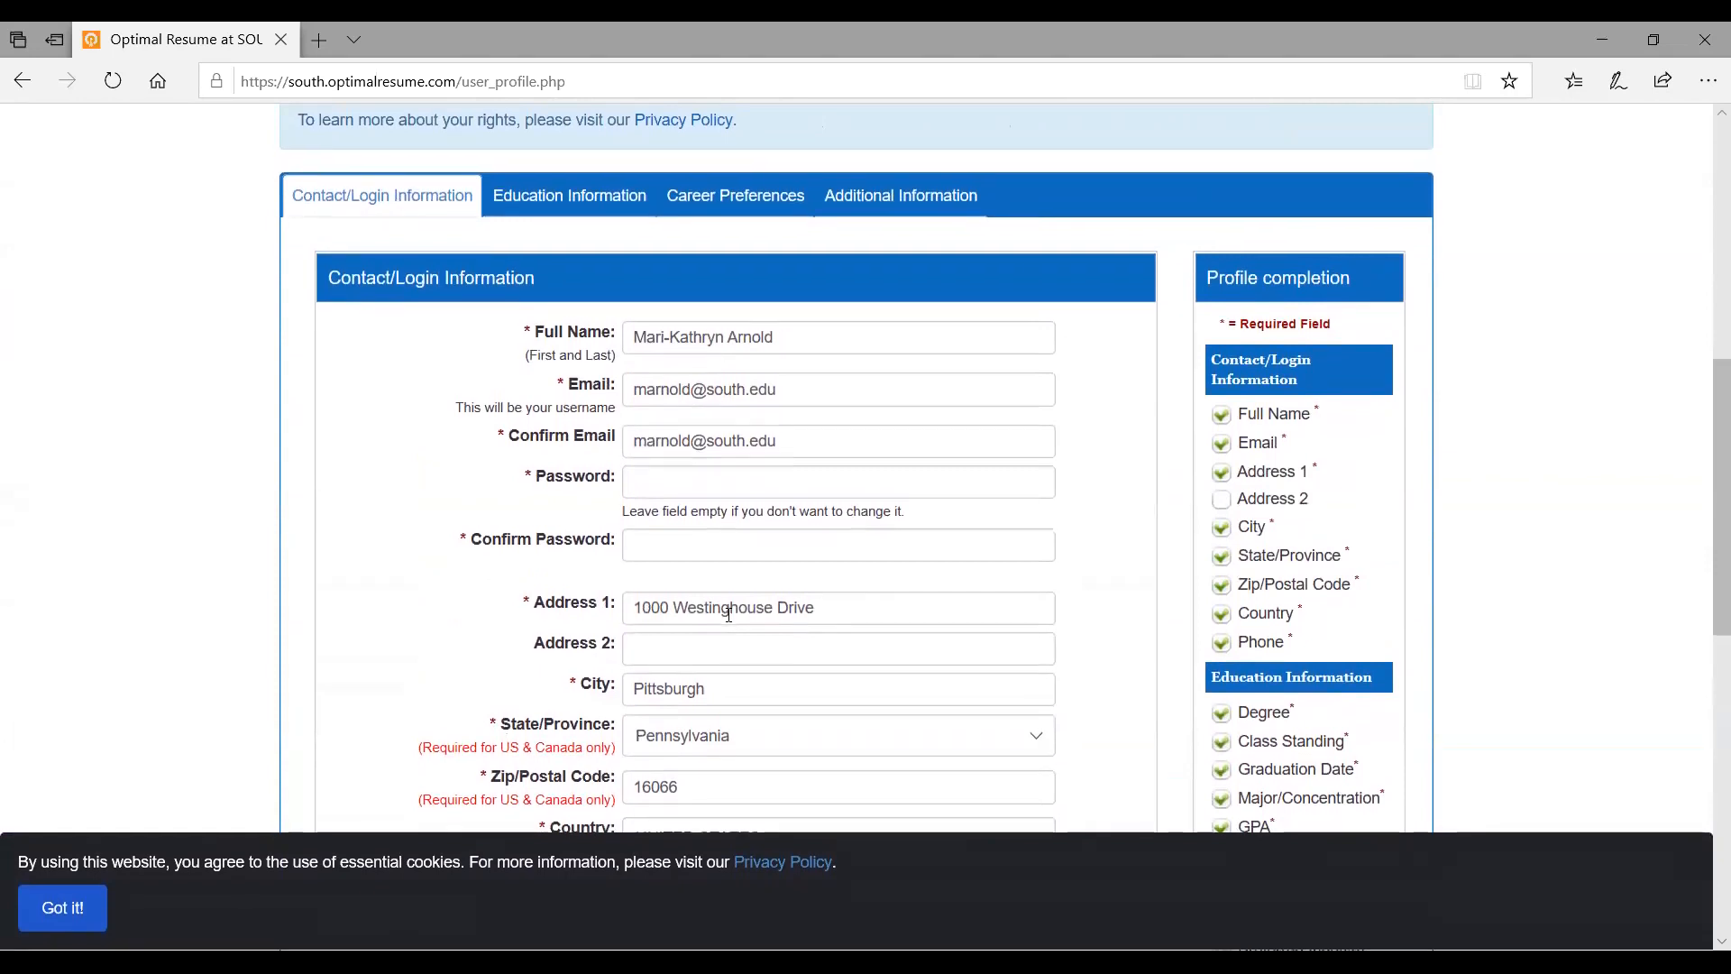
pyautogui.scroll(1, 730, 614)
# Review the Education Information tab: Associate degree, sophomore, 2020 graduation, AS in Health Science major
pyautogui.click(633, 305)
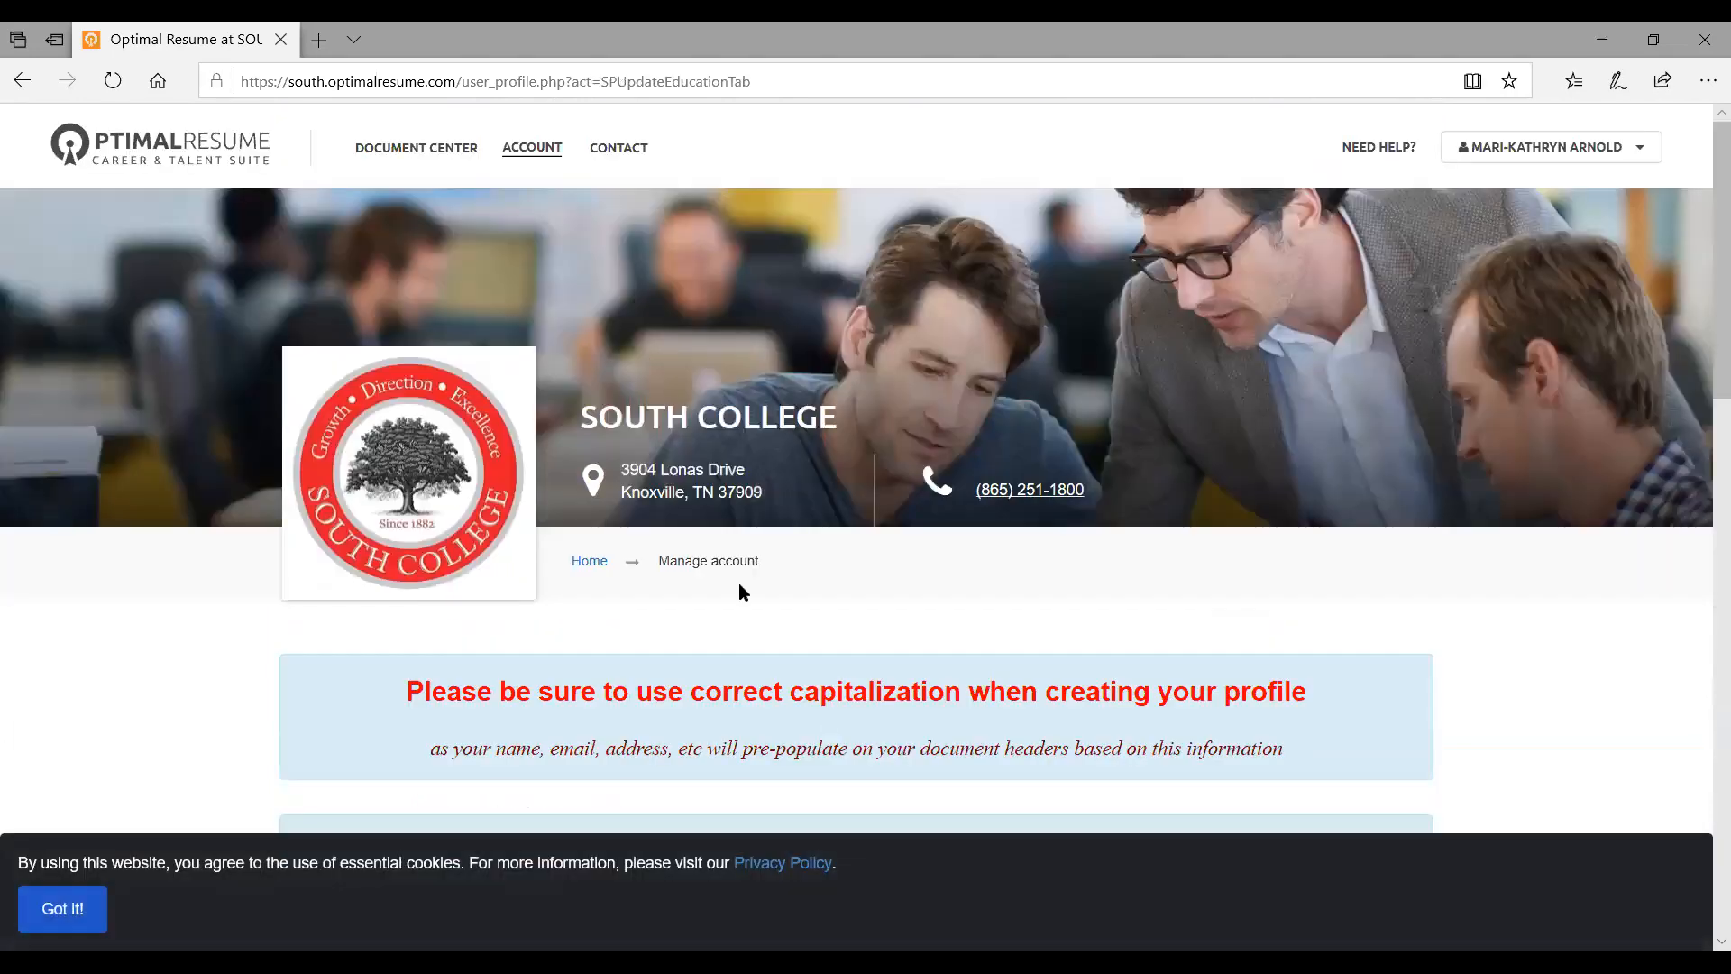
pyautogui.scroll(-8, 738, 592)
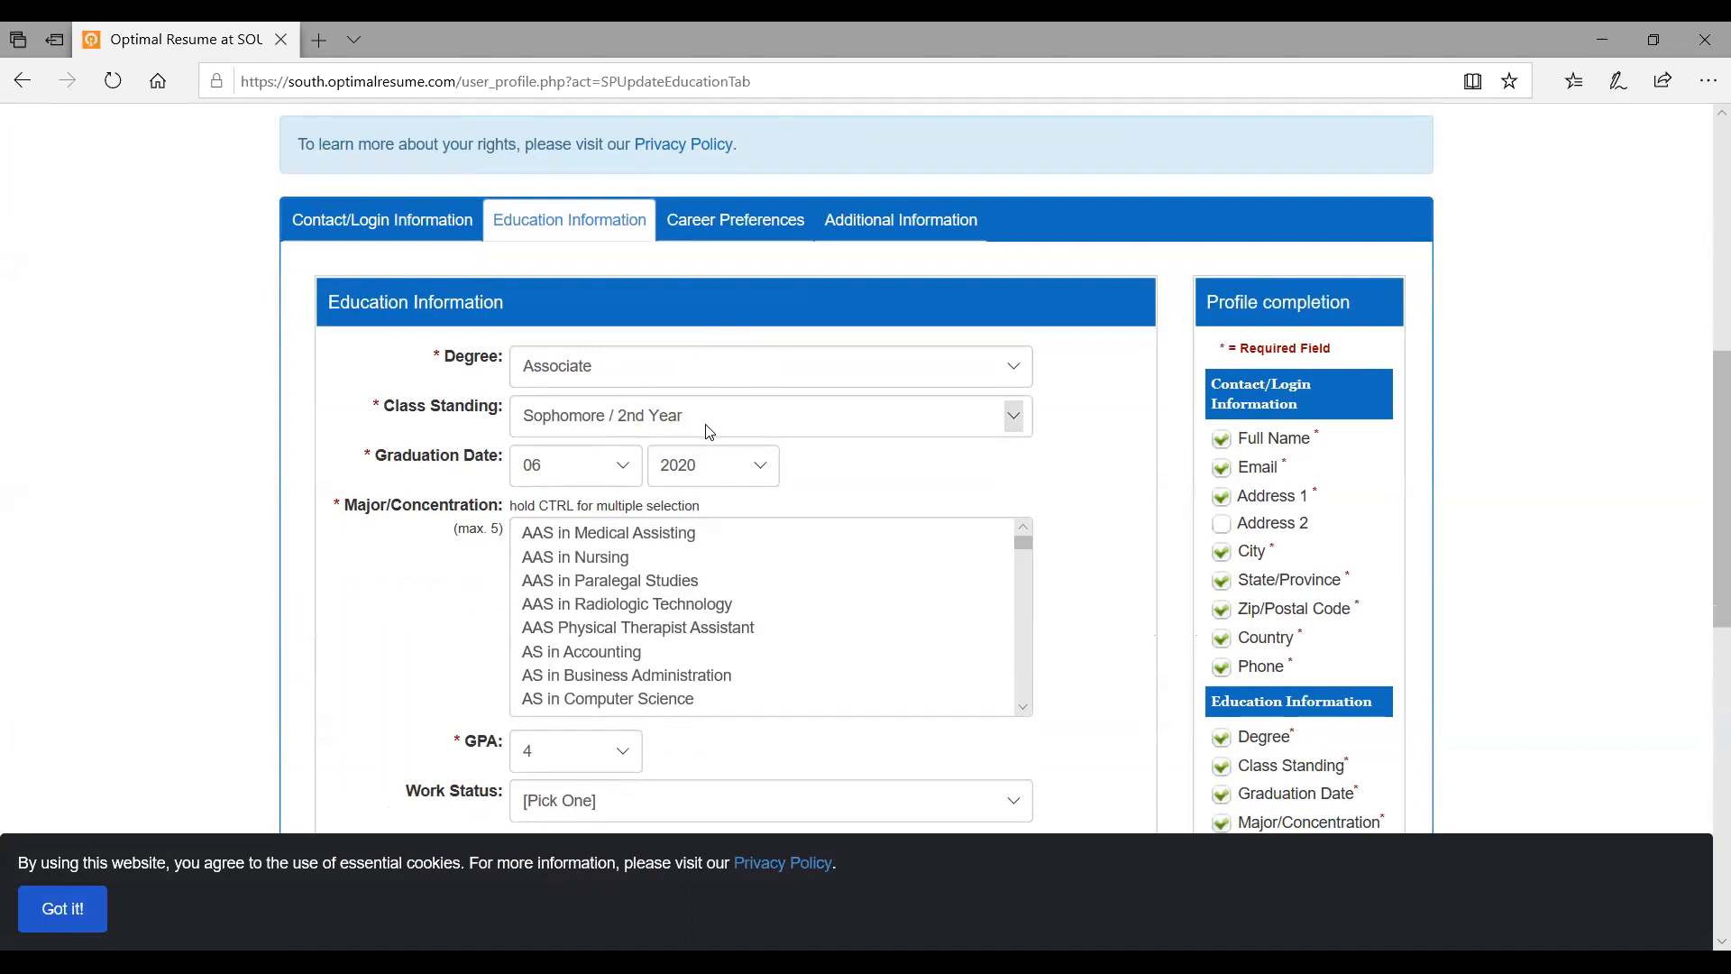
pyautogui.scroll(-2, 712, 440)
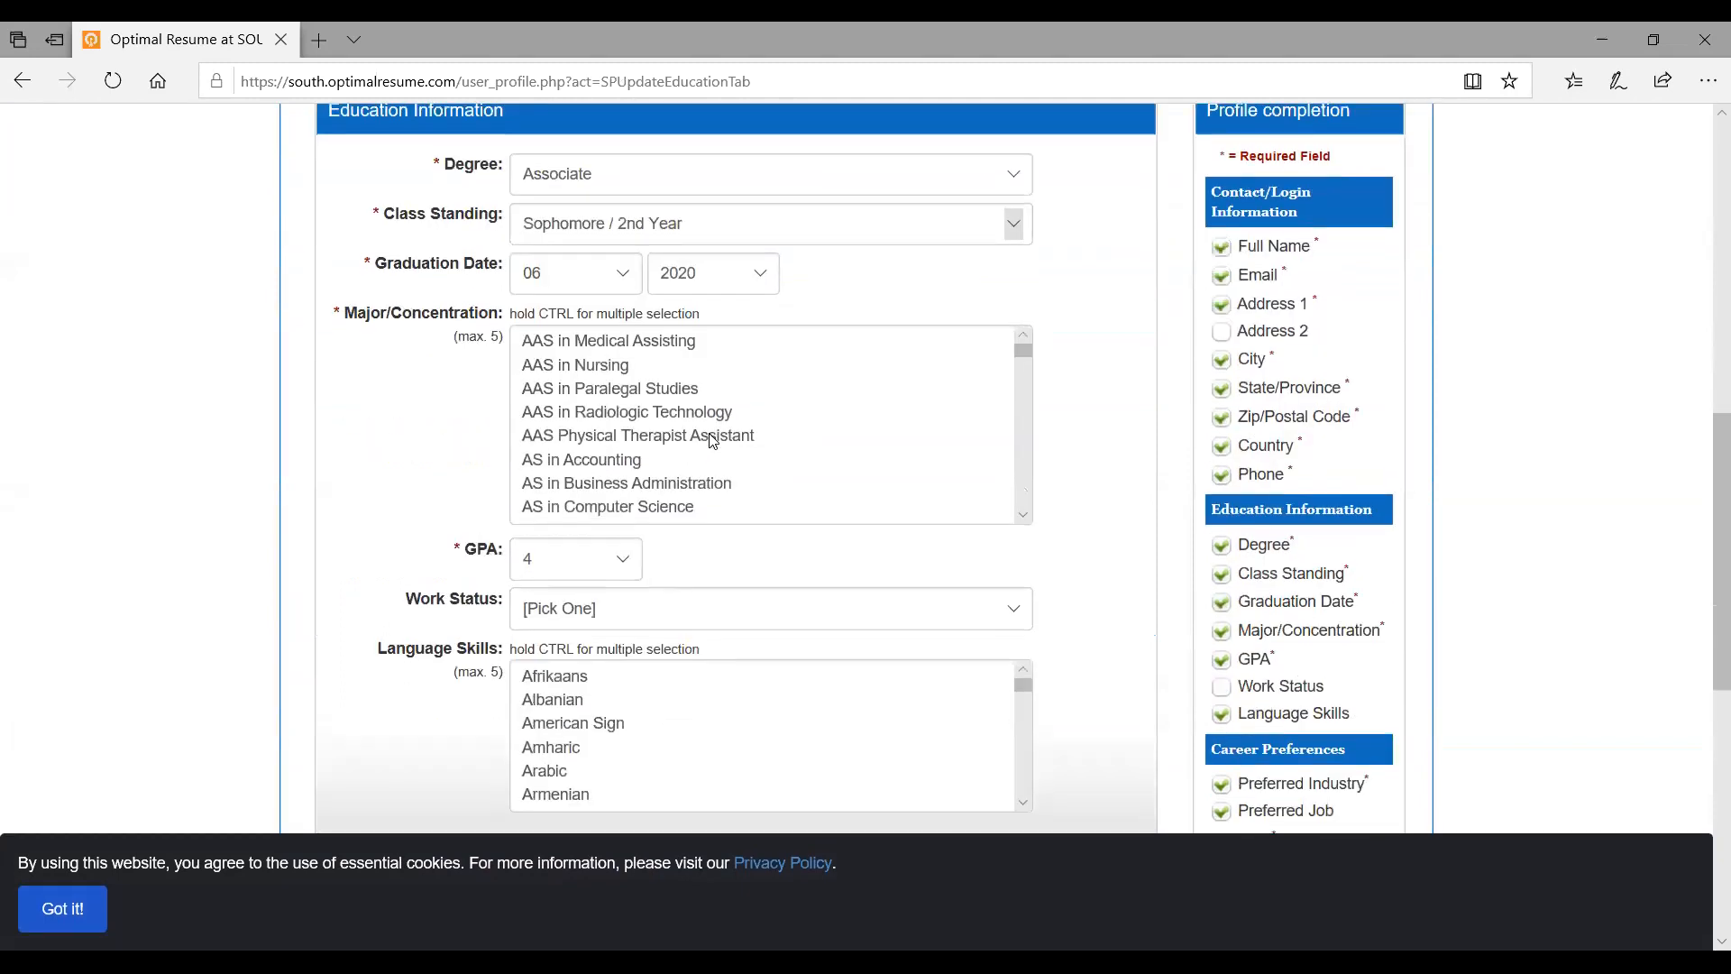
pyautogui.scroll(-3, 711, 439)
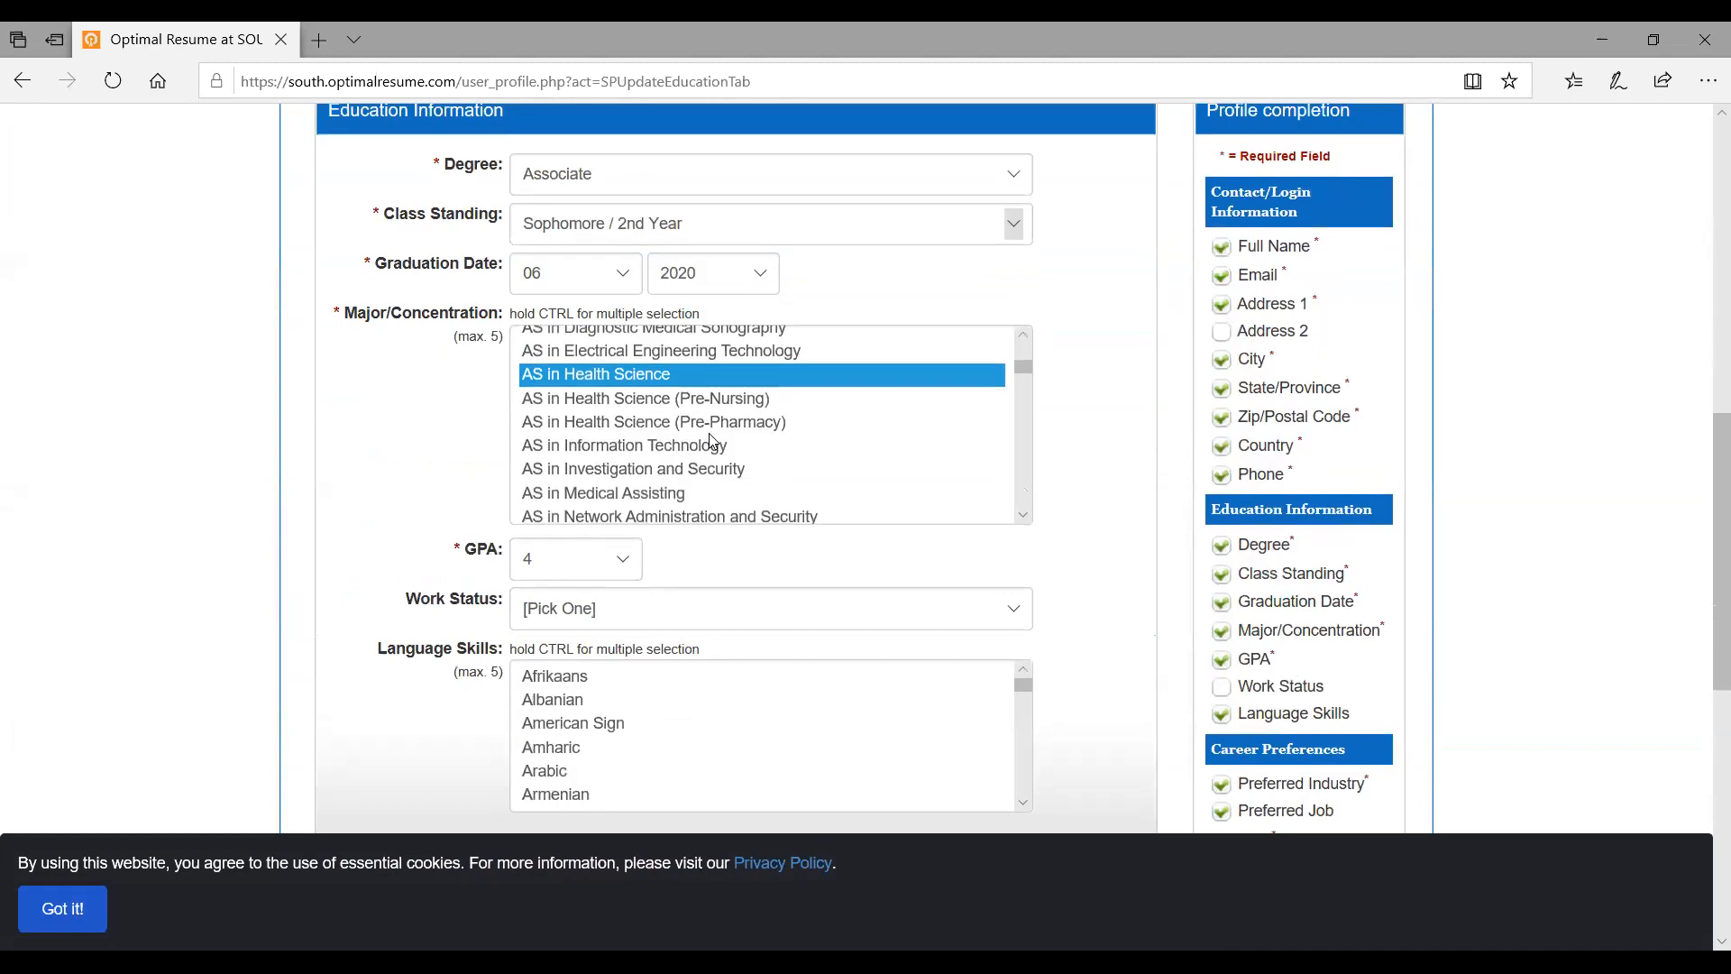
pyautogui.scroll(-3, 711, 442)
pyautogui.scroll(3, 712, 441)
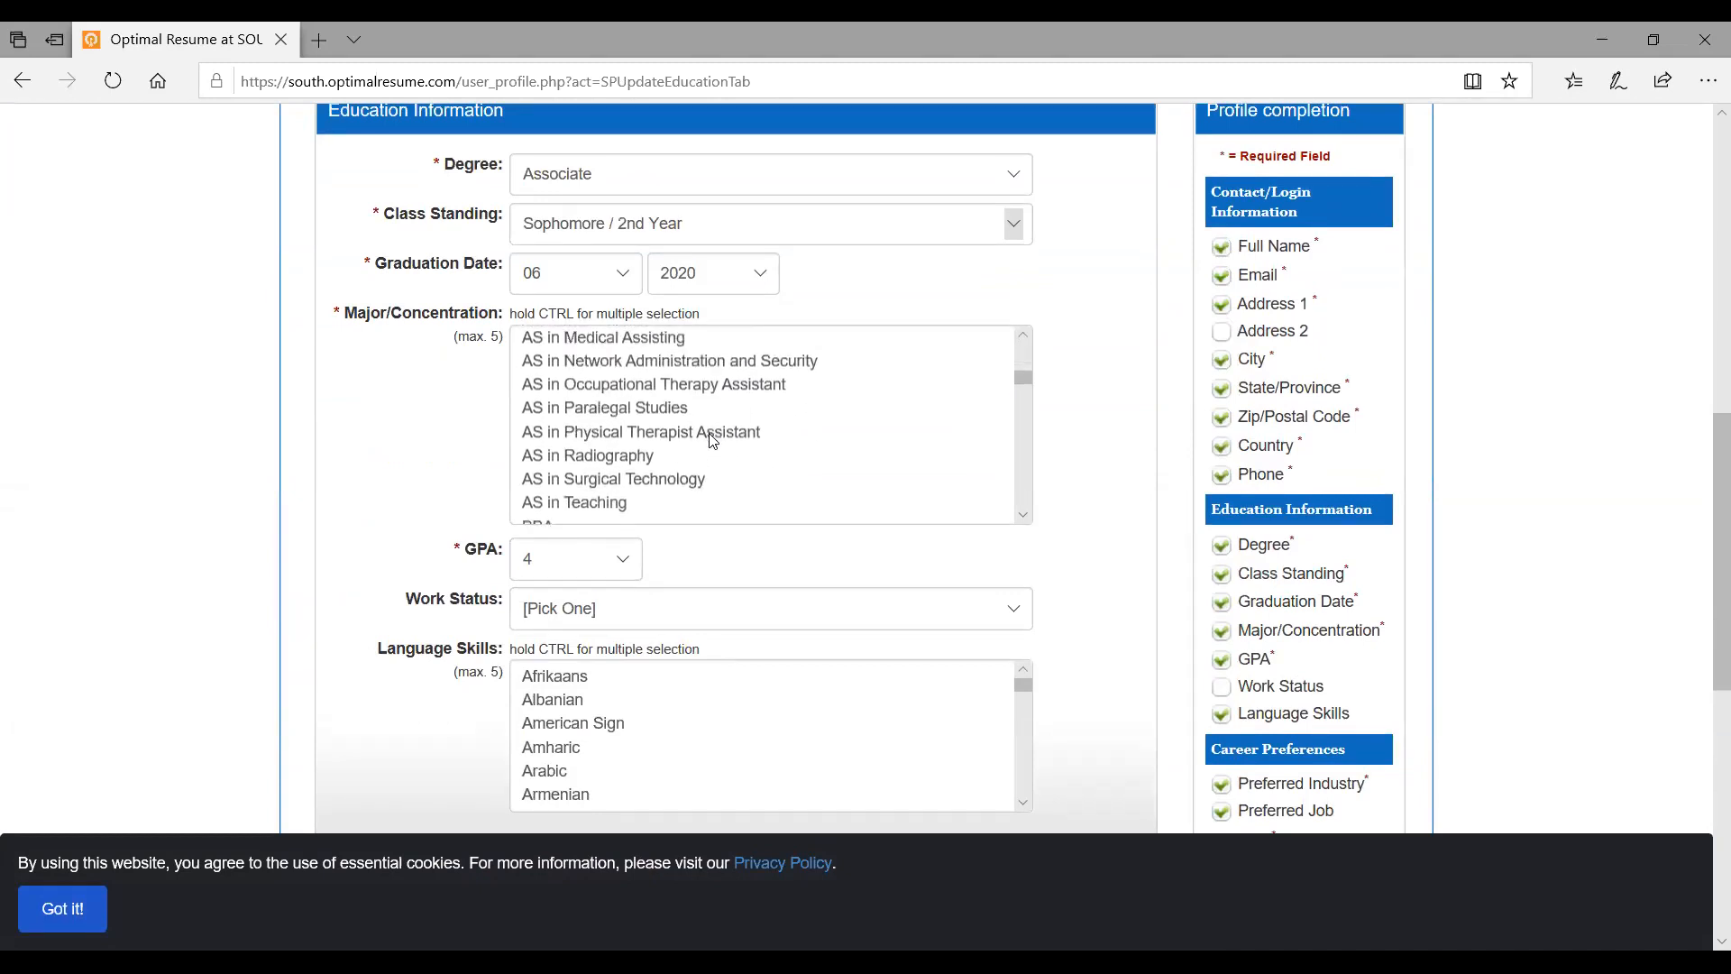
pyautogui.scroll(1, 712, 440)
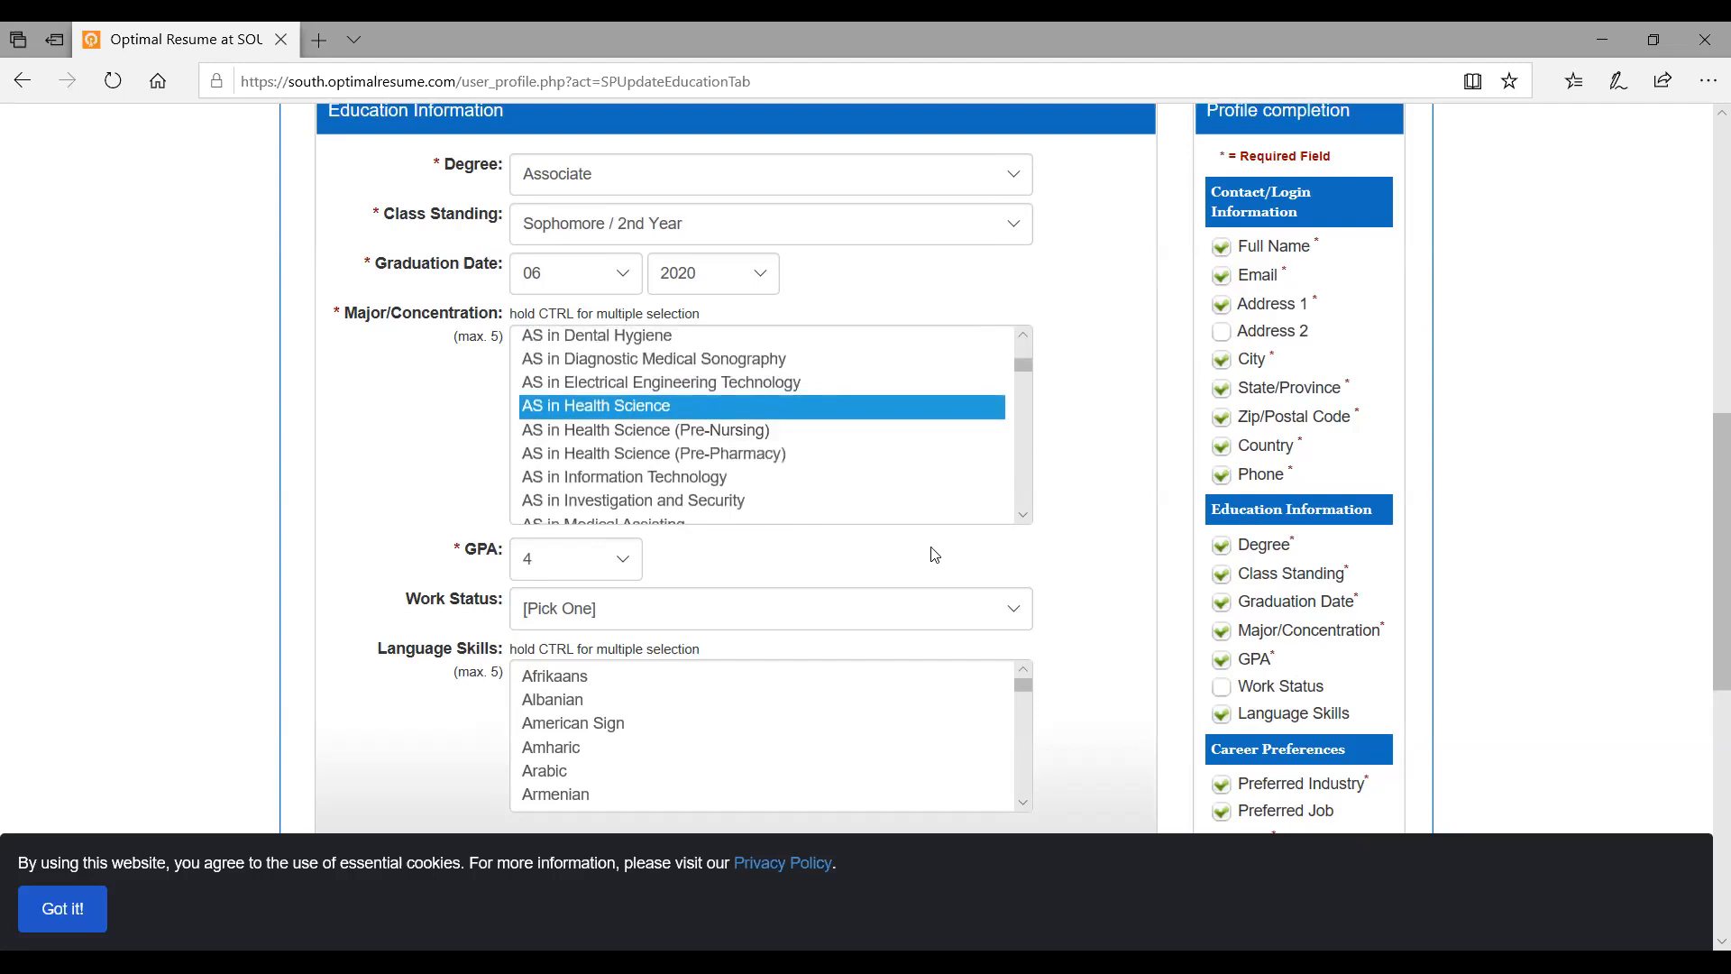
pyautogui.scroll(-3, 758, 521)
pyautogui.scroll(2, 754, 514)
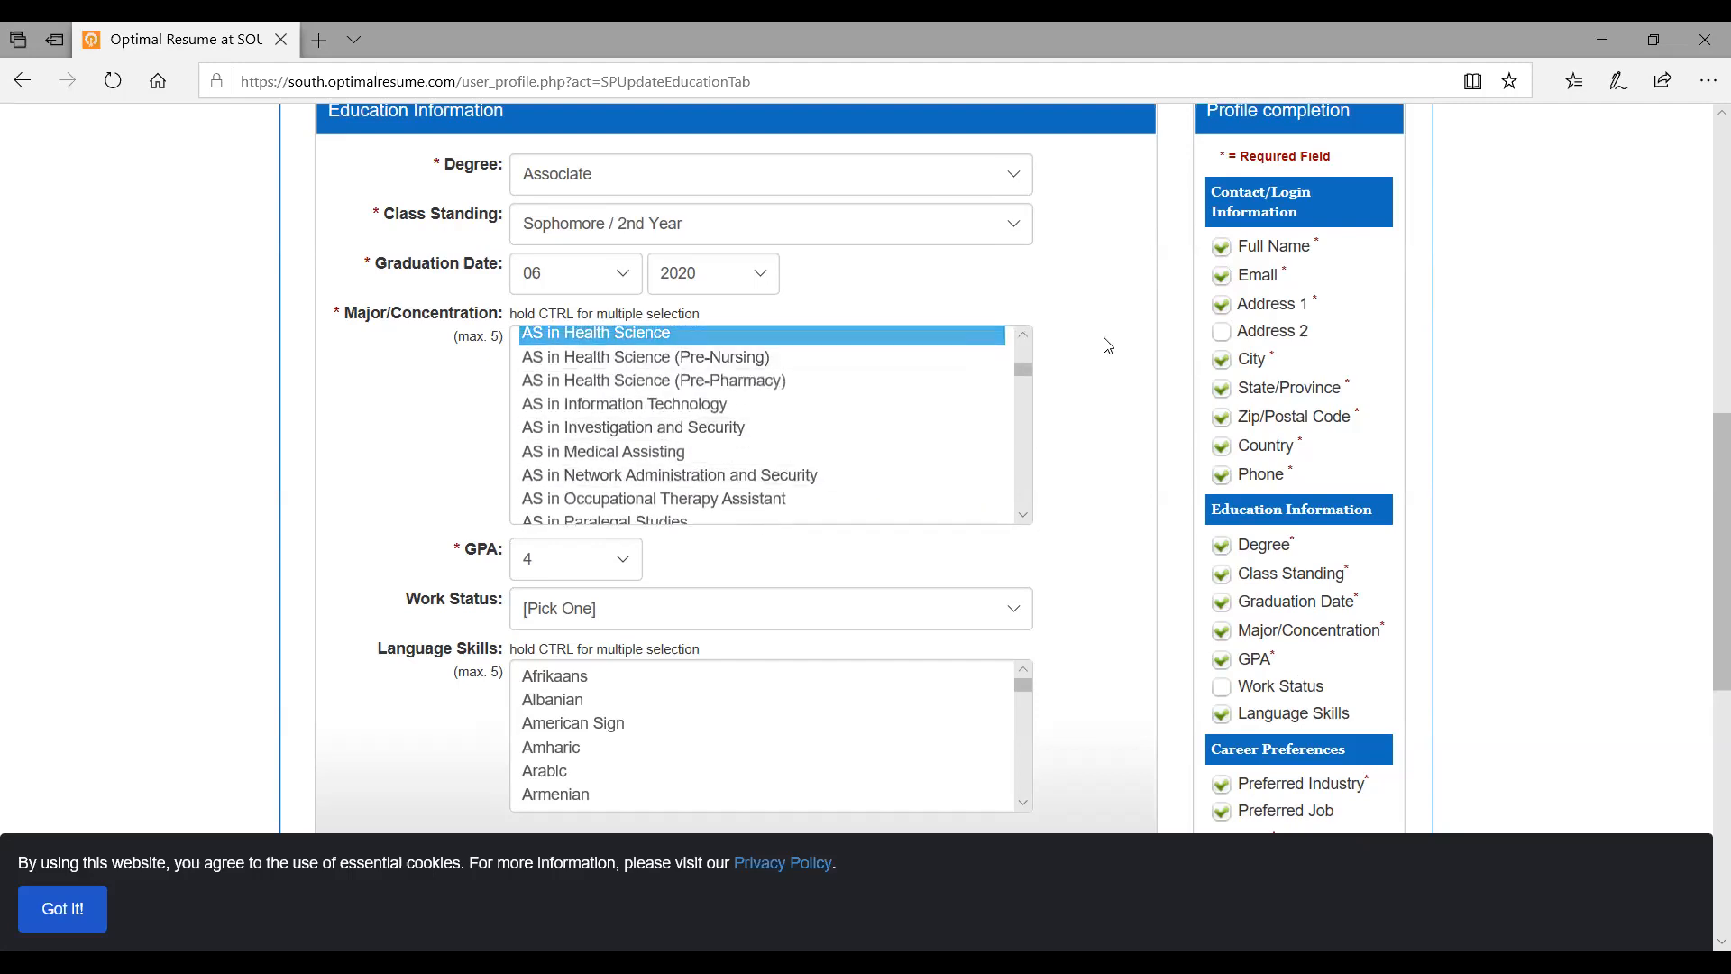
pyautogui.scroll(7, 1125, 362)
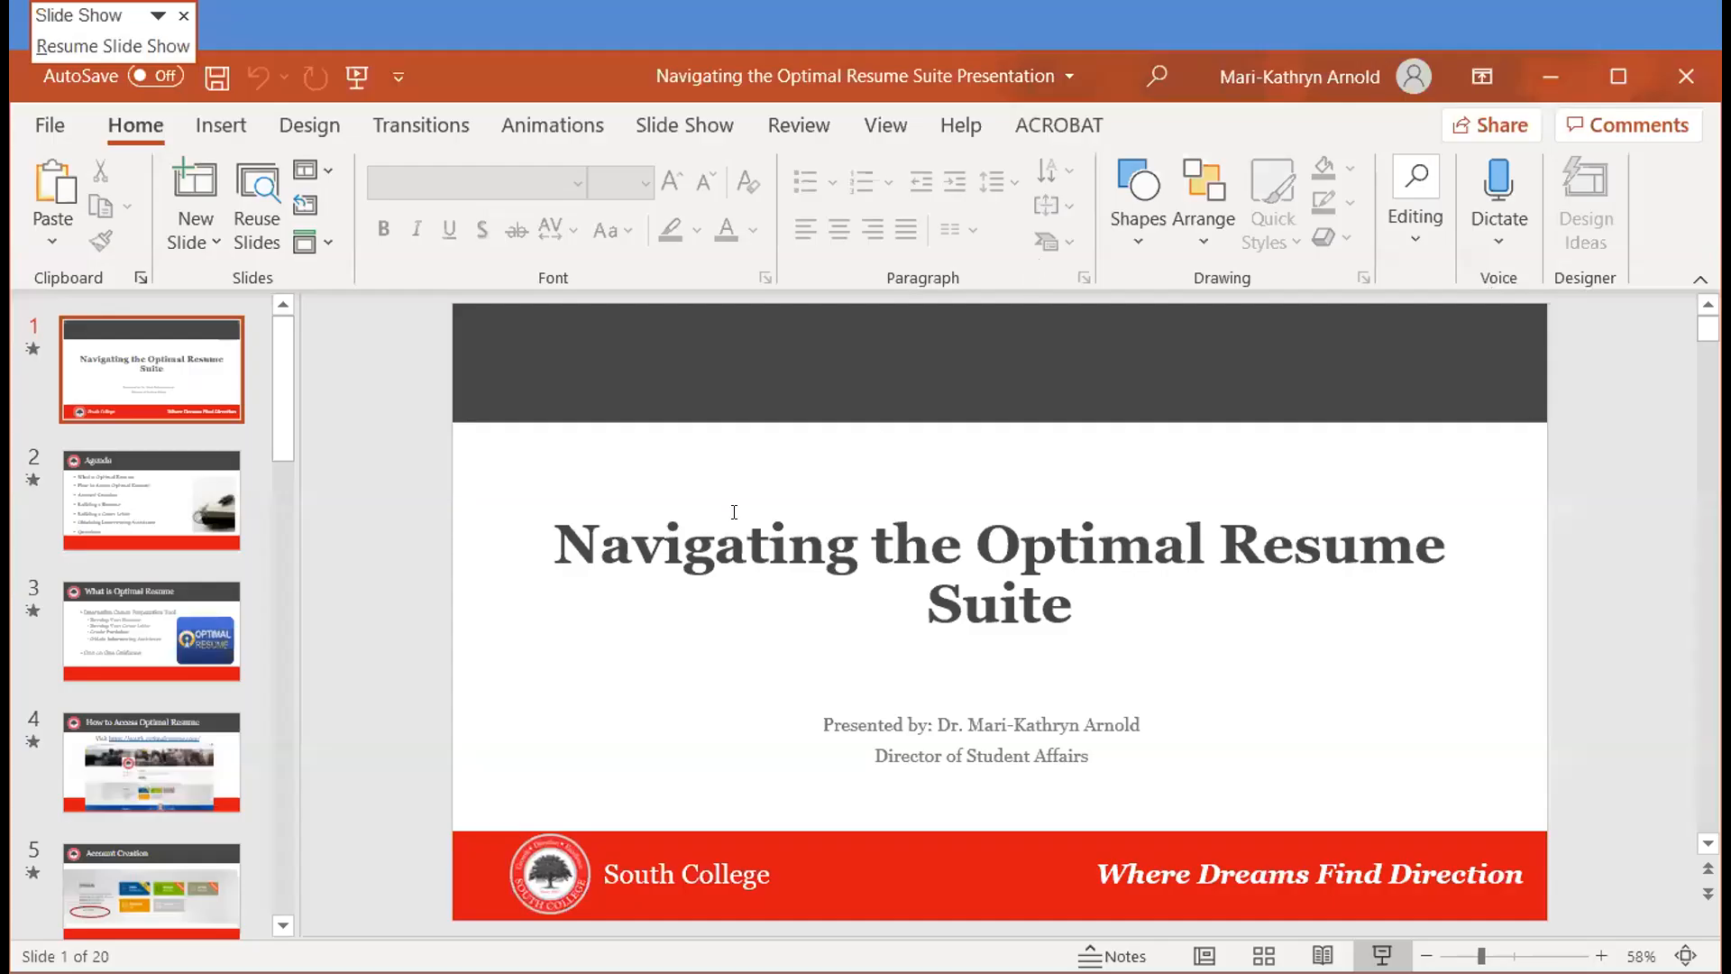
# Select slide 20, 'Questions?', and start the slide show from it
pyautogui.moveTo(283, 387); pyautogui.dragTo(295, 873)
pyautogui.click(220, 887)
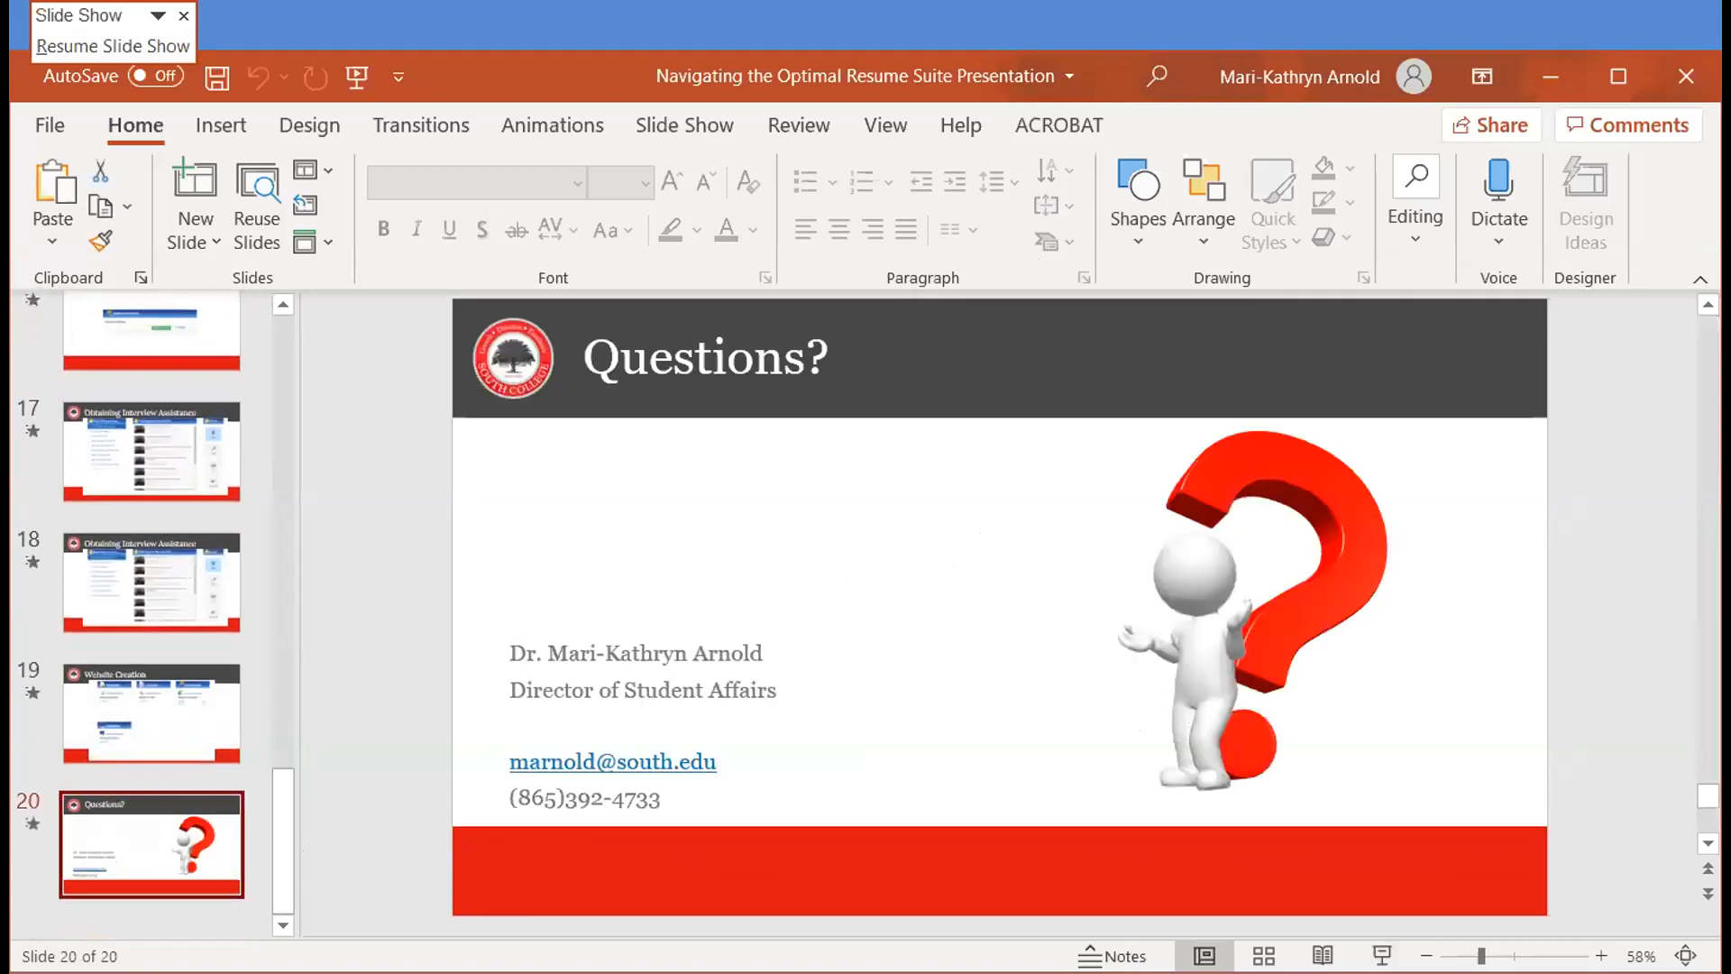
pyautogui.click(1382, 955)
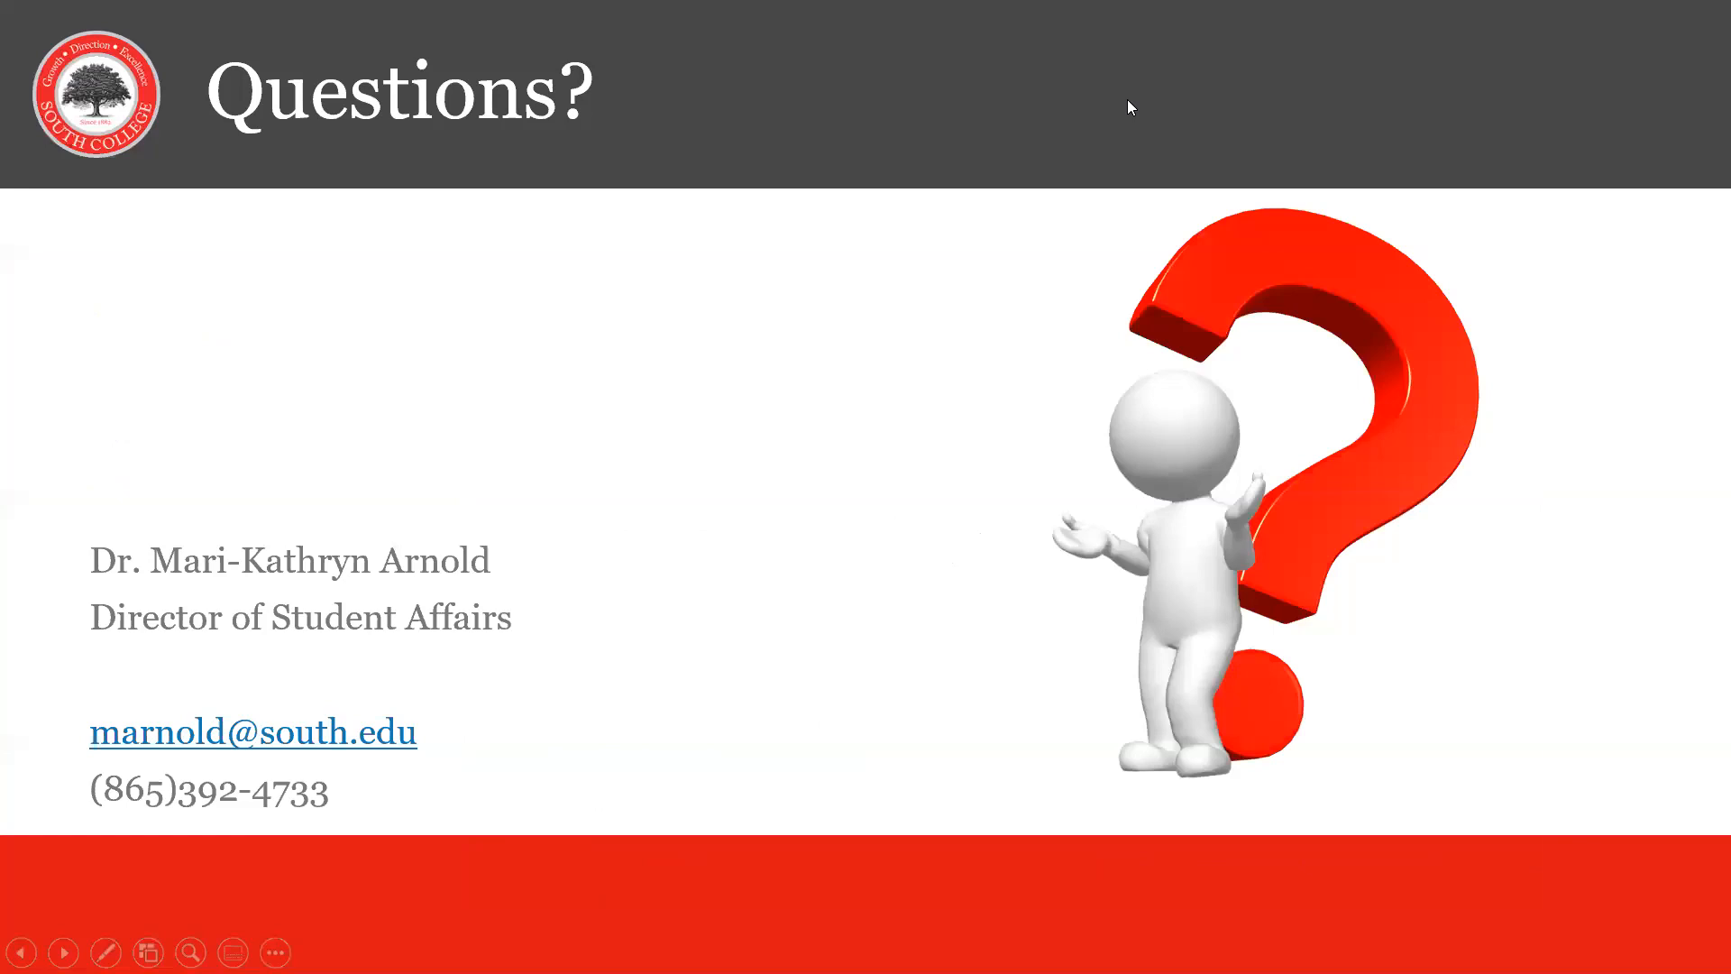